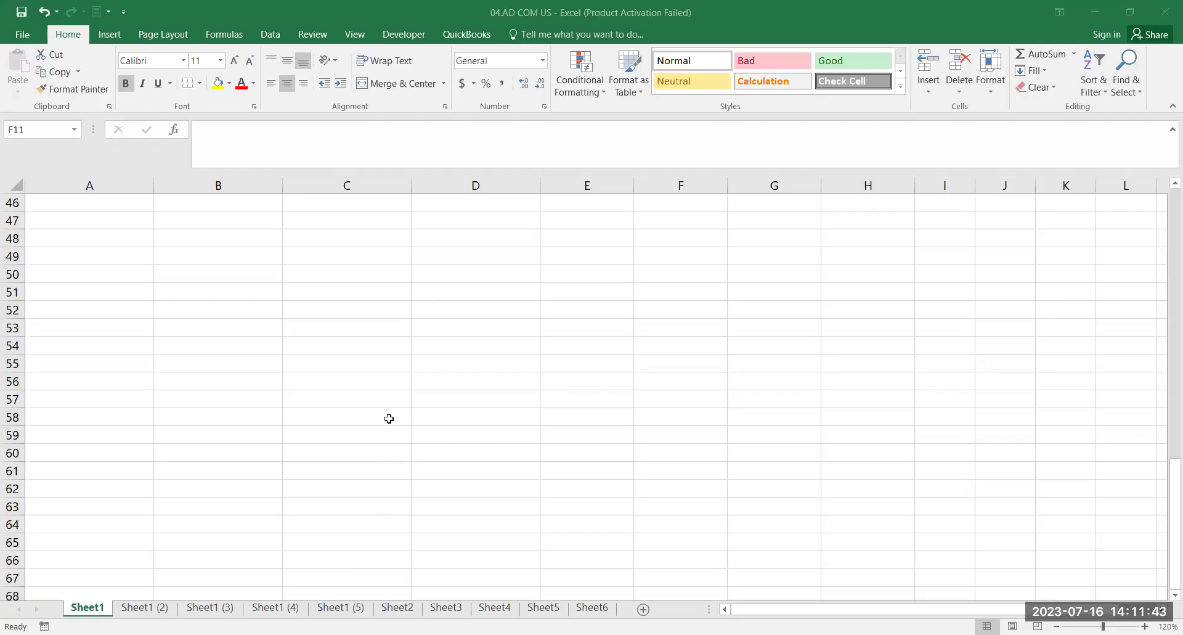
Enter the subtitle SORTING in the merged row 2 cell beneath the ADVANCED COMMANDS title
{"action": "scroll", "coordinate": [391, 388], "scroll_direction": "up", "scroll_amount": 8}
{"action": "scroll", "coordinate": [391, 378], "scroll_direction": "up", "scroll_amount": 7}
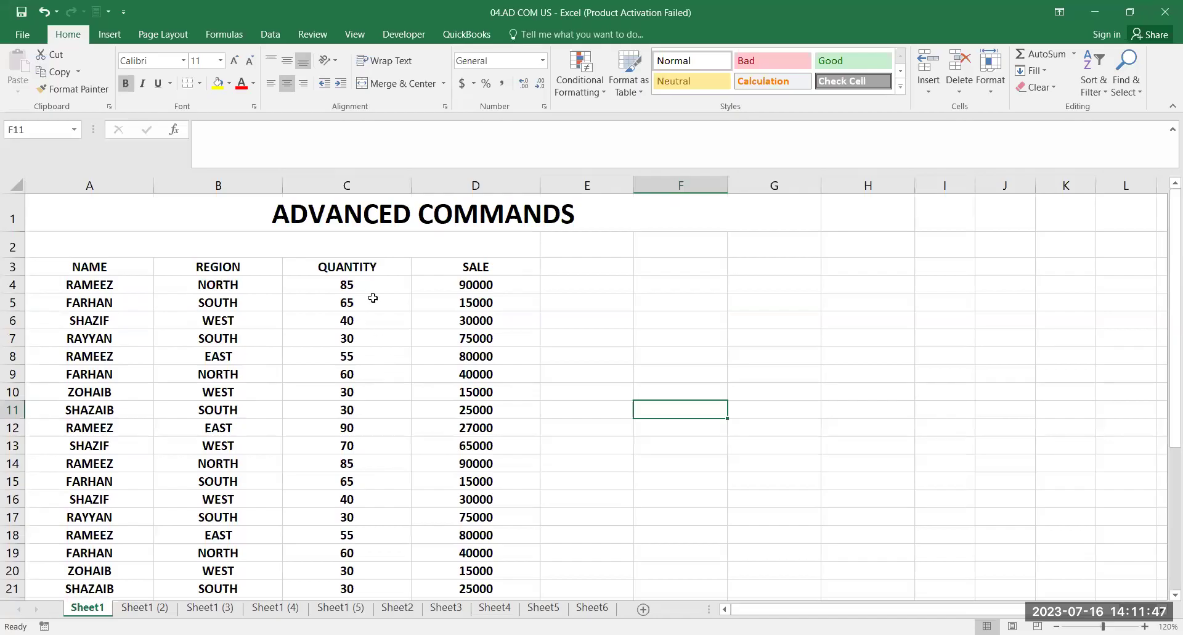
{"action": "left_click", "coordinate": [368, 241]}
{"action": "type", "text": "SORTING"}
{"action": "key", "text": "Return"}
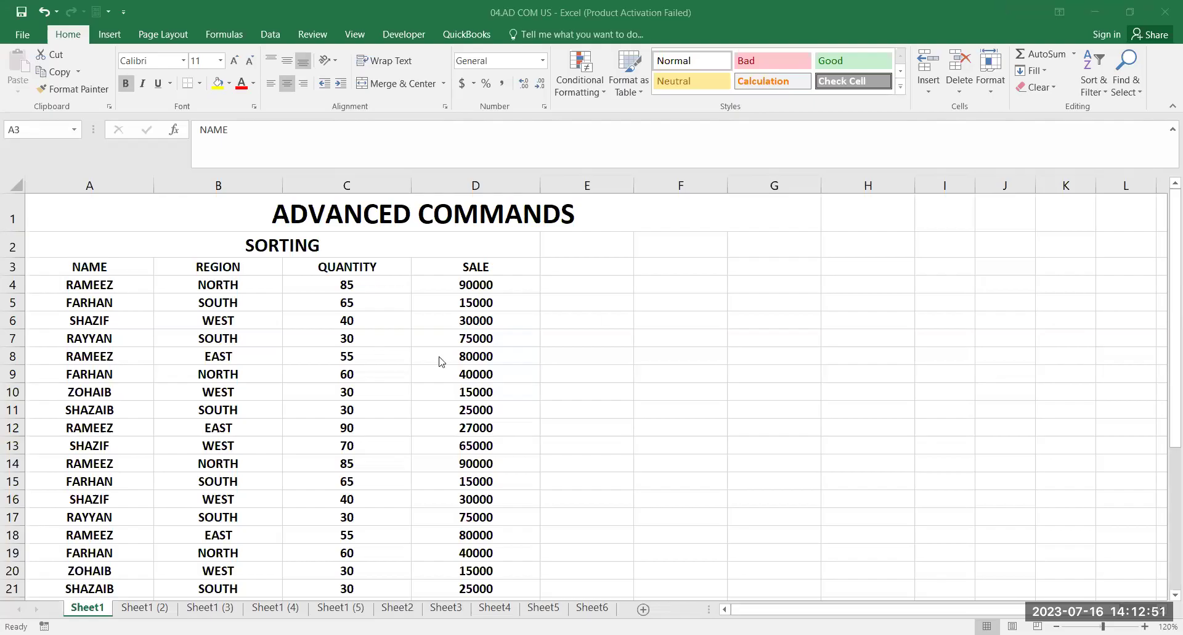
Select the whole data table from the NAME to SALE headers in row 3 through its last record
{"action": "left_click", "coordinate": [501, 333]}
{"action": "scroll", "coordinate": [507, 336], "scroll_direction": "down", "scroll_amount": 3}
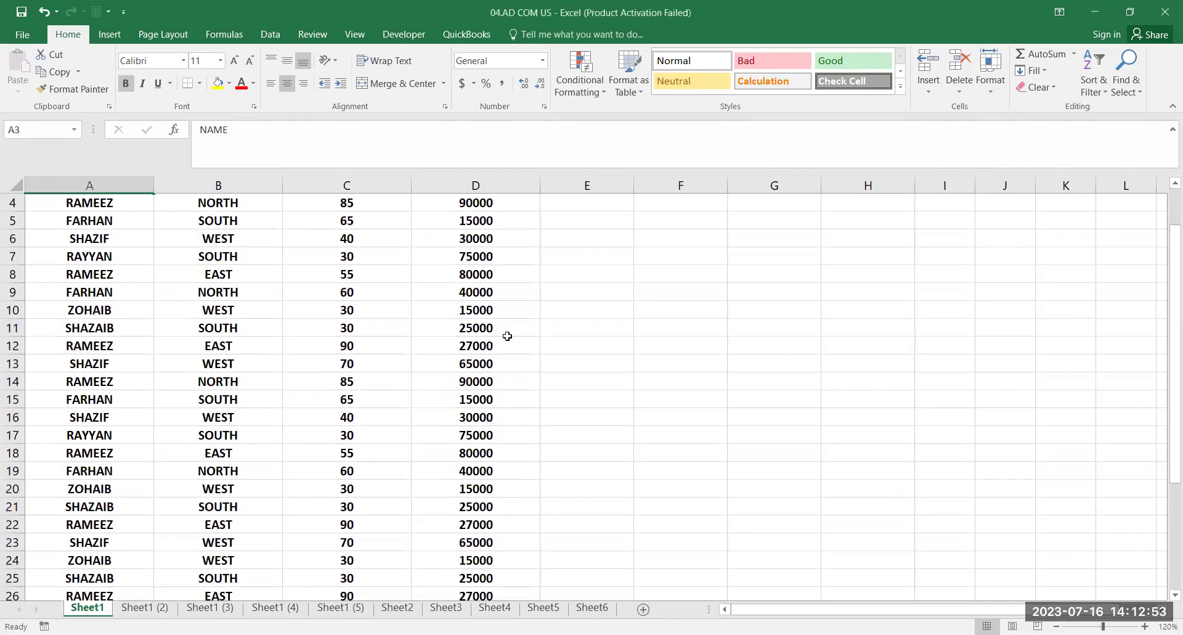
{"action": "scroll", "coordinate": [512, 332], "scroll_direction": "down", "scroll_amount": 1}
{"action": "scroll", "coordinate": [514, 334], "scroll_direction": "up", "scroll_amount": 1}
{"action": "scroll", "coordinate": [521, 337], "scroll_direction": "up", "scroll_amount": 4}
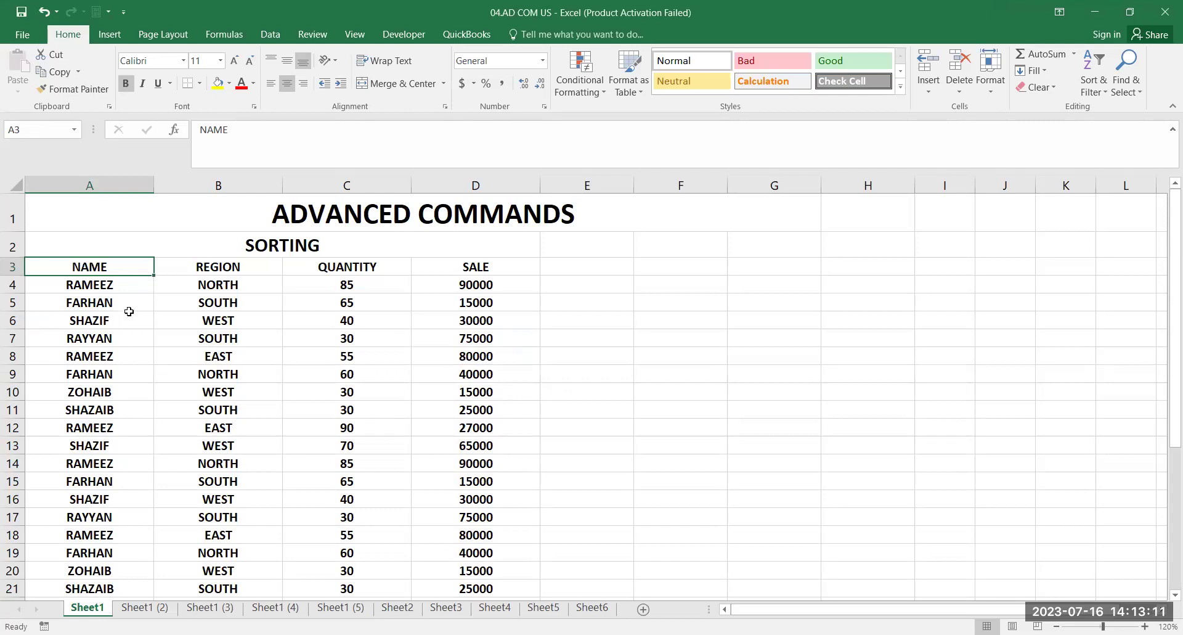
{"action": "left_click_drag", "start_coordinate": [123, 268], "coordinate": [449, 269]}
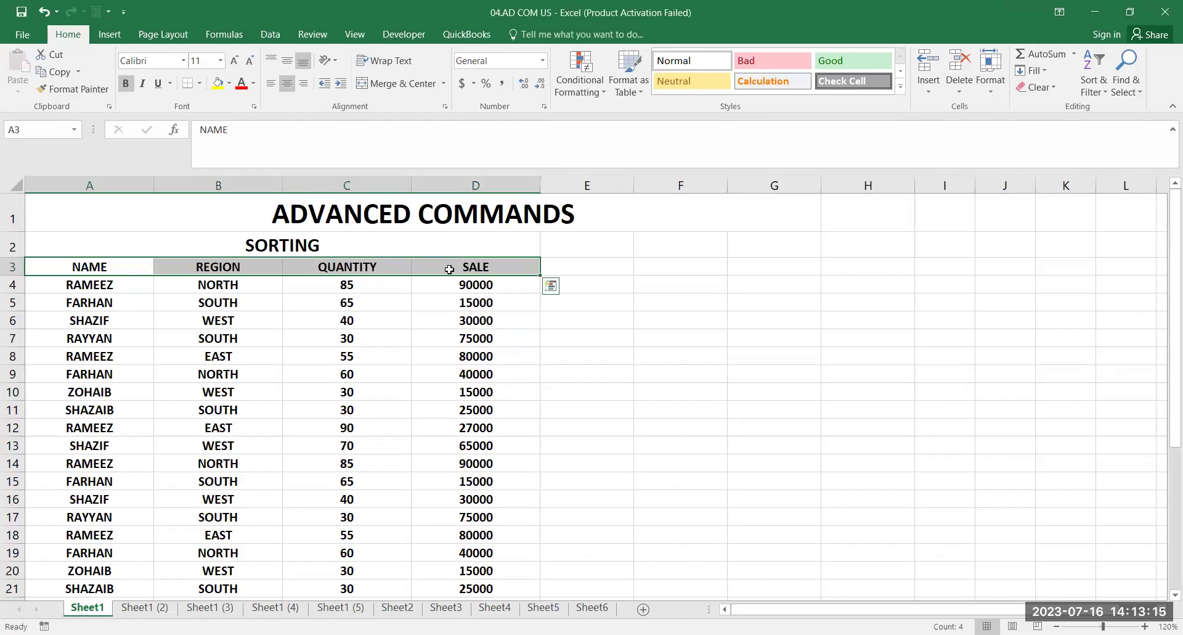
{"action": "key", "text": "ctrl+shift+Down"}
{"action": "key", "text": "ctrl+BackSpace"}
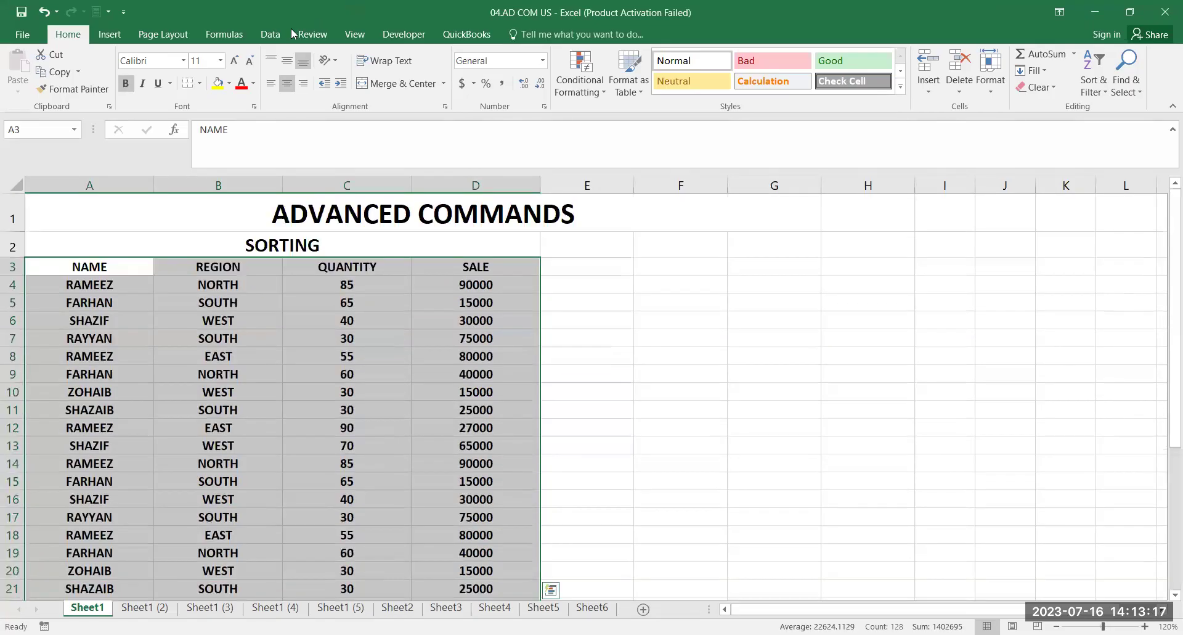
Examine the column and order choices offered for sorting the selected table, without applying a sort
{"action": "left_click", "coordinate": [271, 34]}
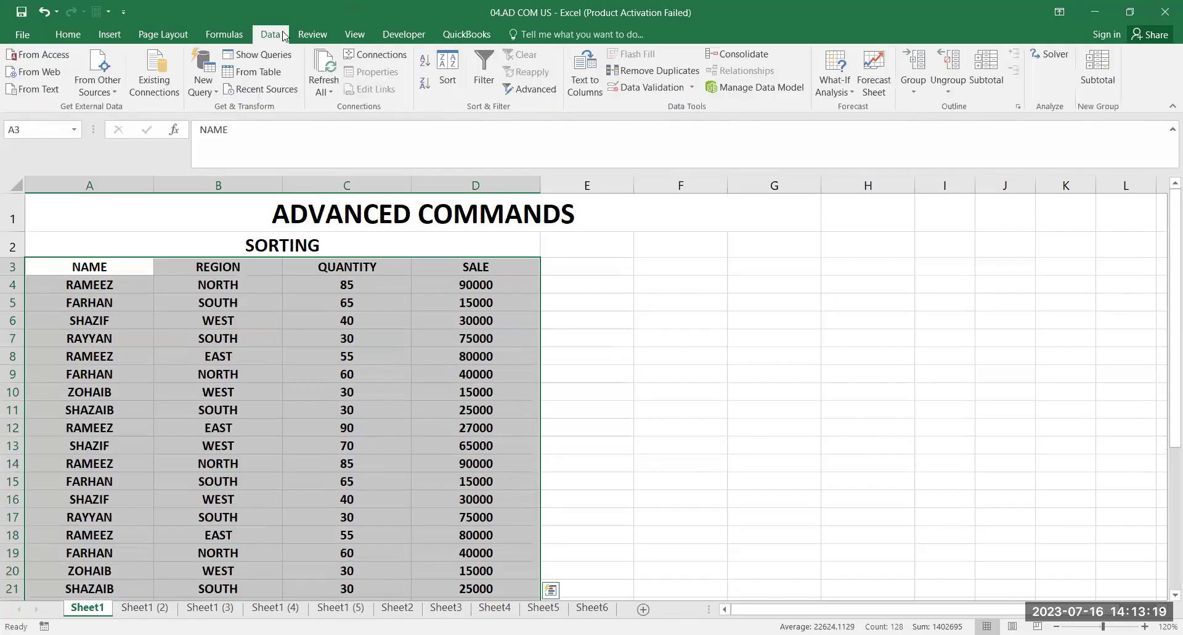
{"action": "left_click", "coordinate": [447, 87]}
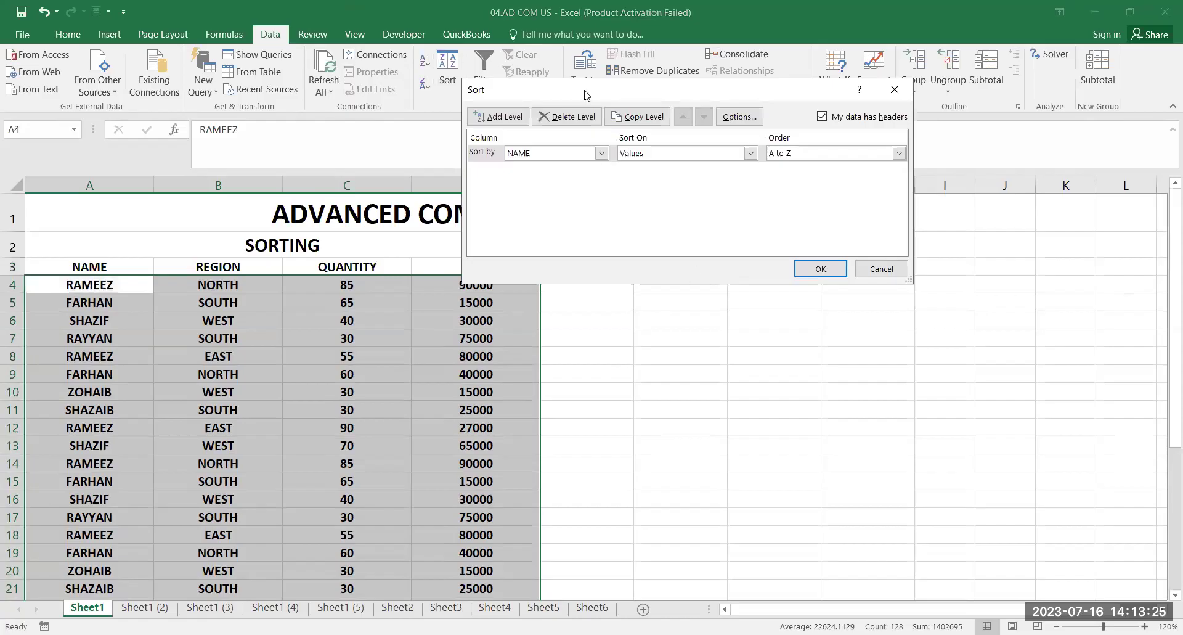
{"action": "left_click_drag", "start_coordinate": [585, 94], "coordinate": [513, 127]}
{"action": "left_click", "coordinate": [484, 185]}
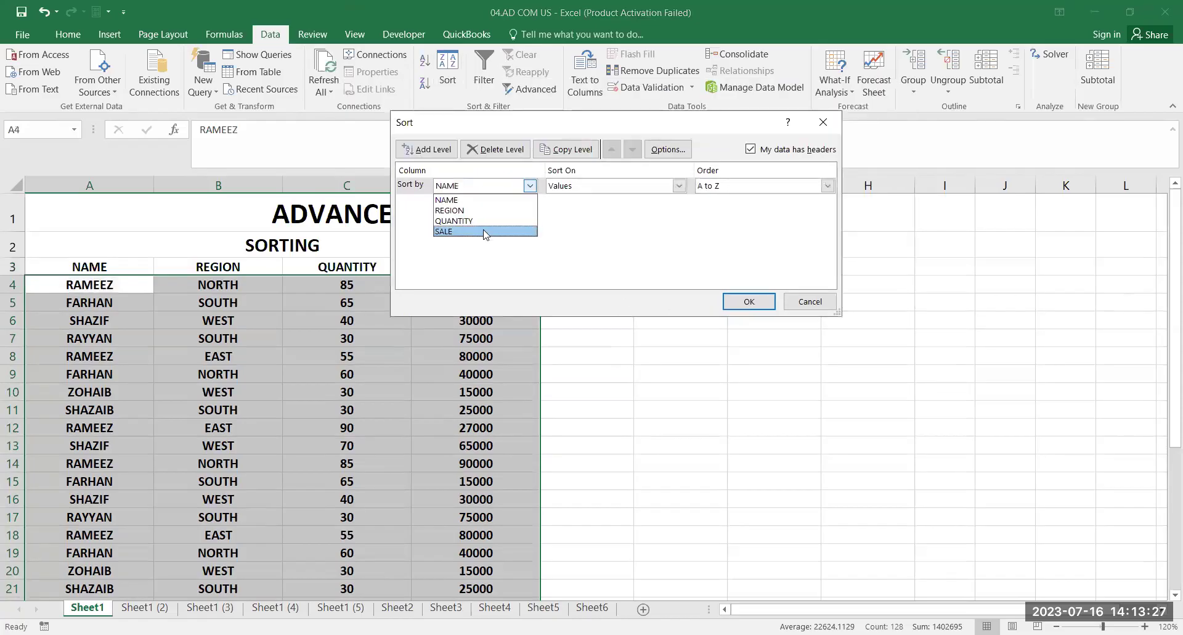
{"action": "left_click", "coordinate": [702, 196]}
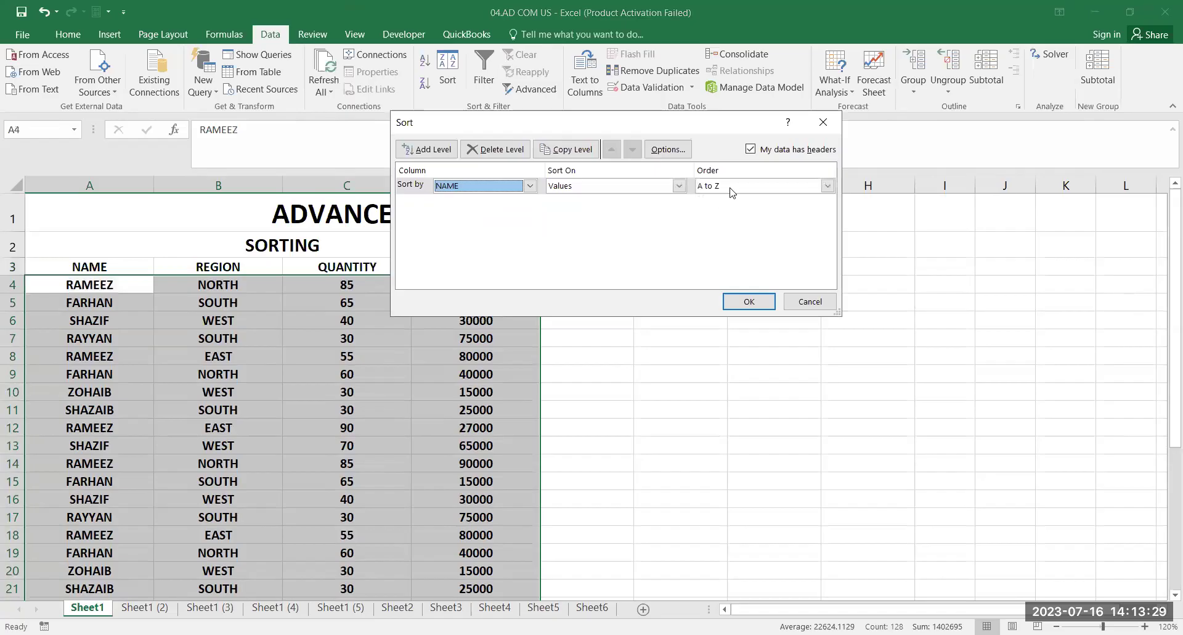
{"action": "left_click", "coordinate": [731, 188]}
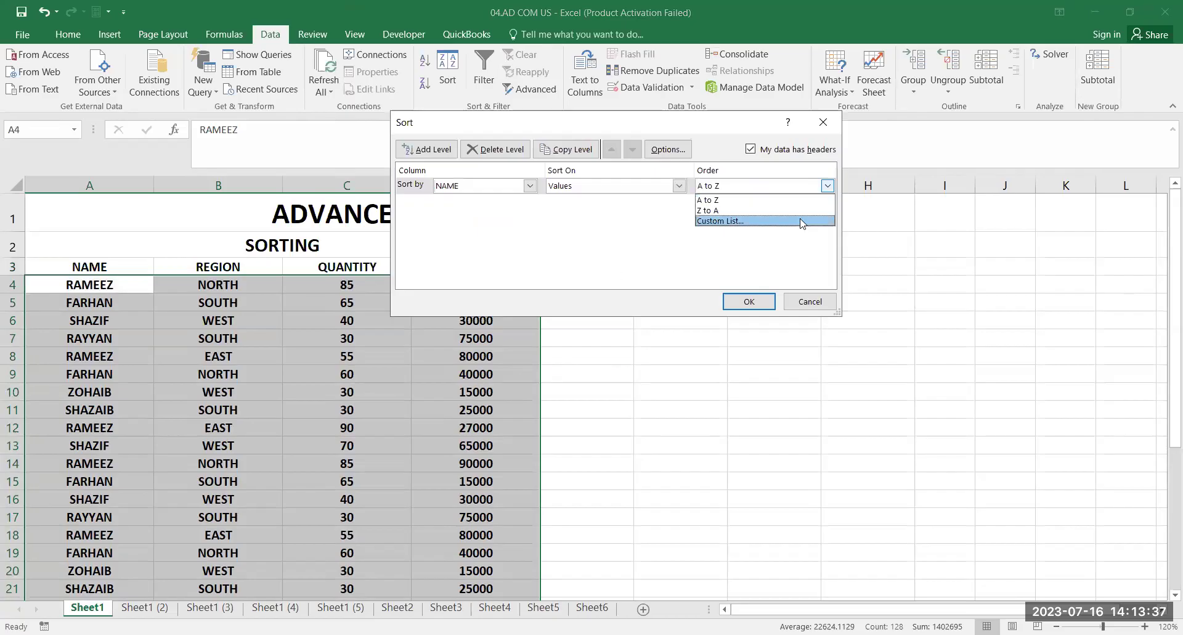
{"action": "left_click", "coordinate": [811, 301]}
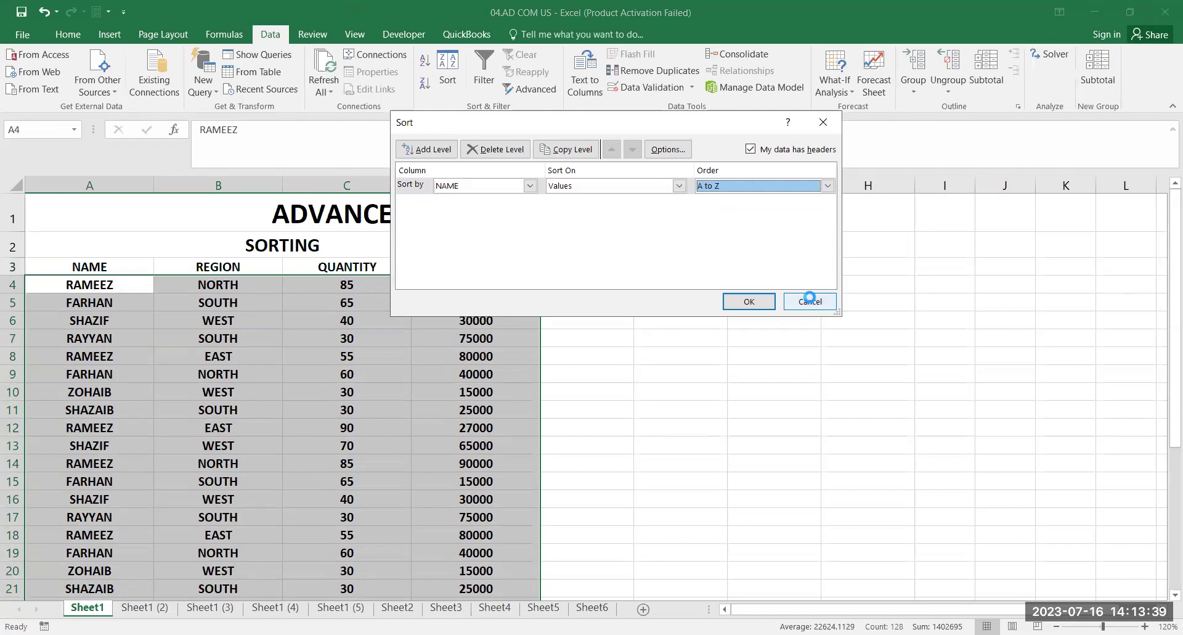
{"action": "left_click", "coordinate": [811, 301]}
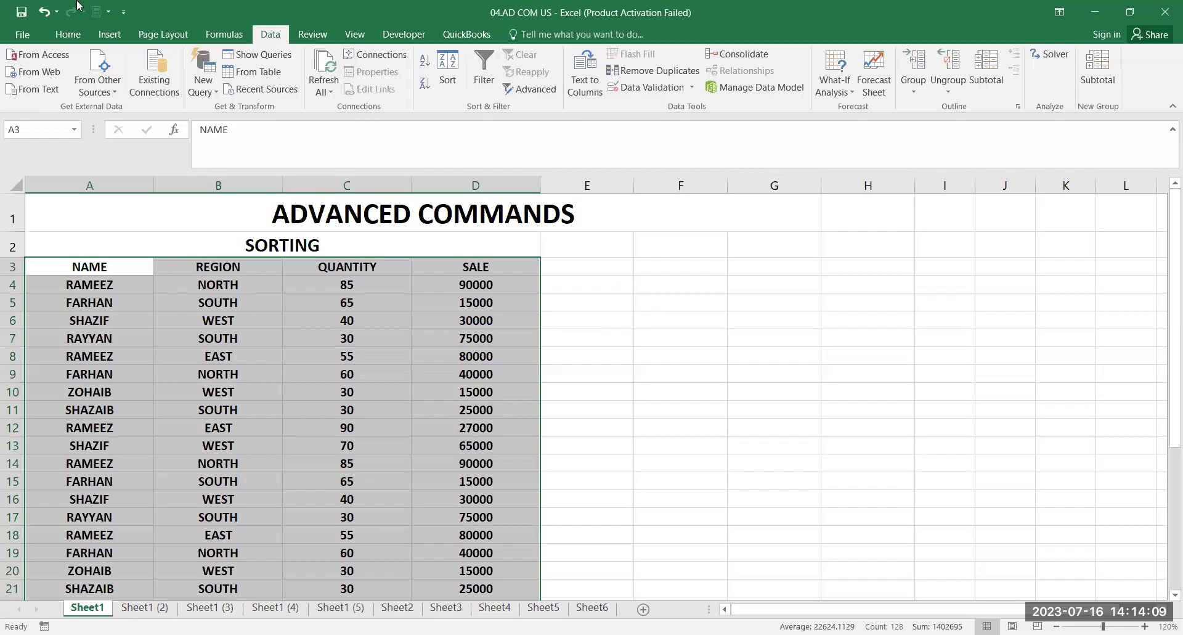
Sort the selected table by the NAME column on values, in A to Z order
{"action": "left_click", "coordinate": [446, 83]}
{"action": "left_click", "coordinate": [486, 187]}
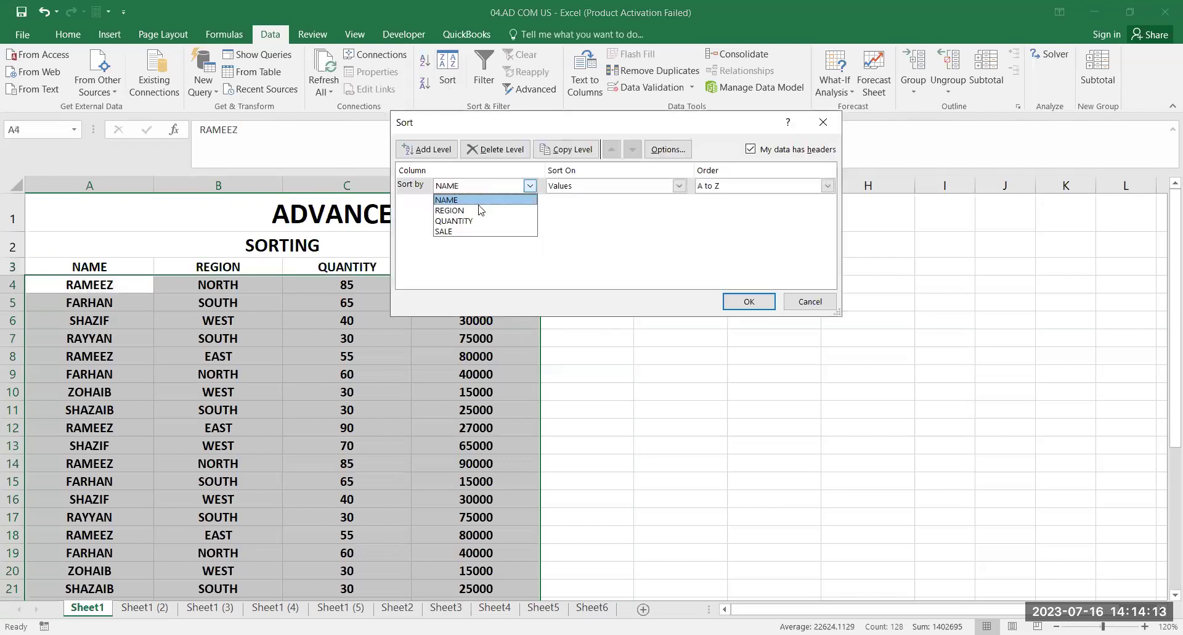
{"action": "left_click", "coordinate": [484, 201]}
{"action": "left_click", "coordinate": [738, 189]}
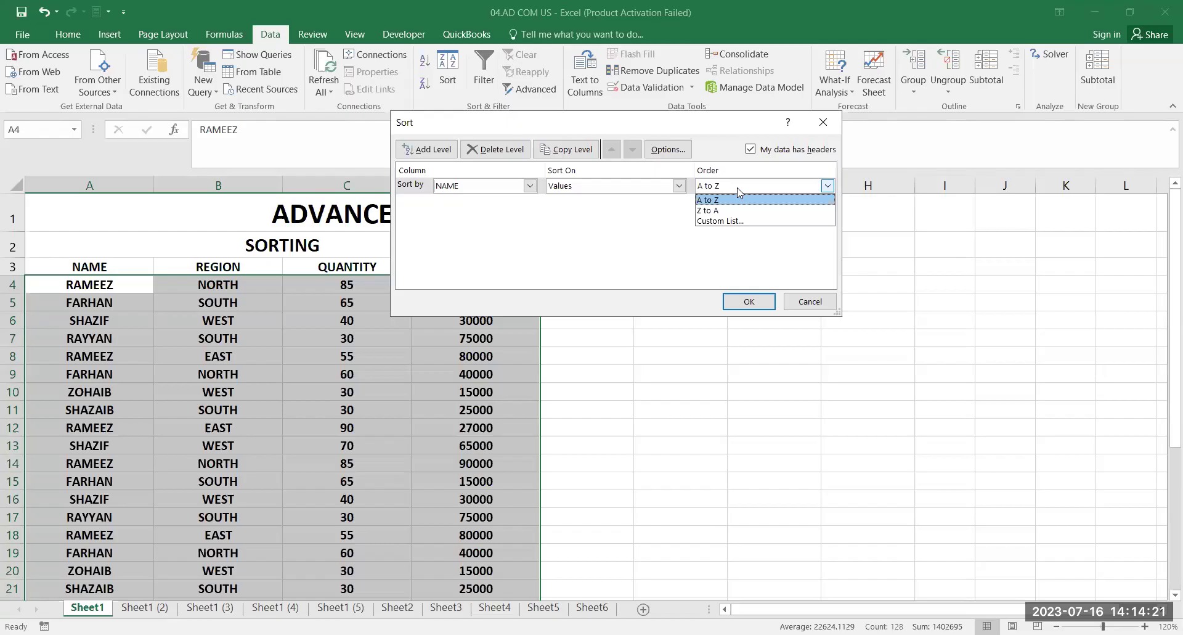
{"action": "left_click", "coordinate": [738, 188]}
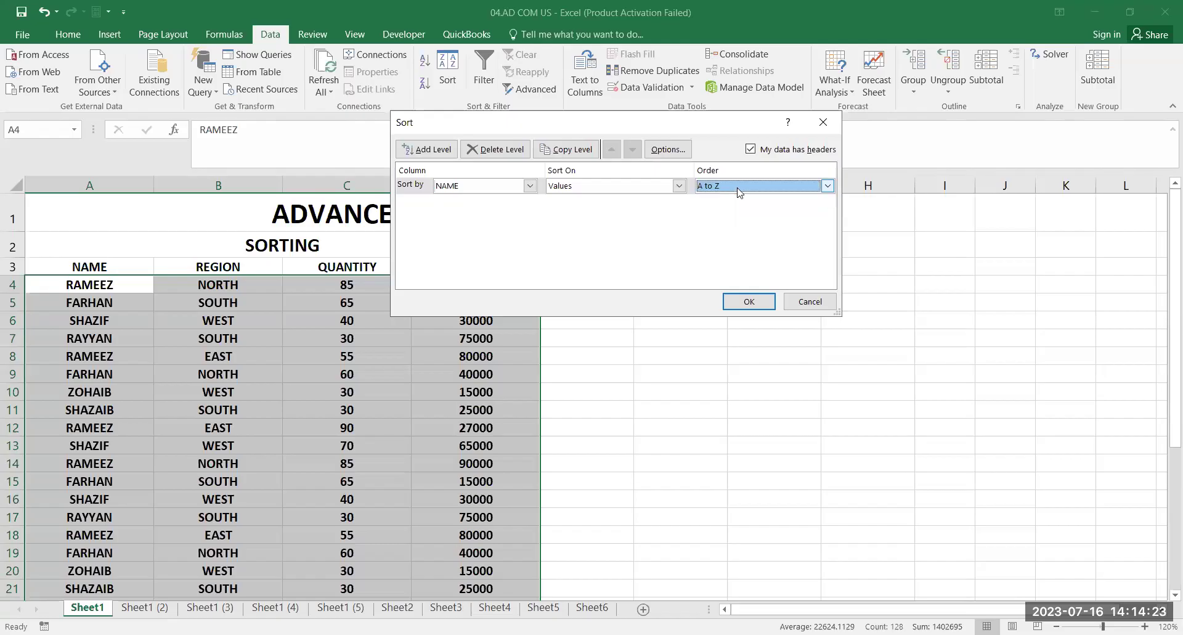
{"action": "left_click", "coordinate": [751, 303]}
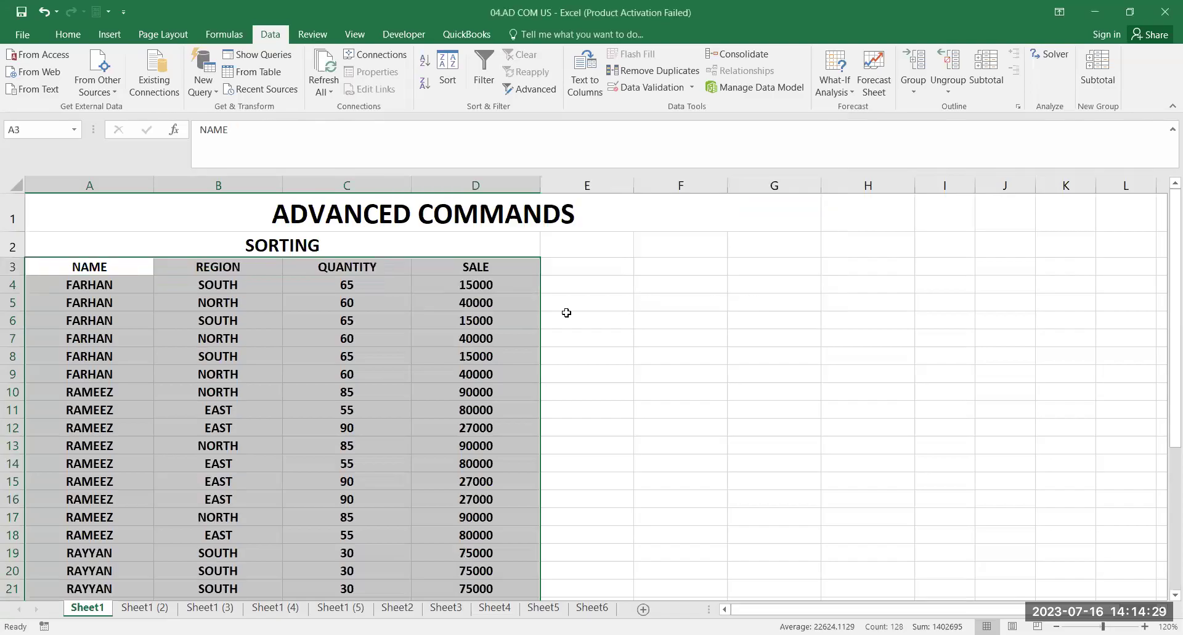
Review the name-sorted records down to the last row, and undo the sort
{"action": "left_click", "coordinate": [117, 363]}
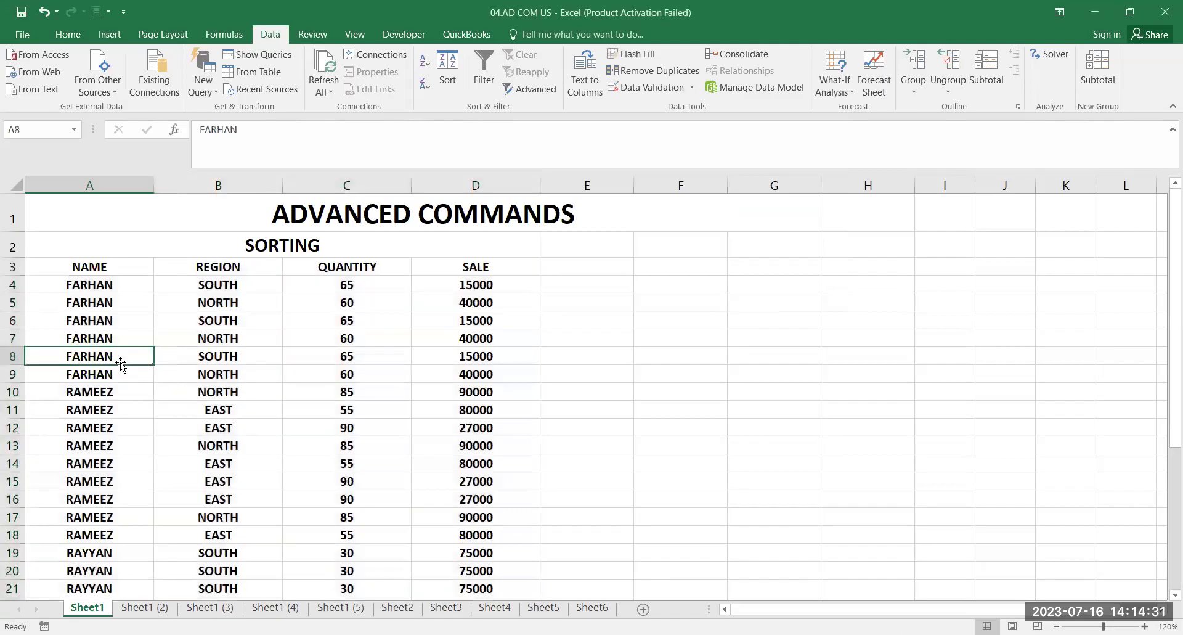
{"action": "scroll", "coordinate": [125, 367], "scroll_direction": "down", "scroll_amount": 1}
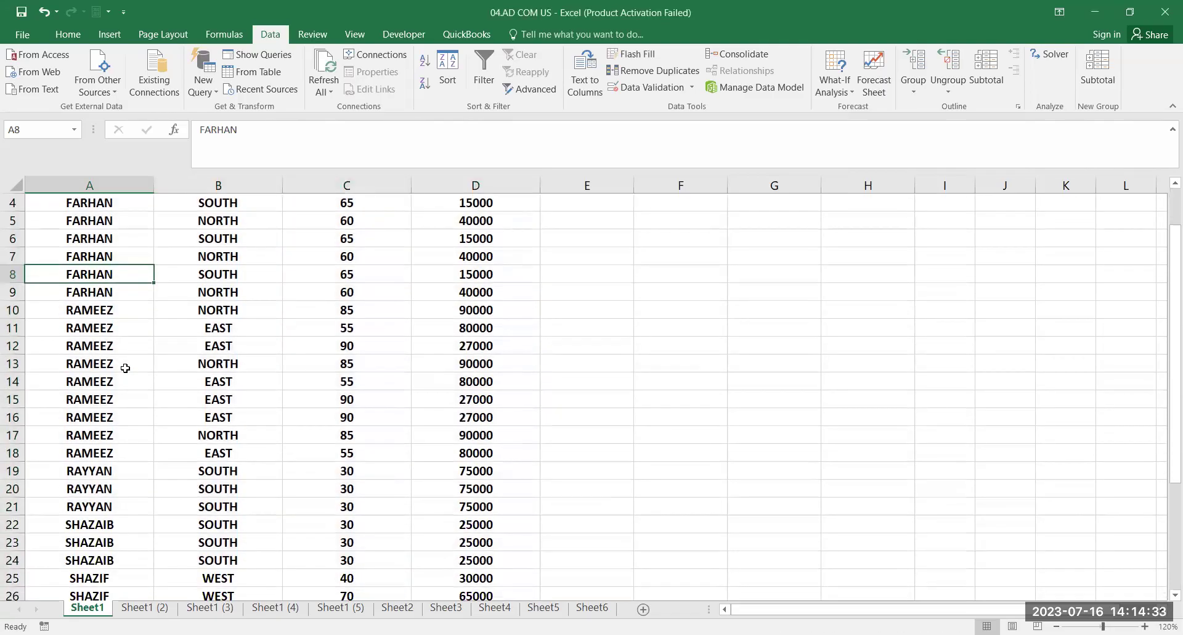
{"action": "scroll", "coordinate": [125, 368], "scroll_direction": "down", "scroll_amount": 3}
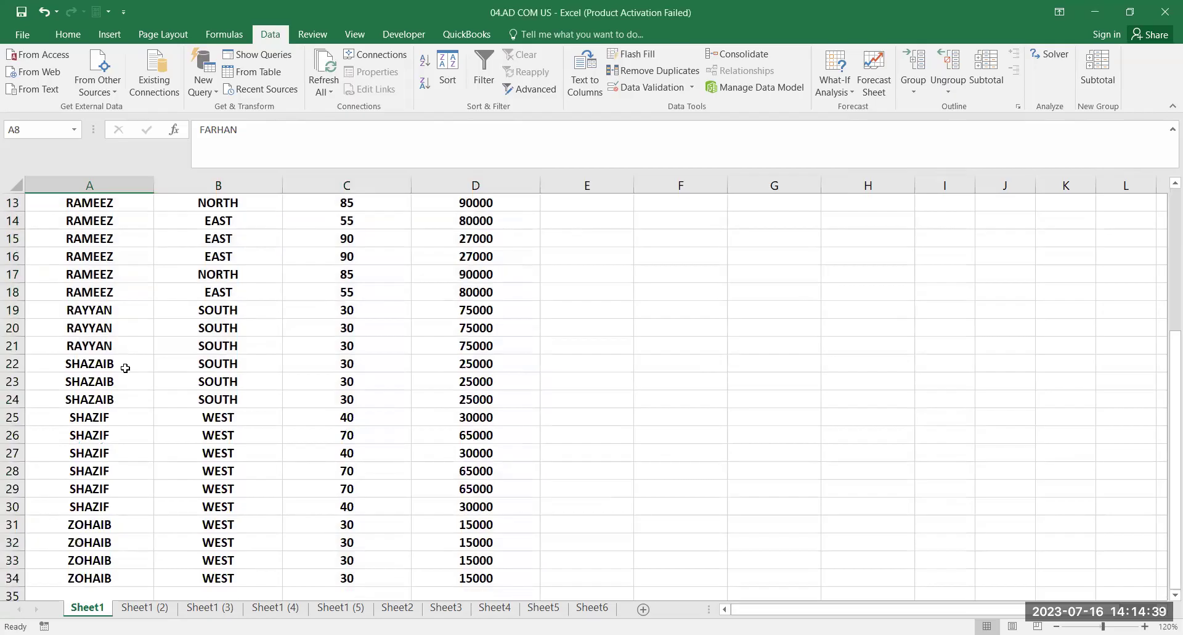
{"action": "scroll", "coordinate": [125, 368], "scroll_direction": "down", "scroll_amount": 1}
{"action": "scroll", "coordinate": [125, 368], "scroll_direction": "up", "scroll_amount": 5}
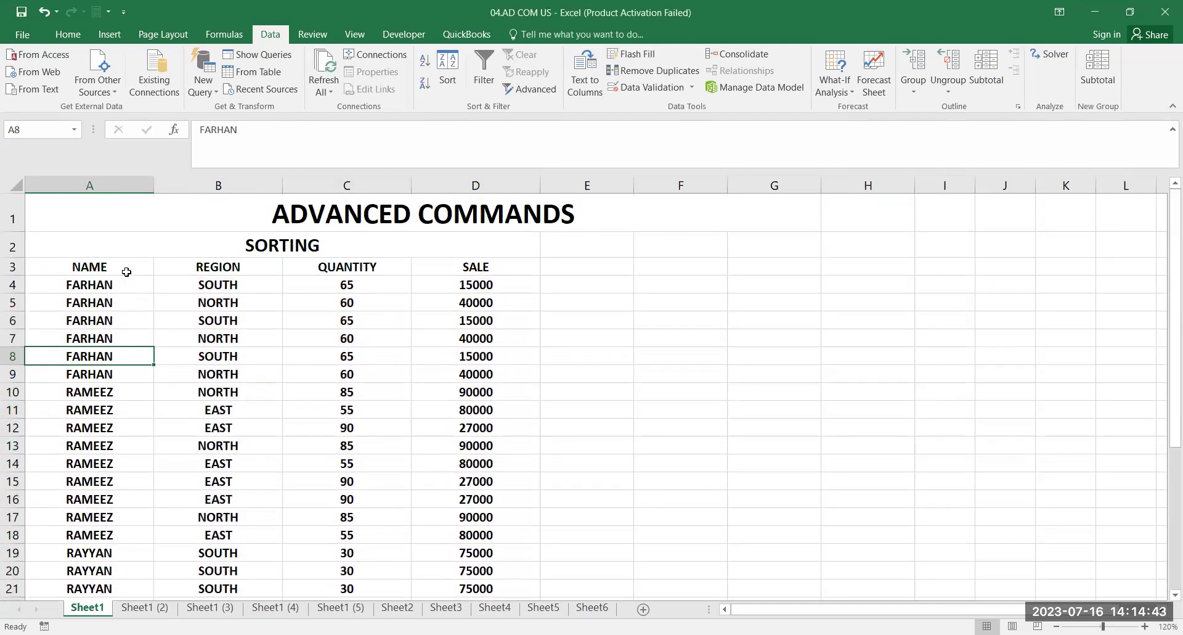
{"action": "key", "text": "ctrl+z"}
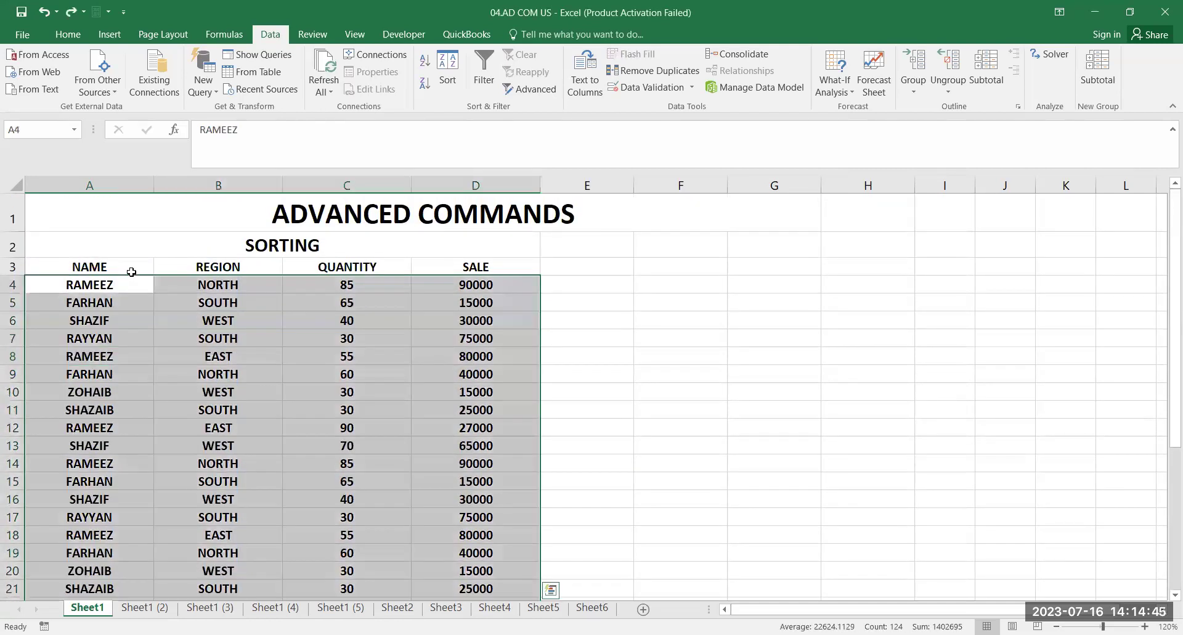
Select the whole table including its header row and sort it by SALE from Largest to Smallest
{"action": "left_click", "coordinate": [131, 272]}
{"action": "key", "text": "ctrl+shift+Right"}
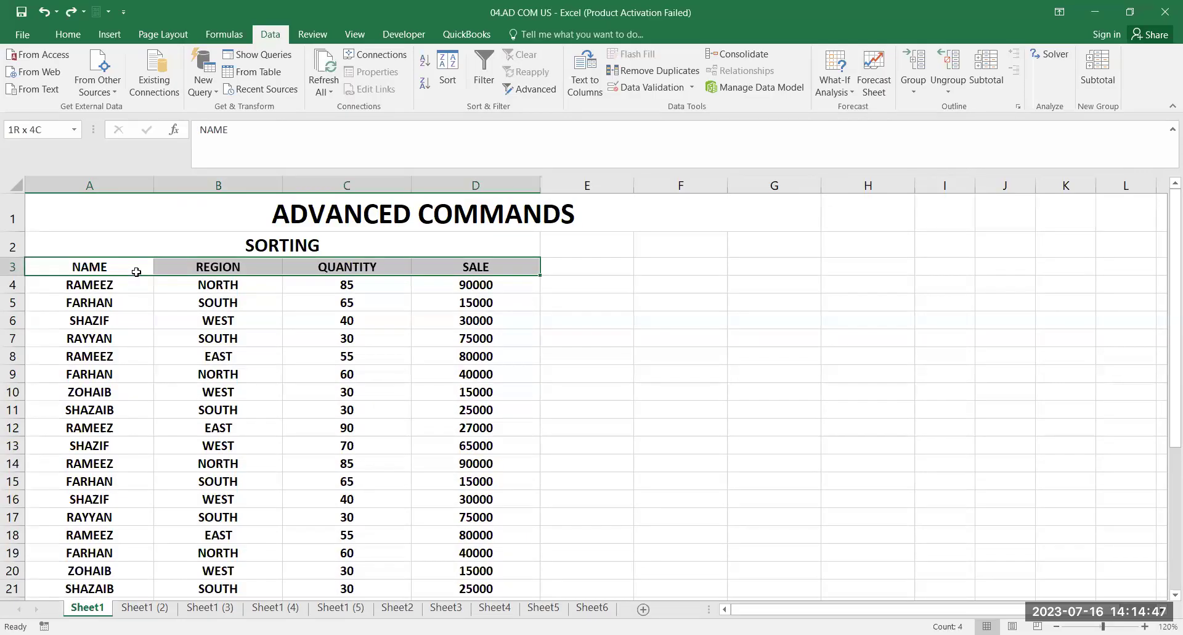
{"action": "key", "text": "ctrl+shift+Down"}
{"action": "scroll", "coordinate": [187, 320], "scroll_direction": "up", "scroll_amount": 5}
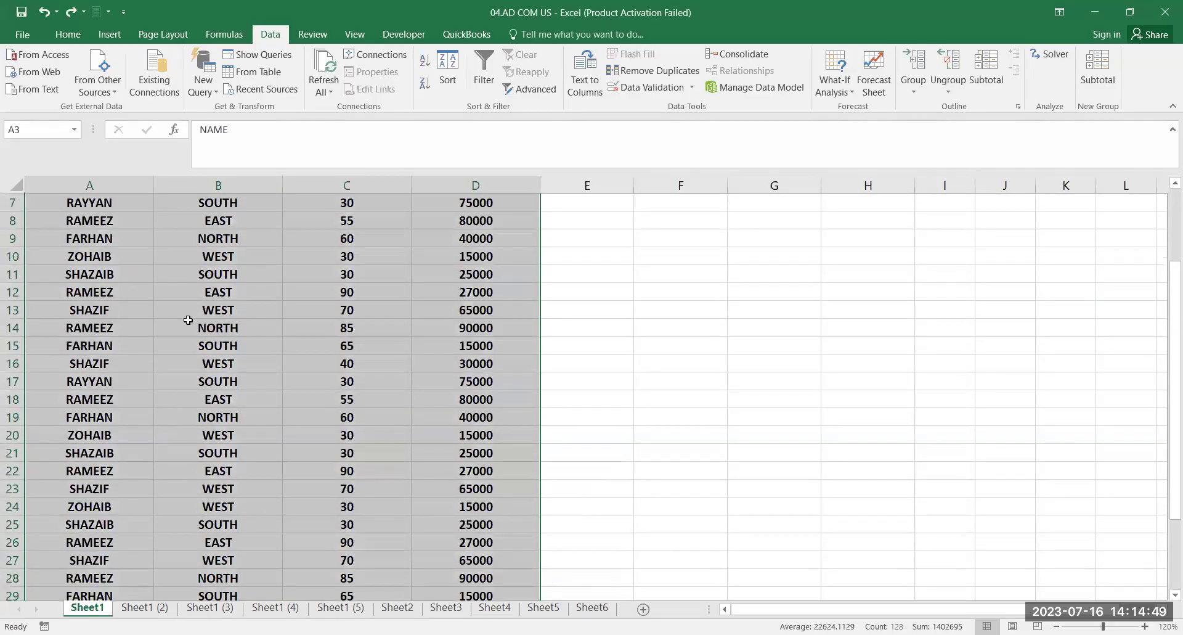
{"action": "scroll", "coordinate": [188, 319], "scroll_direction": "up", "scroll_amount": 2}
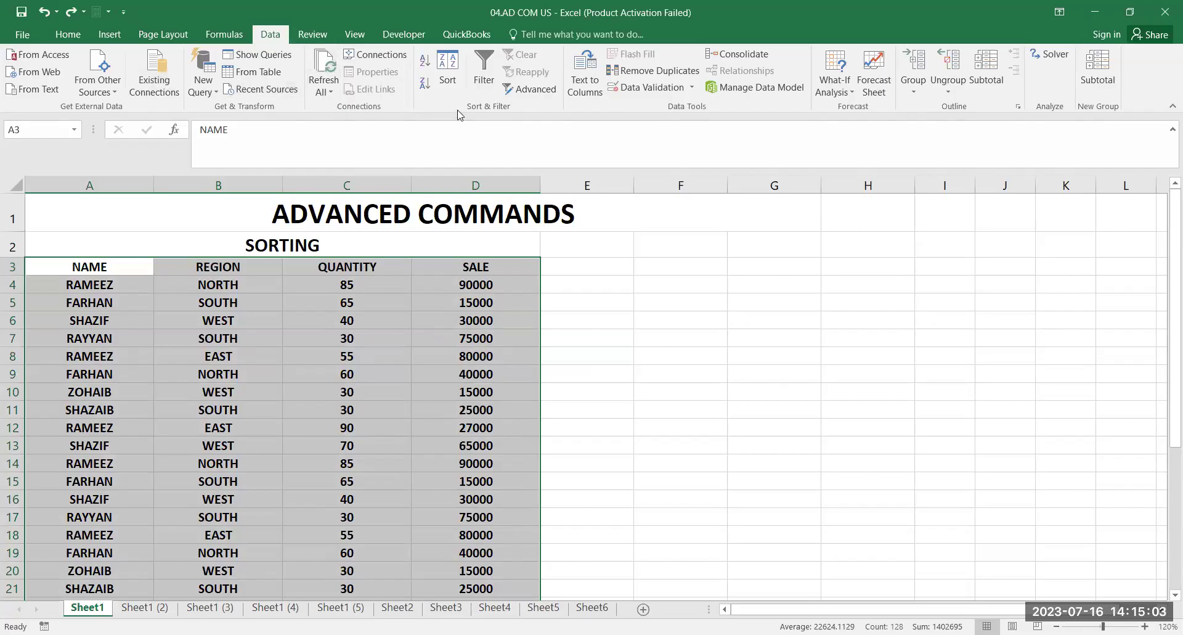
{"action": "left_click", "coordinate": [445, 85]}
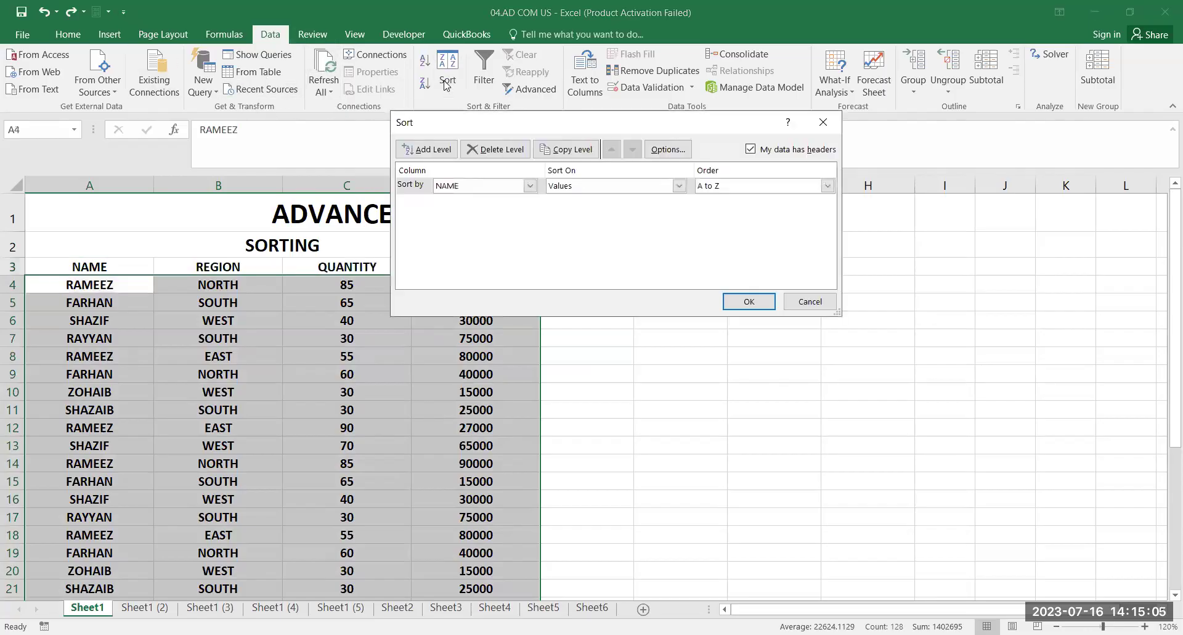
{"action": "left_click", "coordinate": [454, 187]}
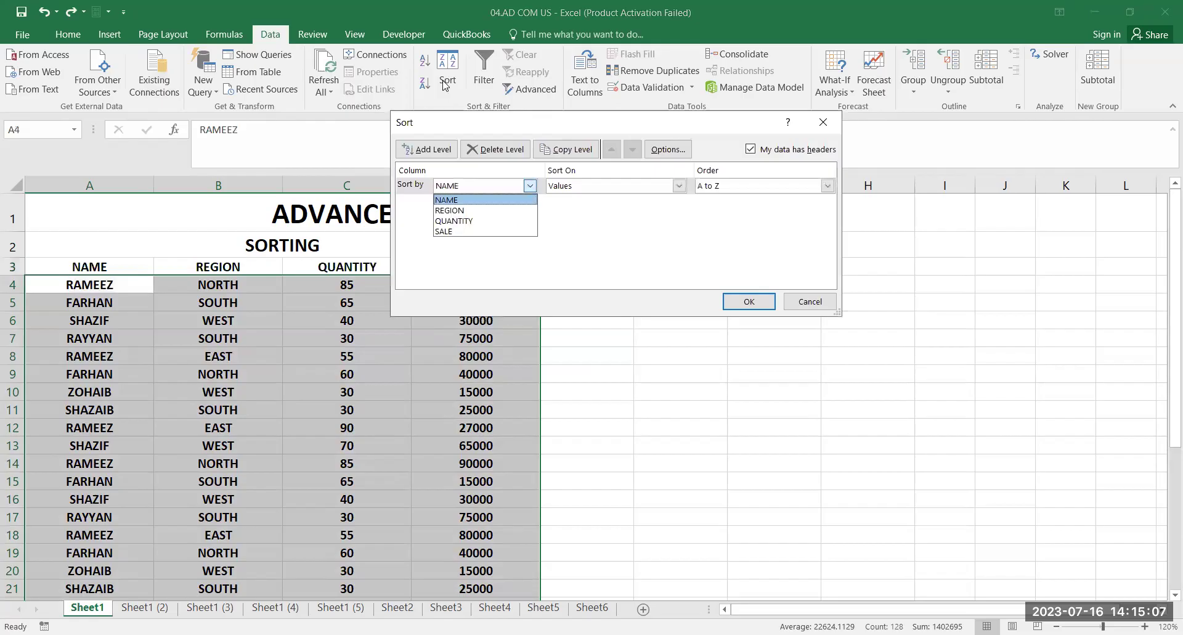
{"action": "left_click", "coordinate": [455, 230]}
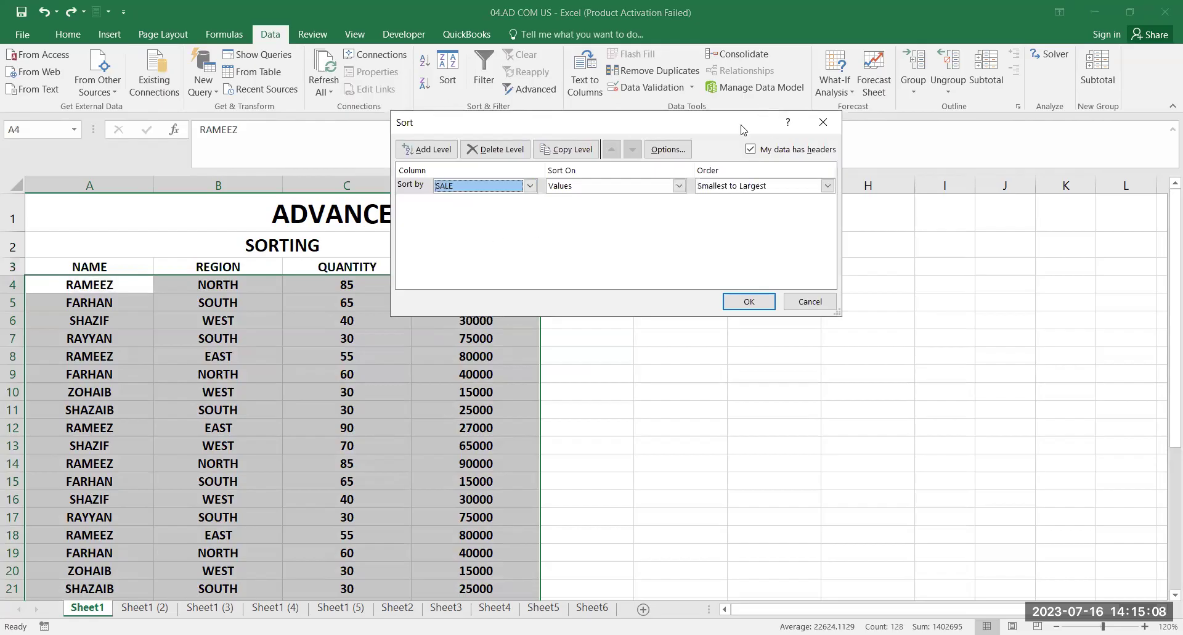
{"action": "left_click", "coordinate": [742, 186]}
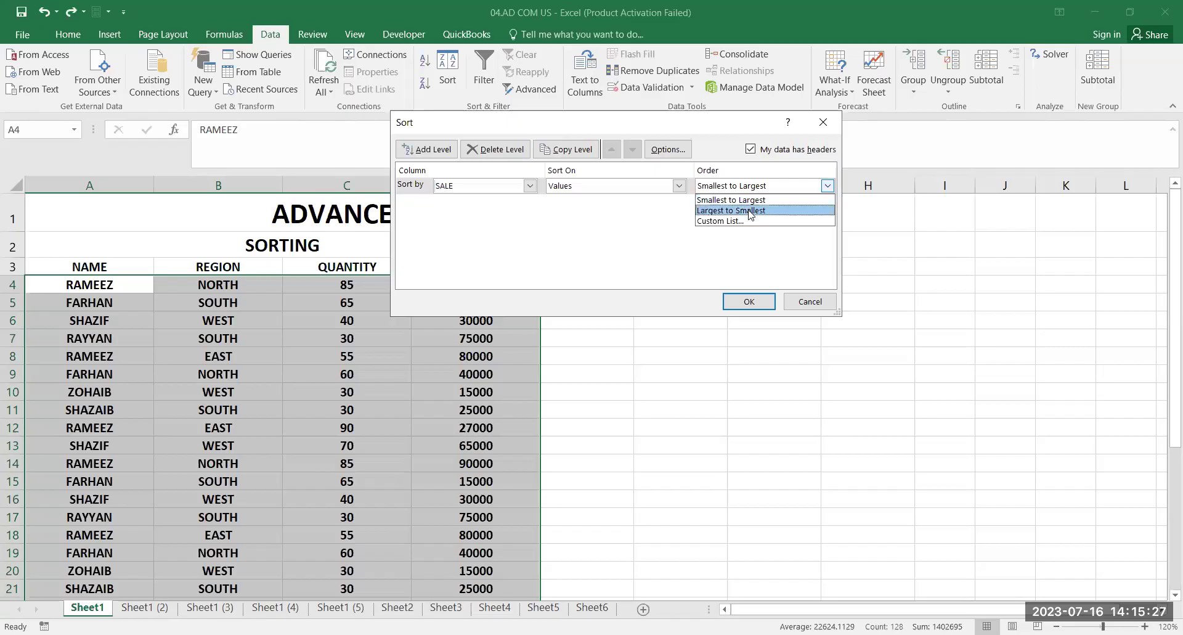
{"action": "left_click", "coordinate": [746, 210]}
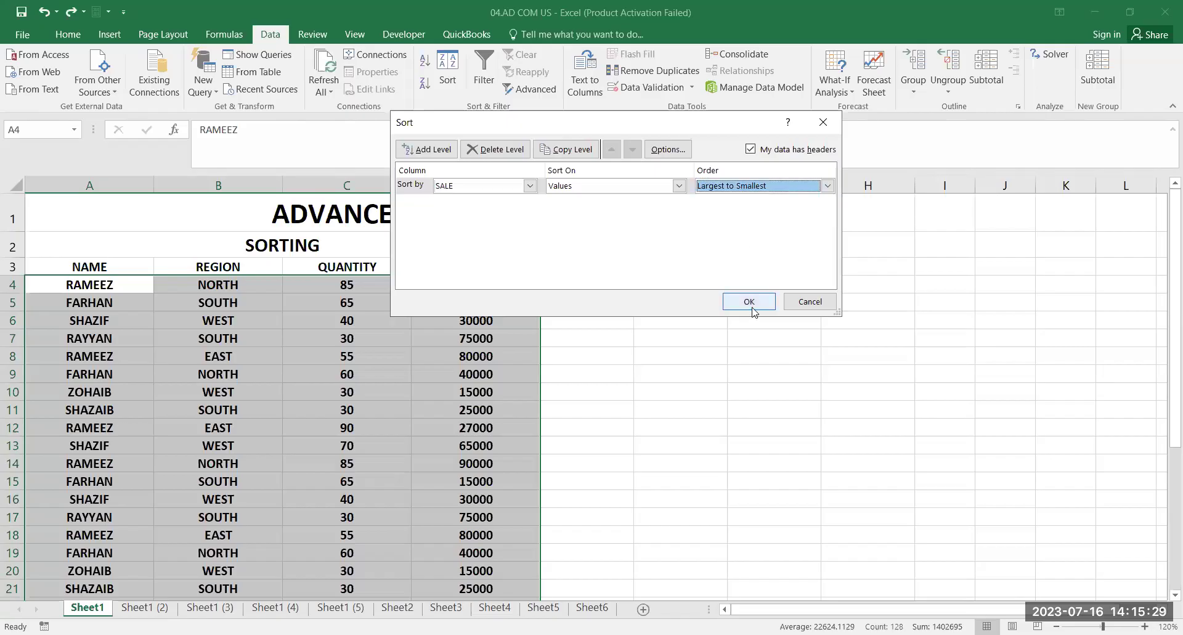
{"action": "left_click", "coordinate": [753, 305]}
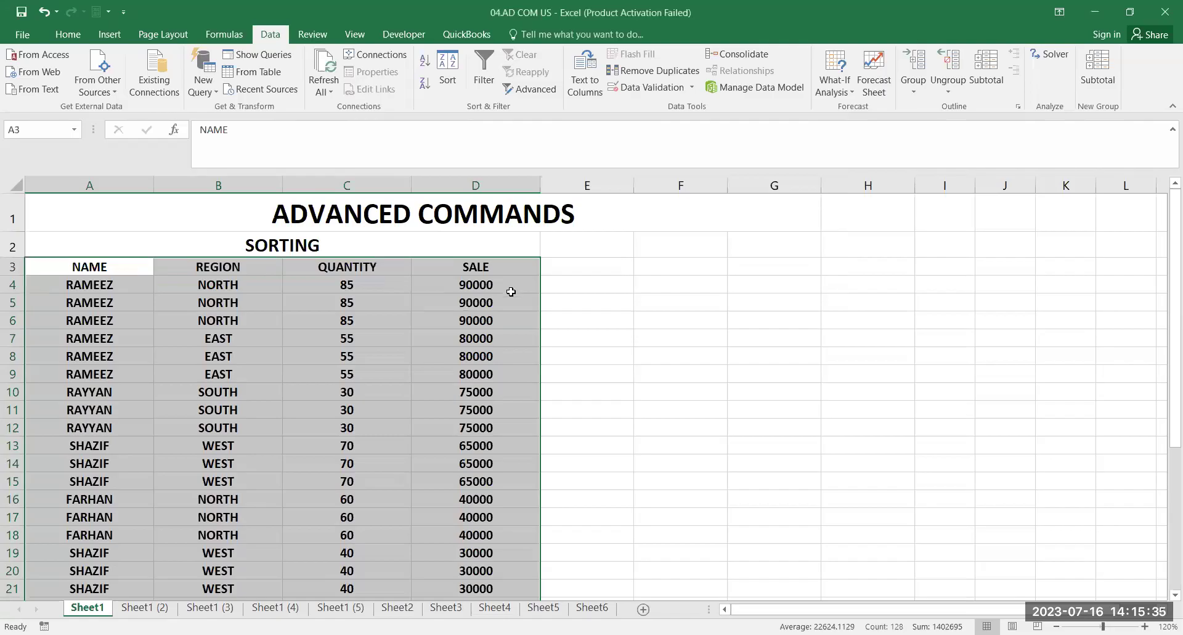
Review the sale-sorted records down to the last row, undo the sort, and select the SORTING subtitle cell
{"action": "scroll", "coordinate": [510, 289], "scroll_direction": "down", "scroll_amount": 4}
{"action": "scroll", "coordinate": [512, 291], "scroll_direction": "down", "scroll_amount": 3}
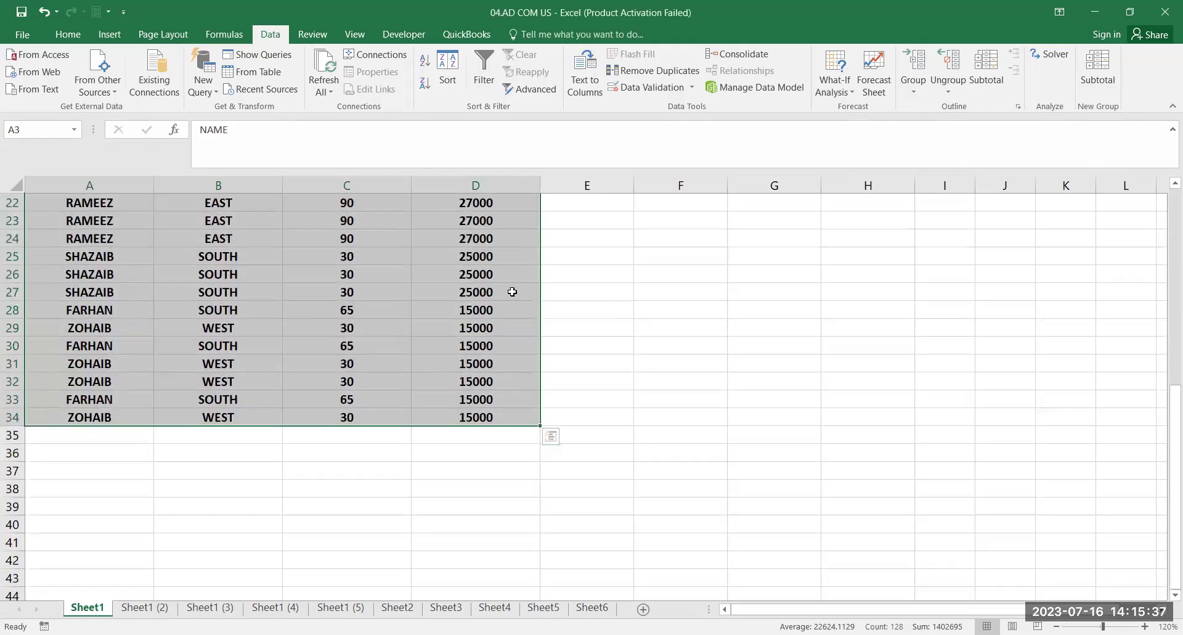
{"action": "scroll", "coordinate": [506, 354], "scroll_direction": "up", "scroll_amount": 7}
{"action": "left_click", "coordinate": [508, 341]}
{"action": "left_click", "coordinate": [509, 341]}
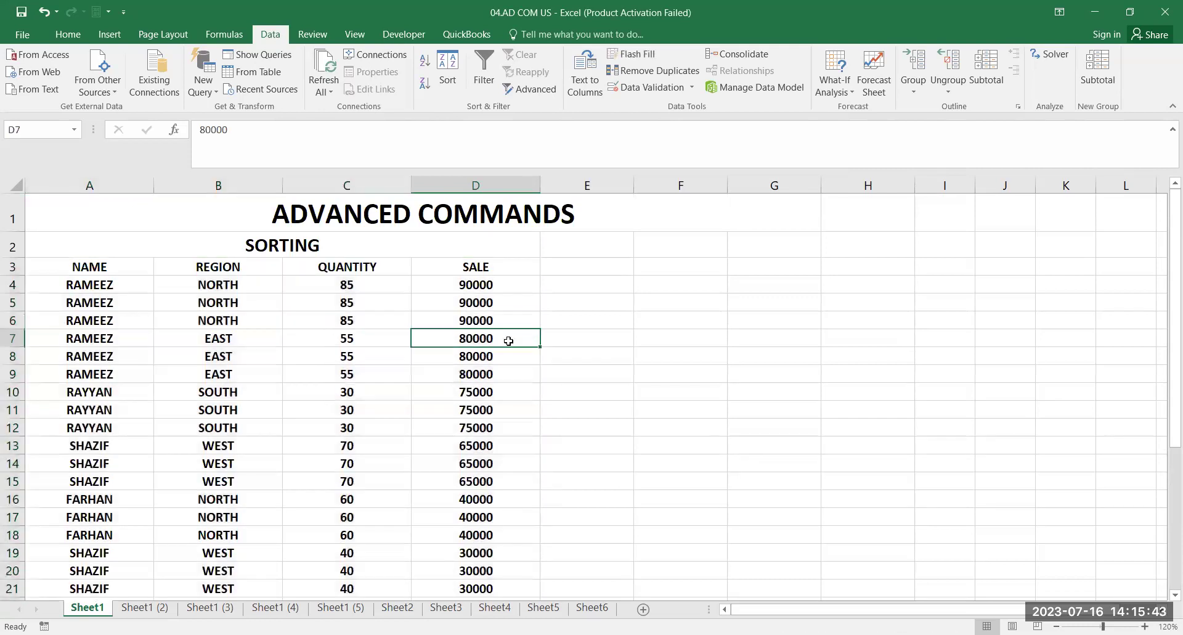
{"action": "key", "text": "ctrl+z"}
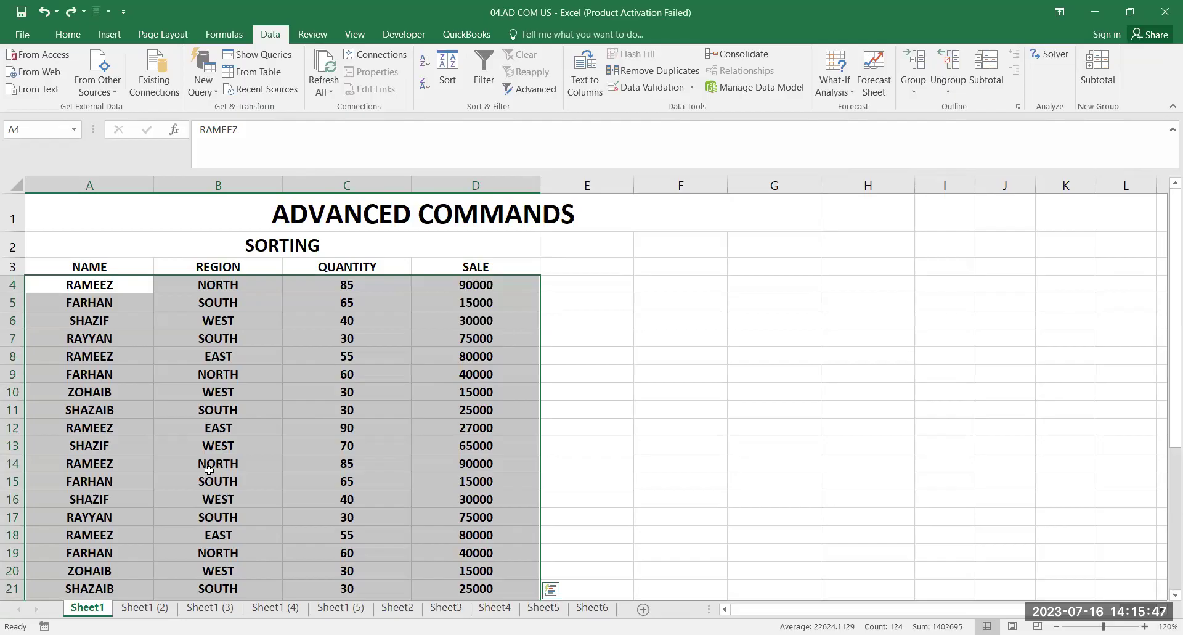
{"action": "left_click", "coordinate": [385, 249]}
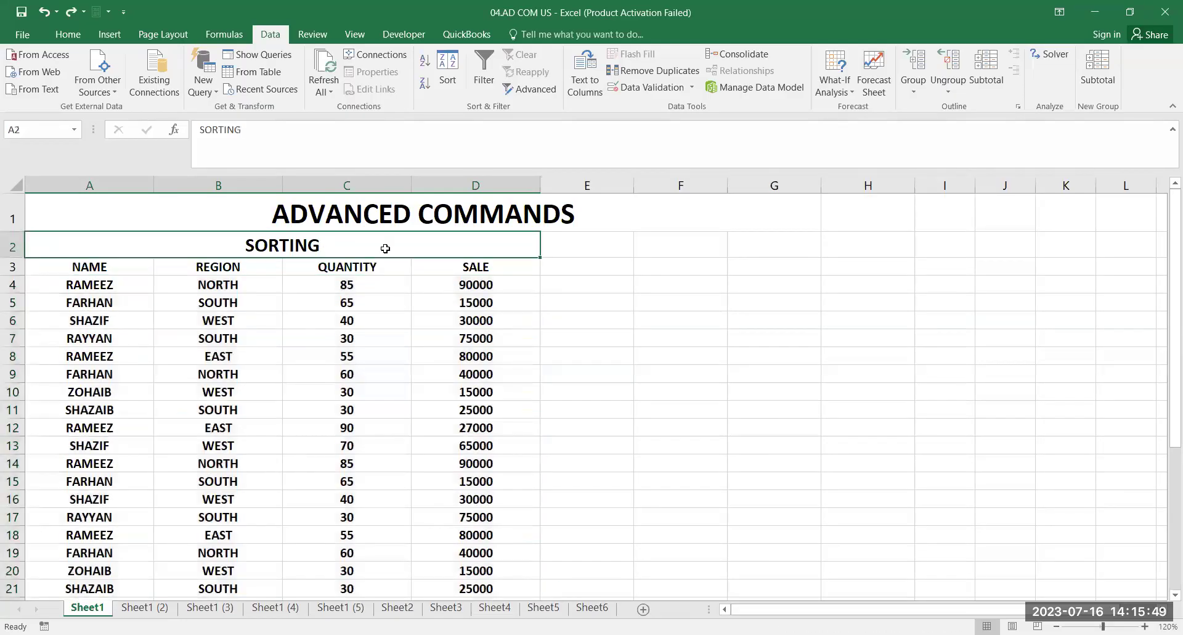
Replace the SORTING subtitle in the merged cell above the table with AUTO FILTER
{"action": "type", "text": "AUTO"}
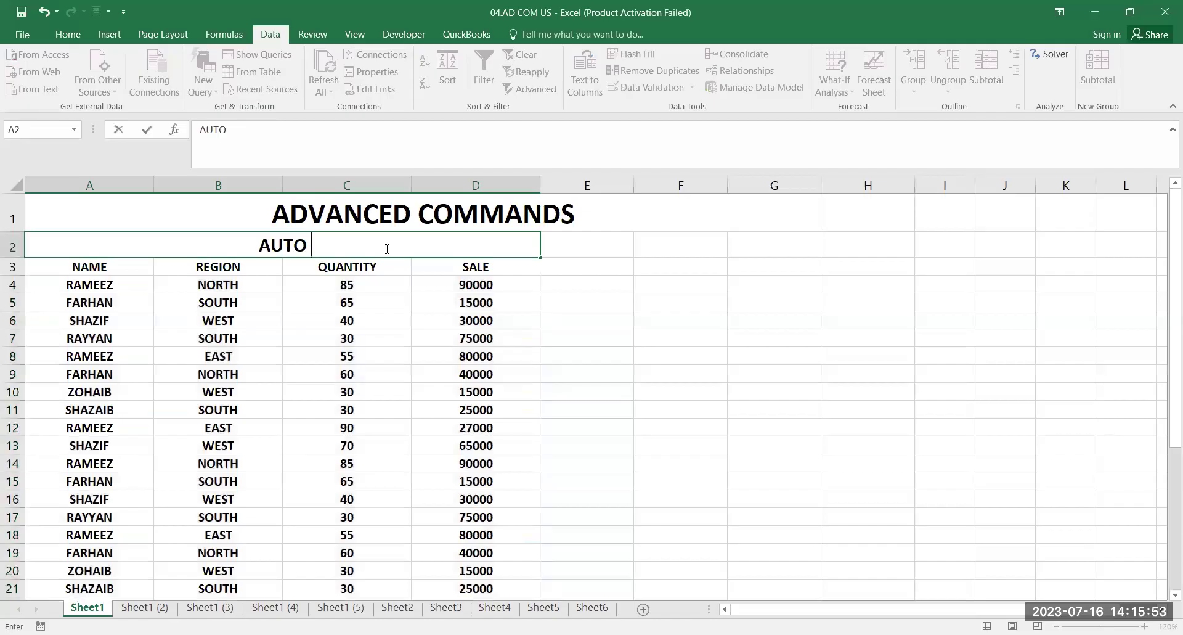
{"action": "type", "text": " FILTER"}
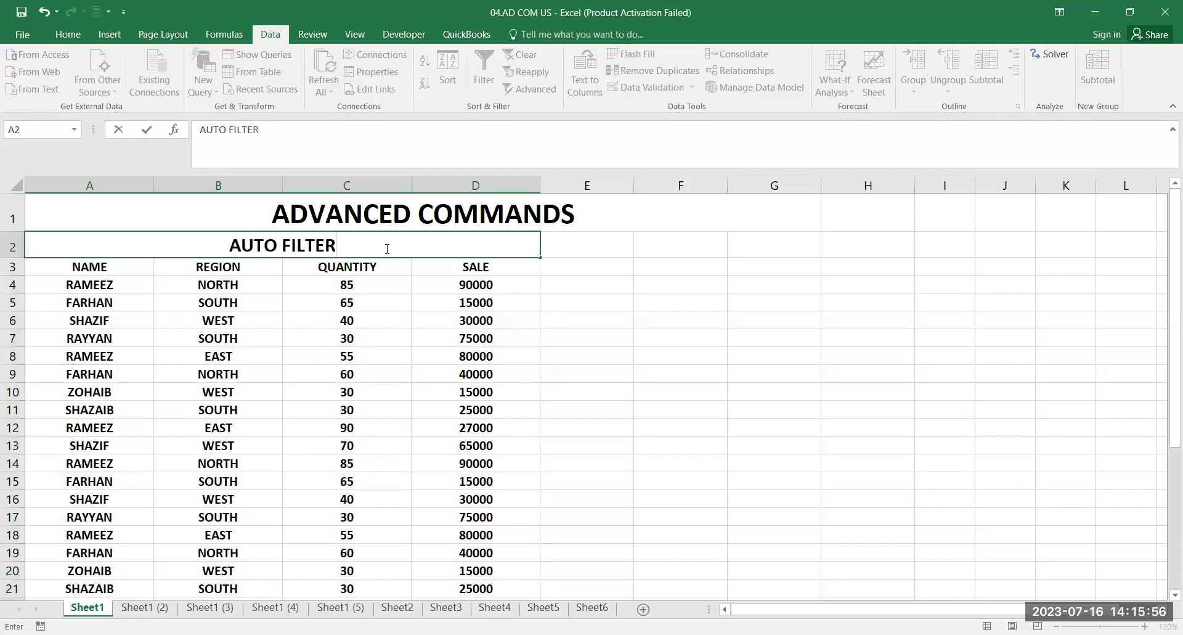
{"action": "key", "text": "Return"}
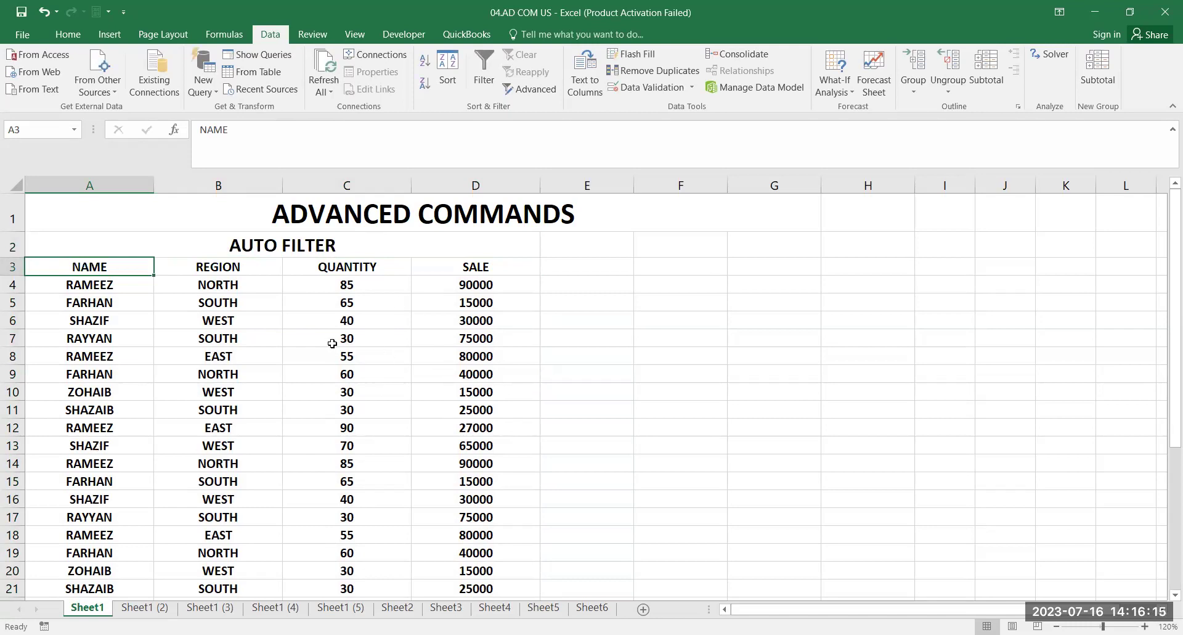
Select the whole table including its header row, down to the last record, and turn on filtering for it
{"action": "scroll", "coordinate": [332, 343], "scroll_direction": "down", "scroll_amount": 3}
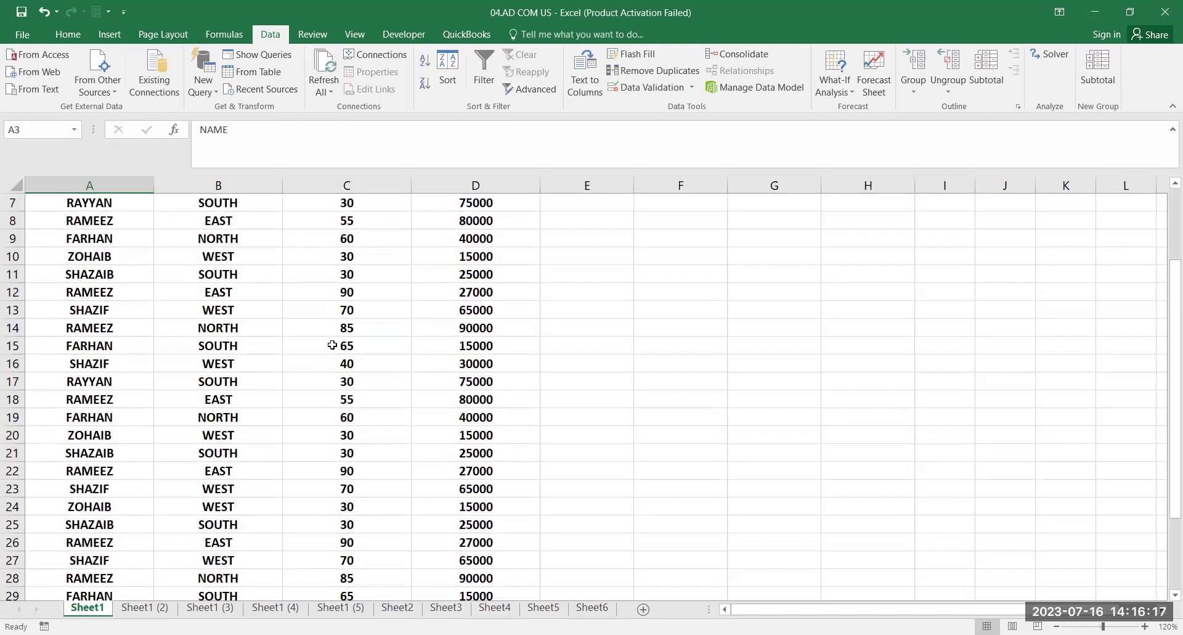
{"action": "scroll", "coordinate": [335, 344], "scroll_direction": "down", "scroll_amount": 1}
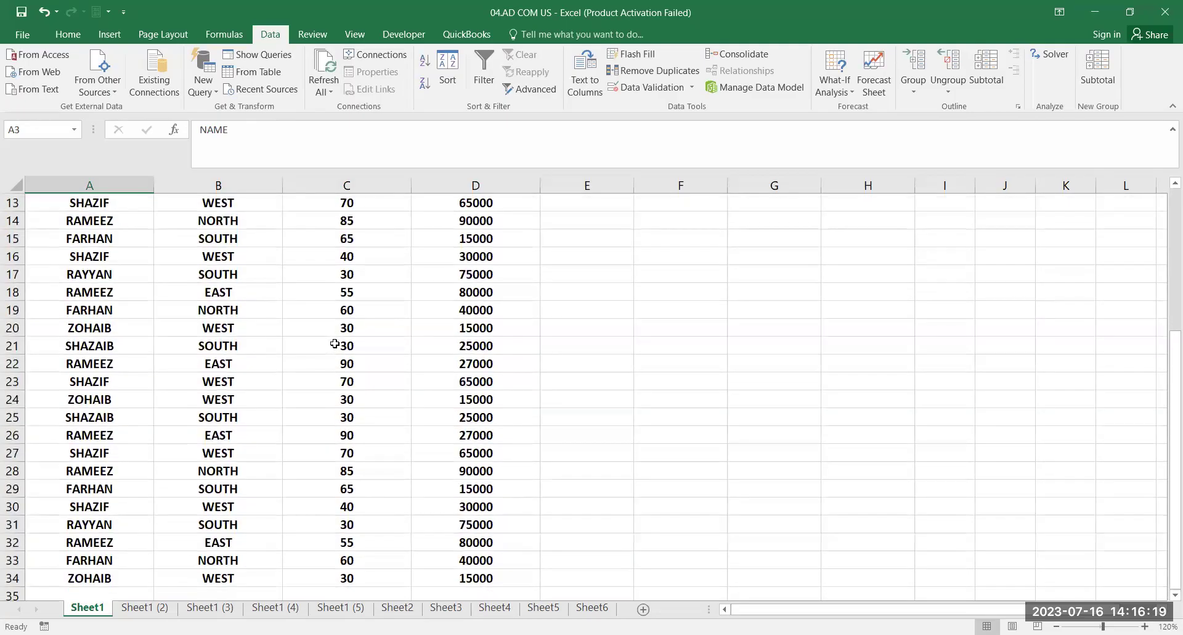
{"action": "scroll", "coordinate": [335, 343], "scroll_direction": "down", "scroll_amount": 2}
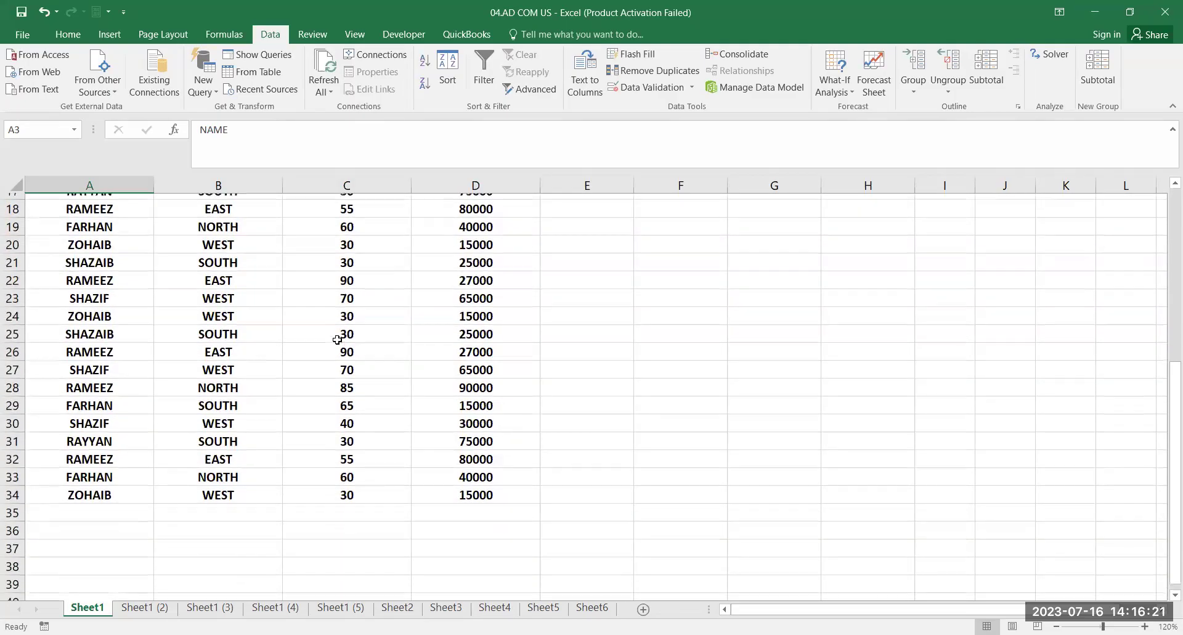
{"action": "scroll", "coordinate": [338, 339], "scroll_direction": "up", "scroll_amount": 6}
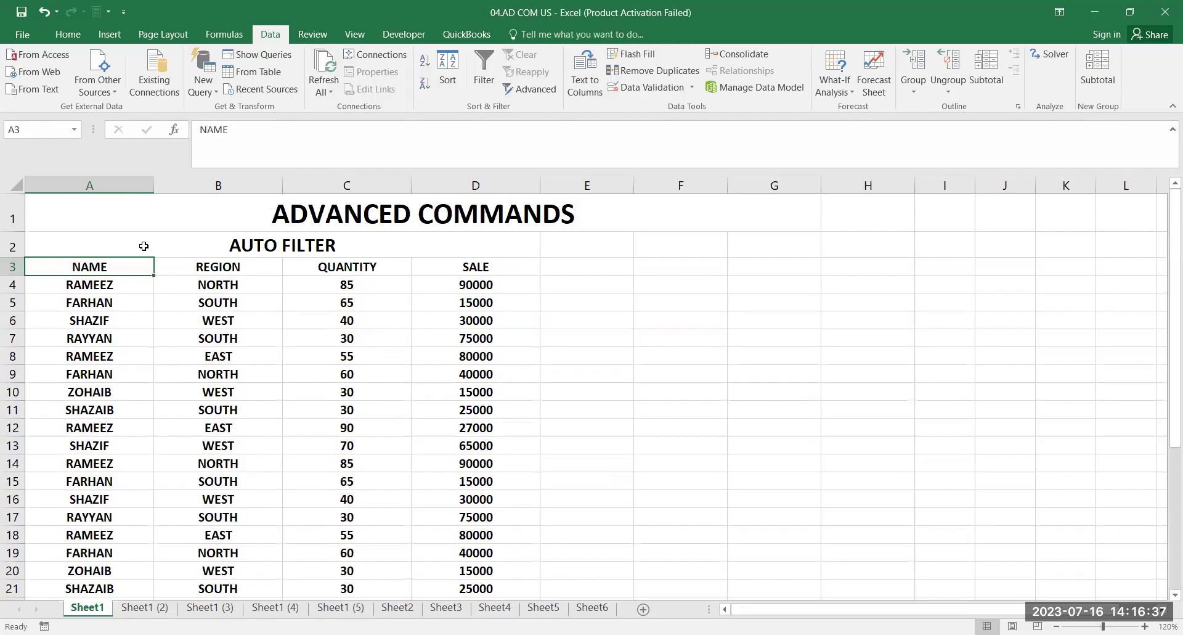
{"action": "key", "text": "ctrl+shift+Right"}
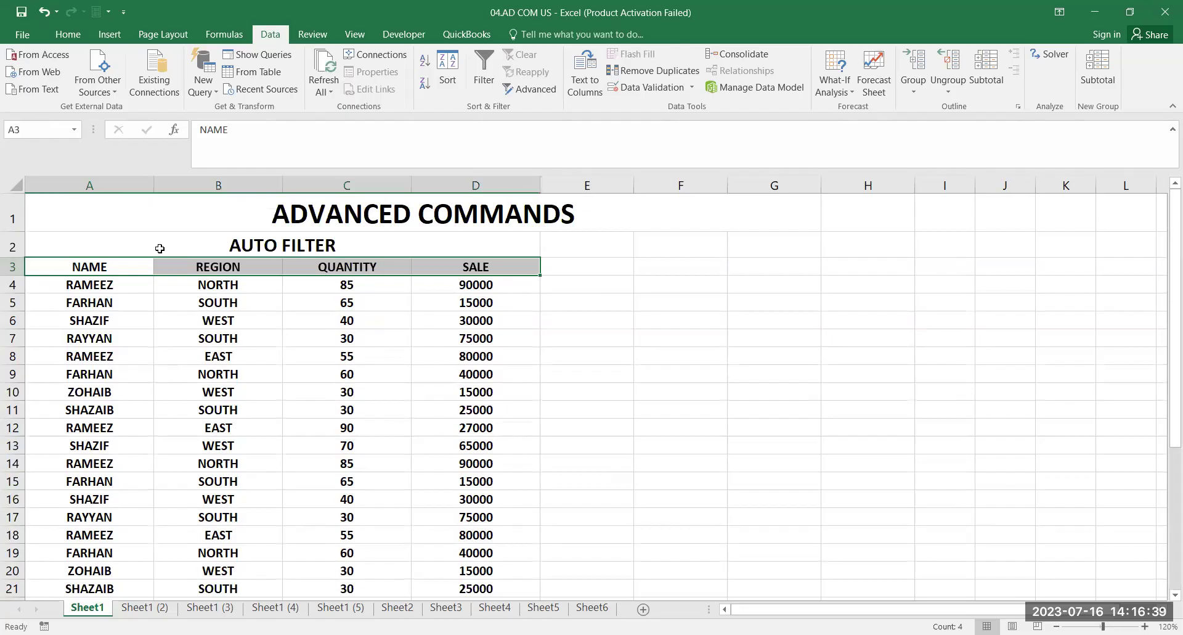
{"action": "key", "text": "ctrl+shift+Down"}
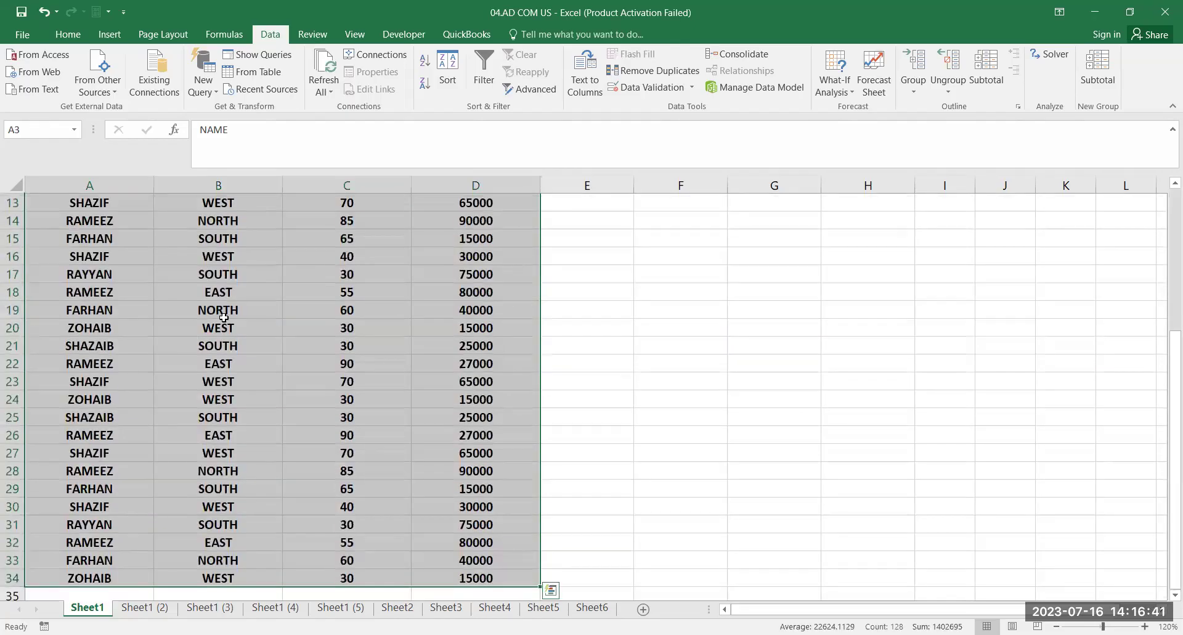
{"action": "scroll", "coordinate": [223, 317], "scroll_direction": "up", "scroll_amount": 4}
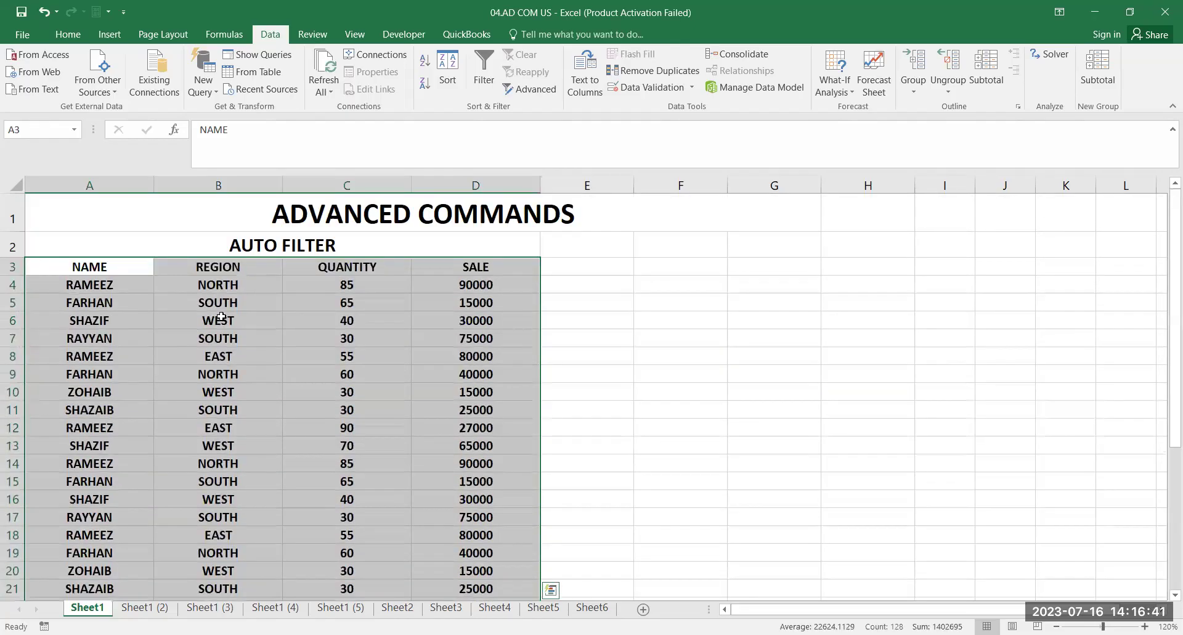
{"action": "left_click", "coordinate": [484, 91]}
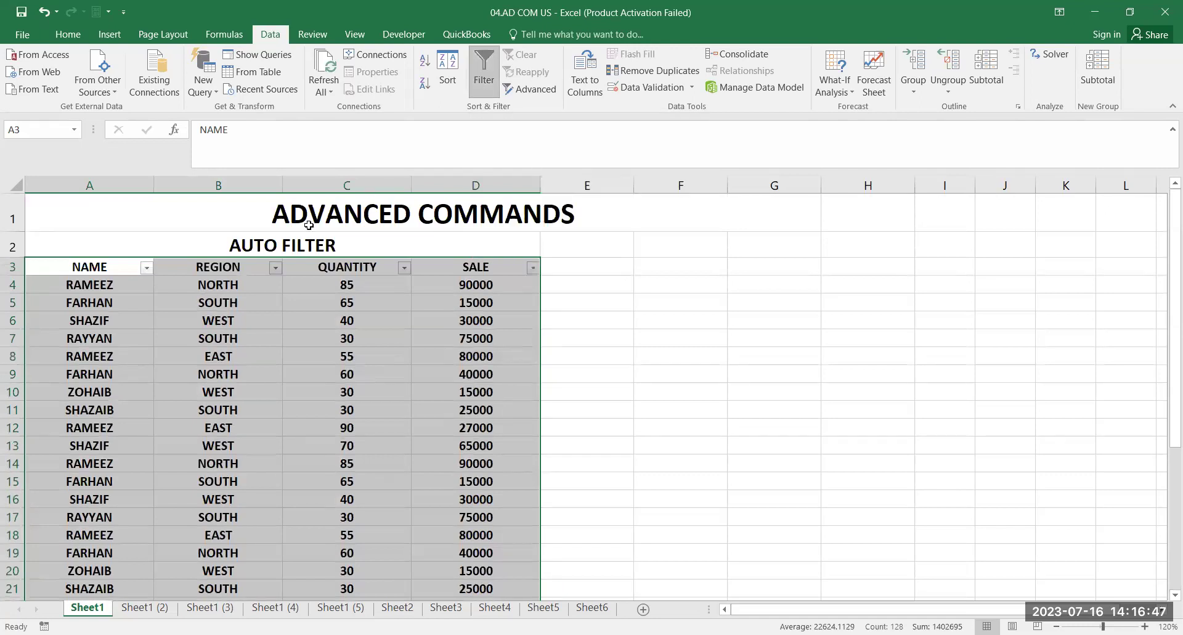
Filter the NAME column to show only the salesperson named in the first record, row 4
{"action": "left_click", "coordinate": [166, 295]}
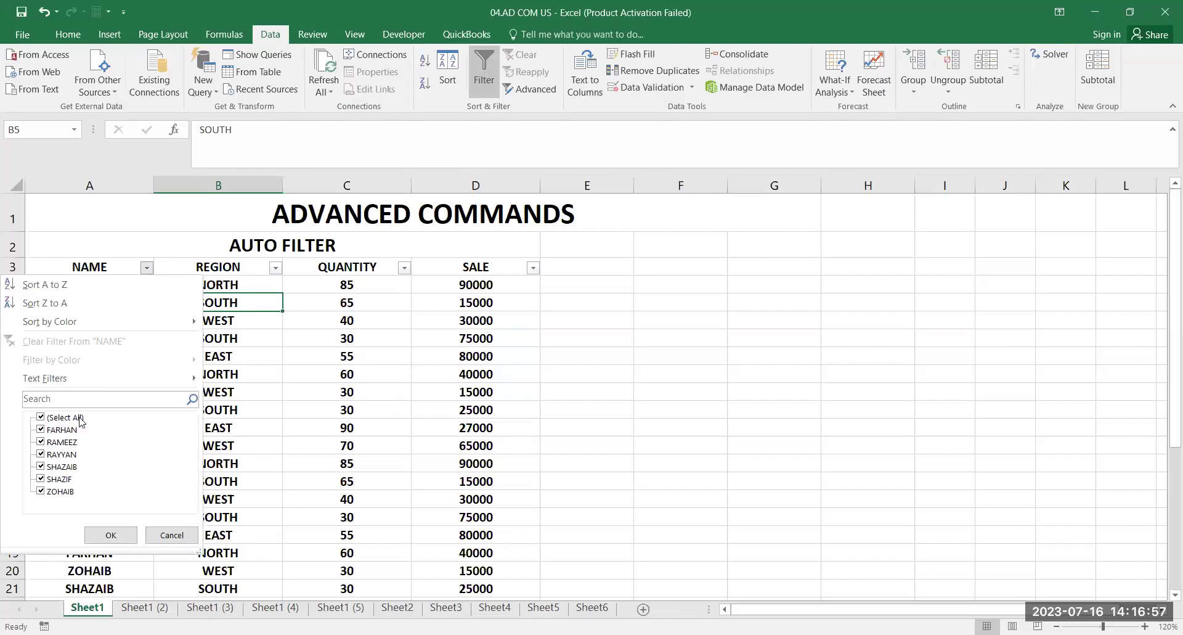
{"action": "left_click", "coordinate": [81, 420]}
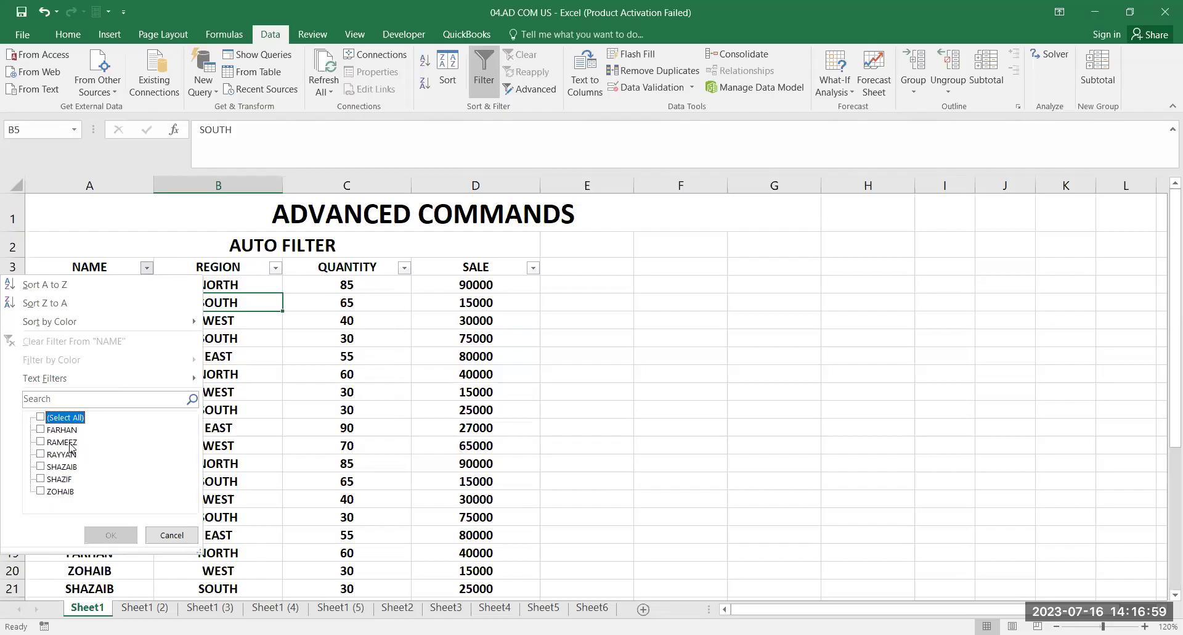
{"action": "left_click", "coordinate": [71, 445]}
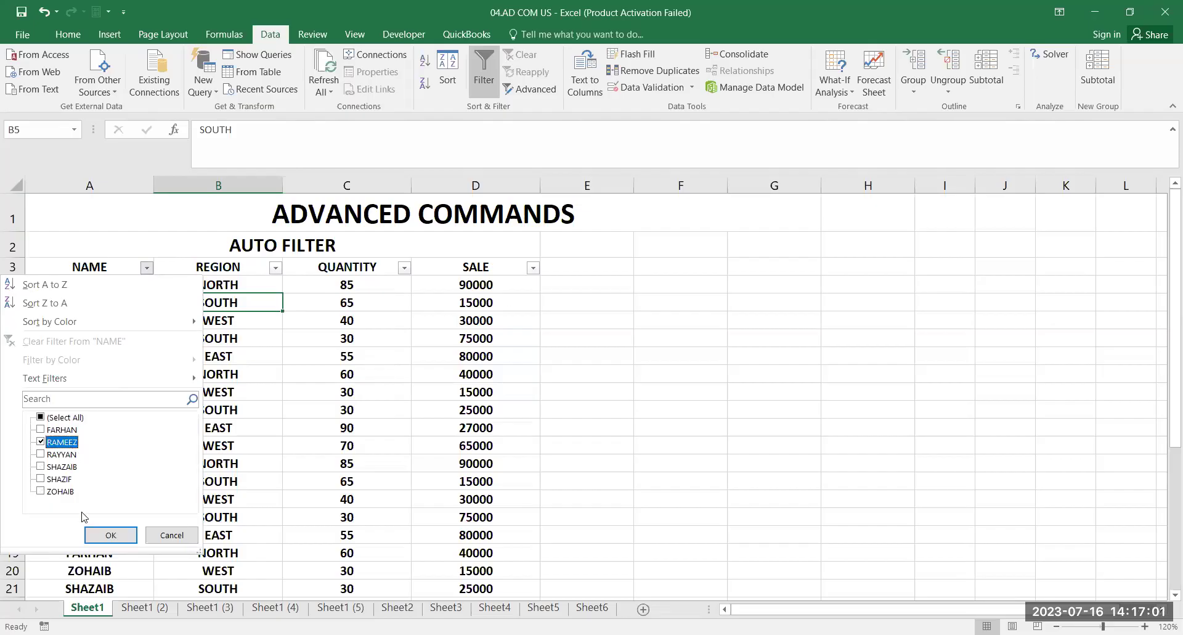
{"action": "left_click", "coordinate": [110, 534]}
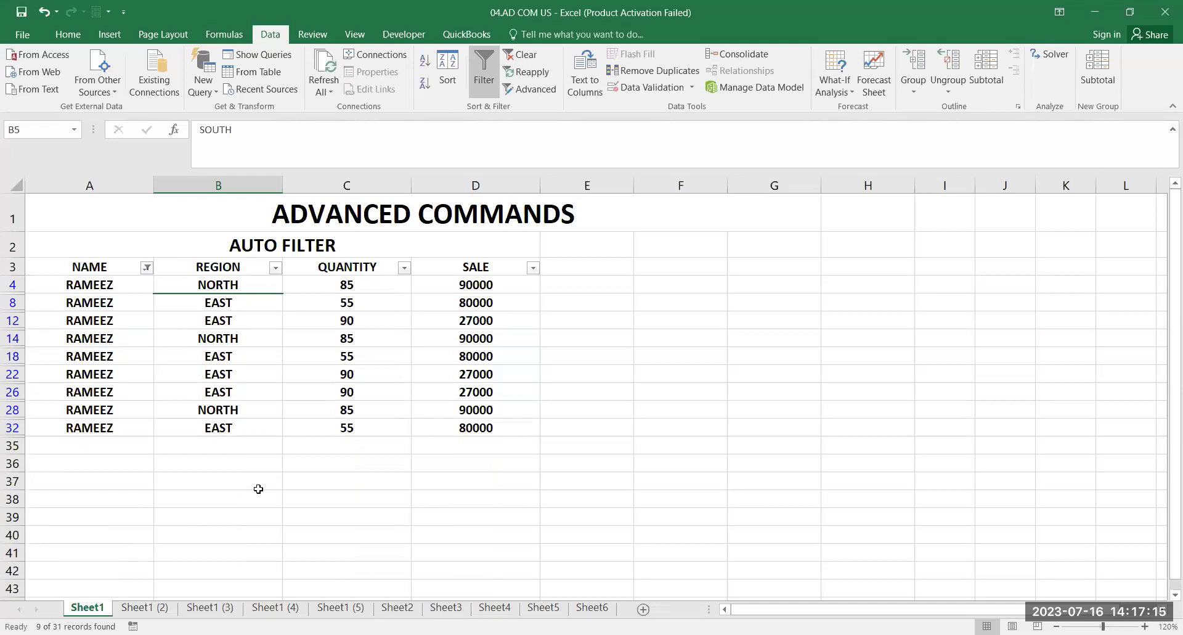
Filter the REGION column to NORTH only, and restore all regions
{"action": "left_click", "coordinate": [275, 268]}
{"action": "left_click", "coordinate": [147, 417]}
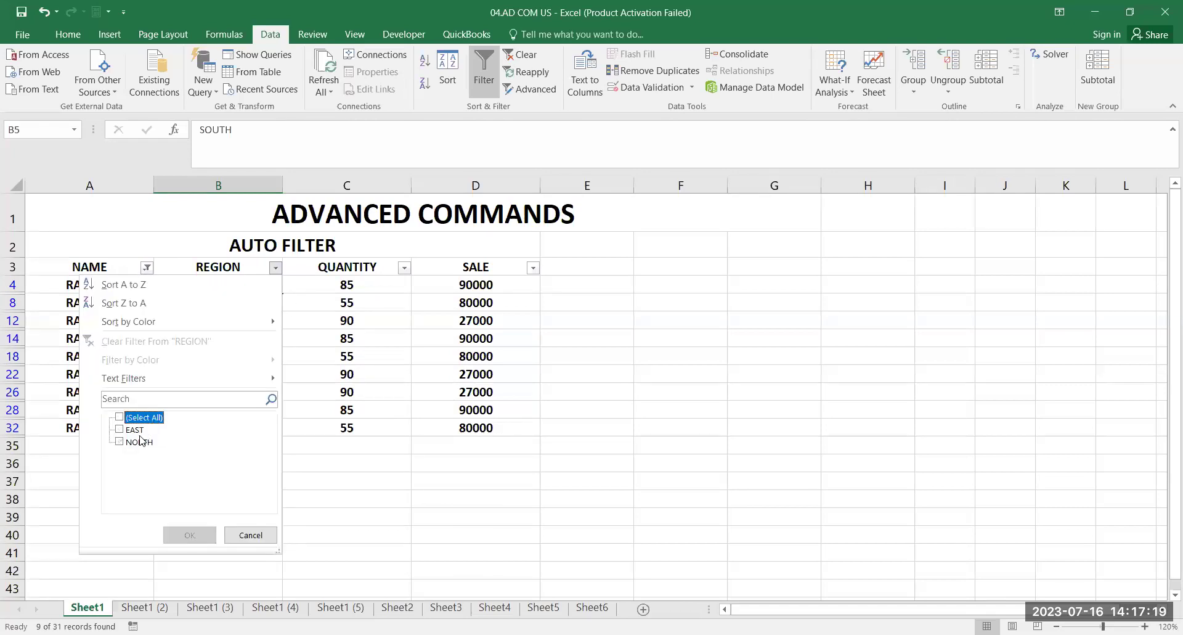
{"action": "left_click", "coordinate": [137, 442]}
{"action": "left_click", "coordinate": [188, 534]}
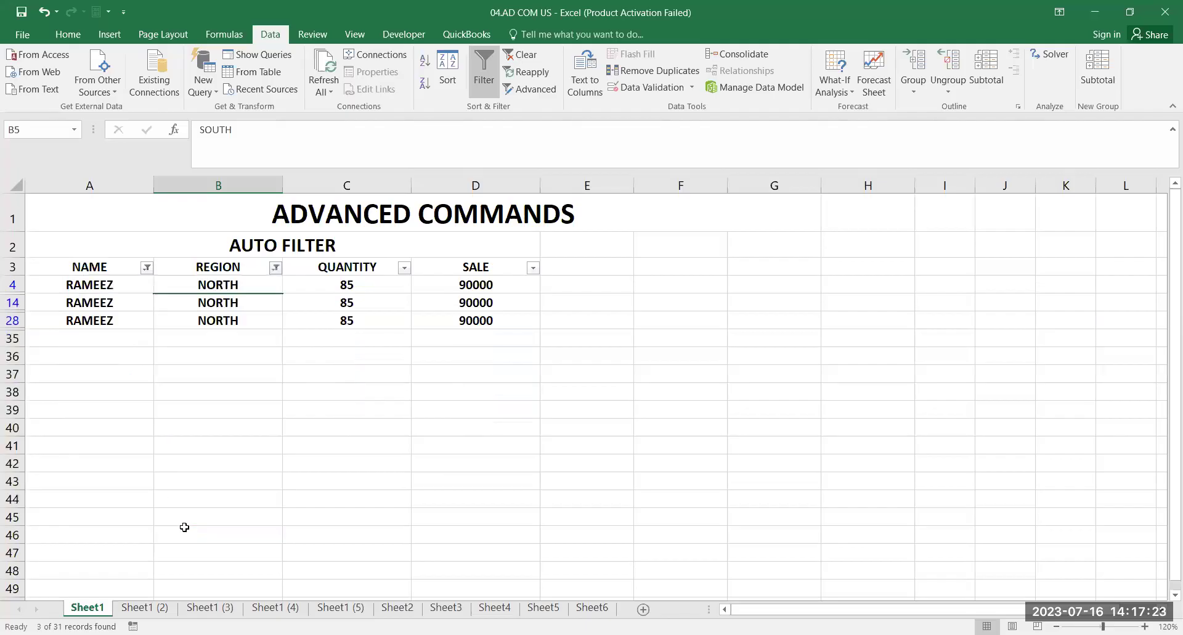
{"action": "left_click", "coordinate": [276, 267]}
{"action": "left_click", "coordinate": [139, 417]}
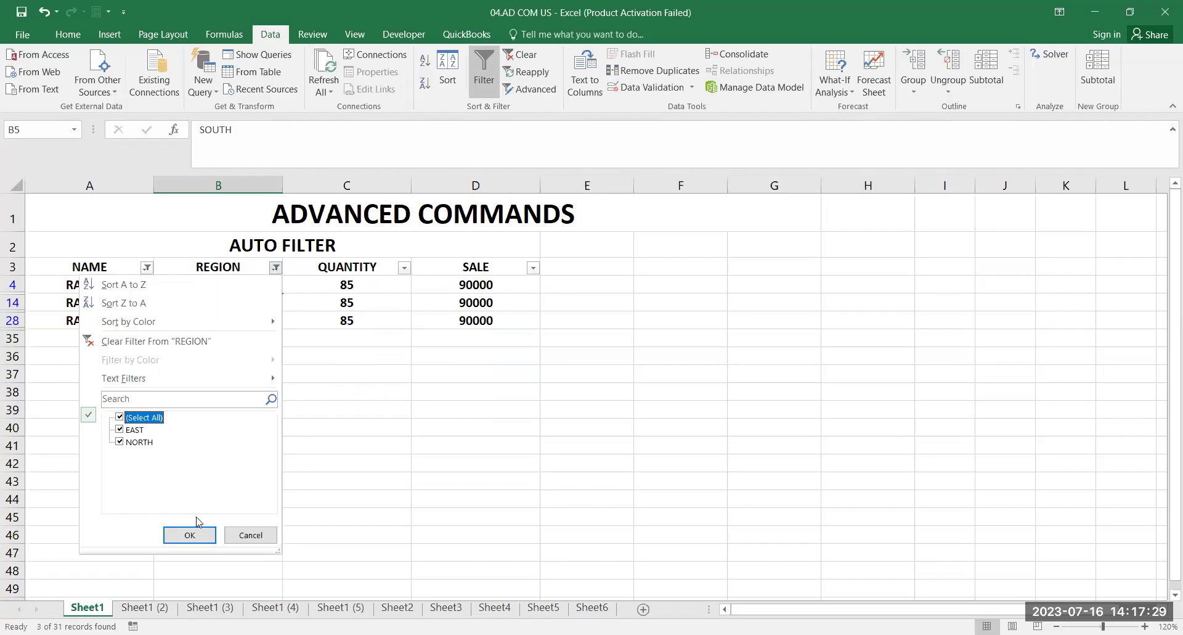
Add the salesperson named in row 6 to the existing NAME column filter
{"action": "left_click", "coordinate": [143, 267]}
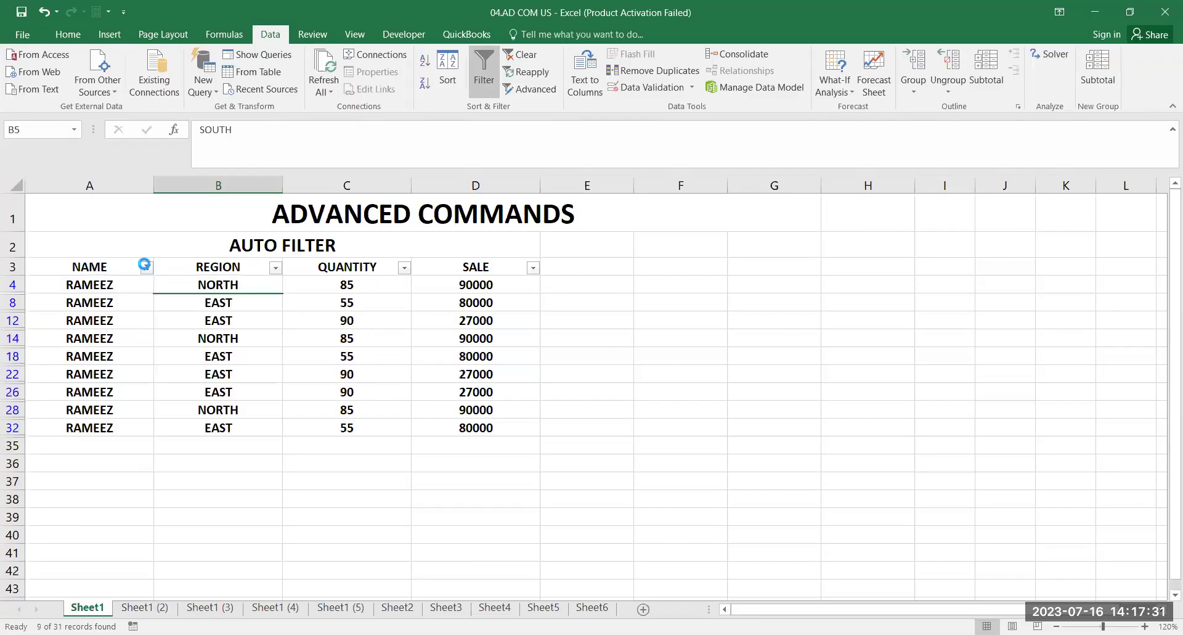
{"action": "left_click", "coordinate": [144, 267]}
{"action": "left_click", "coordinate": [57, 478]}
{"action": "left_click", "coordinate": [111, 533]}
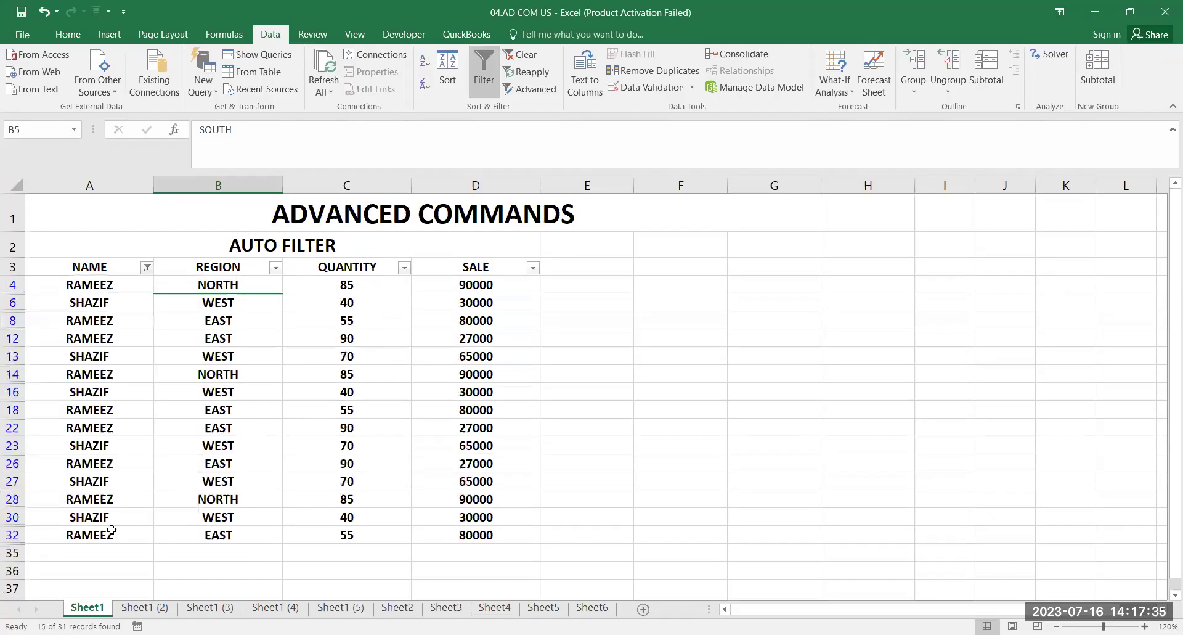
Reselect all names in the NAME column filter to show every record
{"action": "left_click", "coordinate": [146, 267]}
{"action": "left_click", "coordinate": [44, 417]}
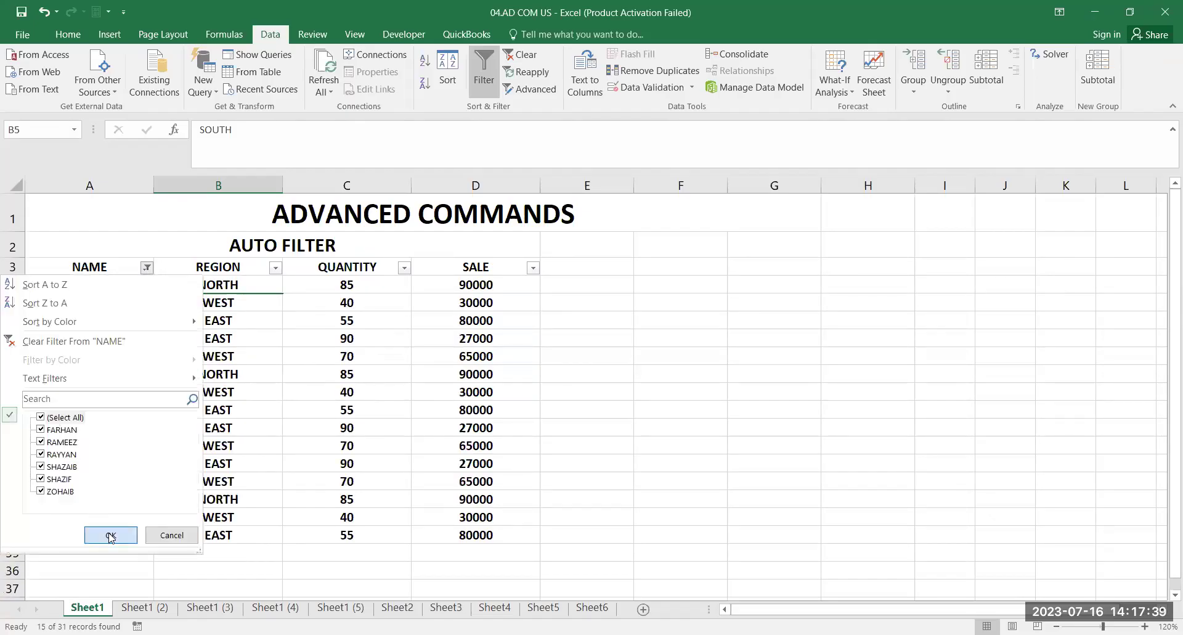
{"action": "left_click", "coordinate": [110, 533]}
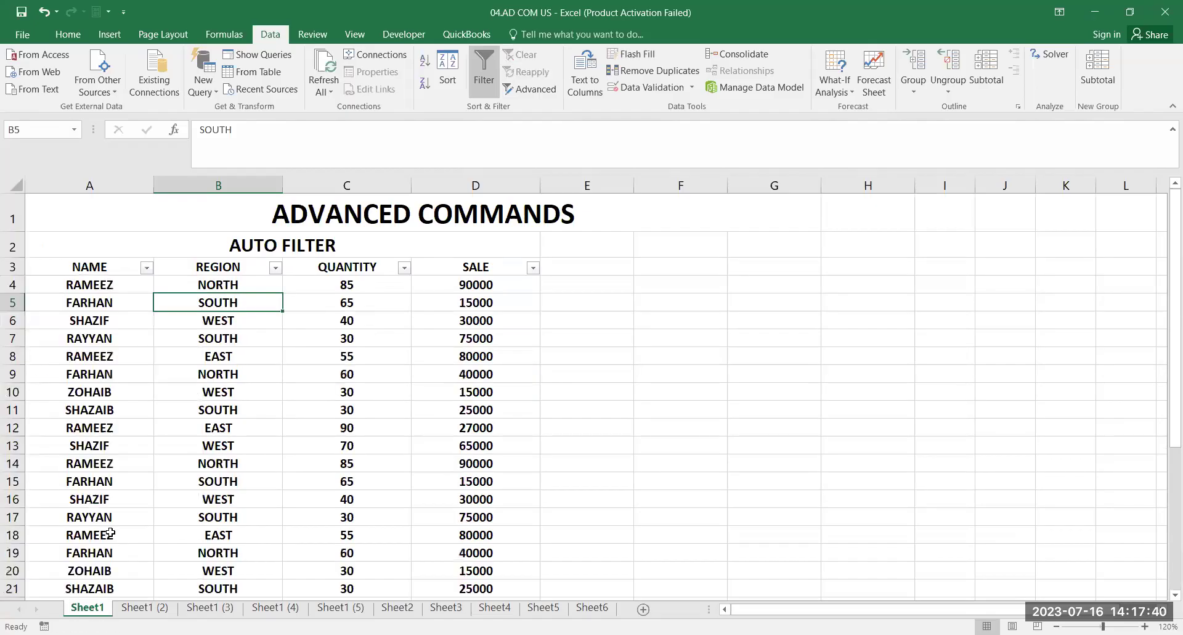
Filter the REGION column to show only the SOUTH records
{"action": "left_click", "coordinate": [276, 268]}
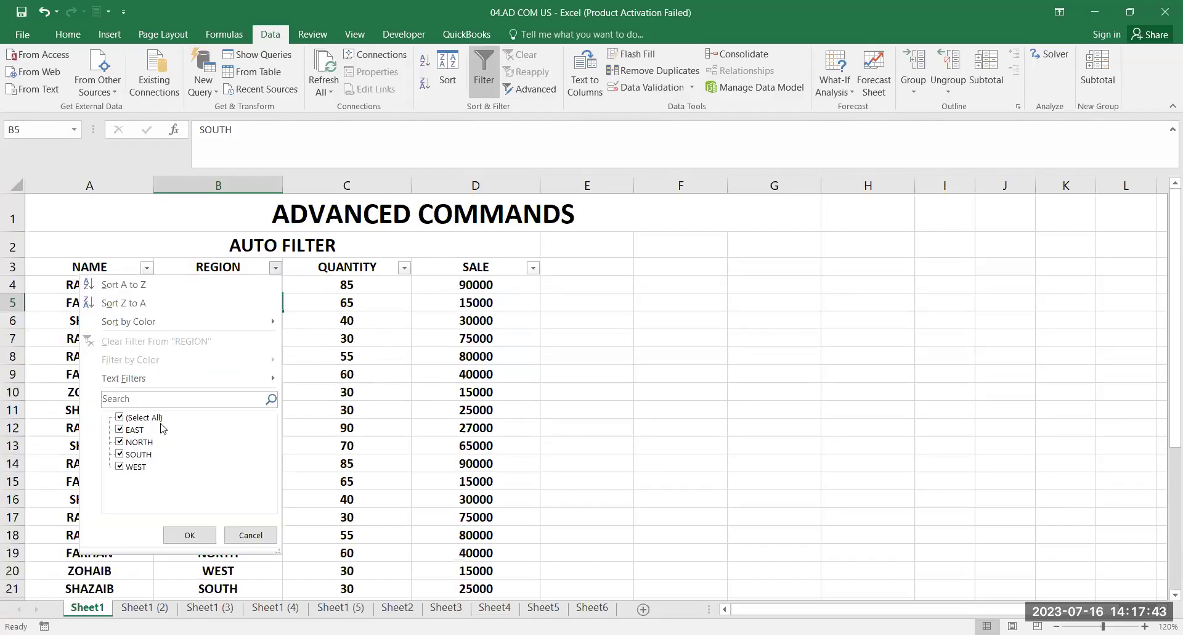
{"action": "left_click", "coordinate": [157, 419]}
{"action": "left_click", "coordinate": [138, 454]}
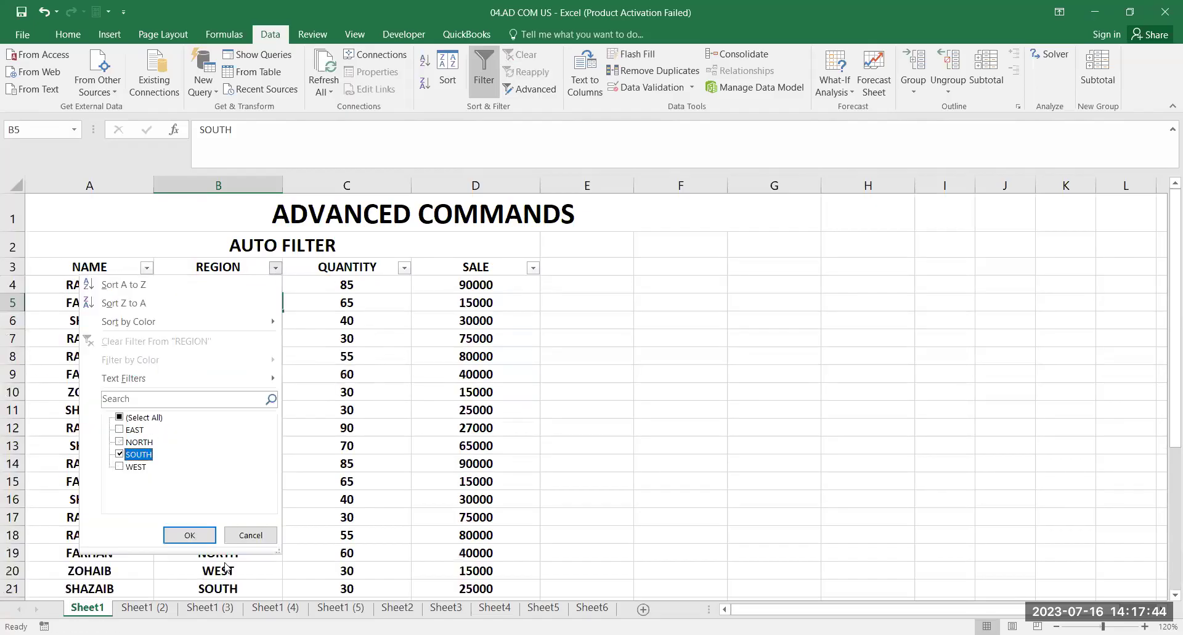
{"action": "left_click", "coordinate": [205, 535]}
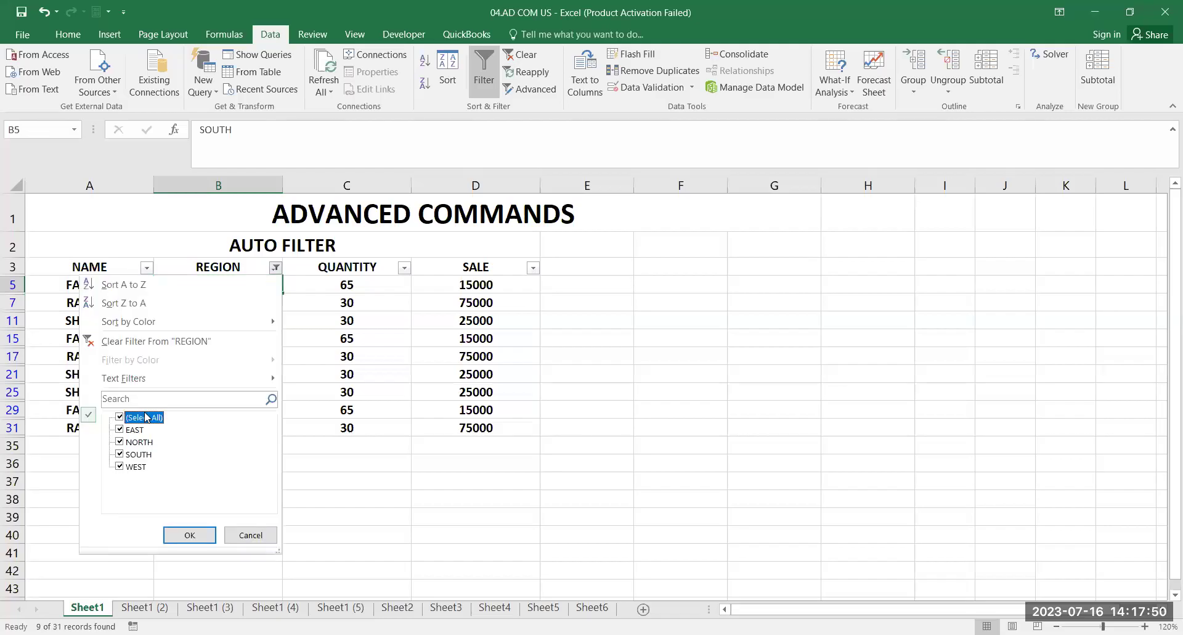
Show all regions again and review the unfiltered records down to the last row
{"action": "left_click", "coordinate": [184, 532]}
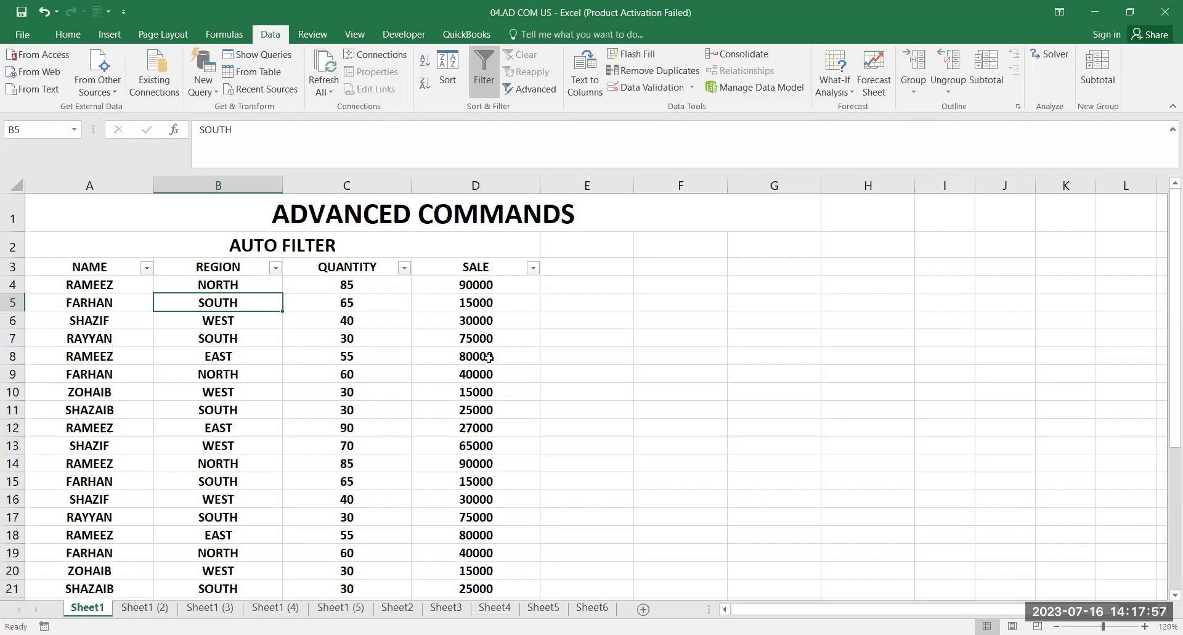
{"action": "scroll", "coordinate": [498, 362], "scroll_direction": "down", "scroll_amount": 2}
{"action": "scroll", "coordinate": [500, 362], "scroll_direction": "down", "scroll_amount": 7}
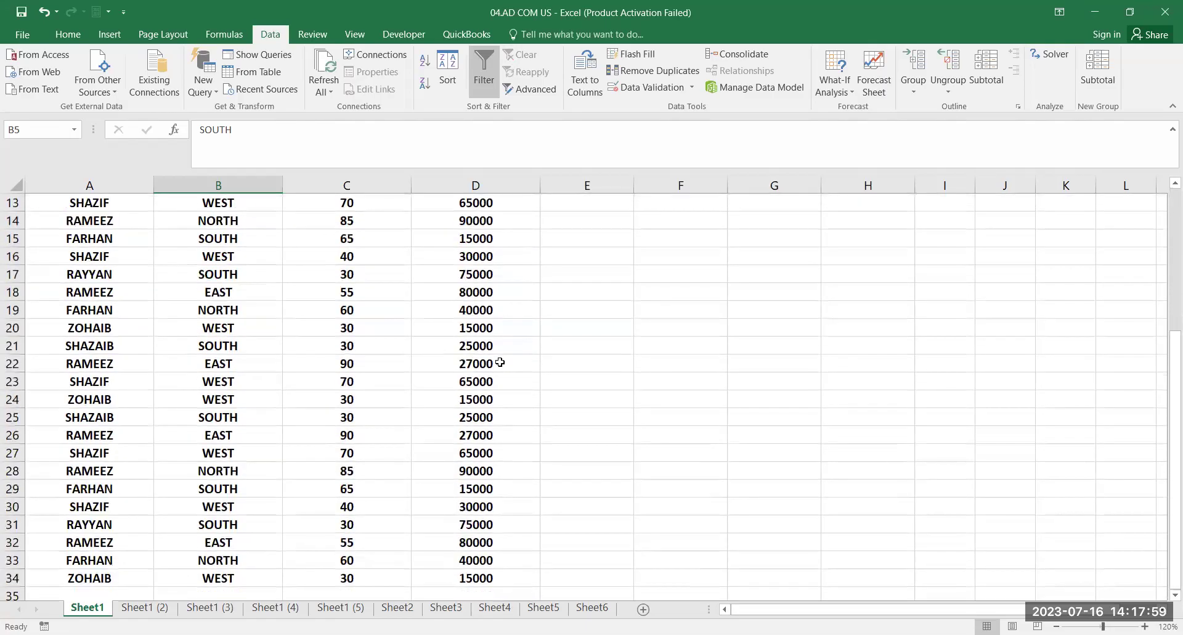
{"action": "scroll", "coordinate": [501, 361], "scroll_direction": "up", "scroll_amount": 8}
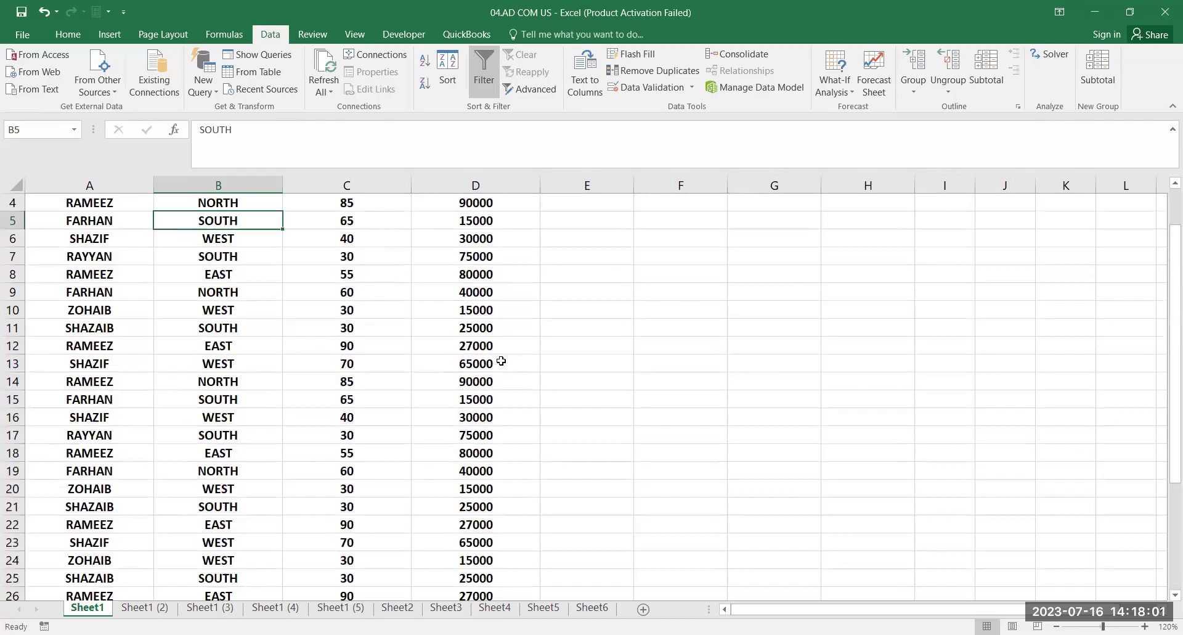
{"action": "scroll", "coordinate": [501, 361], "scroll_direction": "up", "scroll_amount": 1}
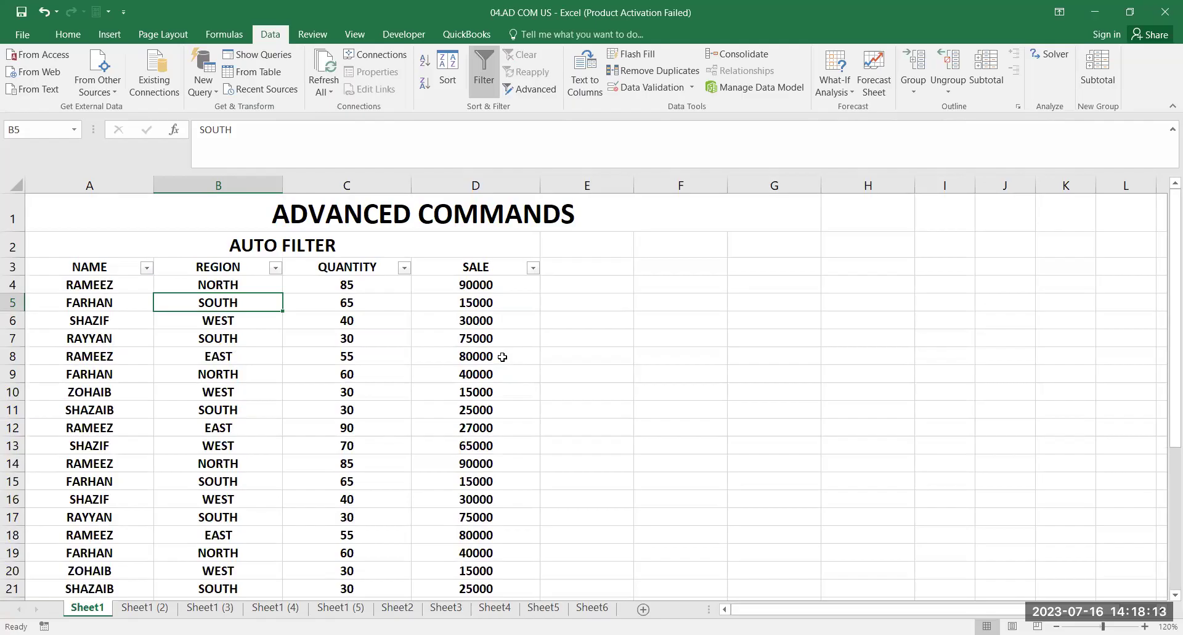
Filter the SALE column with a number filter showing rows where the sale is greater than 60000
{"action": "left_click", "coordinate": [534, 267]}
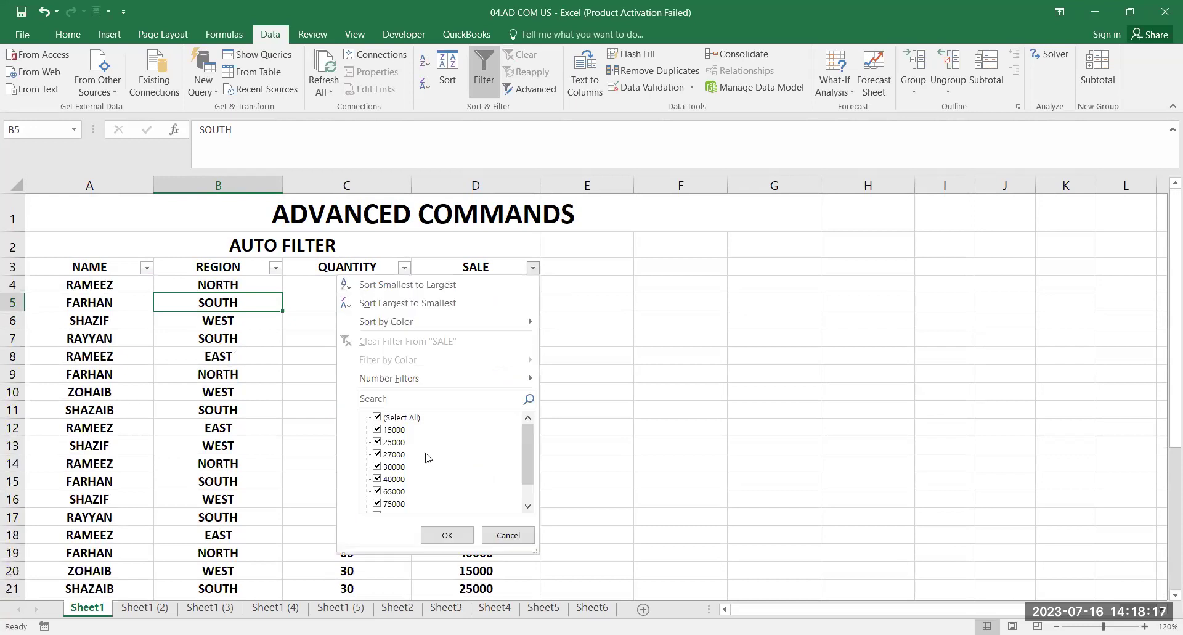
{"action": "double_click", "coordinate": [528, 506]}
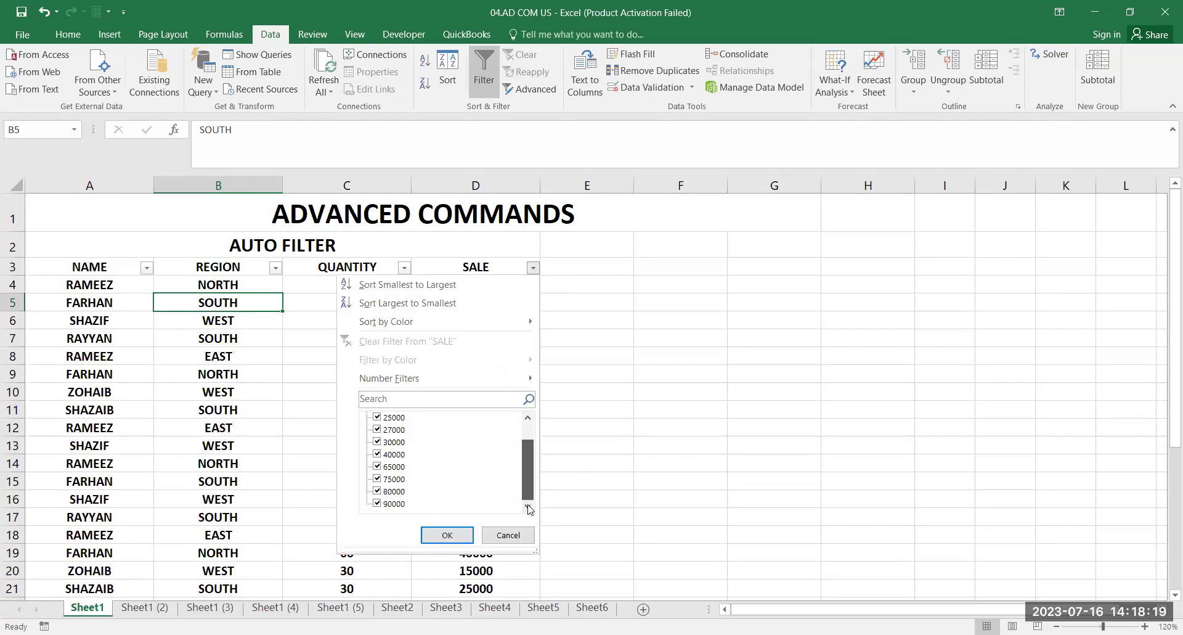
{"action": "scroll", "coordinate": [536, 440], "scroll_direction": "up", "scroll_amount": 1}
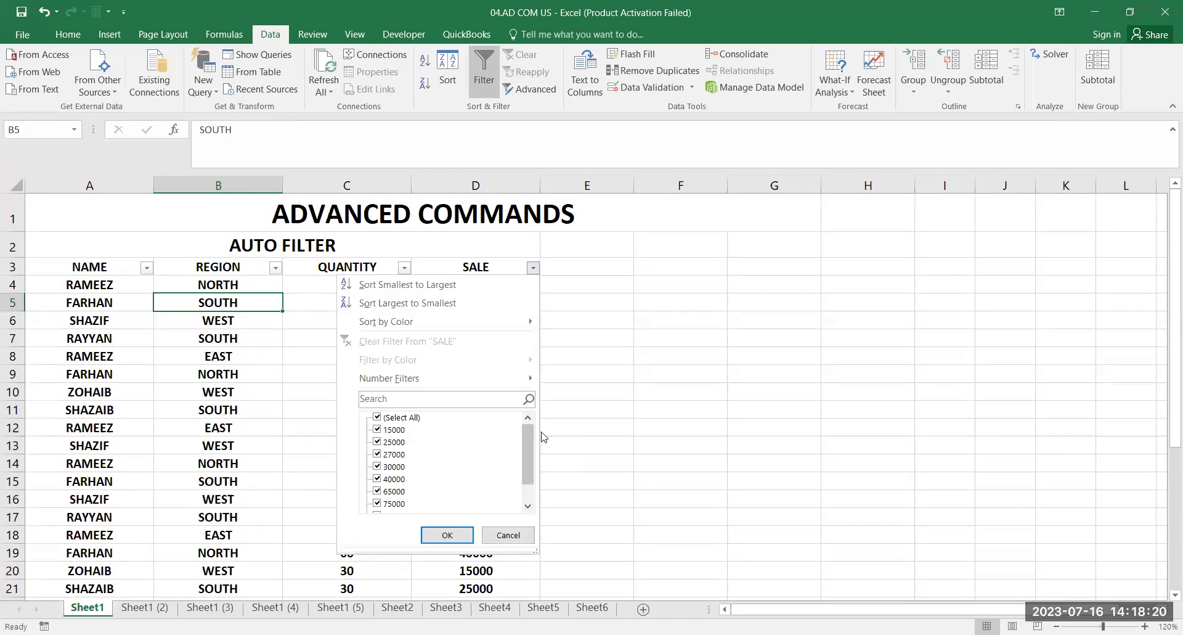
{"action": "left_click", "coordinate": [485, 382]}
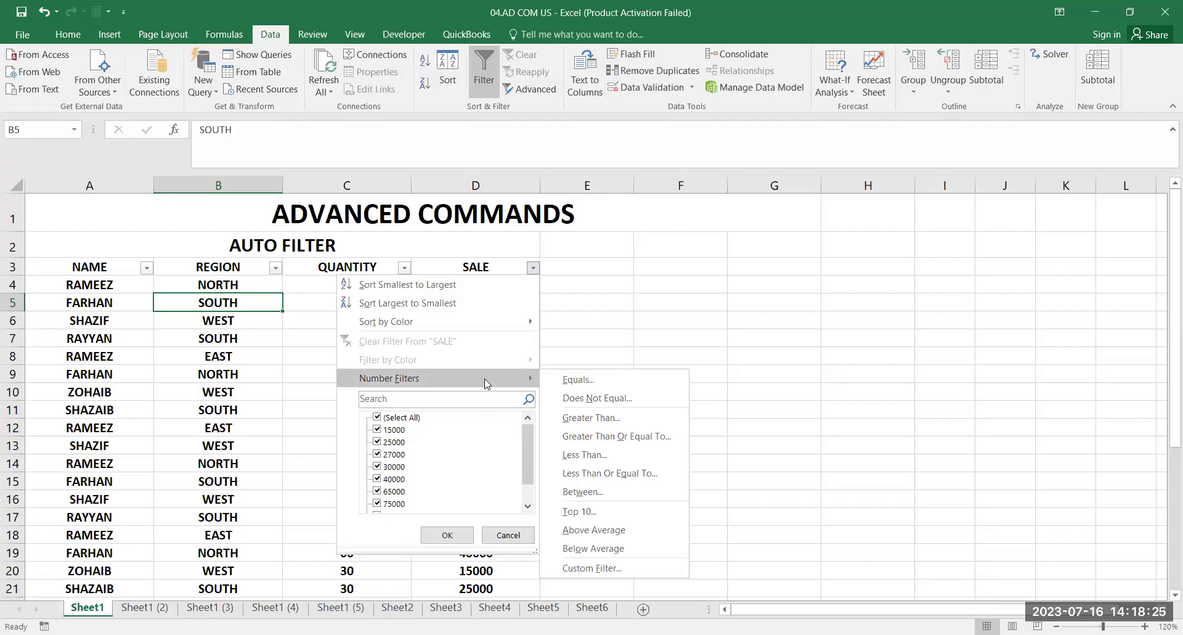
{"action": "left_click", "coordinate": [641, 421]}
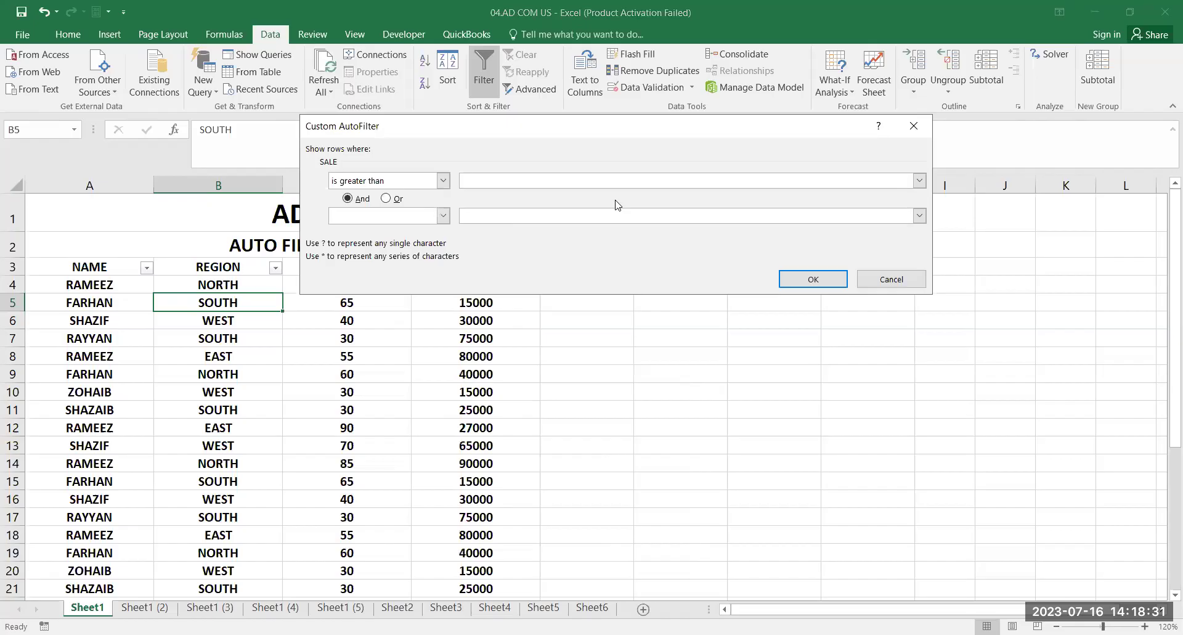
{"action": "type", "text": "60000"}
{"action": "key", "text": "Return"}
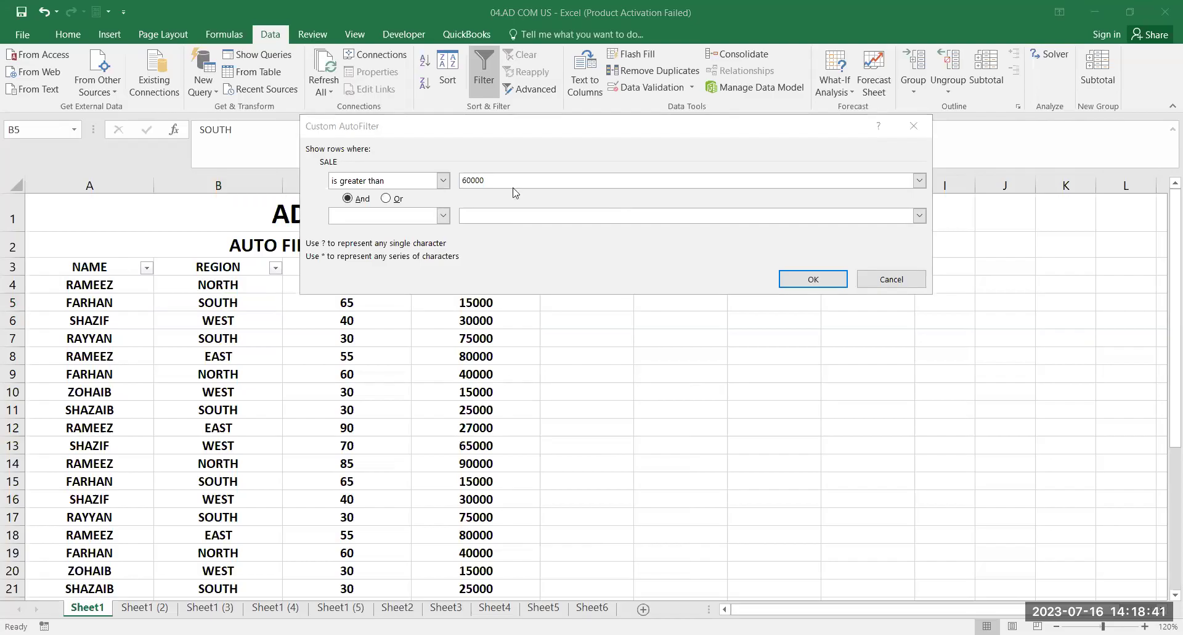
Apply the open SALE number filter and set its greater-than criterion to 70000
{"action": "left_click", "coordinate": [793, 285]}
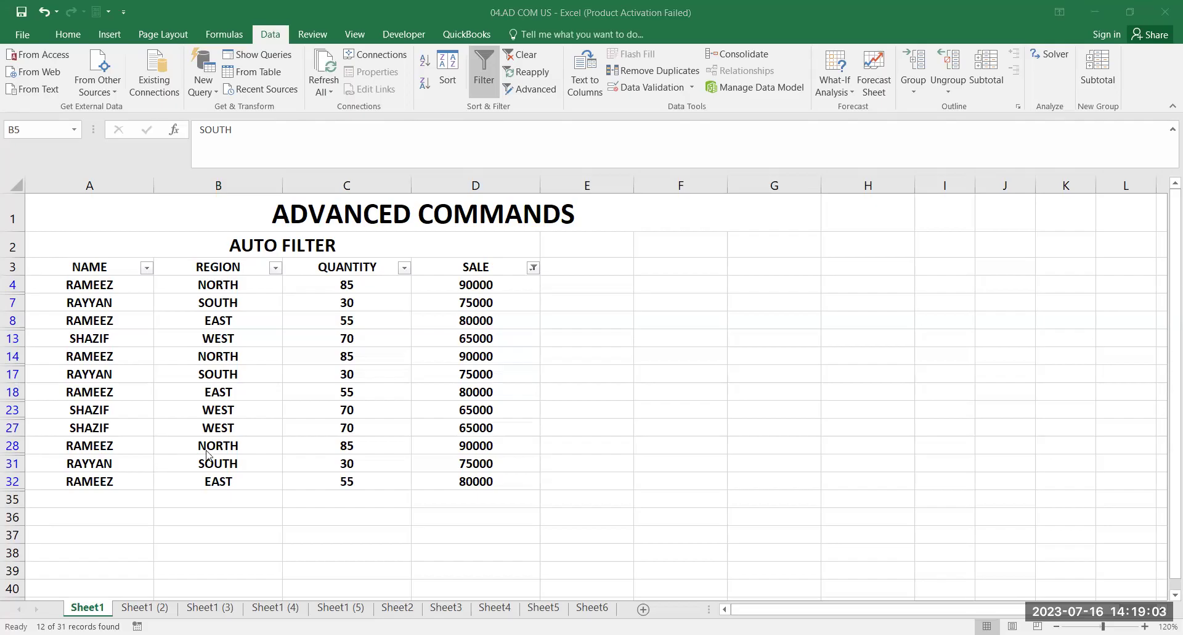
{"action": "left_click", "coordinate": [533, 269]}
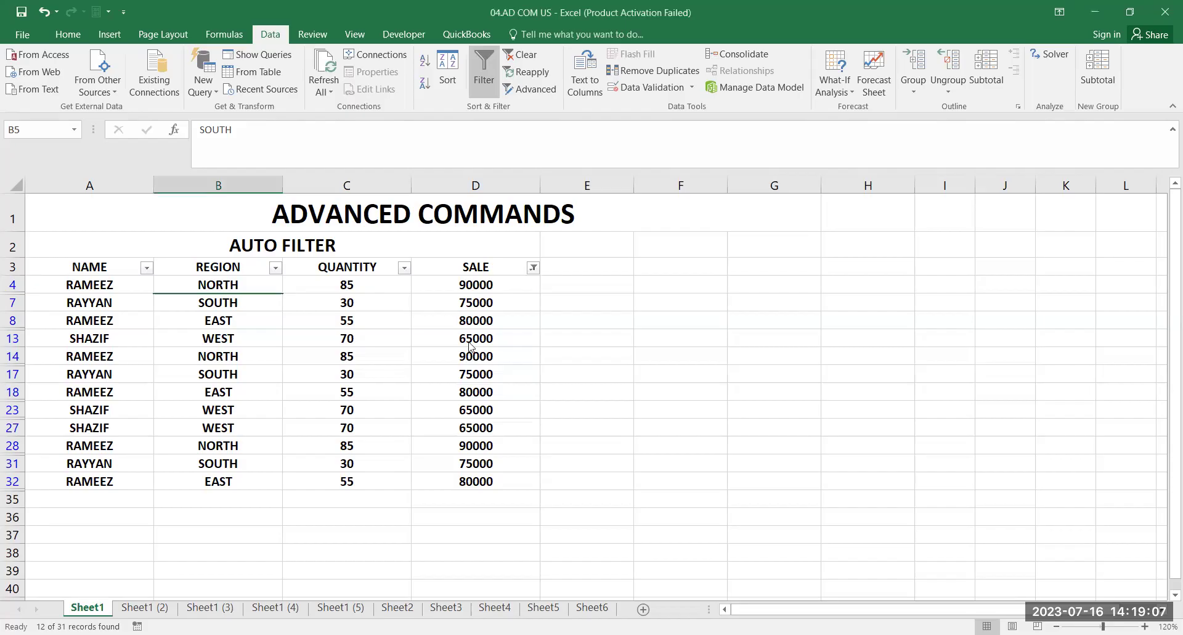
{"action": "mouse_move", "coordinate": [431, 386]}
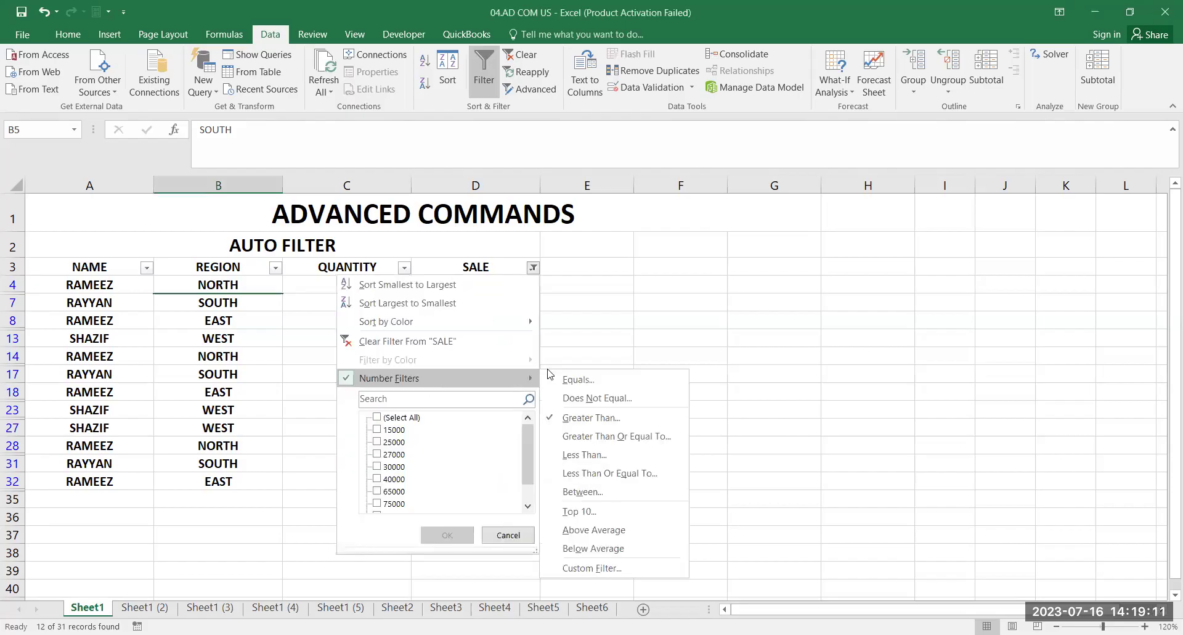
{"action": "left_click", "coordinate": [608, 415]}
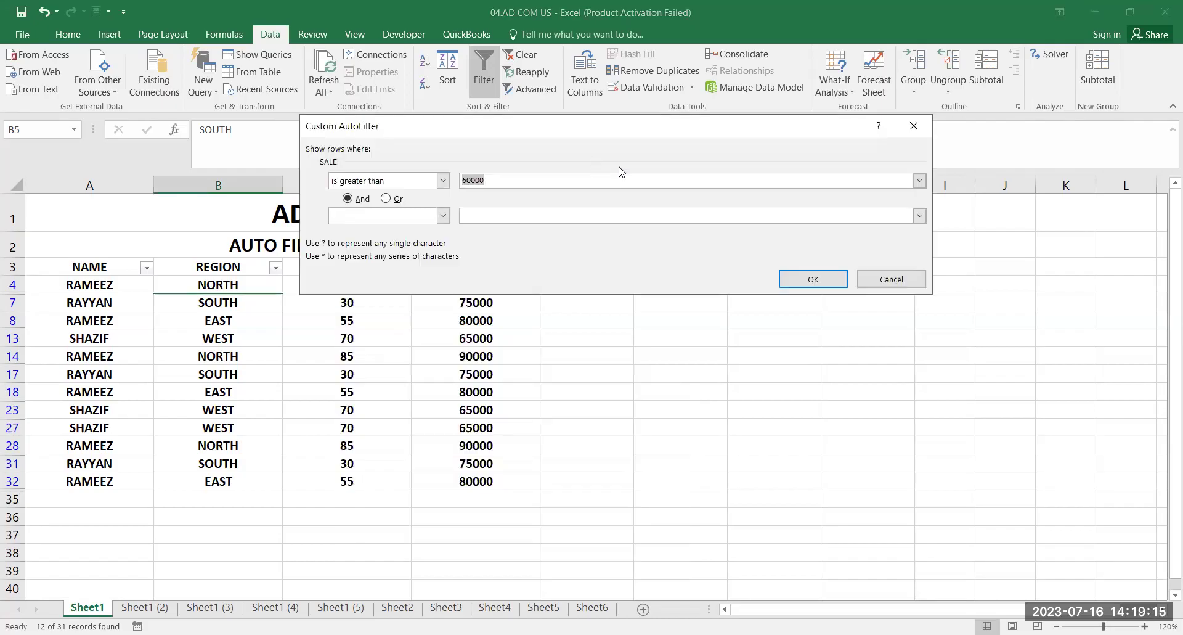
{"action": "type", "text": "70000"}
{"action": "left_click", "coordinate": [803, 285]}
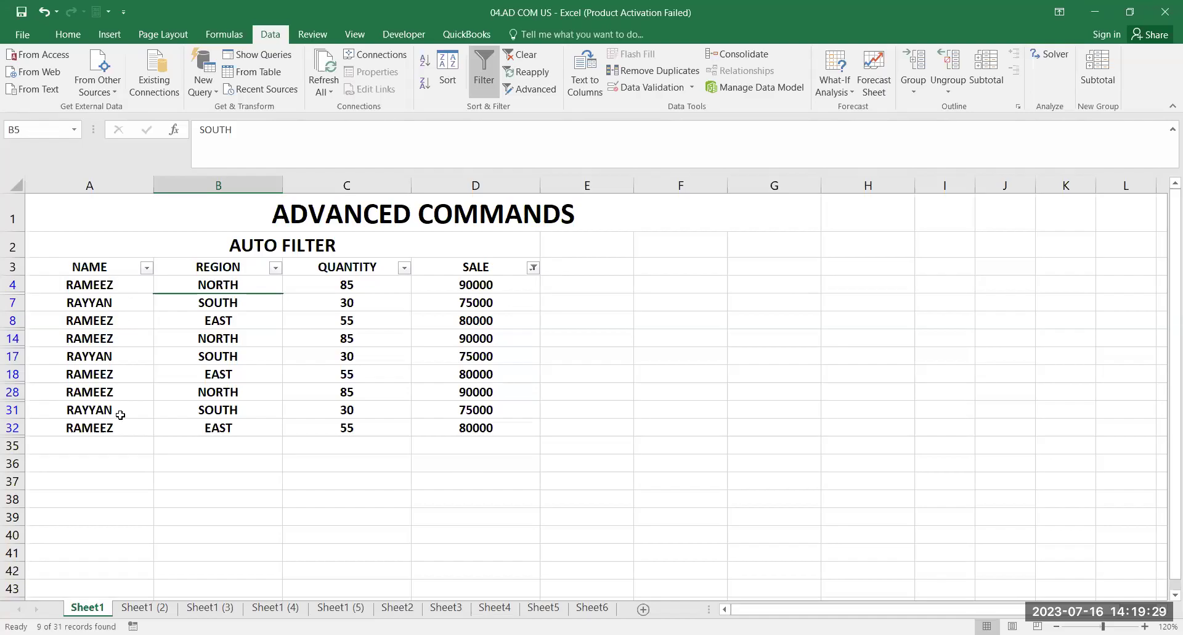
Try to total the filtered sales in D35 with =SUM(D4:D32), and clear the cell again
{"action": "left_click", "coordinate": [491, 444]}
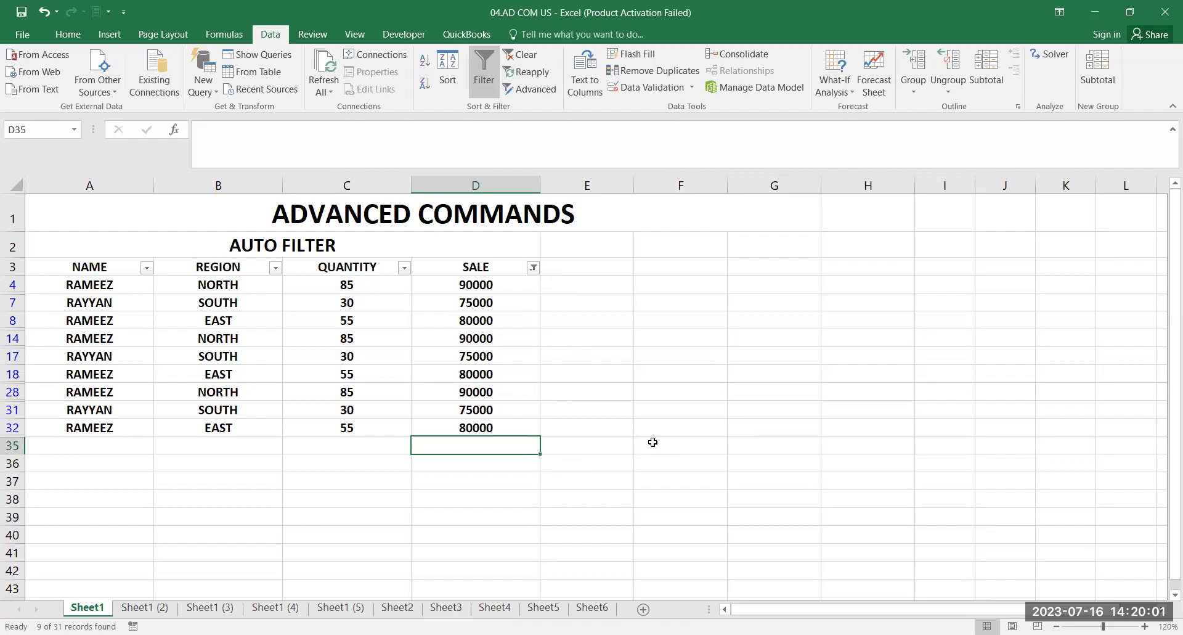
{"action": "type", "text": "=S"}
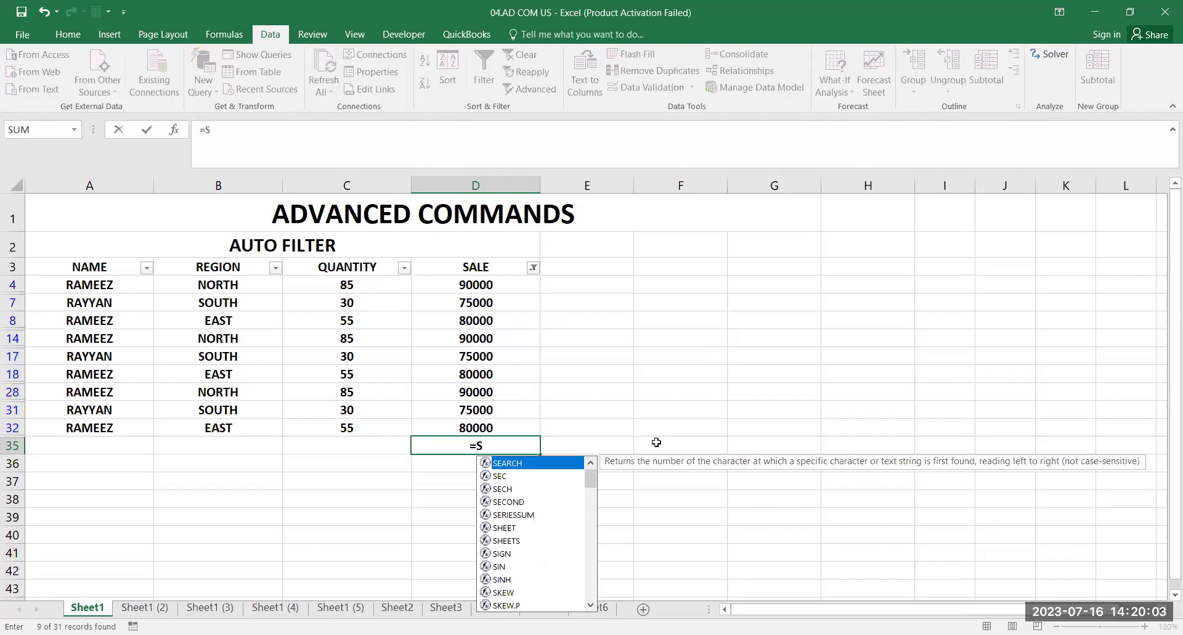
{"action": "type", "text": "UM"}
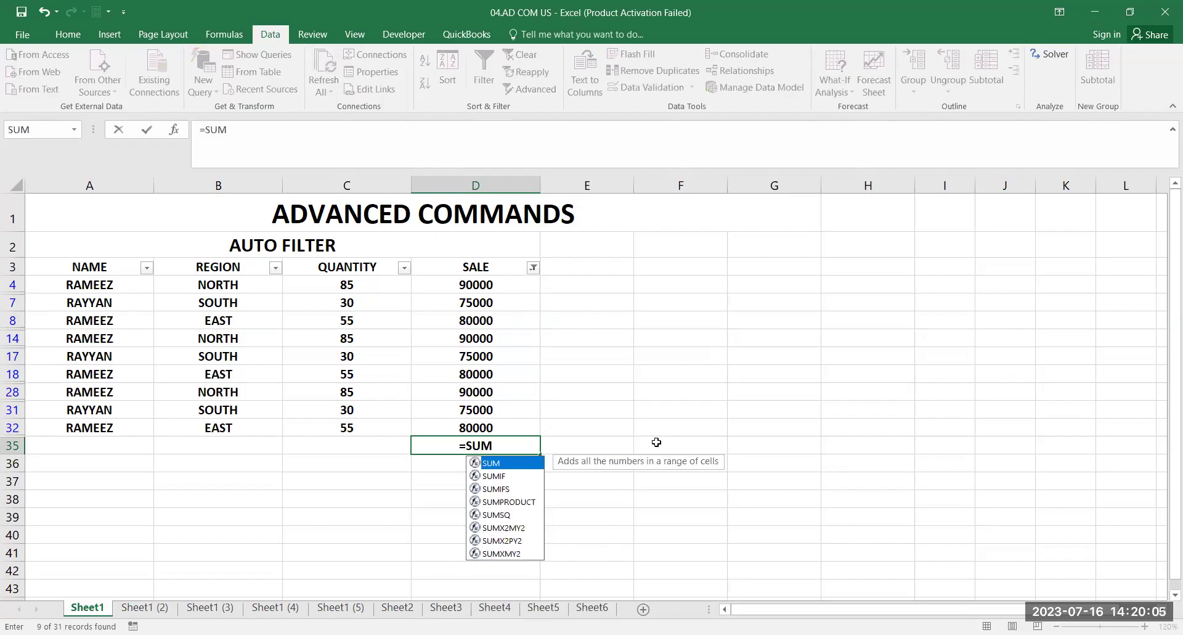
{"action": "type", "text": "("}
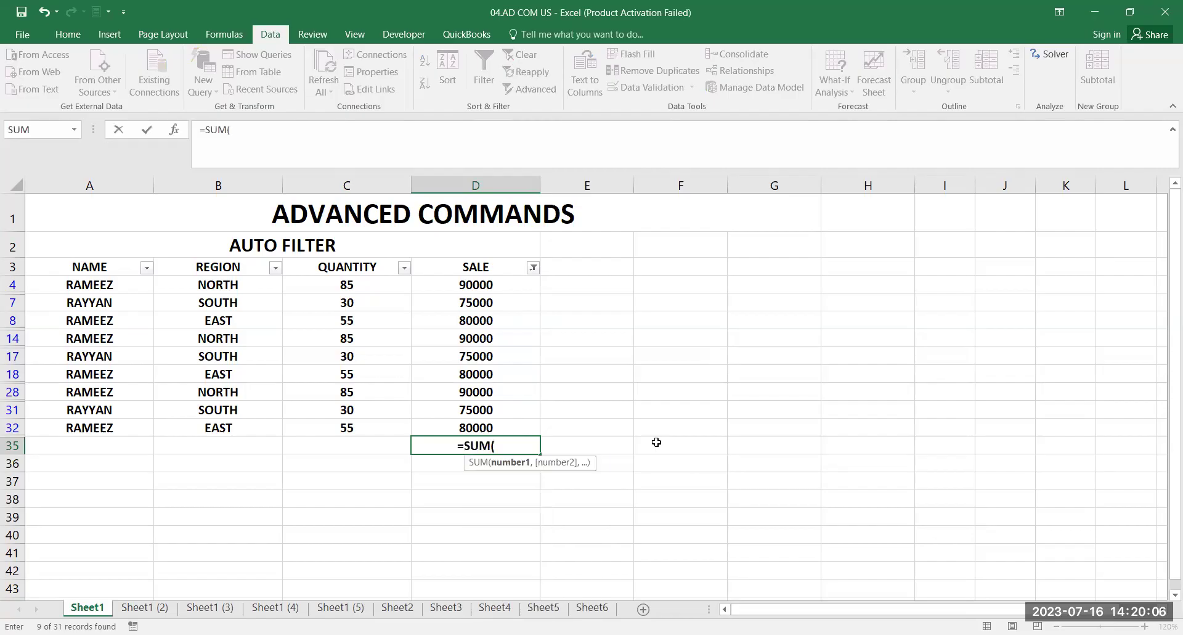
{"action": "left_click", "coordinate": [493, 286]}
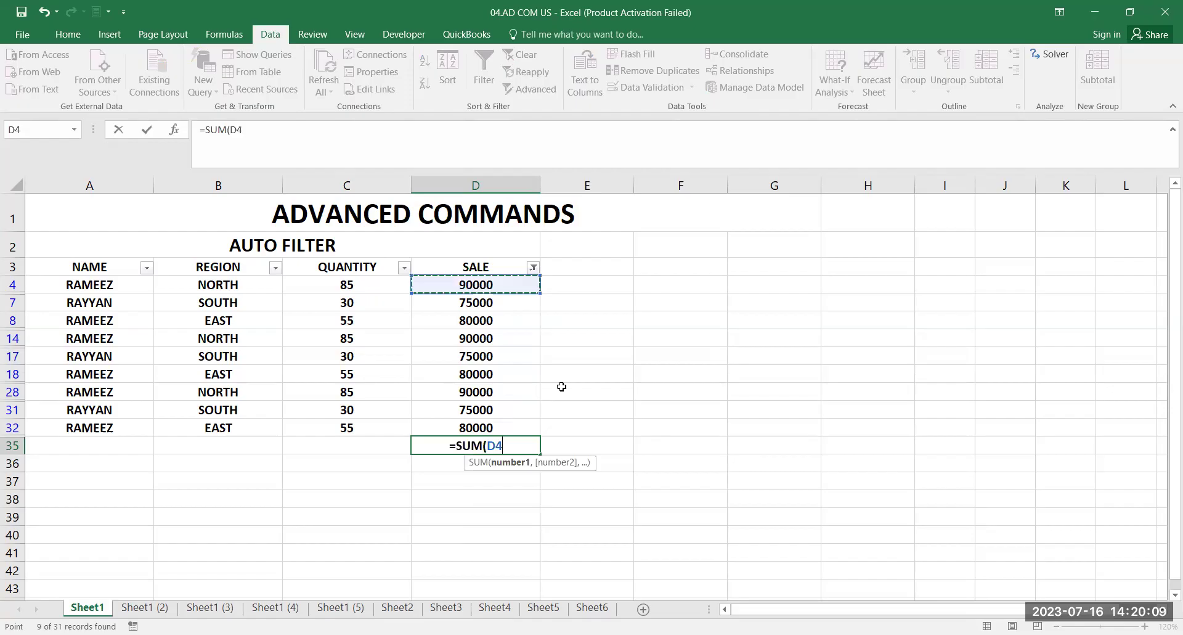
{"action": "key", "text": "ctrl+shift+Down"}
{"action": "type", "text": ")"}
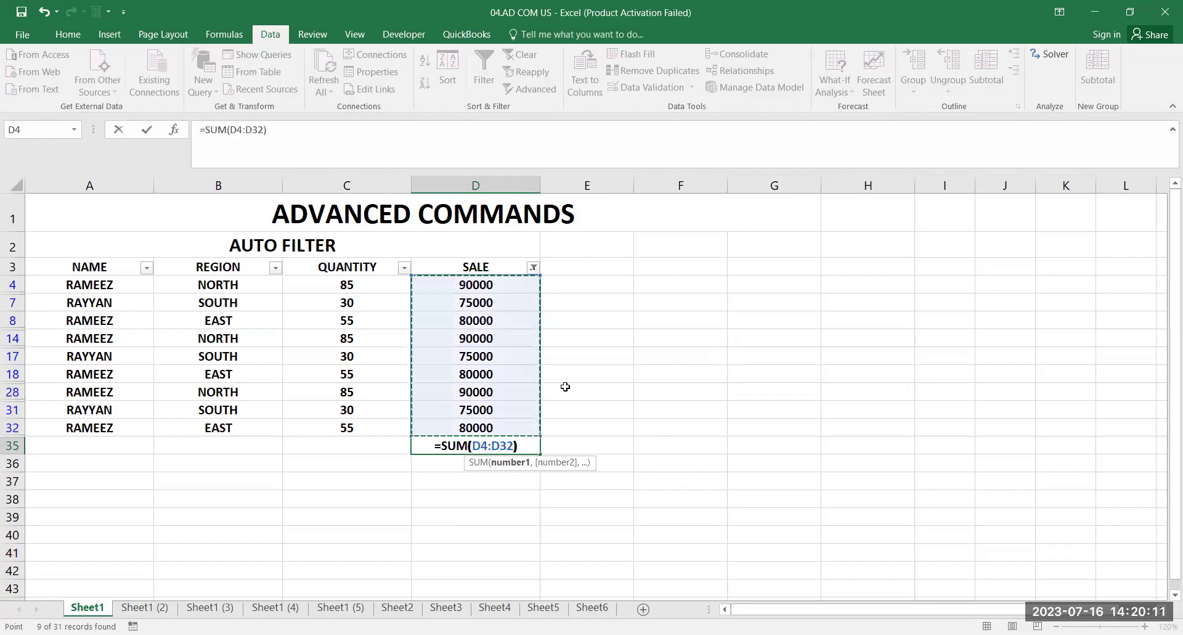
{"action": "key", "text": "Return"}
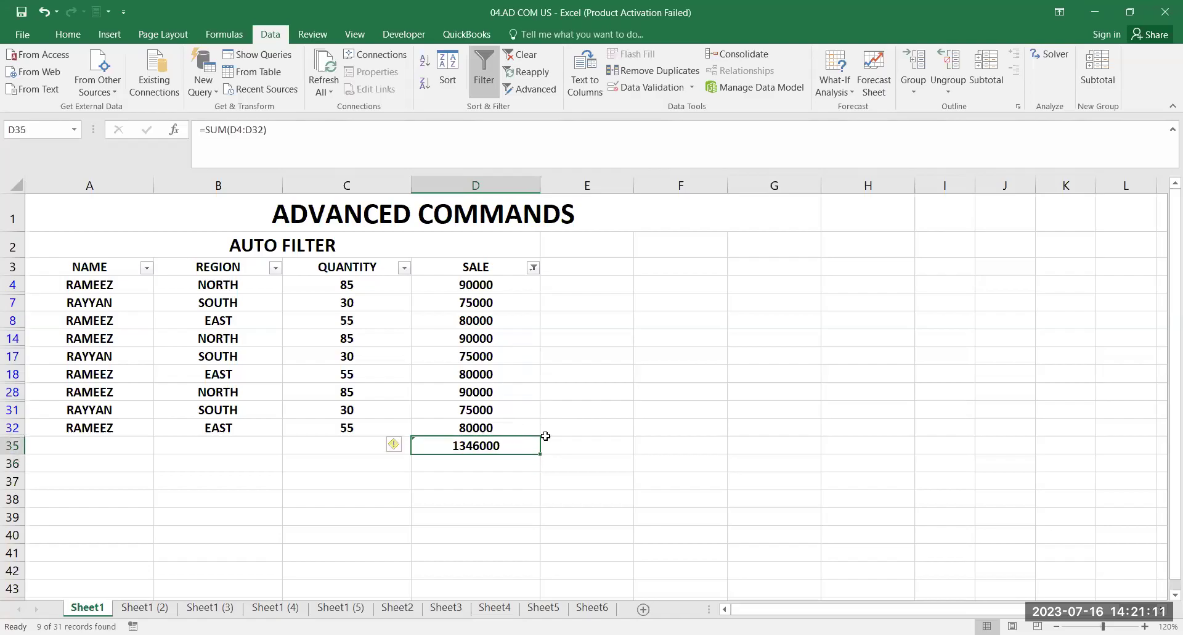
{"action": "key", "text": "Delete"}
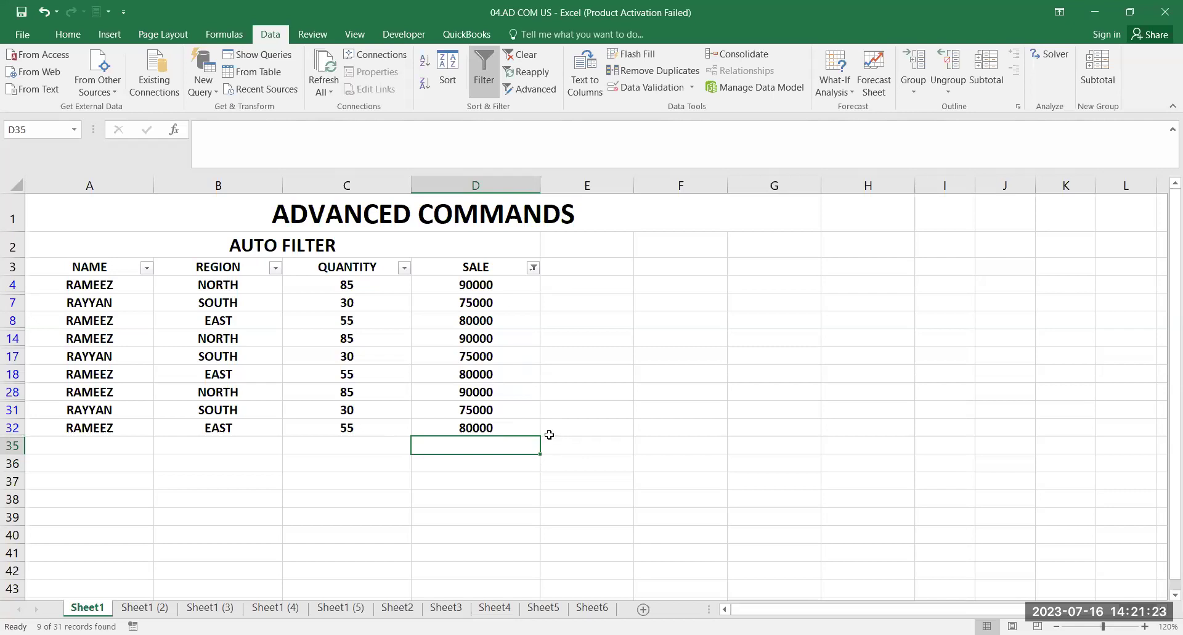
Enter =SUBTOTAL(9,D4:D32) in D35 and check it against the sum of the visible SALE values
{"action": "type", "text": "="}
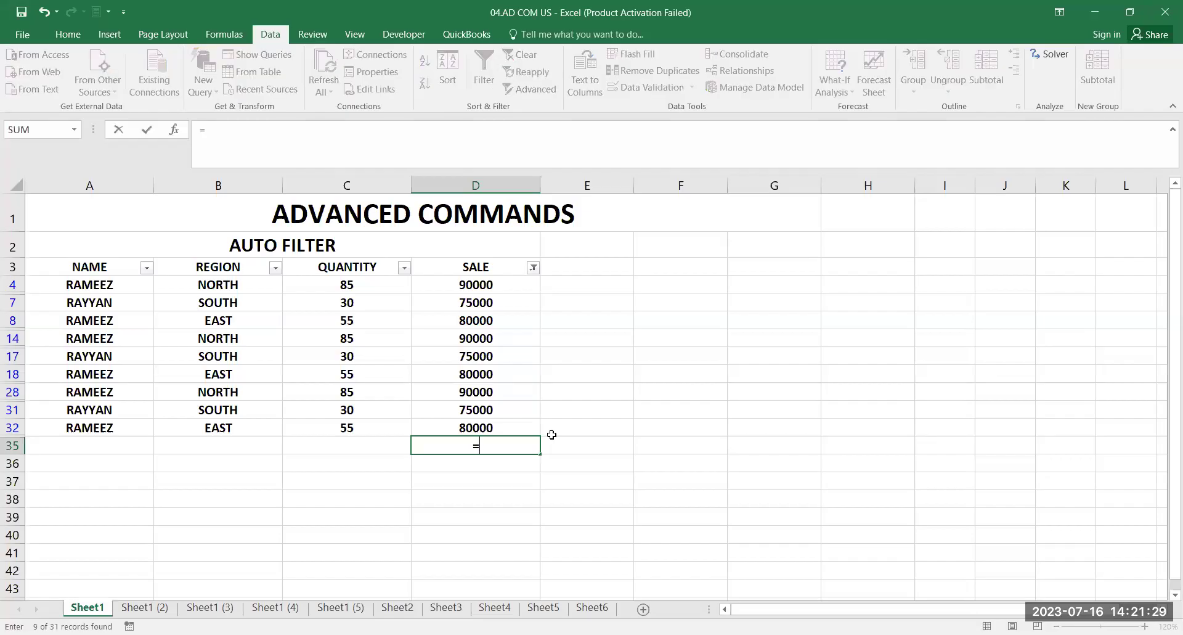
{"action": "type", "text": "SUBTOTAL("}
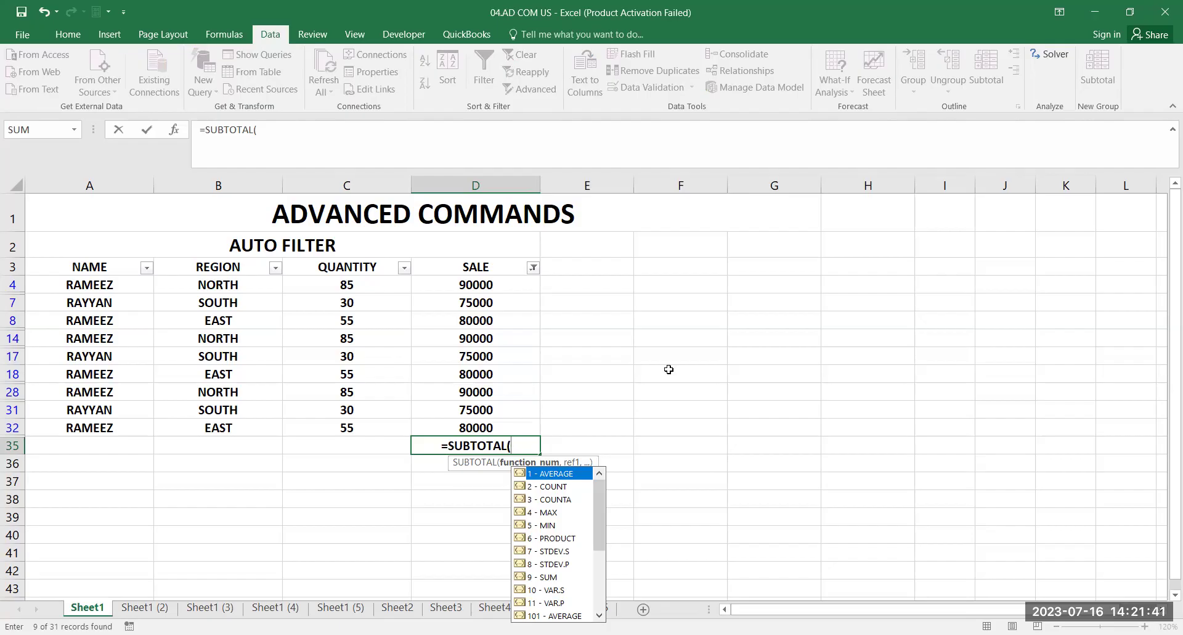
{"action": "type", "text": "9"}
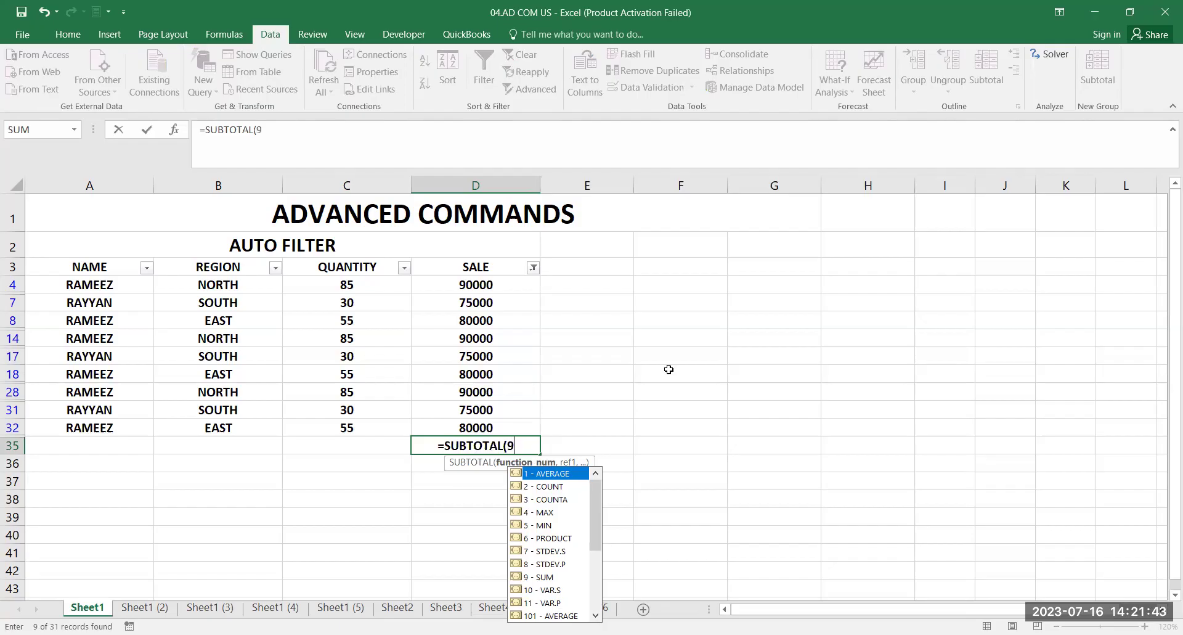
{"action": "type", "text": ","}
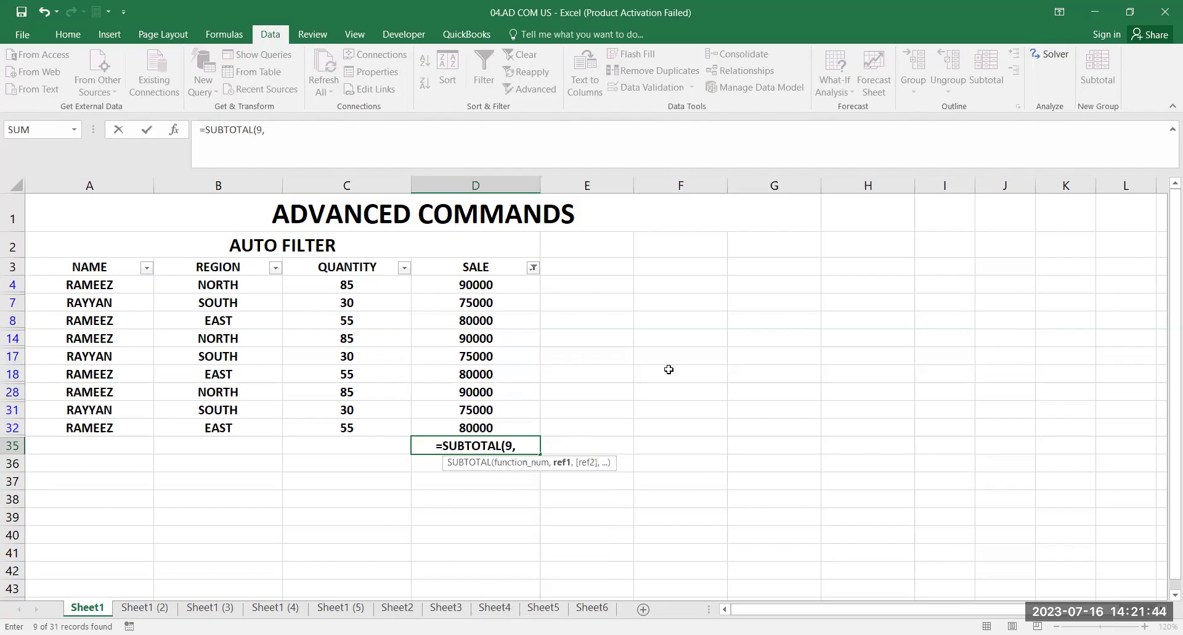
{"action": "left_click", "coordinate": [476, 285]}
{"action": "key", "text": "ctrl+shift+Down"}
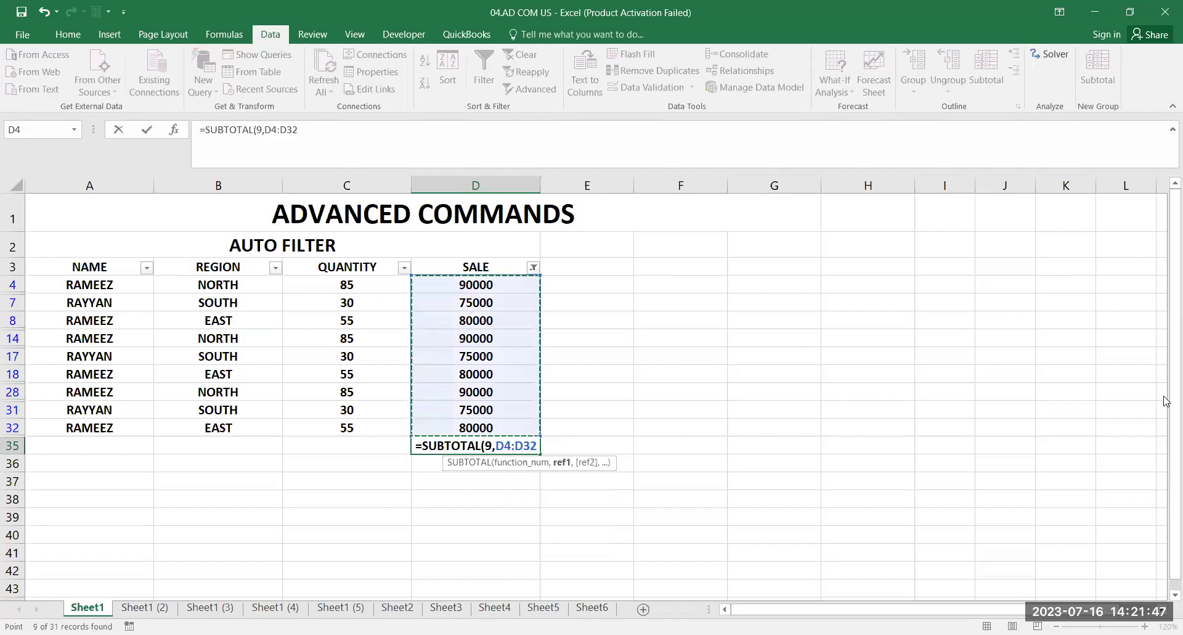
{"action": "type", "text": ")"}
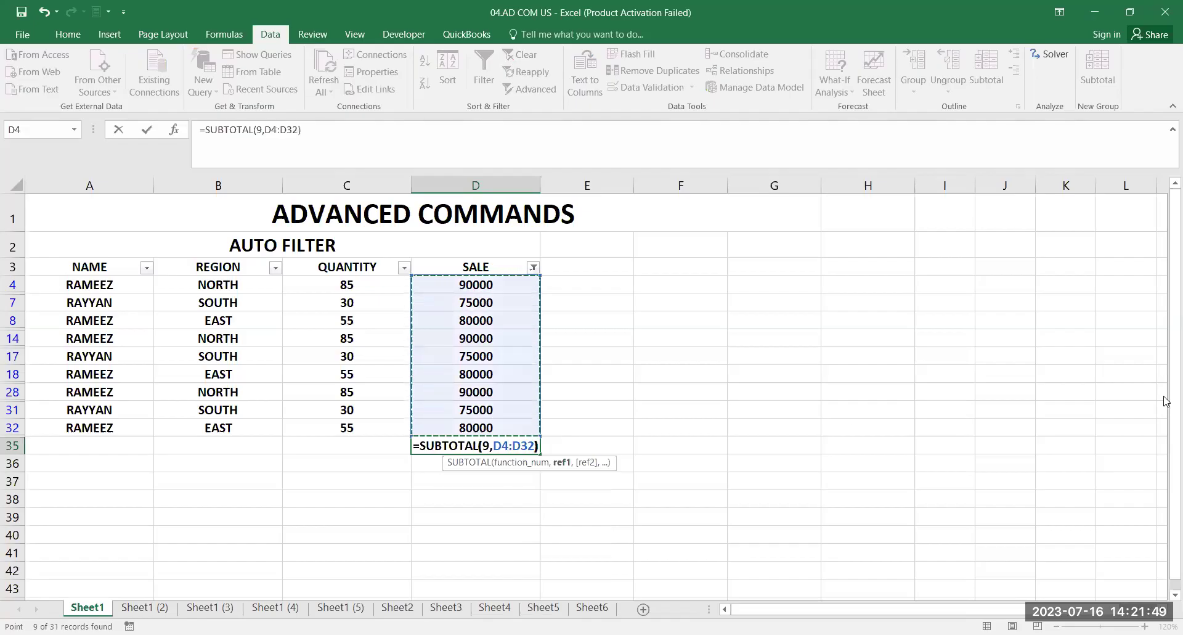
{"action": "key", "text": "Return"}
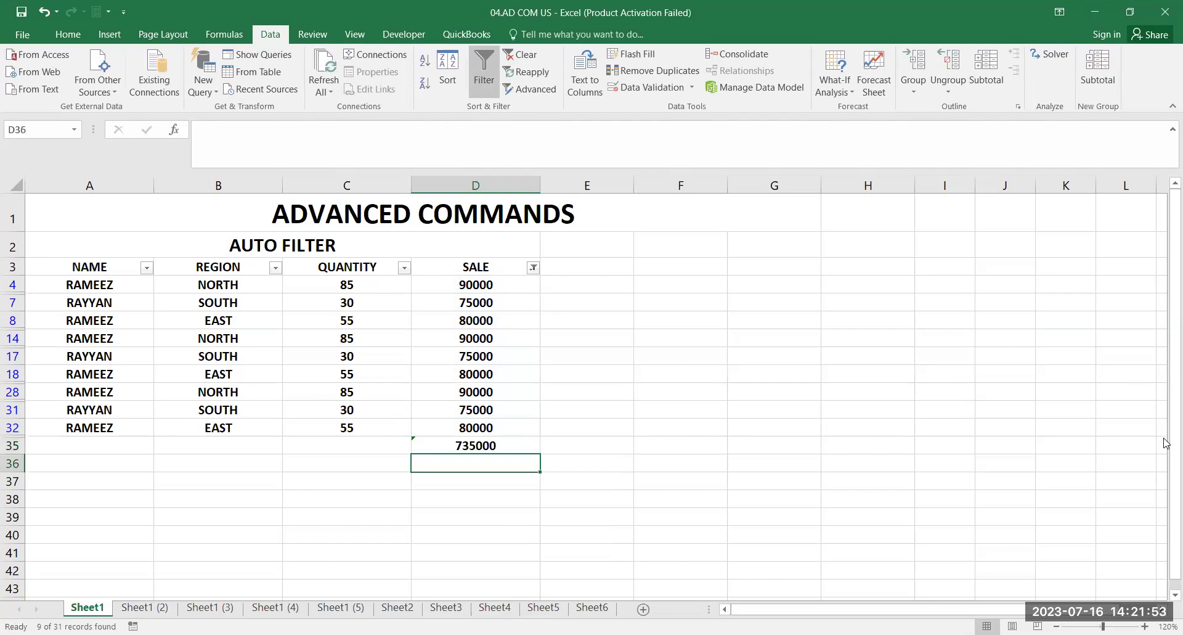
{"action": "left_click_drag", "start_coordinate": [497, 284], "coordinate": [500, 431]}
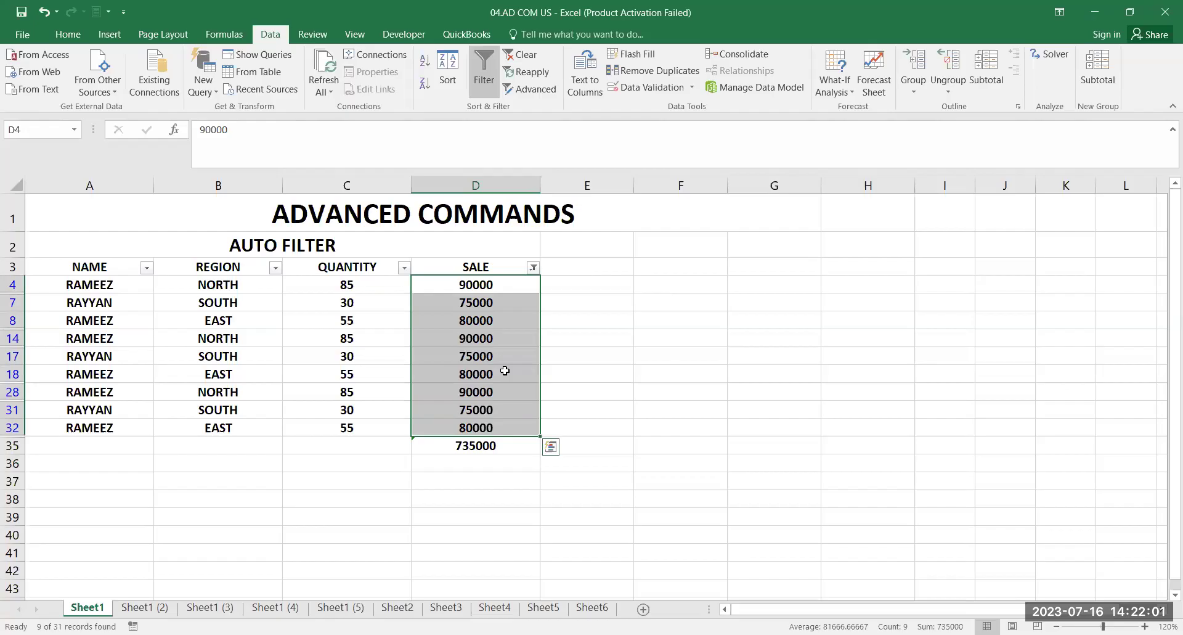
{"action": "left_click", "coordinate": [538, 469]}
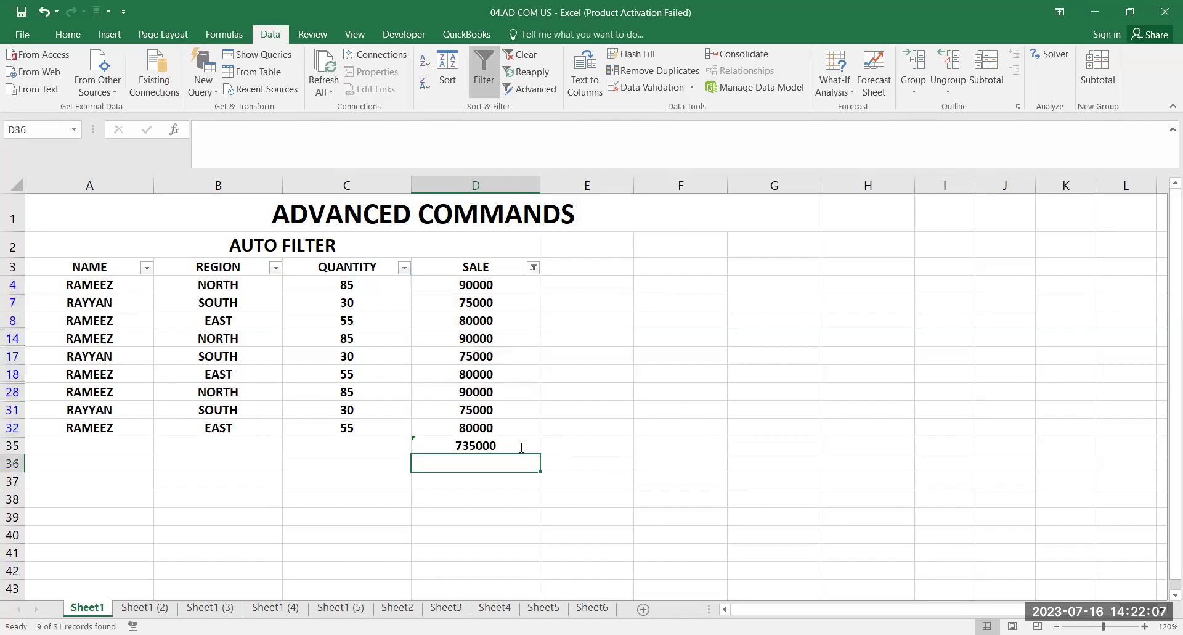
Rebuild the arguments of the SUBTOTAL formula in D35, choosing function 9 - SUM and the range D4:D32
{"action": "double_click", "coordinate": [521, 448]}
{"action": "left_click_drag", "start_coordinate": [538, 446], "coordinate": [481, 446]}
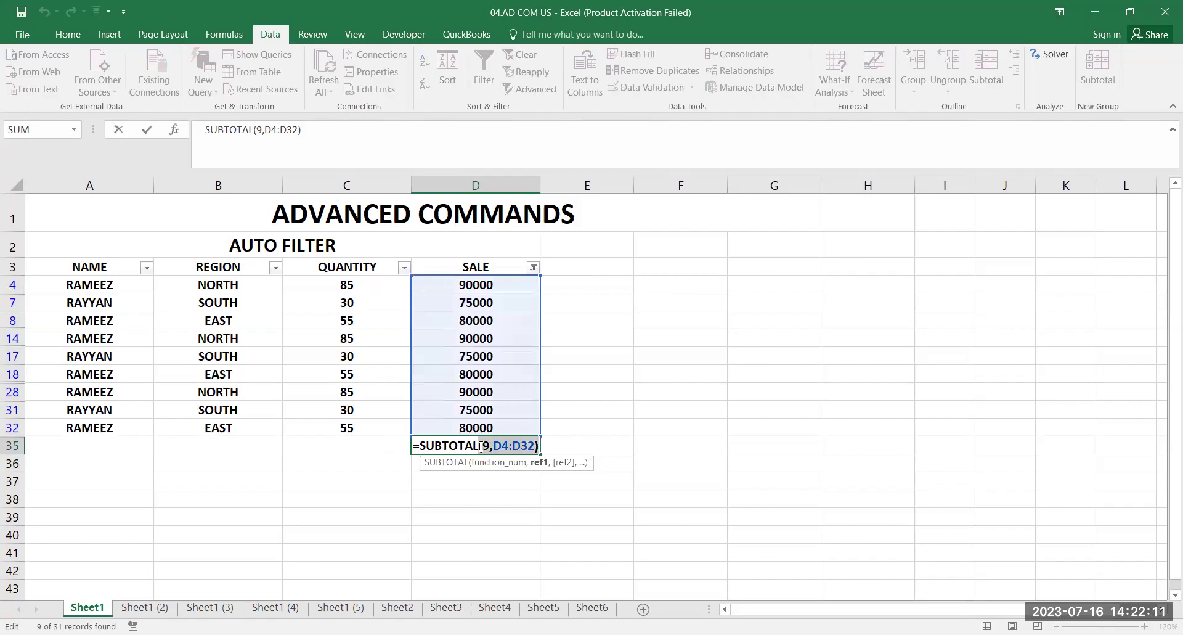
{"action": "key", "text": "BackSpace"}
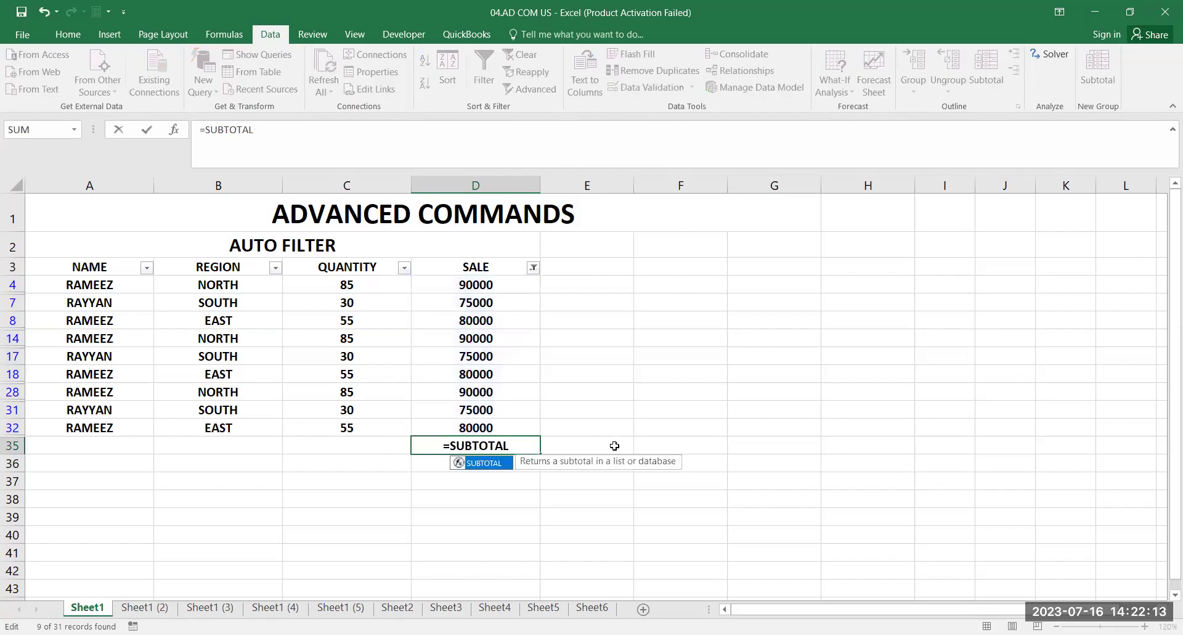
{"action": "type", "text": "("}
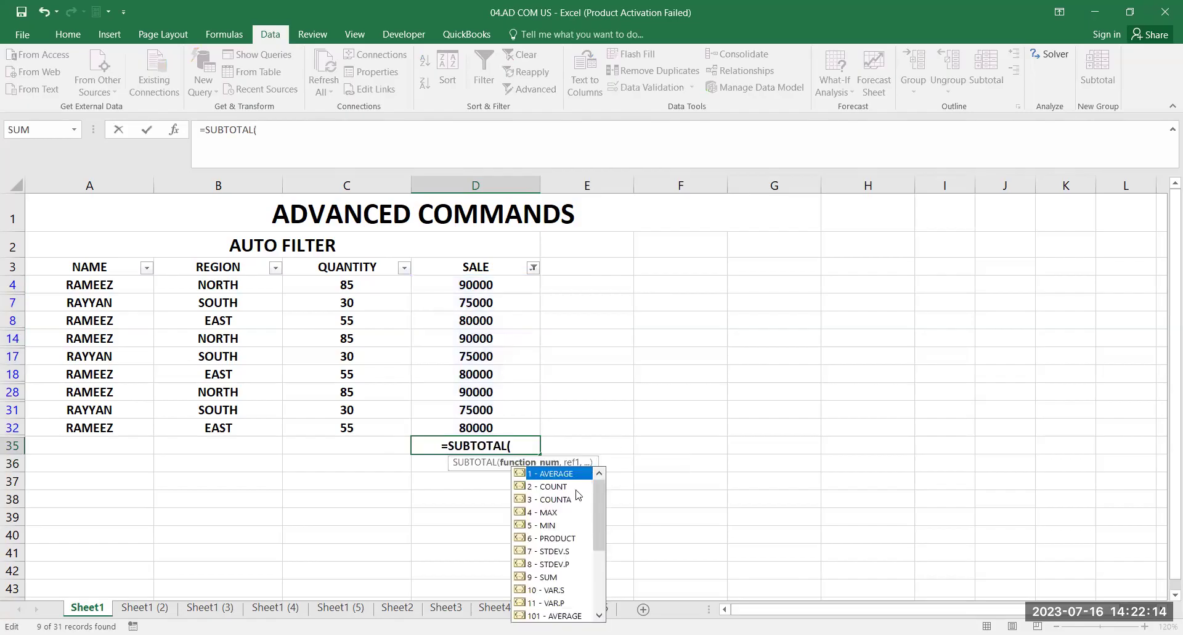
{"action": "double_click", "coordinate": [567, 582]}
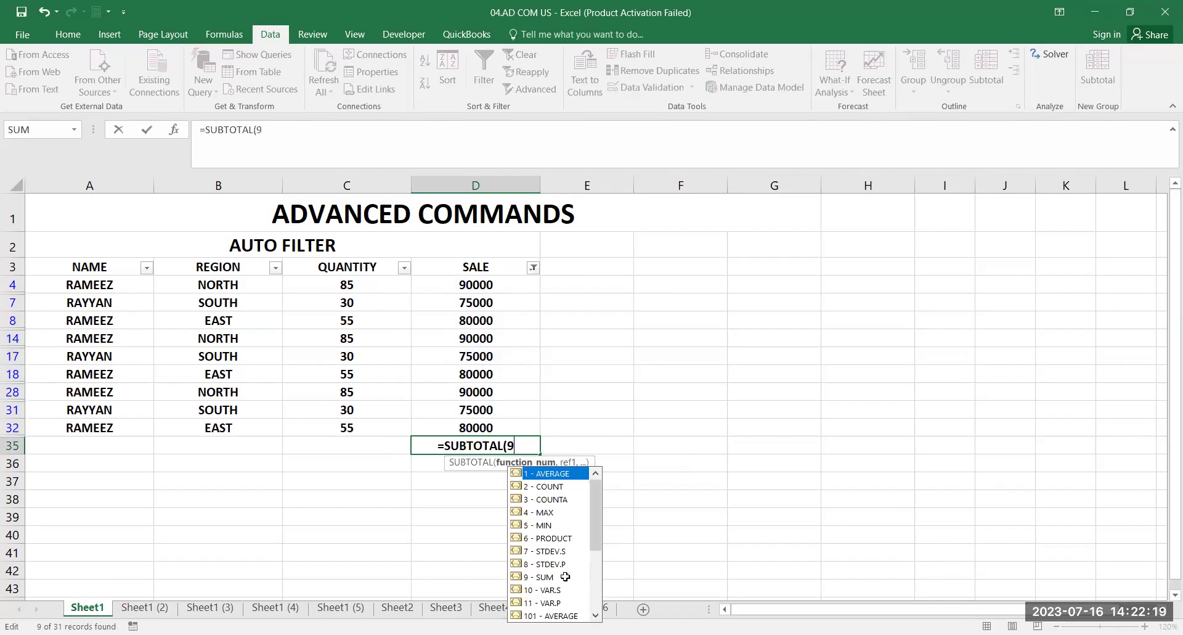
{"action": "type", "text": ","}
{"action": "left_click", "coordinate": [501, 292]}
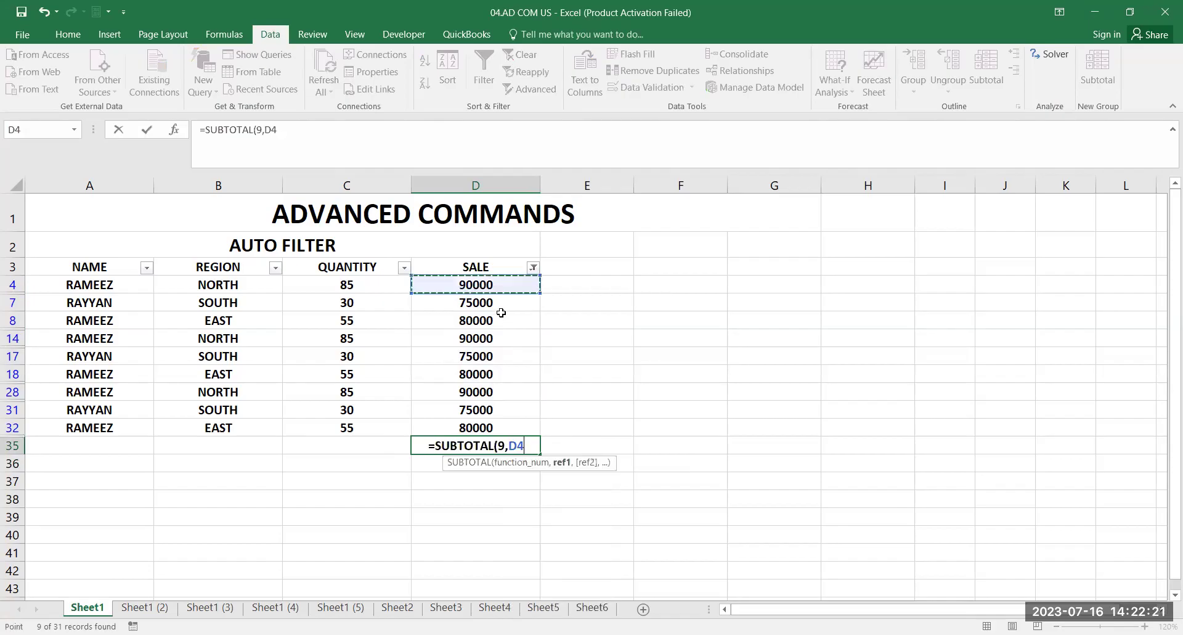
{"action": "left_click", "coordinate": [508, 421], "text": "shift"}
{"action": "type", "text": ")"}
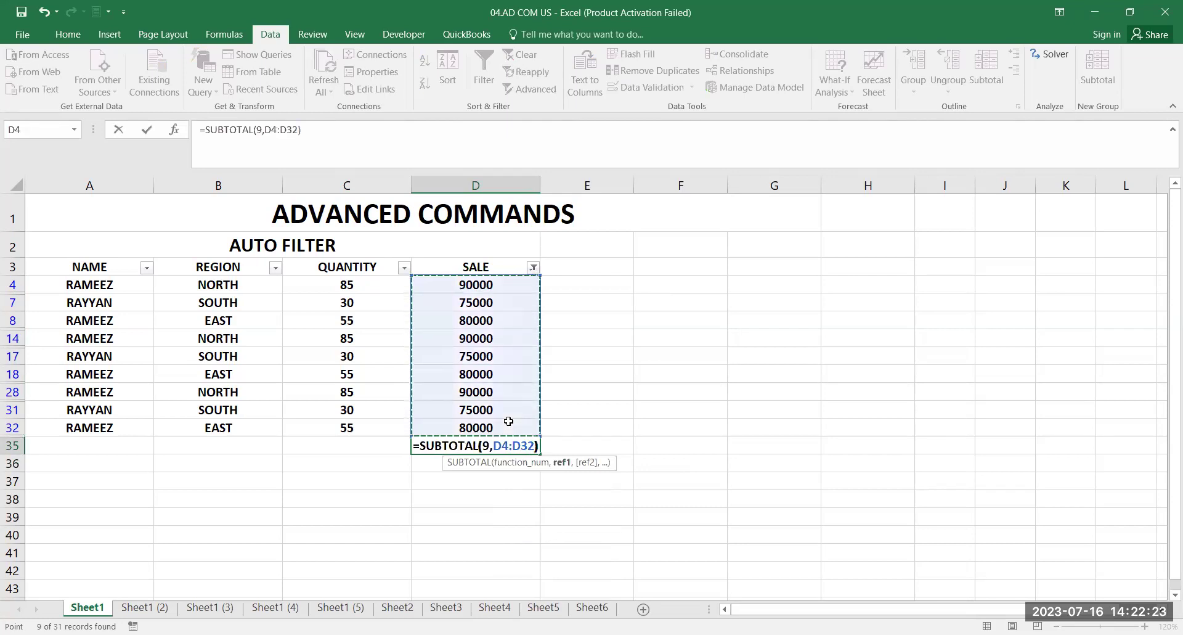
{"action": "key", "text": "Return"}
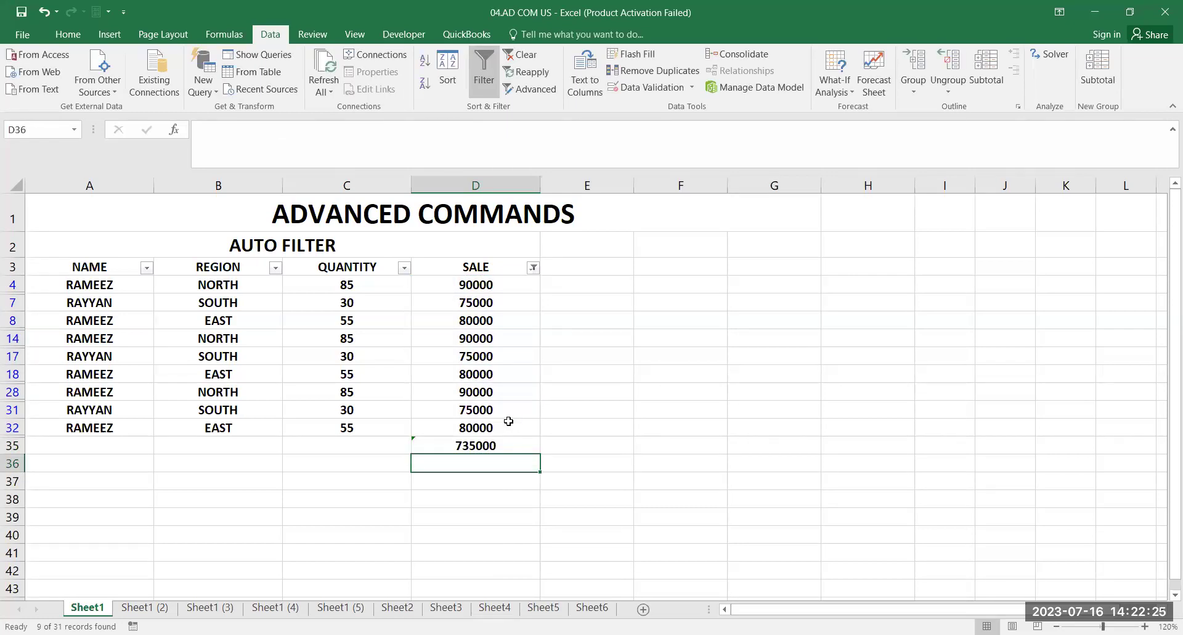
Select all values in the SALE filter to show every record, and turn off filtering for the table
{"action": "left_click", "coordinate": [533, 267]}
{"action": "left_click", "coordinate": [400, 418]}
{"action": "left_click", "coordinate": [441, 536]}
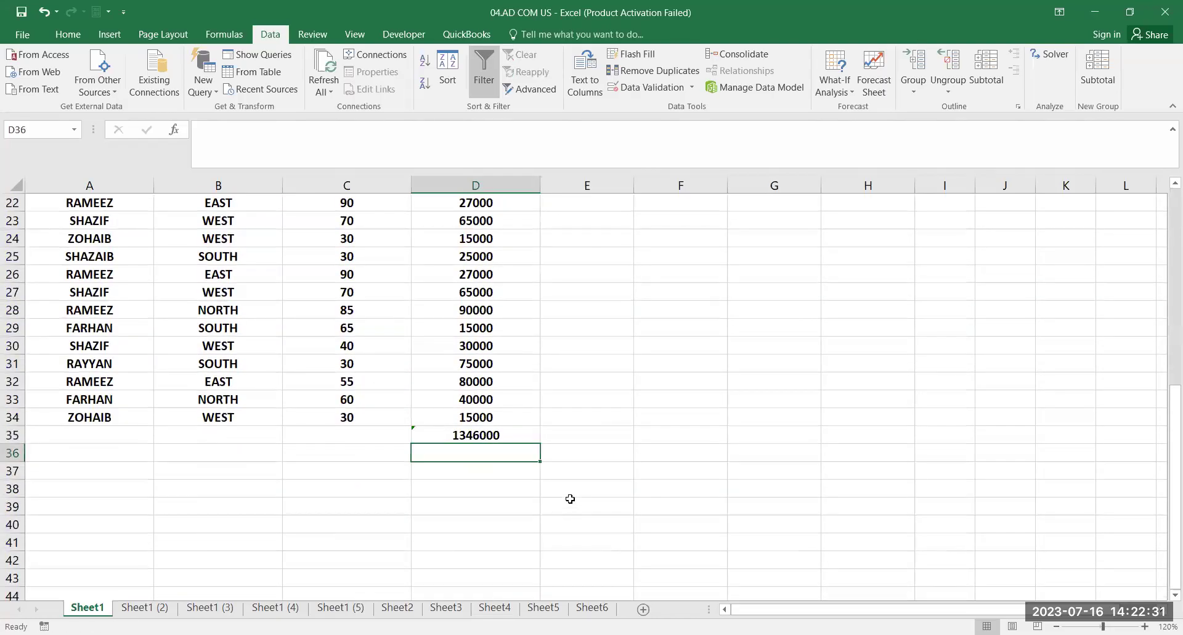
{"action": "scroll", "coordinate": [569, 499], "scroll_direction": "up", "scroll_amount": 3}
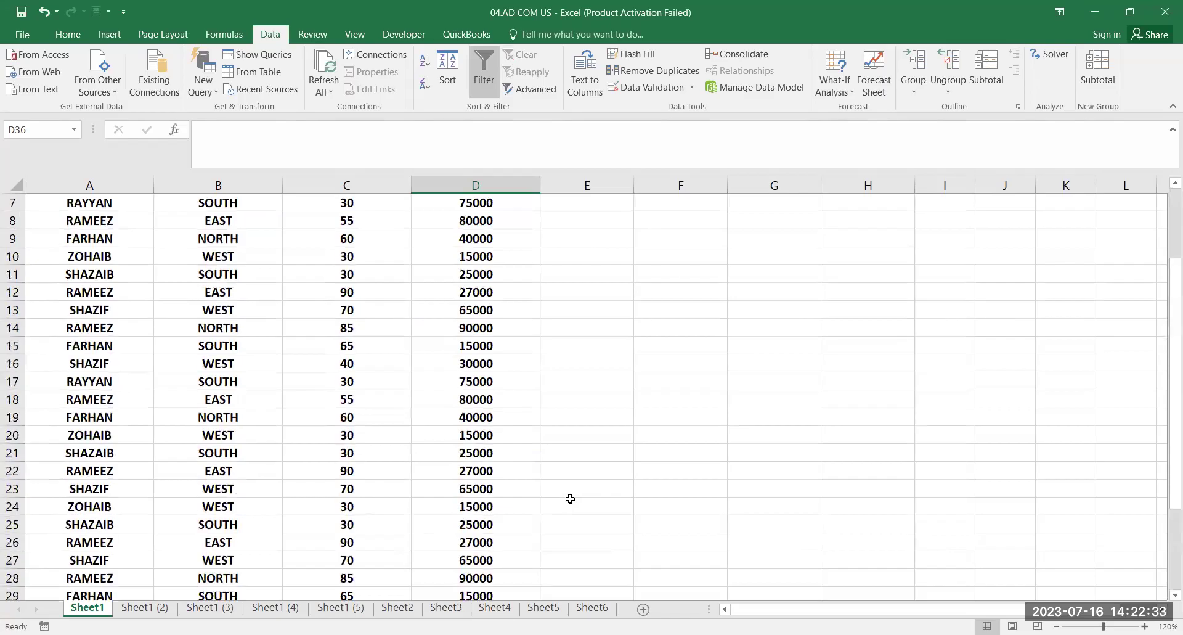
{"action": "scroll", "coordinate": [570, 498], "scroll_direction": "up", "scroll_amount": 2}
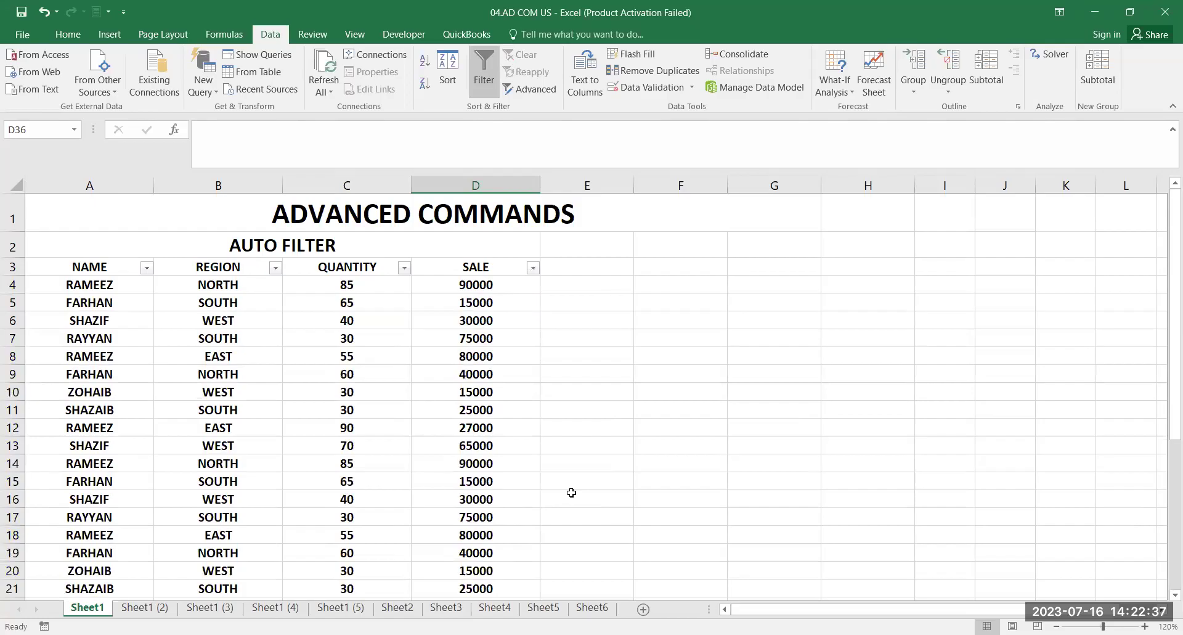
{"action": "left_click", "coordinate": [481, 82]}
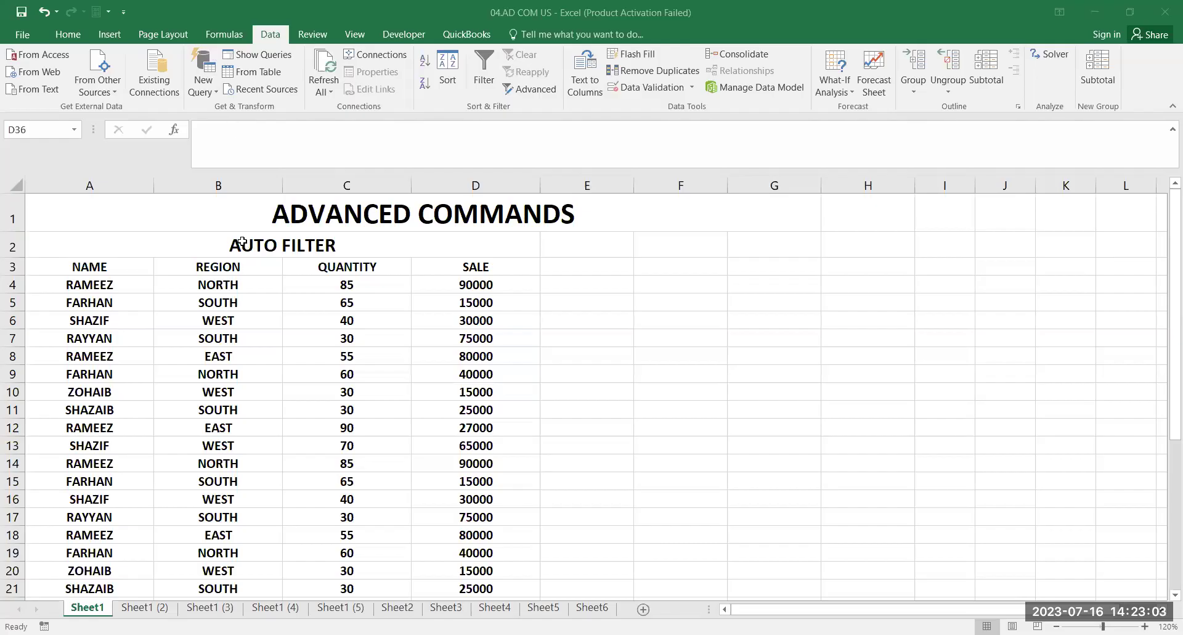
Change the table heading in A2 from AUTO FILTER to ADVANCED FILTER
{"action": "scroll", "coordinate": [247, 253], "scroll_direction": "down", "scroll_amount": 5}
{"action": "scroll", "coordinate": [272, 267], "scroll_direction": "up", "scroll_amount": 5}
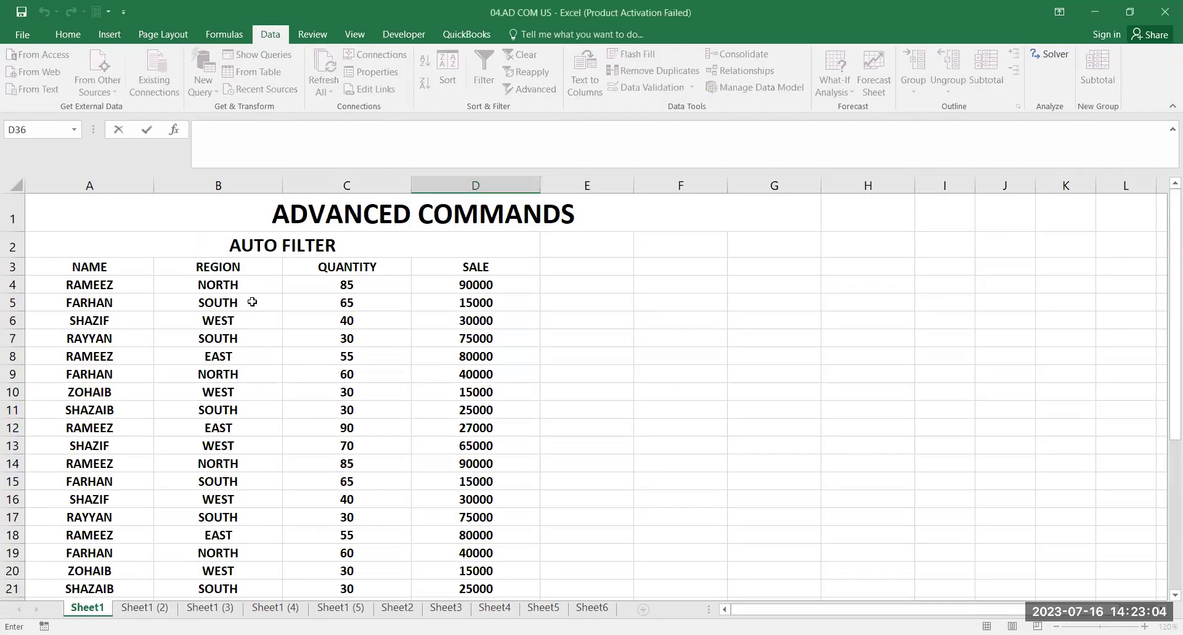
{"action": "double_click", "coordinate": [242, 247]}
{"action": "mouse_move", "coordinate": [242, 247]}
{"action": "left_mouse_down"}
{"action": "mouse_move", "coordinate": [275, 245]}
{"action": "mouse_move", "coordinate": [259, 245]}
{"action": "left_mouse_up"}
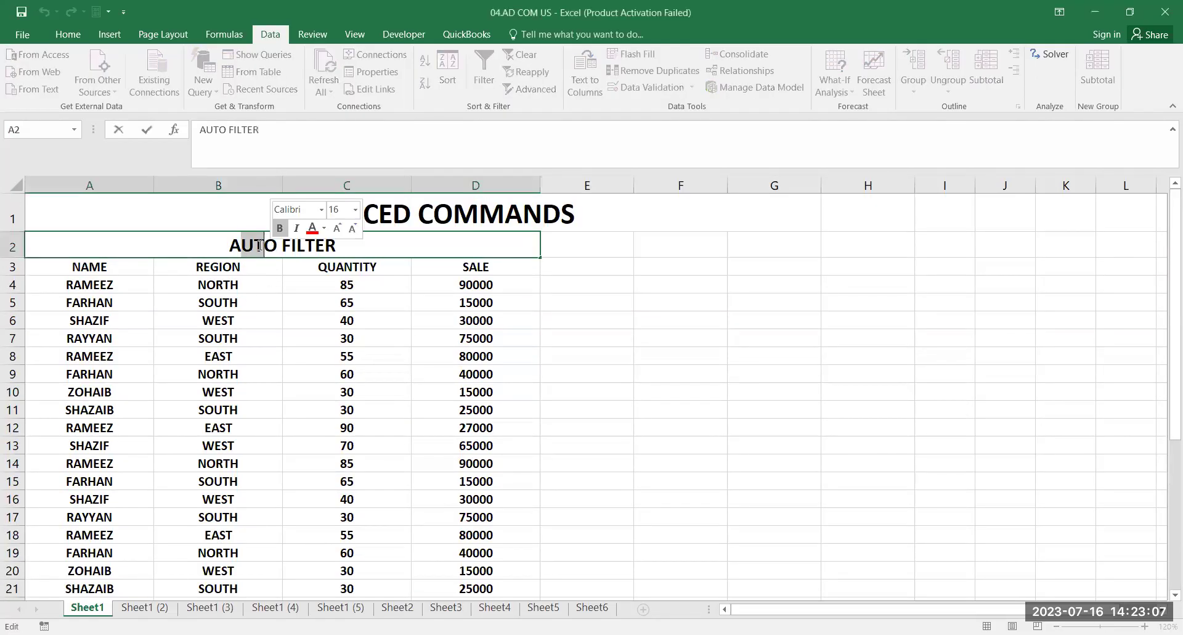
{"action": "type", "text": "DVANCED"}
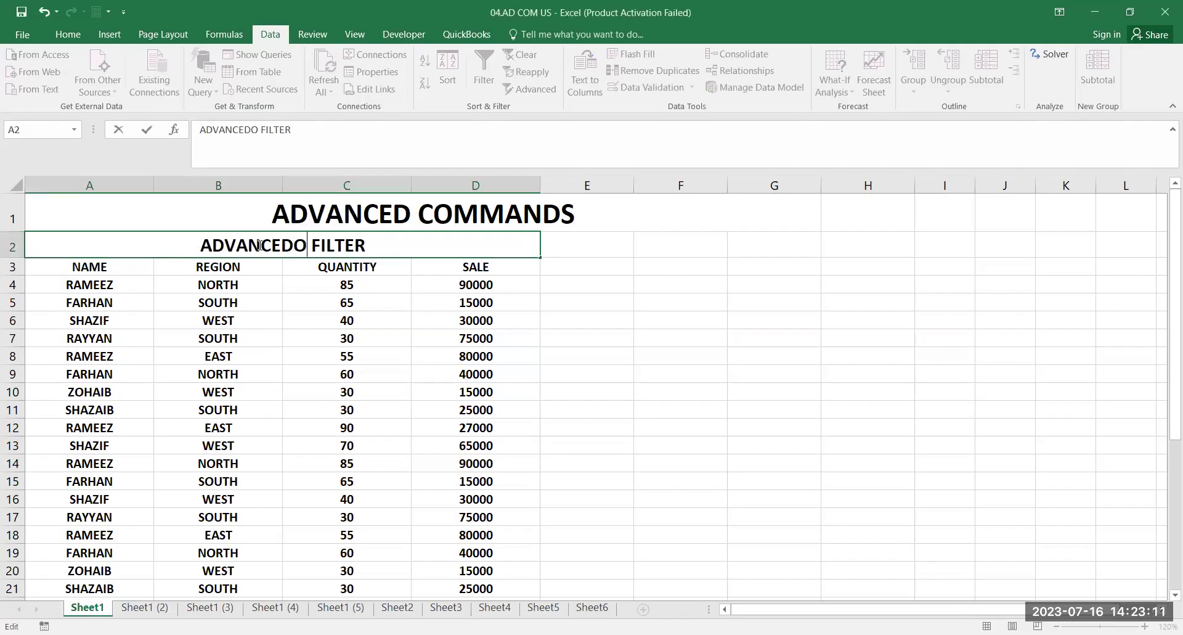
{"action": "key", "text": "Delete"}
{"action": "key", "text": "Return"}
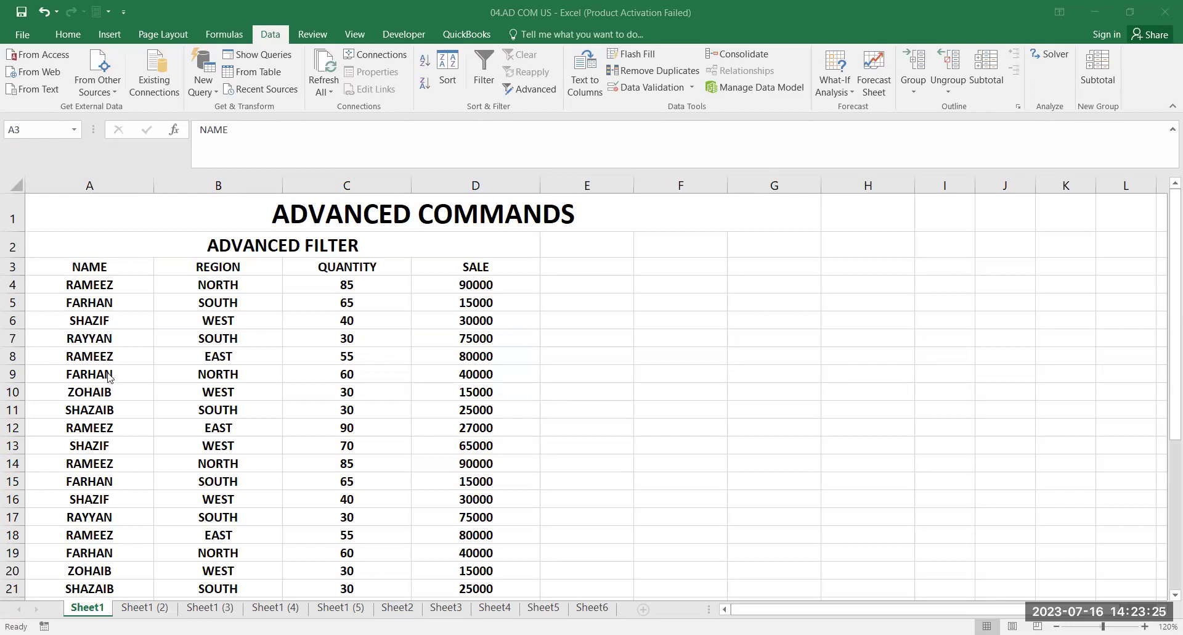
Copy the table headers A3:D3 to F3 and F6 as criteria and output headers, and narrow column E slightly
{"action": "left_click_drag", "start_coordinate": [109, 262], "coordinate": [203, 263]}
{"action": "left_click_drag", "start_coordinate": [487, 244], "coordinate": [503, 266]}
{"action": "key", "text": "ctrl+c"}
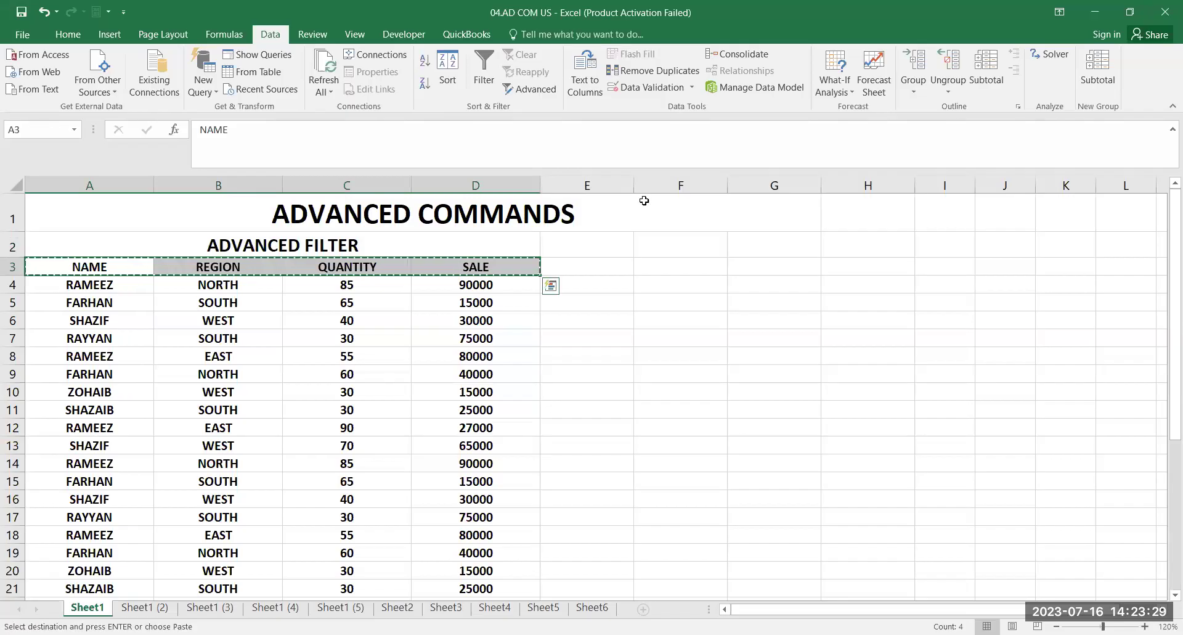
{"action": "left_click_drag", "start_coordinate": [634, 189], "coordinate": [603, 198]}
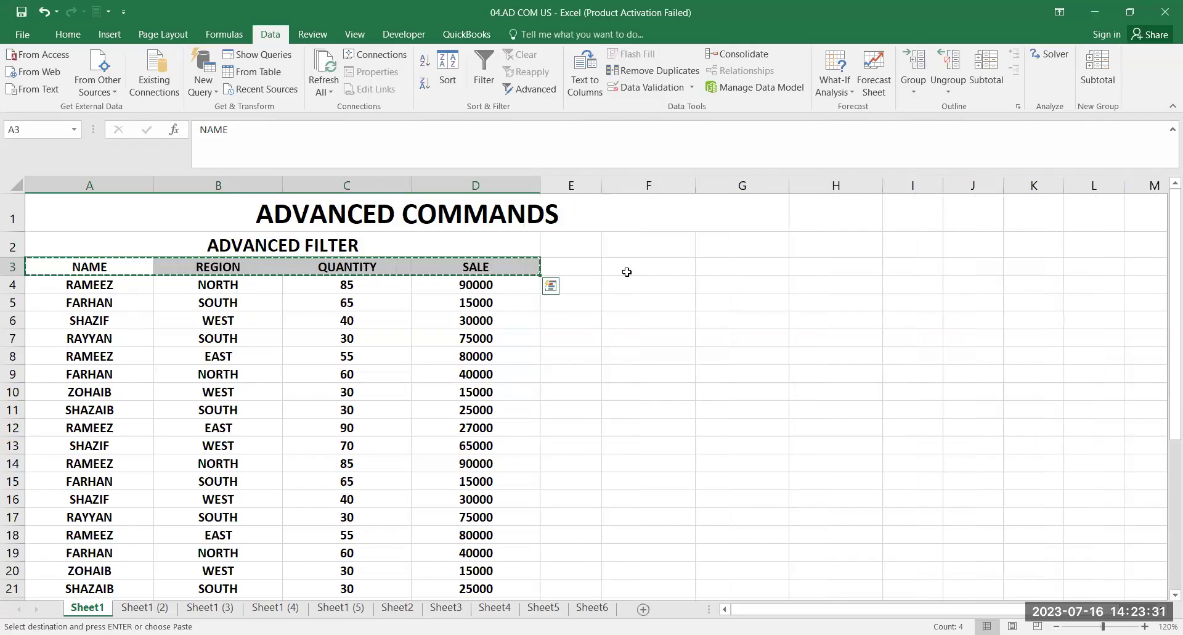
{"action": "left_click", "coordinate": [639, 271]}
{"action": "key", "text": "ctrl+v"}
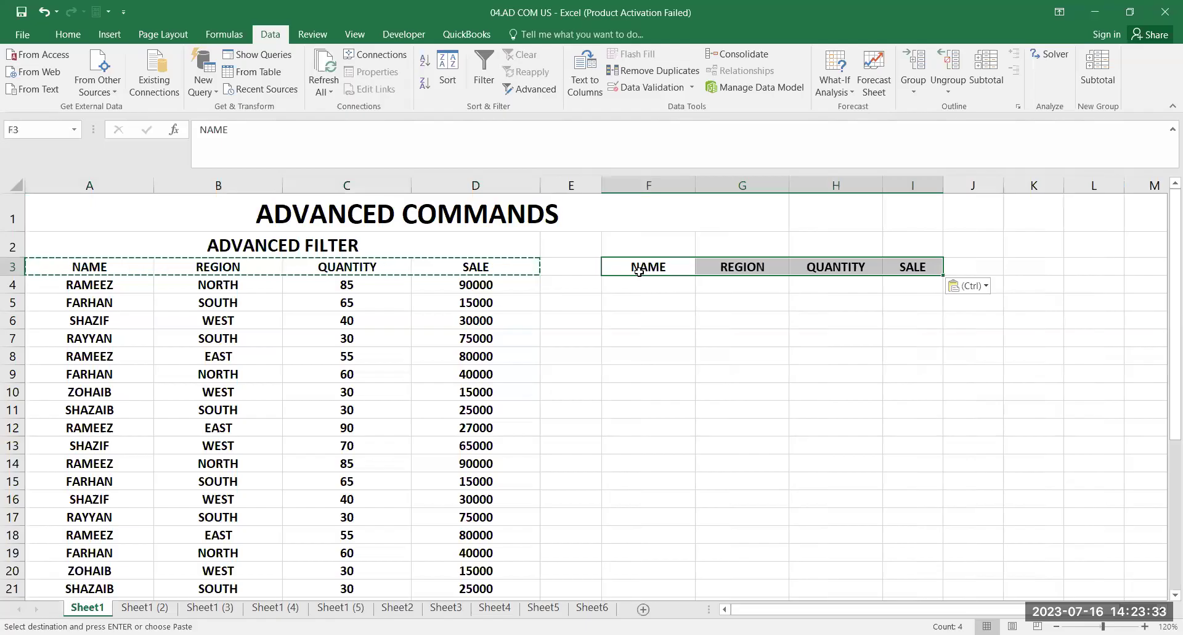
{"action": "left_click", "coordinate": [643, 316]}
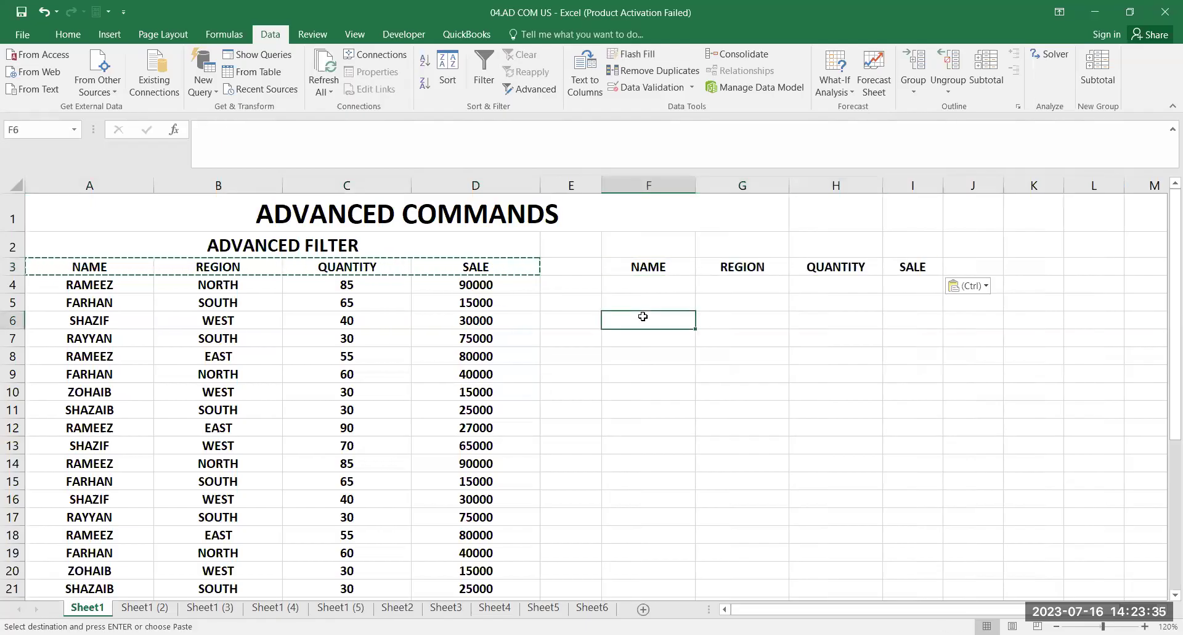
{"action": "key", "text": "ctrl+v"}
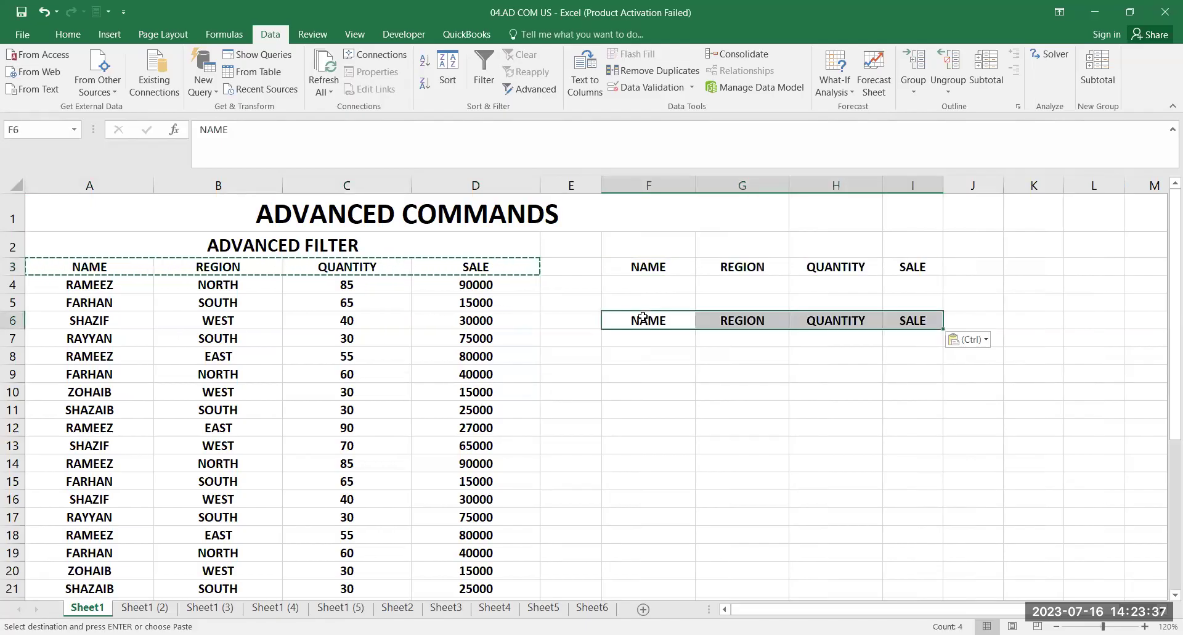
{"action": "key", "text": "Escape"}
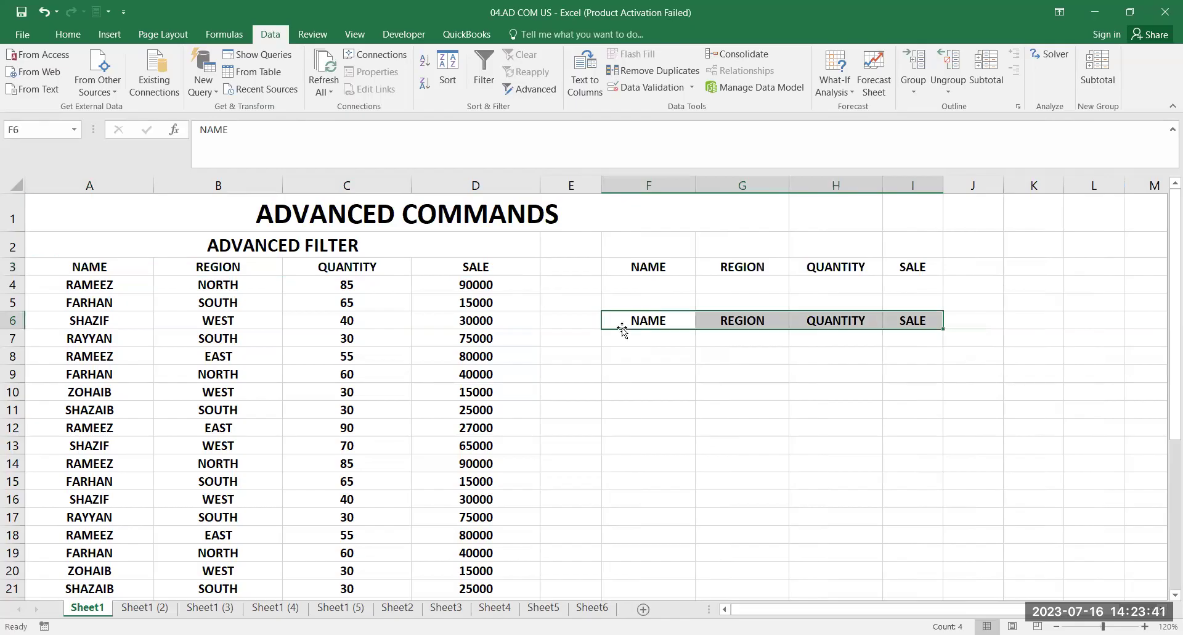
{"action": "left_click", "coordinate": [585, 348]}
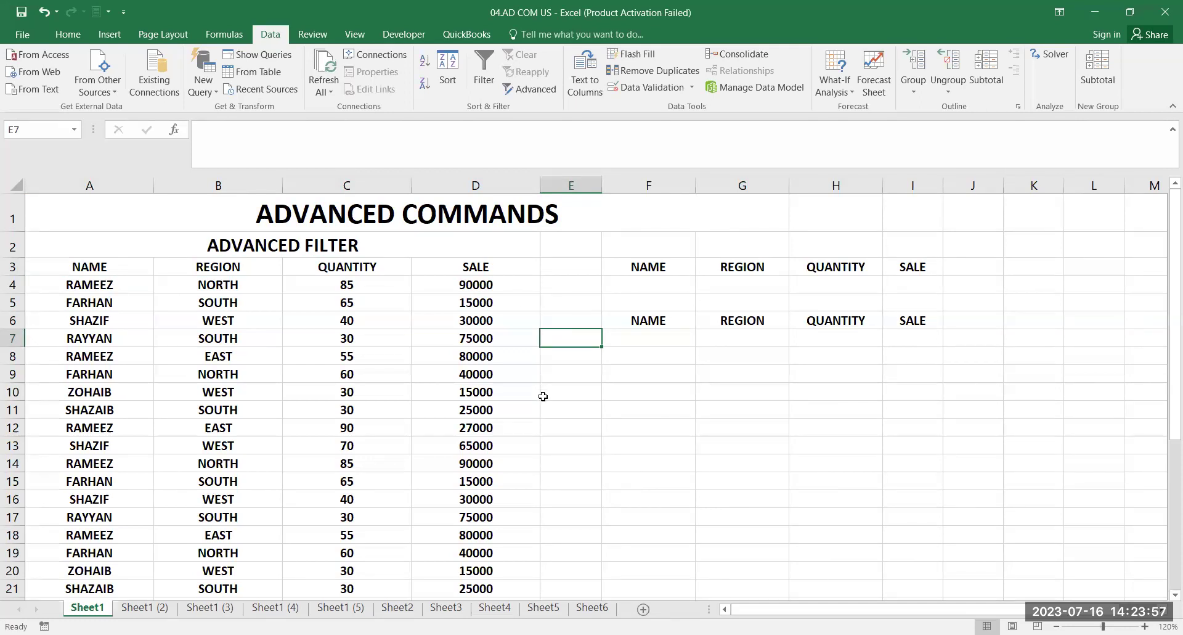
Enter the person's name from A4 as the filter criterion under the NAME header in F4
{"action": "left_click", "coordinate": [637, 285]}
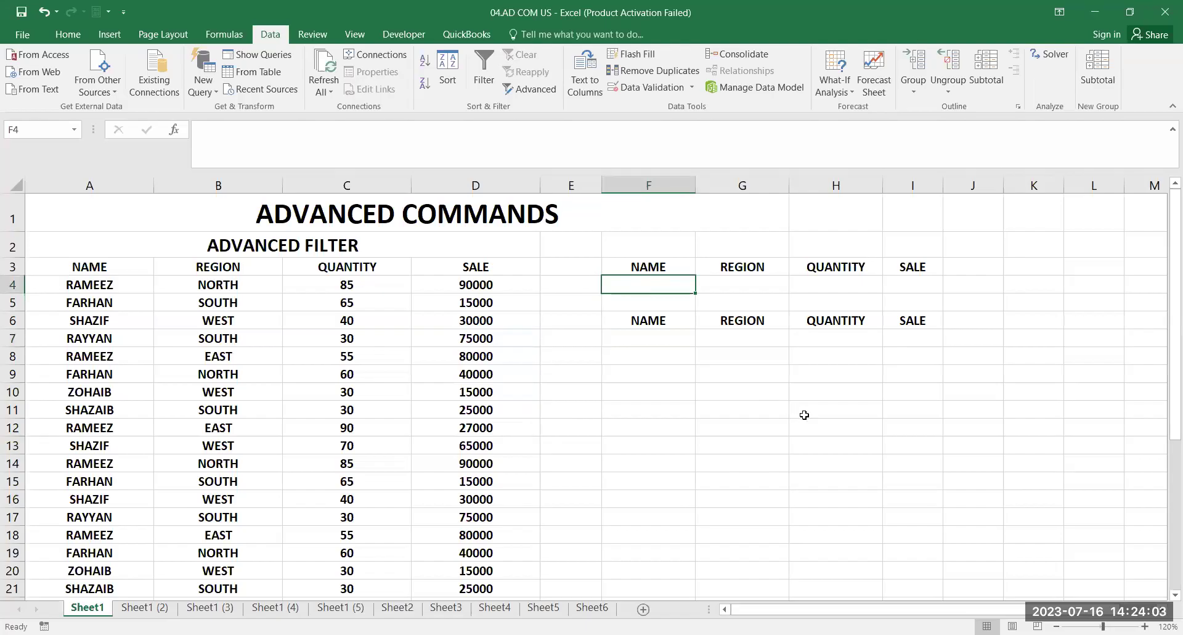
{"action": "type", "text": "RA"}
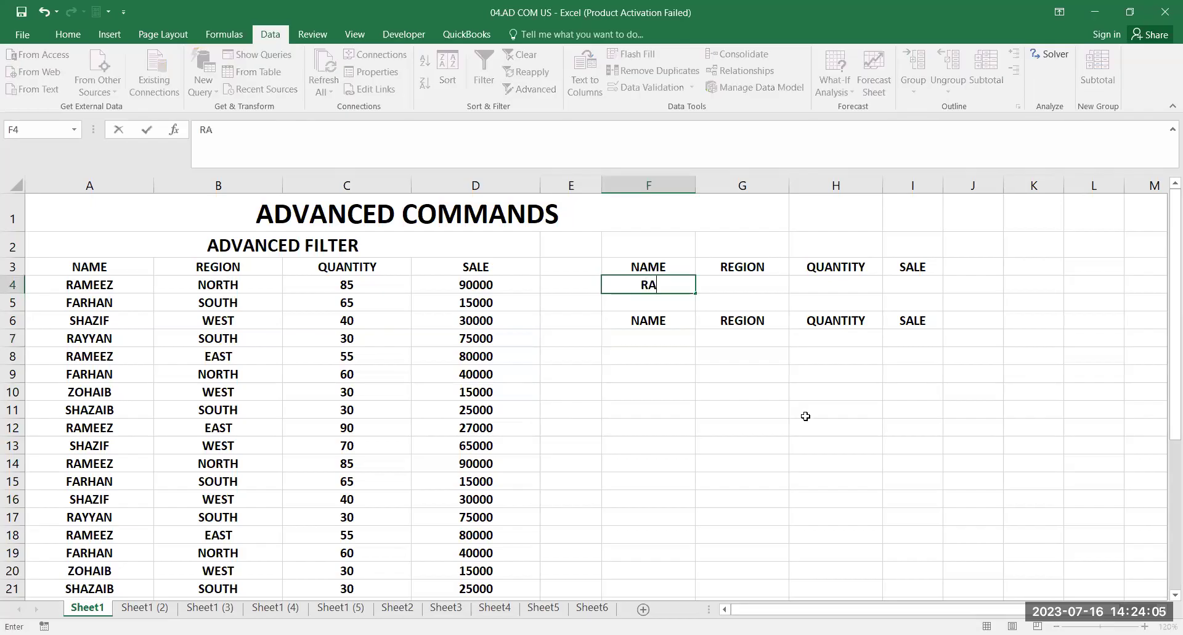
{"action": "type", "text": "MEEZ"}
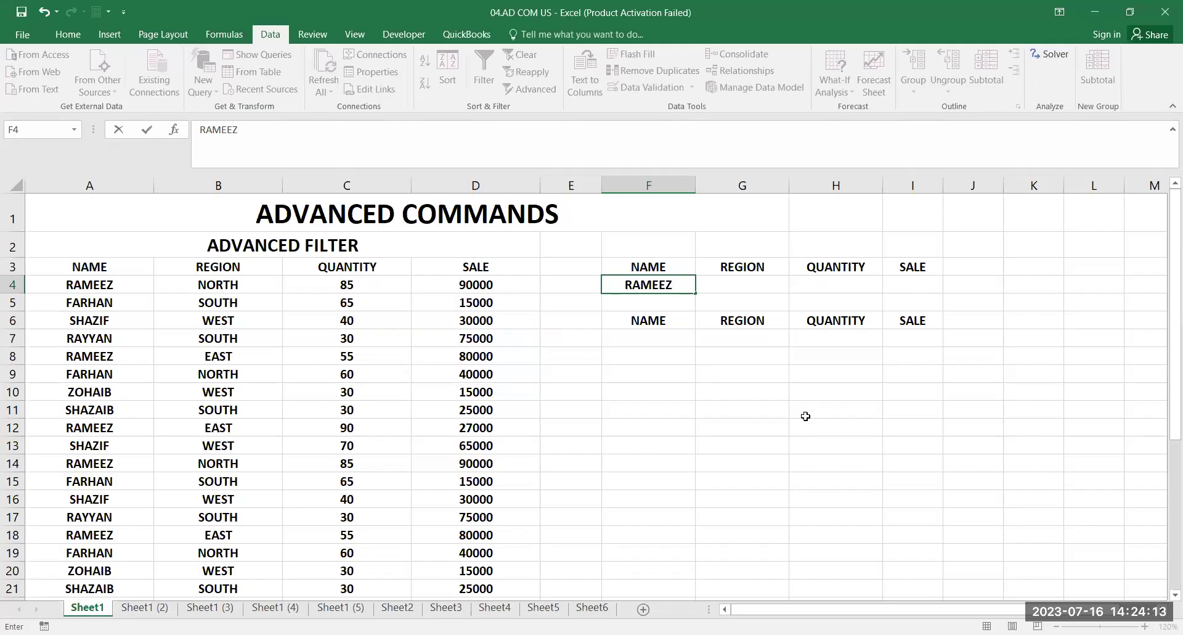
{"action": "key", "text": "Return"}
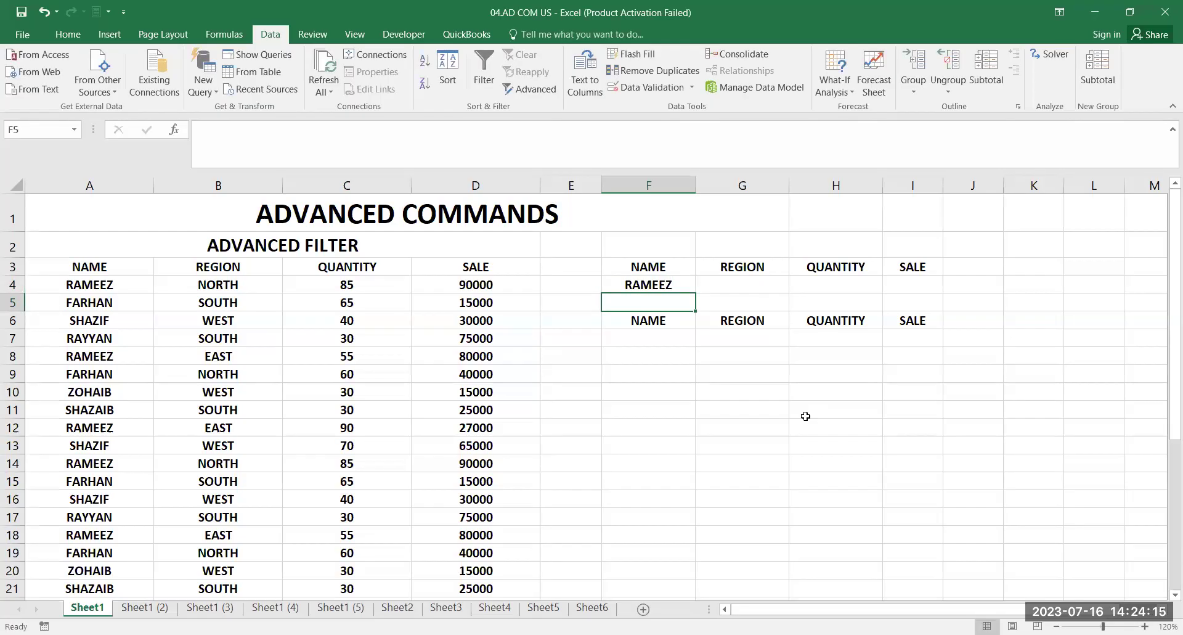
{"action": "left_click", "coordinate": [658, 286]}
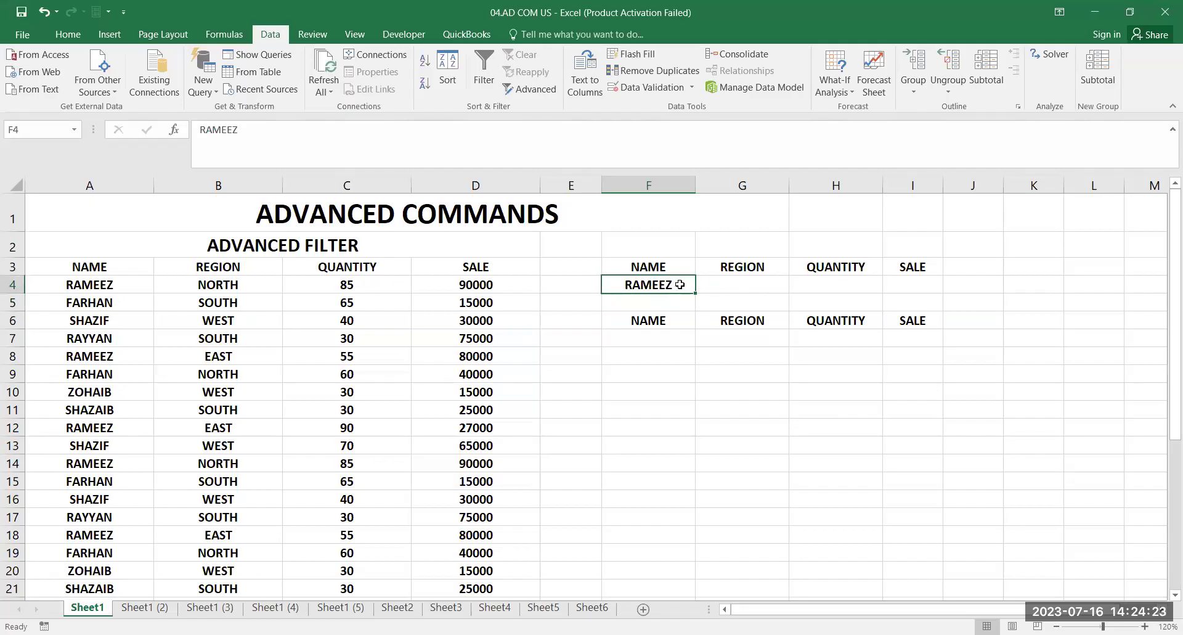
Clear the SUBTOTAL formula in D35 directly below the sales table
{"action": "left_click", "coordinate": [124, 270]}
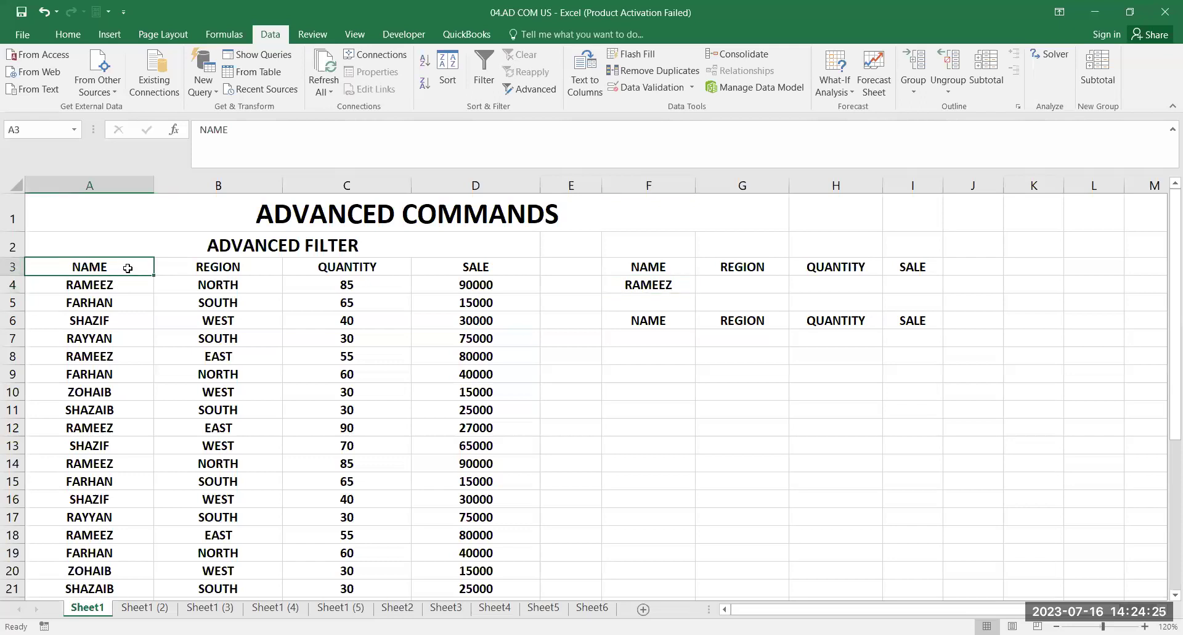
{"action": "key", "text": "ctrl+shift+Right"}
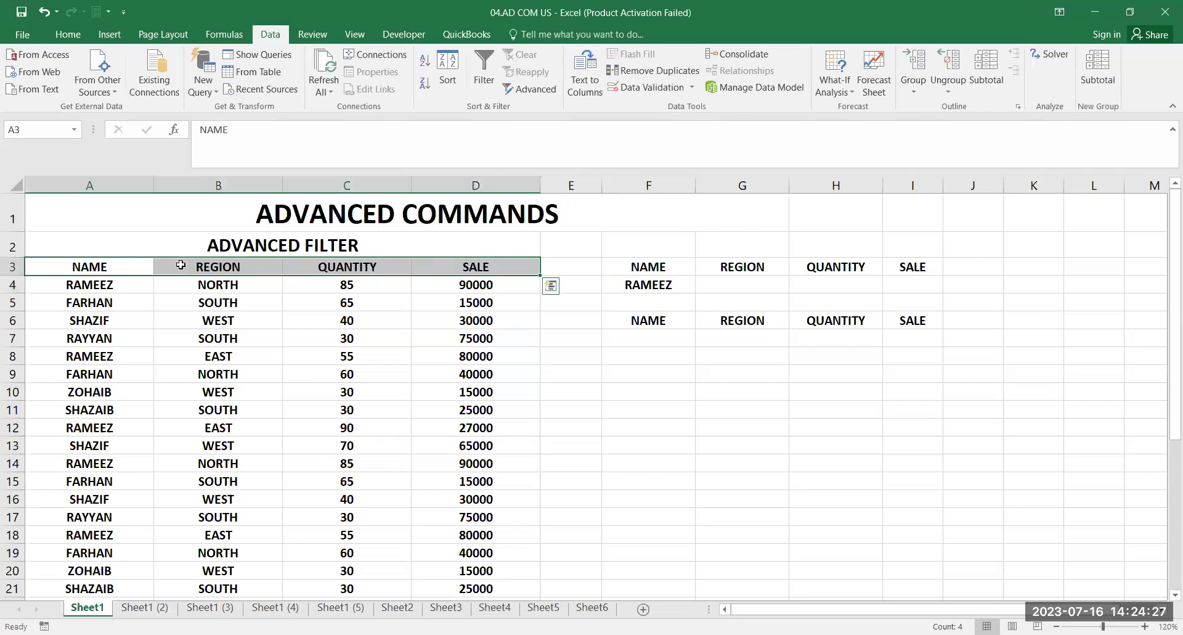
{"action": "key", "text": "ctrl+shift+Down"}
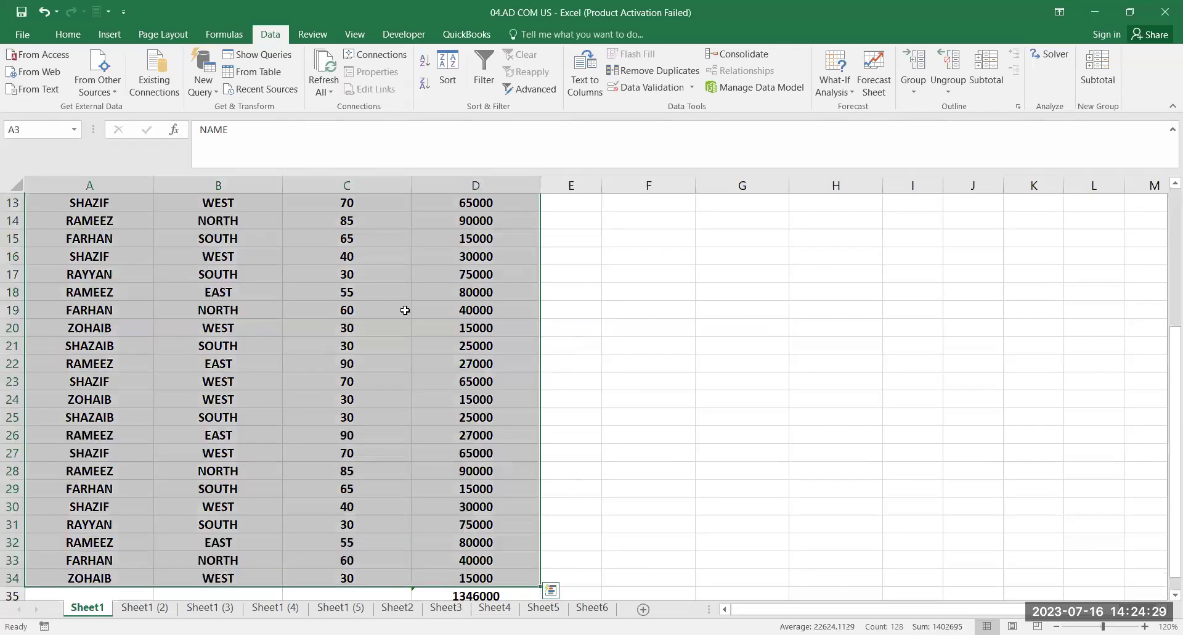
{"action": "scroll", "coordinate": [523, 536], "scroll_direction": "down", "scroll_amount": 1}
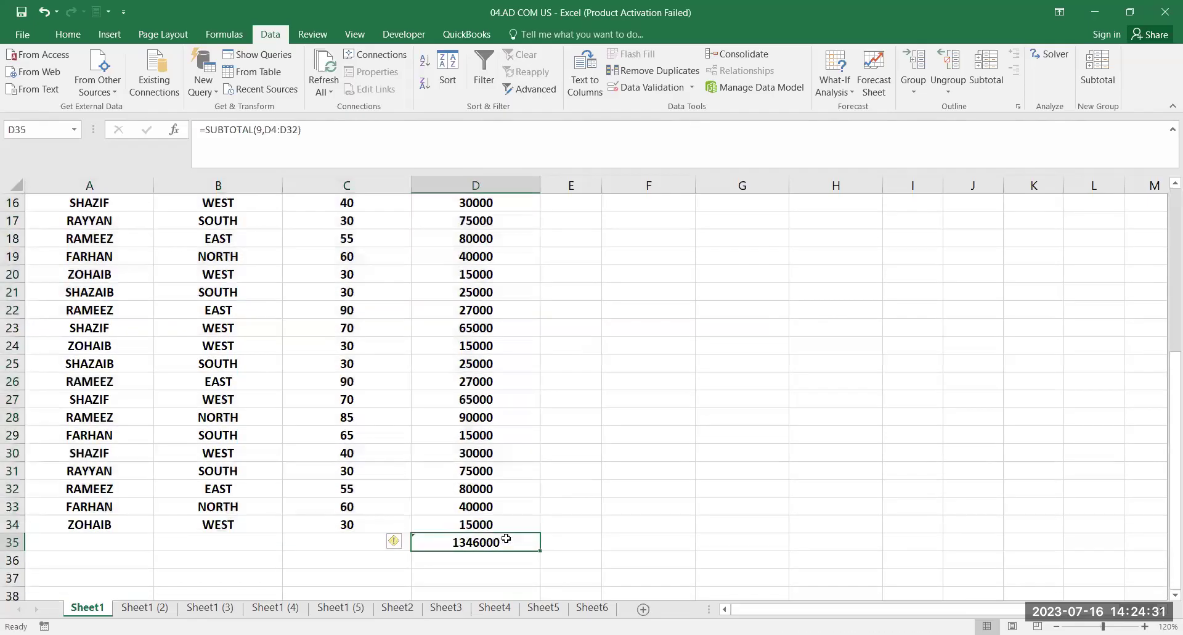
{"action": "key", "text": "Delete"}
{"action": "scroll", "coordinate": [316, 452], "scroll_direction": "up", "scroll_amount": 5}
Open Advanced Filter with the whole sales table A3:D34 as the list range, and check the range's extent
{"action": "left_click", "coordinate": [122, 270]}
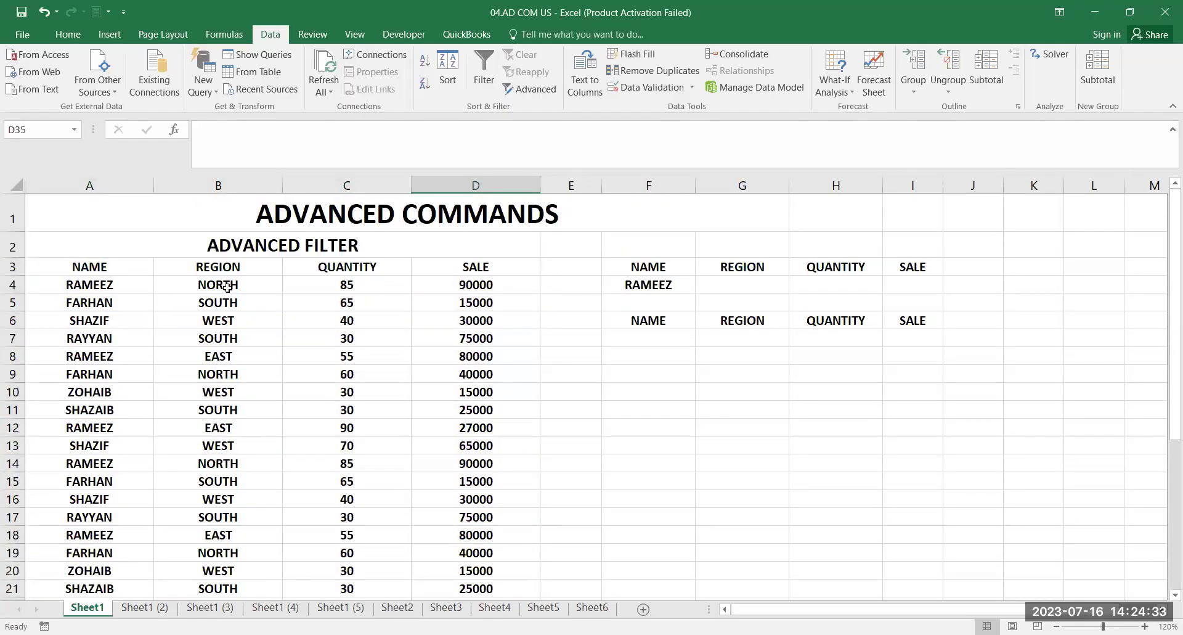
{"action": "key", "text": "ctrl+shift+Right"}
{"action": "key", "text": "ctrl+shift+Down"}
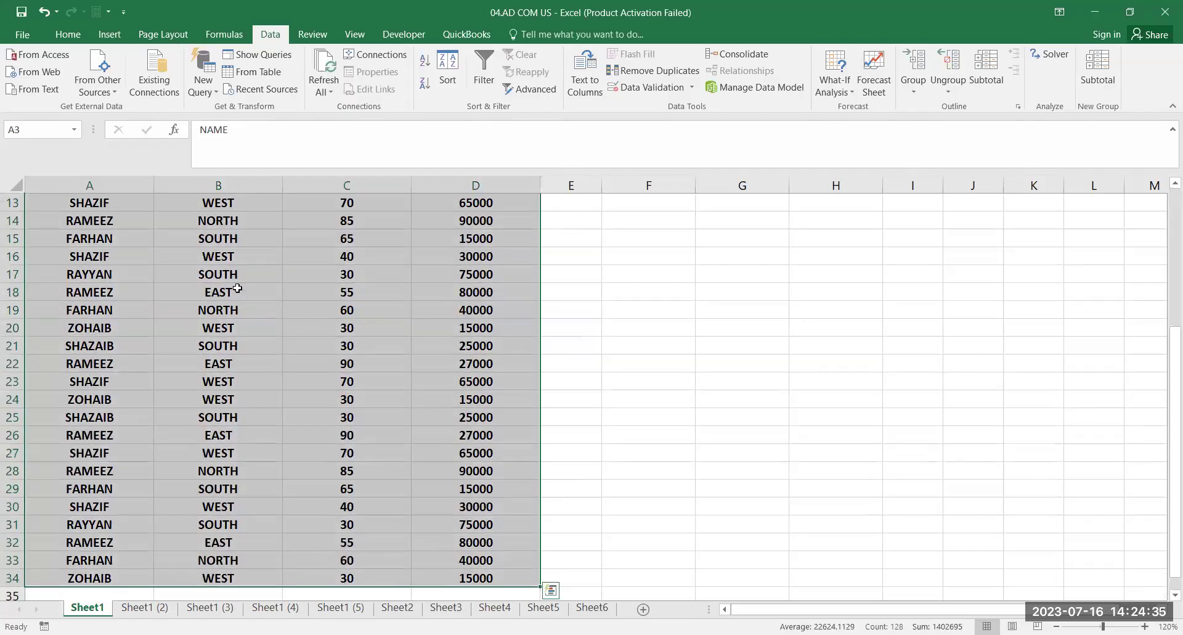
{"action": "scroll", "coordinate": [174, 340], "scroll_direction": "up", "scroll_amount": 1}
{"action": "scroll", "coordinate": [174, 339], "scroll_direction": "up", "scroll_amount": 3}
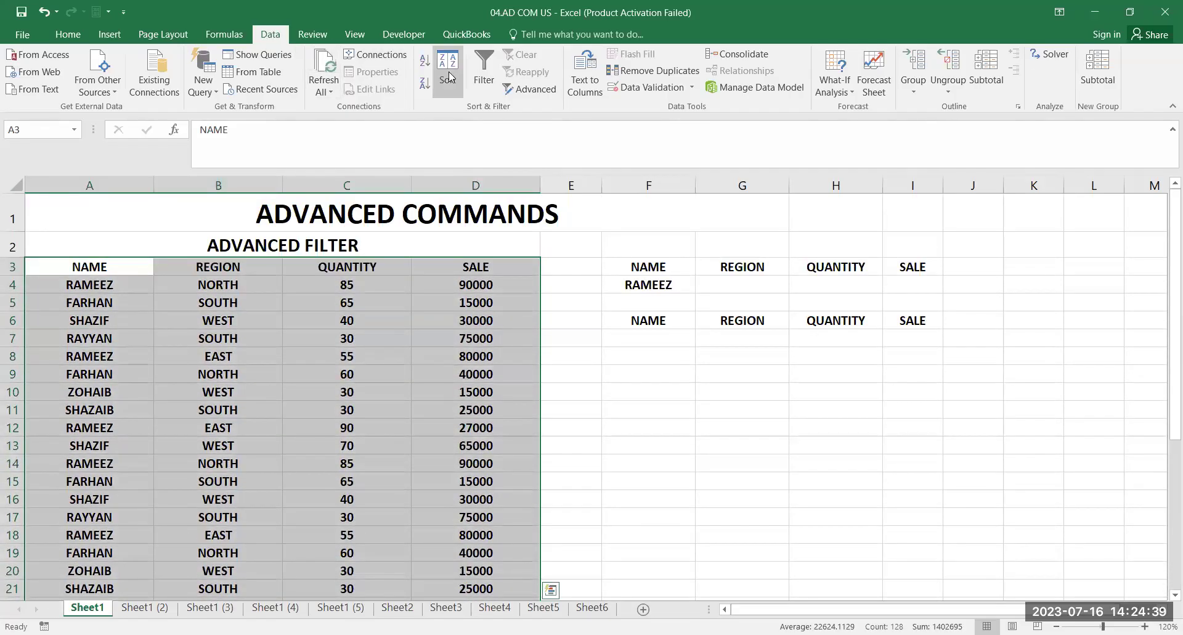
{"action": "left_click", "coordinate": [535, 91]}
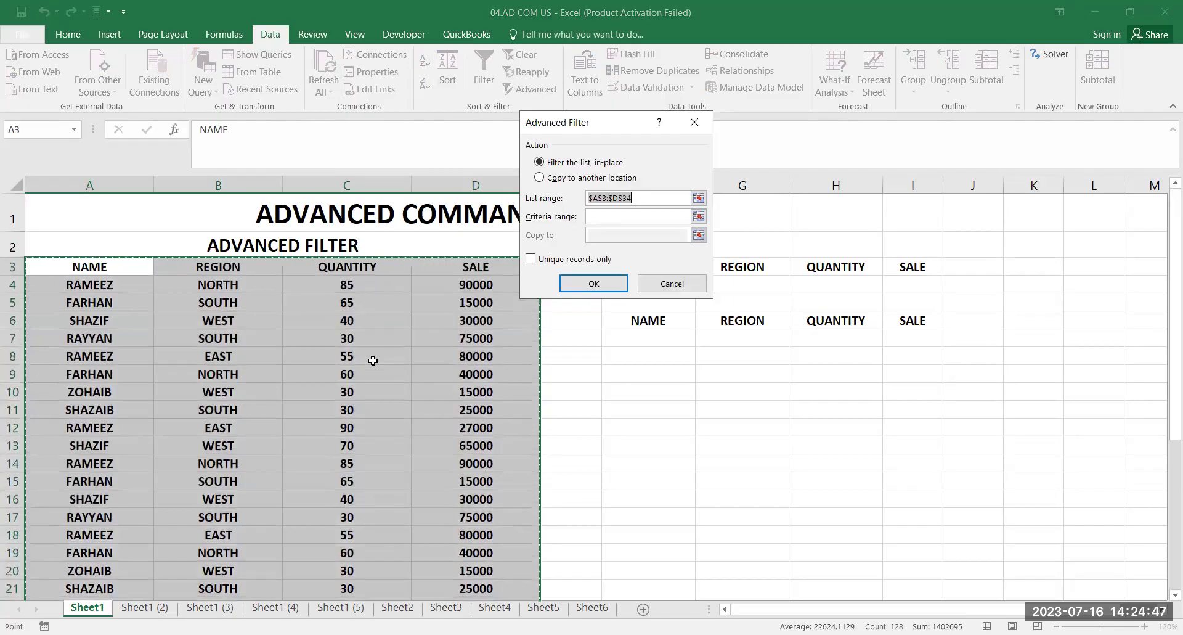
{"action": "scroll", "coordinate": [437, 431], "scroll_direction": "down", "scroll_amount": 6}
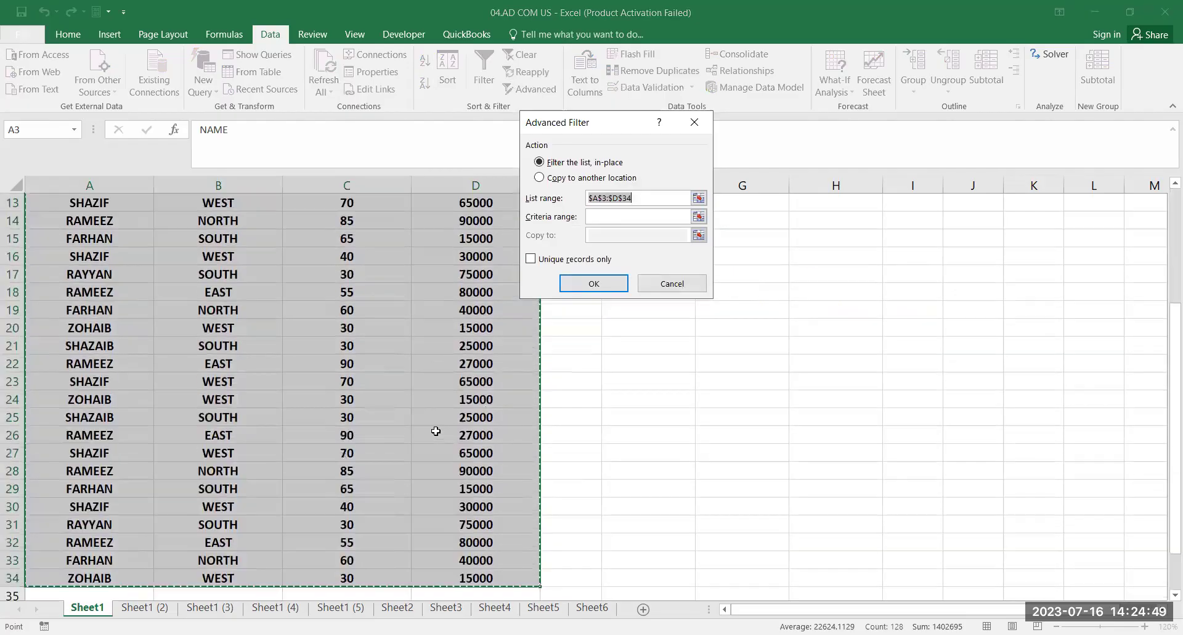
{"action": "scroll", "coordinate": [437, 432], "scroll_direction": "up", "scroll_amount": 4}
{"action": "scroll", "coordinate": [437, 432], "scroll_direction": "up", "scroll_amount": 2}
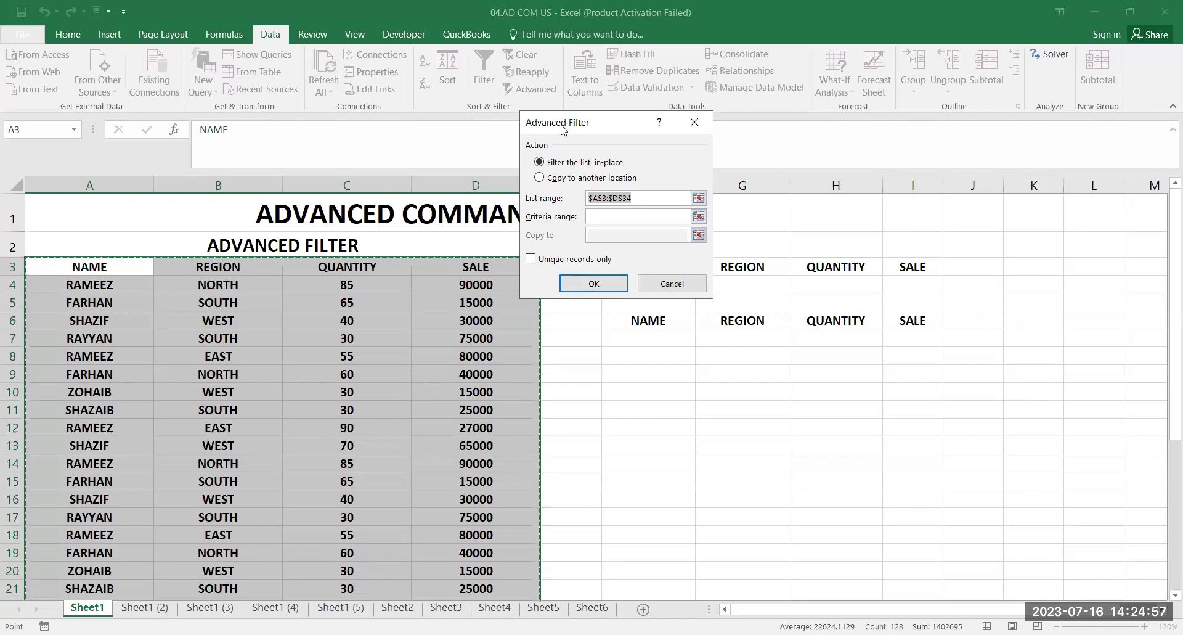
Set the Advanced Filter criteria range to F3:I4, keeping the dialog clear of the criteria cells
{"action": "left_click_drag", "start_coordinate": [585, 124], "coordinate": [296, 278]}
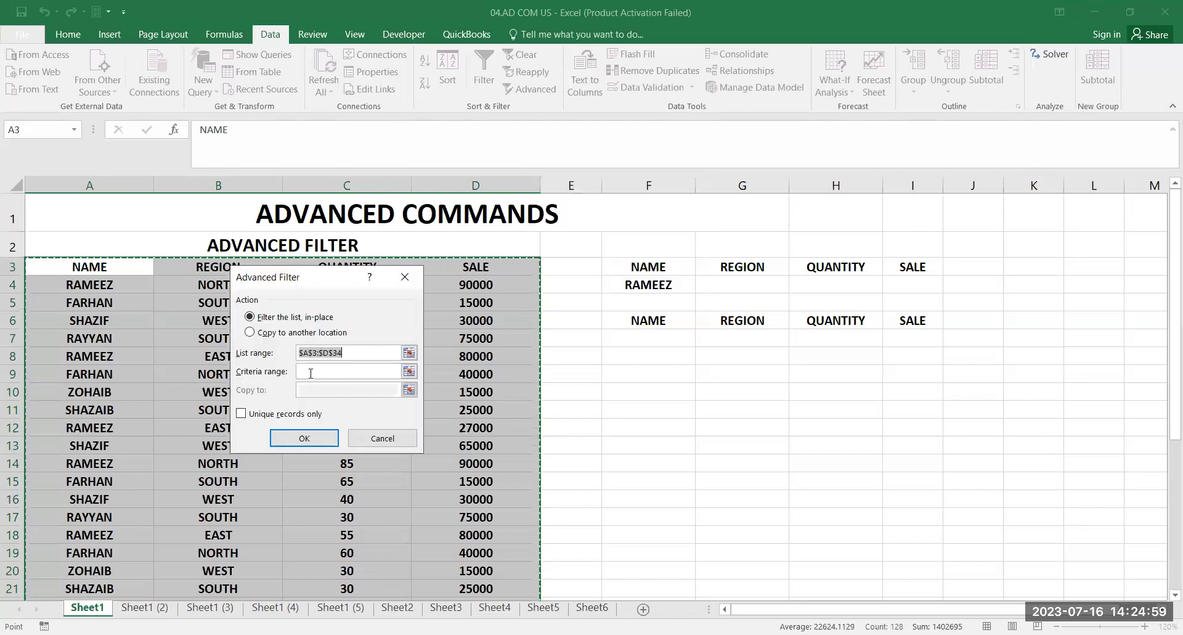
{"action": "left_click", "coordinate": [312, 372]}
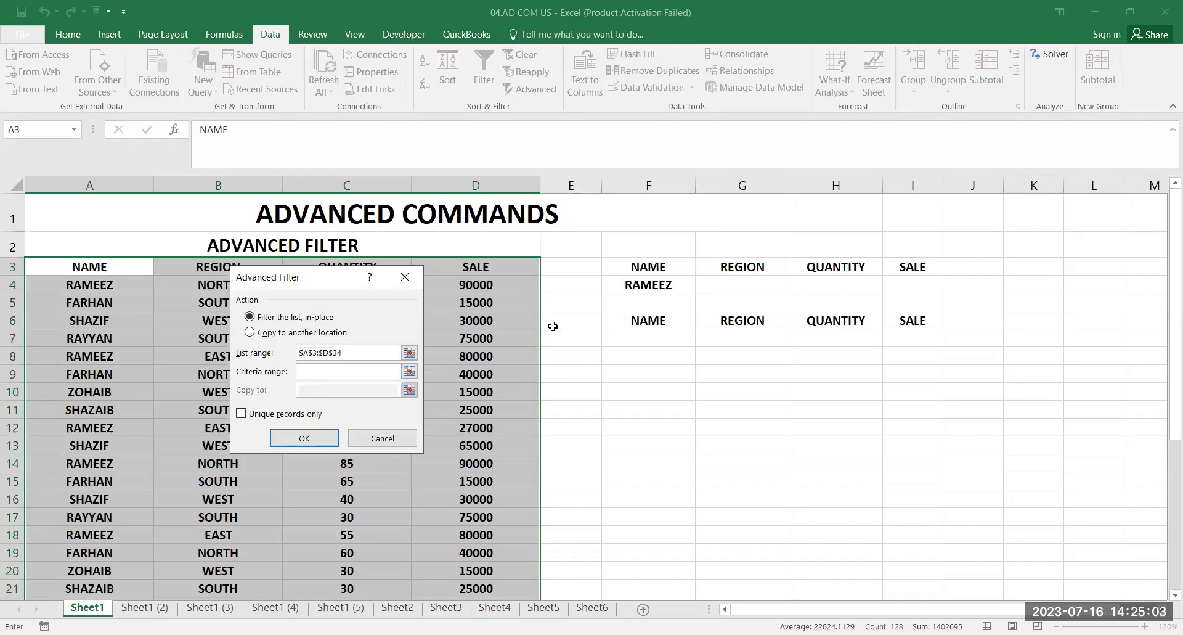
{"action": "left_click", "coordinate": [661, 270]}
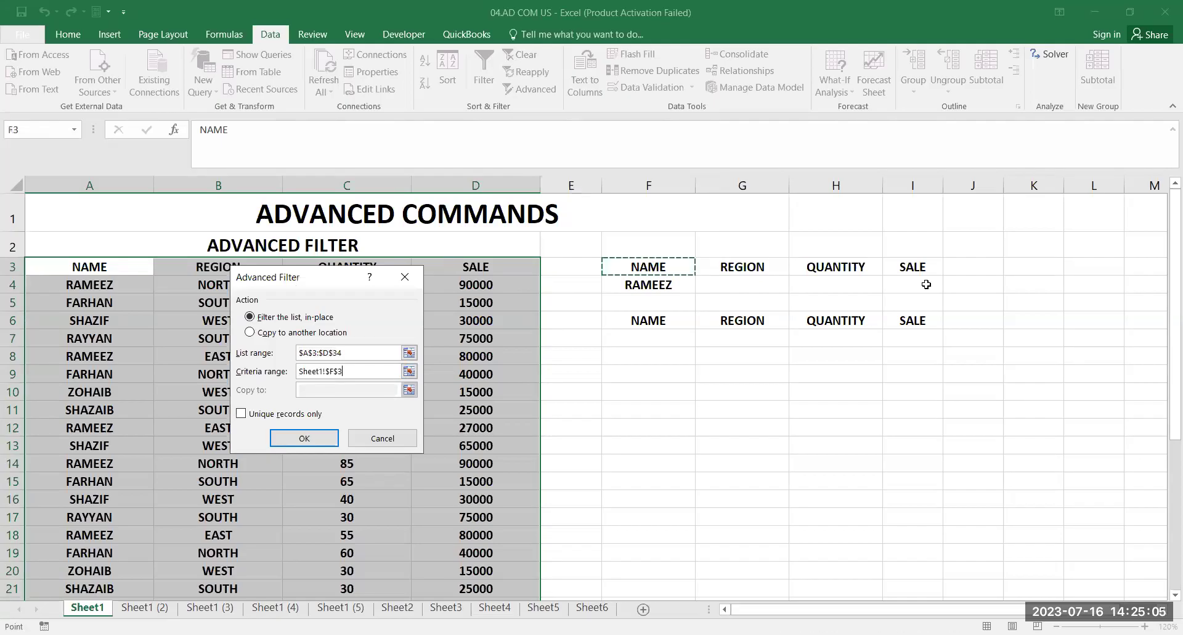
{"action": "left_click", "coordinate": [926, 284], "text": "shift"}
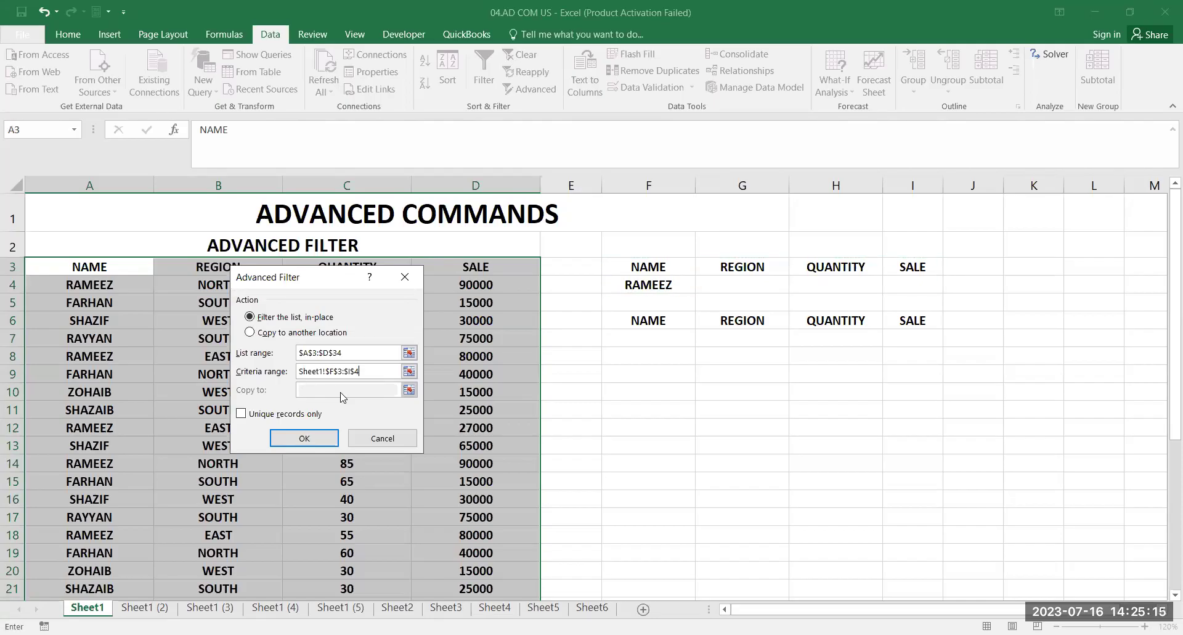
Choose Copy to another location with F6:I26 as the destination, and run the Advanced Filter
{"action": "left_click", "coordinate": [283, 336]}
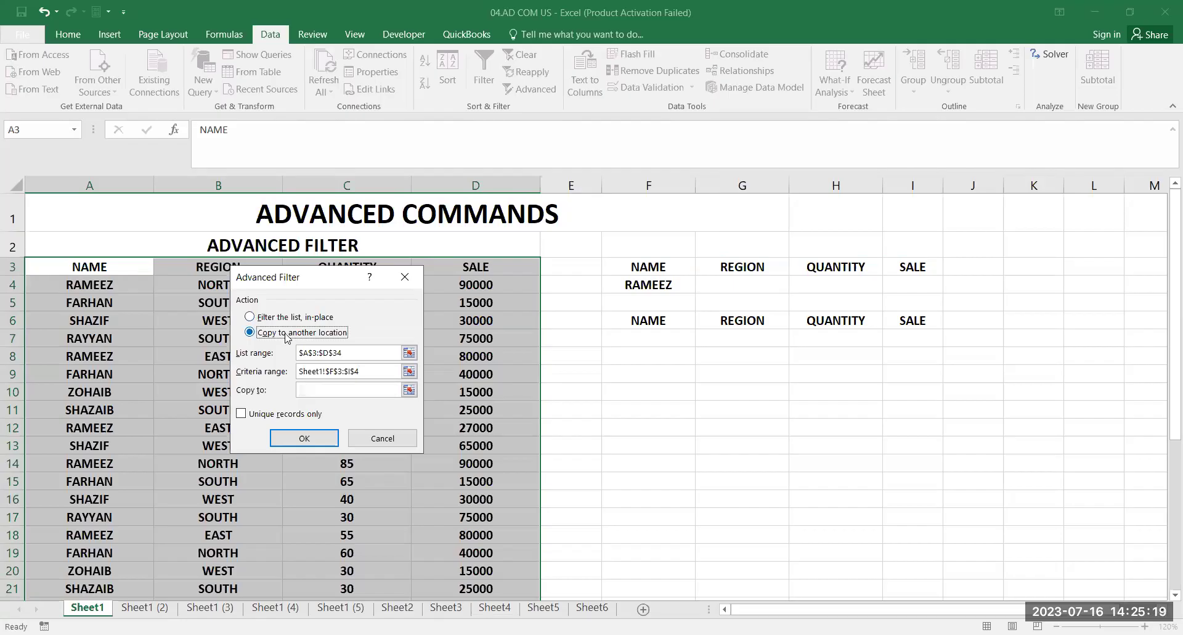
{"action": "left_click", "coordinate": [344, 390]}
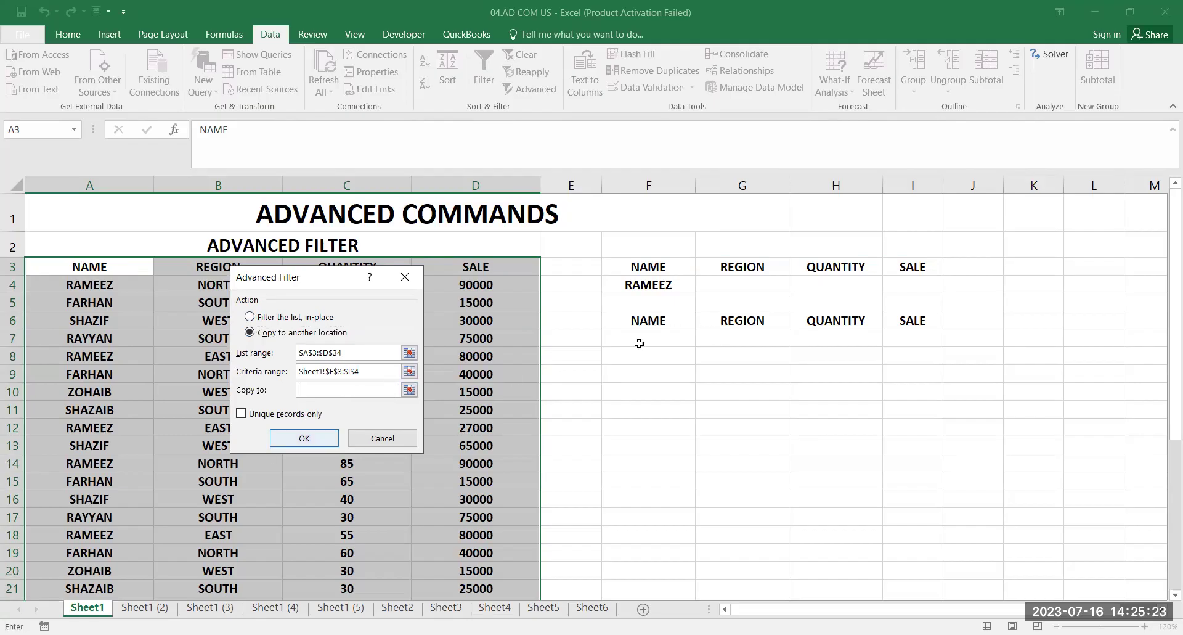
{"action": "left_click", "coordinate": [649, 324]}
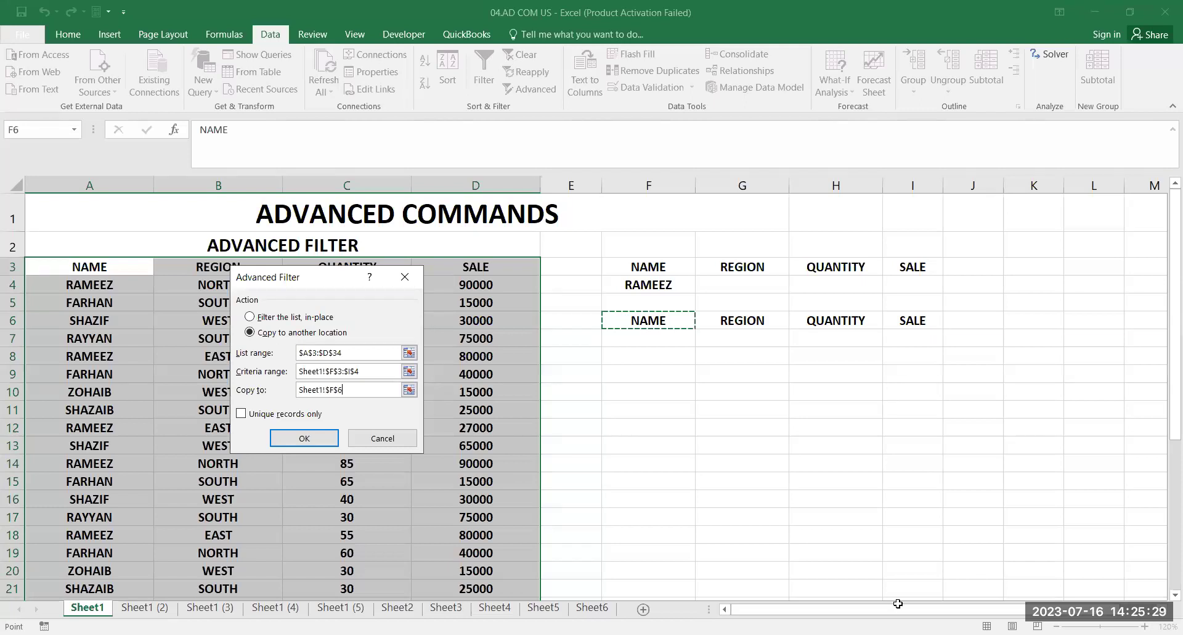
{"action": "left_click_drag", "start_coordinate": [649, 323], "coordinate": [898, 603]}
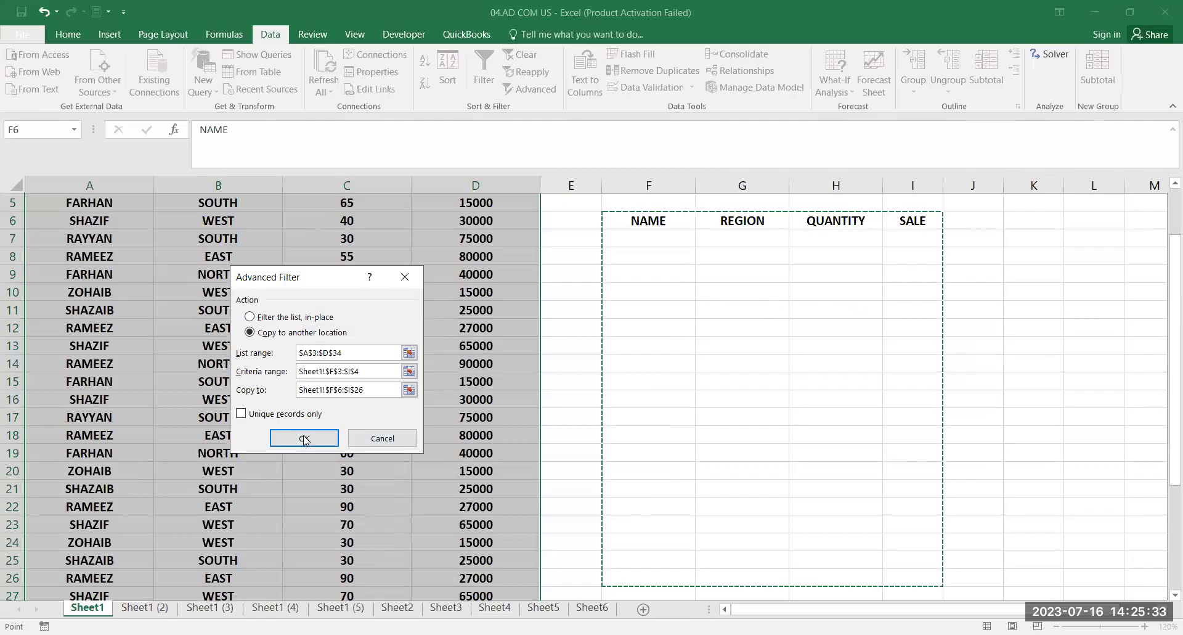
{"action": "left_click", "coordinate": [304, 438]}
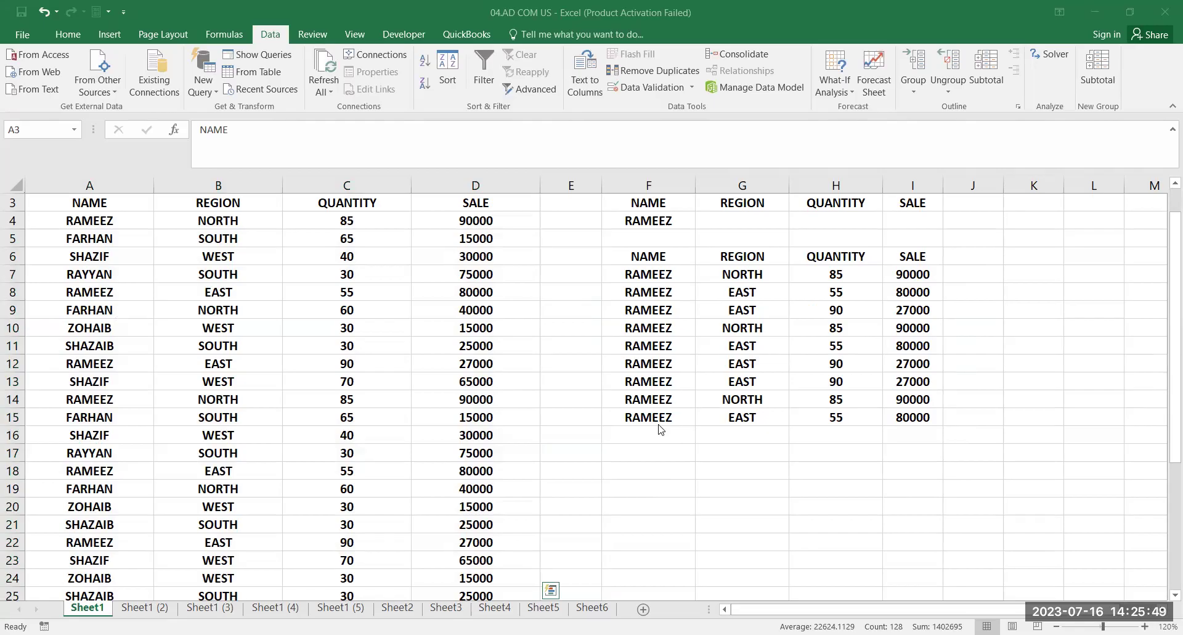
Review the three Advanced Filter areas: the sales table from A3, the criteria block F3:I4 and the output area starting at F6
{"action": "scroll", "coordinate": [411, 402], "scroll_direction": "up", "scroll_amount": 1}
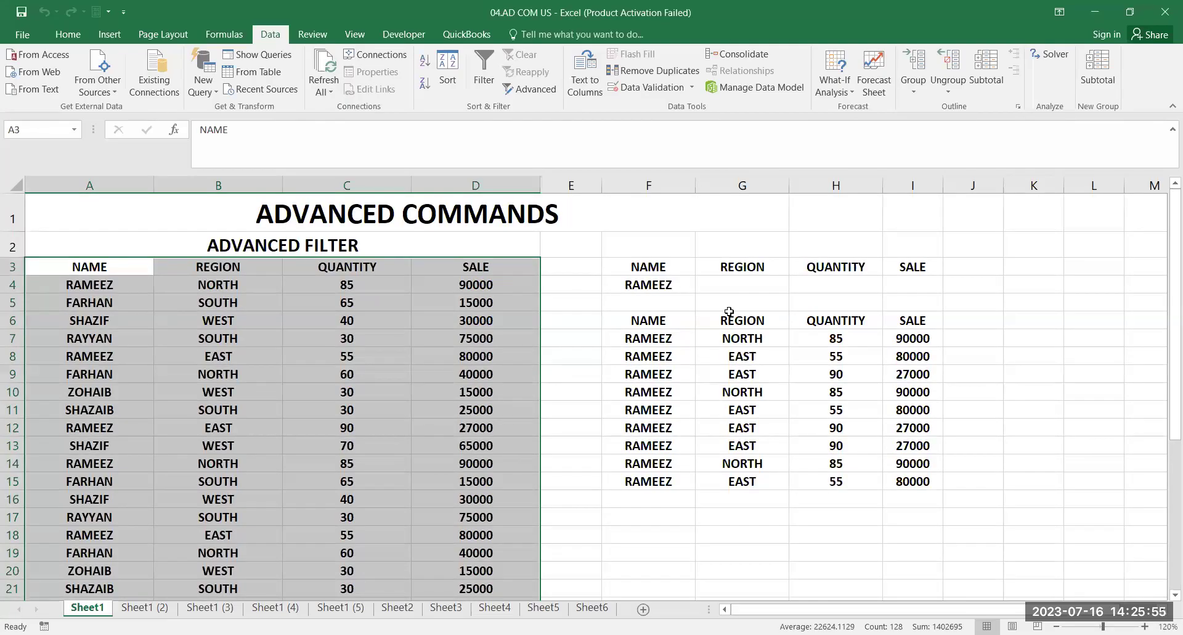
{"action": "left_click", "coordinate": [753, 318]}
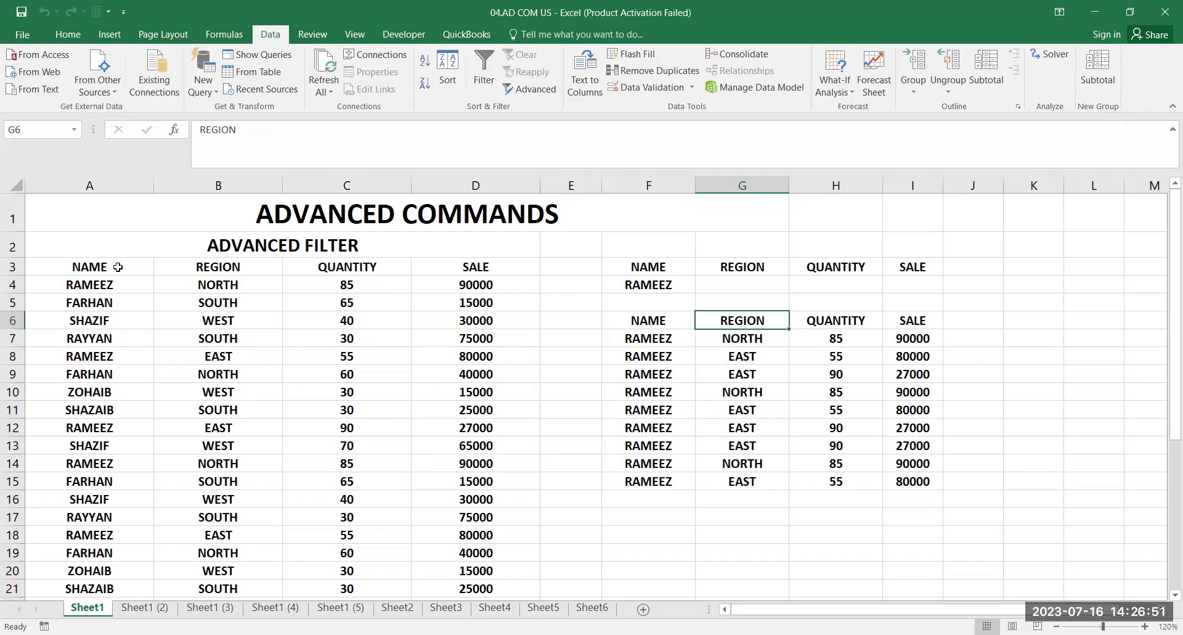
{"action": "left_click_drag", "start_coordinate": [118, 266], "coordinate": [238, 308]}
{"action": "left_click_drag", "start_coordinate": [362, 499], "coordinate": [433, 574]}
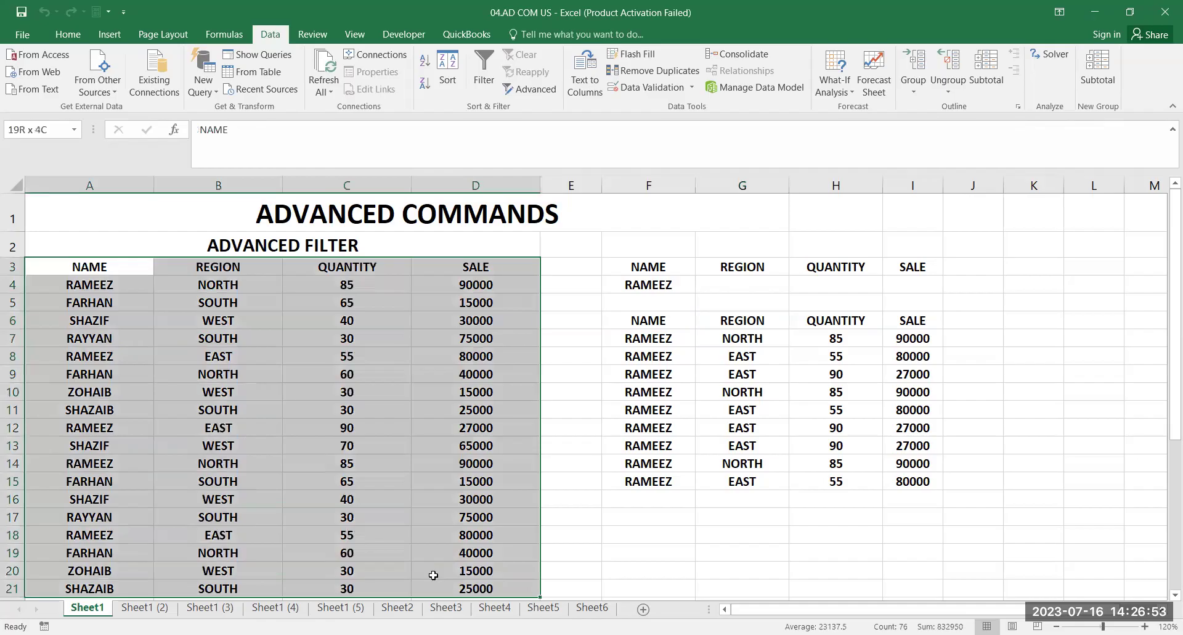
{"action": "left_click_drag", "start_coordinate": [641, 269], "coordinate": [913, 284]}
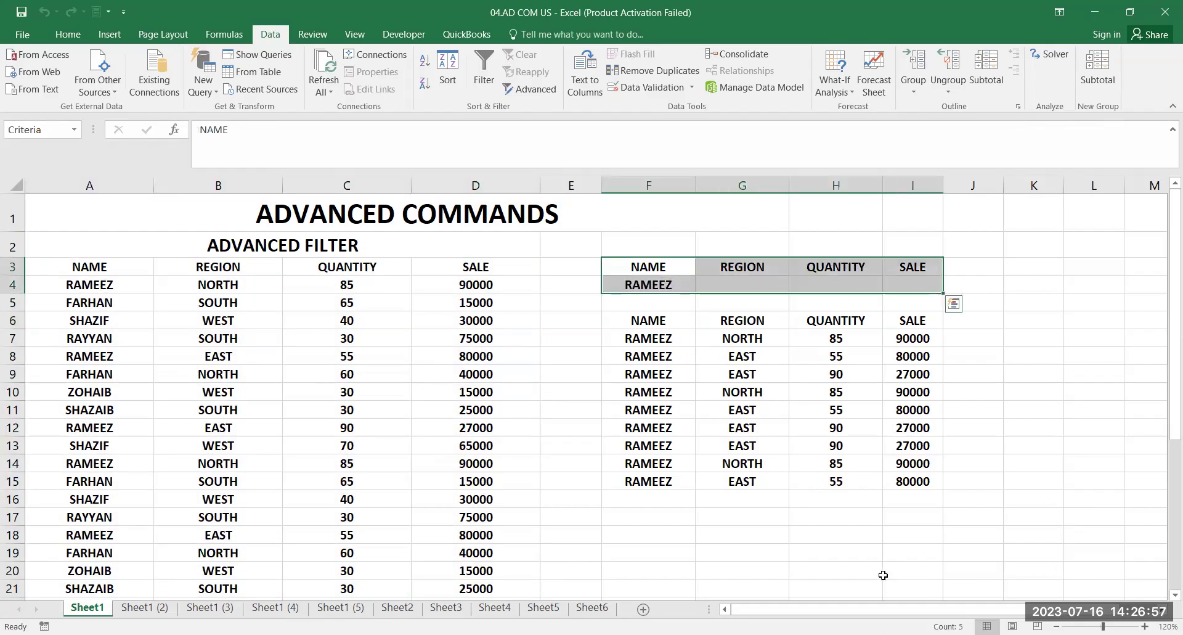
{"action": "left_click_drag", "start_coordinate": [648, 319], "coordinate": [912, 588]}
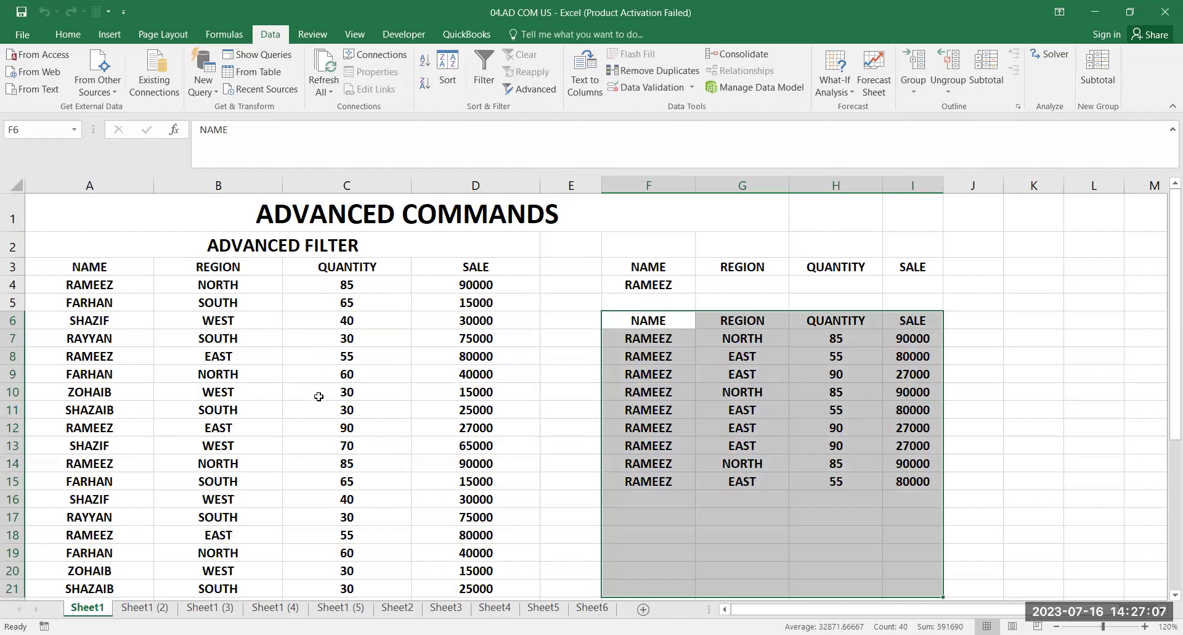
{"action": "left_click_drag", "start_coordinate": [124, 267], "coordinate": [460, 530]}
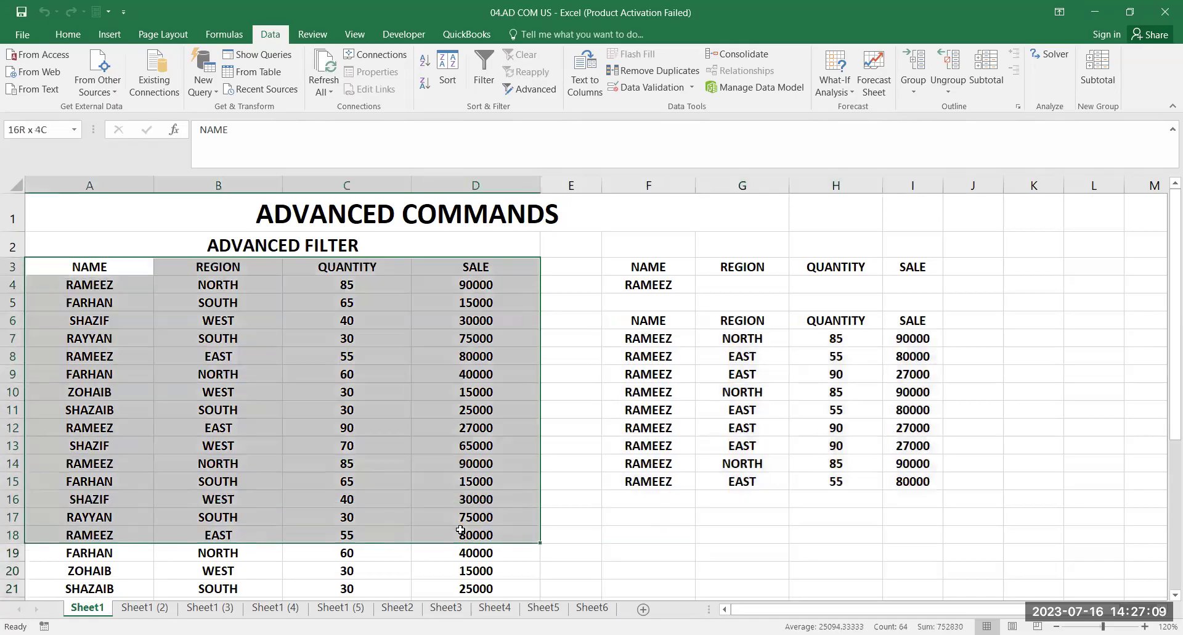
{"action": "left_click_drag", "start_coordinate": [644, 266], "coordinate": [948, 289]}
{"action": "left_click_drag", "start_coordinate": [612, 321], "coordinate": [853, 555]}
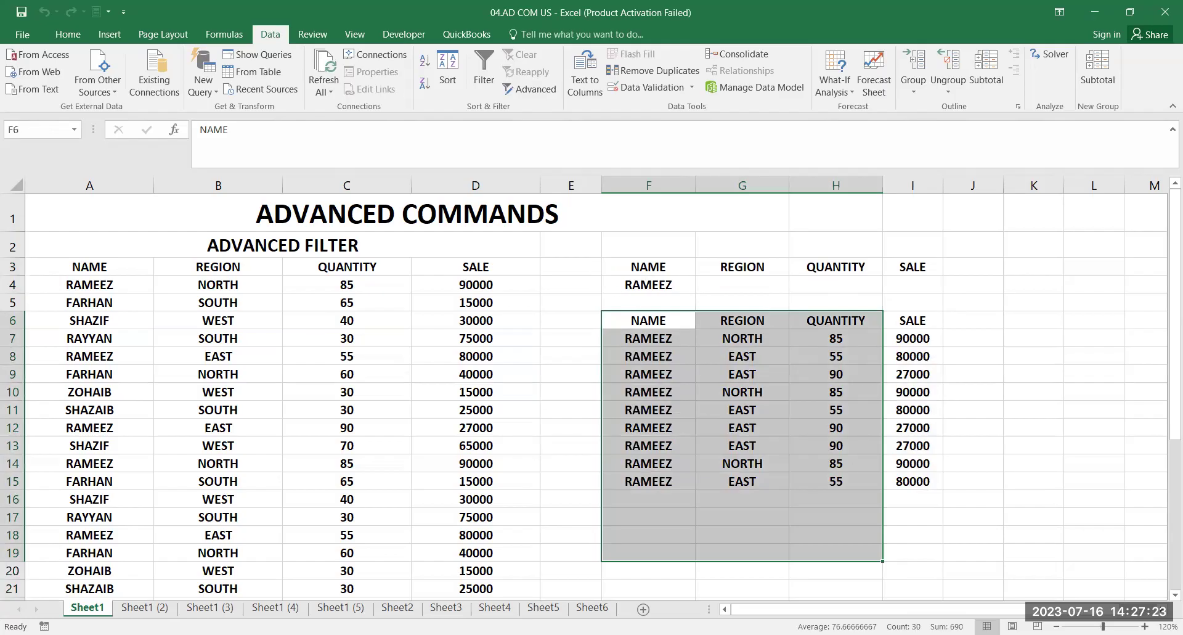
{"action": "left_click_drag", "start_coordinate": [774, 306], "coordinate": [758, 284]}
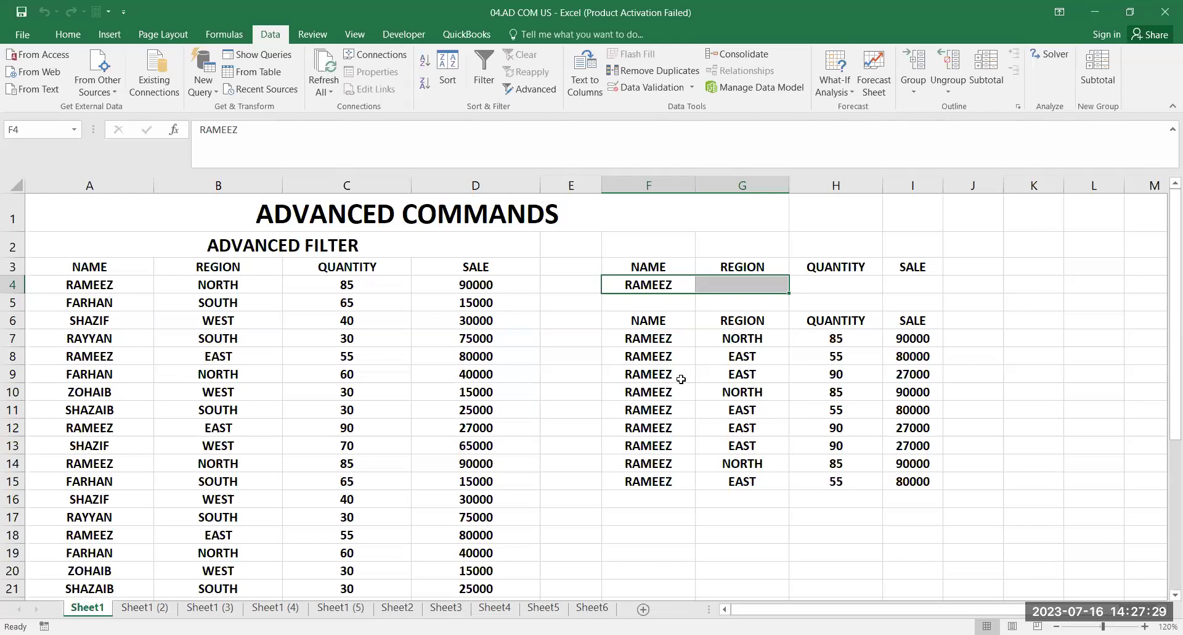
Clear the name criterion in F4 and enter SOUTH as the REGION criterion in G4
{"action": "left_click", "coordinate": [656, 282]}
{"action": "key", "text": "Delete"}
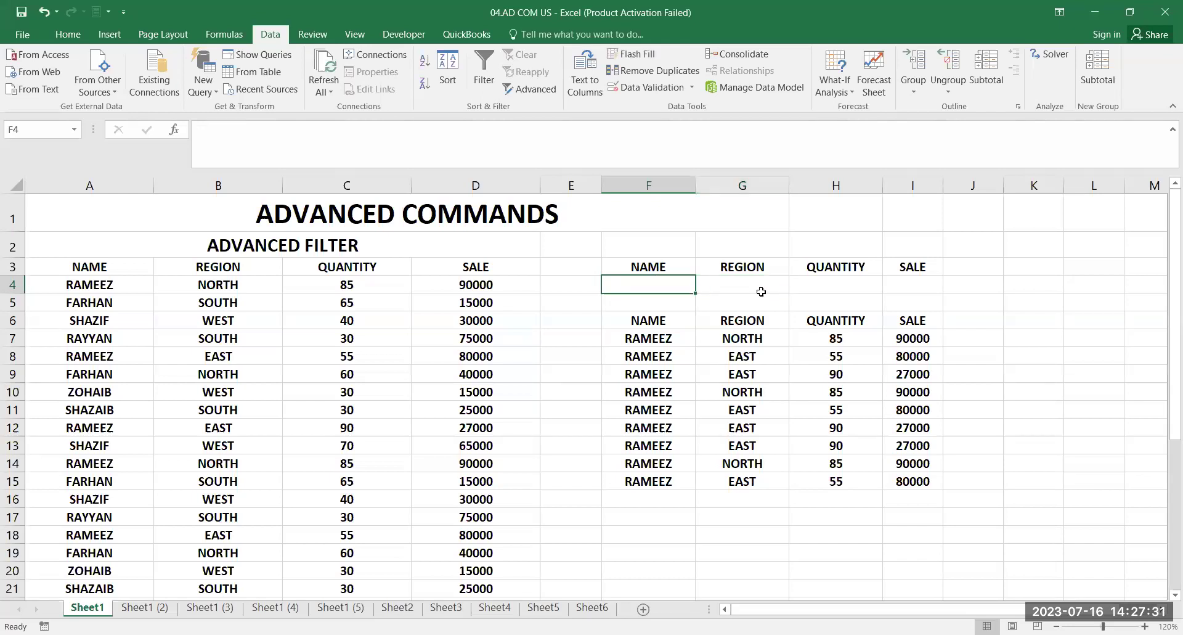
{"action": "left_click", "coordinate": [757, 287]}
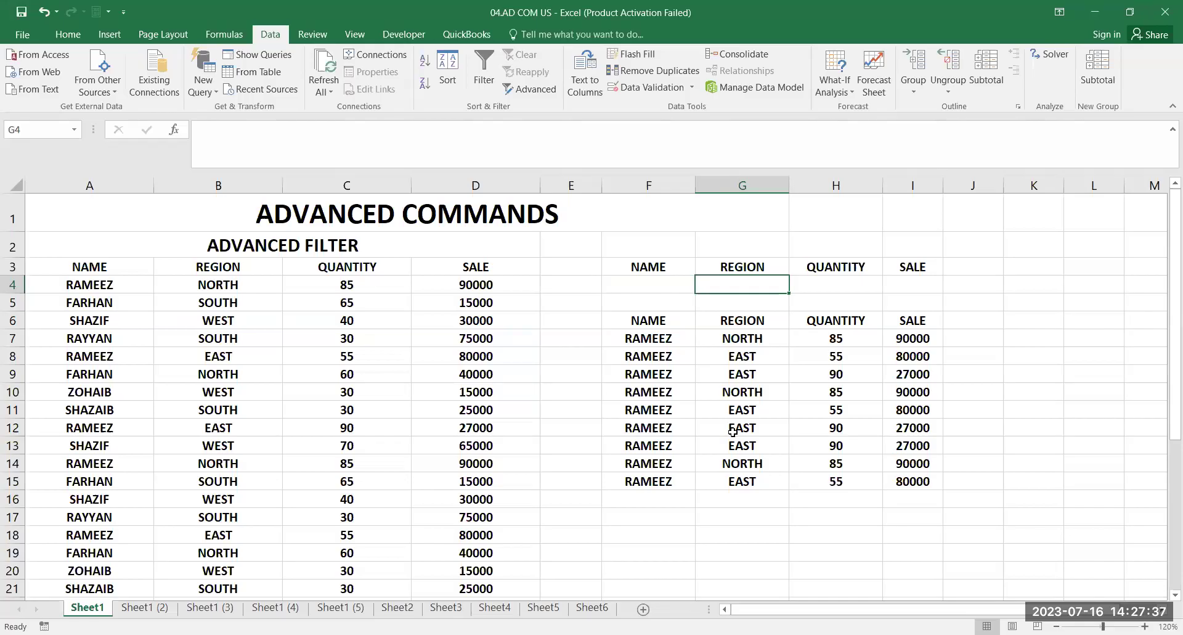
{"action": "type", "text": "SOUTH"}
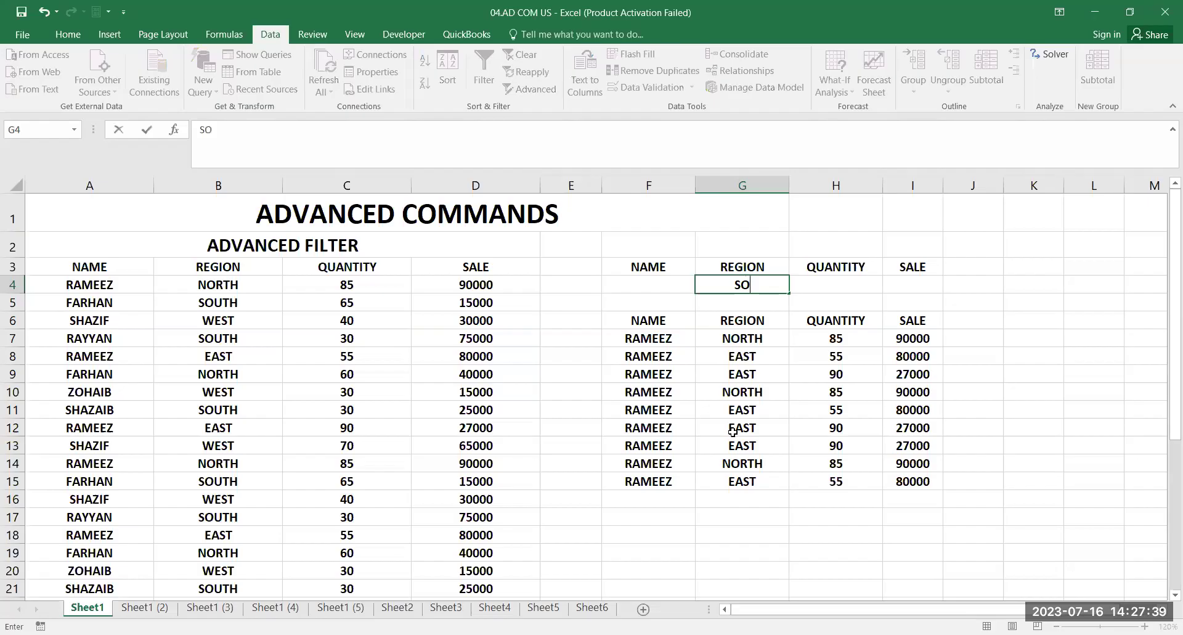
{"action": "key", "text": "Return"}
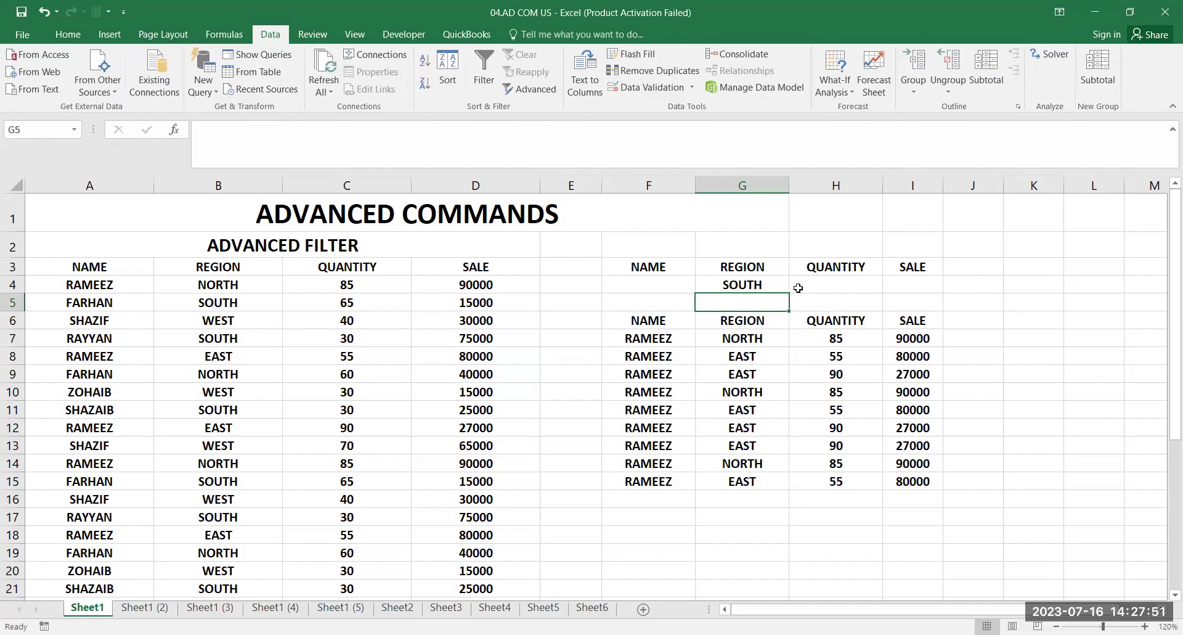
Select the whole sales table A3:D34 and open Advanced Filter with it as the list range
{"action": "left_click", "coordinate": [112, 267]}
{"action": "key", "text": "ctrl+shift+Right"}
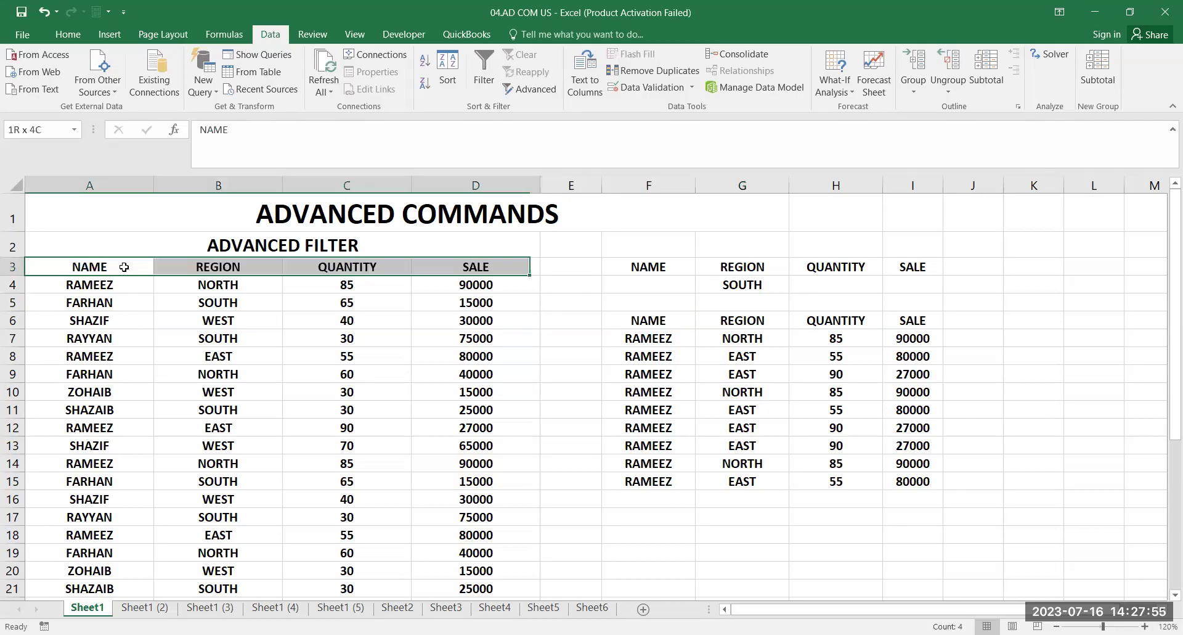
{"action": "key", "text": "ctrl+shift+Down"}
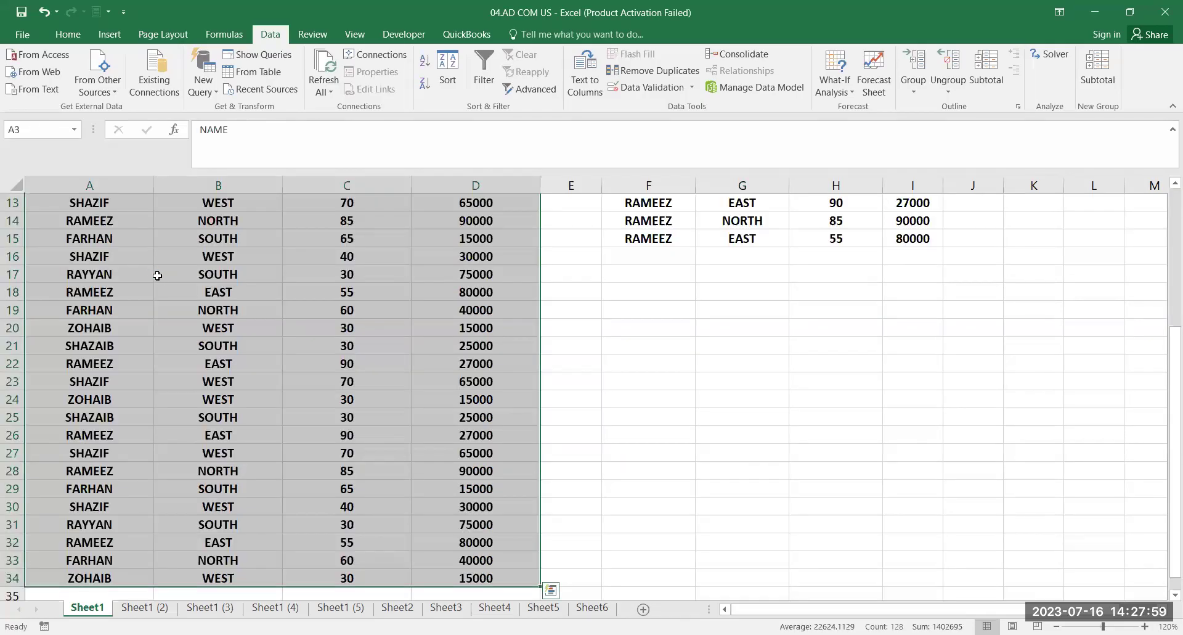
{"action": "scroll", "coordinate": [188, 291], "scroll_direction": "up", "scroll_amount": 4}
{"action": "scroll", "coordinate": [190, 292], "scroll_direction": "down", "scroll_amount": 2}
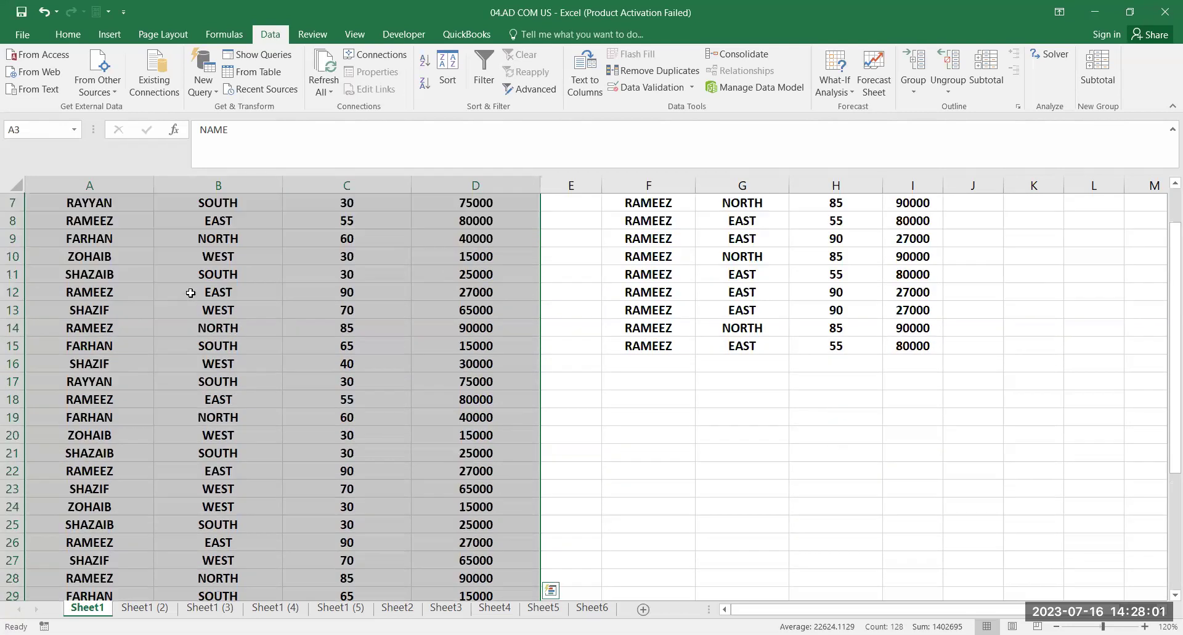
{"action": "scroll", "coordinate": [276, 14], "scroll_direction": "up", "scroll_amount": 2}
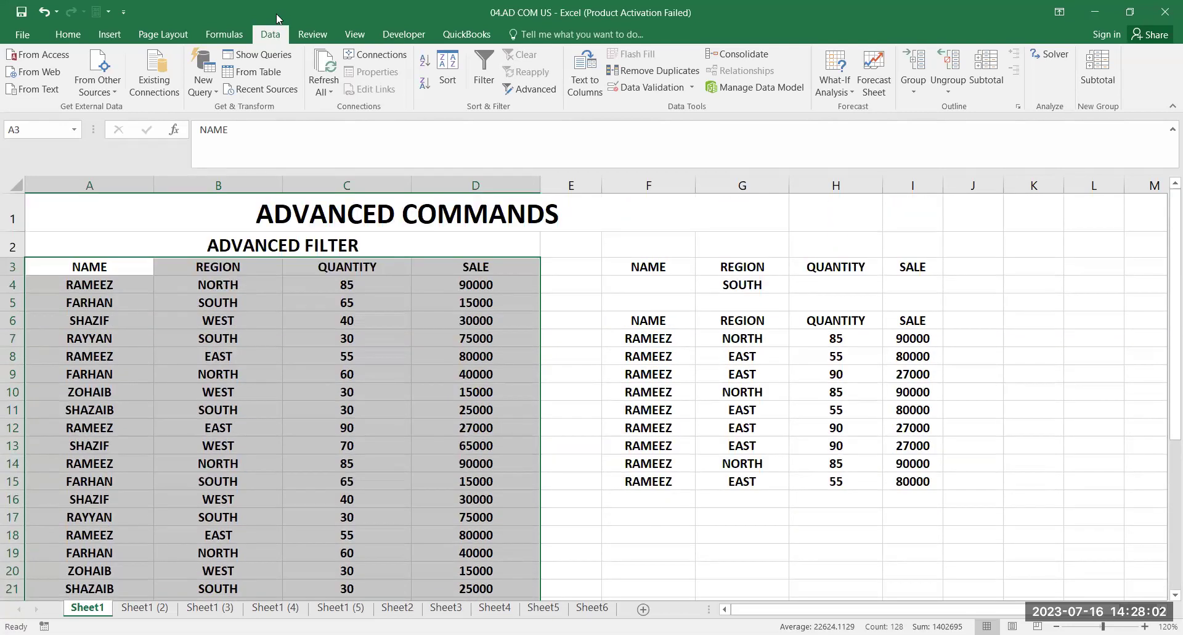
{"action": "left_click", "coordinate": [541, 94]}
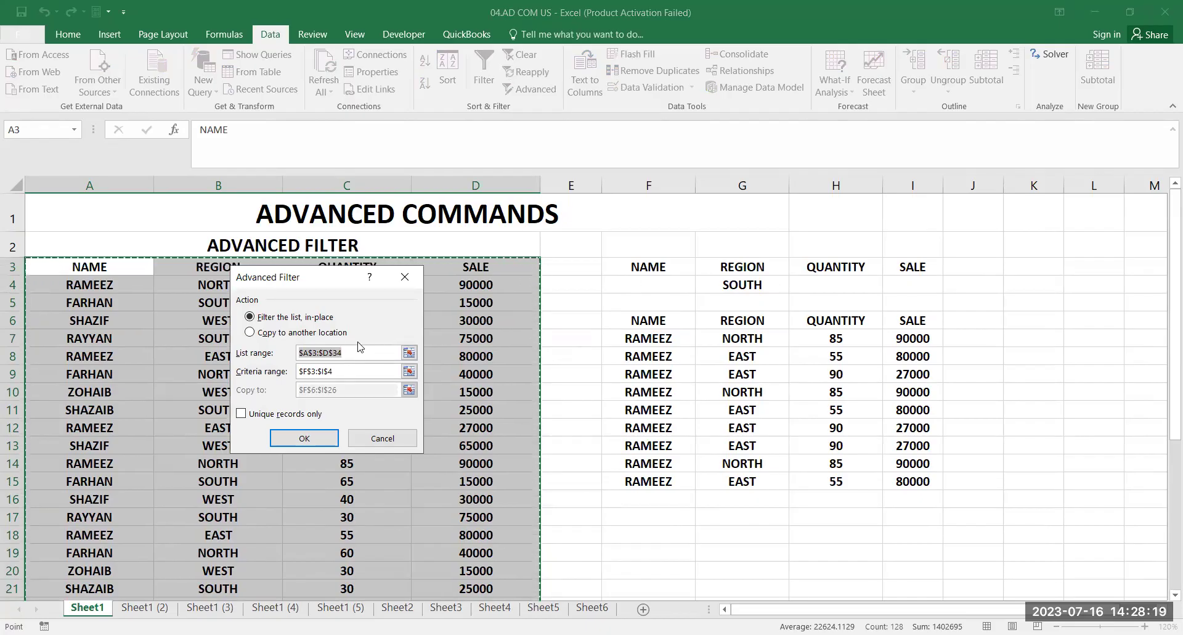
{"action": "left_click_drag", "start_coordinate": [355, 352], "coordinate": [278, 354]}
{"action": "left_click_drag", "start_coordinate": [367, 350], "coordinate": [247, 350]}
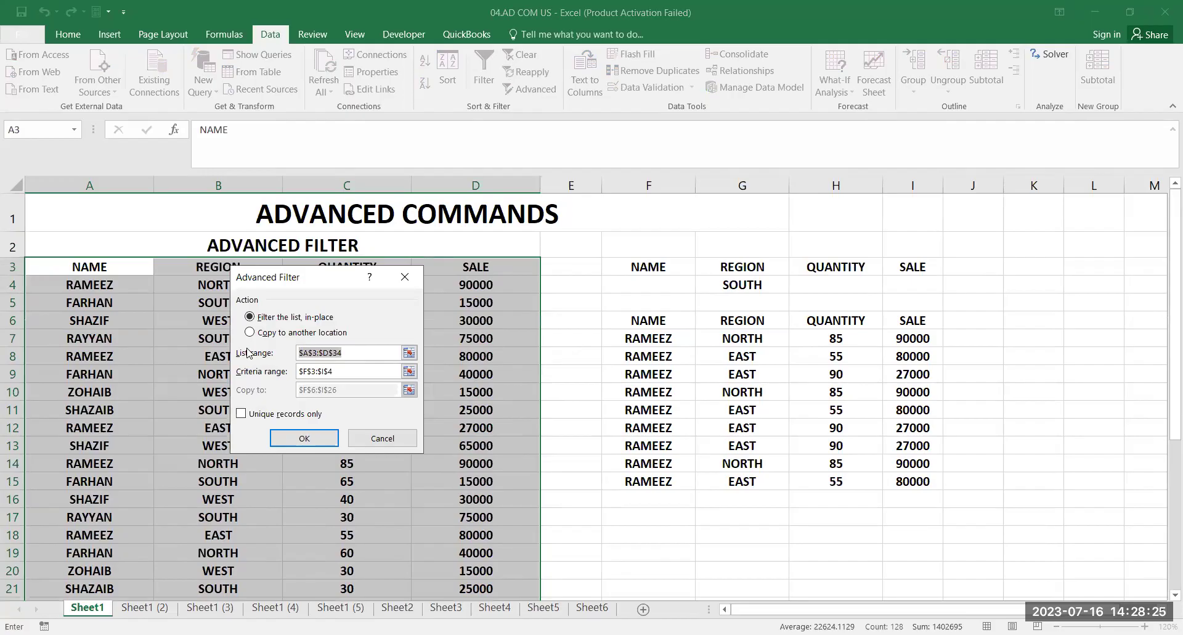
Set the Advanced Filter criteria range to the headers and criterion row in F3:I4
{"action": "left_click", "coordinate": [361, 373]}
{"action": "left_click", "coordinate": [665, 268]}
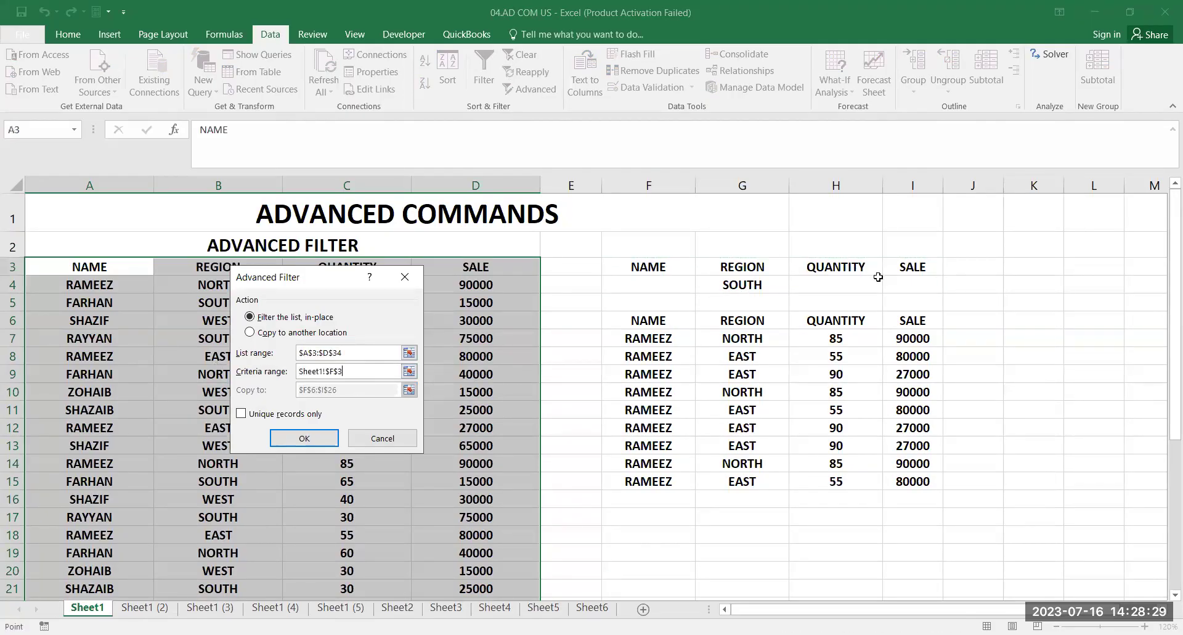
{"action": "left_click_drag", "start_coordinate": [665, 268], "coordinate": [878, 277]}
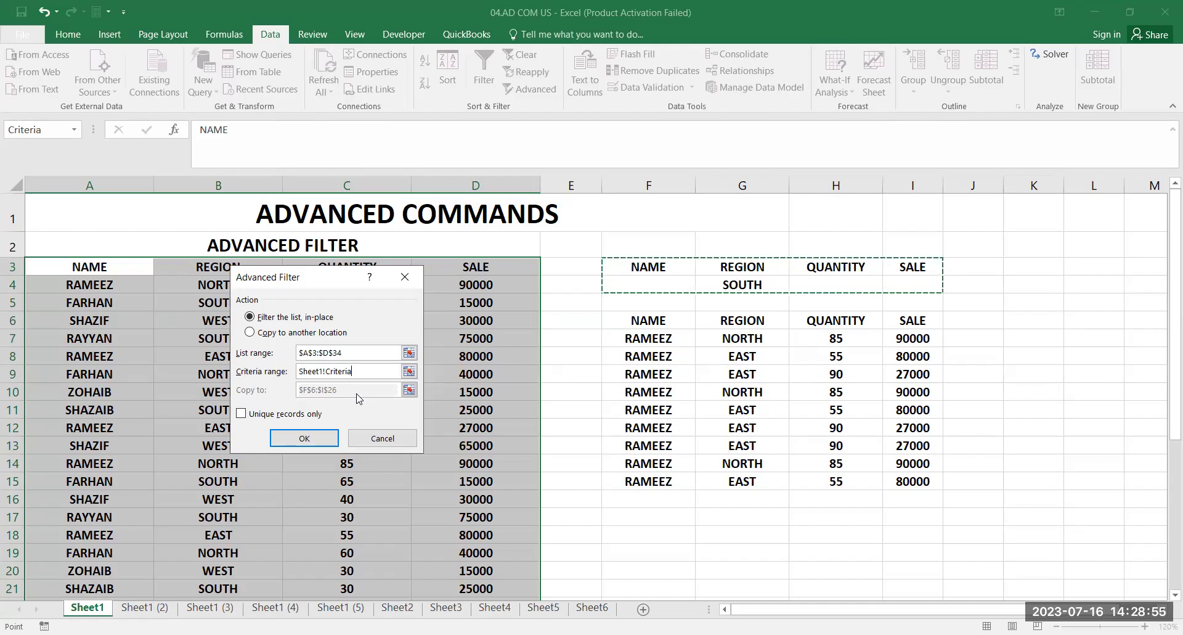
Choose Copy to another location with F6:I25 as the destination, and run the Advanced Filter
{"action": "left_click", "coordinate": [297, 333]}
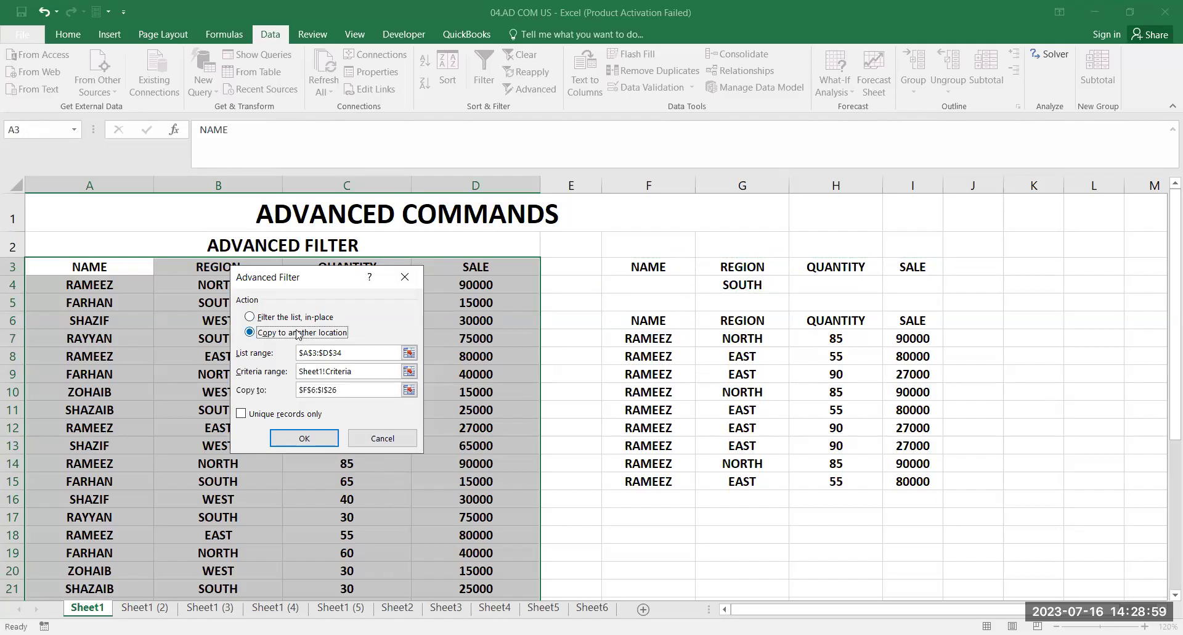
{"action": "left_click", "coordinate": [359, 389]}
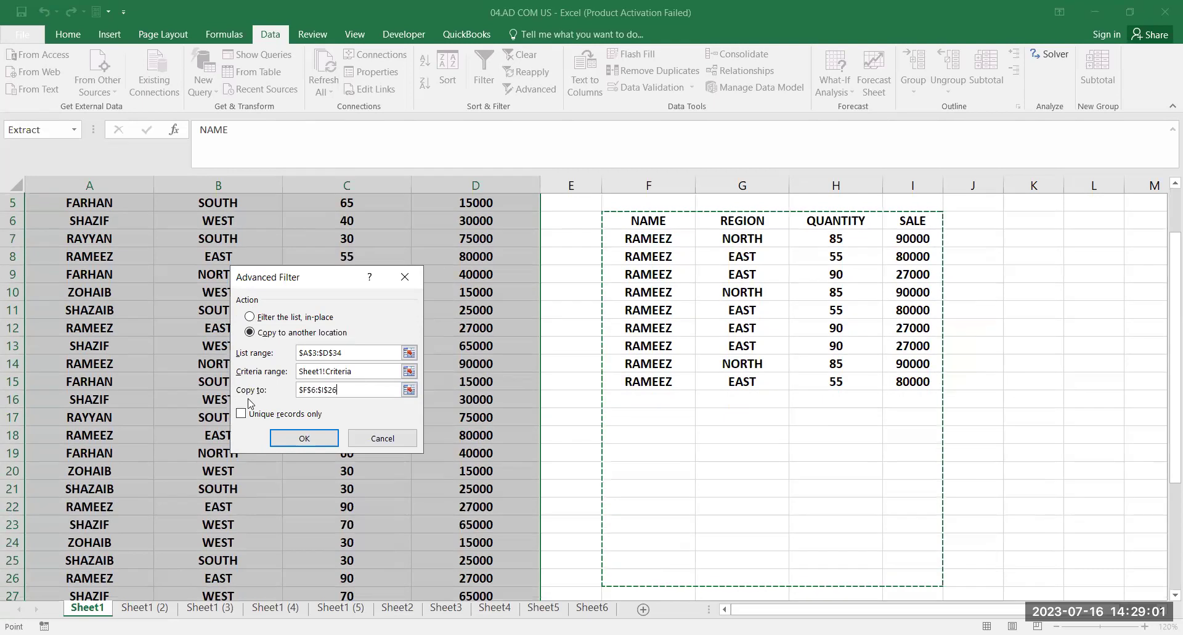
{"action": "left_click_drag", "start_coordinate": [340, 390], "coordinate": [257, 394]}
{"action": "key", "text": "BackSpace"}
{"action": "left_click", "coordinate": [648, 324]}
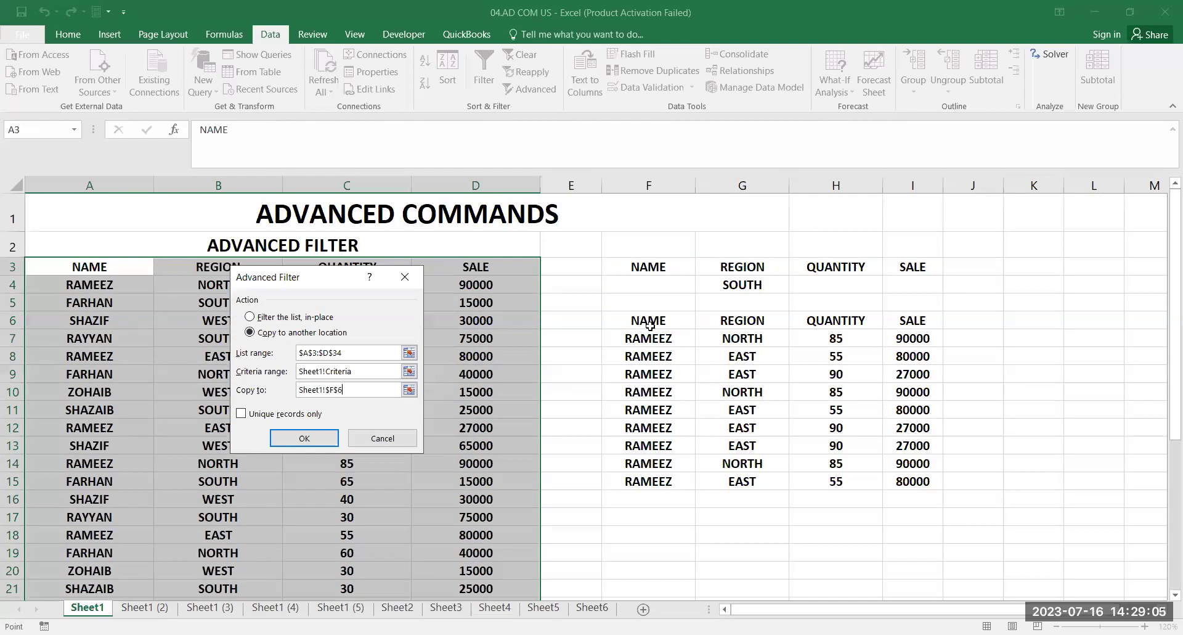
{"action": "left_click_drag", "start_coordinate": [895, 600], "coordinate": [880, 563]}
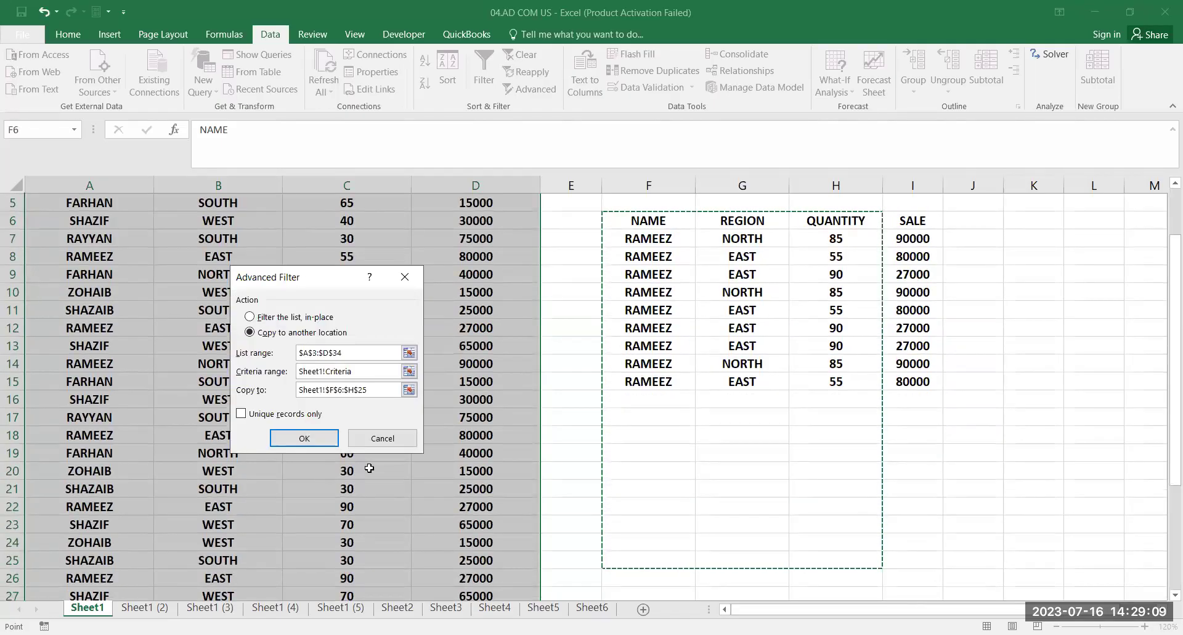
{"action": "key", "text": "shift+Right"}
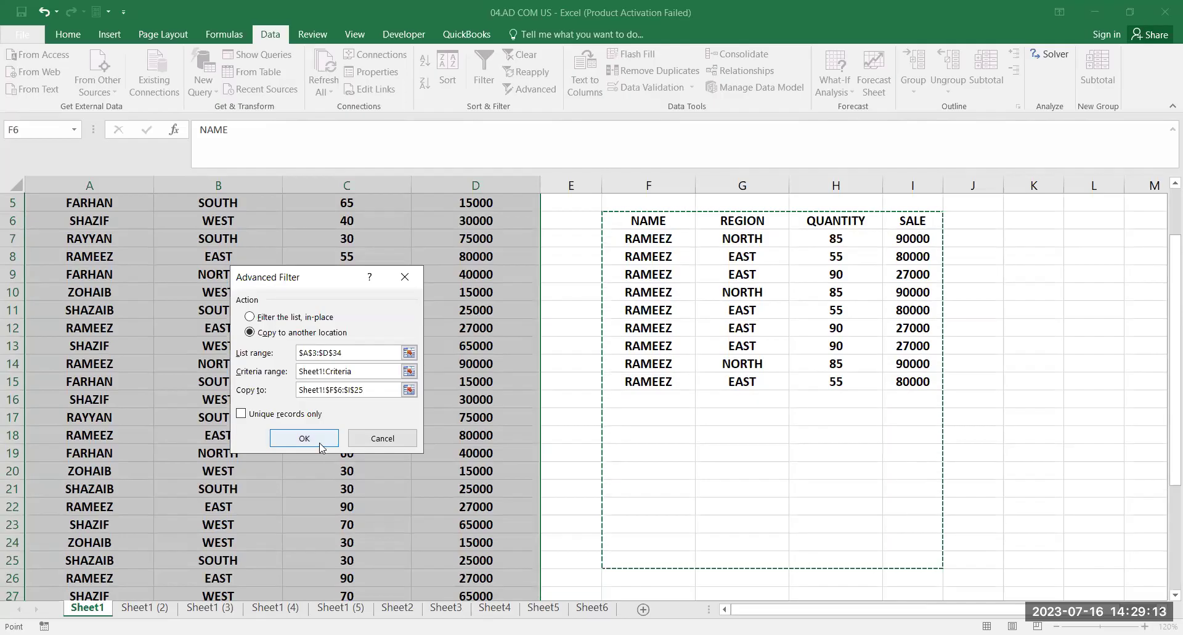
{"action": "left_click", "coordinate": [320, 444]}
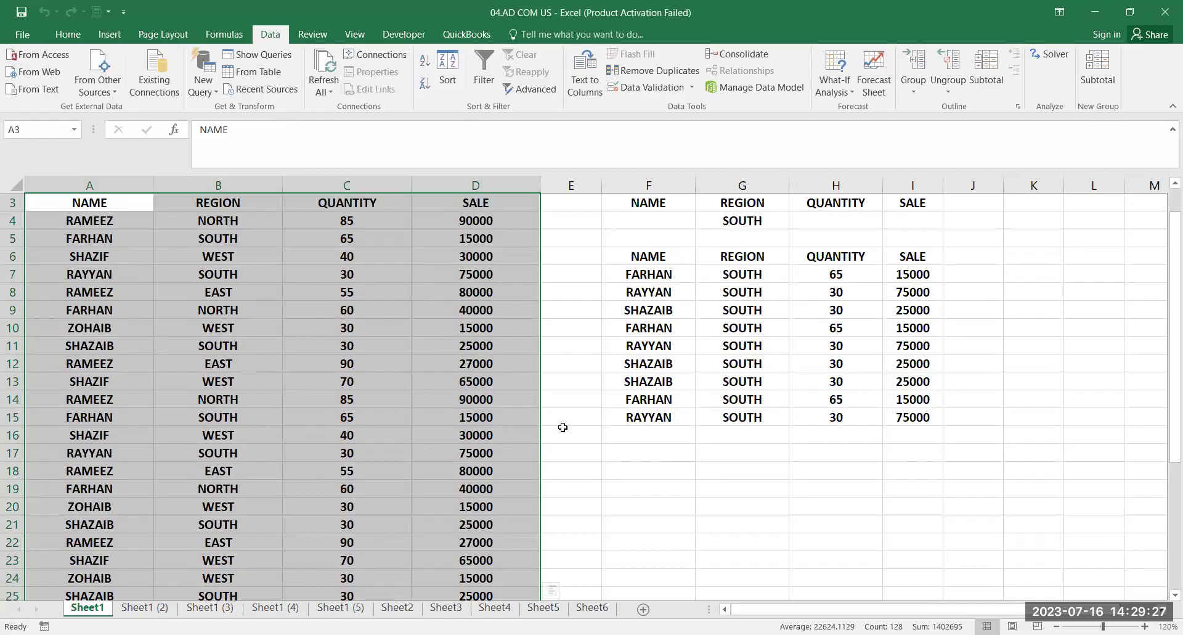
{"action": "scroll", "coordinate": [539, 390], "scroll_direction": "up", "scroll_amount": 1}
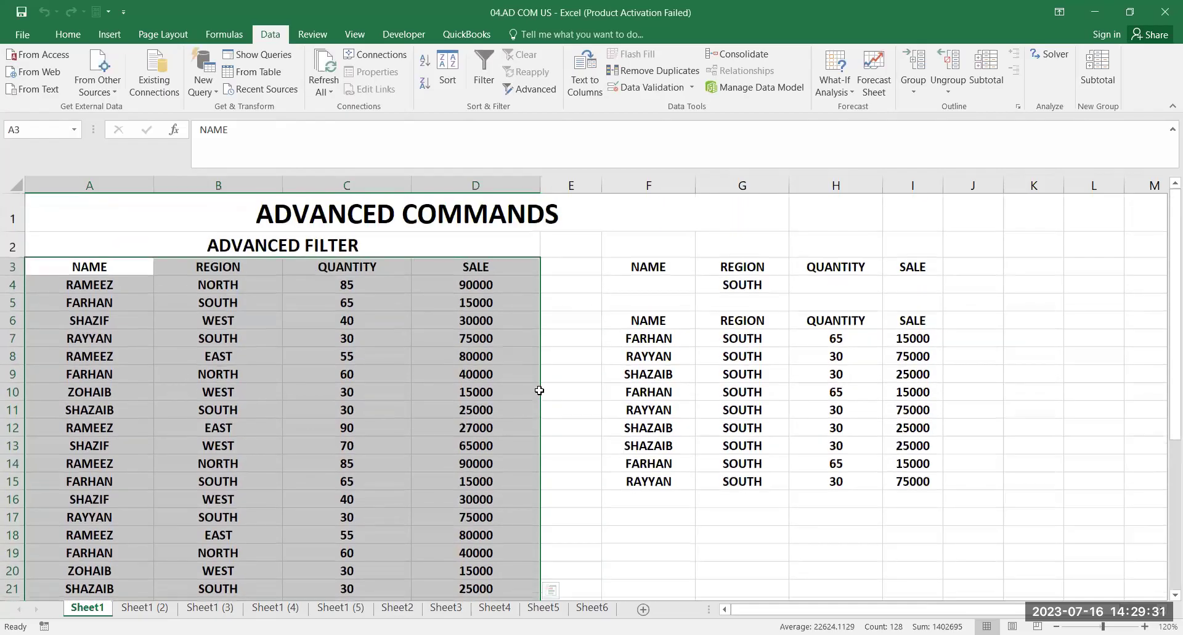
{"action": "left_click", "coordinate": [571, 427]}
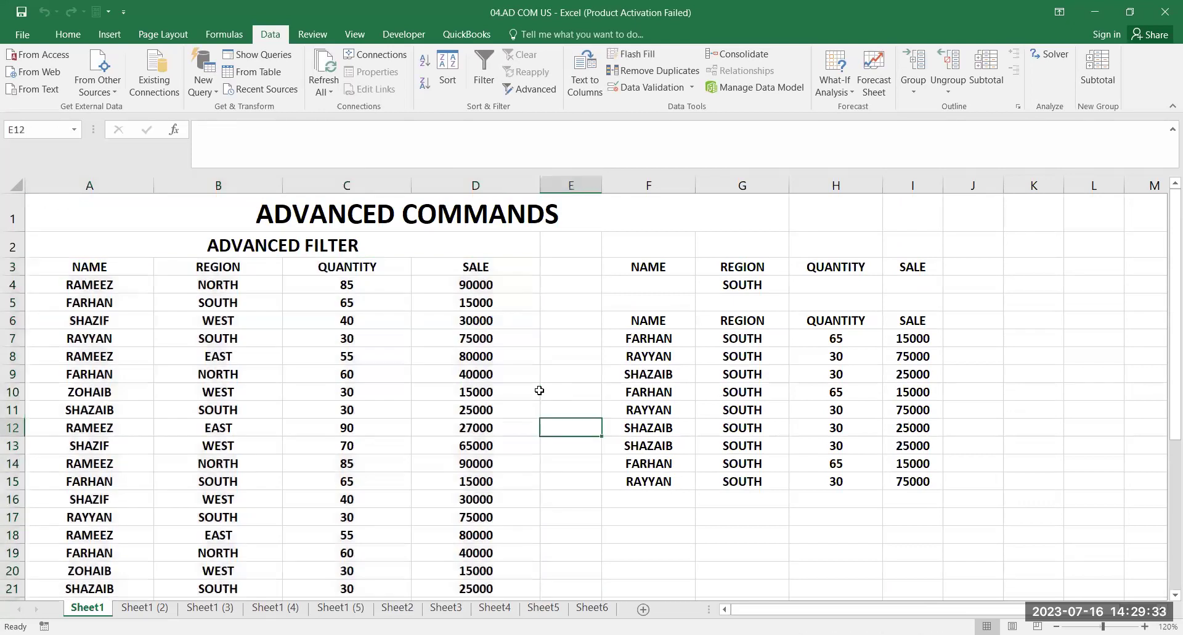
Switch to Sheet1 (2) and enter the heading CONDITIONAL FORMATING SIMPLE in A2 above the sales table
{"action": "key", "text": "ctrl+Page_Down"}
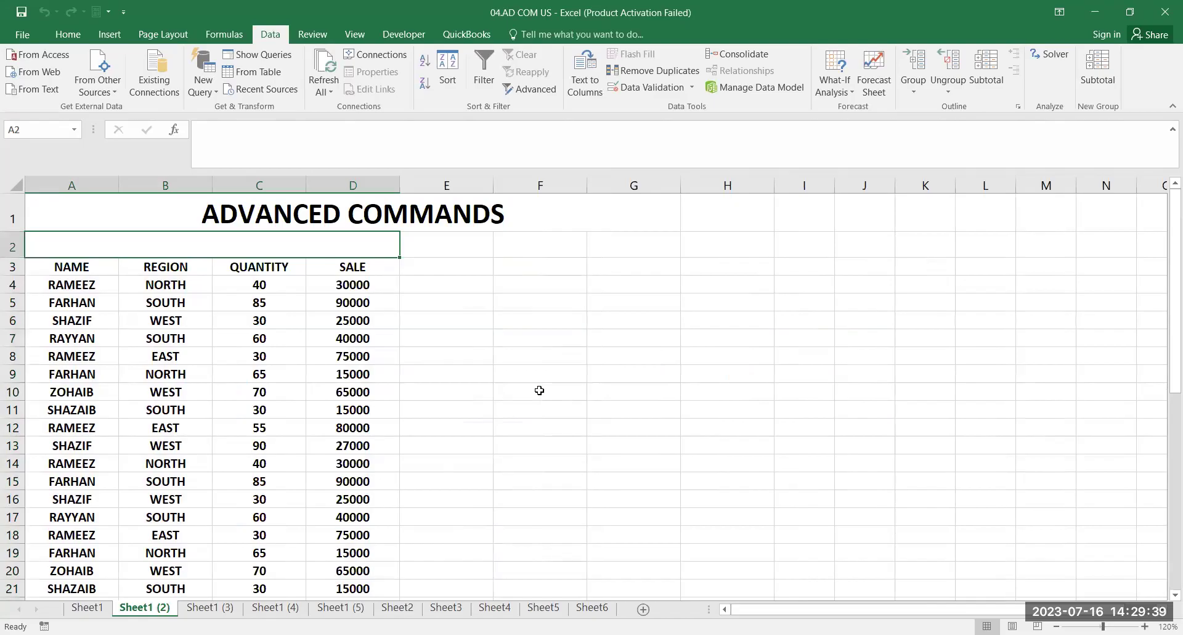
{"action": "type", "text": "CONDIT"}
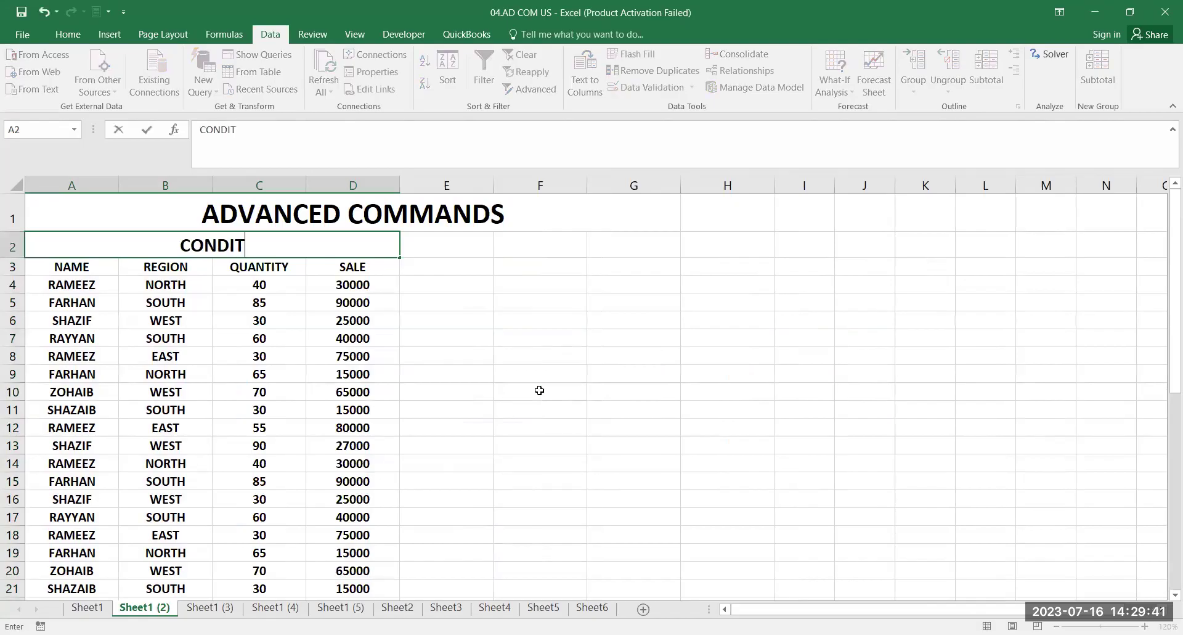
{"action": "type", "text": "IONA"}
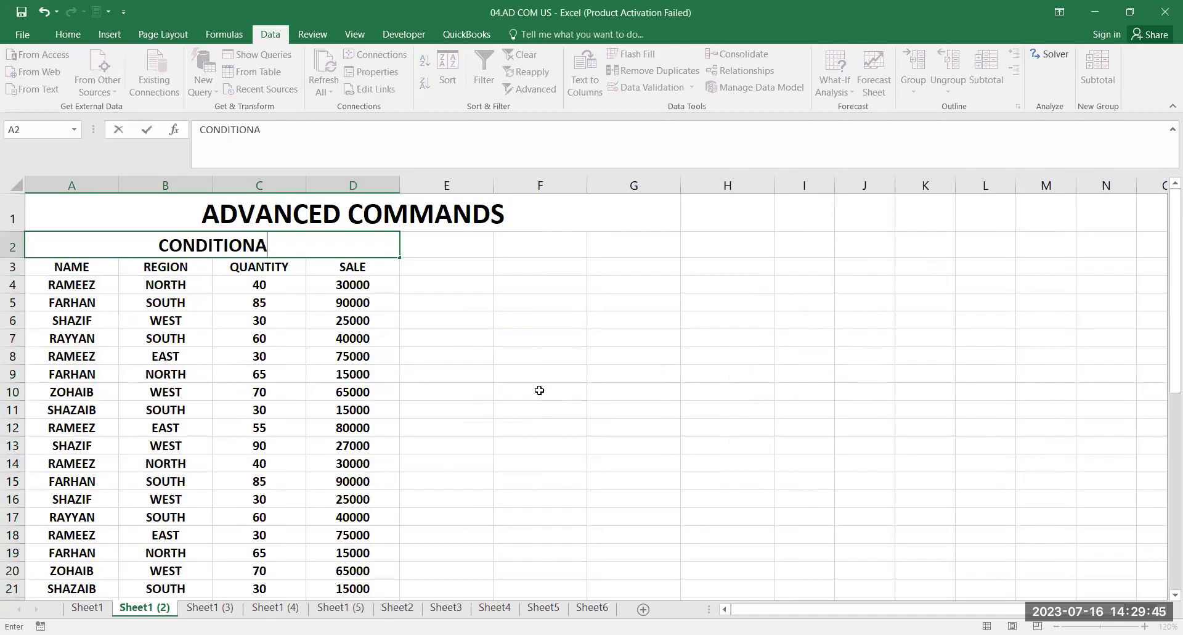
{"action": "type", "text": "L FORMA"}
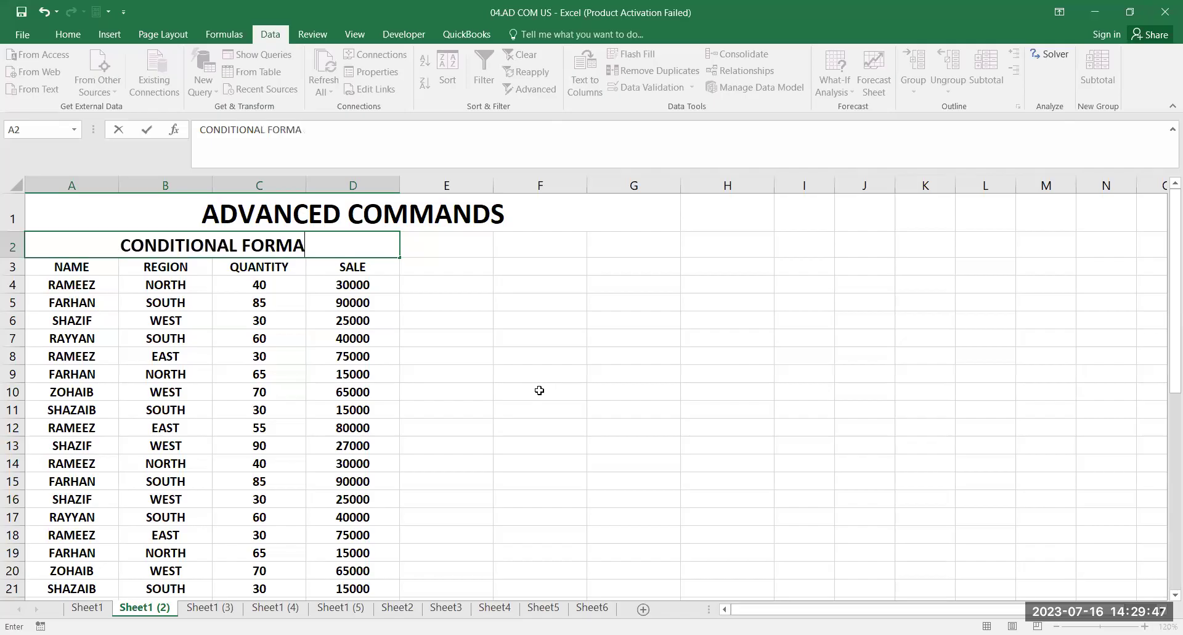
{"action": "type", "text": "TING SIMPLE"}
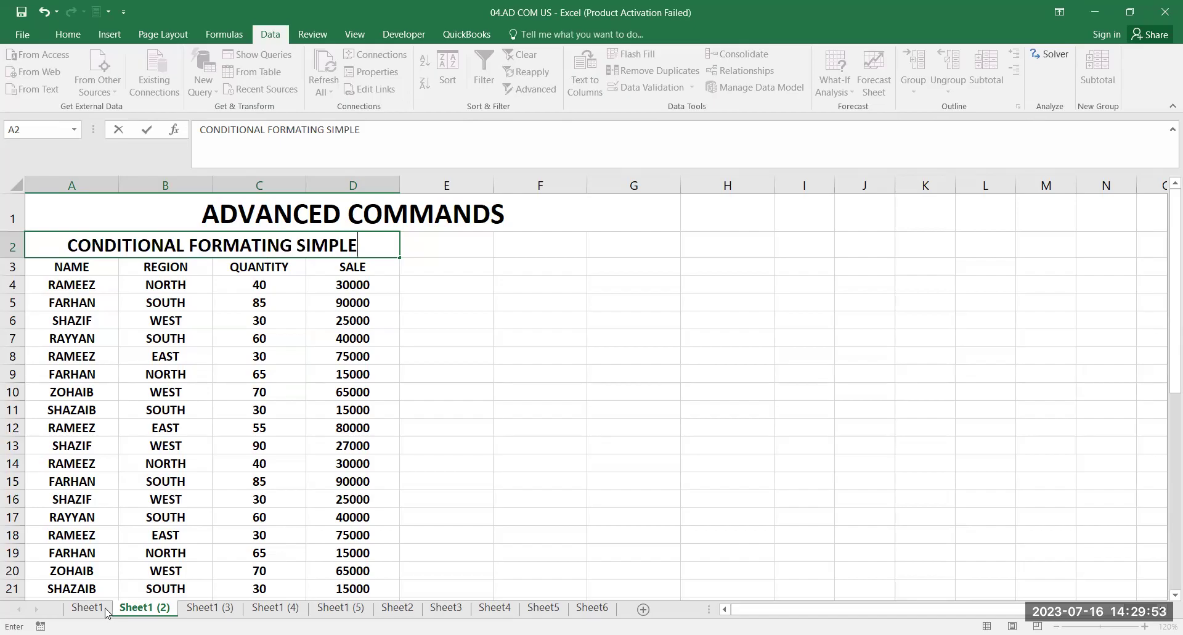
{"action": "key", "text": "Return"}
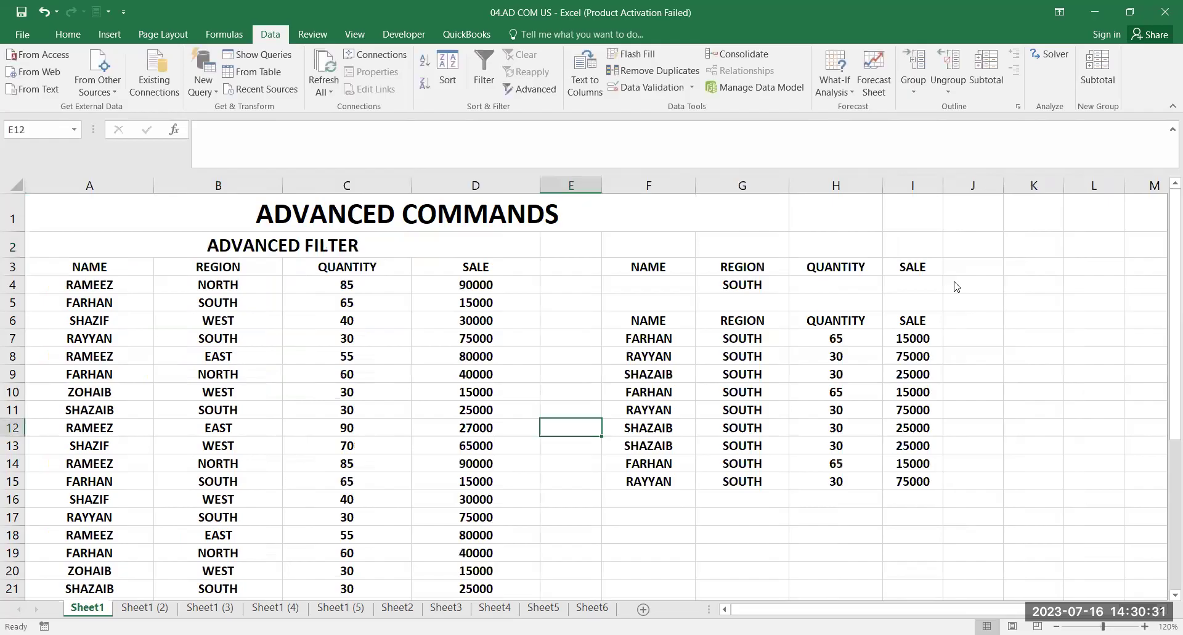
Clear the SOUTH criterion under REGION in G4 of Sheet1
{"action": "key", "text": "ctrl+z"}
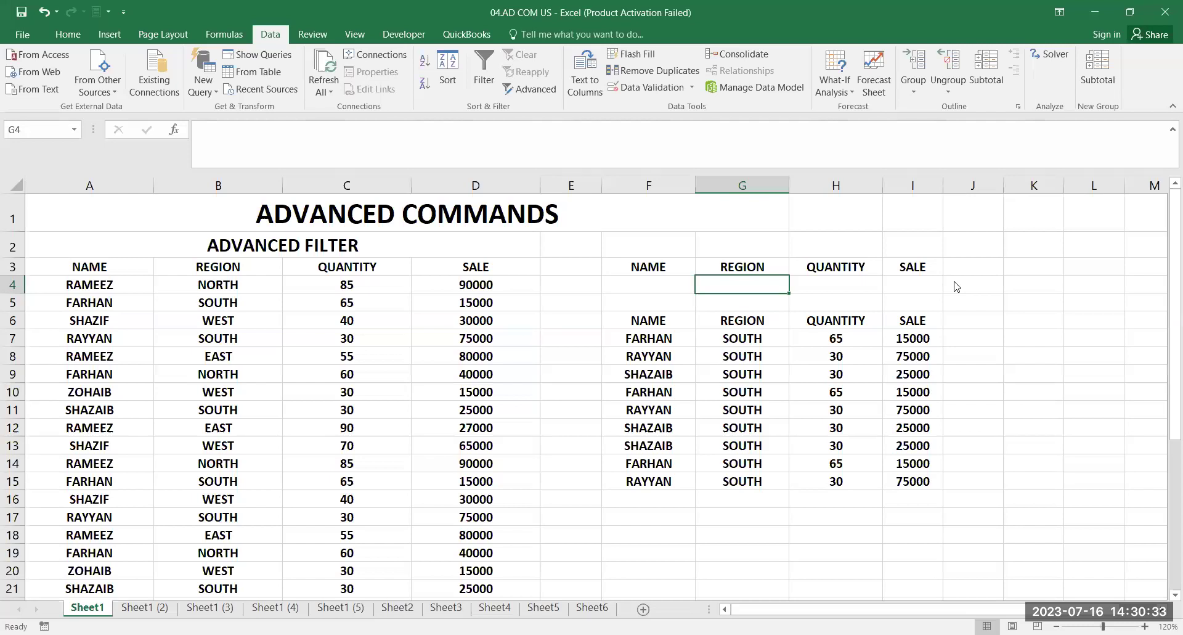
Enter the criterion >70000 under SALE in I4 of the criteria block
{"action": "key", "text": "Right"}
{"action": "key", "text": "Right"}
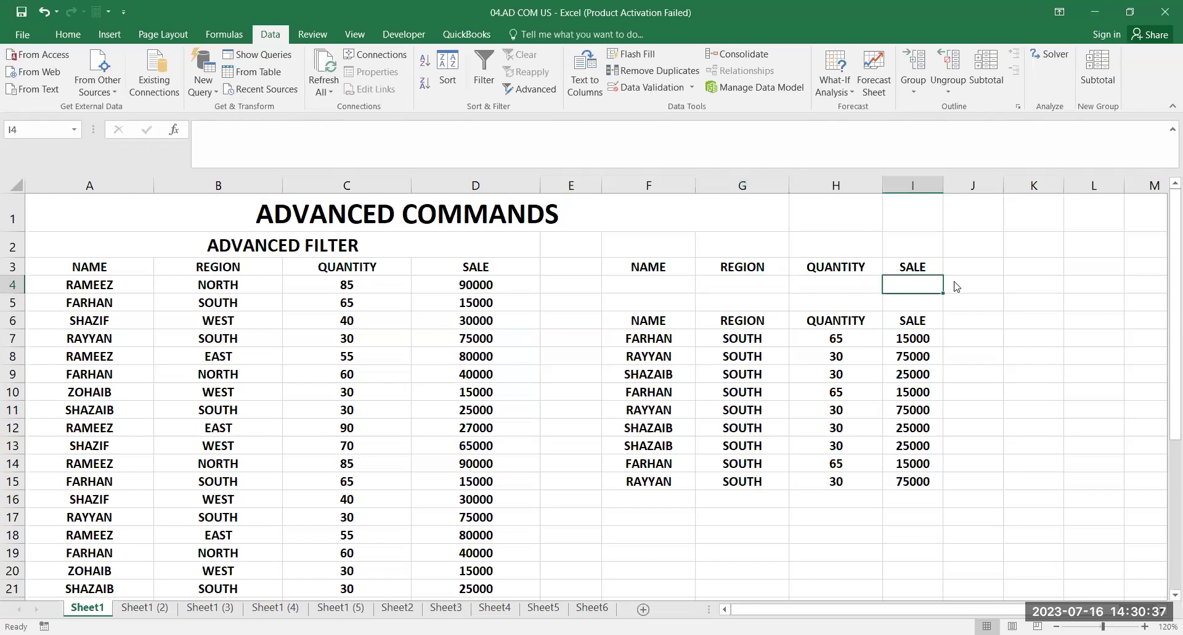
{"action": "type", "text": ">70000"}
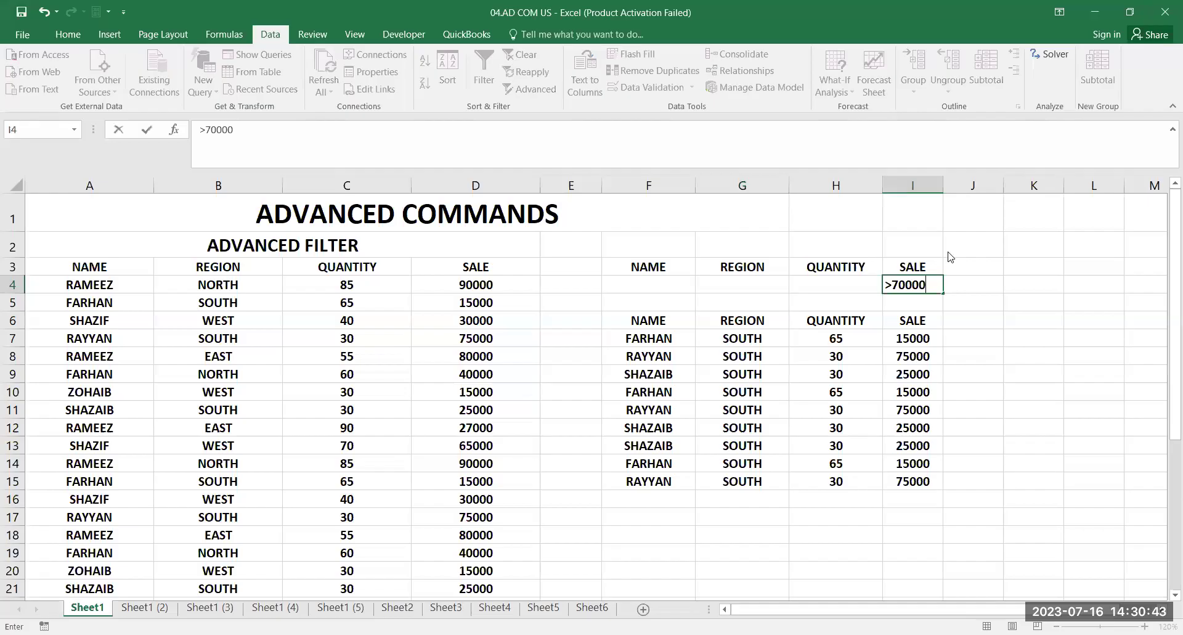
{"action": "key", "text": "Return"}
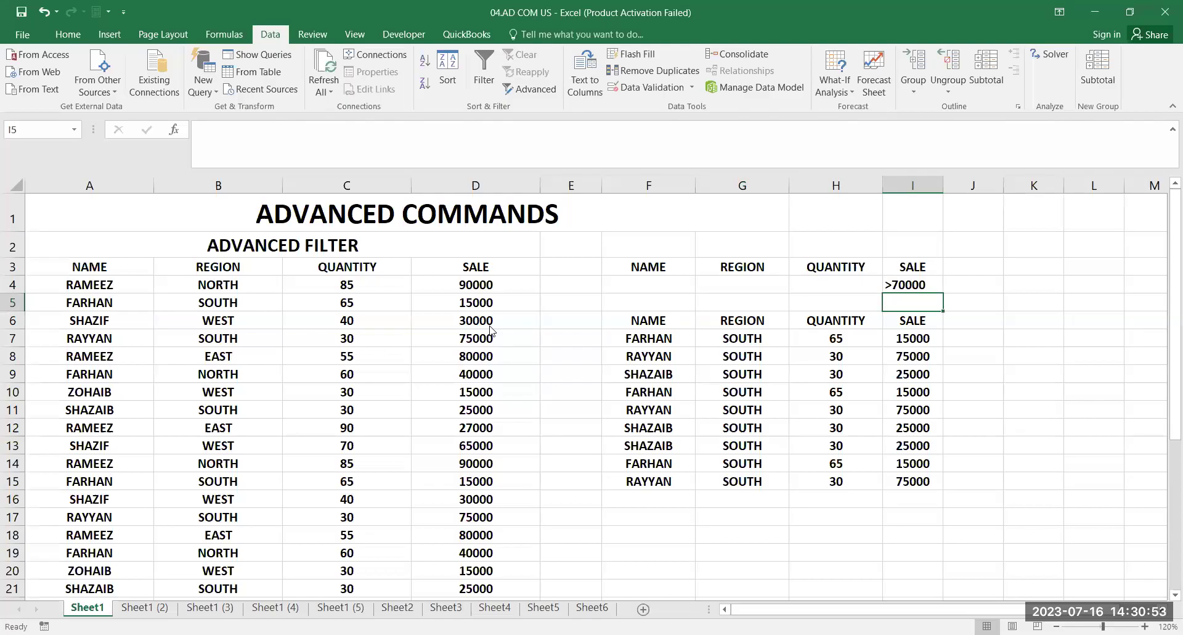
{"action": "left_click", "coordinate": [542, 311]}
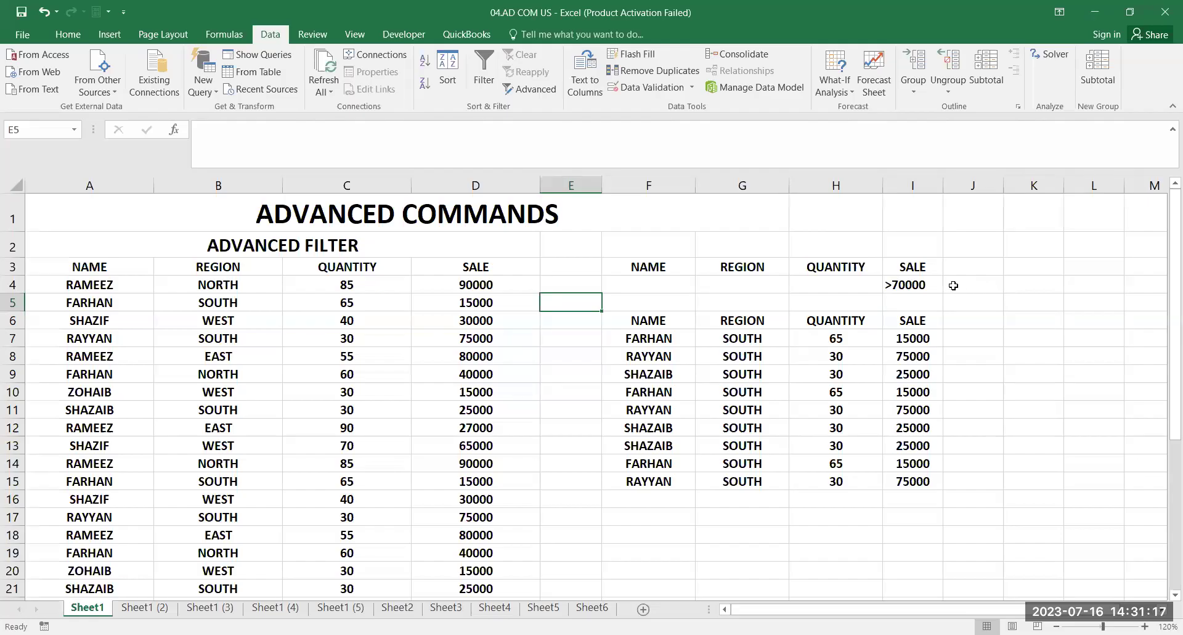
Select the whole sales table A3:D34 with its headers and open the Advanced Filter with it as the list range
{"action": "left_click", "coordinate": [132, 266]}
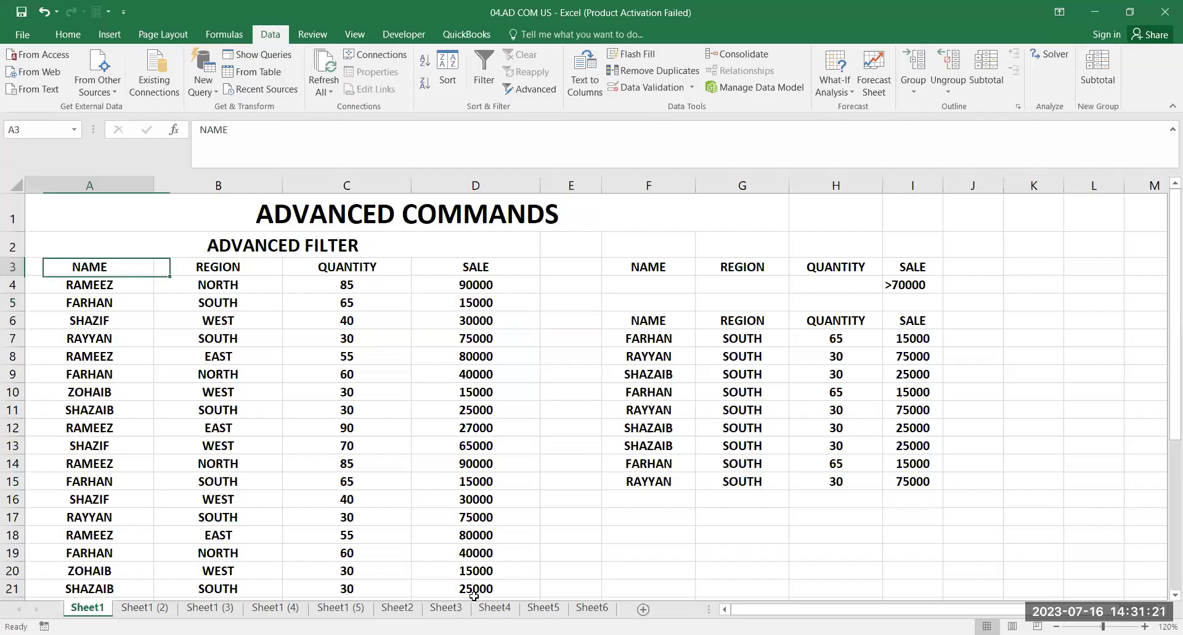
{"action": "left_click_drag", "start_coordinate": [132, 266], "coordinate": [395, 434]}
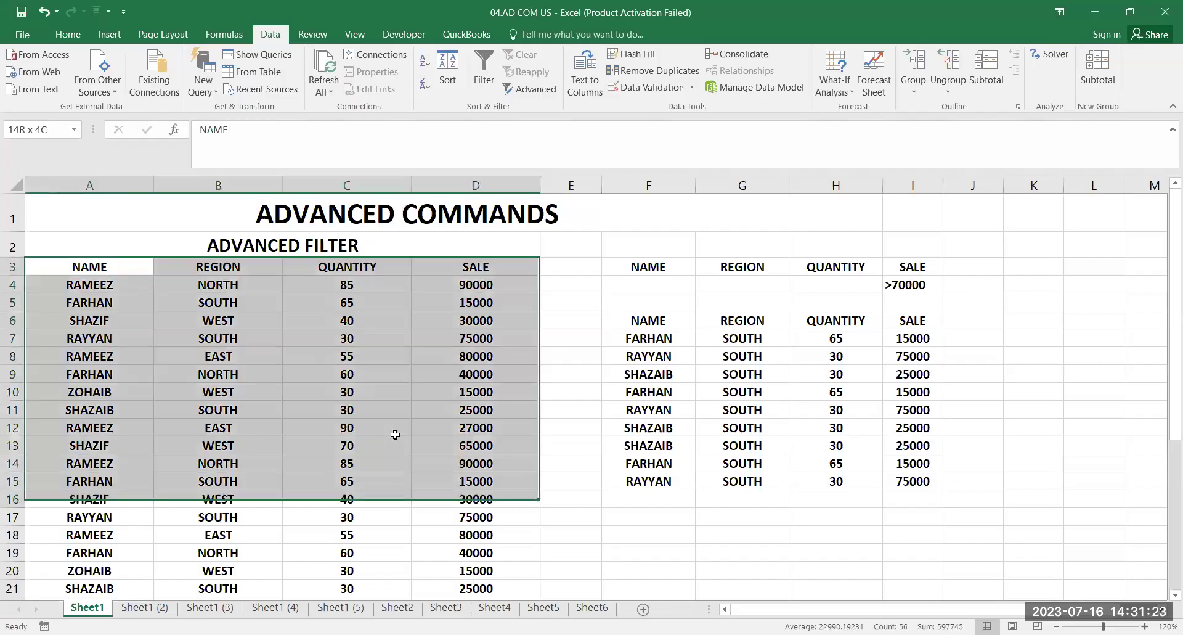
{"action": "key", "text": "shift+Down"}
{"action": "key", "text": "shift+Down"}
{"action": "key", "text": "shift+Down"}
{"action": "key", "text": "shift+Down"}
{"action": "key", "text": "shift+Down"}
{"action": "key", "text": "shift+Down"}
{"action": "key", "text": "shift+Down"}
{"action": "key", "text": "shift+Down"}
{"action": "key", "text": "shift+Down"}
{"action": "key", "text": "shift+Down"}
{"action": "key", "text": "shift+Down"}
{"action": "key", "text": "shift+Down"}
{"action": "key", "text": "shift+Down"}
{"action": "key", "text": "shift+Down"}
{"action": "key", "text": "shift+Down"}
{"action": "key", "text": "shift+Down"}
{"action": "key", "text": "shift+Down"}
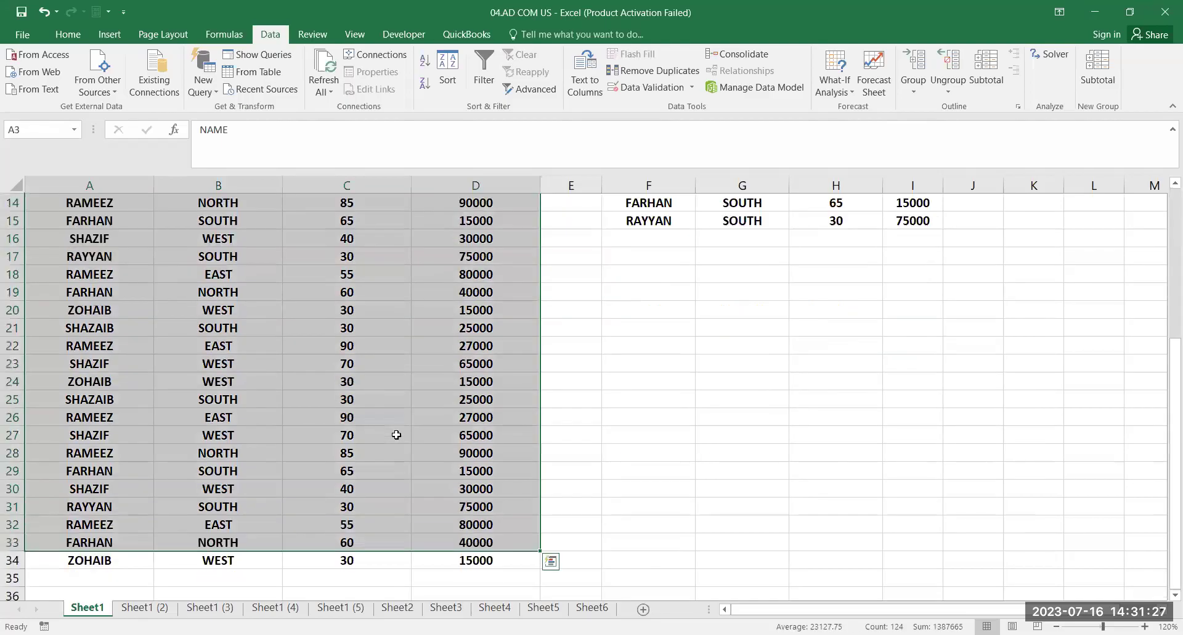
{"action": "key", "text": "shift+Down"}
{"action": "scroll", "coordinate": [396, 434], "scroll_direction": "up", "scroll_amount": 5}
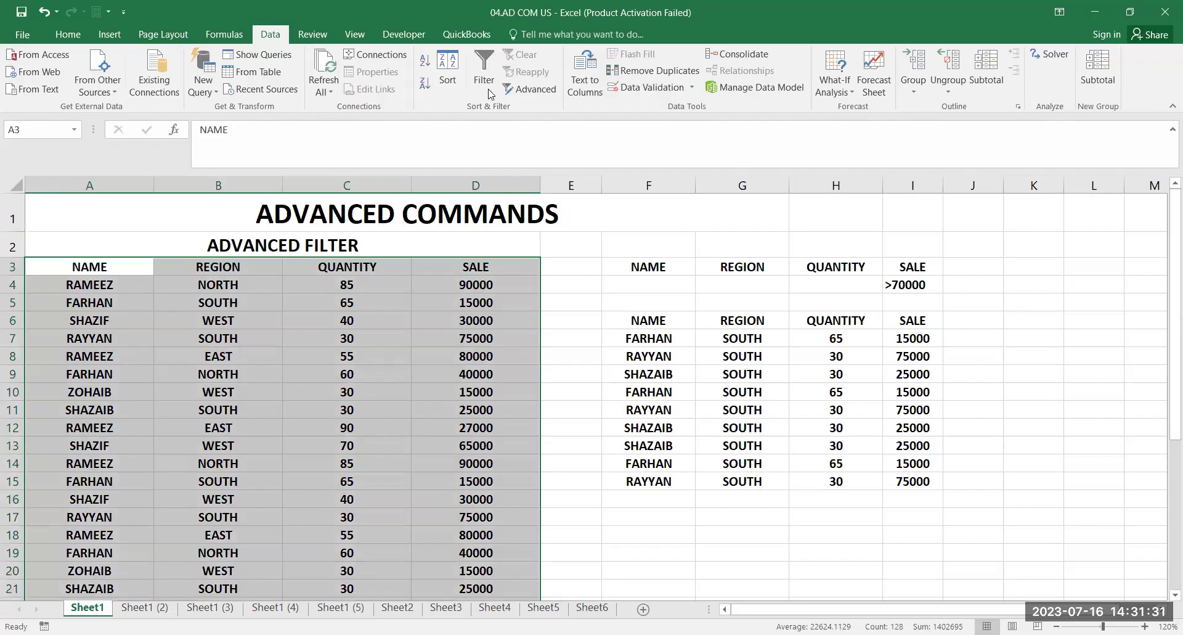
{"action": "left_click", "coordinate": [536, 93]}
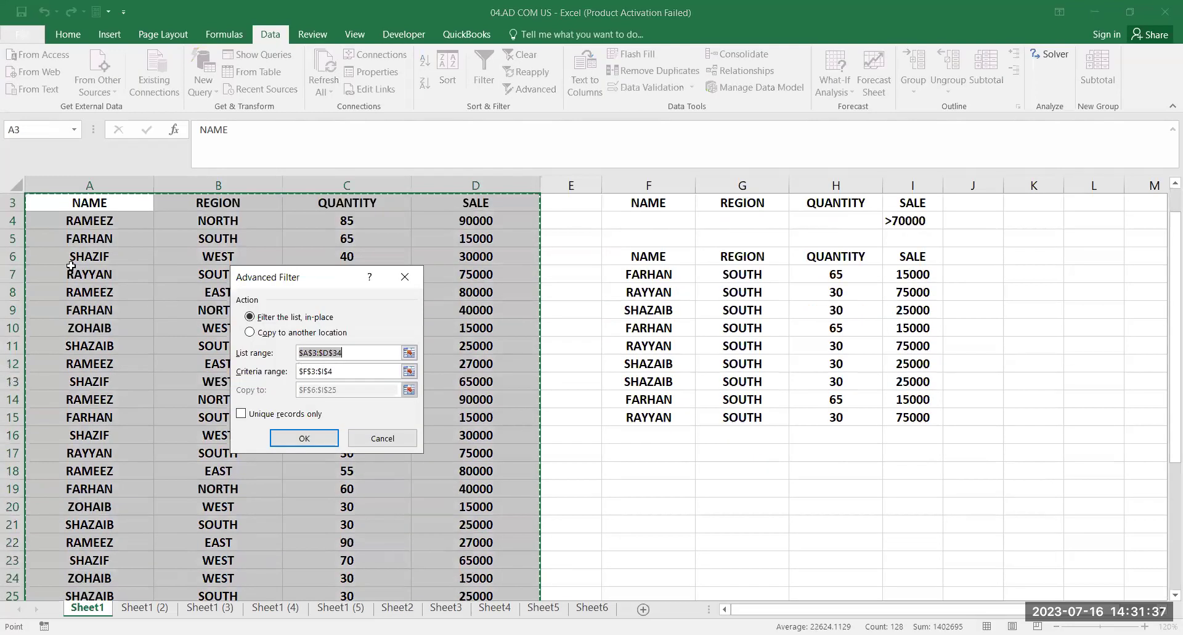
{"action": "scroll", "coordinate": [61, 302], "scroll_direction": "up", "scroll_amount": 1}
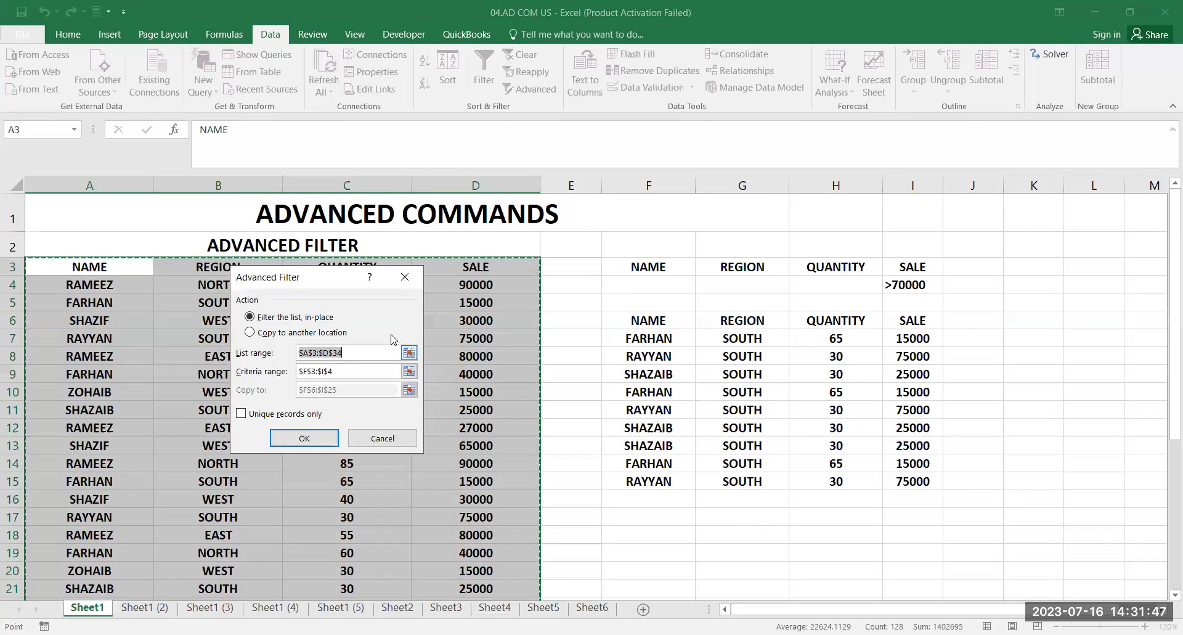
Set the Advanced Filter criteria range to F3:I4, covering the headers and the sale criterion
{"action": "left_click", "coordinate": [309, 371]}
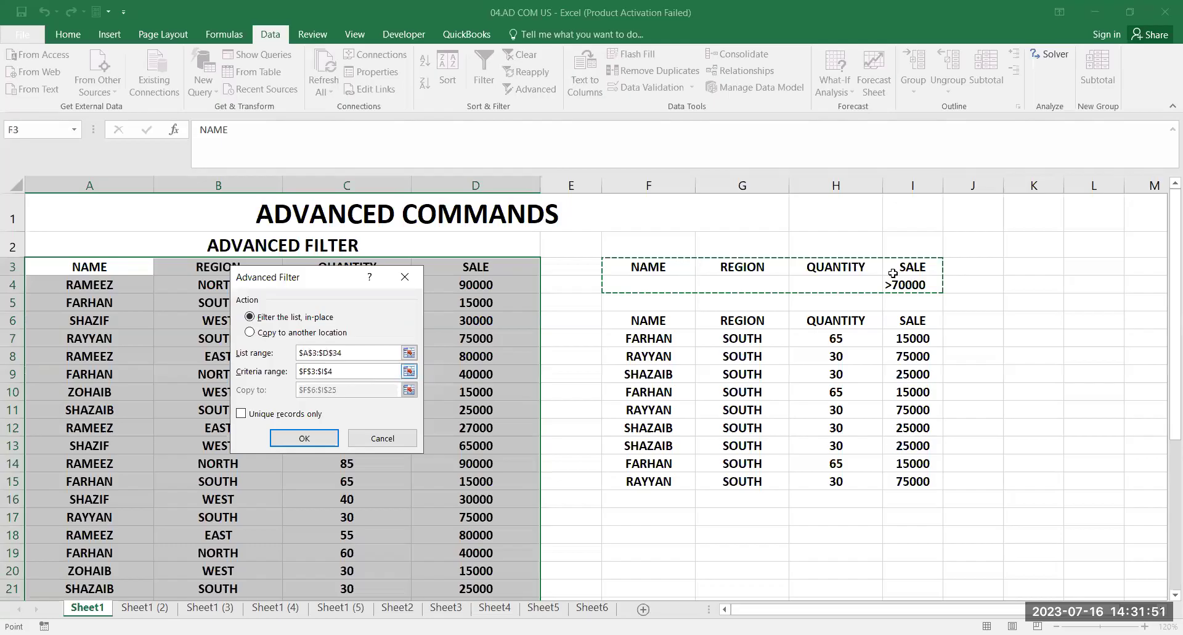
{"action": "left_click_drag", "start_coordinate": [892, 273], "coordinate": [919, 284]}
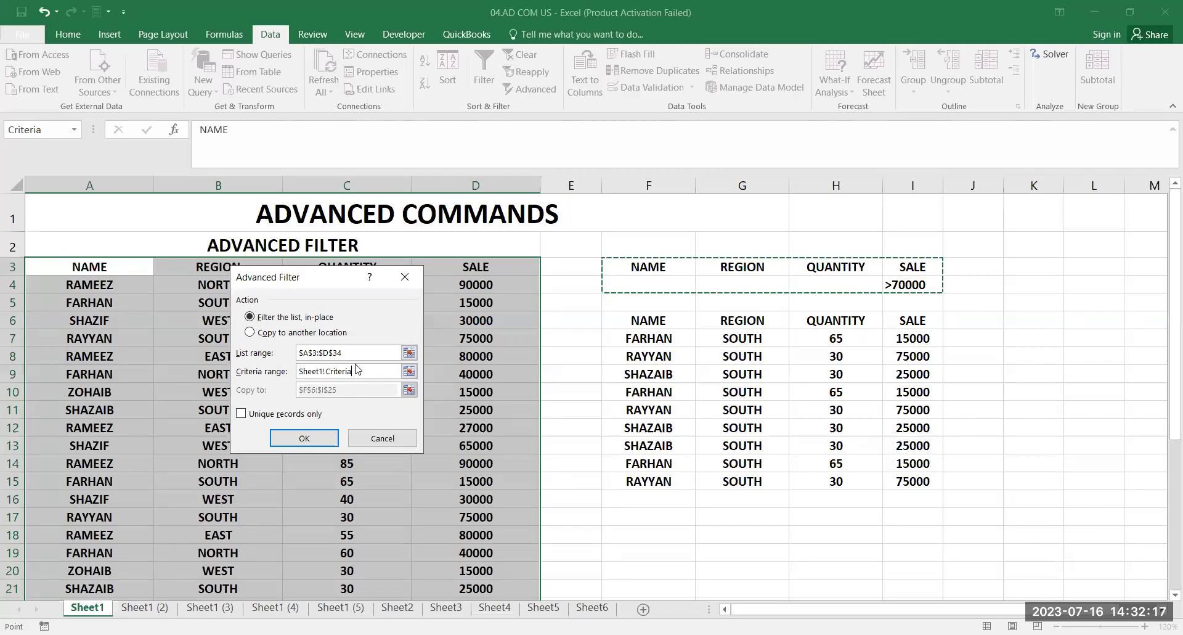
{"action": "left_click_drag", "start_coordinate": [387, 368], "coordinate": [273, 396]}
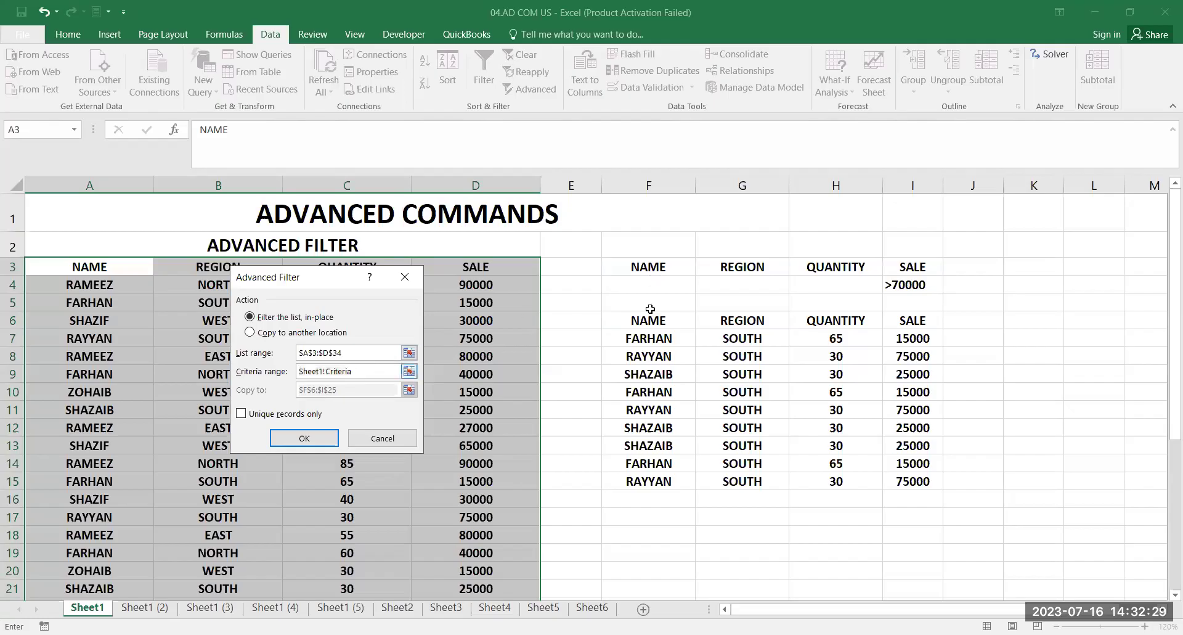
{"action": "left_click", "coordinate": [642, 269]}
{"action": "left_click", "coordinate": [910, 283], "text": "shift"}
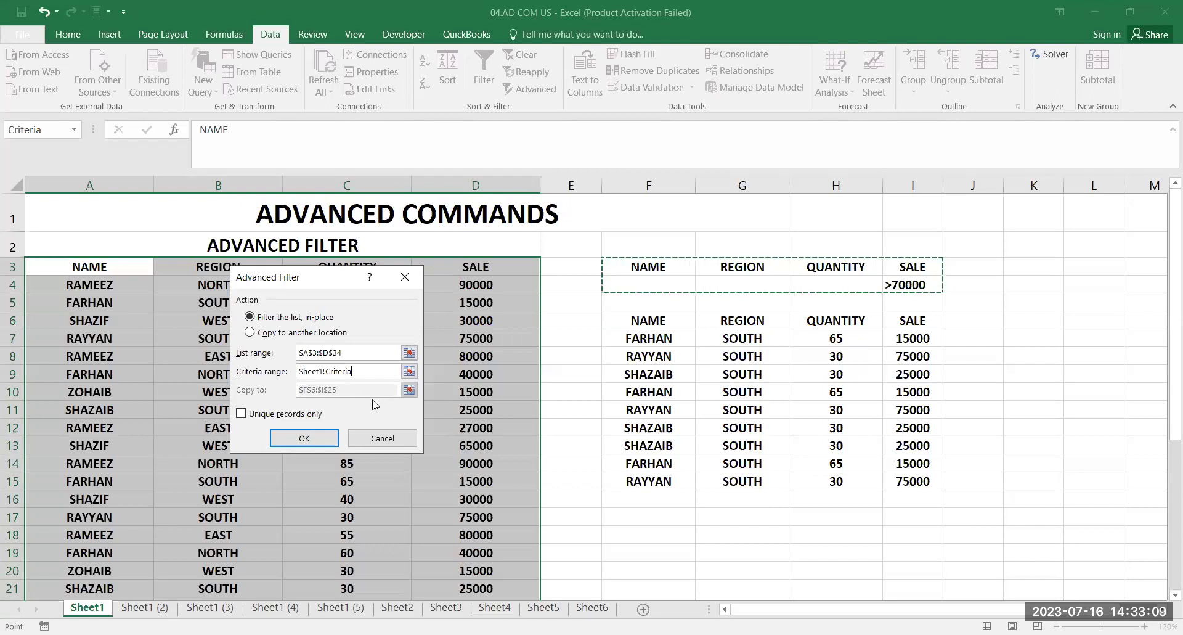
Choose Copy to another location with F6:I22 as the destination, and run the Advanced Filter
{"action": "left_click", "coordinate": [291, 333]}
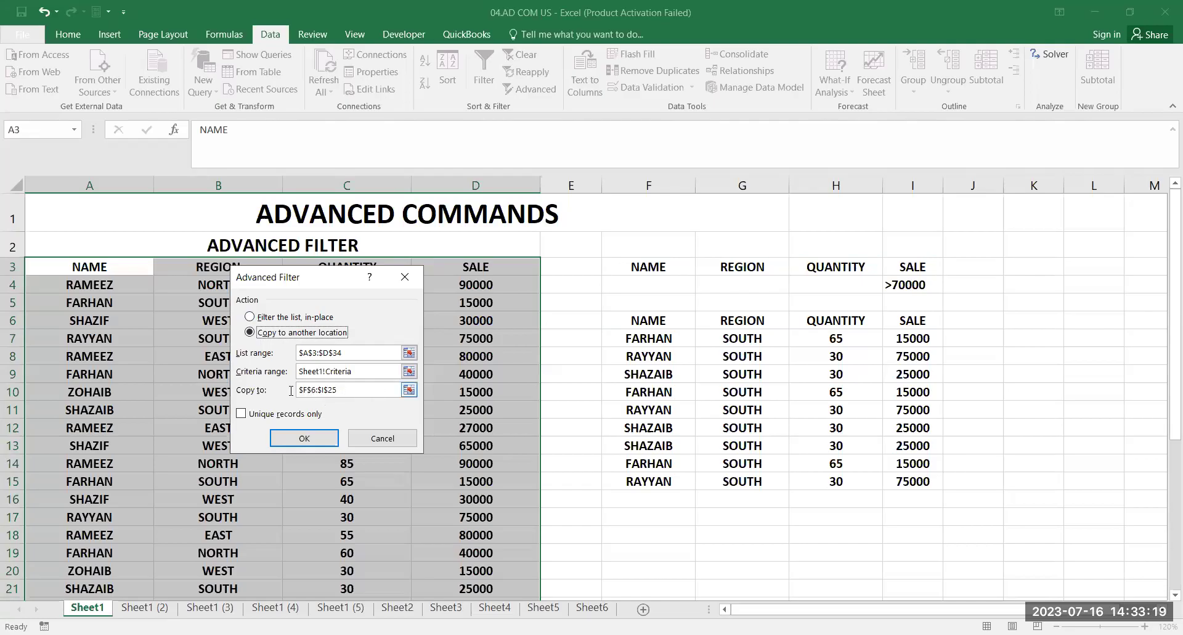
{"action": "left_click", "coordinate": [370, 392]}
{"action": "double_click", "coordinate": [359, 389]}
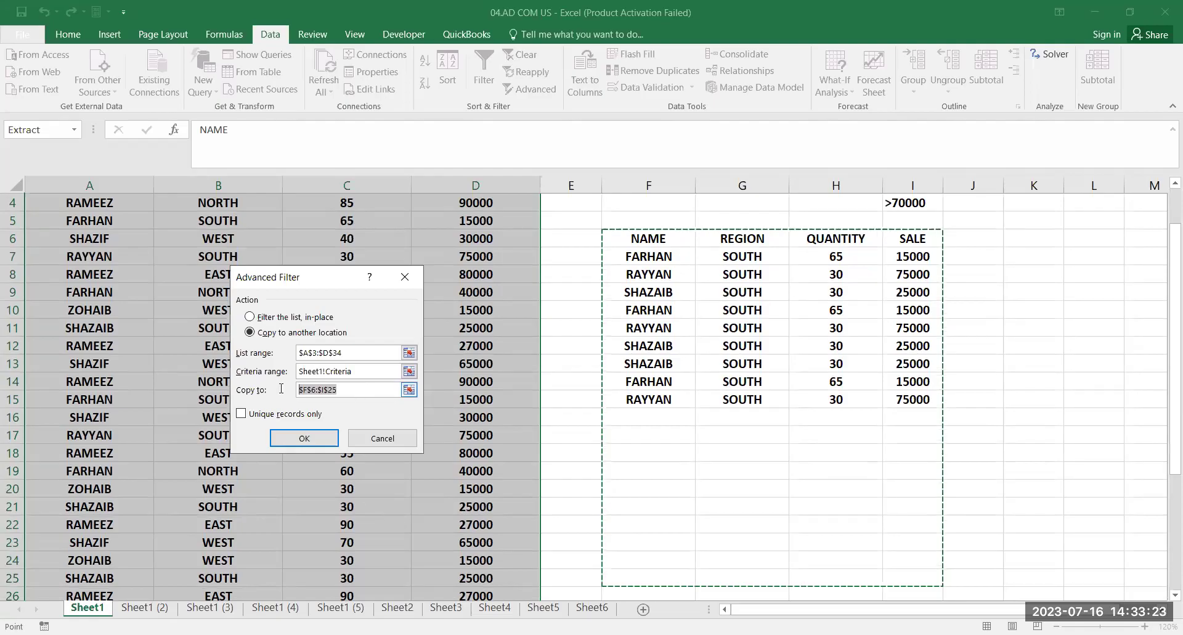
{"action": "key", "text": "BackSpace"}
{"action": "left_click", "coordinate": [652, 237]}
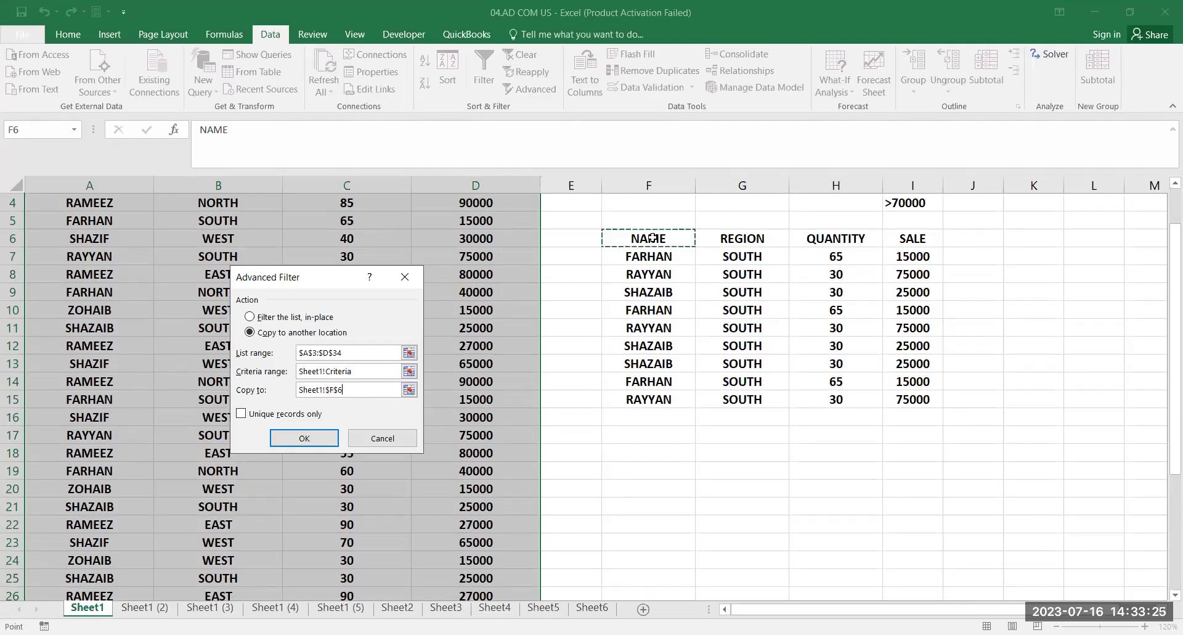
{"action": "left_click", "coordinate": [895, 467], "text": "shift"}
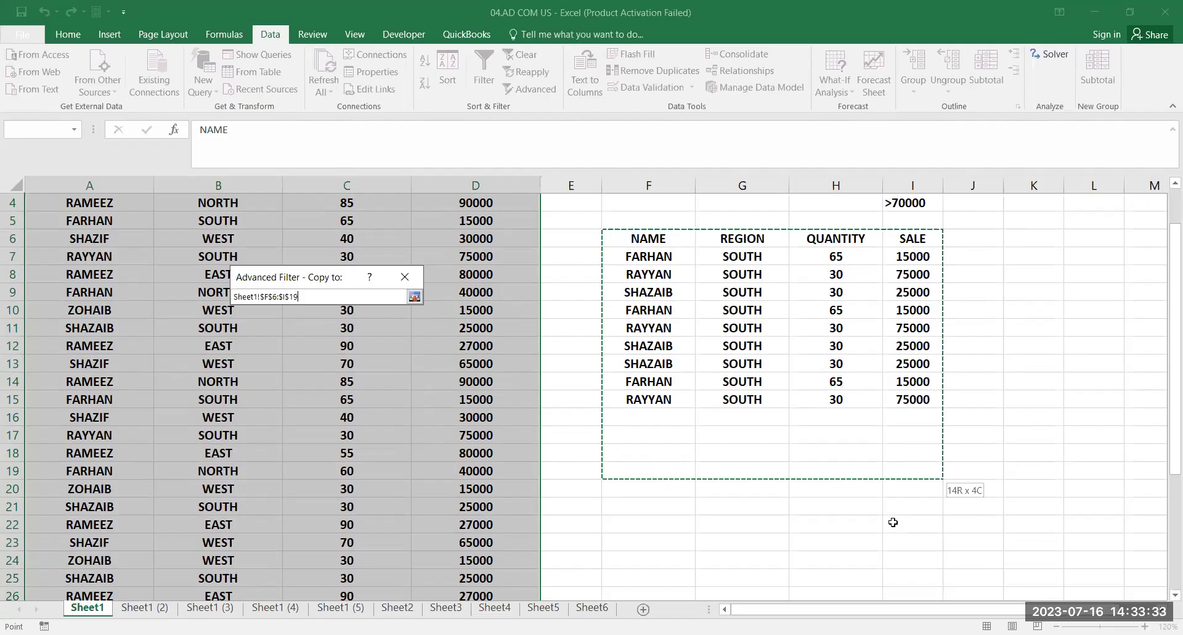
{"action": "left_click_drag", "start_coordinate": [880, 513], "coordinate": [880, 525]}
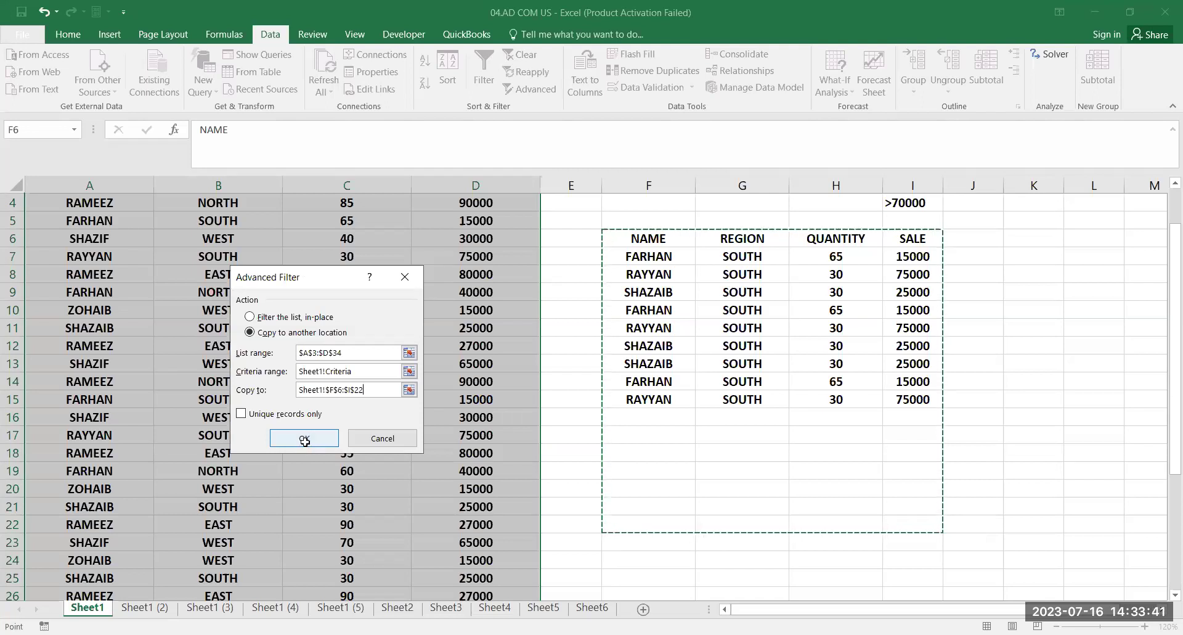
{"action": "key", "text": "Return"}
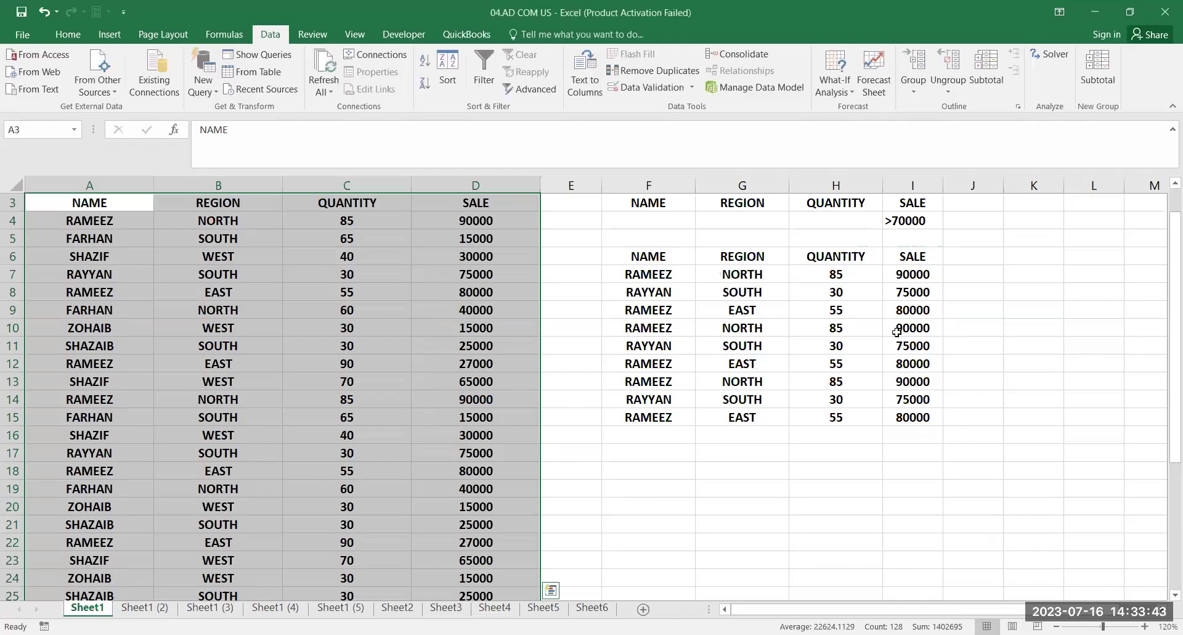
Highlight the extracted records in F7:I15 to review them against the sale criterion
{"action": "left_click_drag", "start_coordinate": [912, 274], "coordinate": [913, 310]}
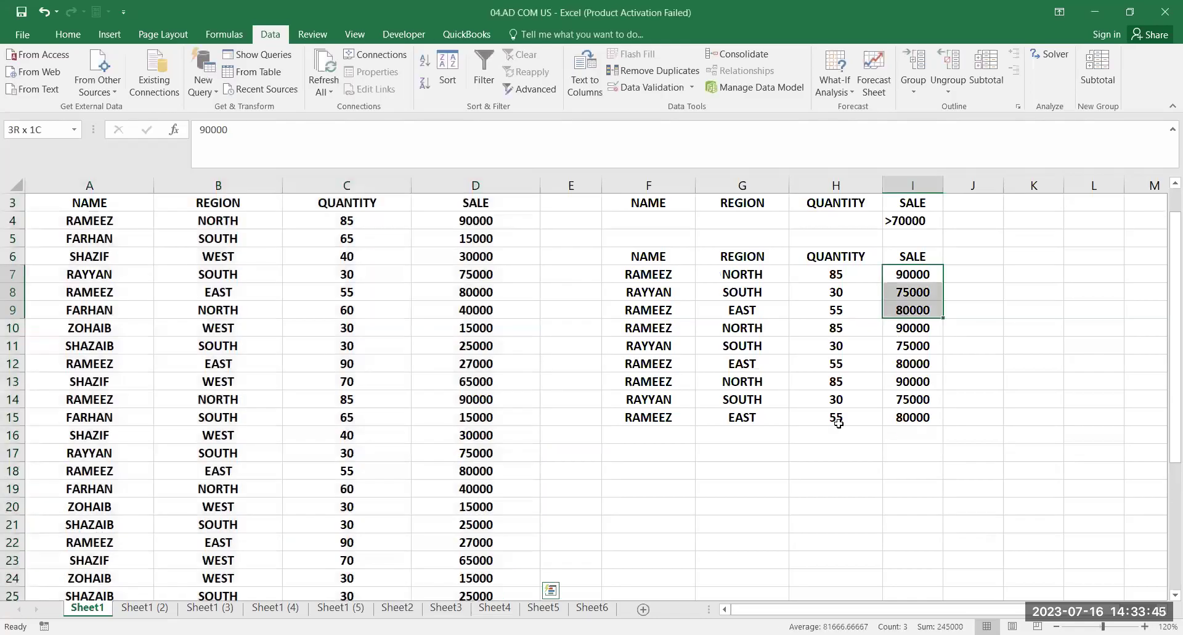
{"action": "left_click_drag", "start_coordinate": [837, 422], "coordinate": [742, 417]}
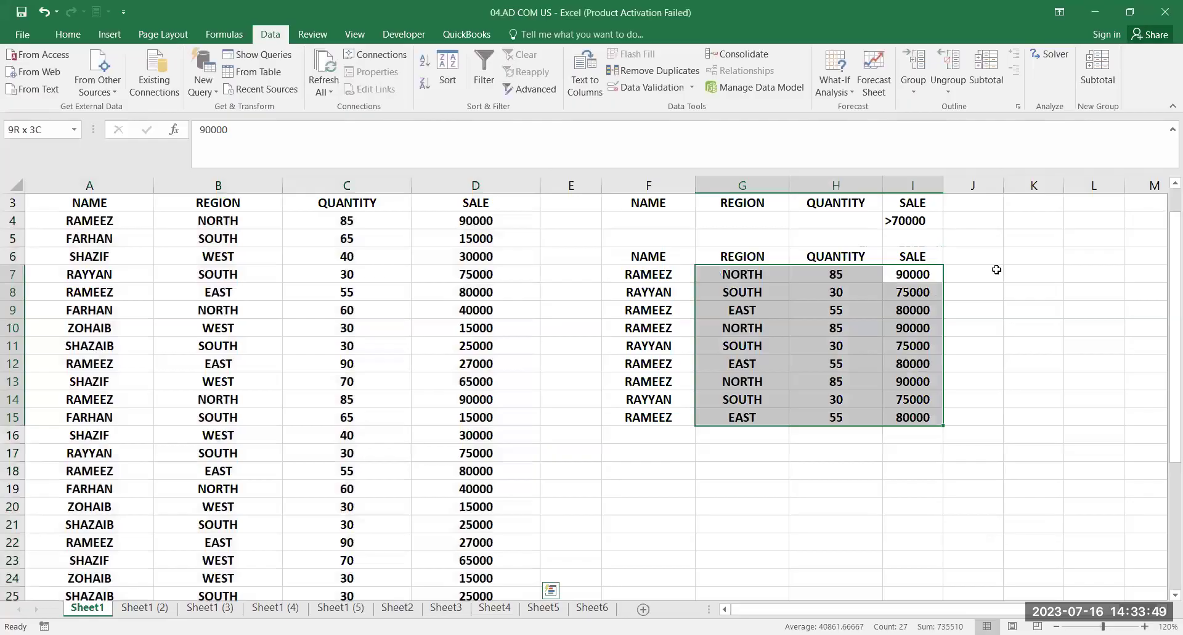
{"action": "key", "text": "shift+Left"}
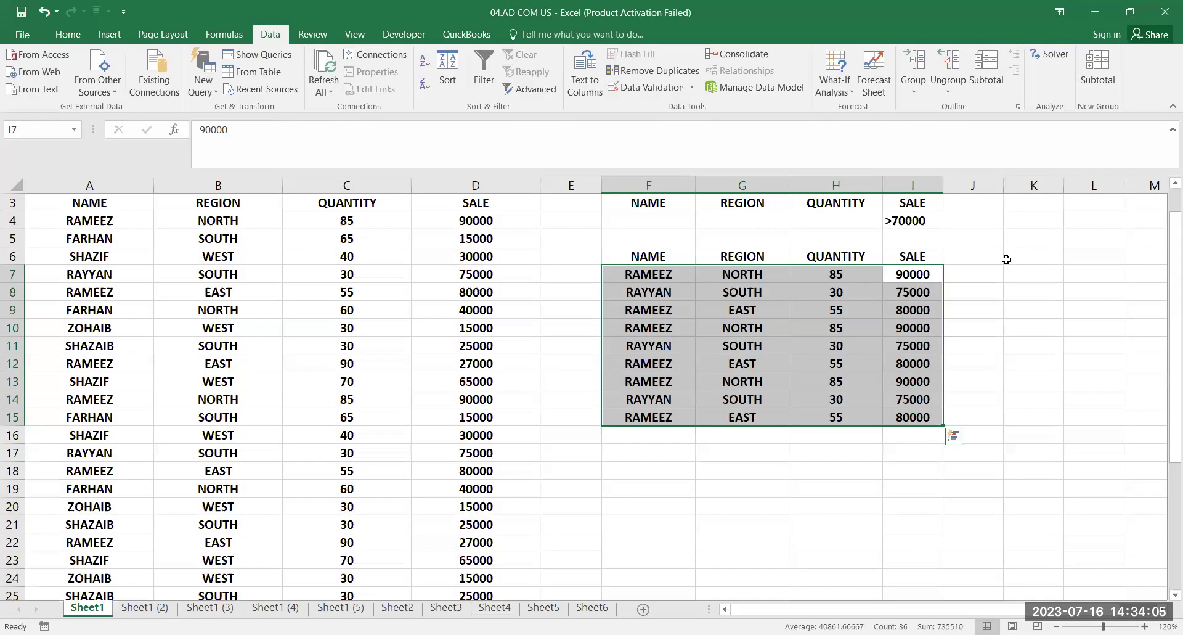
{"action": "key", "text": "alt+Tab"}
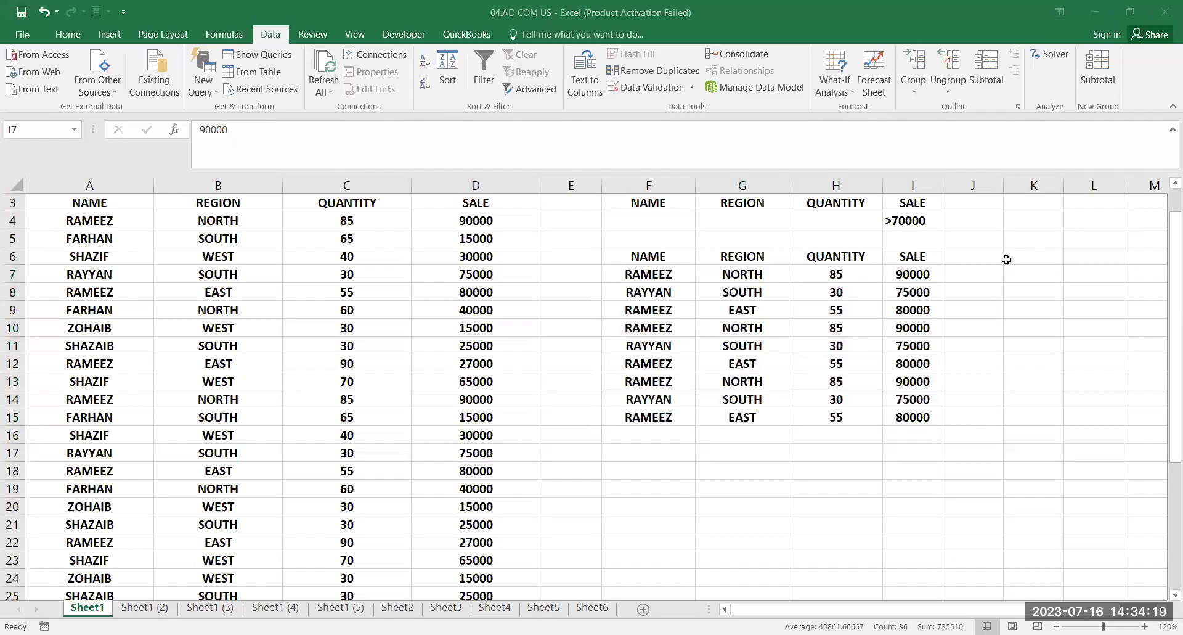
{"action": "left_click", "coordinate": [678, 256]}
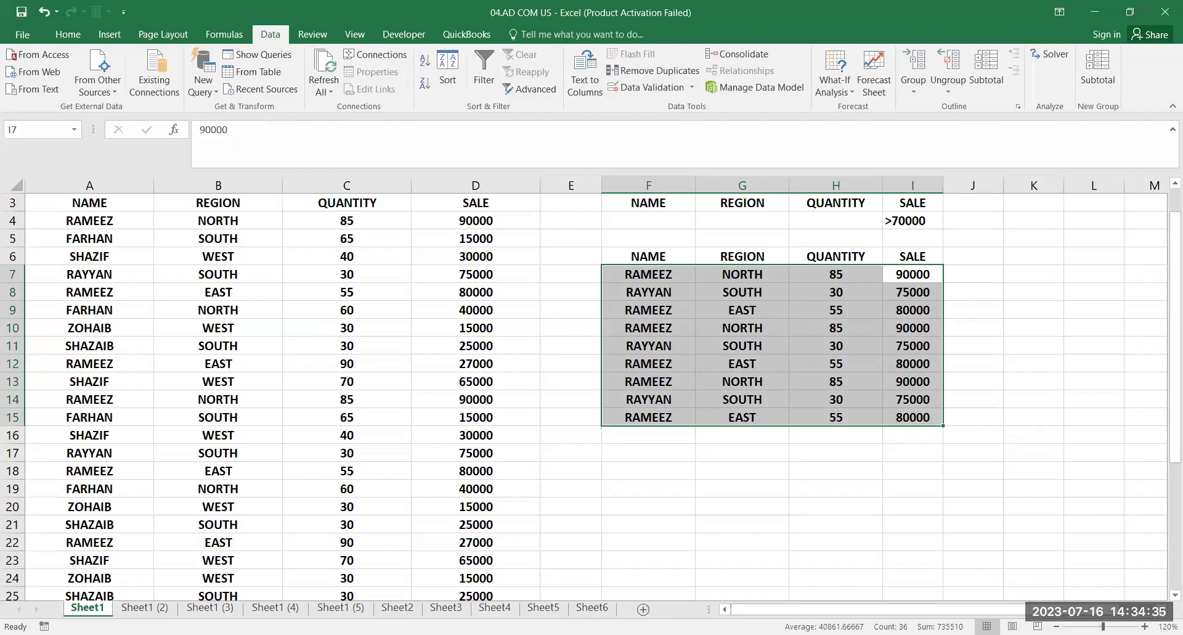
Switch to Sheet1 (2) and select all the SALE values in D4:D43
{"action": "left_click", "coordinate": [135, 610]}
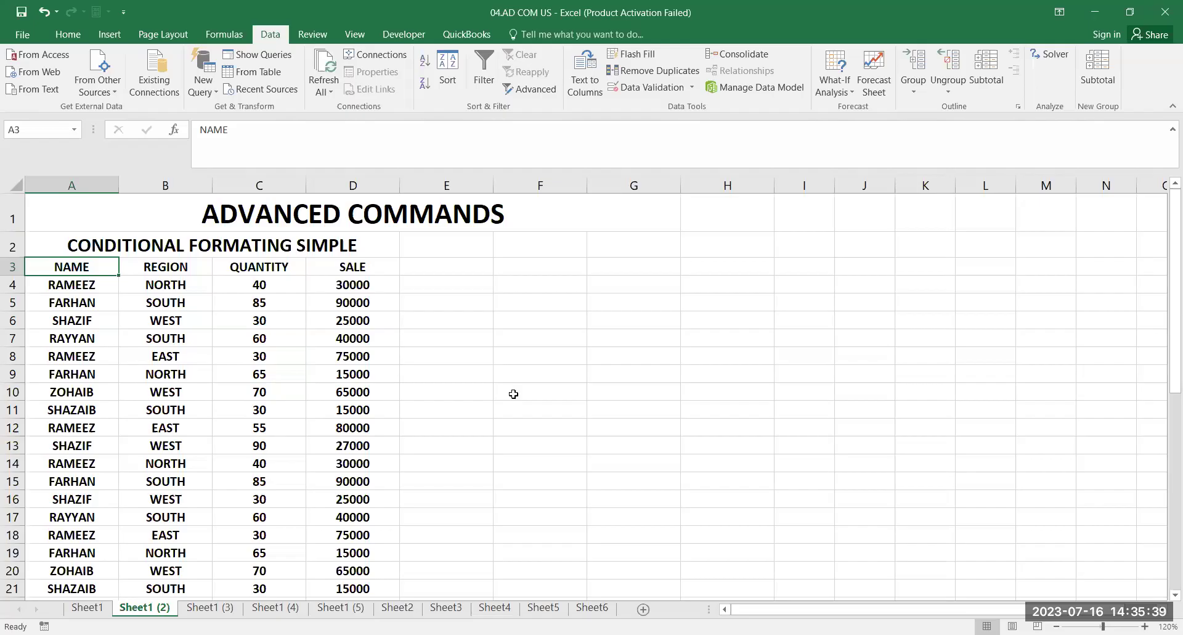
{"action": "key", "text": "alt+Tab"}
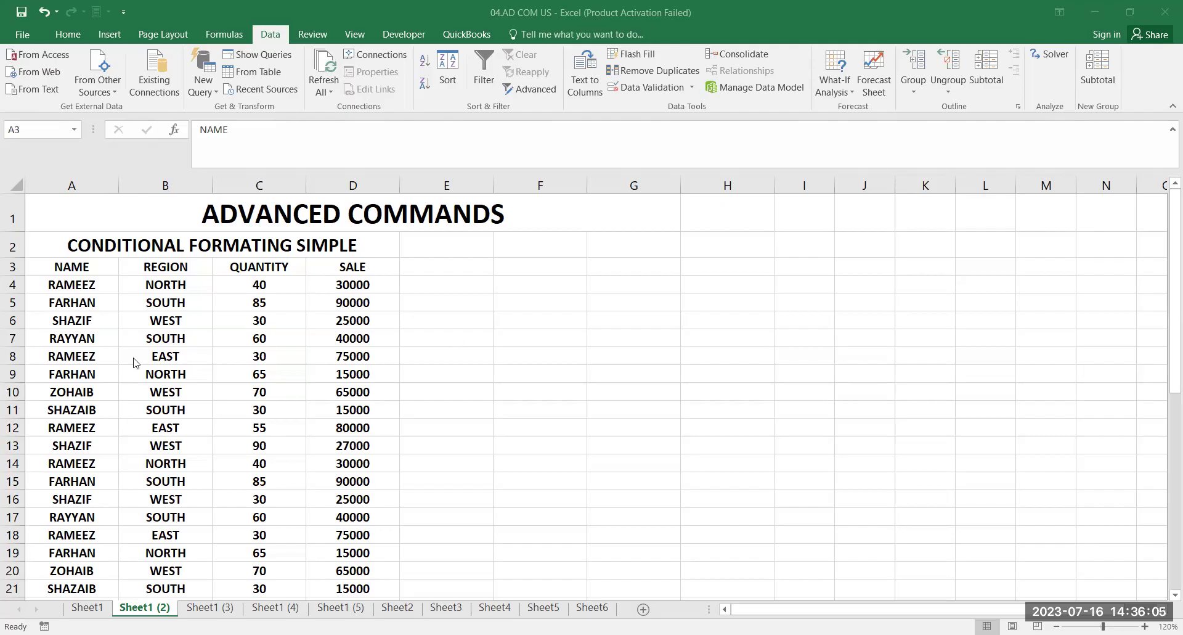
{"action": "left_click", "coordinate": [377, 285]}
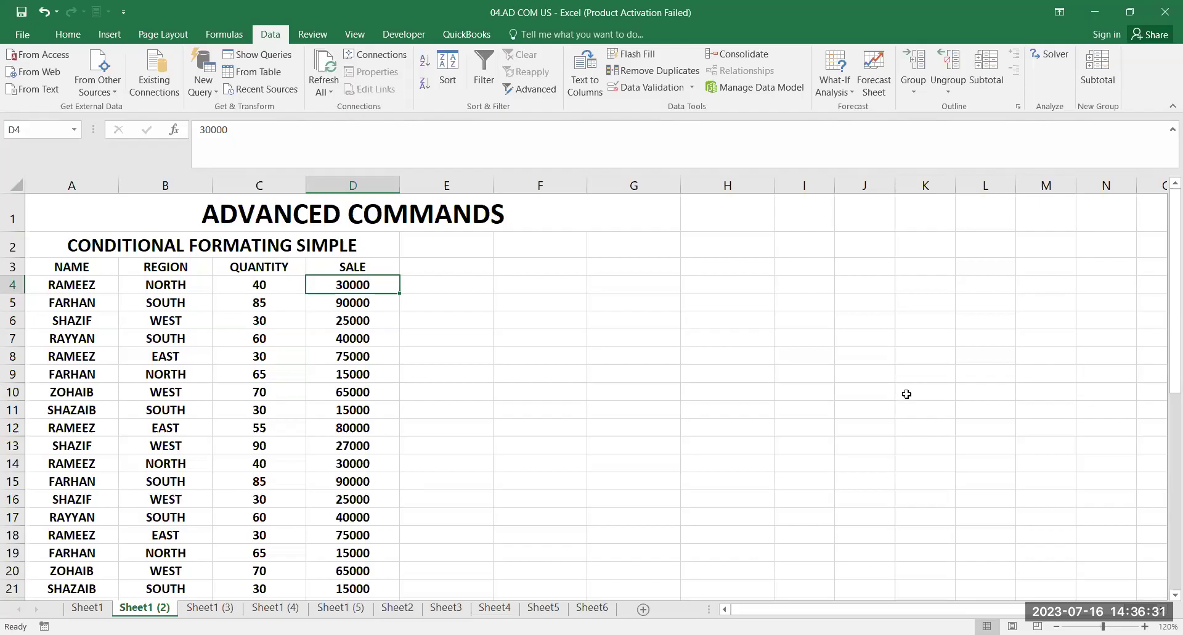
{"action": "key", "text": "alt+Tab"}
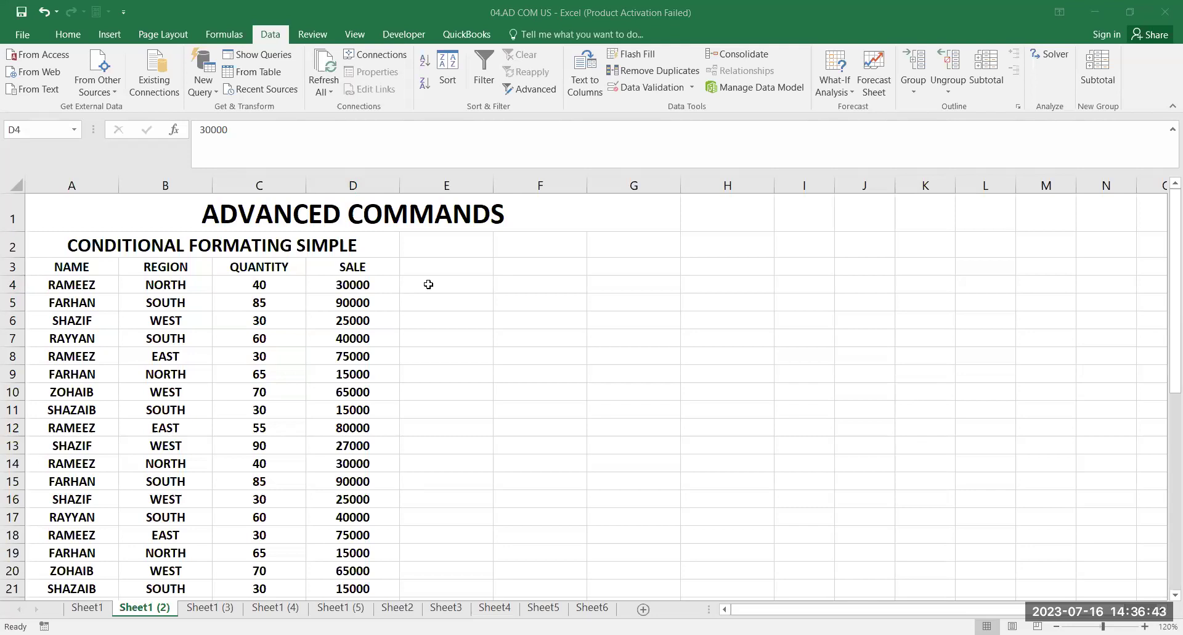
{"action": "key", "text": "ctrl+shift+Down"}
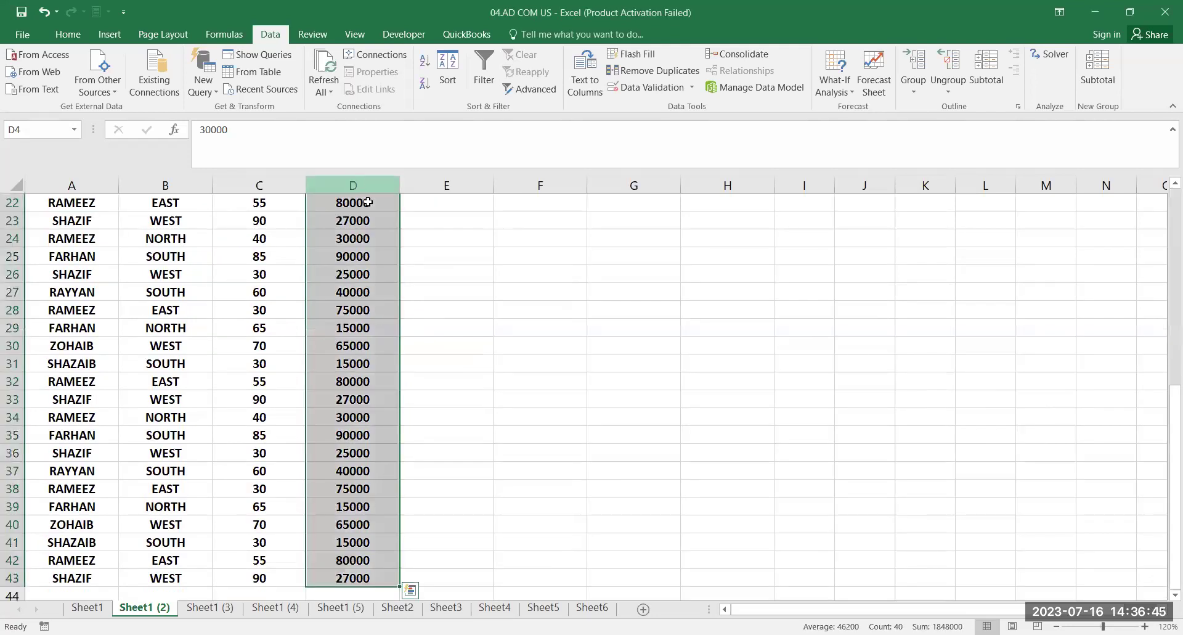
{"action": "scroll", "coordinate": [385, 363], "scroll_direction": "up", "scroll_amount": 7}
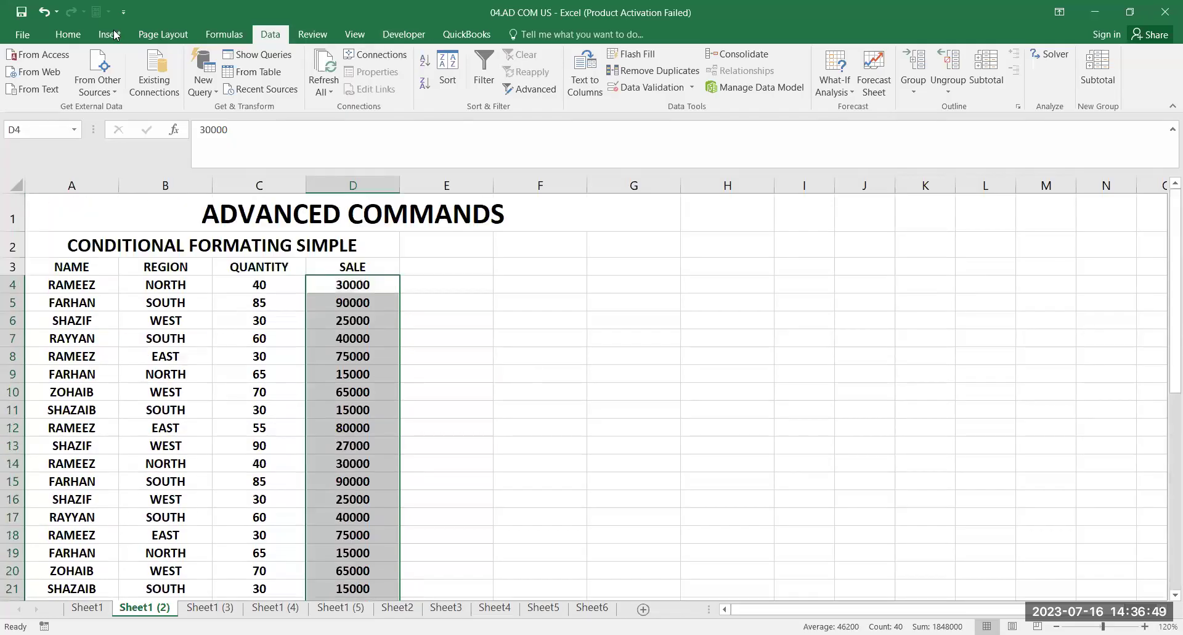
Highlight the selected SALE values greater than 60000 with Green Fill with Dark Green Text using a conditional formatting rule
{"action": "left_click", "coordinate": [68, 34]}
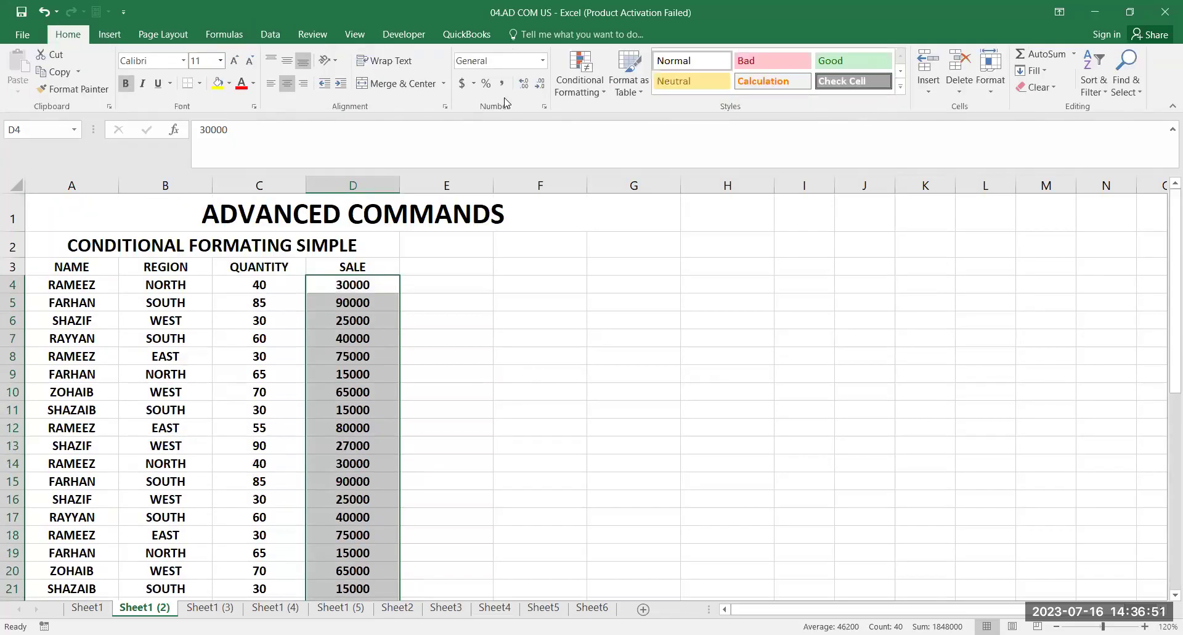
{"action": "left_click", "coordinate": [580, 96]}
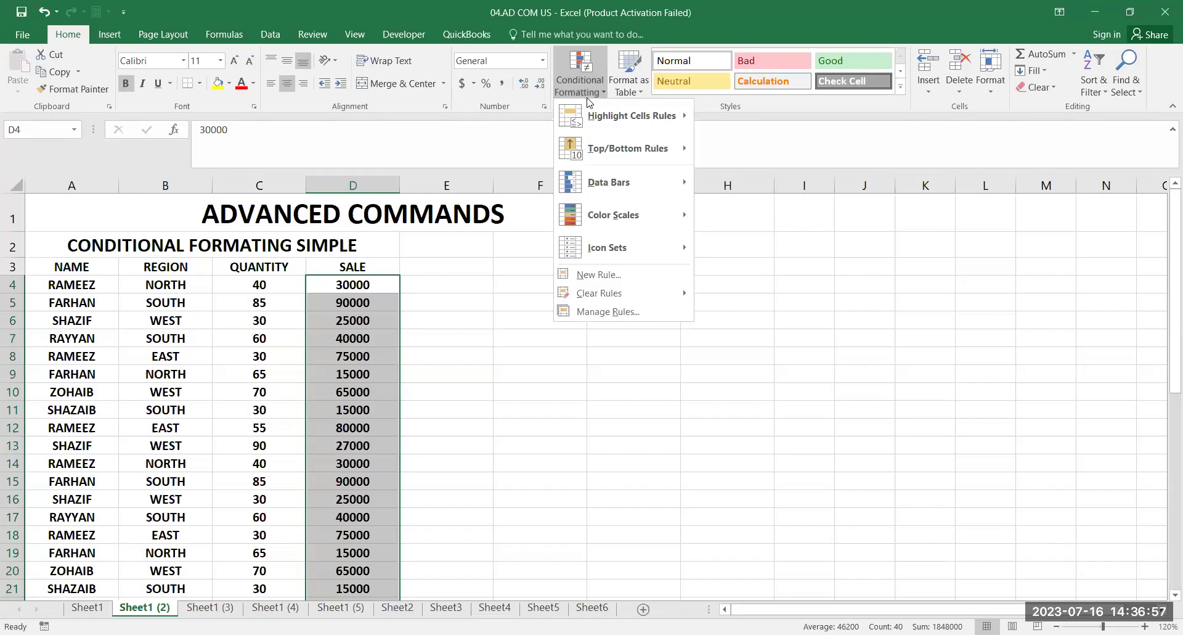
{"action": "mouse_move", "coordinate": [606, 116]}
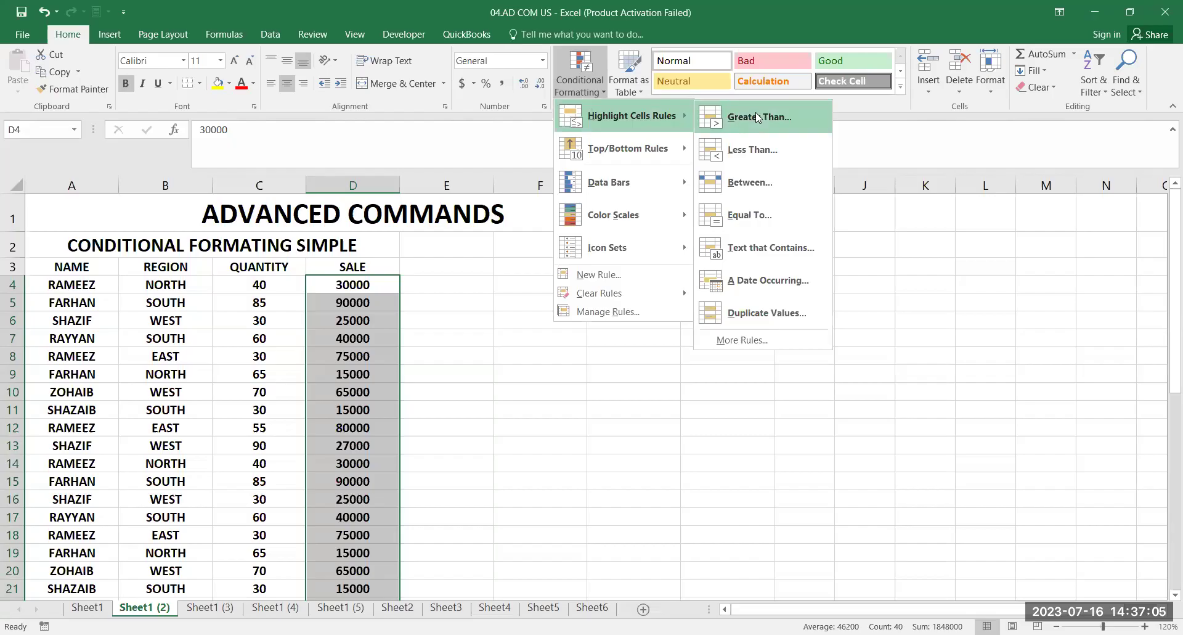
{"action": "left_click", "coordinate": [737, 120]}
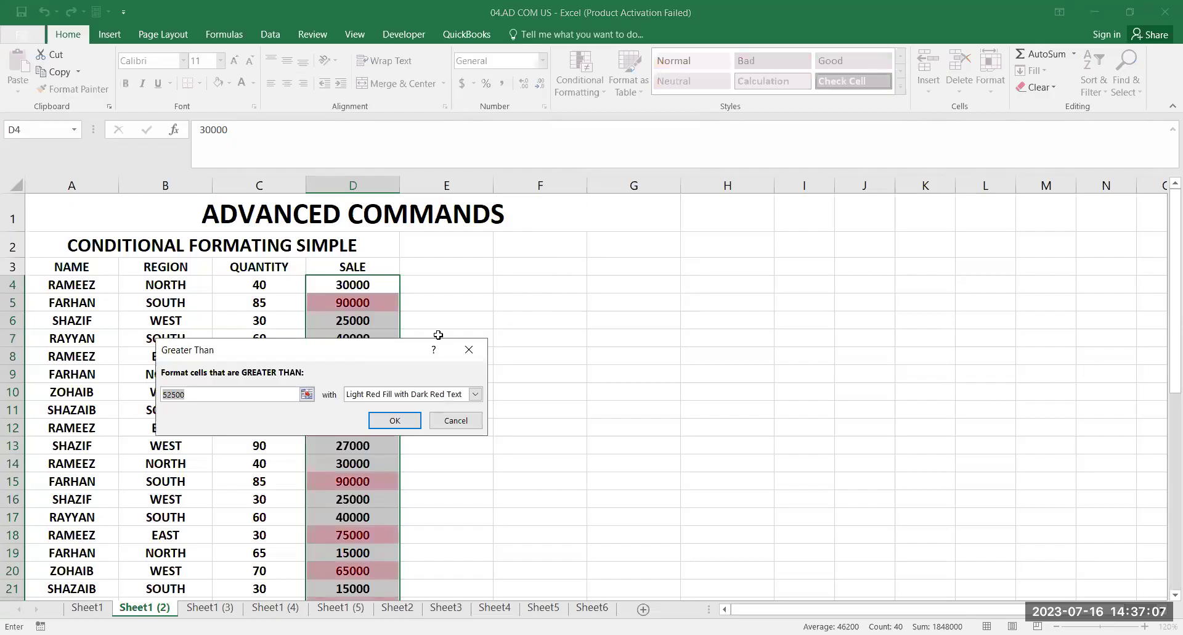
{"action": "type", "text": "60000"}
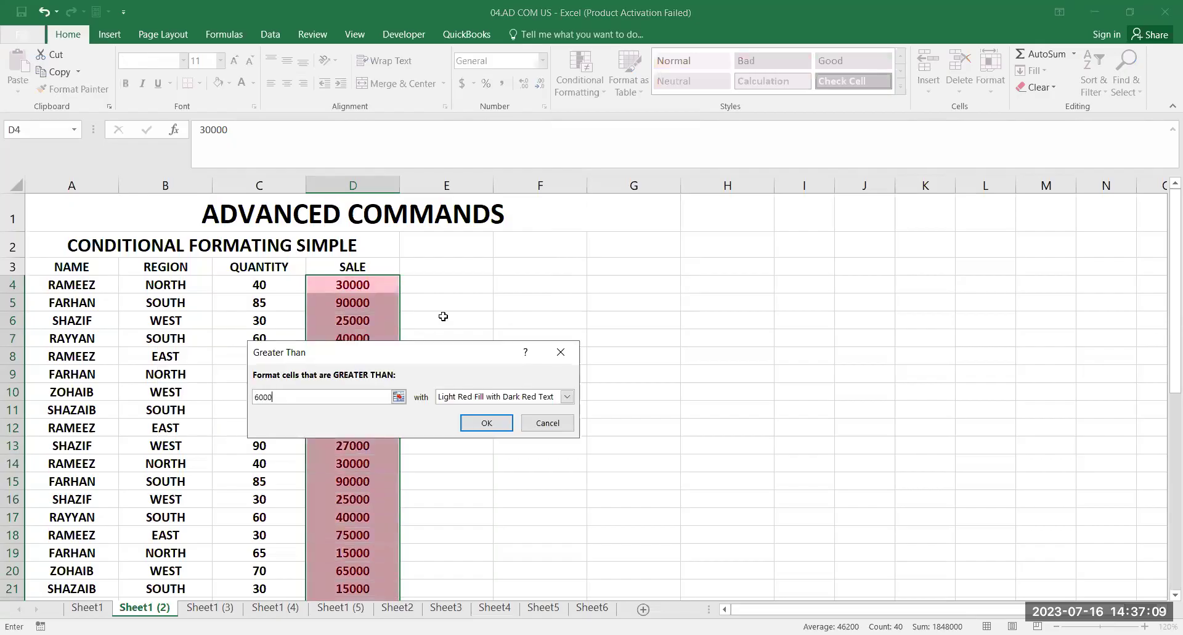
{"action": "left_click", "coordinate": [483, 399]}
{"action": "left_click", "coordinate": [487, 431]}
{"action": "left_click", "coordinate": [488, 424]}
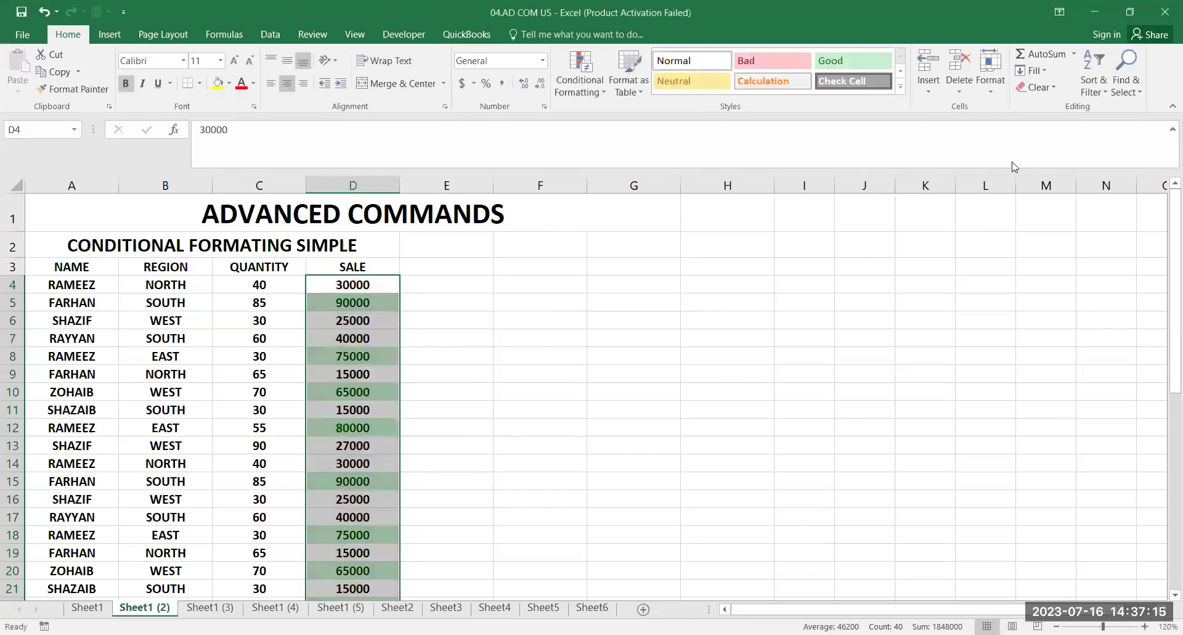
Review the SALE column down to row 43 to check which values the greater-than rule highlights
{"action": "mouse_move", "coordinate": [633, 368]}
{"action": "left_mouse_down"}
{"action": "mouse_move", "coordinate": [554, 410]}
{"action": "mouse_move", "coordinate": [633, 369]}
{"action": "left_mouse_up"}
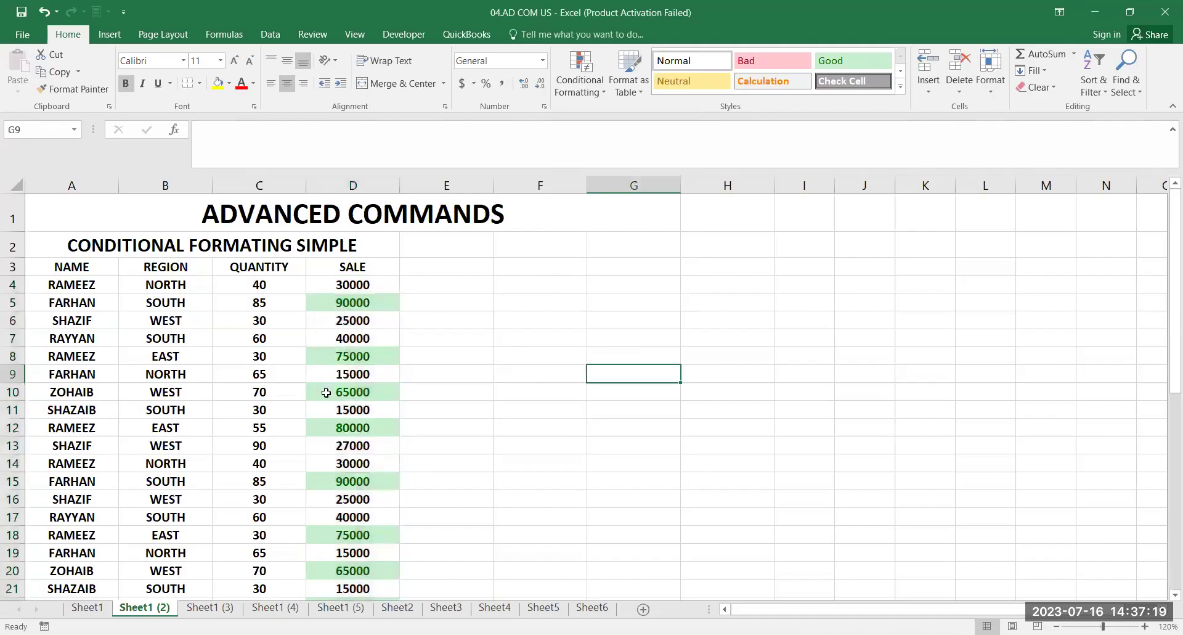
{"action": "scroll", "coordinate": [332, 417], "scroll_direction": "down", "scroll_amount": 1}
{"action": "scroll", "coordinate": [332, 417], "scroll_direction": "down", "scroll_amount": 3}
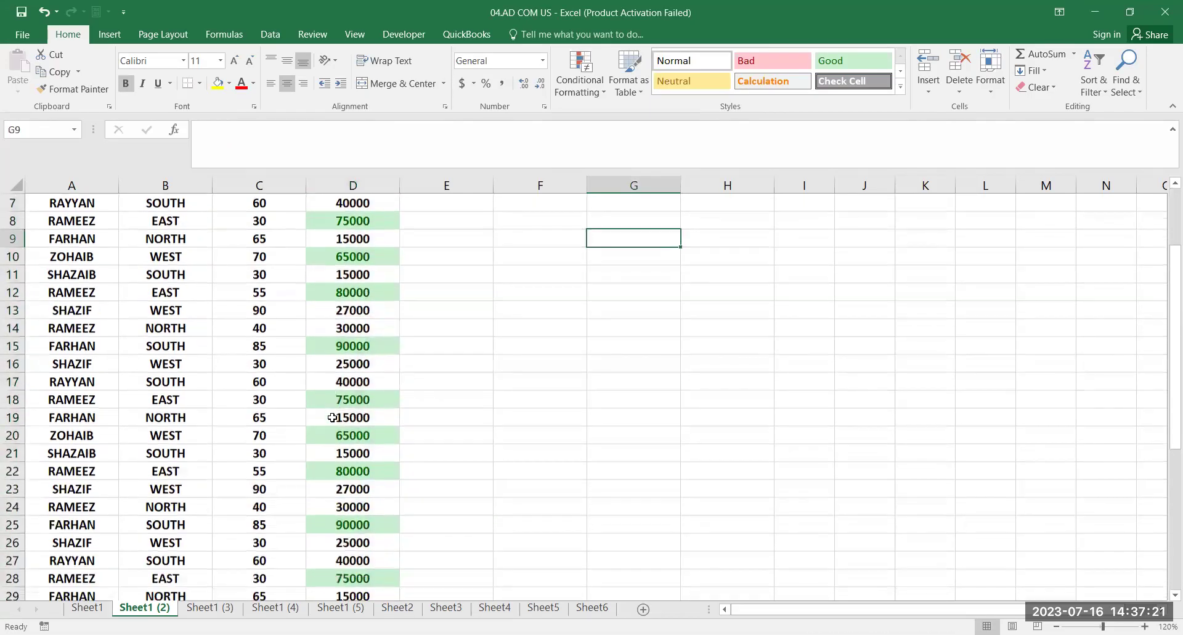
{"action": "scroll", "coordinate": [335, 415], "scroll_direction": "down", "scroll_amount": 4}
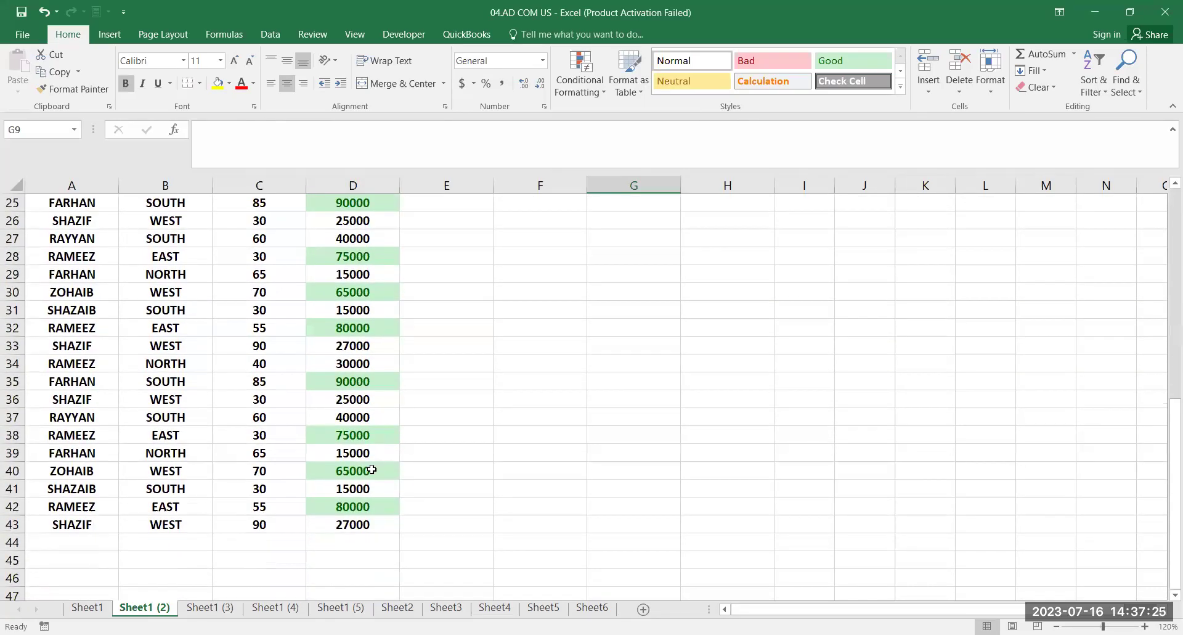
{"action": "scroll", "coordinate": [357, 489], "scroll_direction": "up", "scroll_amount": 2}
{"action": "scroll", "coordinate": [264, 501], "scroll_direction": "up", "scroll_amount": 6}
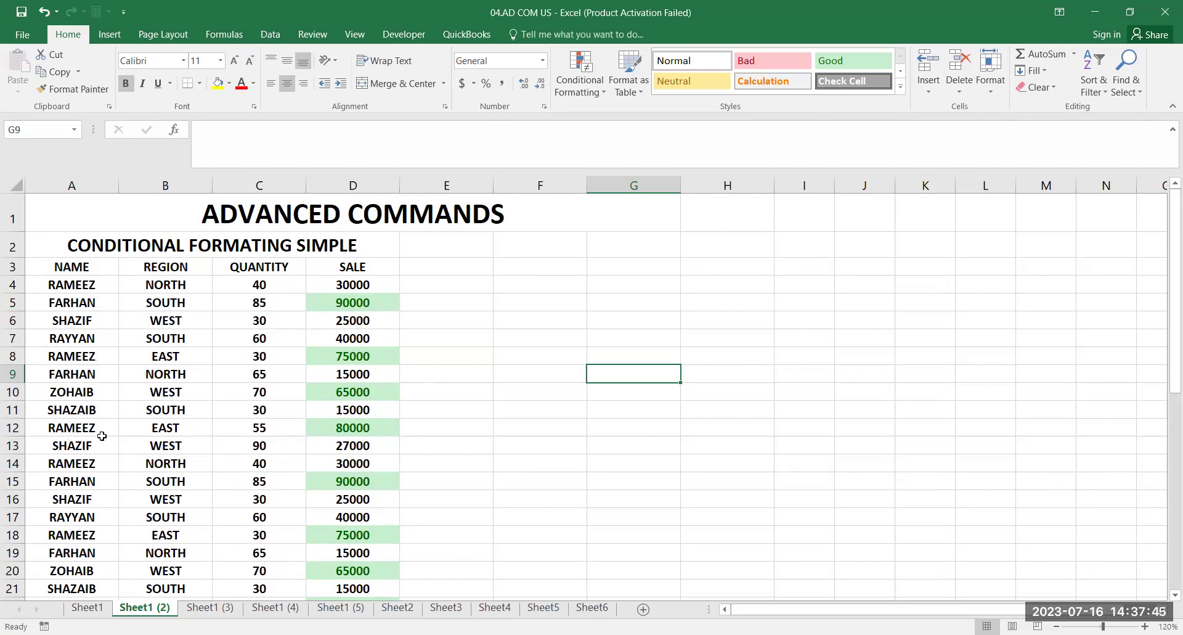
Apply a Text that Contains rule to A4:A43 for the name shown in A6, using Yellow Fill with Dark Yellow Text
{"action": "left_click", "coordinate": [114, 284]}
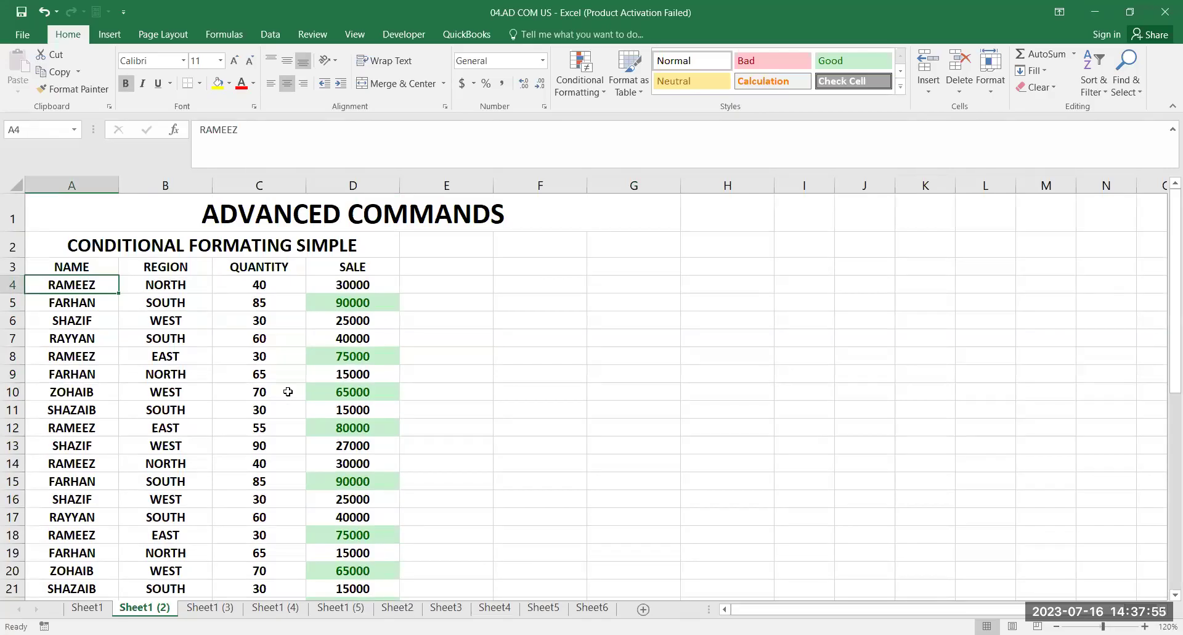
{"action": "key", "text": "ctrl+shift+Down"}
{"action": "scroll", "coordinate": [154, 339], "scroll_direction": "up", "scroll_amount": 7}
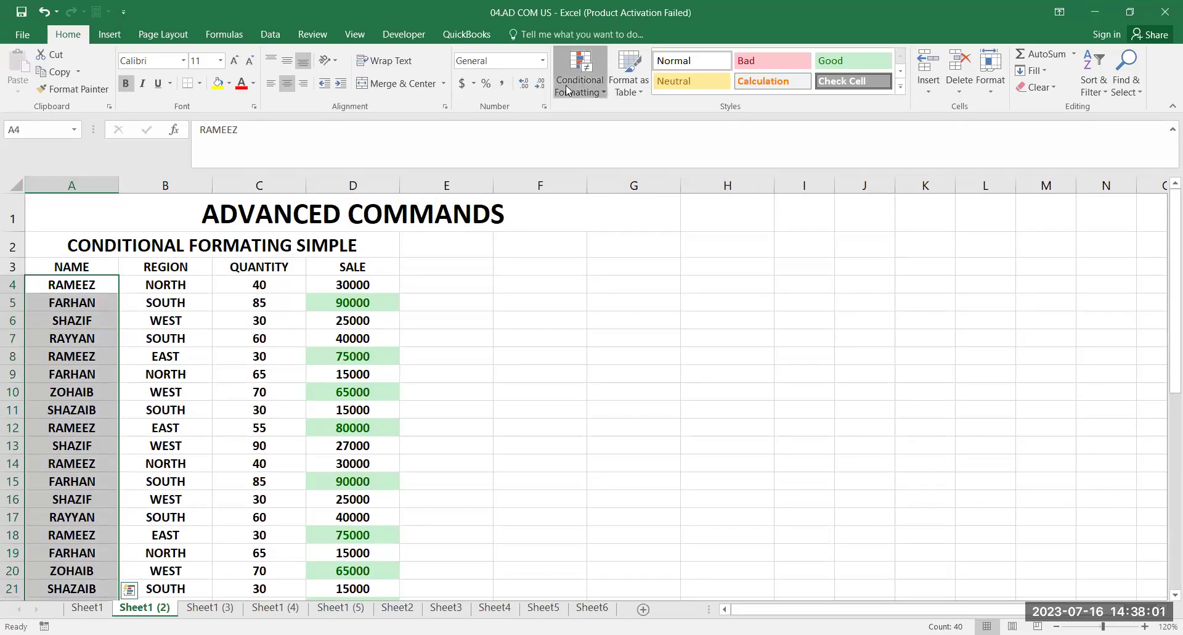
{"action": "left_click", "coordinate": [566, 85]}
{"action": "mouse_move", "coordinate": [619, 116]}
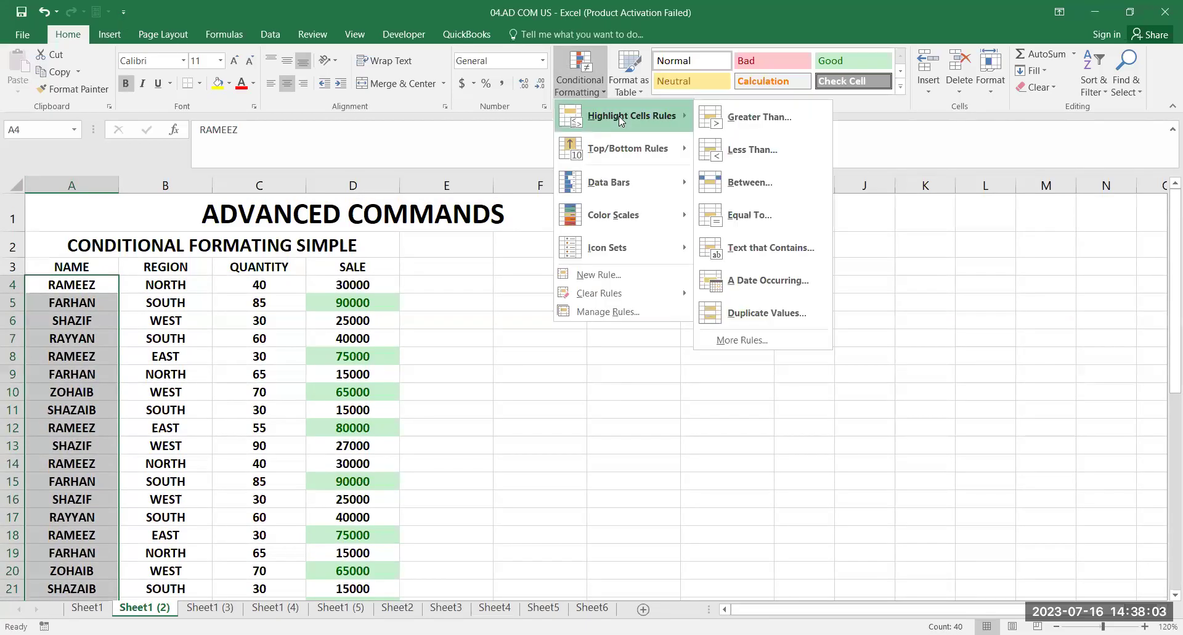
{"action": "left_click", "coordinate": [777, 253]}
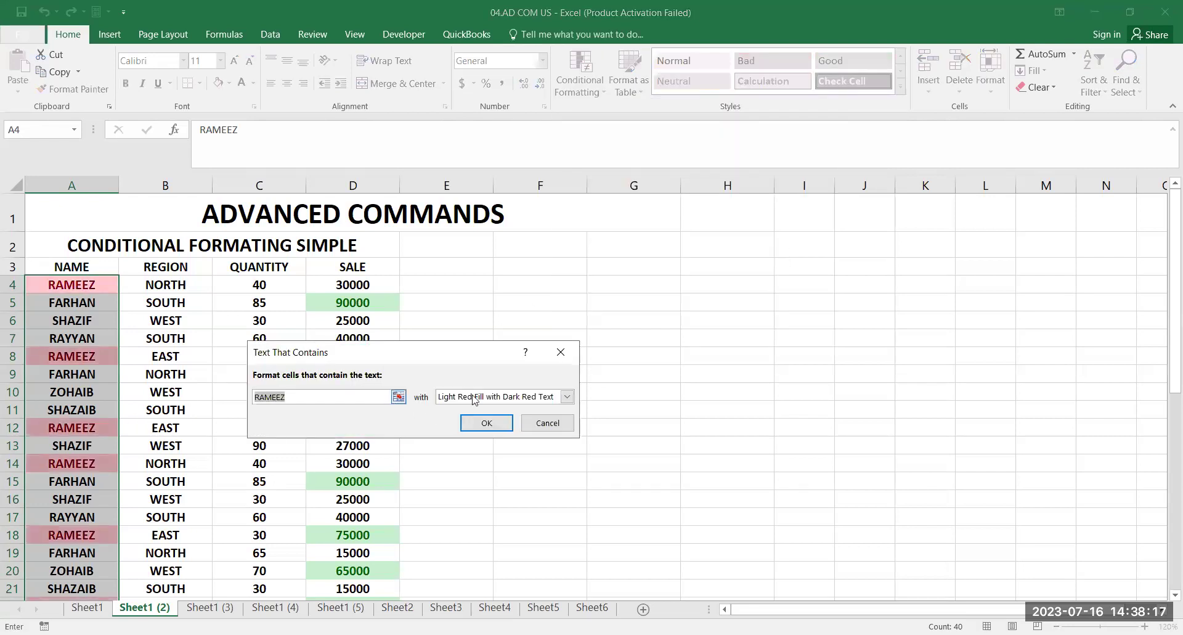
{"action": "type", "text": "SHAZIF"}
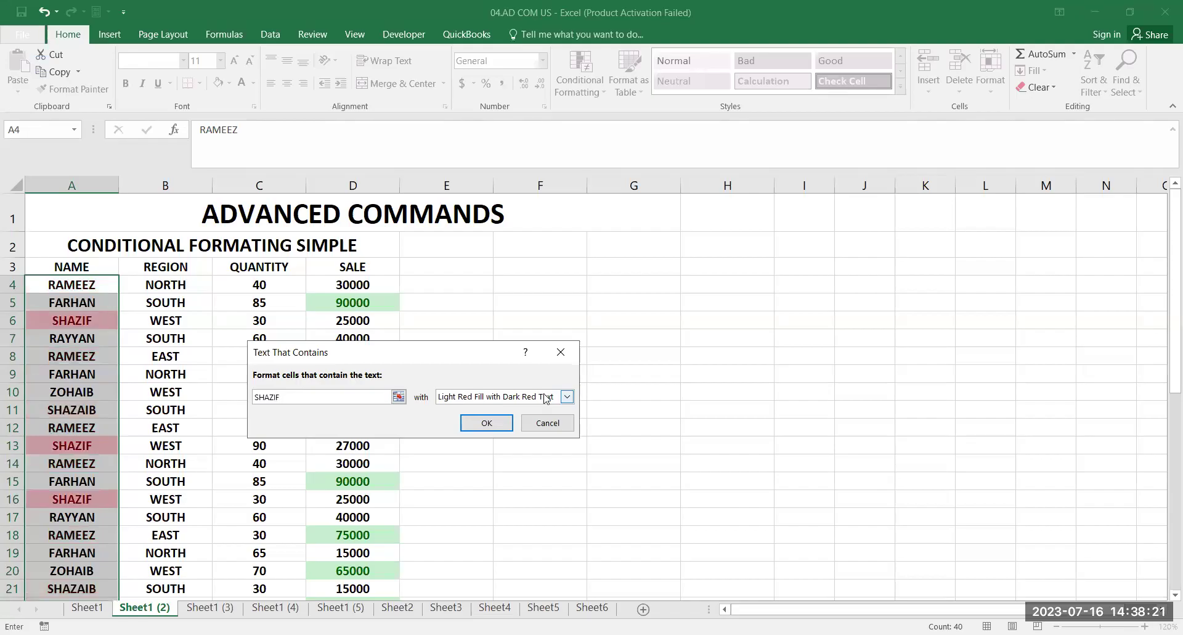
{"action": "left_click", "coordinate": [518, 400]}
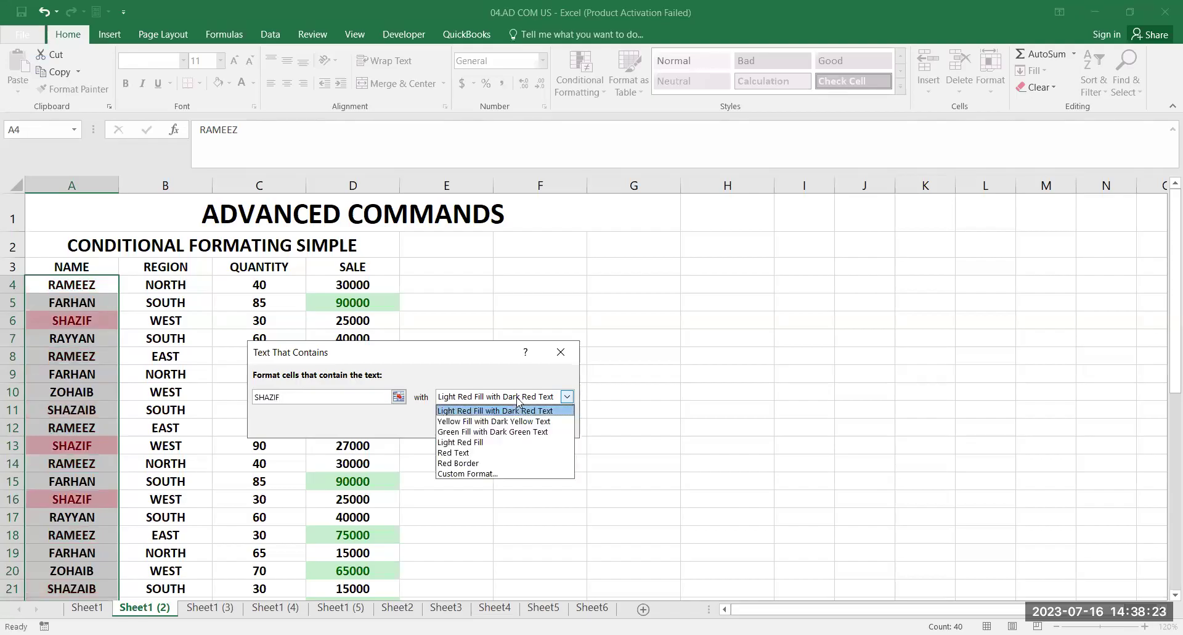
{"action": "left_click", "coordinate": [477, 421]}
{"action": "left_click", "coordinate": [483, 422]}
Review the NAME column down to row 43 to check which entries the text rule highlights
{"action": "left_click", "coordinate": [359, 369]}
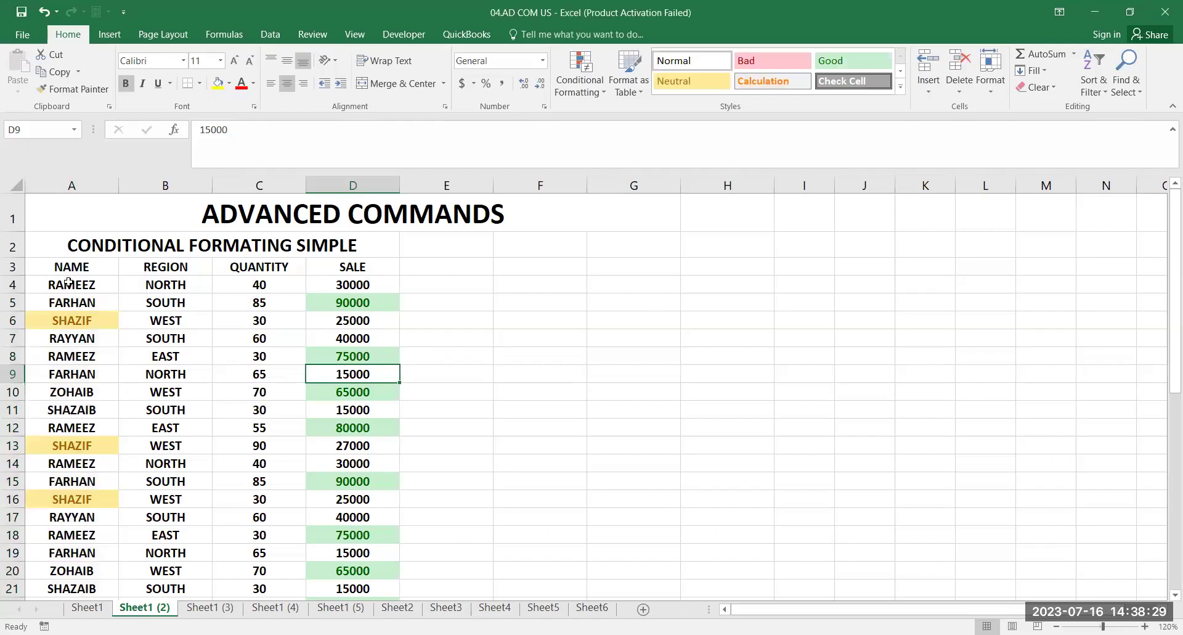
{"action": "scroll", "coordinate": [151, 458], "scroll_direction": "down", "scroll_amount": 1}
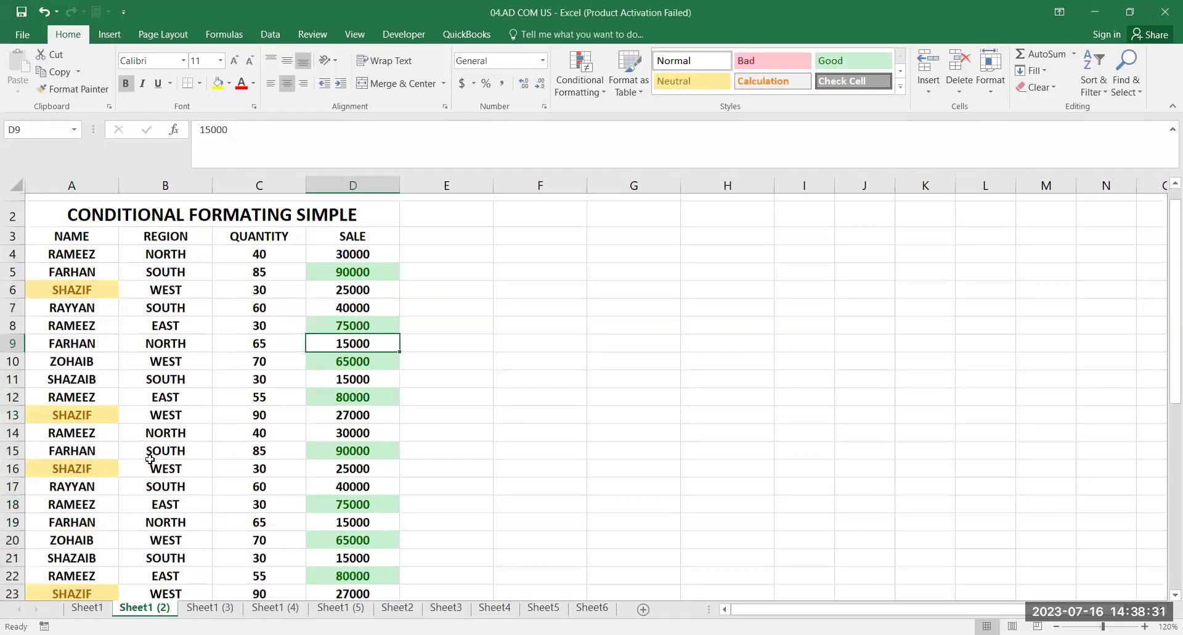
{"action": "scroll", "coordinate": [151, 457], "scroll_direction": "down", "scroll_amount": 7}
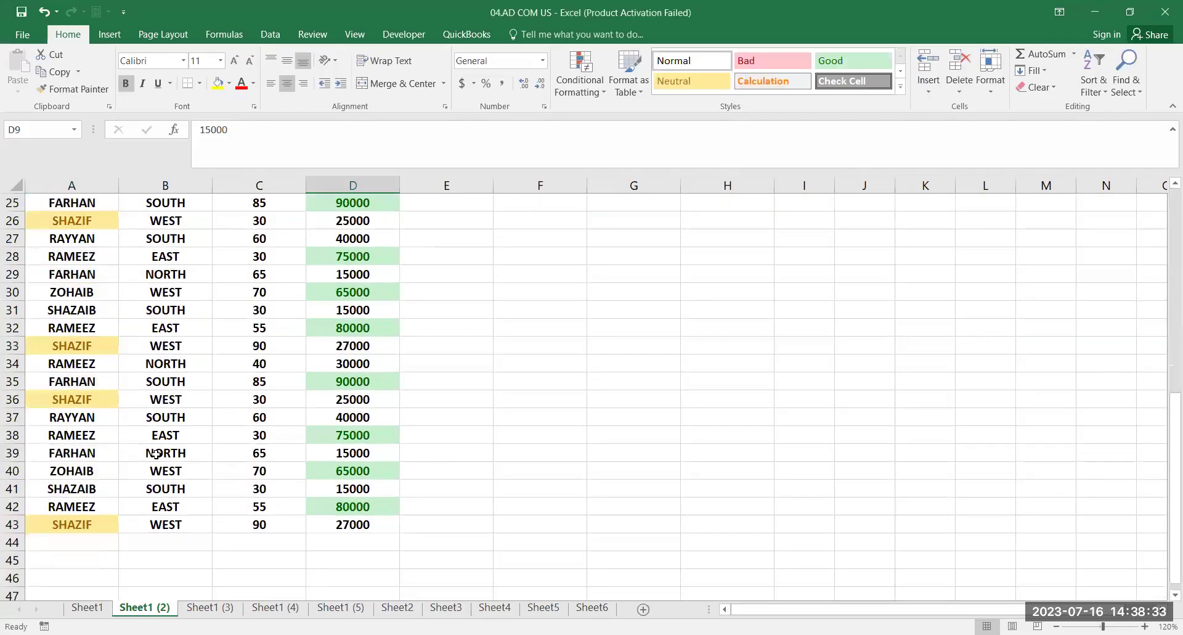
{"action": "scroll", "coordinate": [157, 452], "scroll_direction": "up", "scroll_amount": 8}
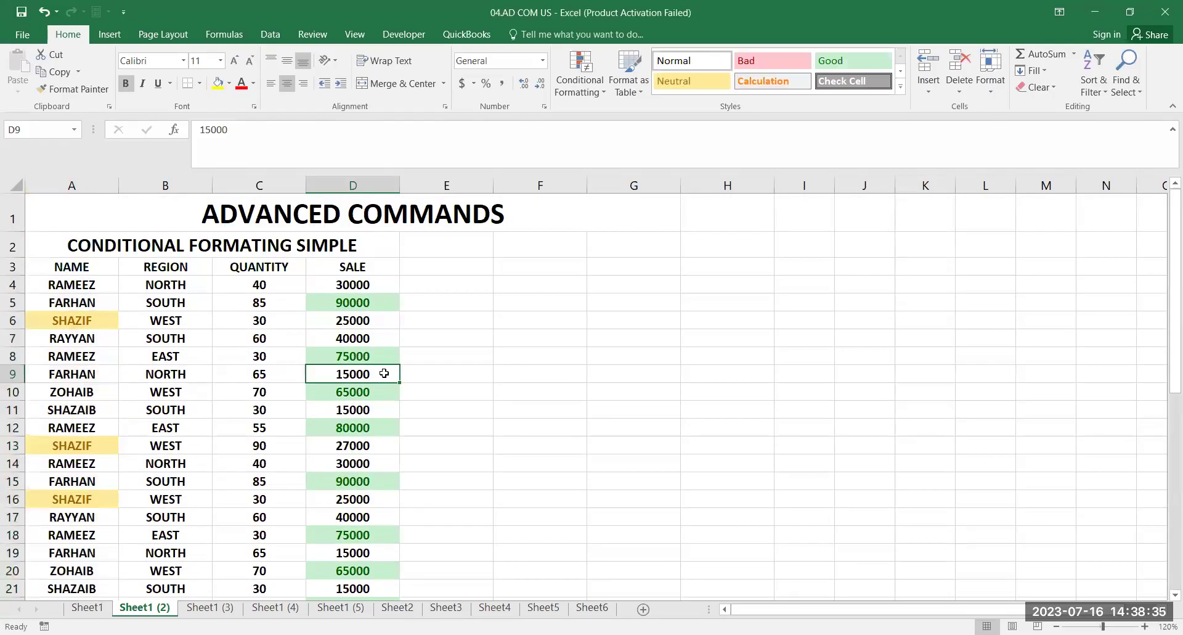
Apply a Less Than rule to the SALE values in D4:D43 for amounts below 27000, using Light Red Fill with Dark Red Text
{"action": "left_click", "coordinate": [369, 286]}
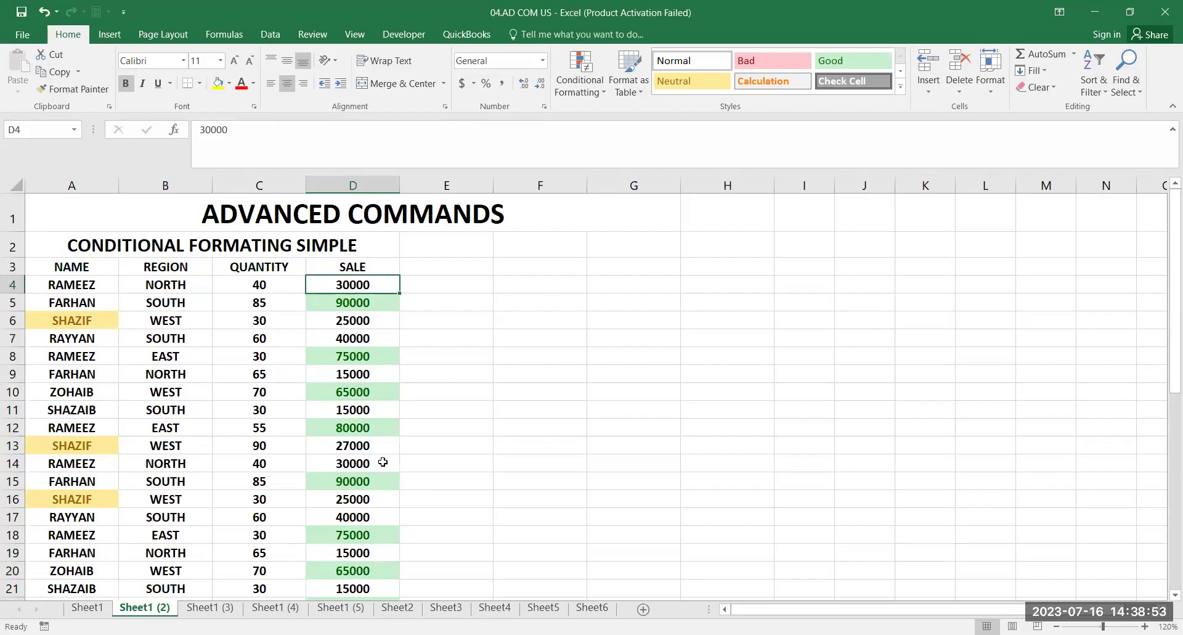
{"action": "key", "text": "ctrl+shift+Down"}
{"action": "scroll", "coordinate": [404, 311], "scroll_direction": "up", "scroll_amount": 7}
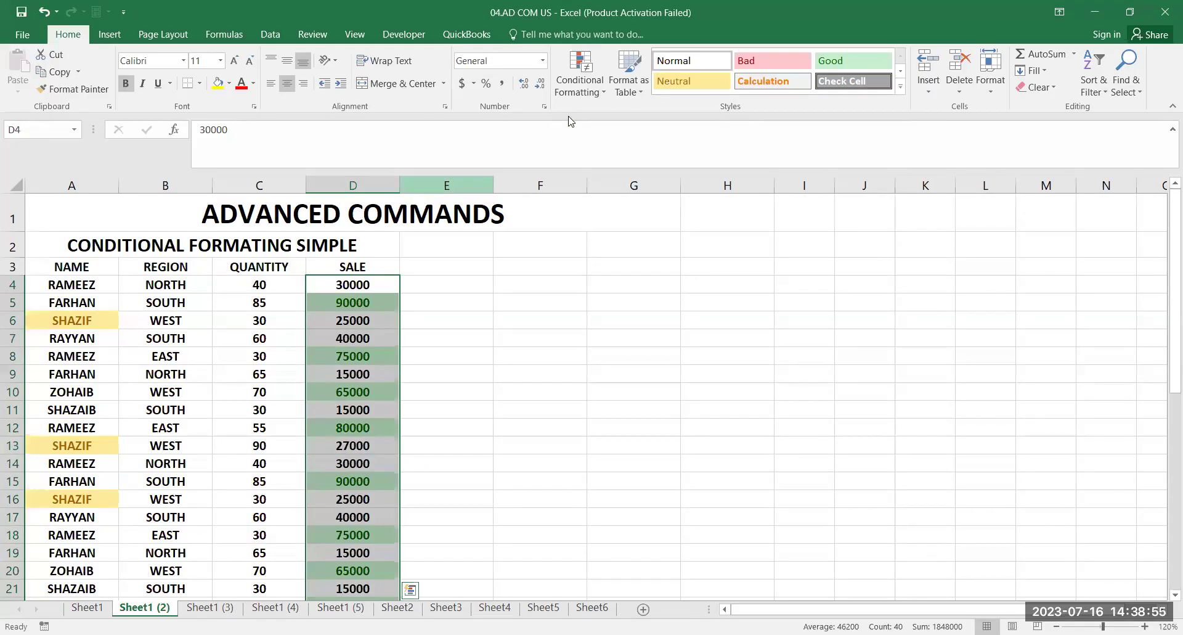
{"action": "left_click", "coordinate": [579, 98]}
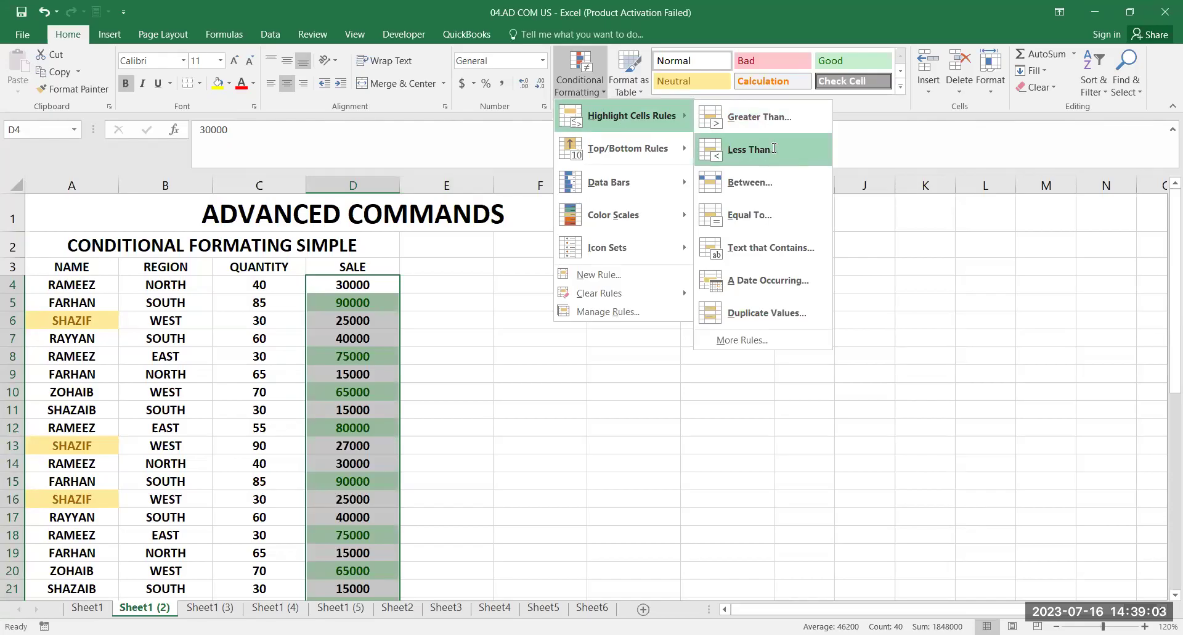
{"action": "key", "text": "Return"}
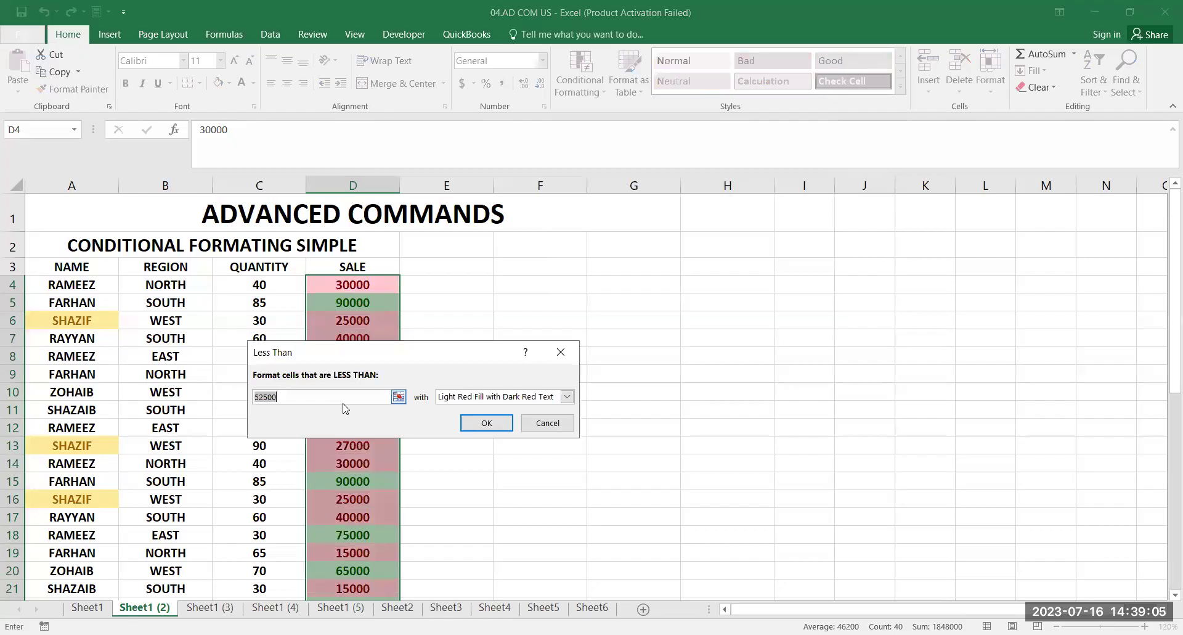
{"action": "type", "text": "27000"}
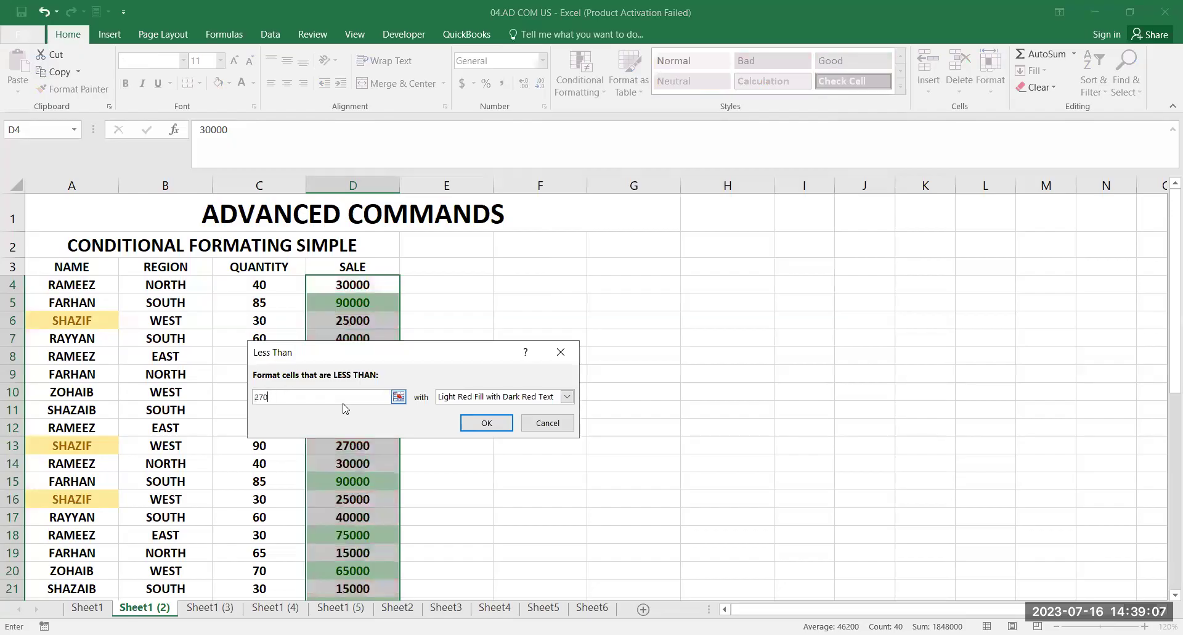
{"action": "left_click", "coordinate": [567, 396]}
{"action": "left_click", "coordinate": [485, 409]}
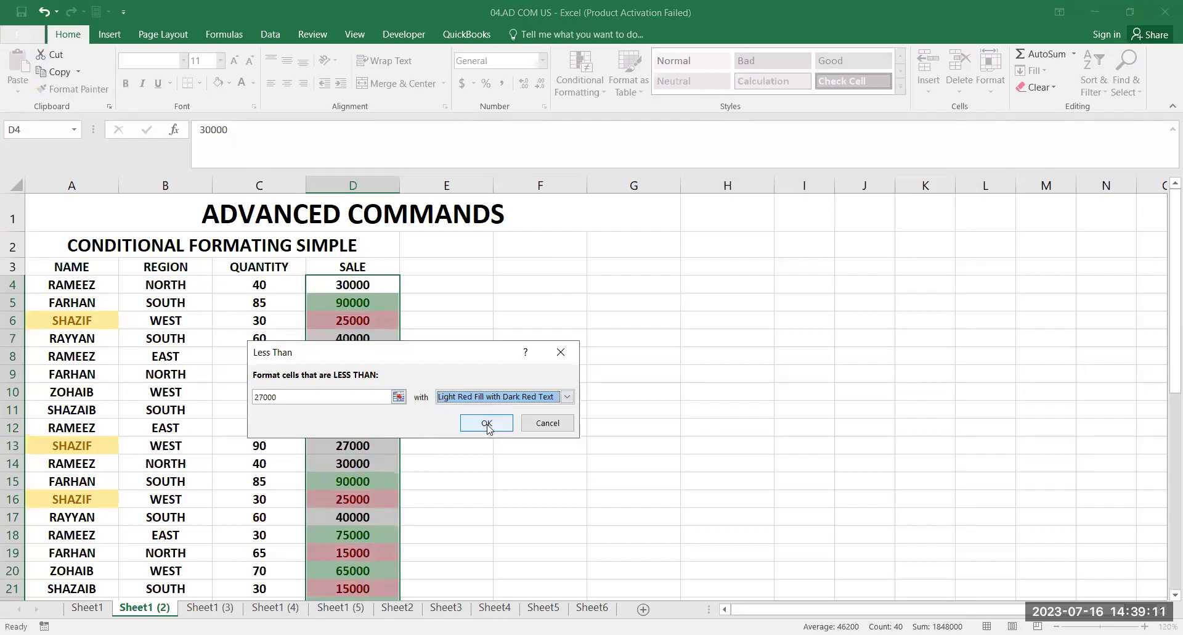
{"action": "left_click", "coordinate": [486, 423]}
Examine the SALE column to compare the values highlighted by the less-than and greater-than rules
{"action": "left_click_drag", "start_coordinate": [541, 452], "coordinate": [541, 459]}
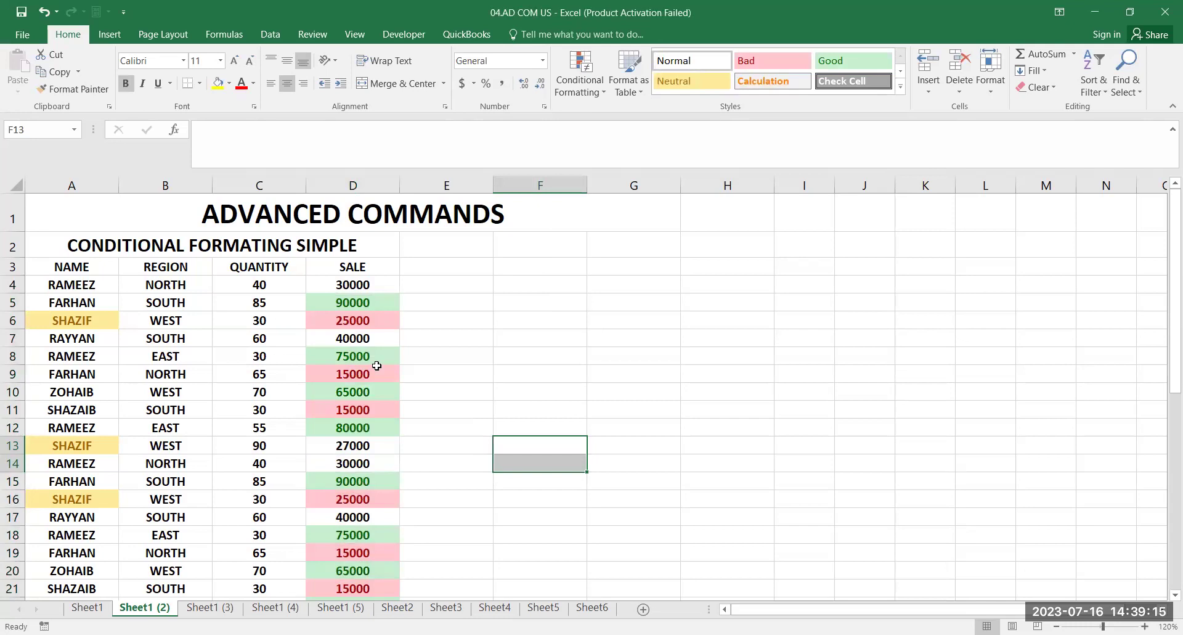
{"action": "scroll", "coordinate": [376, 370], "scroll_direction": "down", "scroll_amount": 1}
{"action": "scroll", "coordinate": [376, 365], "scroll_direction": "down", "scroll_amount": 1}
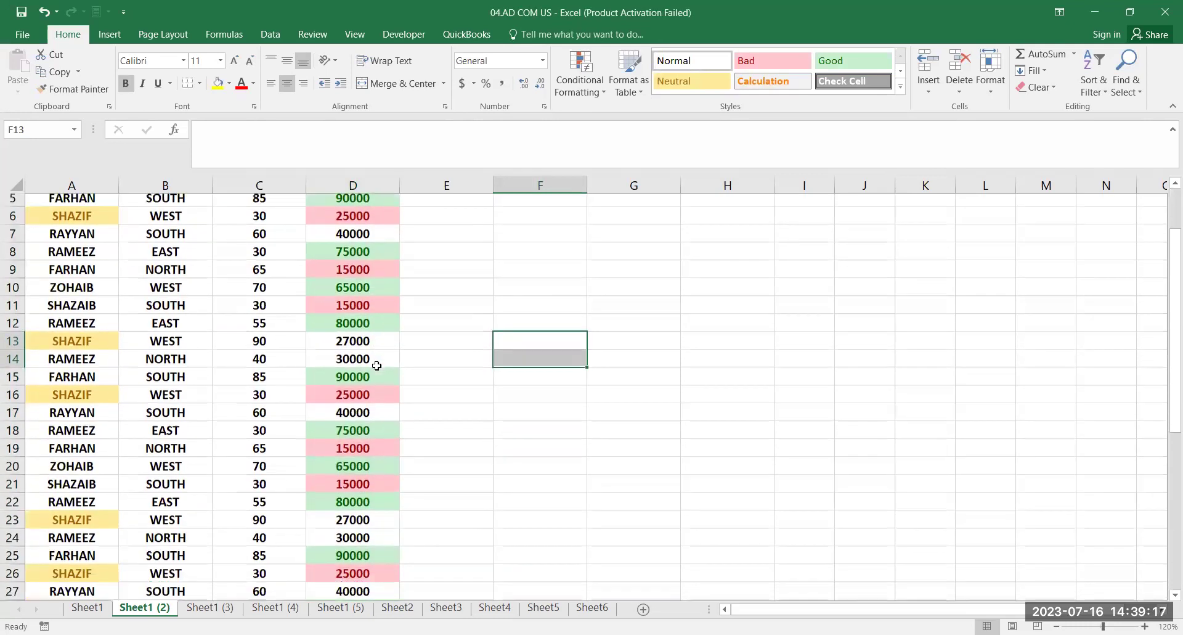
{"action": "scroll", "coordinate": [376, 365], "scroll_direction": "down", "scroll_amount": 3}
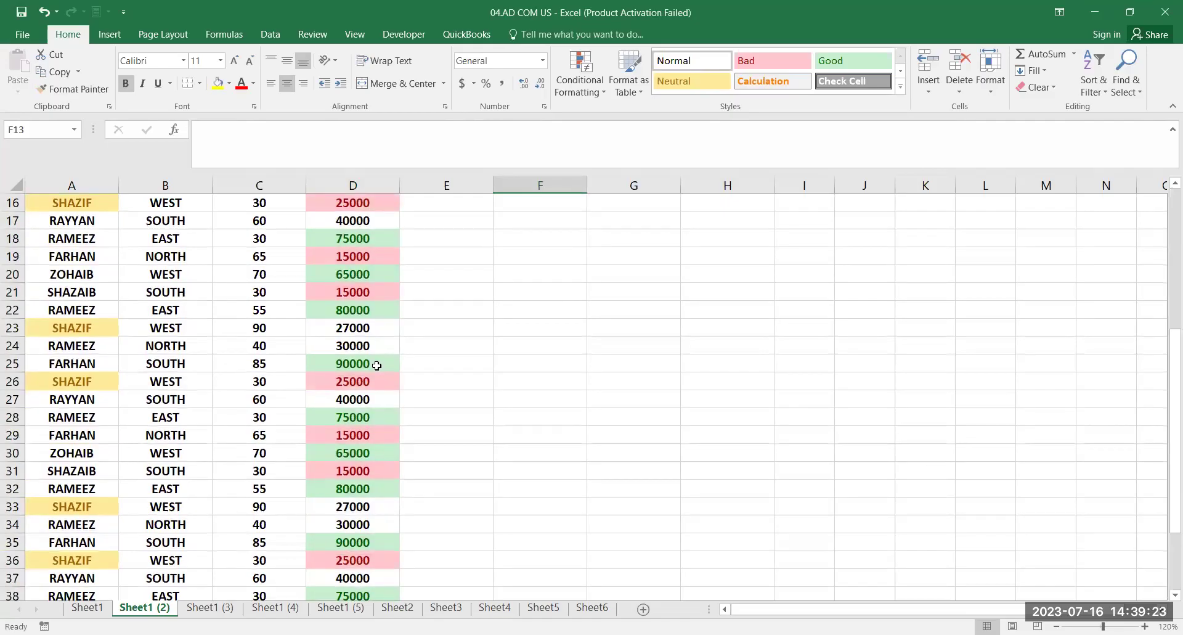
{"action": "scroll", "coordinate": [376, 365], "scroll_direction": "up", "scroll_amount": 4}
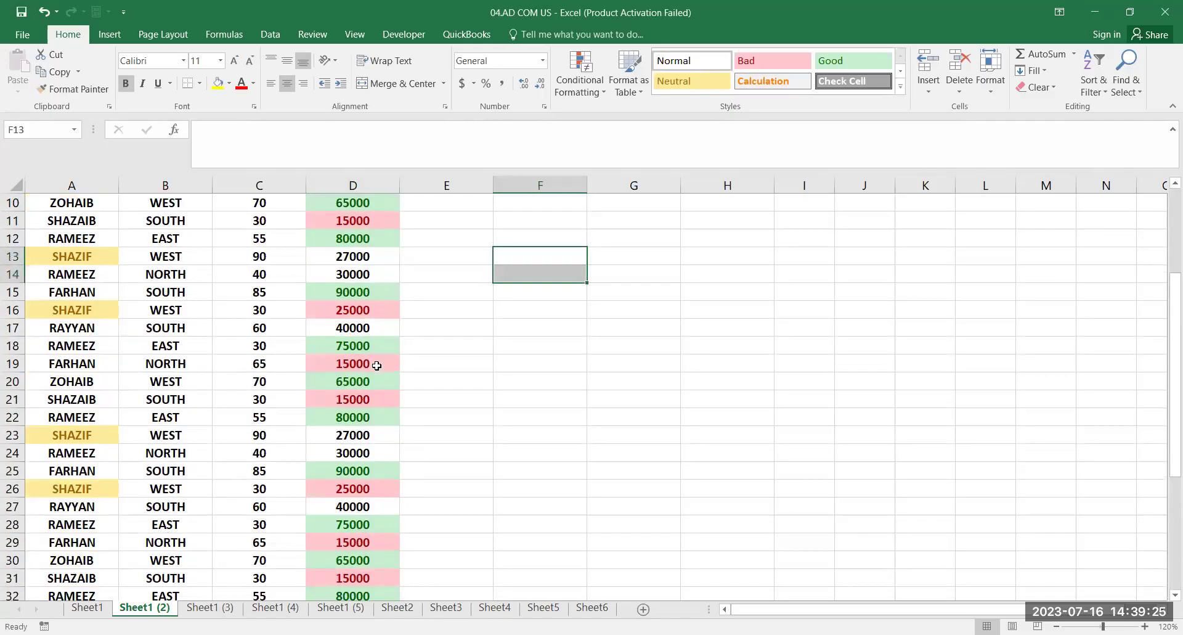
{"action": "scroll", "coordinate": [377, 366], "scroll_direction": "up", "scroll_amount": 1}
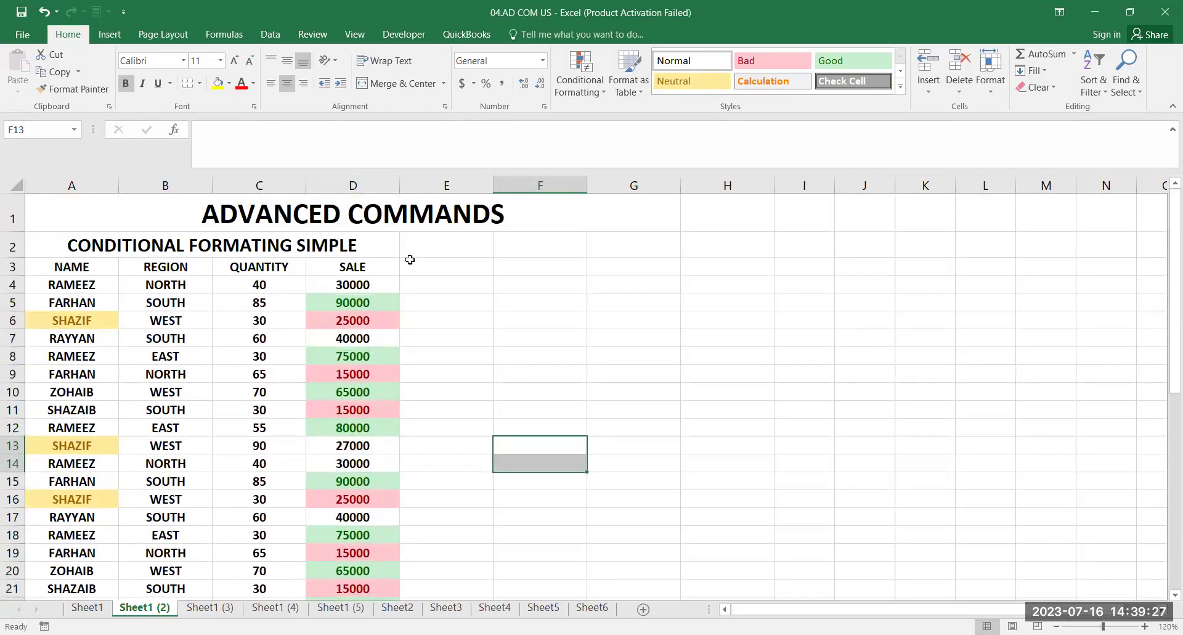
Clear all conditional formatting rules from the entire Sheet1 (2) worksheet
{"action": "left_click", "coordinate": [260, 301]}
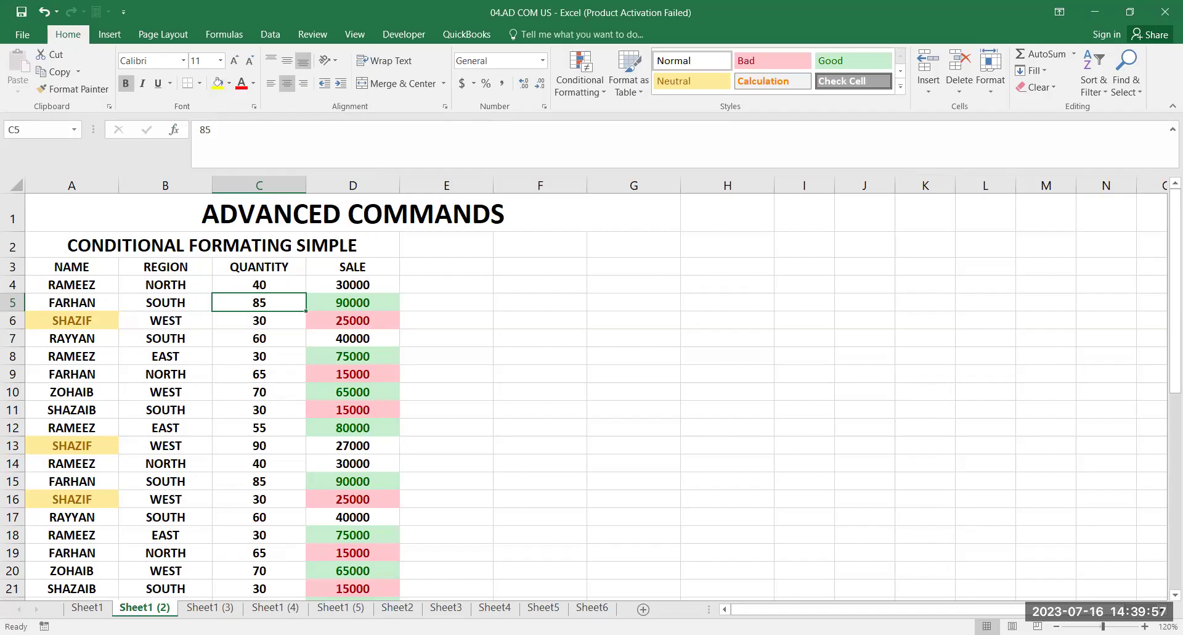
{"action": "left_click", "coordinate": [384, 284]}
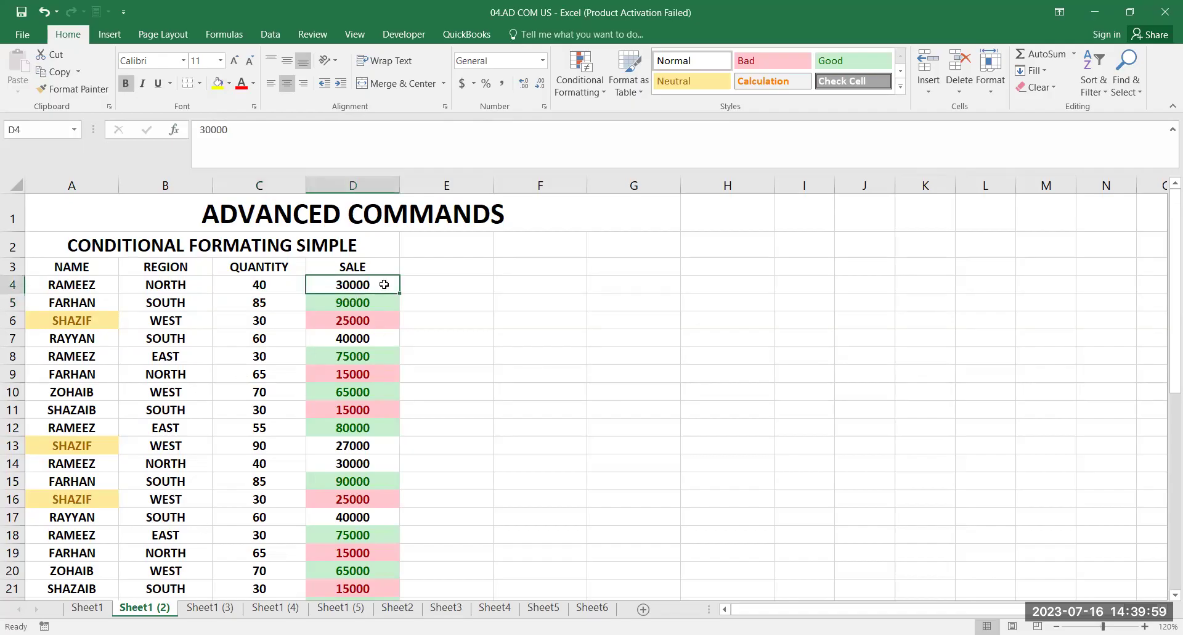
{"action": "key", "text": "ctrl+shift+Down"}
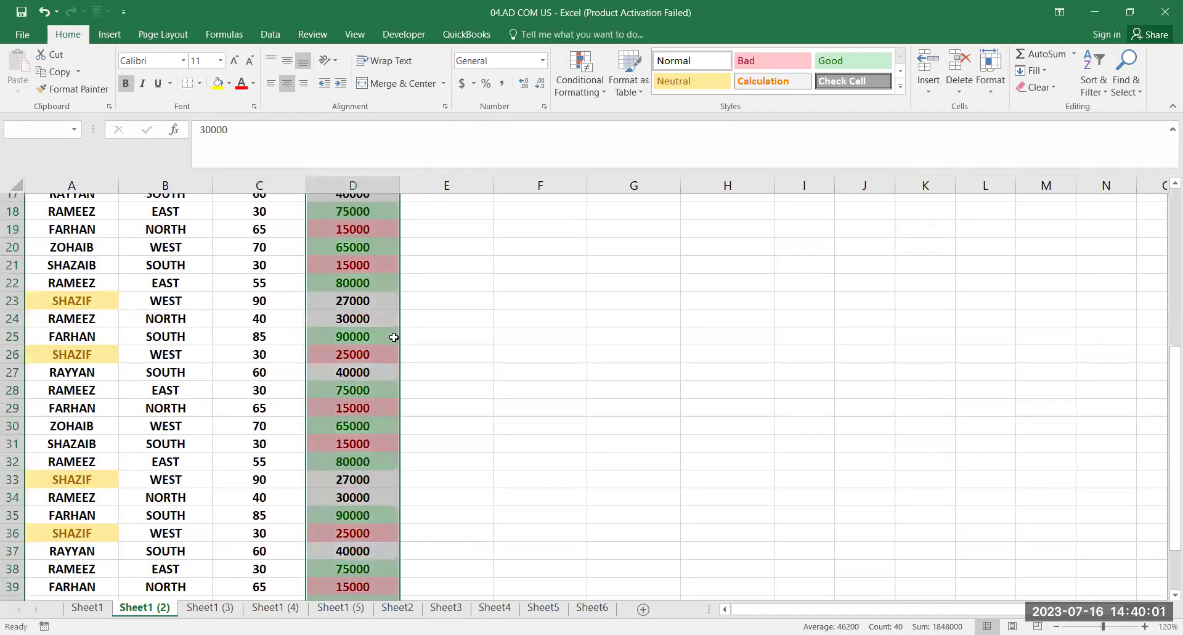
{"action": "scroll", "coordinate": [394, 339], "scroll_direction": "up", "scroll_amount": 5}
{"action": "scroll", "coordinate": [402, 340], "scroll_direction": "up", "scroll_amount": 1}
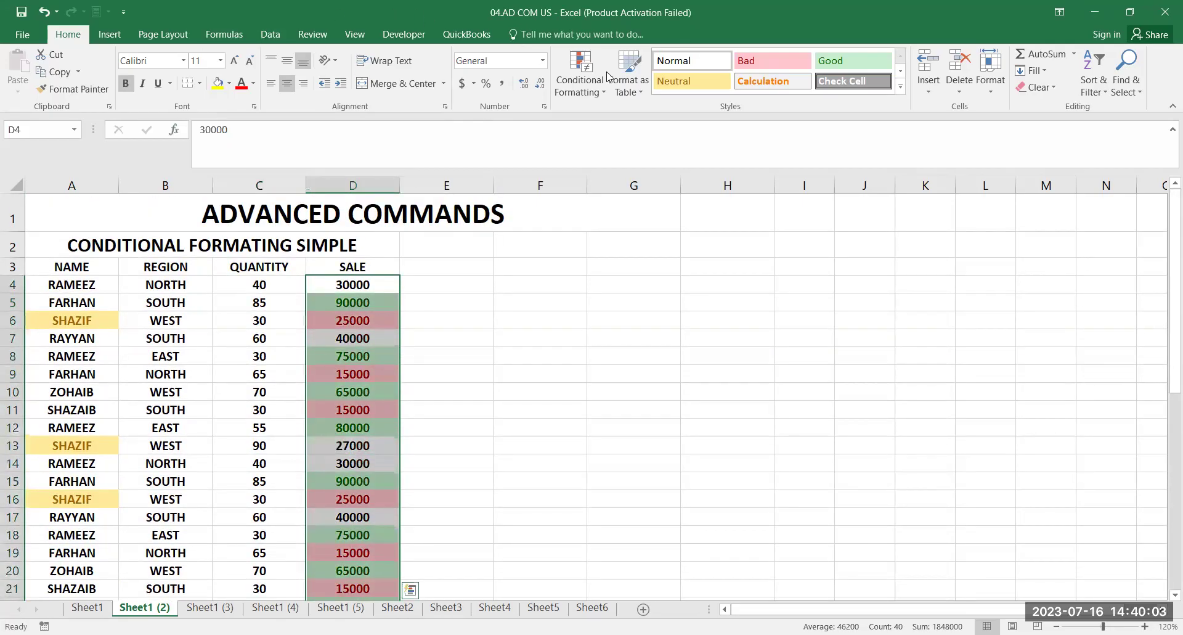
{"action": "left_click", "coordinate": [592, 82]}
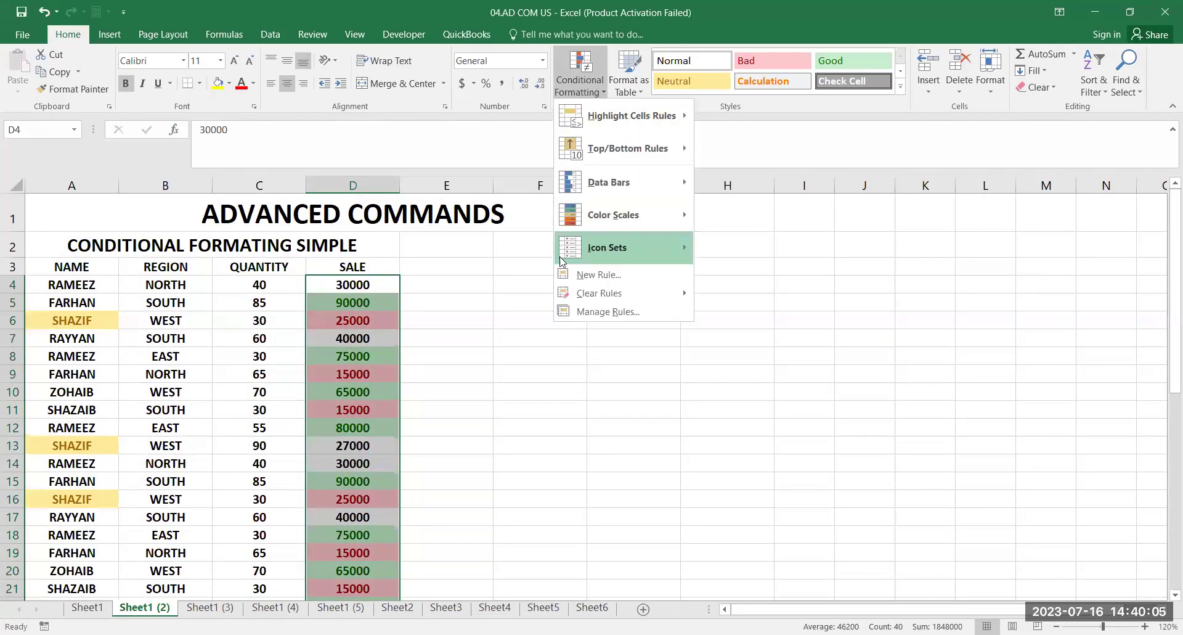
{"action": "mouse_move", "coordinate": [598, 299]}
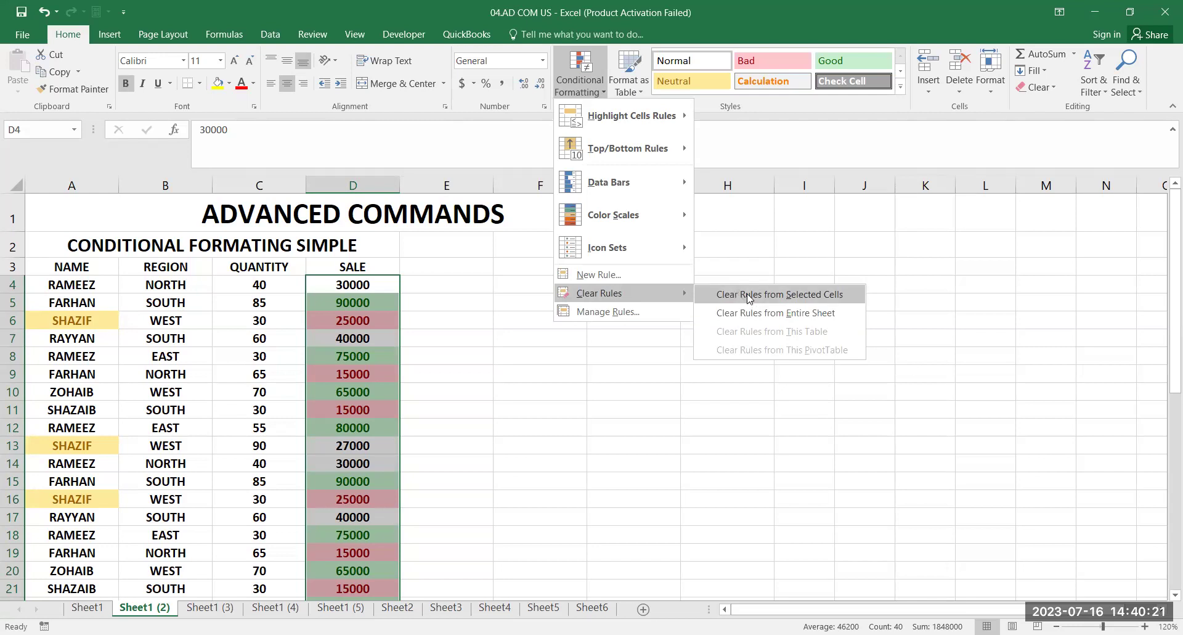
{"action": "left_click", "coordinate": [804, 316]}
{"action": "left_click", "coordinate": [634, 445]}
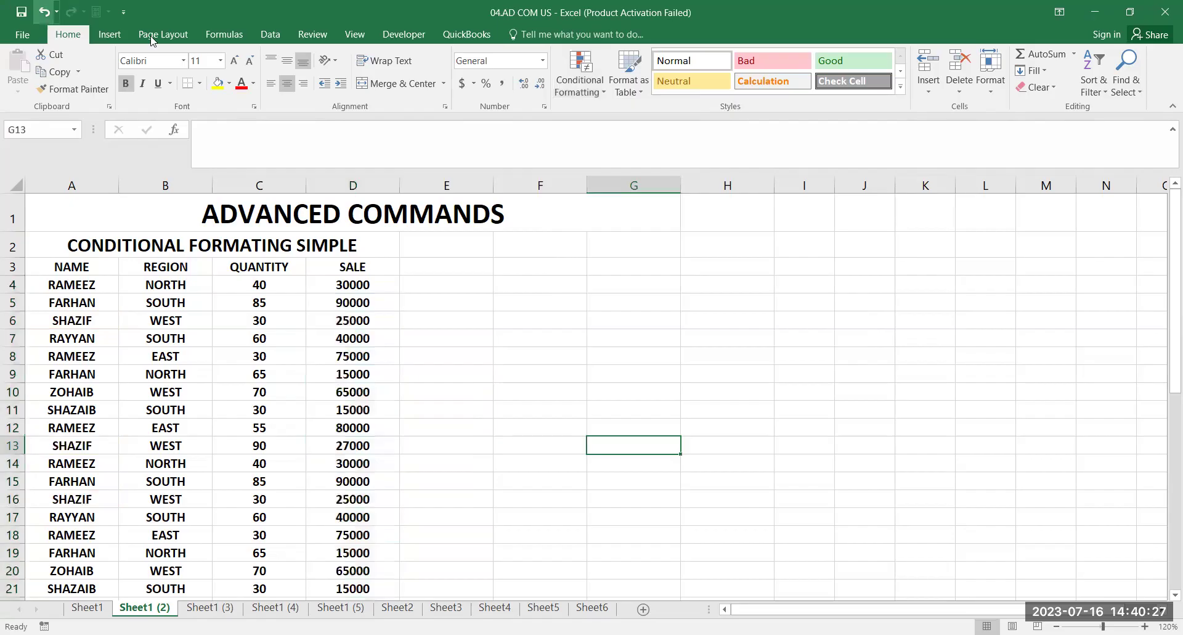
{"action": "left_click", "coordinate": [404, 498]}
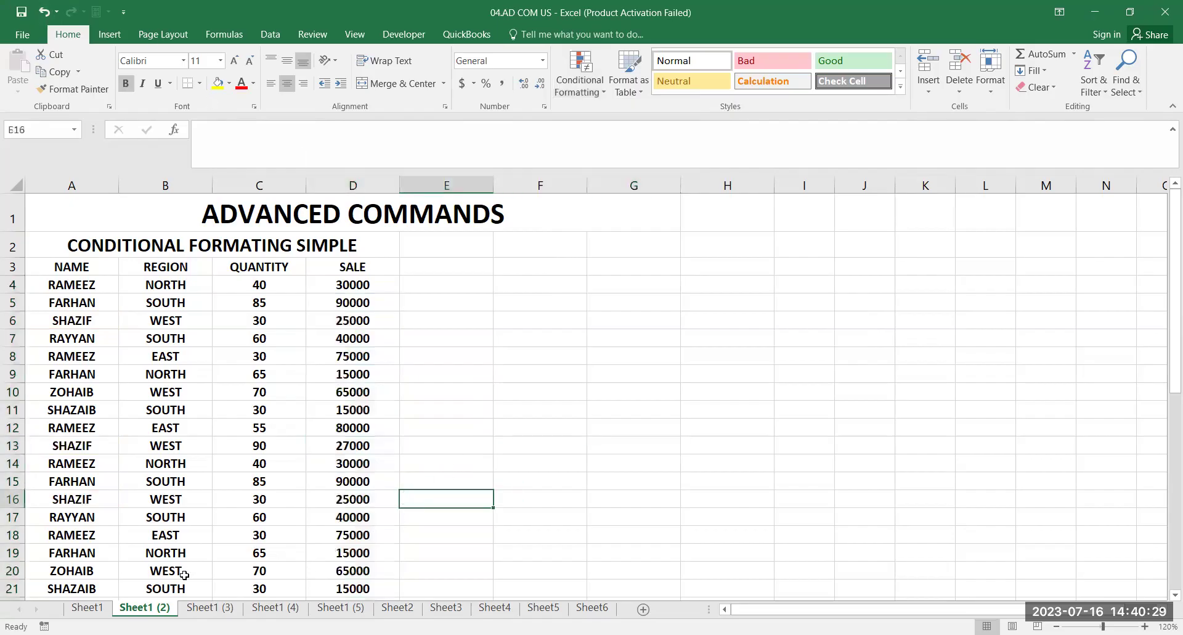
On Sheet1 (3), enter the heading CONDITIONAL FORMATING ADVANCED in the merged cell A2 above the table headers
{"action": "left_click", "coordinate": [204, 608]}
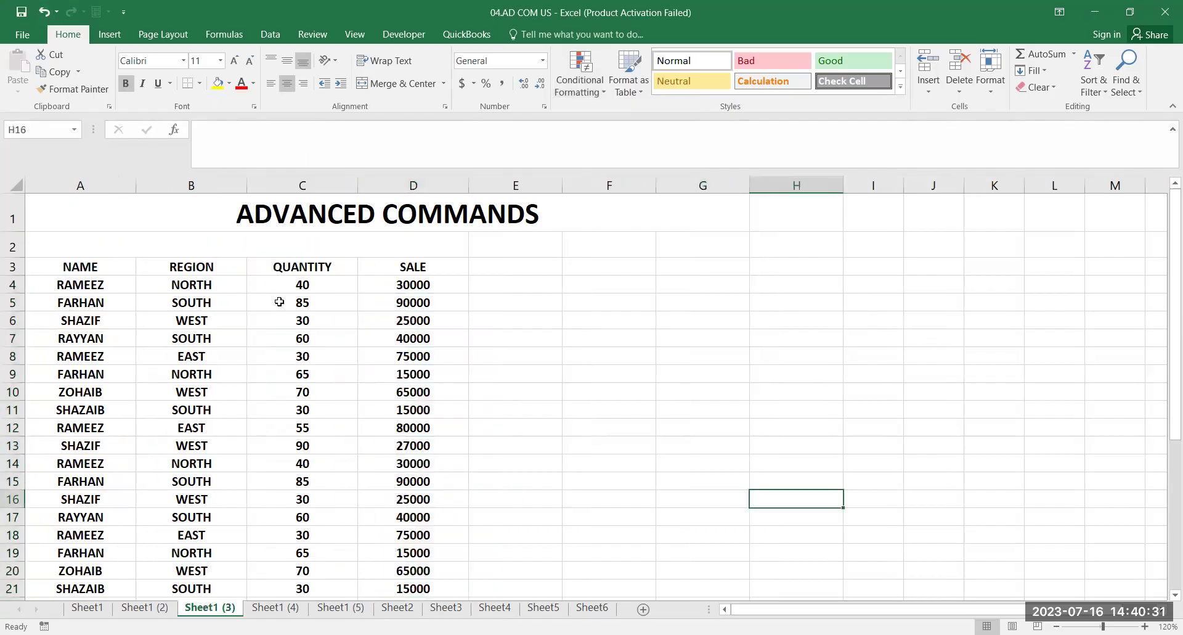
{"action": "left_click", "coordinate": [271, 252]}
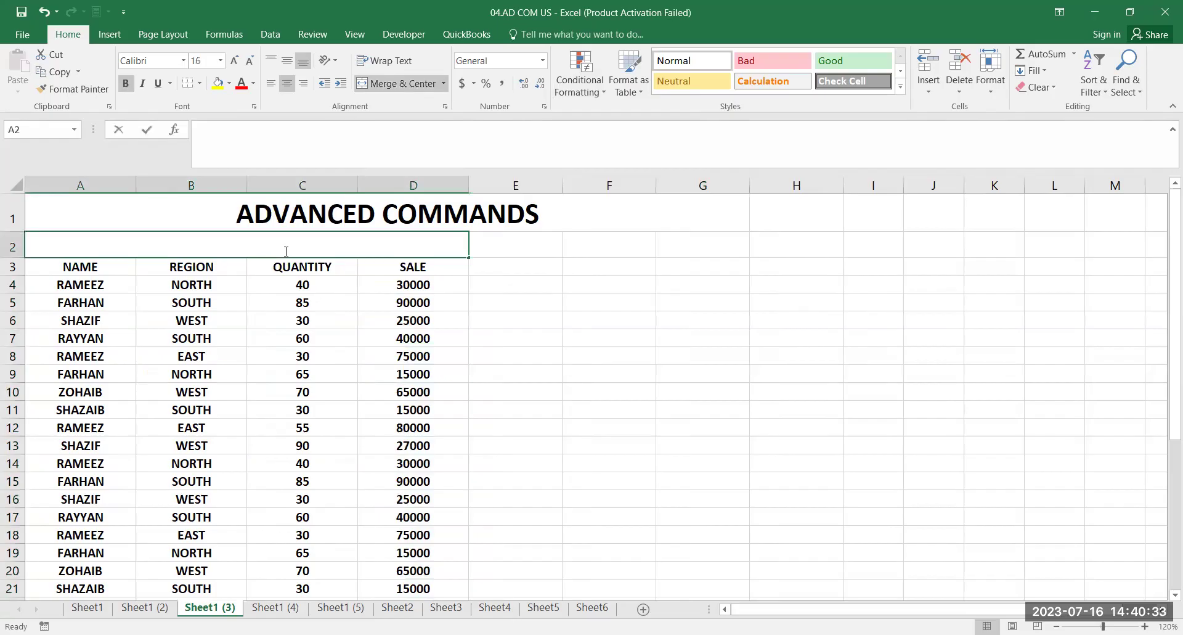
{"action": "type", "text": "CONT"}
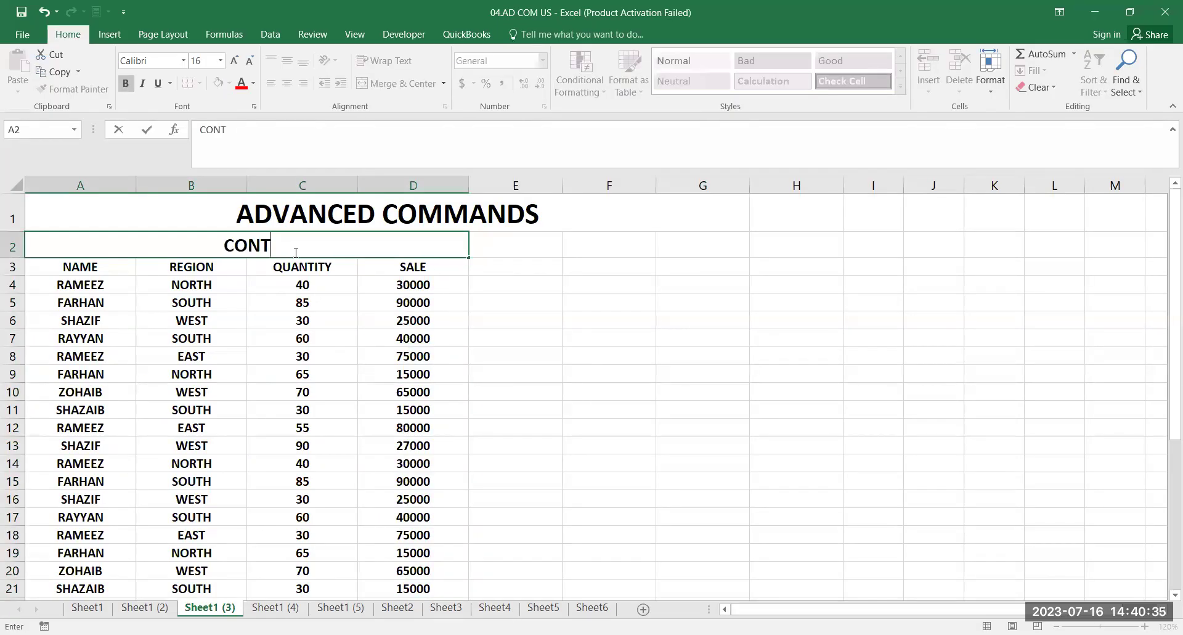
{"action": "key", "text": "BackSpace"}
{"action": "type", "text": "DITIONA"}
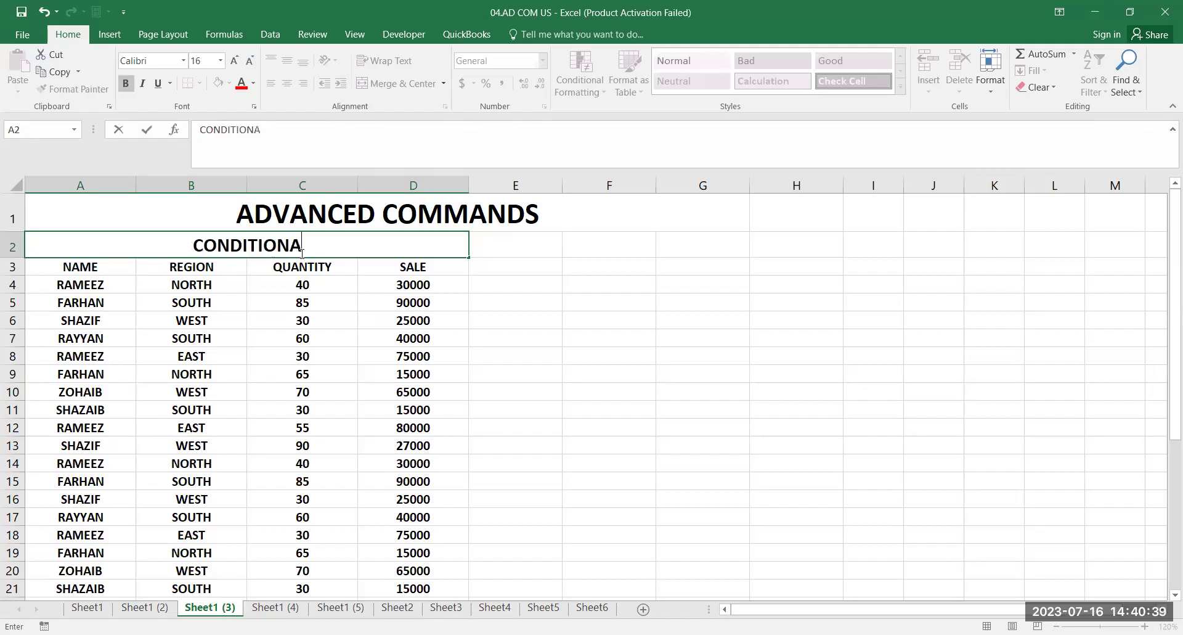
{"action": "type", "text": "L FORMAT"}
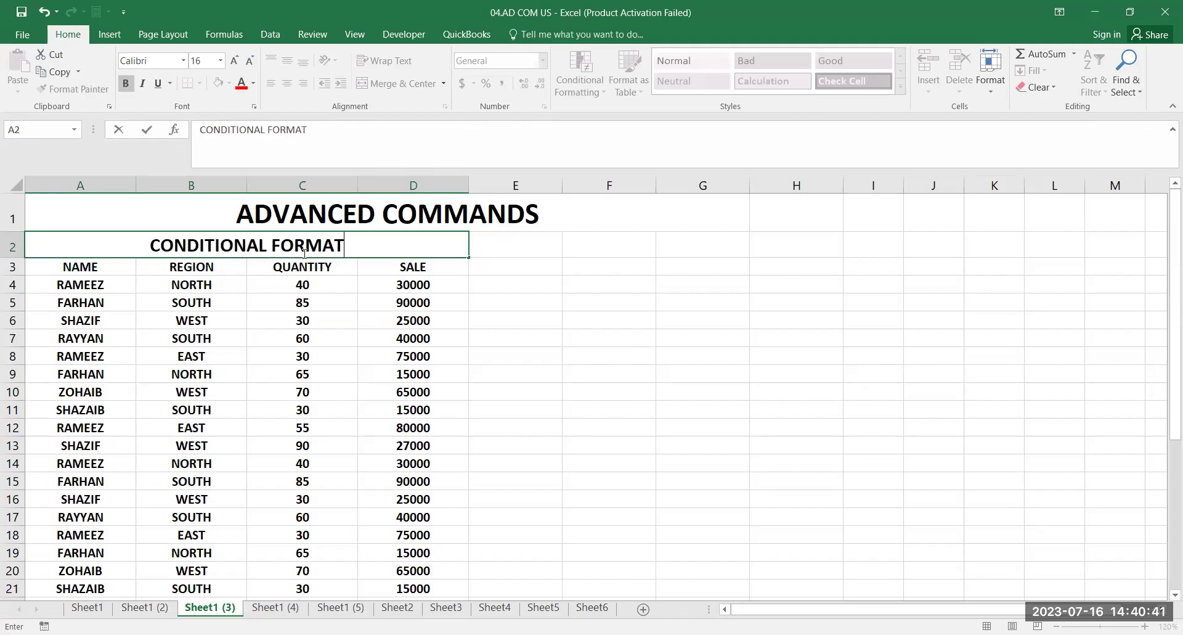
{"action": "type", "text": "ING A"}
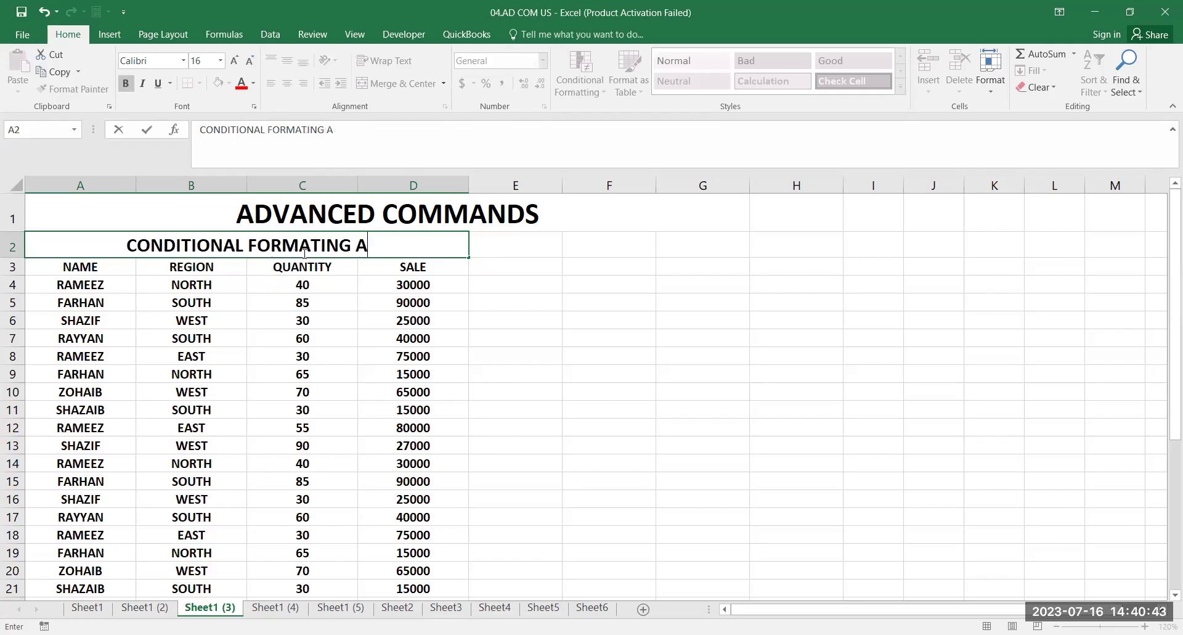
{"action": "type", "text": "DVANCED"}
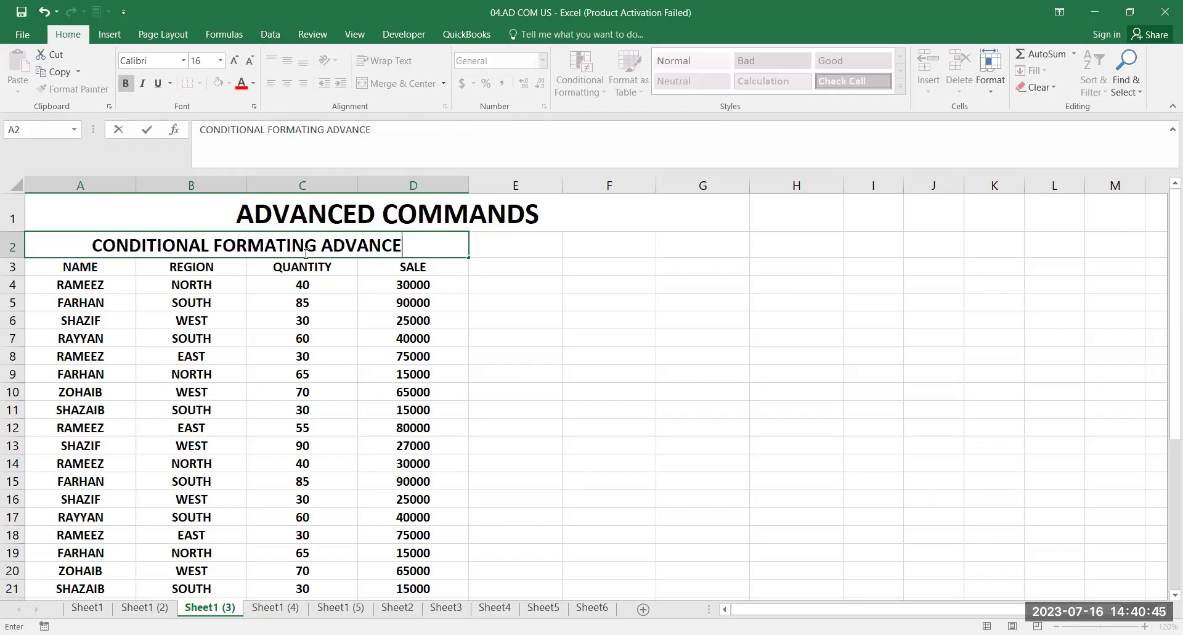
{"action": "key", "text": "Return"}
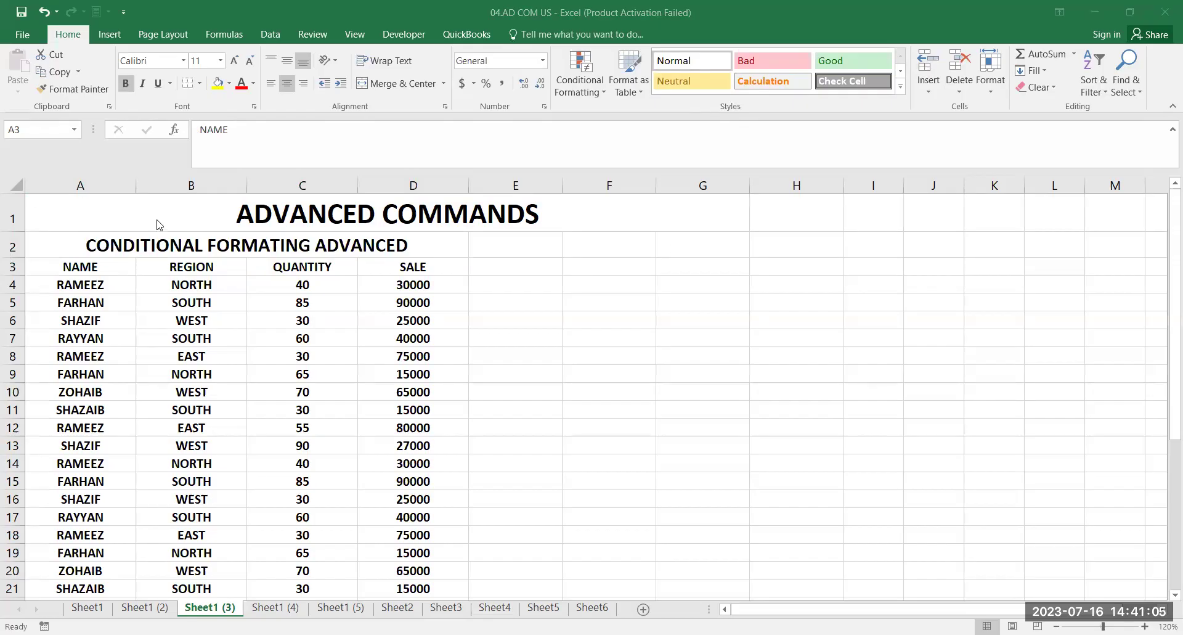
Copy the NAME header to F3 and the REGION header to F4 as labels beside the table
{"action": "left_click", "coordinate": [87, 262]}
{"action": "key", "text": "ctrl+c"}
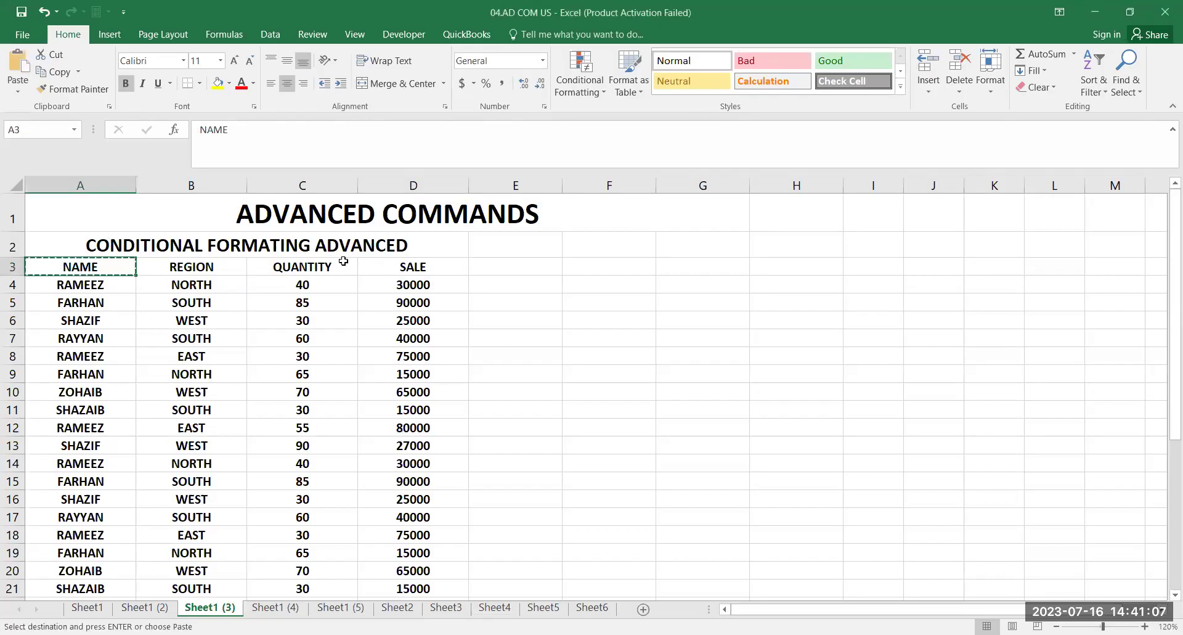
{"action": "left_click", "coordinate": [589, 266]}
{"action": "key", "text": "ctrl+v"}
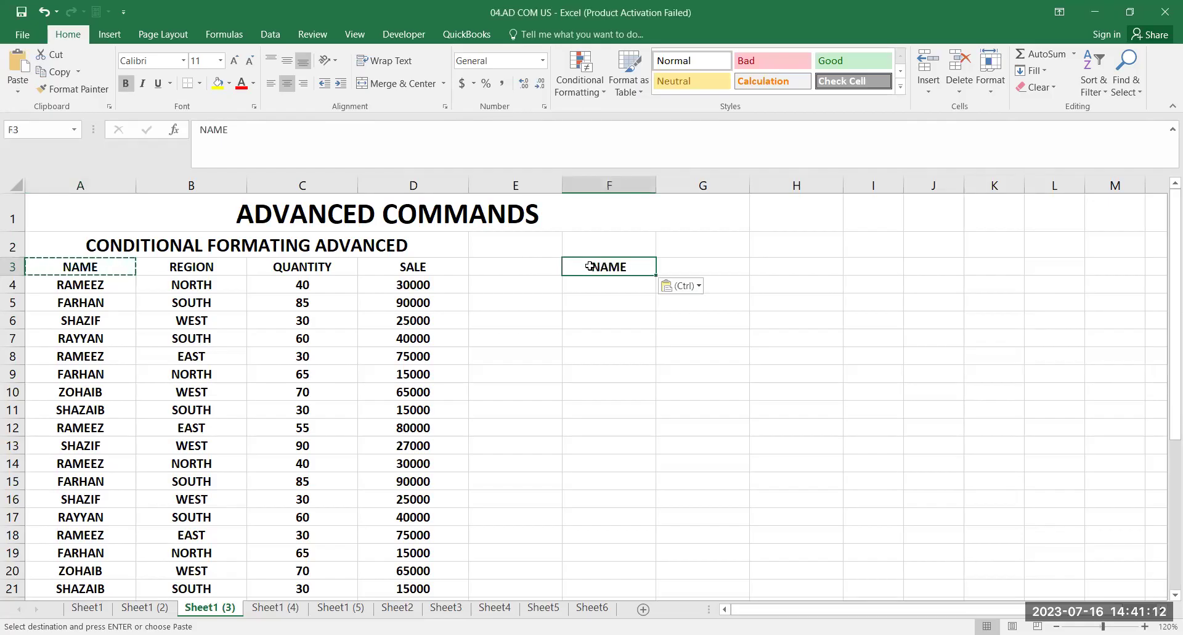
{"action": "left_click", "coordinate": [215, 265]}
{"action": "key", "text": "ctrl+c"}
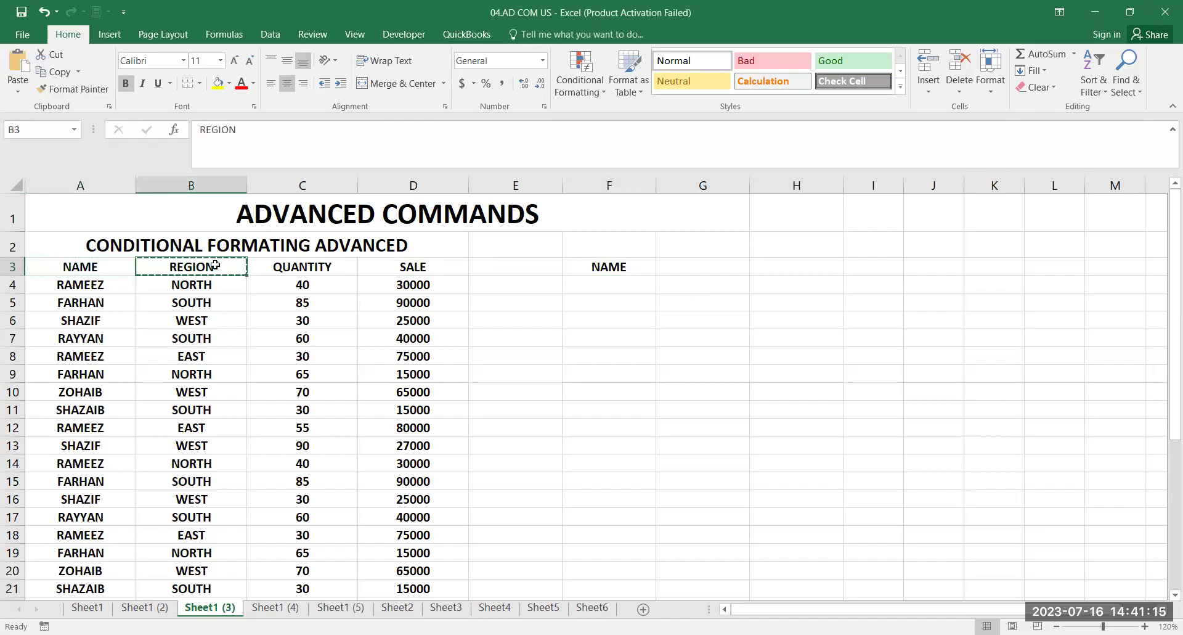
{"action": "left_click", "coordinate": [578, 288]}
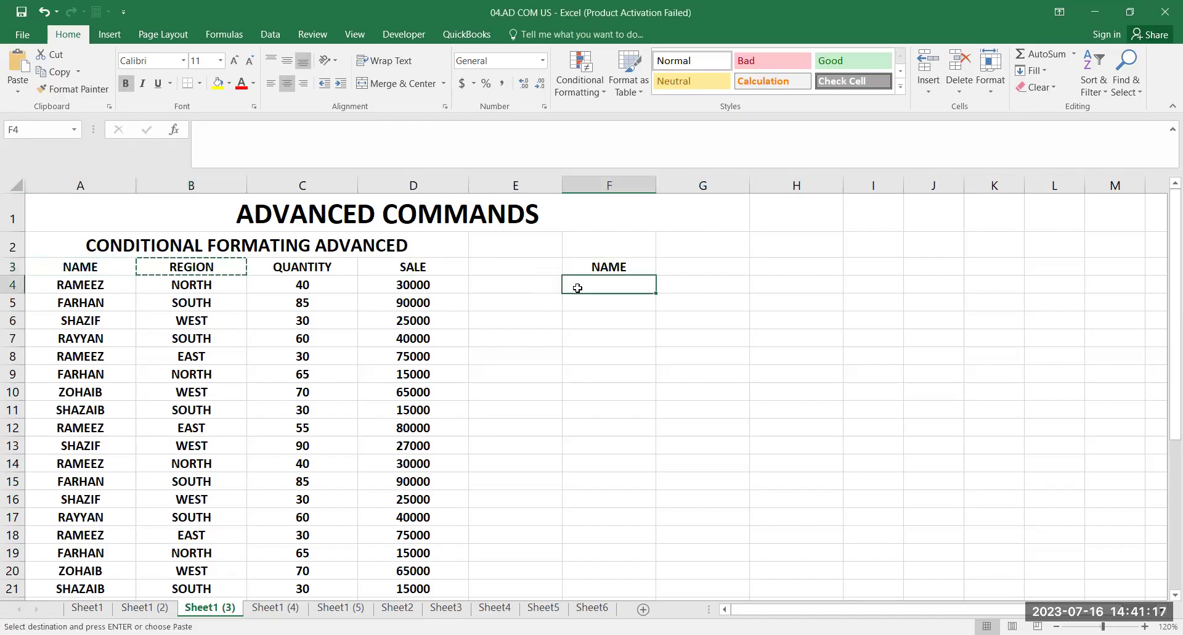
{"action": "key", "text": "ctrl+v"}
{"action": "left_click", "coordinate": [566, 324]}
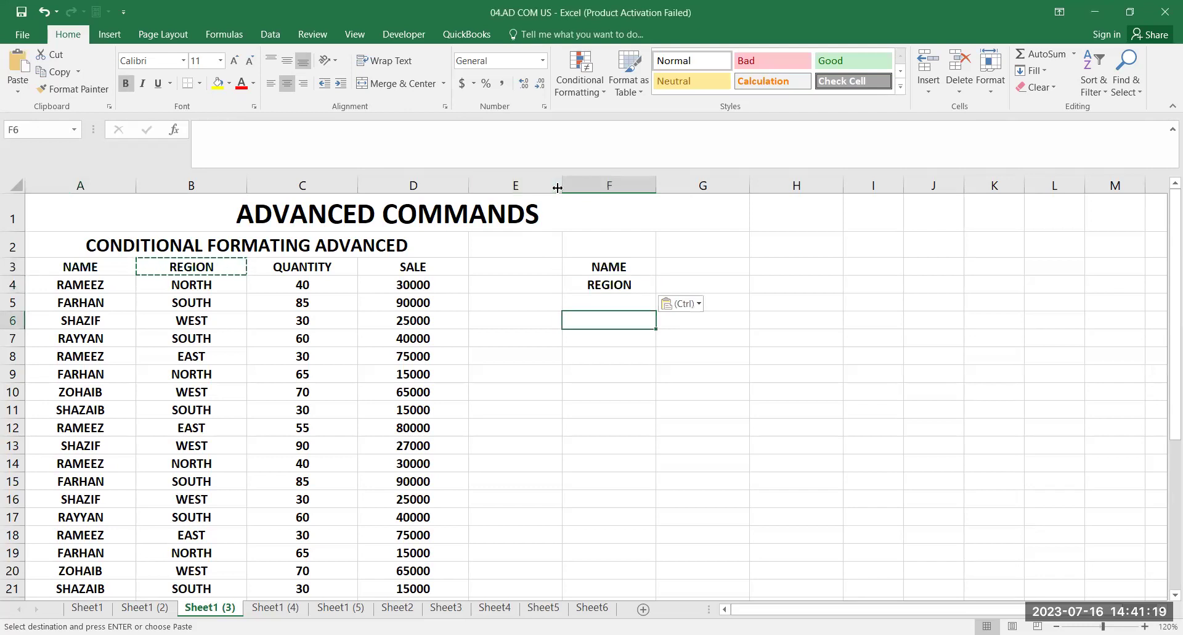
Narrow column E to a width of about 8.33 and clear the pending copy selection
{"action": "left_click_drag", "start_coordinate": [557, 188], "coordinate": [528, 188]}
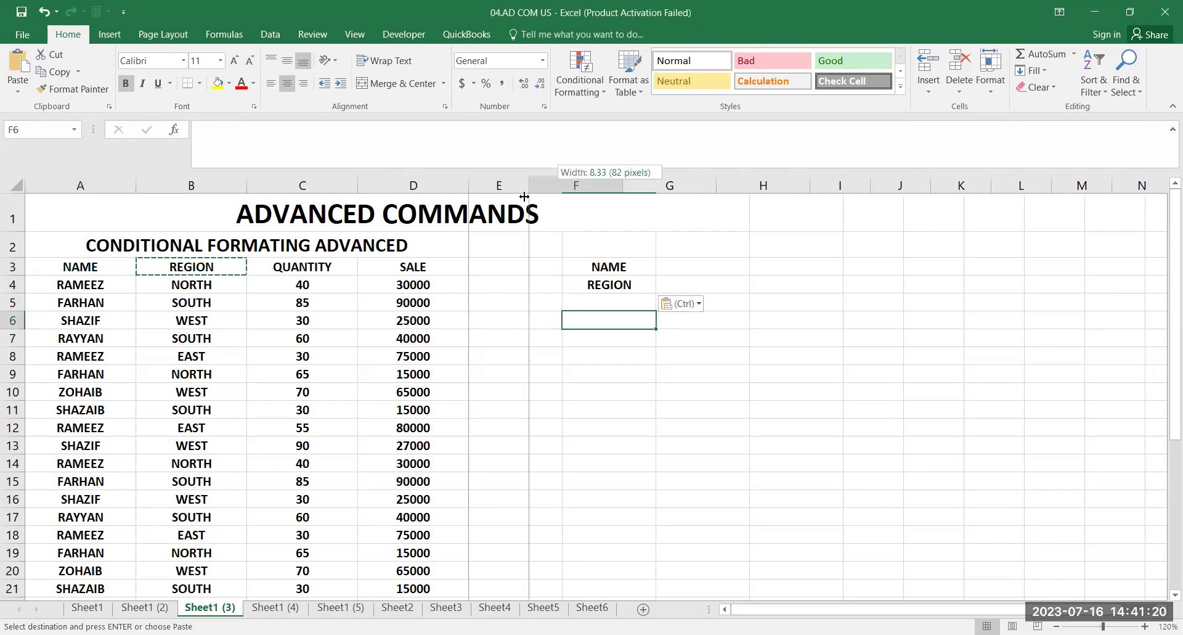
{"action": "left_click", "coordinate": [483, 512]}
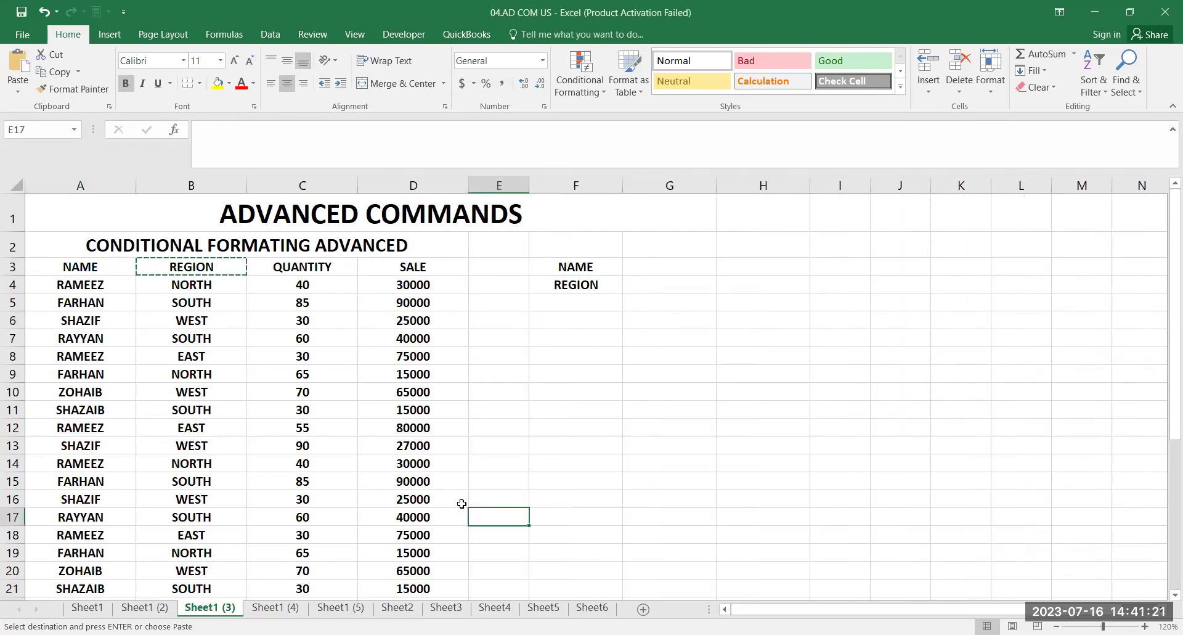
{"action": "left_click", "coordinate": [78, 265]}
{"action": "key", "text": "Escape"}
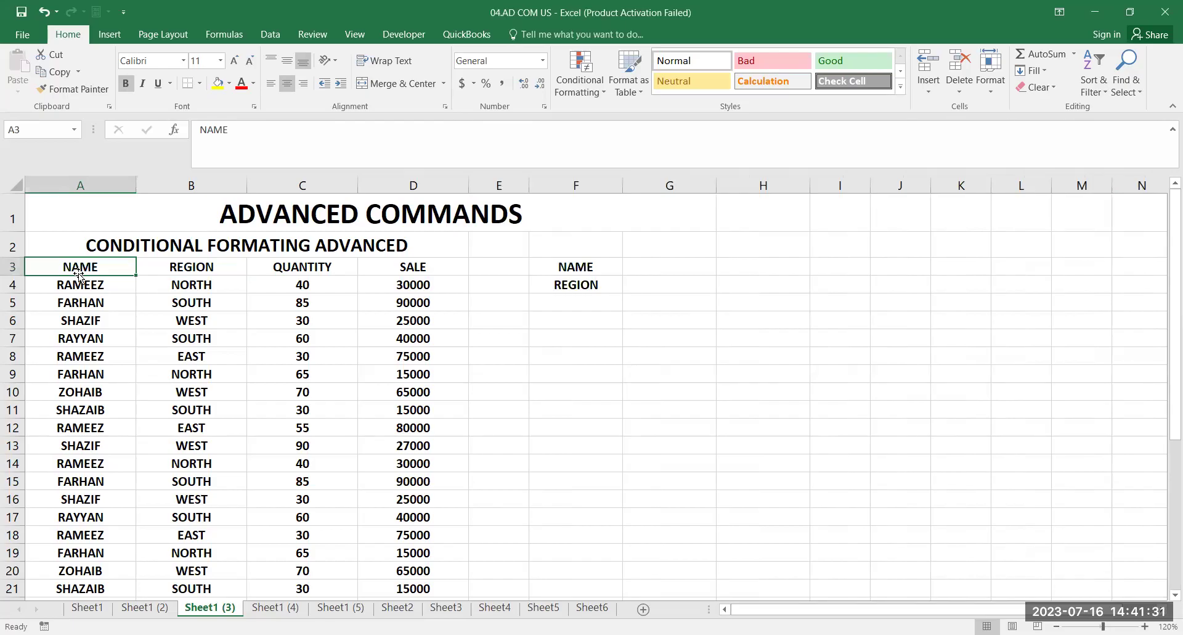
Examine the rows sharing the name in A4 and the SOUTH region rows, relating them to the input cells G3 and G4
{"action": "left_click", "coordinate": [663, 264]}
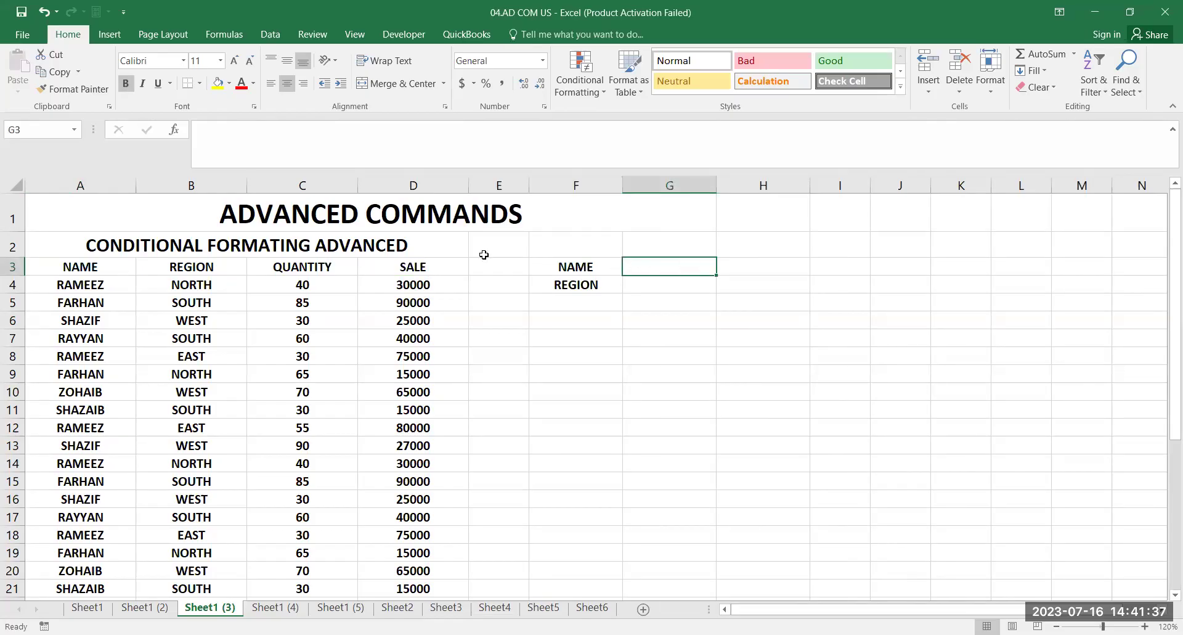
{"action": "left_click", "coordinate": [102, 284]}
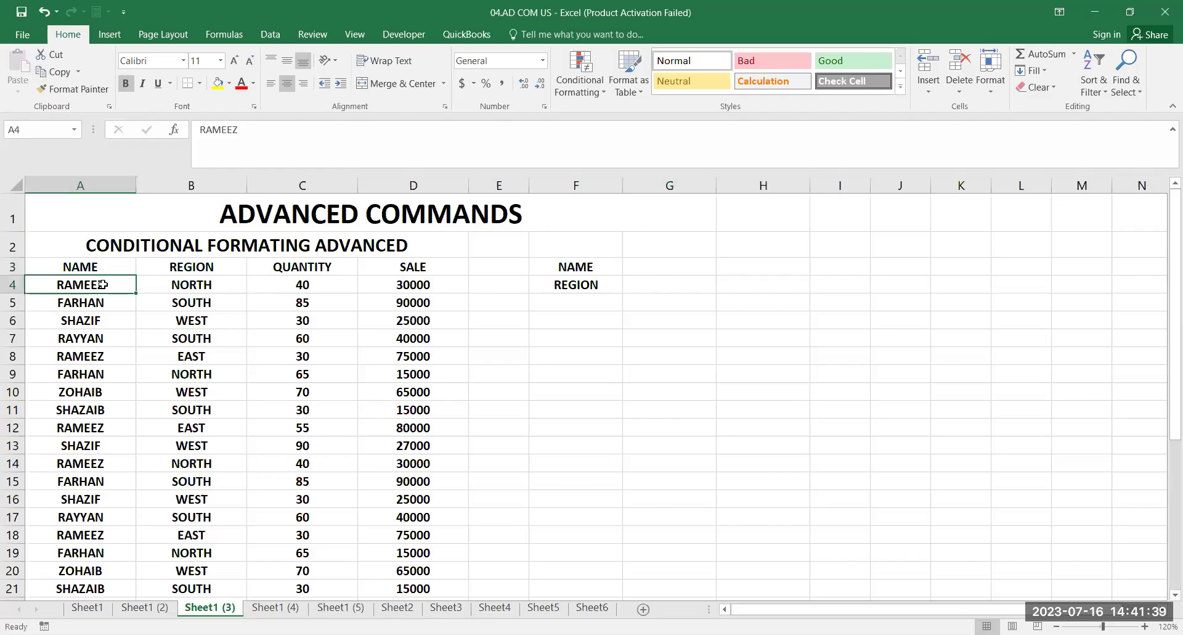
{"action": "left_click_drag", "start_coordinate": [102, 284], "coordinate": [416, 283]}
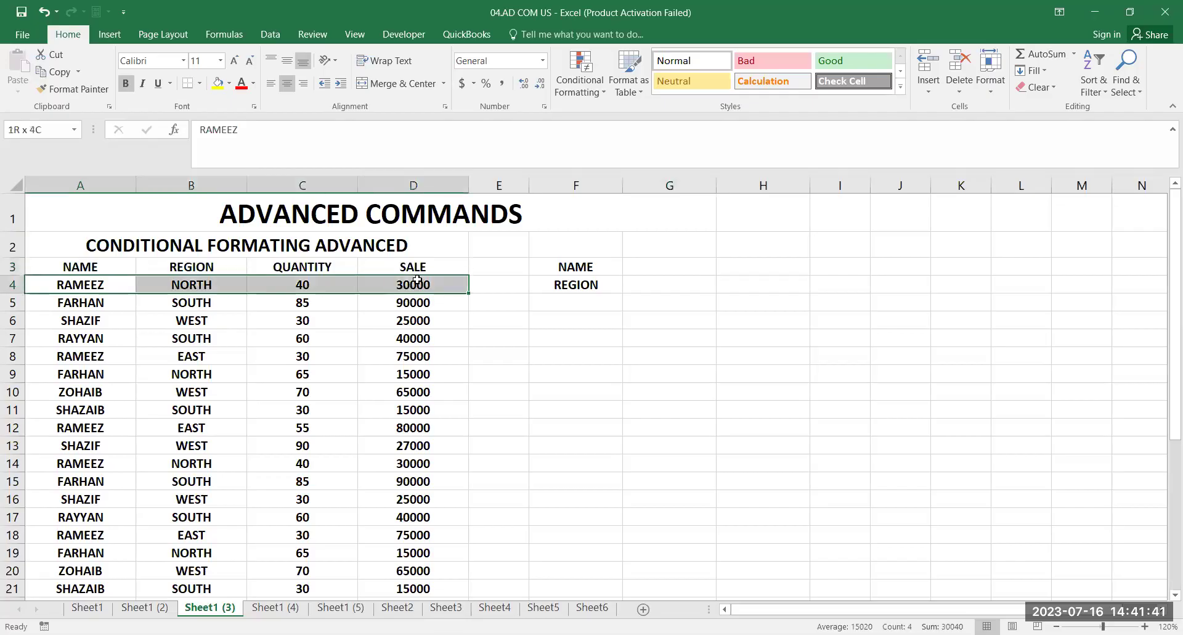
{"action": "left_click_drag", "start_coordinate": [83, 362], "coordinate": [399, 361]}
{"action": "left_click_drag", "start_coordinate": [57, 463], "coordinate": [409, 457]}
{"action": "left_click", "coordinate": [660, 284]}
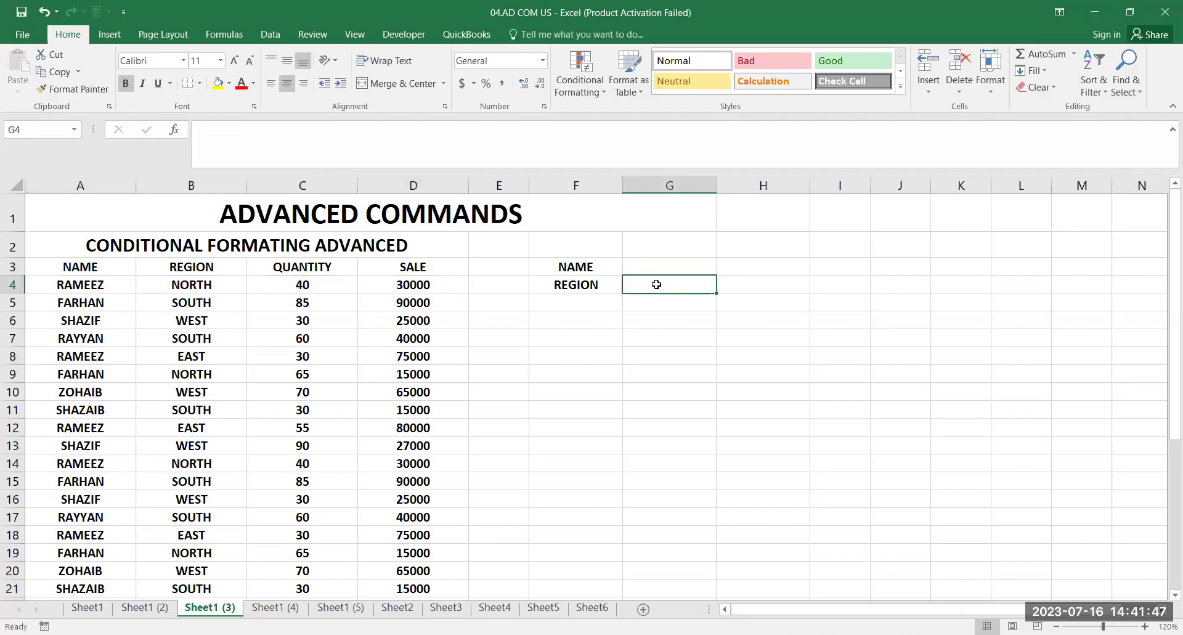
{"action": "left_click", "coordinate": [211, 297]}
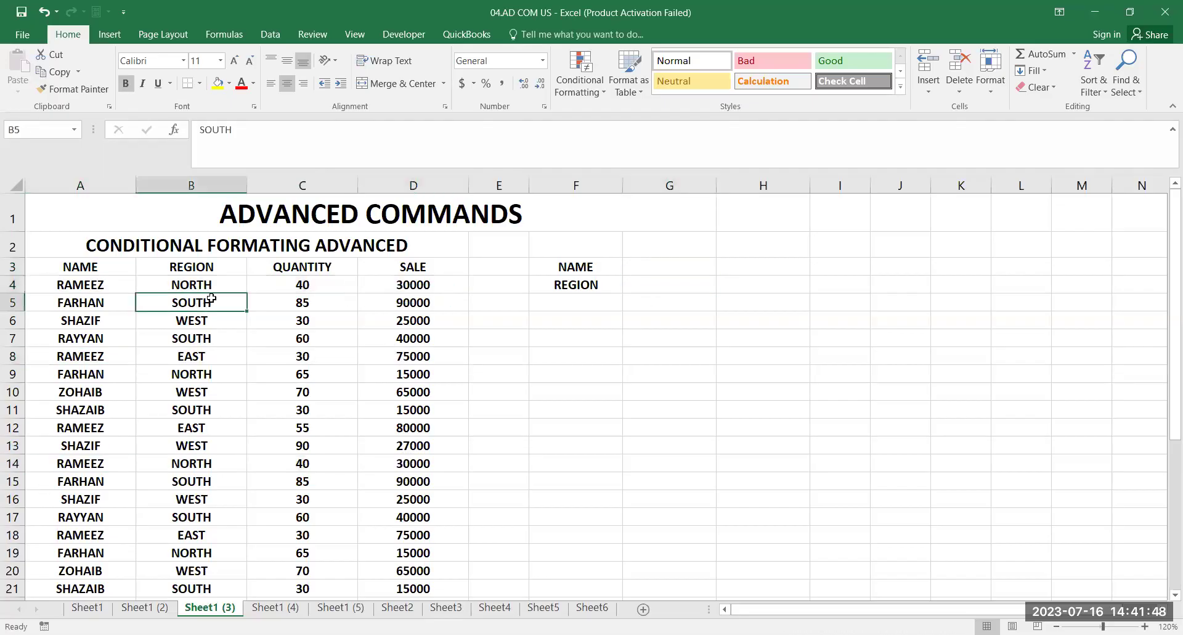
{"action": "left_click", "coordinate": [133, 301]}
{"action": "left_click_drag", "start_coordinate": [335, 304], "coordinate": [385, 307]}
{"action": "left_click_drag", "start_coordinate": [113, 338], "coordinate": [408, 343]}
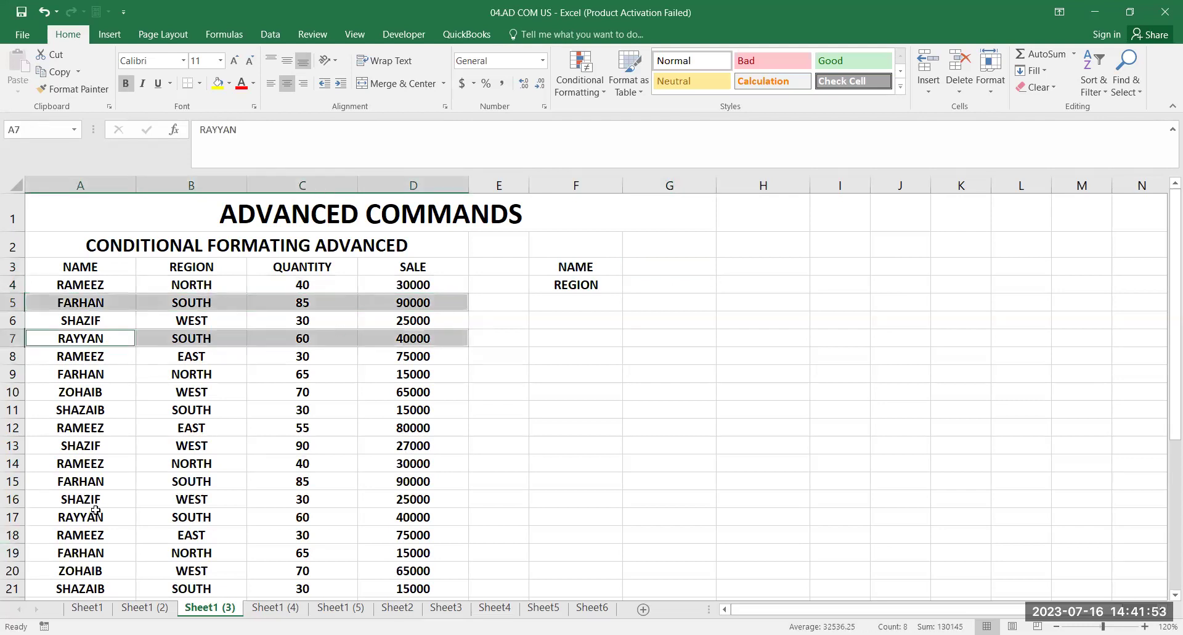
{"action": "left_click_drag", "start_coordinate": [83, 483], "coordinate": [391, 479]}
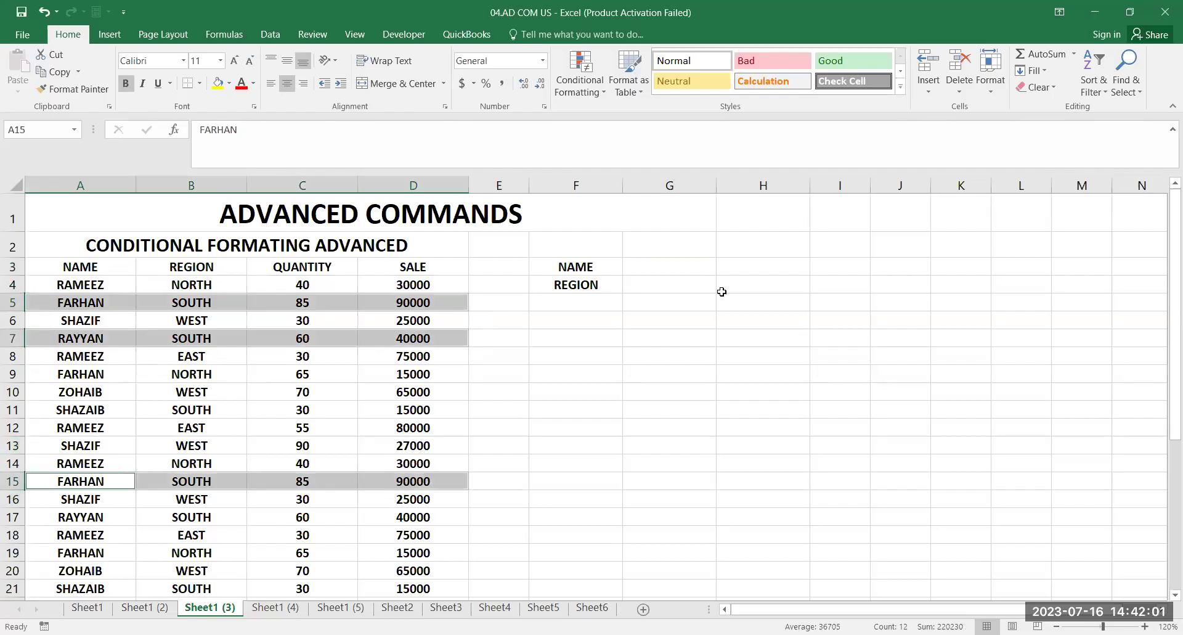
{"action": "left_click", "coordinate": [666, 268]}
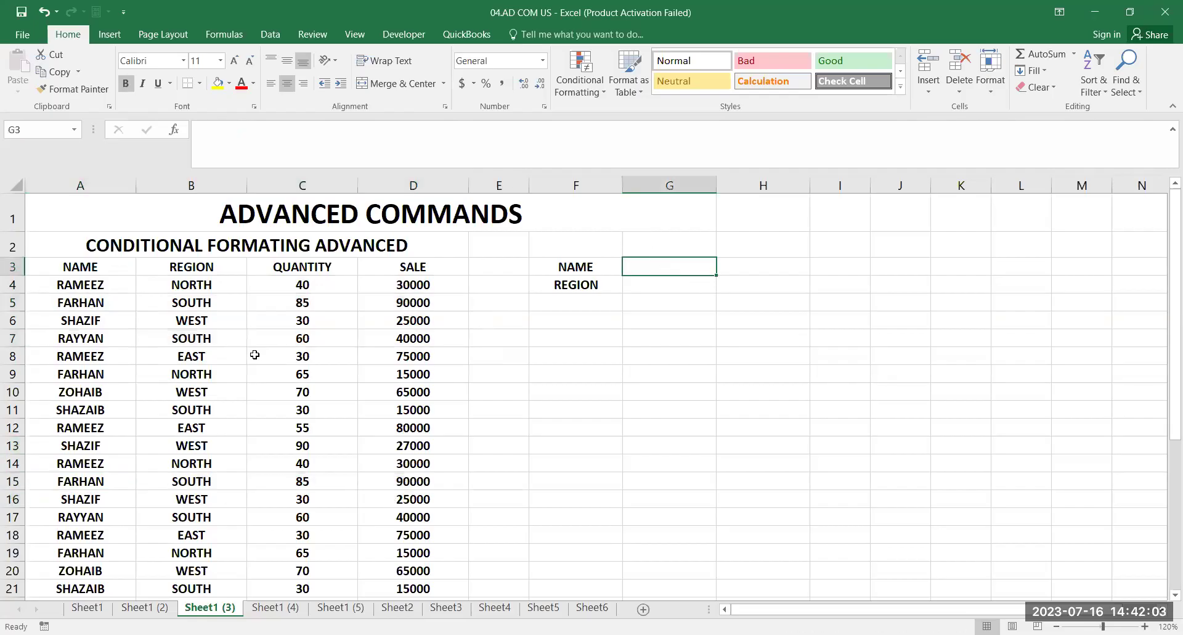
Start a new conditional formatting rule for the table range A3:D35 that uses a formula to determine which cells to format
{"action": "left_click", "coordinate": [92, 267]}
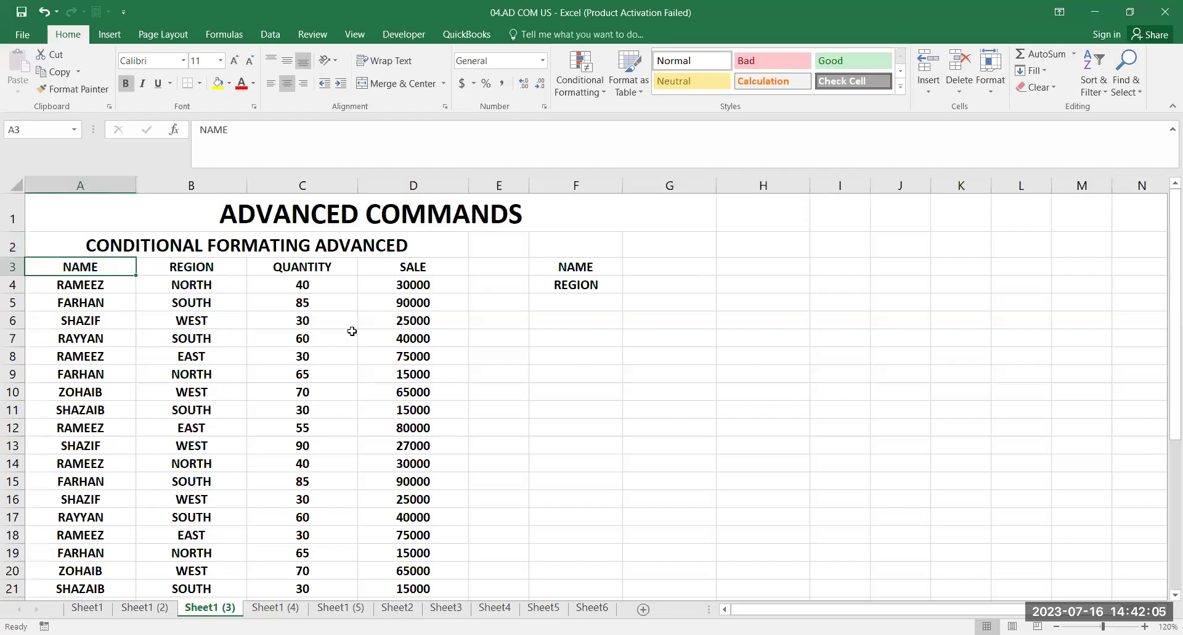
{"action": "key", "text": "ctrl+shift+Right"}
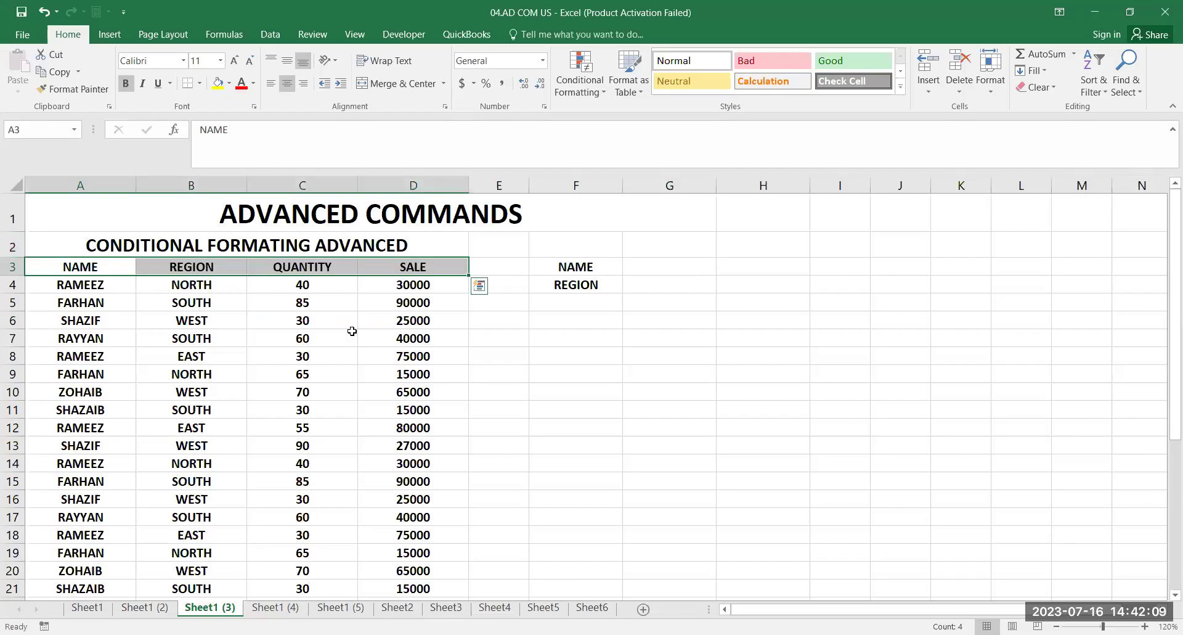
{"action": "key", "text": "ctrl+shift+Down"}
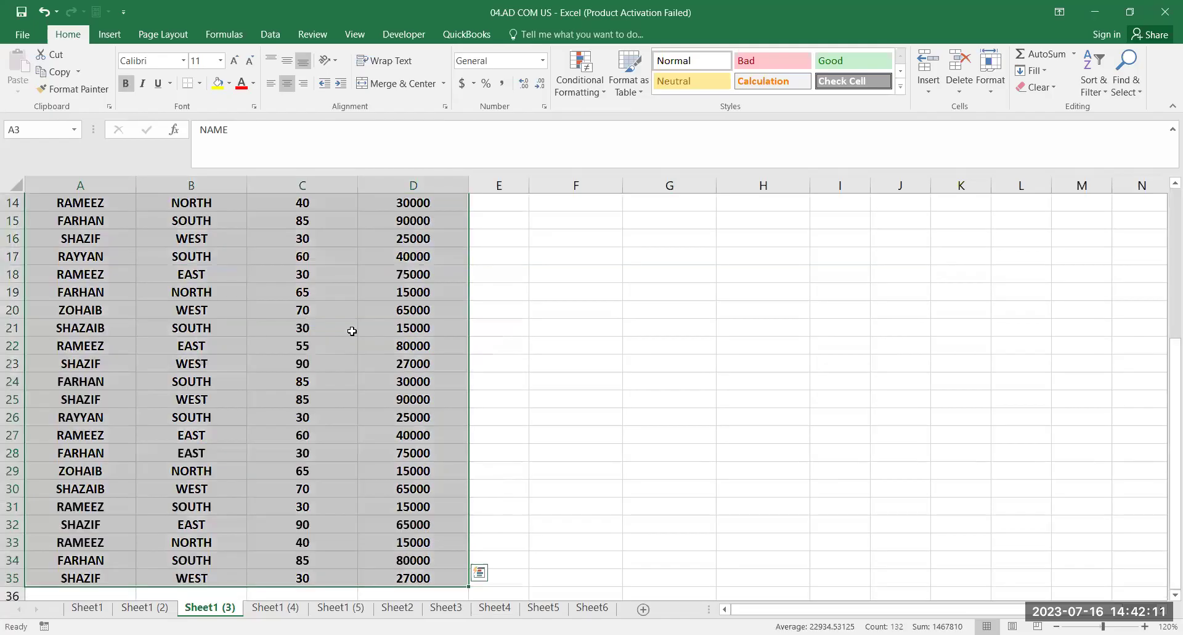
{"action": "scroll", "coordinate": [468, 456], "scroll_direction": "up", "scroll_amount": 5}
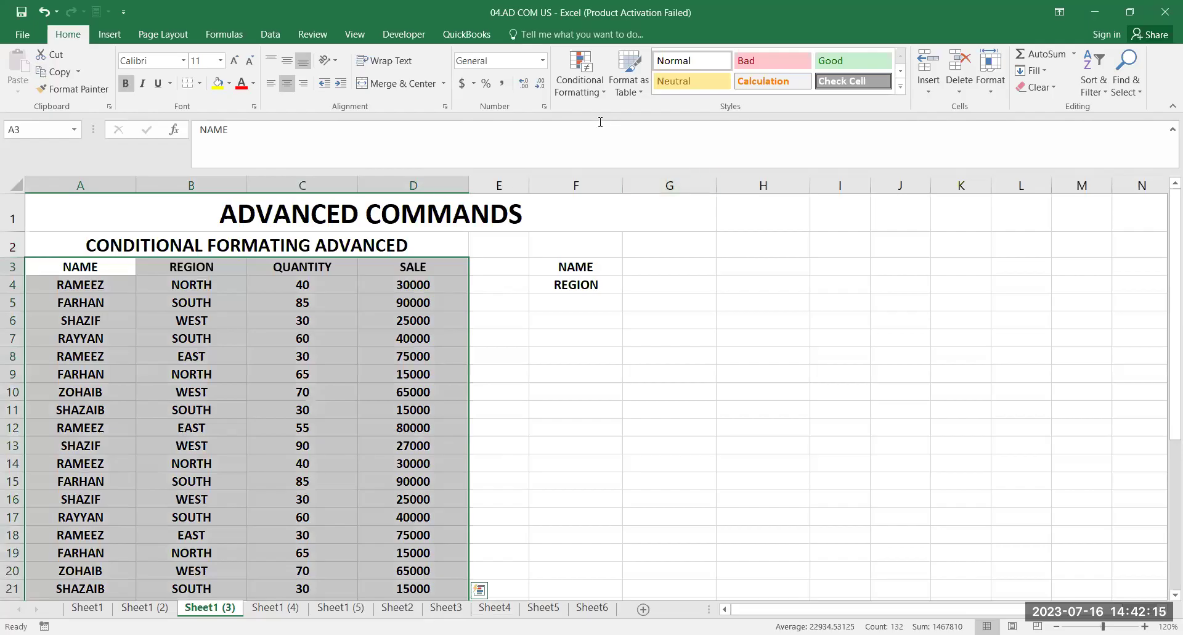
{"action": "left_click", "coordinate": [578, 93]}
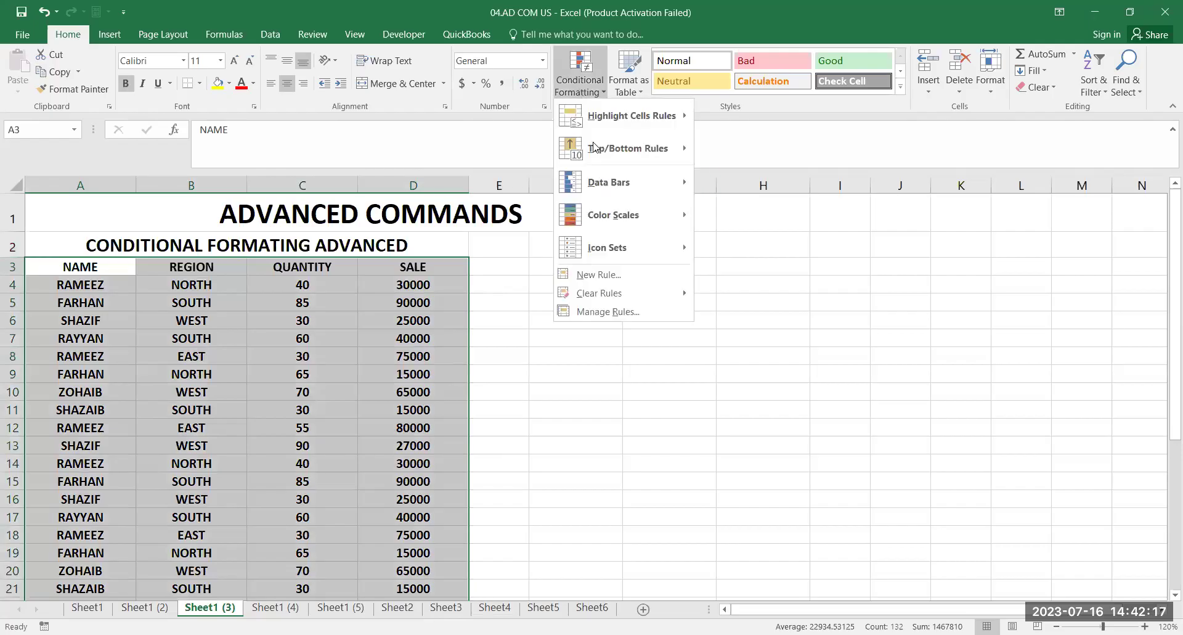
{"action": "left_click", "coordinate": [631, 283]}
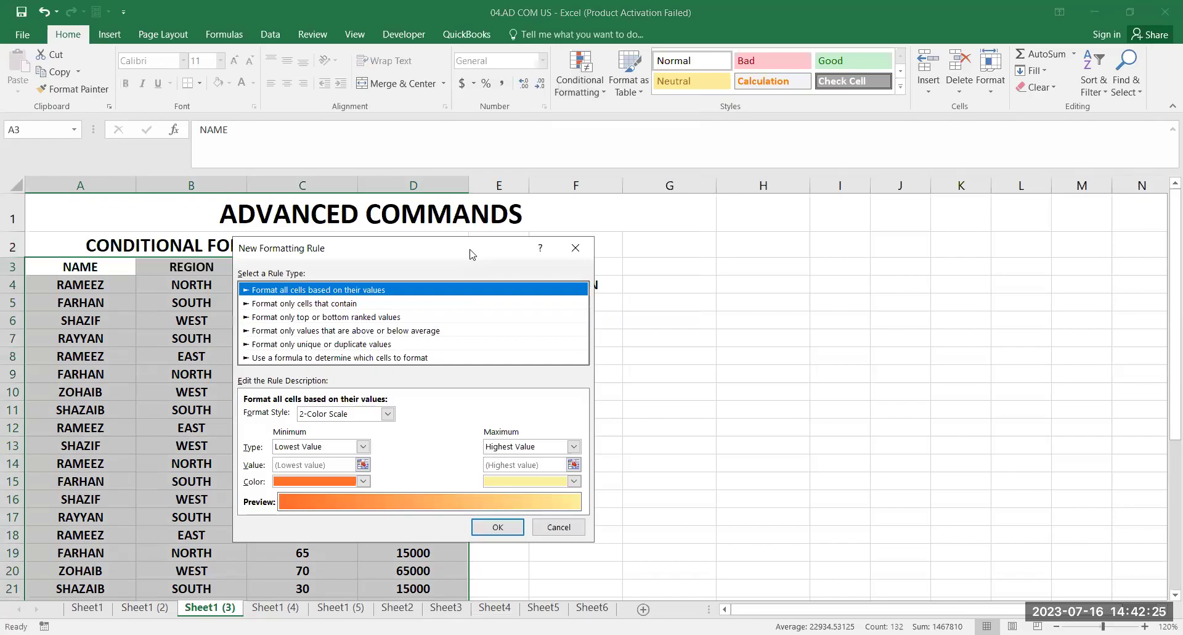
{"action": "left_click_drag", "start_coordinate": [471, 254], "coordinate": [706, 365]}
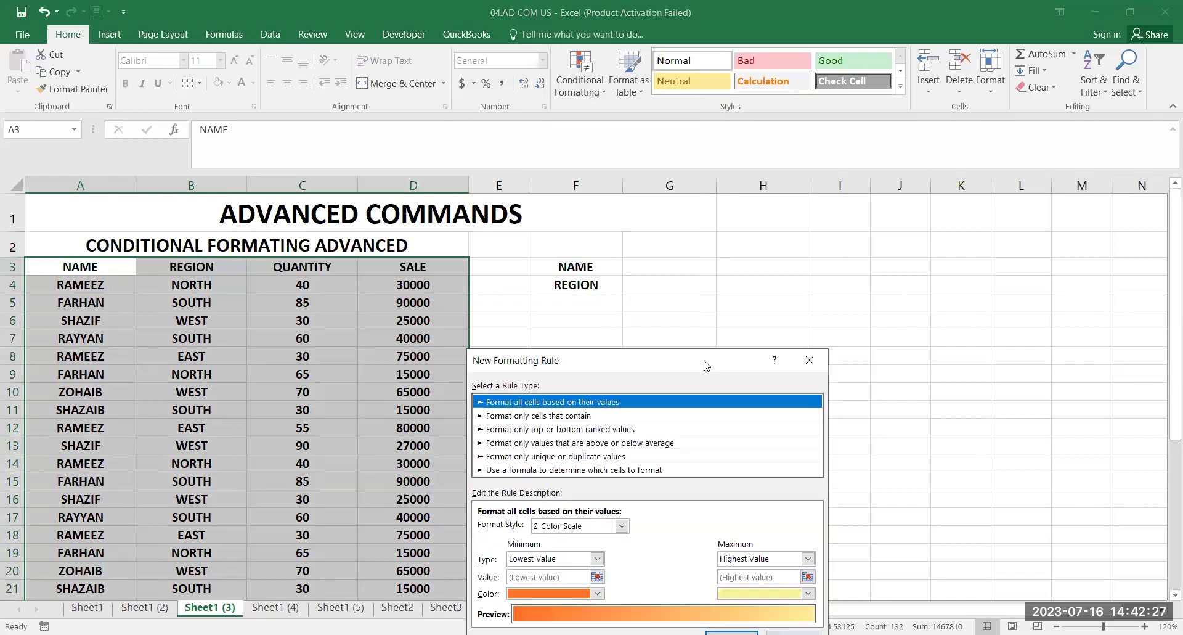
{"action": "left_click", "coordinate": [700, 471]}
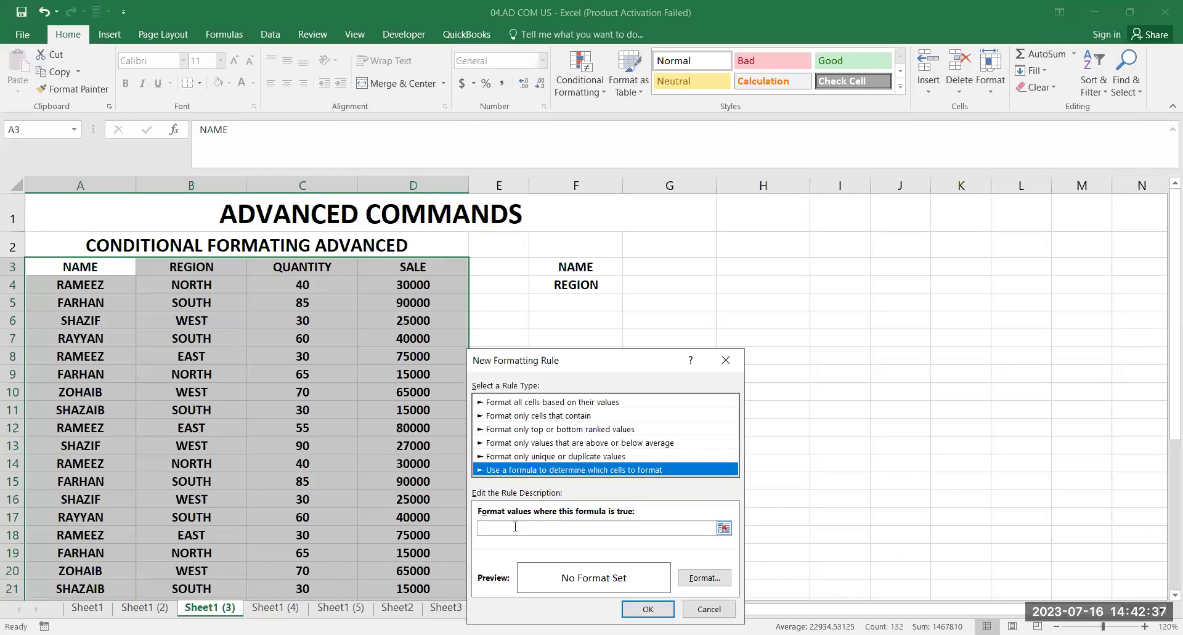
{"action": "left_click", "coordinate": [550, 529]}
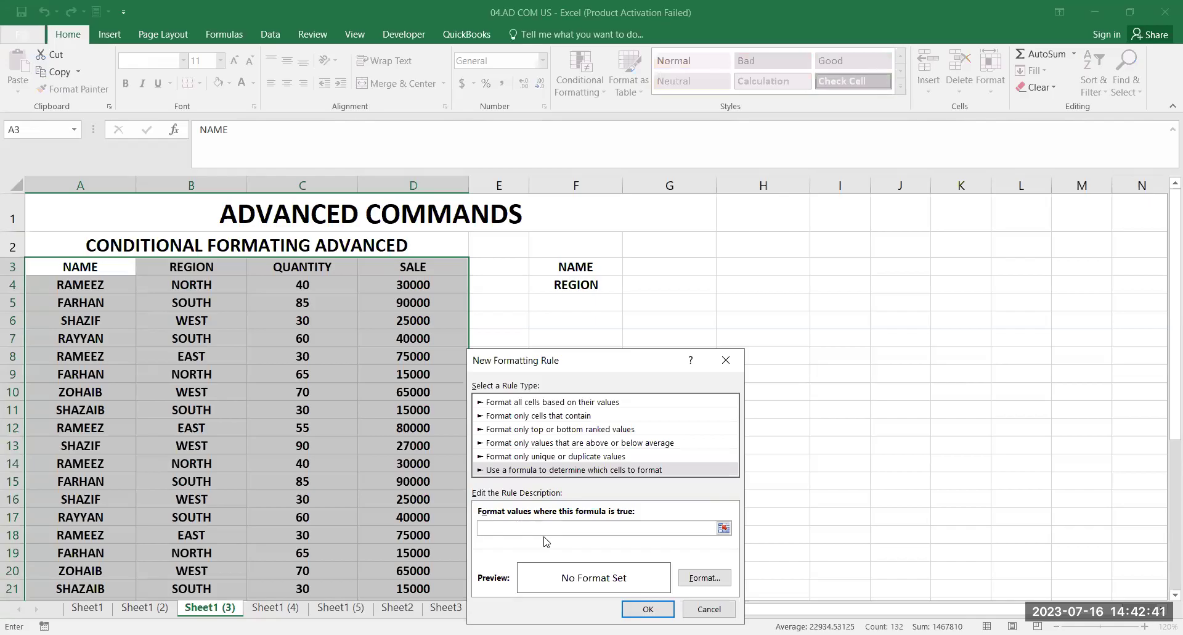
{"action": "type", "text": "="}
{"action": "left_click", "coordinate": [680, 263]}
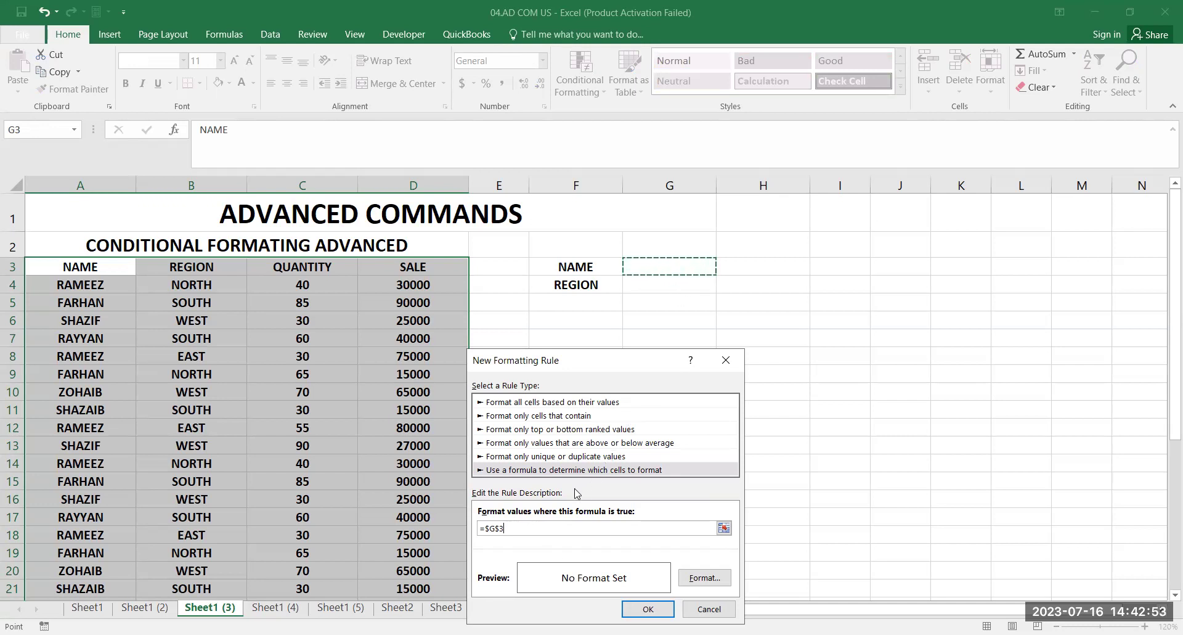
{"action": "type", "text": "="}
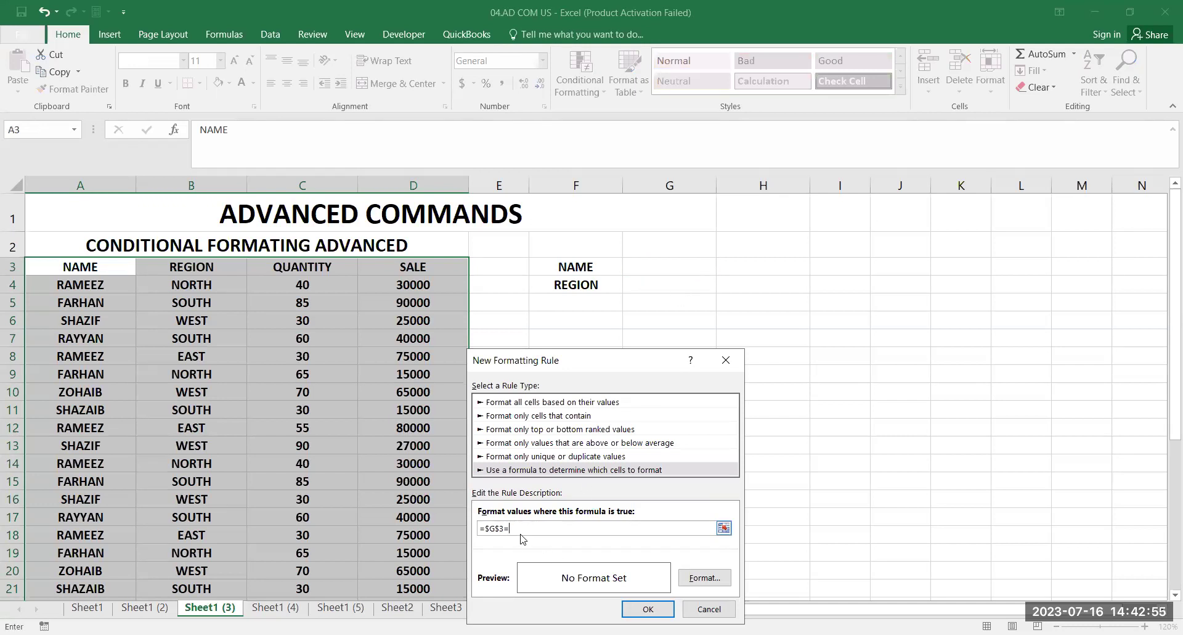
{"action": "left_click", "coordinate": [73, 269]}
{"action": "key", "text": "BackSpace"}
{"action": "key", "text": "BackSpace"}
{"action": "key", "text": "BackSpace"}
{"action": "key", "text": "BackSpace"}
{"action": "key", "text": "BackSpace"}
{"action": "key", "text": "BackSpace"}
{"action": "key", "text": "BackSpace"}
{"action": "key", "text": "BackSpace"}
{"action": "key", "text": "BackSpace"}
{"action": "key", "text": "BackSpace"}
Enter the rule formula =$G$3=$A3, with the column absolute and the row relative in the second reference
{"action": "type", "text": "="}
{"action": "left_click", "coordinate": [684, 266]}
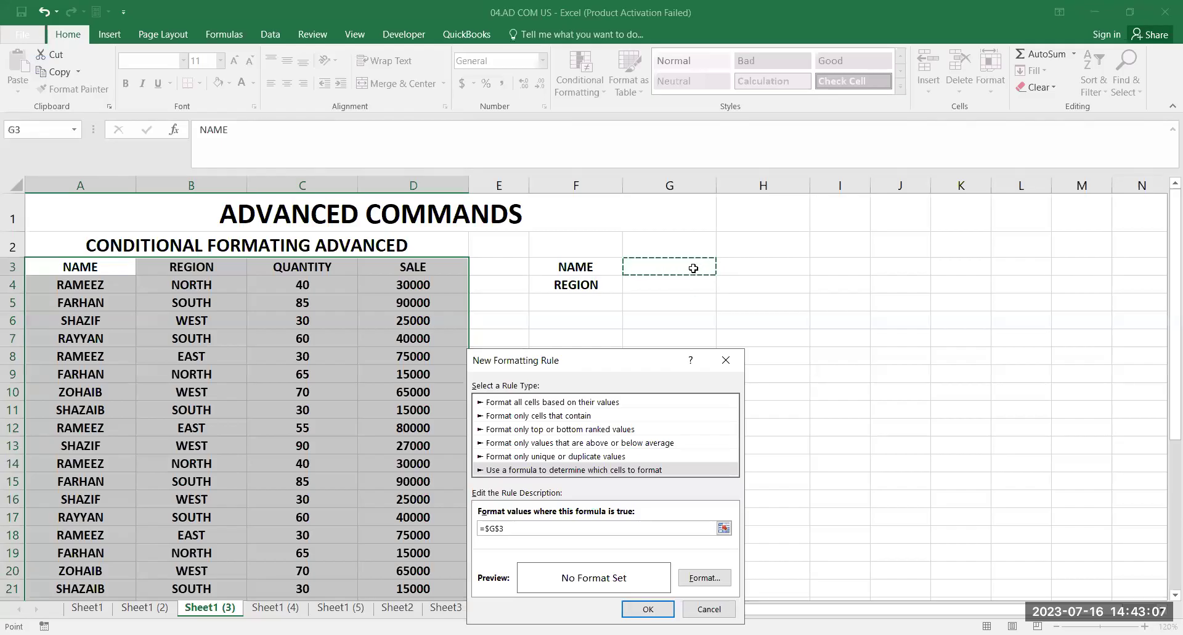
{"action": "type", "text": "="}
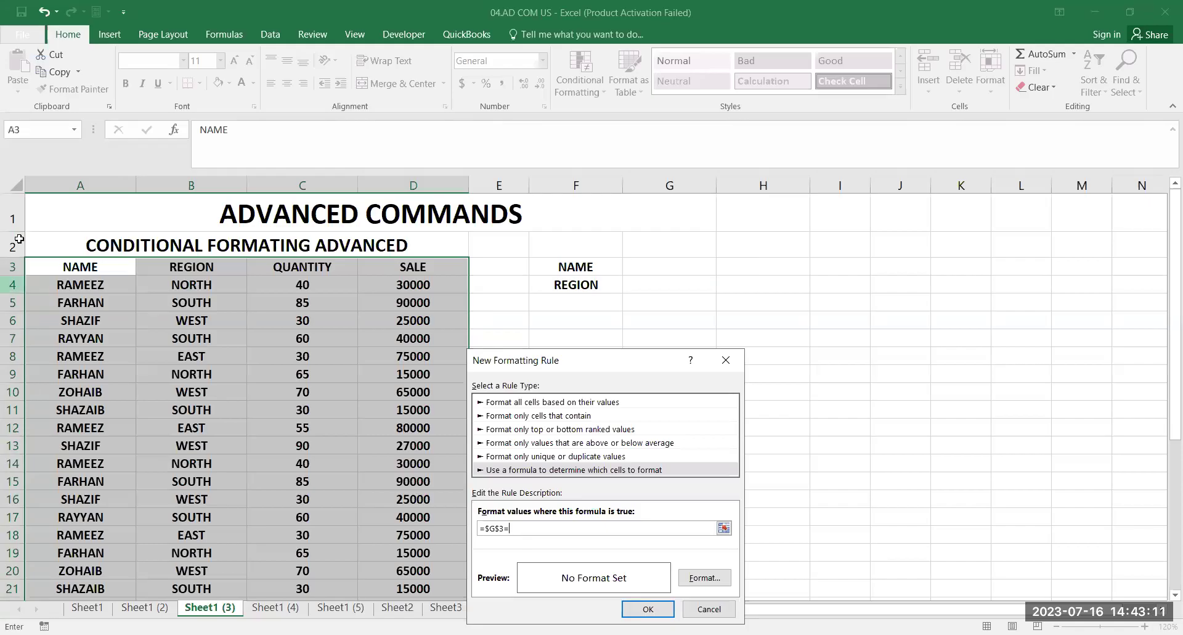
{"action": "left_click", "coordinate": [85, 266]}
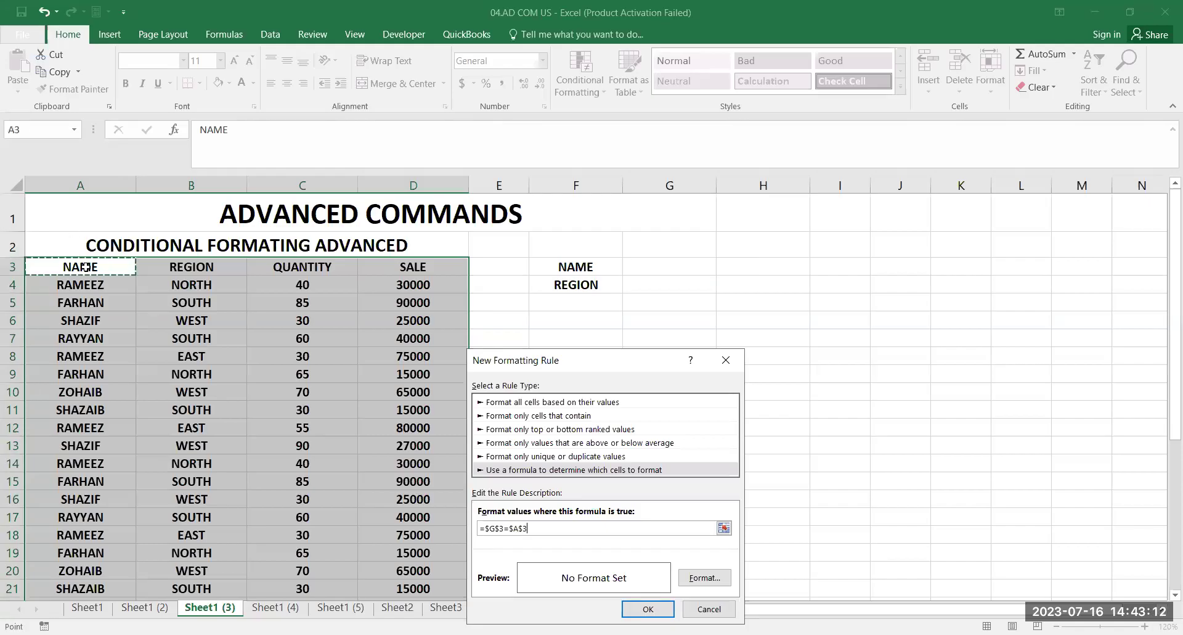
{"action": "left_click", "coordinate": [527, 528]}
{"action": "key", "text": "BackSpace"}
Give the rule a dark blue background fill and apply it to the table
{"action": "left_click", "coordinate": [709, 578]}
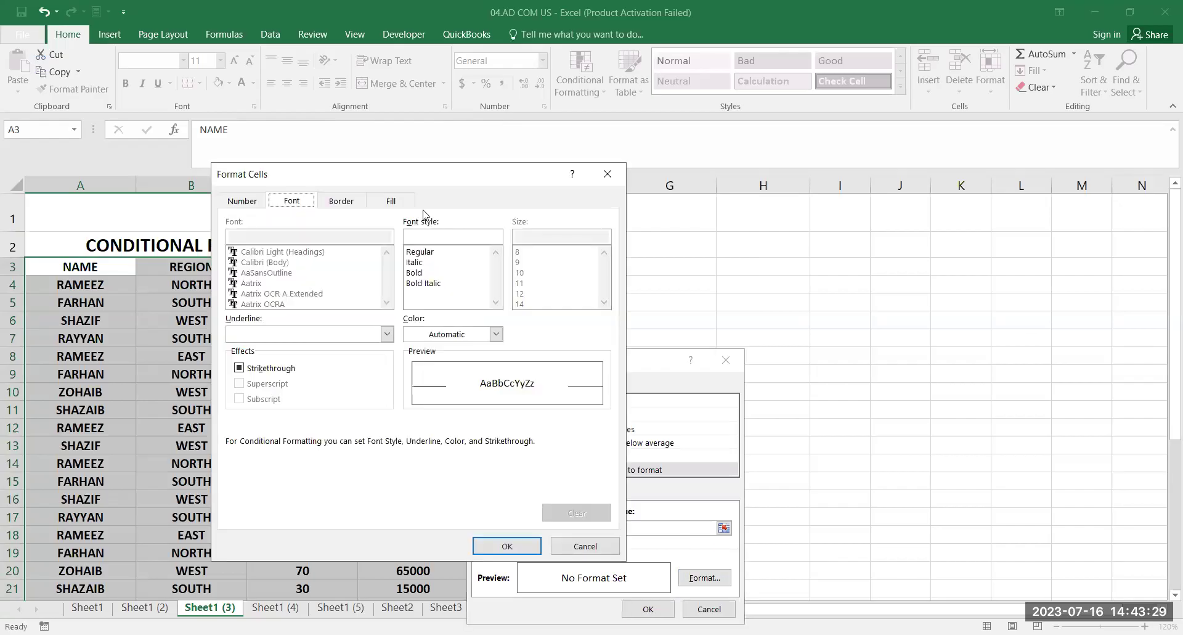
{"action": "left_click", "coordinate": [392, 201]}
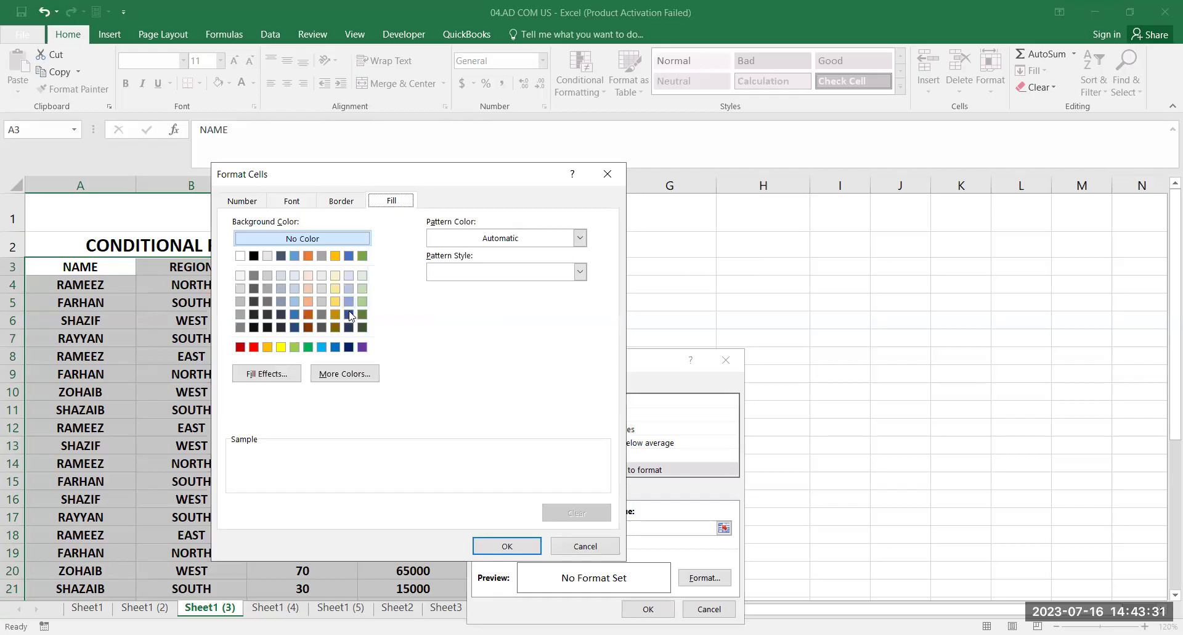
{"action": "left_click", "coordinate": [349, 300]}
{"action": "left_click", "coordinate": [349, 313]}
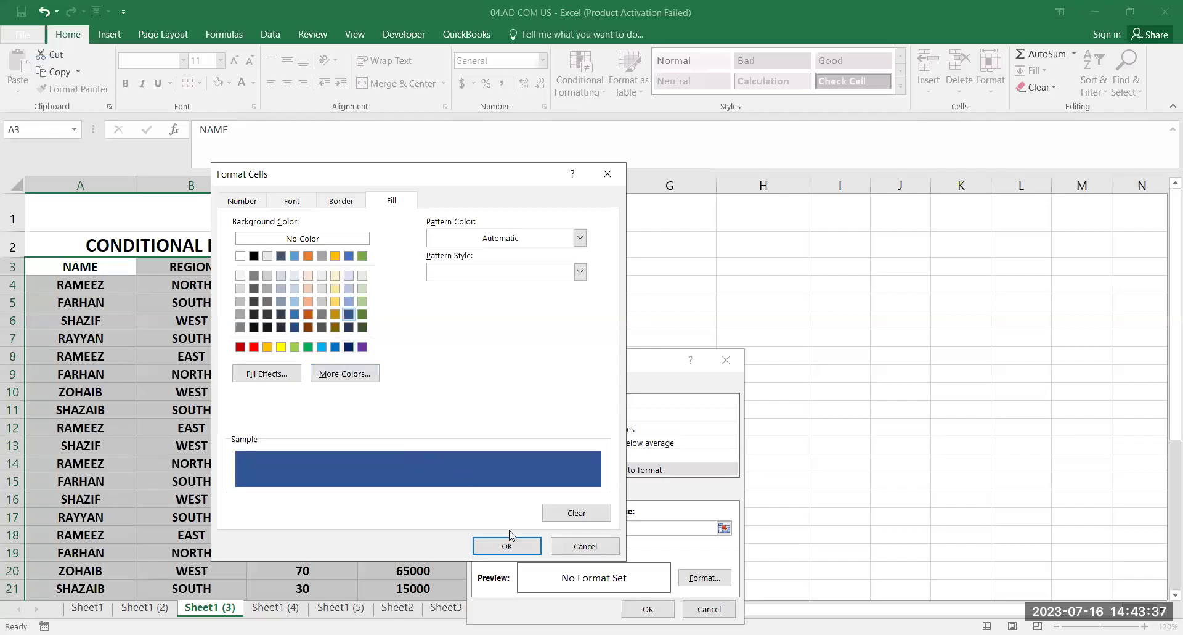
{"action": "left_click", "coordinate": [515, 546]}
{"action": "left_click", "coordinate": [664, 610]}
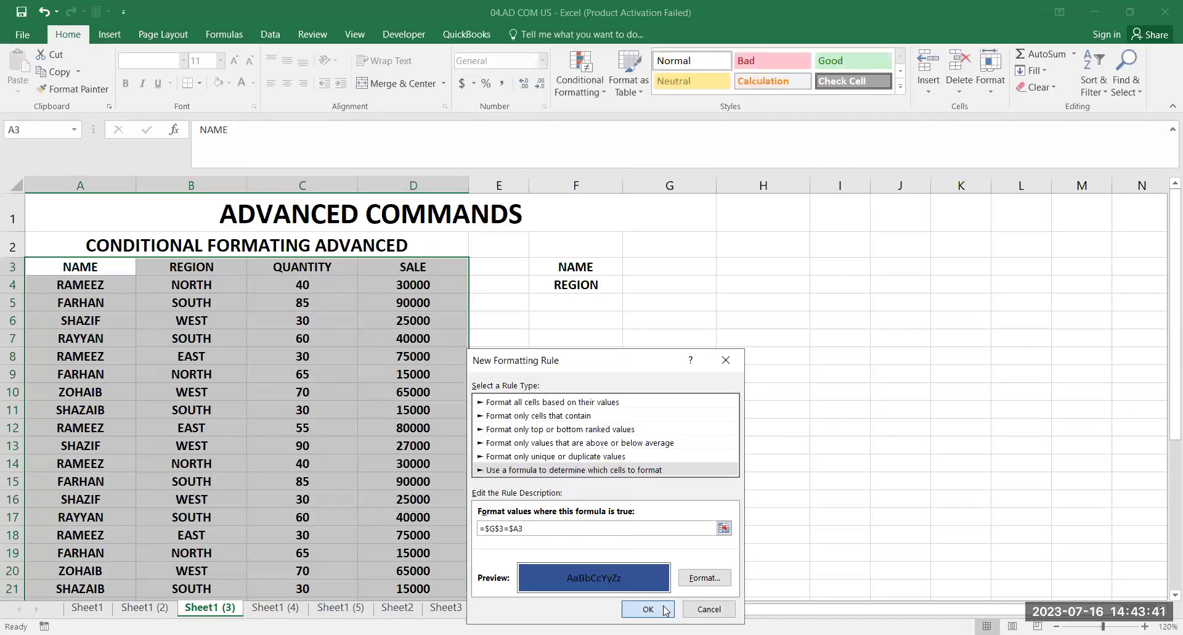
Enter the name from A5 in G3 and check the highlighted rows throughout the table
{"action": "left_click", "coordinate": [671, 267]}
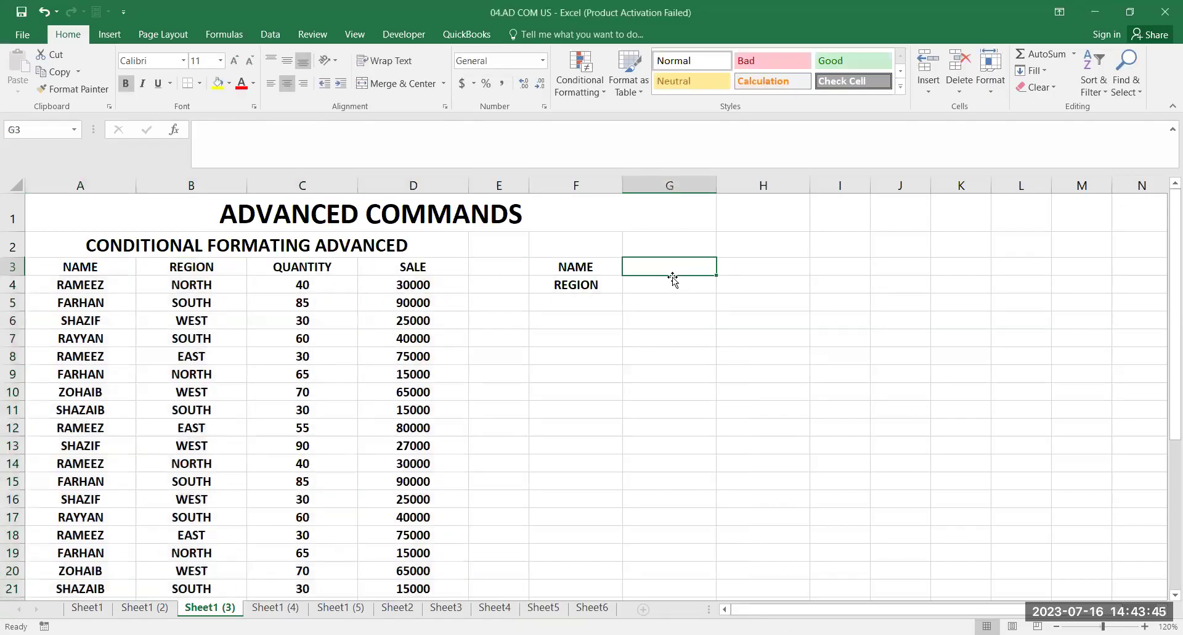
{"action": "type", "text": "FARHAN"}
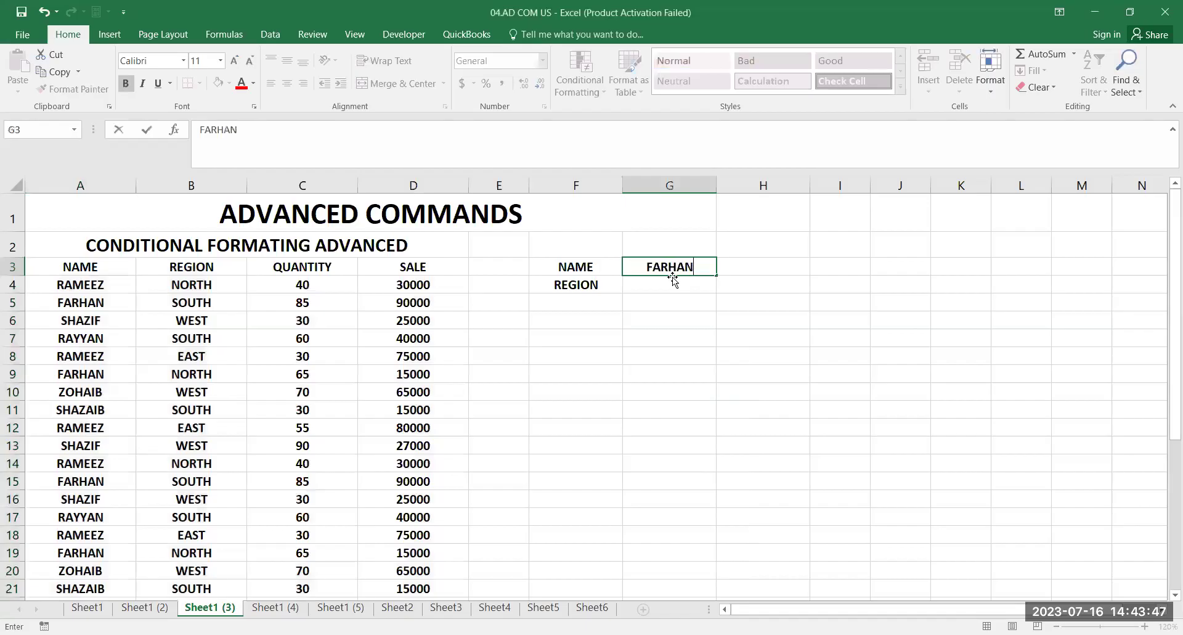
{"action": "key", "text": "Return"}
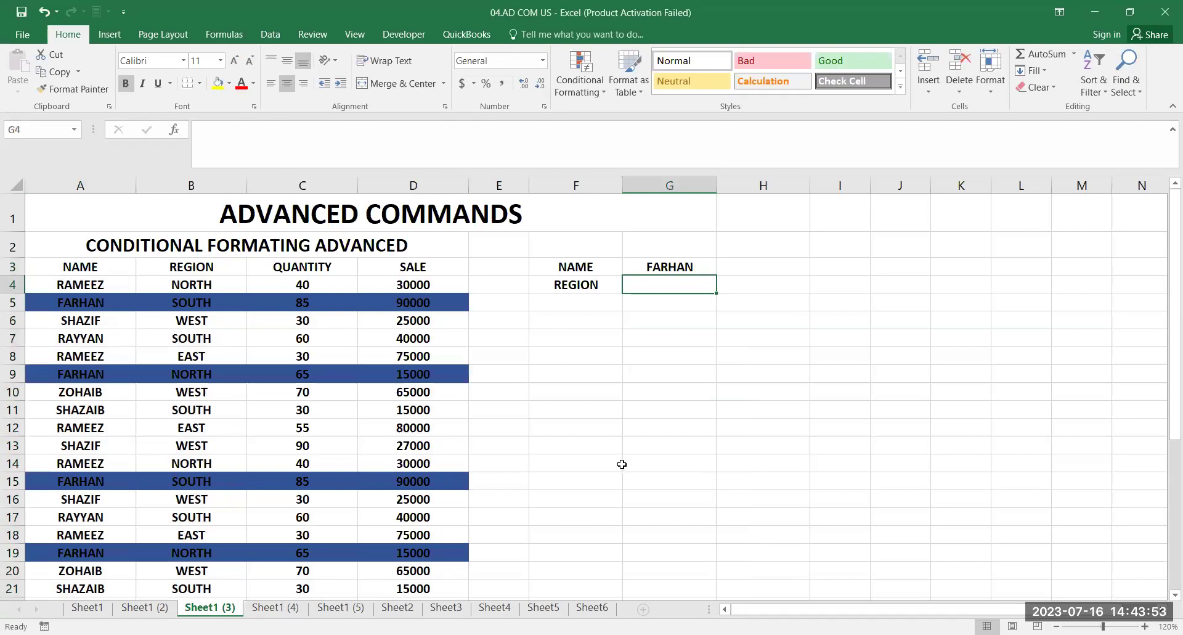
{"action": "scroll", "coordinate": [621, 464], "scroll_direction": "down", "scroll_amount": 3}
{"action": "scroll", "coordinate": [647, 387], "scroll_direction": "down", "scroll_amount": 2}
{"action": "scroll", "coordinate": [656, 392], "scroll_direction": "up", "scroll_amount": 1}
{"action": "scroll", "coordinate": [657, 396], "scroll_direction": "up", "scroll_amount": 4}
Replace the name in G3 with the one from A6 and check which table rows are highlighted
{"action": "left_click", "coordinate": [659, 263]}
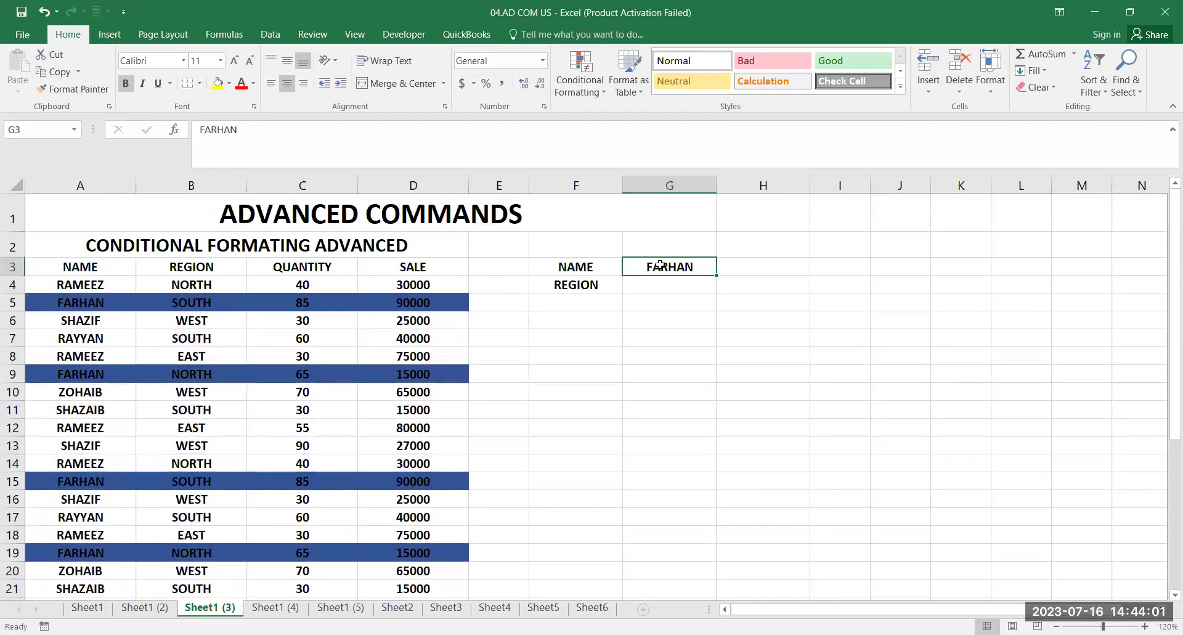
{"action": "type", "text": "SHAZIF"}
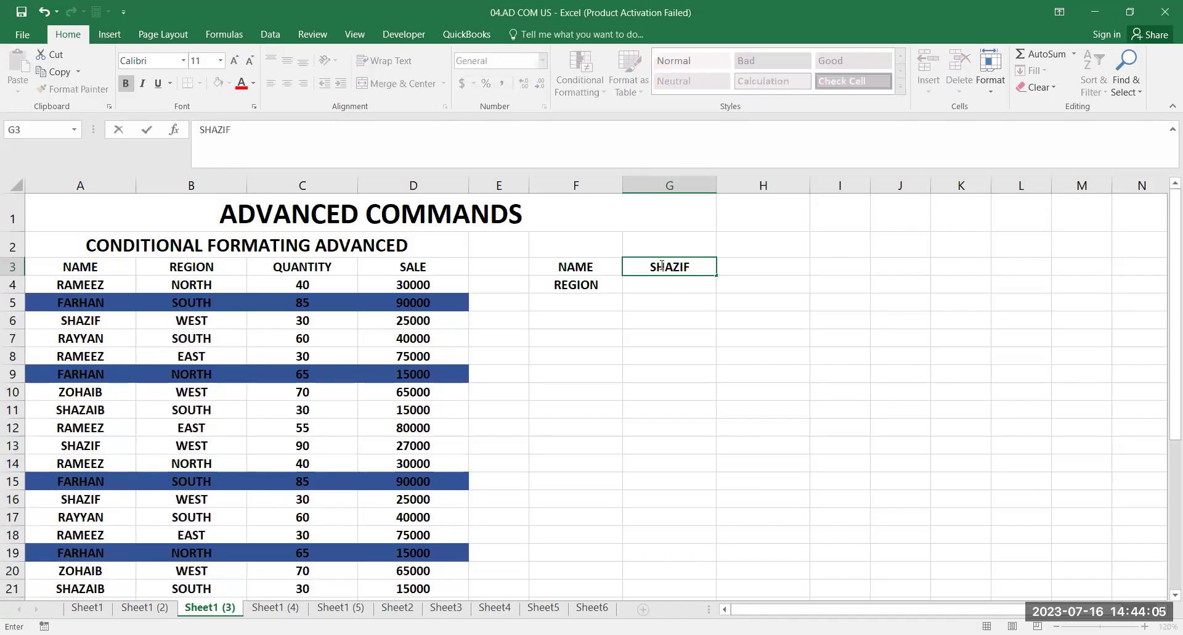
{"action": "key", "text": "Return"}
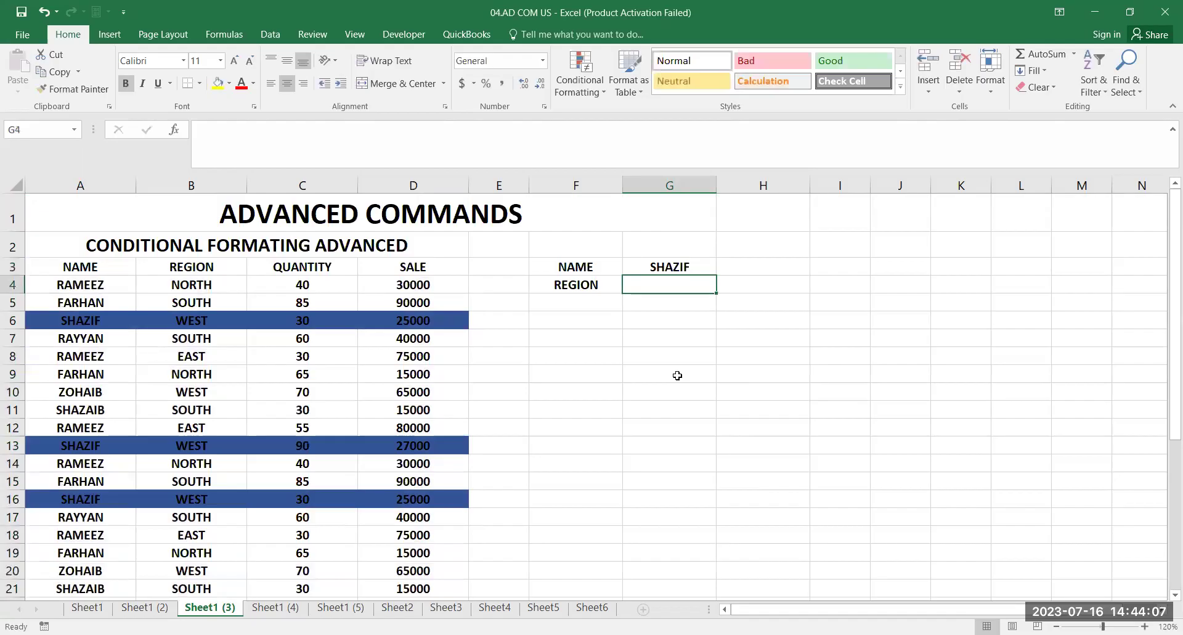
{"action": "scroll", "coordinate": [678, 375], "scroll_direction": "down", "scroll_amount": 4}
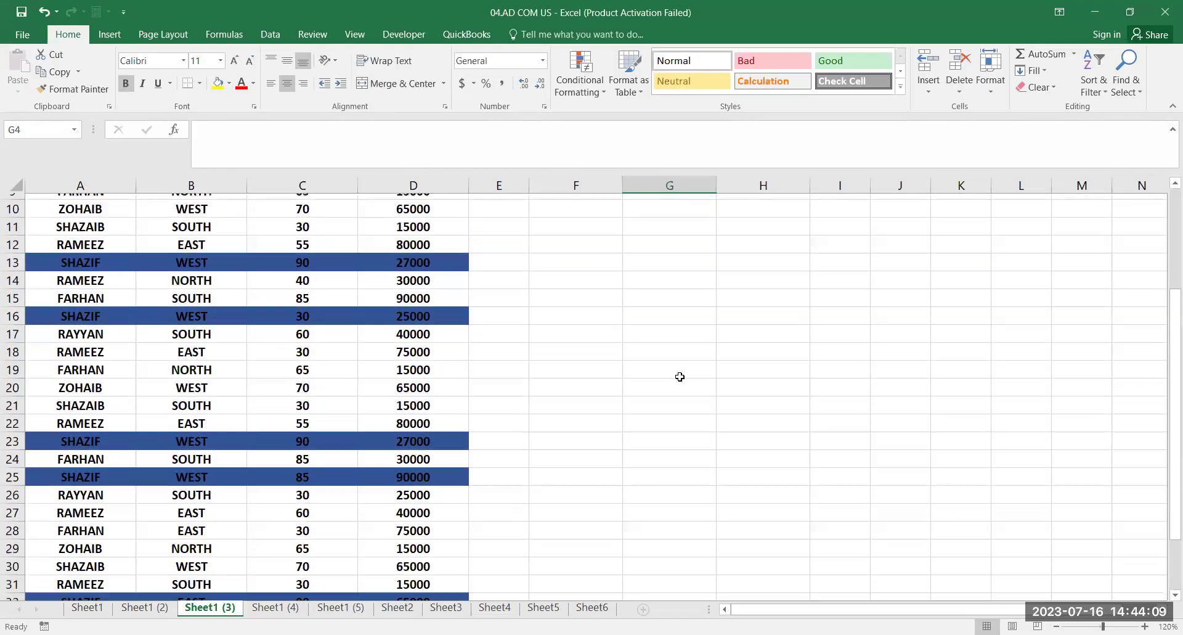
{"action": "scroll", "coordinate": [680, 376], "scroll_direction": "down", "scroll_amount": 2}
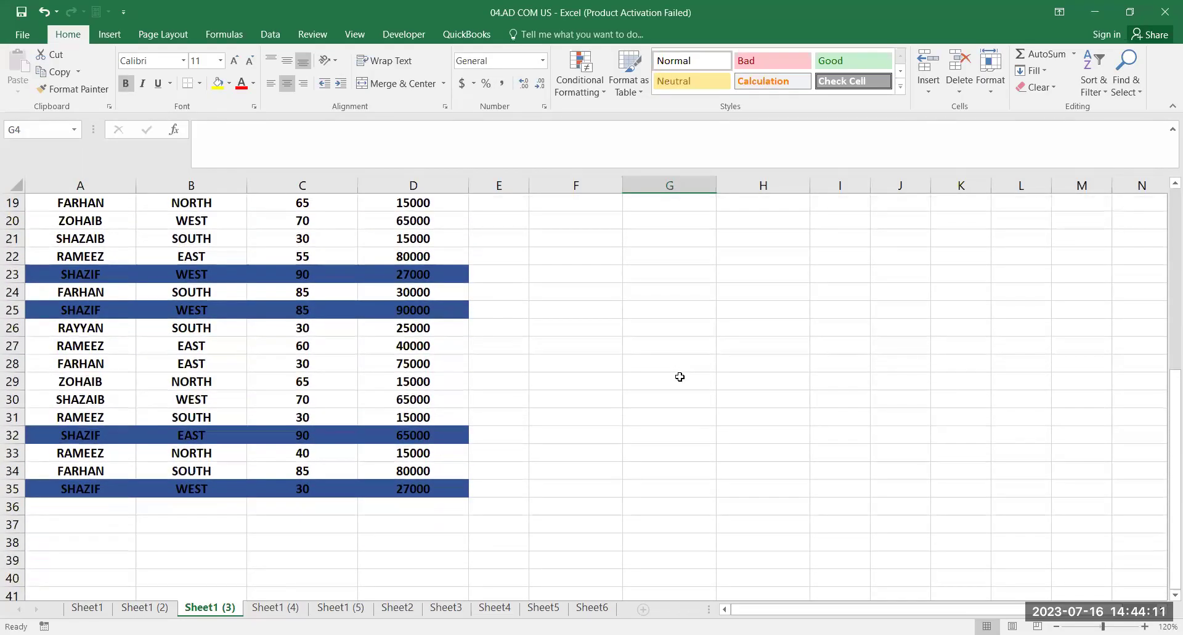
{"action": "scroll", "coordinate": [680, 376], "scroll_direction": "up", "scroll_amount": 6}
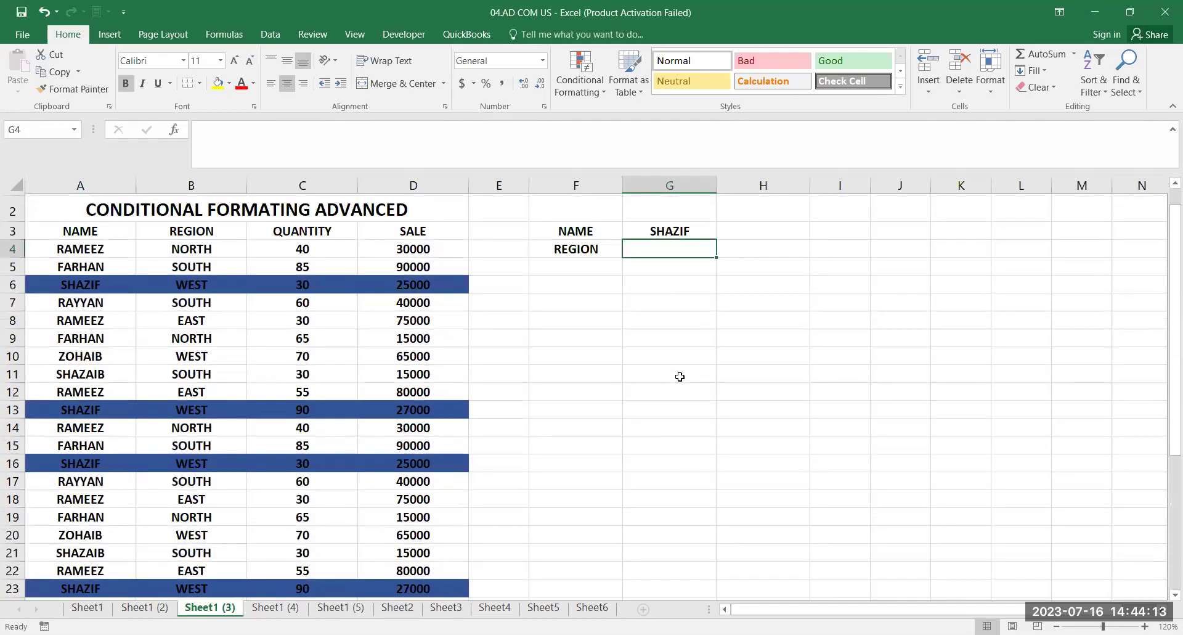
{"action": "scroll", "coordinate": [679, 377], "scroll_direction": "up", "scroll_amount": 1}
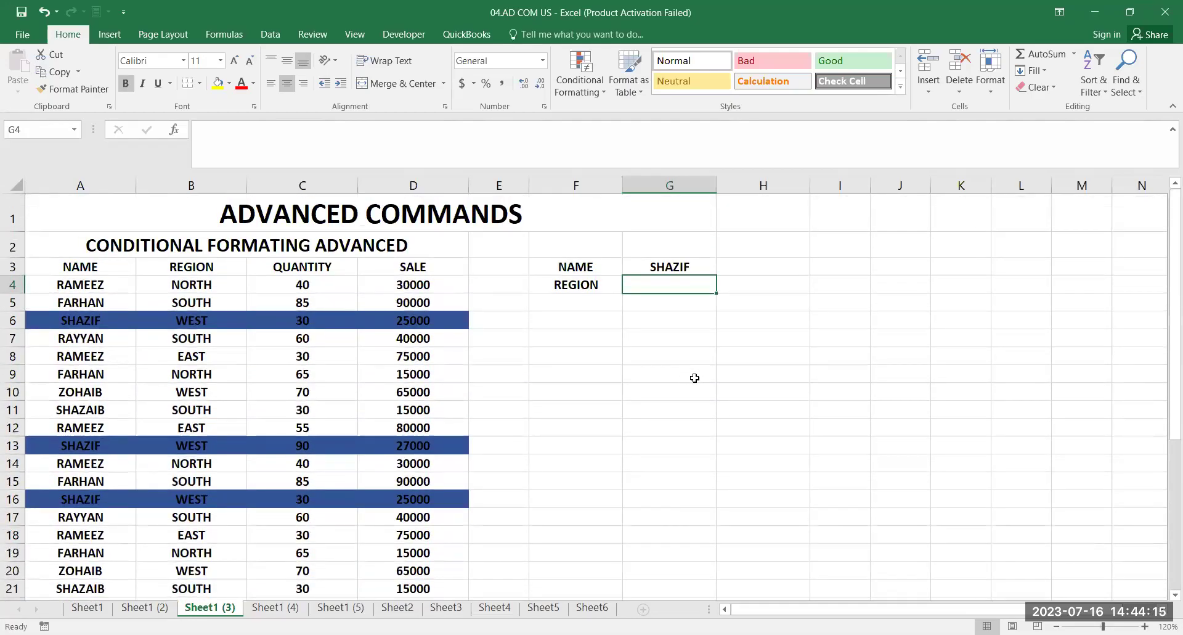
Clear the test name from G3 and select the REGION input cell G4
{"action": "left_click", "coordinate": [658, 261]}
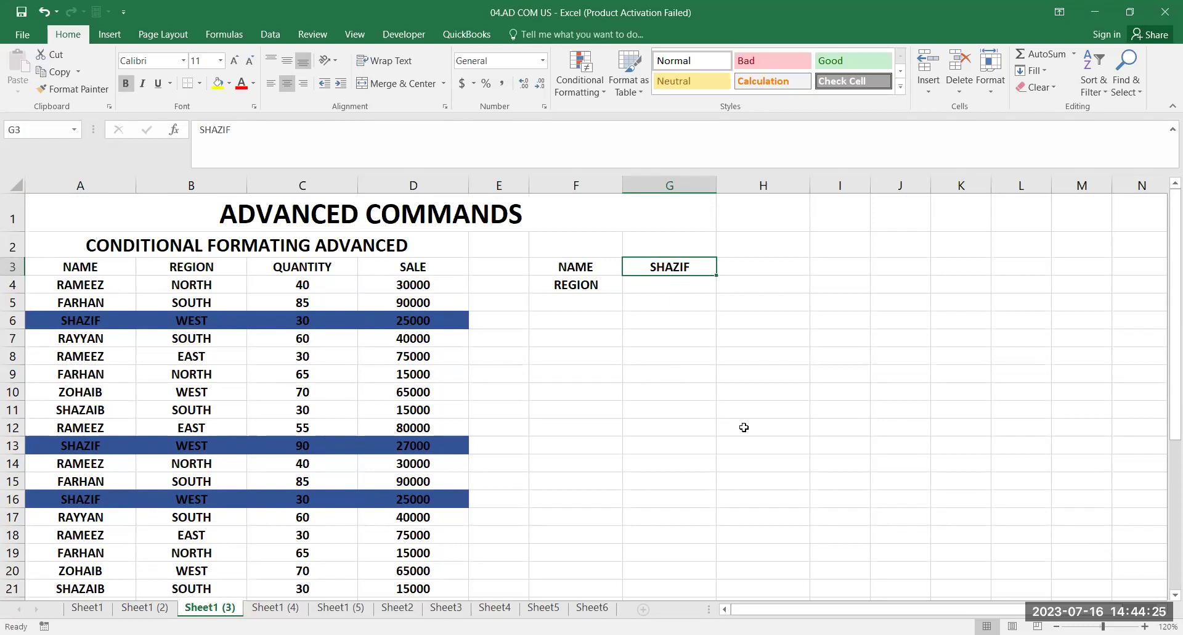
{"action": "key", "text": "Delete"}
{"action": "key", "text": "Right"}
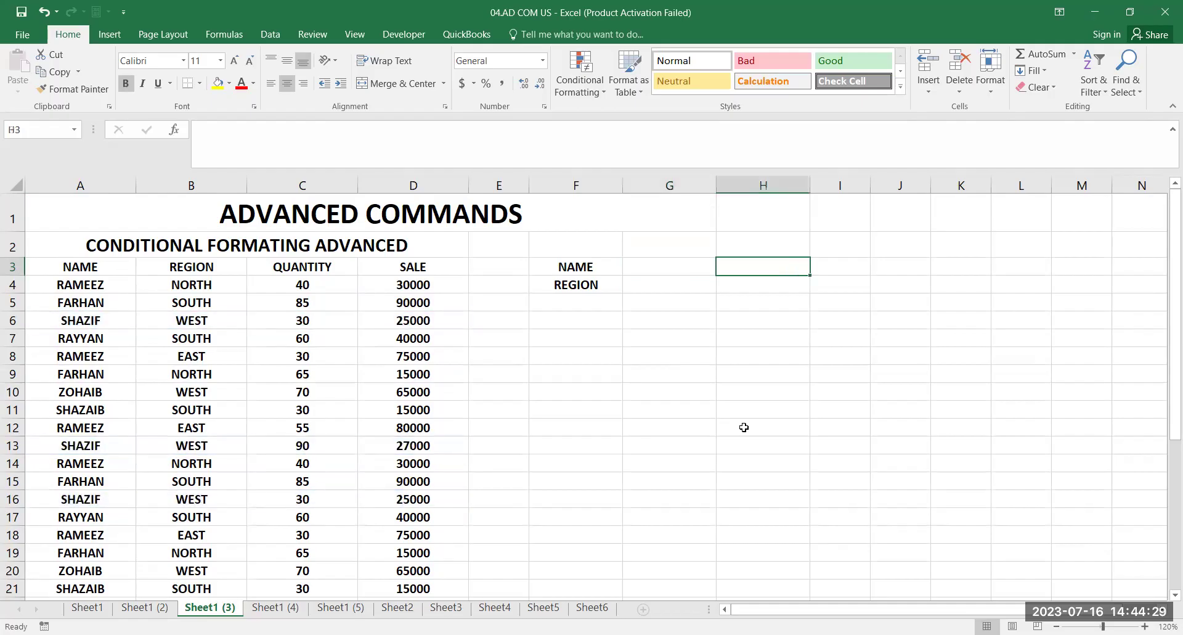
{"action": "left_click", "coordinate": [663, 284]}
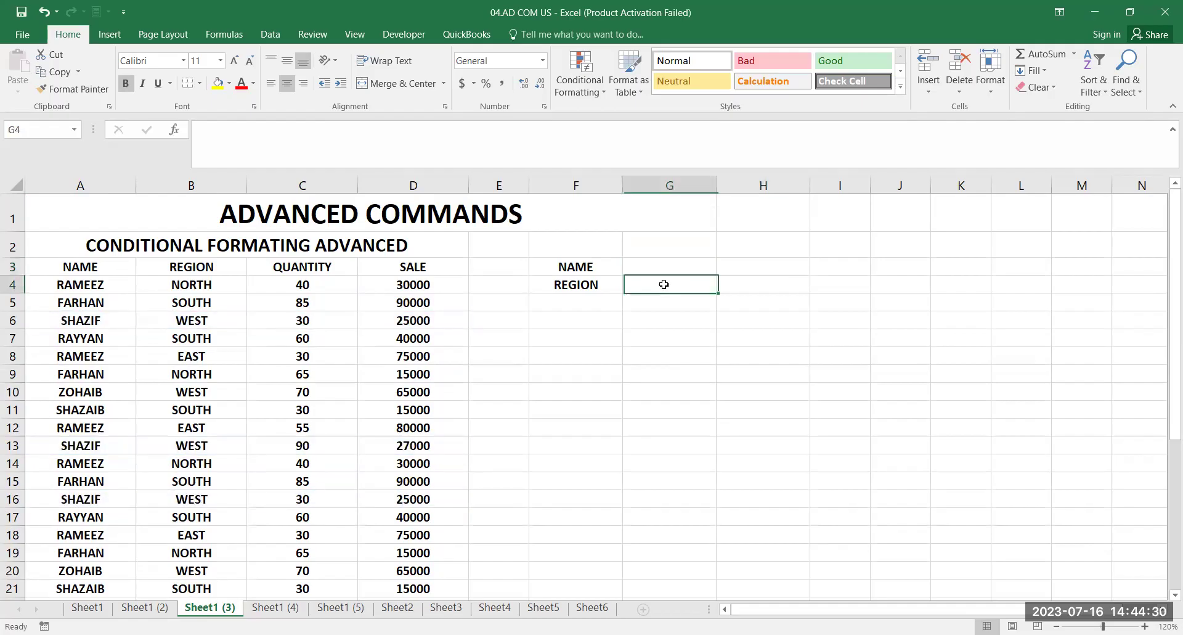
Select the whole sales table with its header row, A3:D35, starting from the NAME header
{"action": "left_click", "coordinate": [80, 264]}
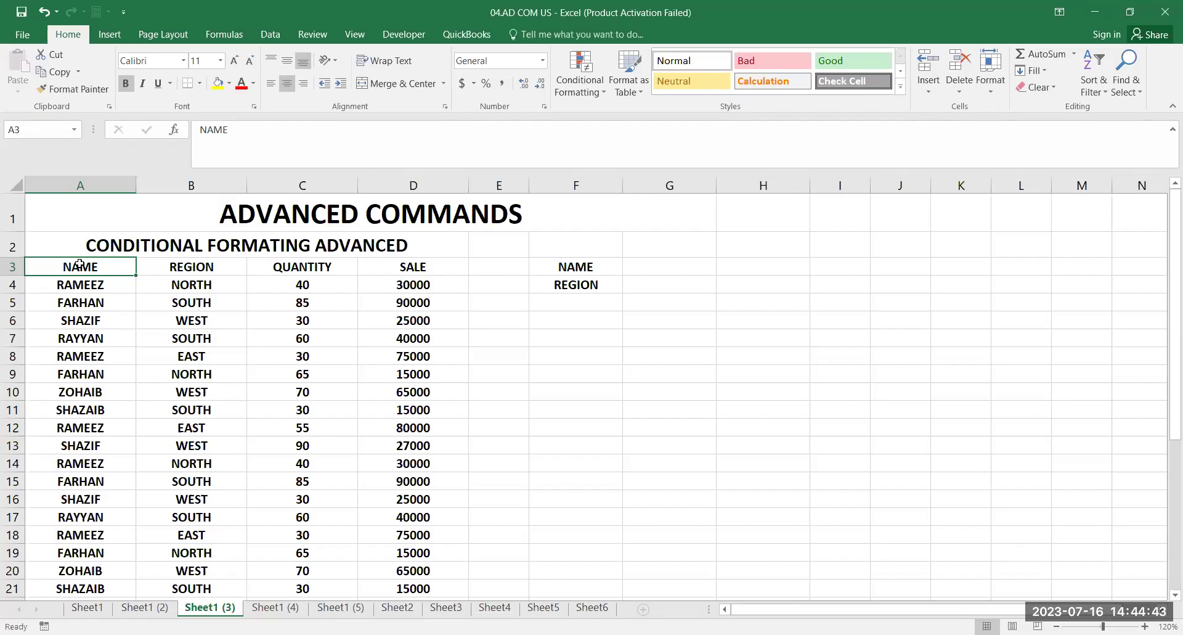
{"action": "key", "text": "Right"}
{"action": "key", "text": "Right"}
{"action": "key", "text": "Right"}
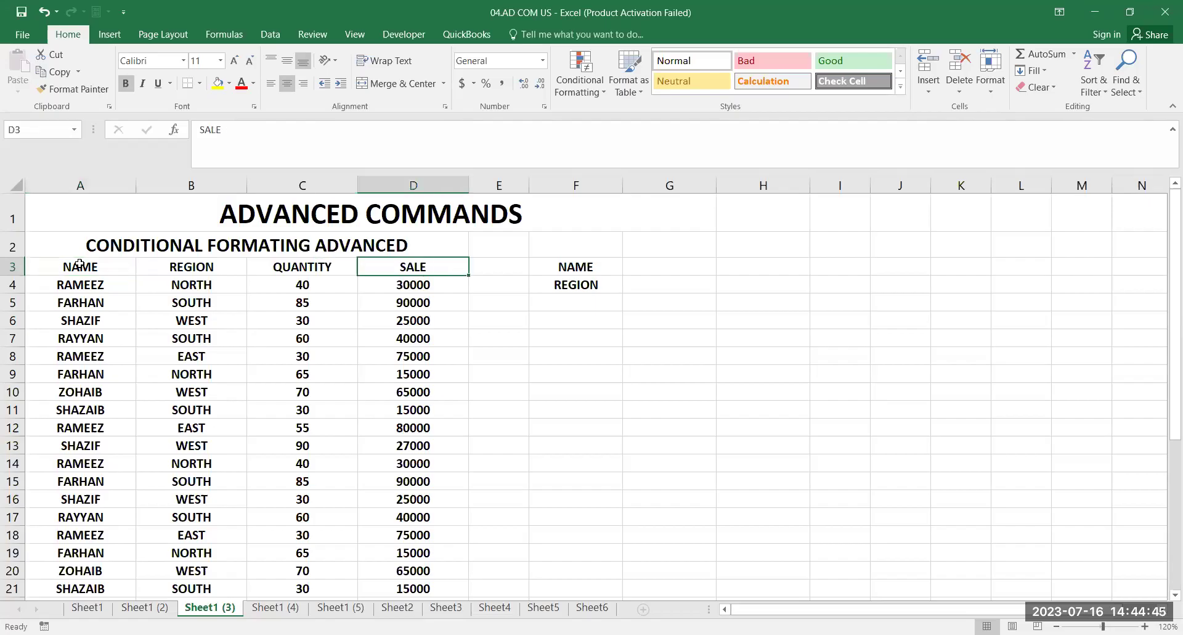
{"action": "key", "text": "Left"}
{"action": "key", "text": "Left"}
{"action": "key", "text": "Left"}
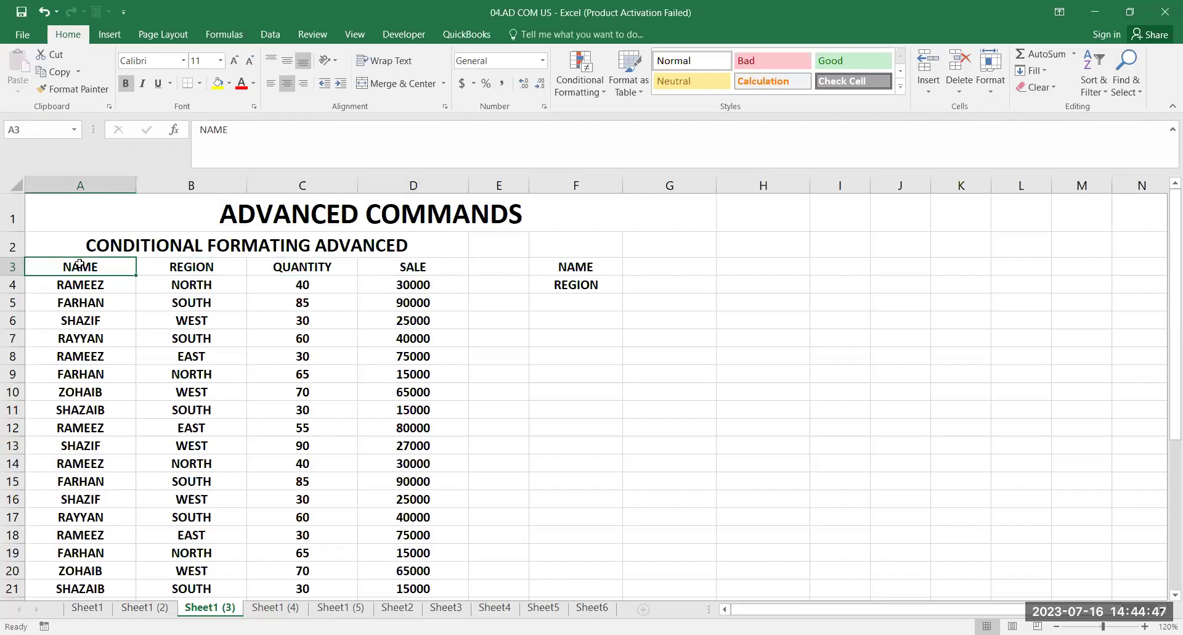
{"action": "key", "text": "ctrl+shift+Right"}
{"action": "key", "text": "ctrl+shift+Down"}
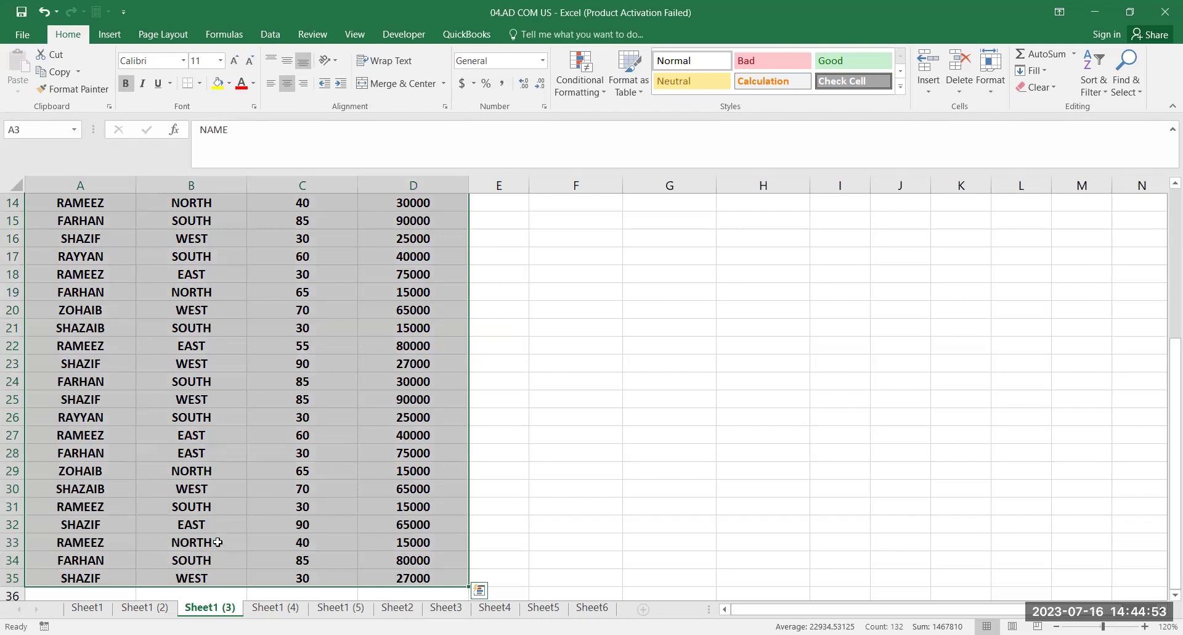
{"action": "scroll", "coordinate": [217, 456], "scroll_direction": "up", "scroll_amount": 5}
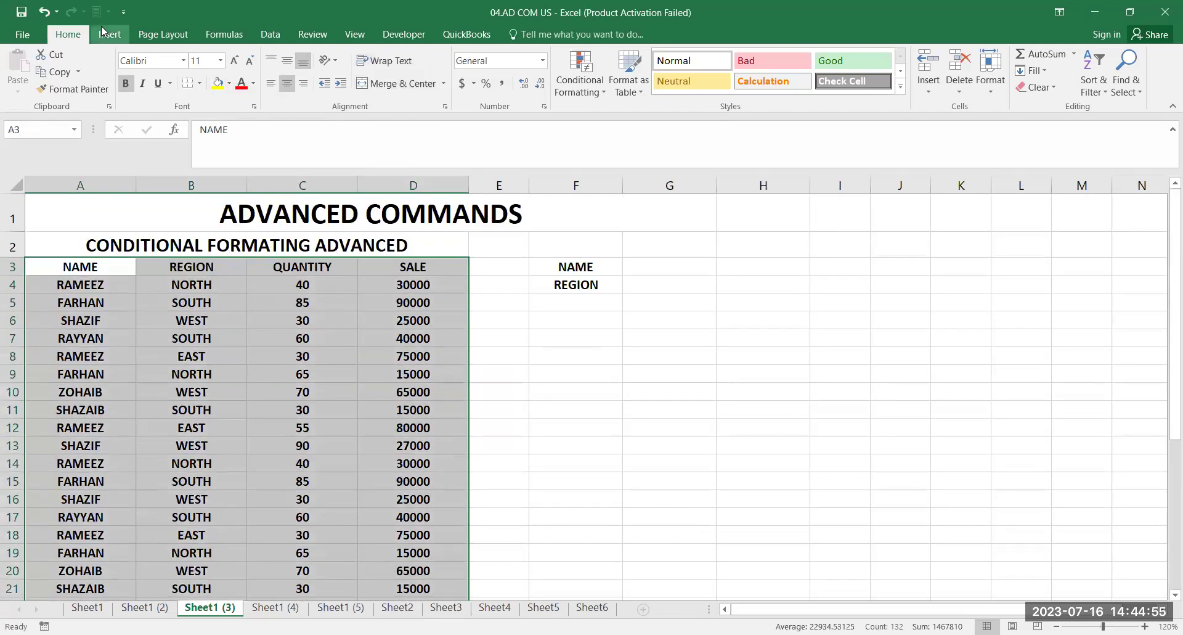
Create a formula-based conditional formatting rule and begin its formula with the REGION input cell, =$G$4=
{"action": "left_click", "coordinate": [576, 88]}
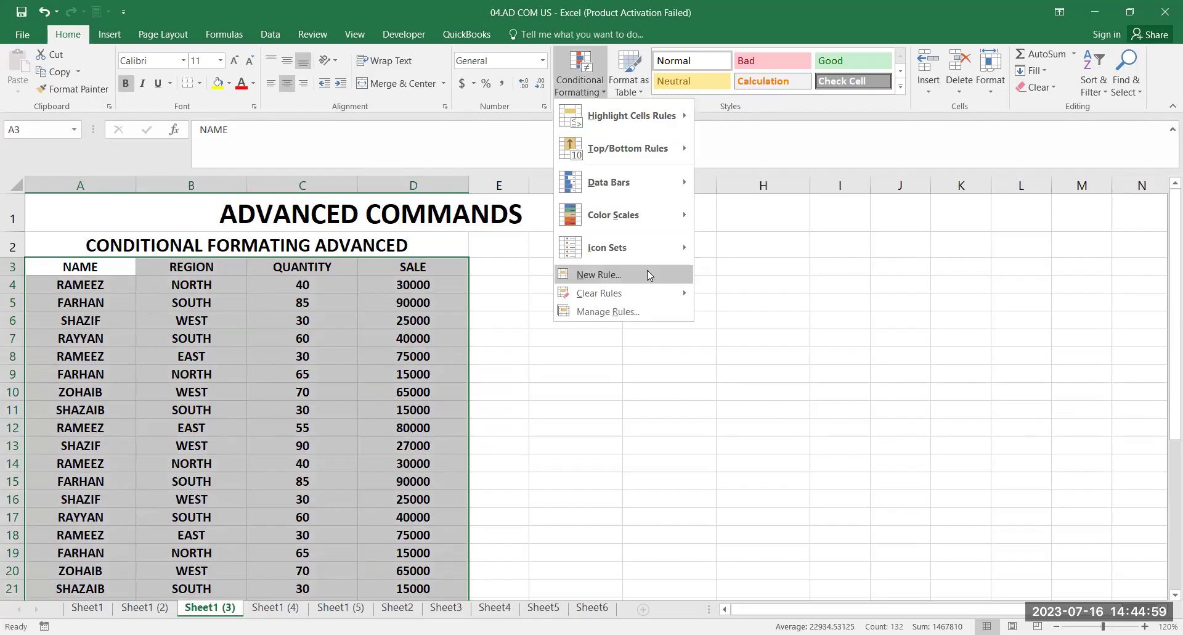
{"action": "left_click", "coordinate": [647, 274]}
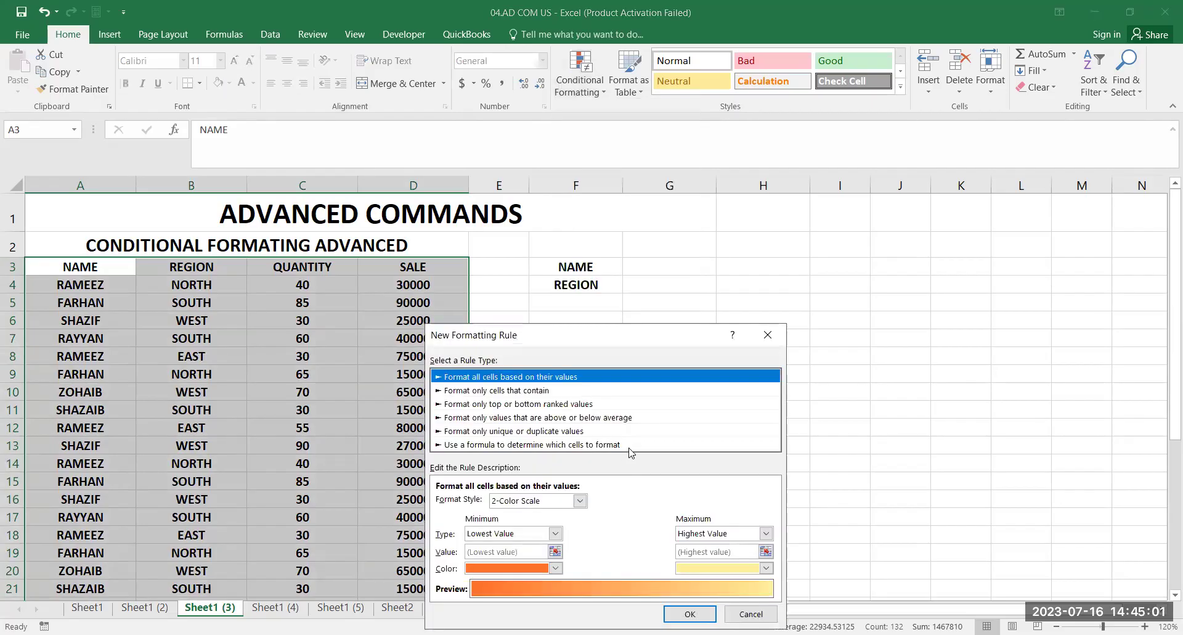
{"action": "left_click", "coordinate": [629, 445]}
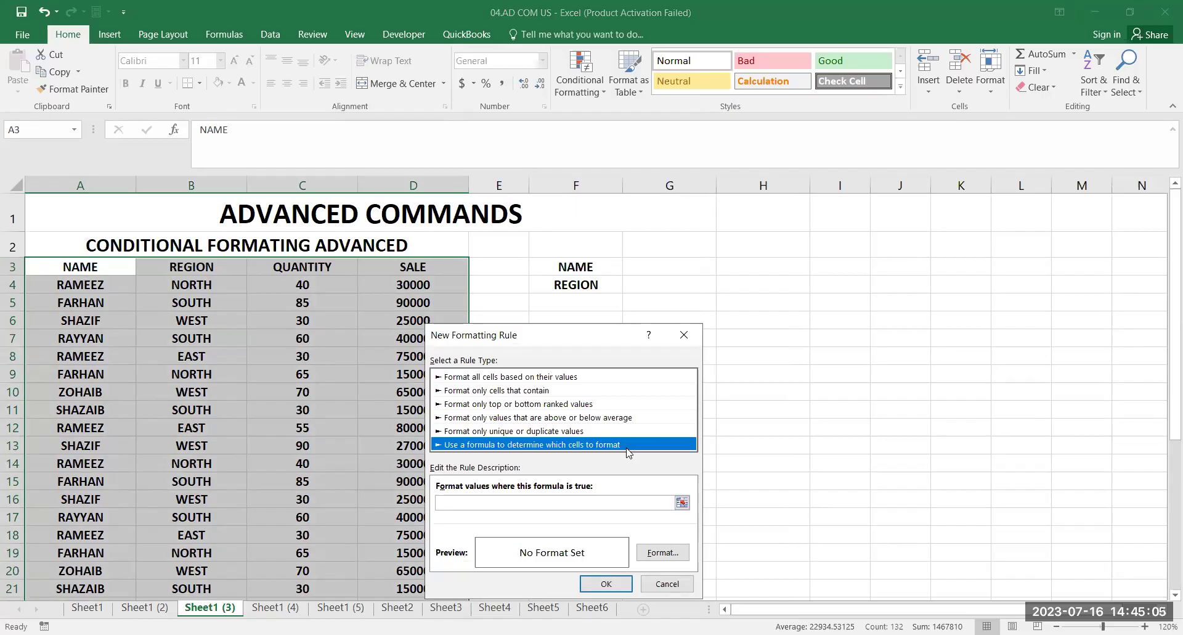
{"action": "left_click", "coordinate": [519, 507]}
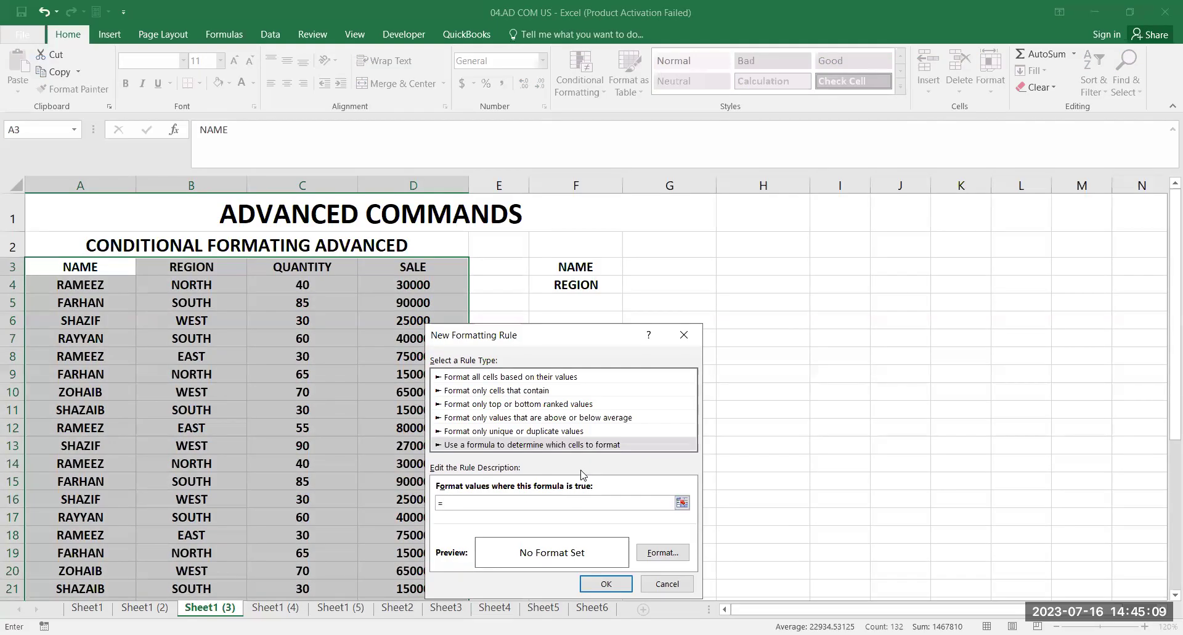
{"action": "left_click", "coordinate": [667, 282]}
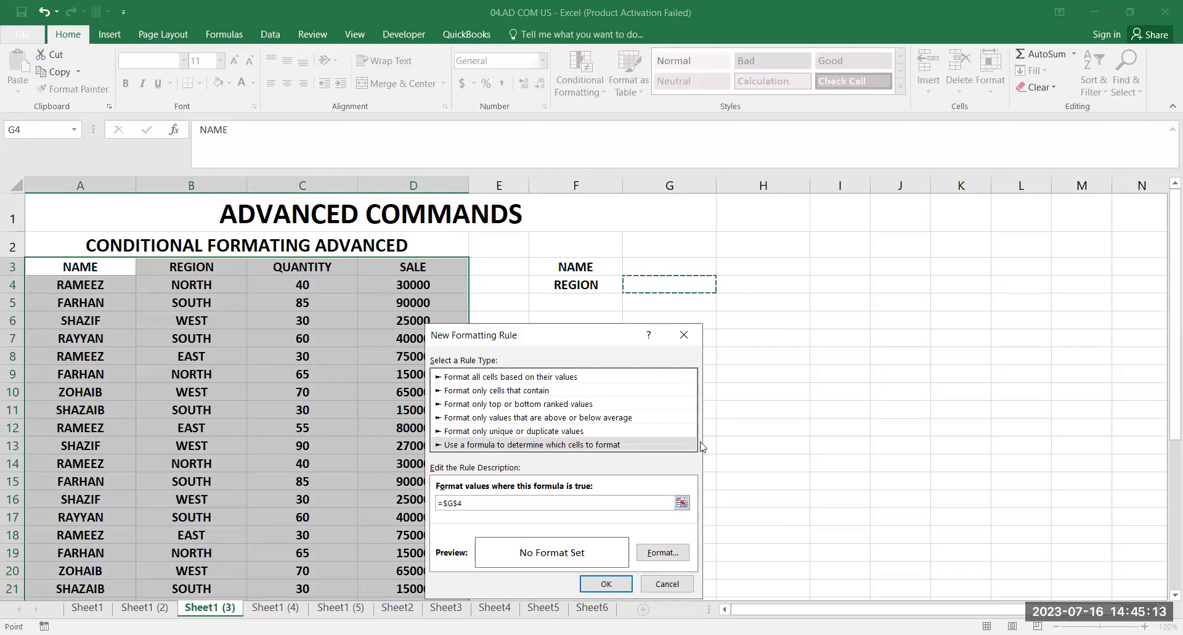
{"action": "type", "text": "="}
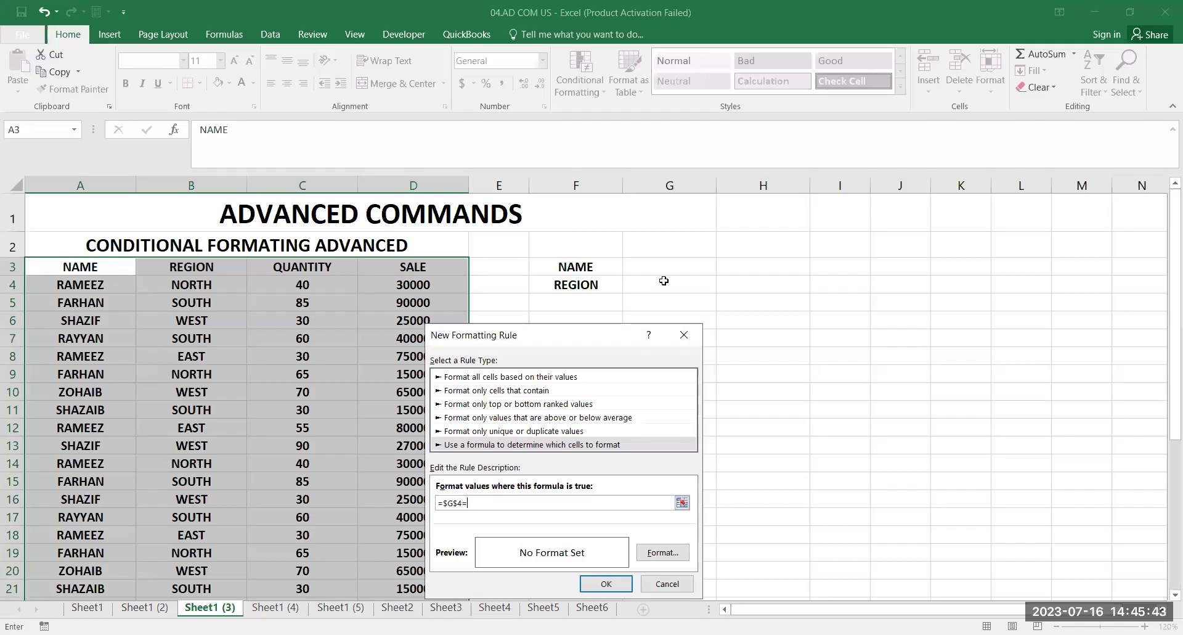
Add the REGION header cell B3 as the comparison in the rule's formula, giving =$G$4=$B$3
{"action": "left_click", "coordinate": [177, 267]}
{"action": "left_click", "coordinate": [484, 503]}
{"action": "key", "text": "BackSpace"}
{"action": "type", "text": "+$"}
{"action": "key", "text": "BackSpace"}
{"action": "key", "text": "BackSpace"}
{"action": "key", "text": "BackSpace"}
{"action": "key", "text": "BackSpace"}
{"action": "key", "text": "BackSpace"}
{"action": "left_click", "coordinate": [210, 264]}
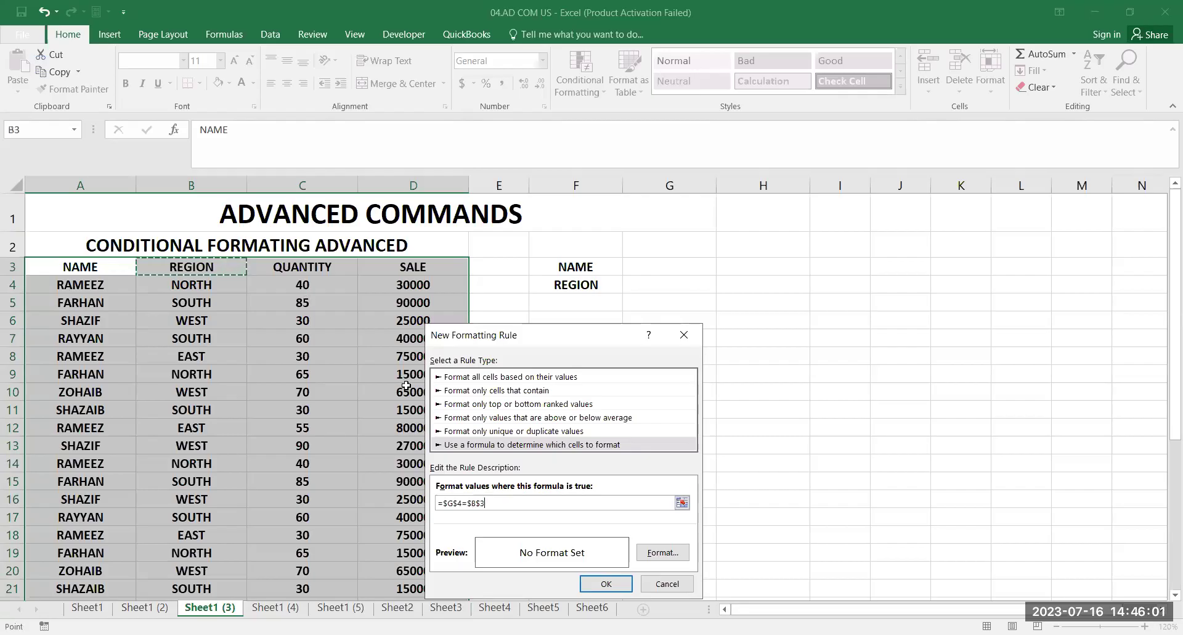
Finish the formatting rule for the table with the formula =$G$4=$B3 and a light gold fill, and apply it
{"action": "left_click", "coordinate": [488, 504]}
{"action": "key", "text": "BackSpace"}
{"action": "left_click", "coordinate": [662, 553]}
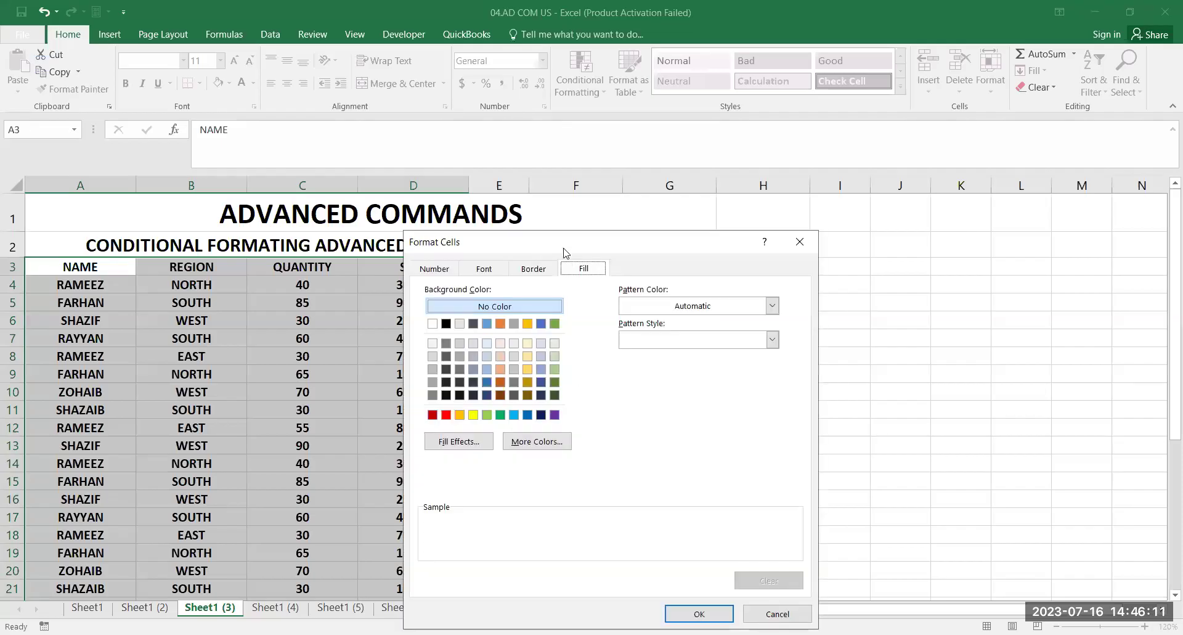
{"action": "left_click", "coordinate": [503, 358]}
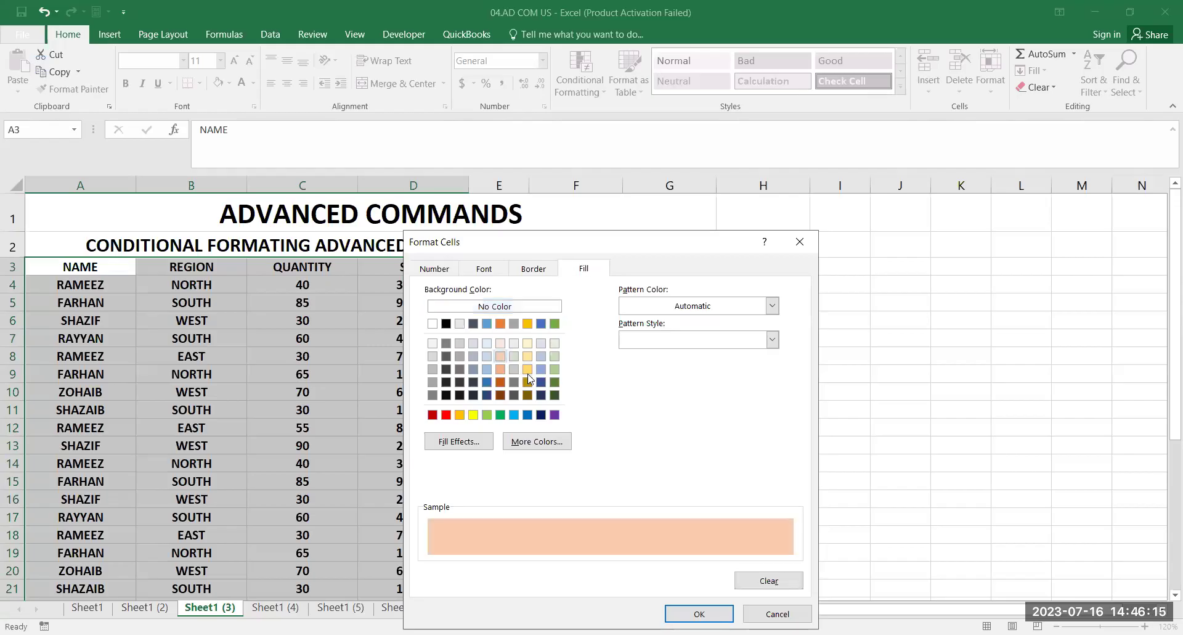
{"action": "left_click", "coordinate": [516, 381]}
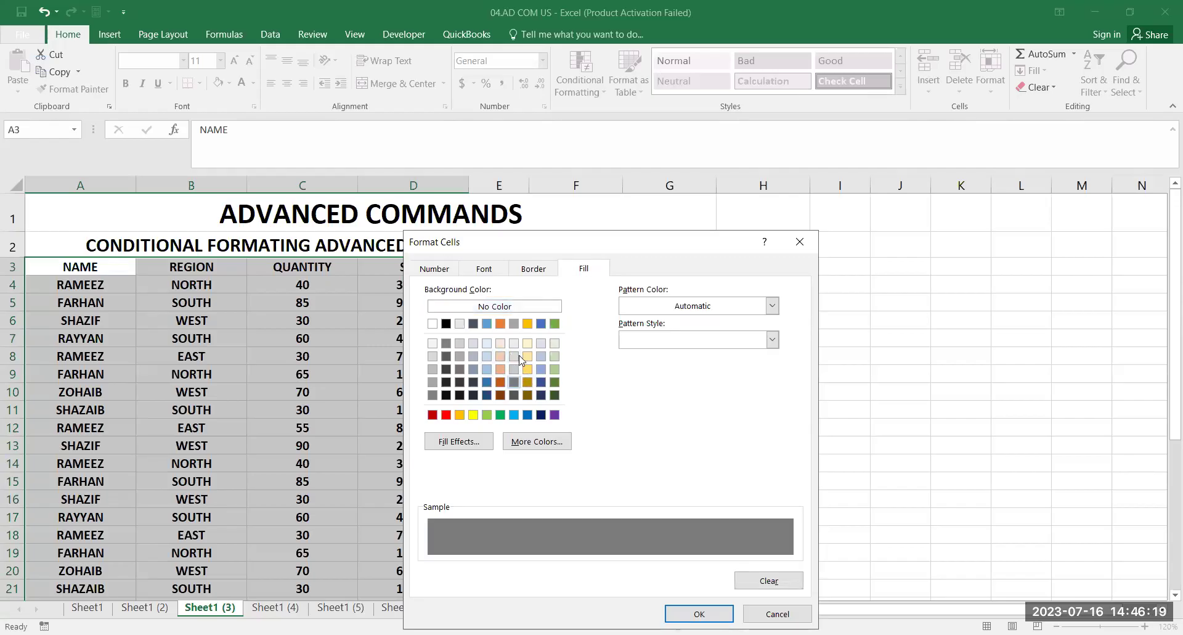
{"action": "left_click", "coordinate": [529, 358]}
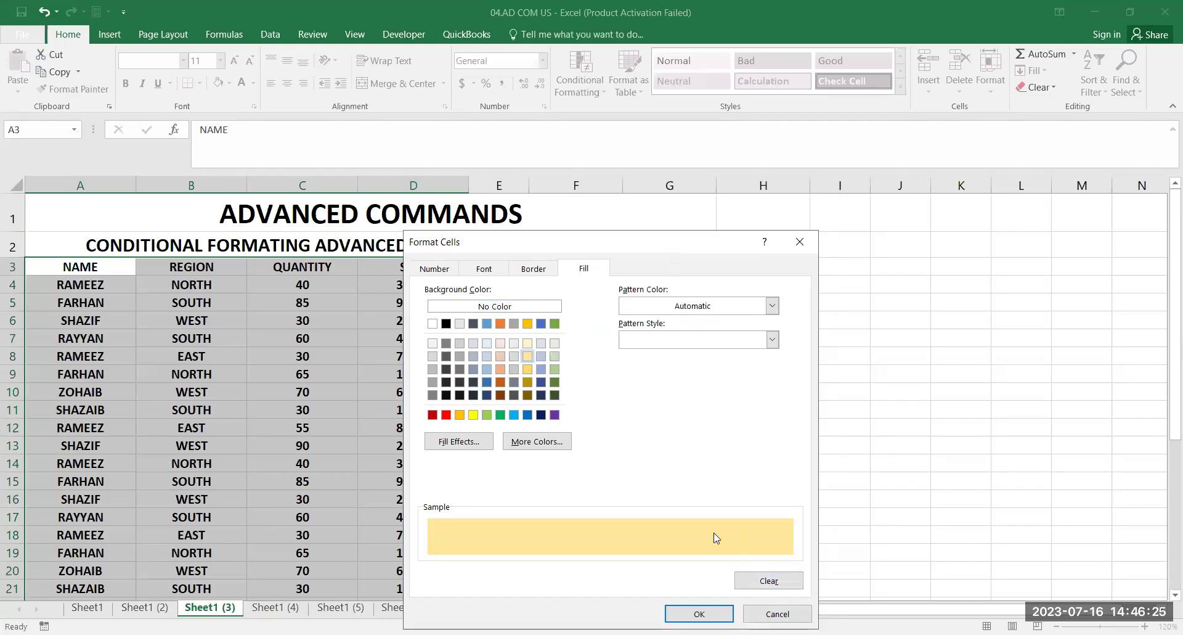
{"action": "key", "text": "Return"}
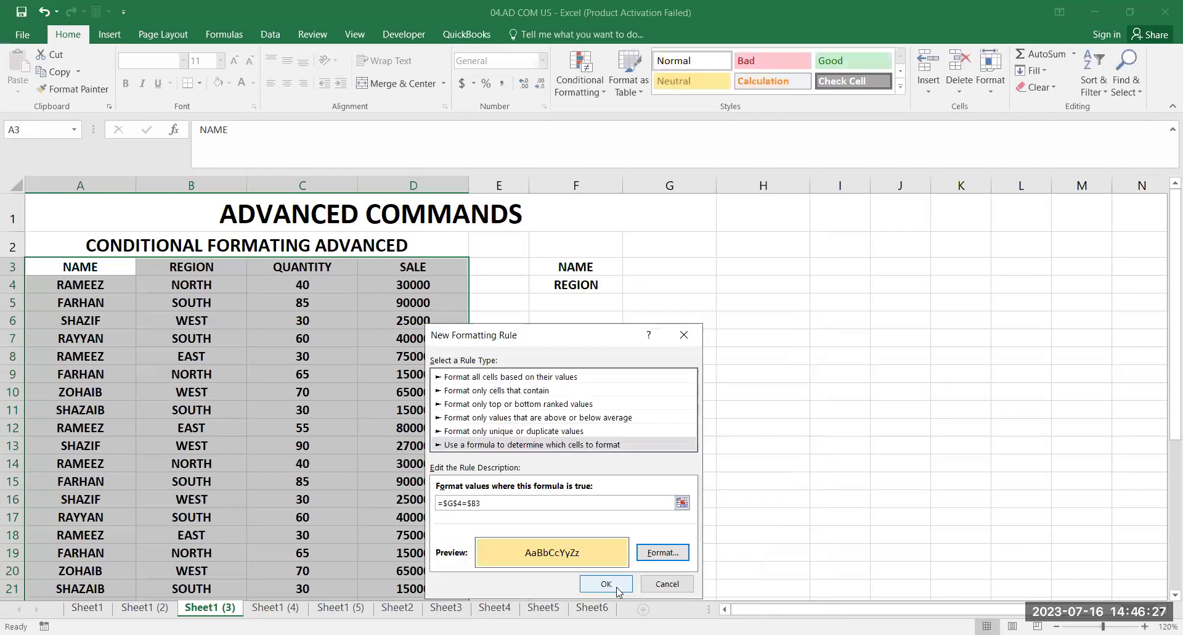
{"action": "left_click", "coordinate": [617, 588]}
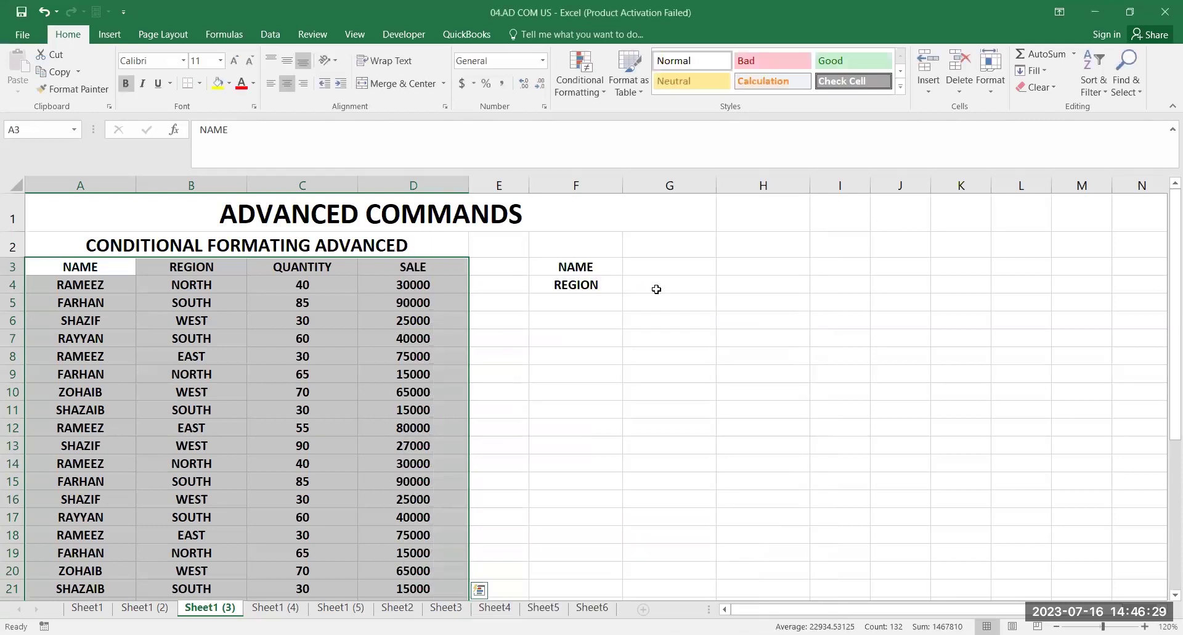
Enter SOUTH as the region in G4 and check the row highlighting down the whole table
{"action": "left_click", "coordinate": [658, 288]}
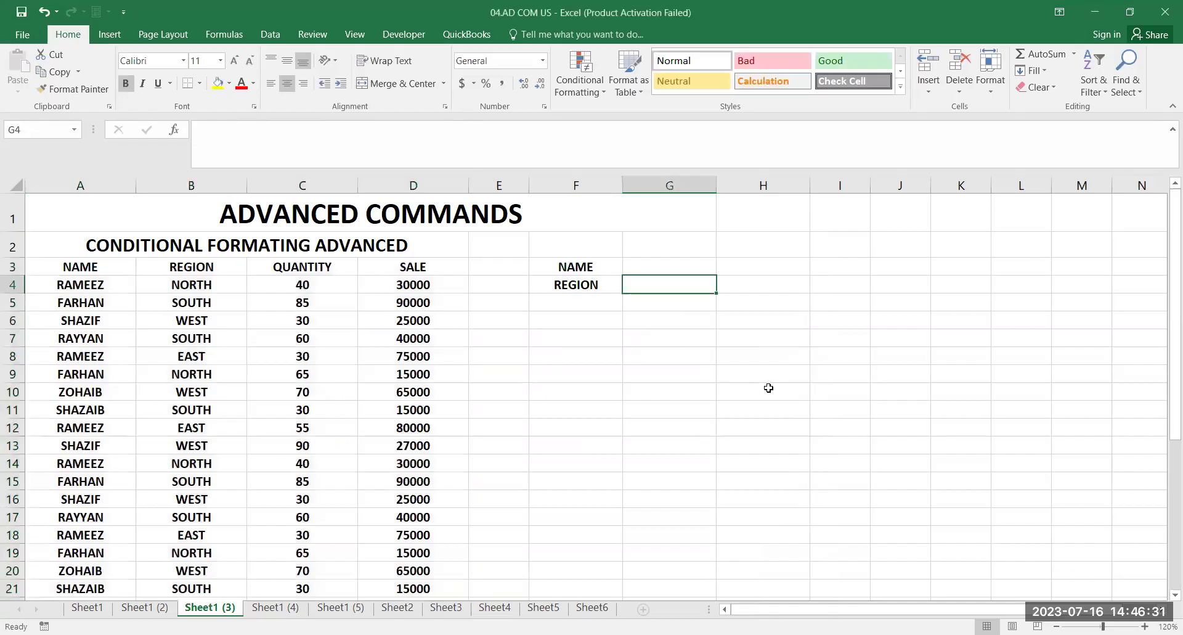
{"action": "type", "text": "SOUTH"}
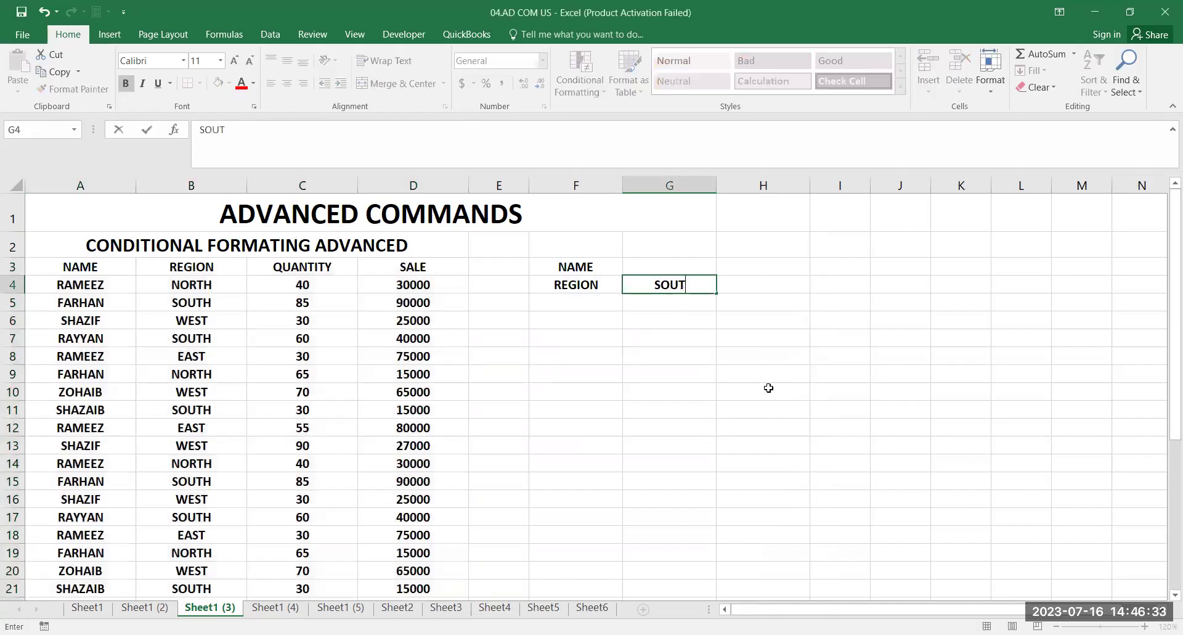
{"action": "key", "text": "Return"}
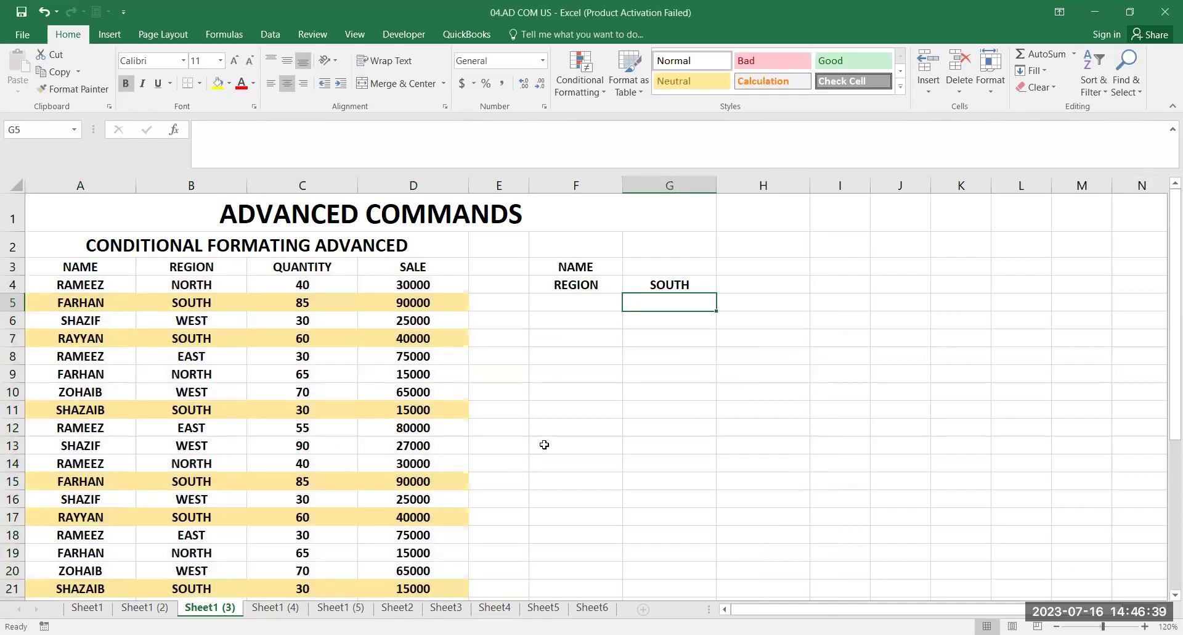
{"action": "scroll", "coordinate": [544, 444], "scroll_direction": "down", "scroll_amount": 6}
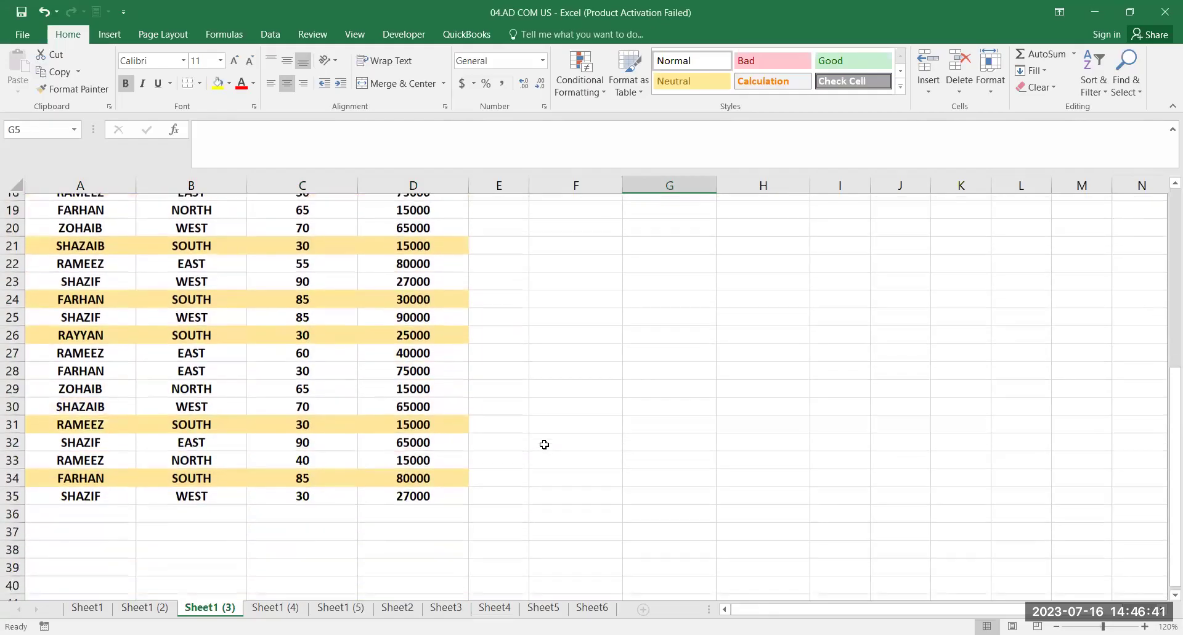
{"action": "scroll", "coordinate": [545, 442], "scroll_direction": "up", "scroll_amount": 6}
Change the region in G4 to NORTH and check the highlighted rows down to the table's end
{"action": "left_click", "coordinate": [701, 283]}
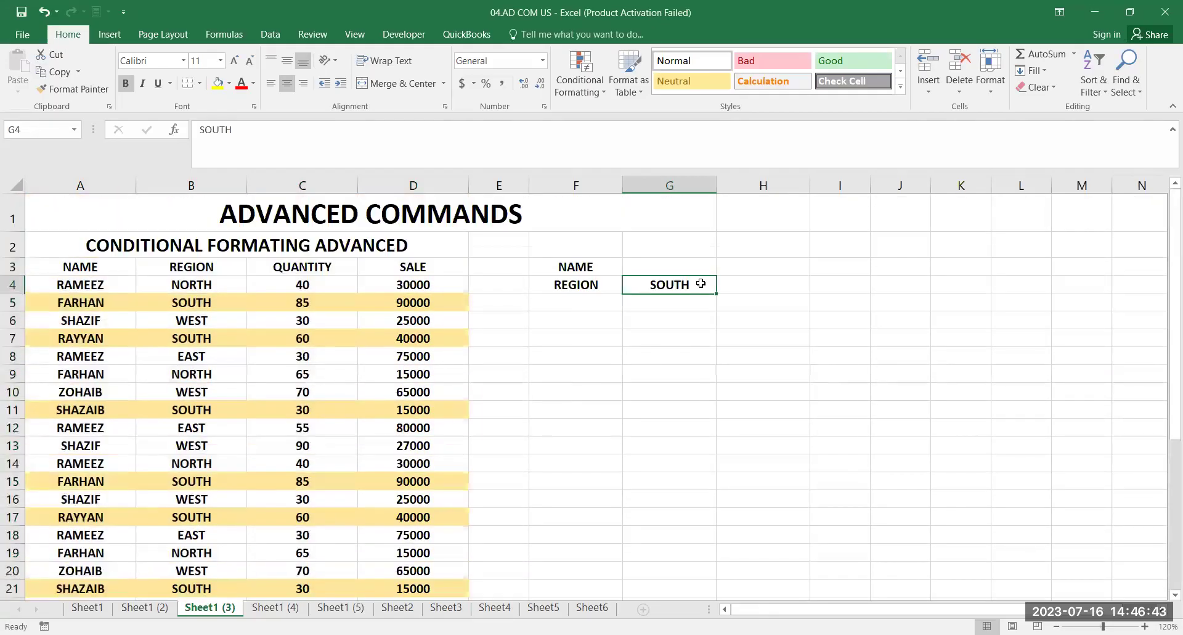
{"action": "type", "text": "NORTH"}
{"action": "key", "text": "Return"}
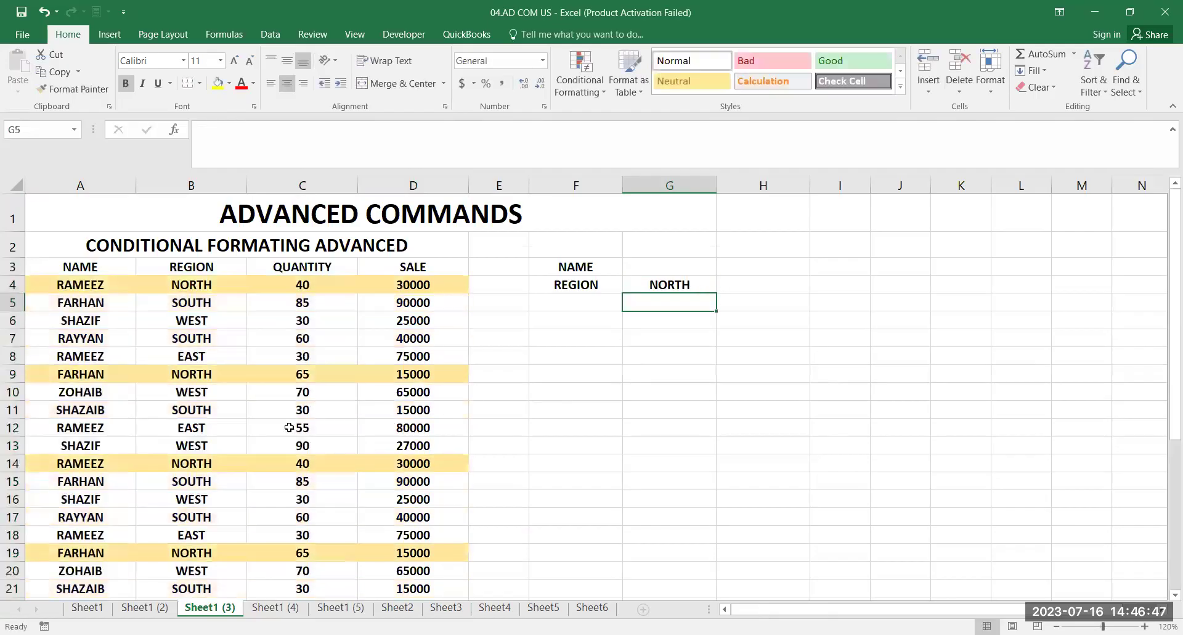
{"action": "scroll", "coordinate": [436, 461], "scroll_direction": "down", "scroll_amount": 3}
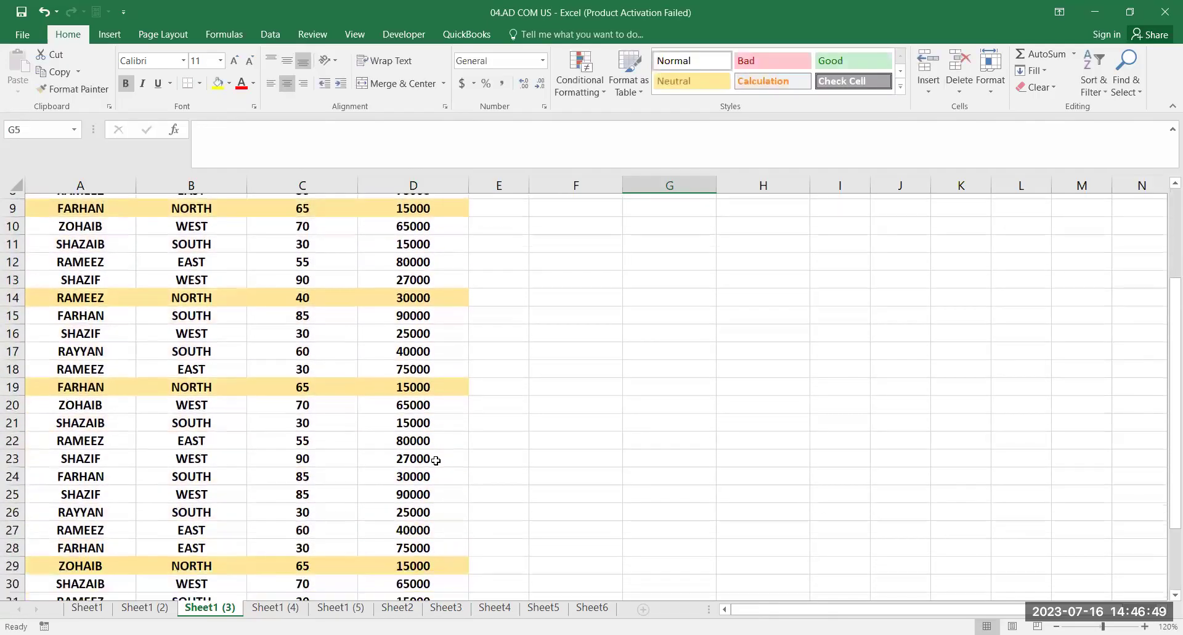
{"action": "scroll", "coordinate": [436, 461], "scroll_direction": "down", "scroll_amount": 3}
{"action": "scroll", "coordinate": [436, 456], "scroll_direction": "up", "scroll_amount": 1}
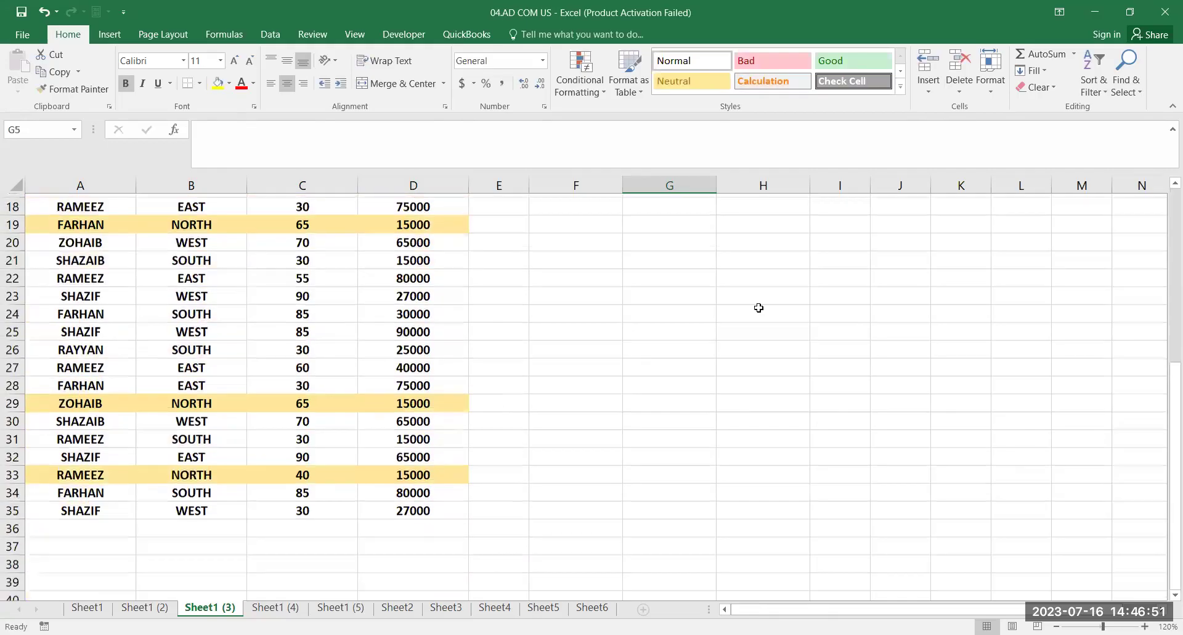
Clear the region in G4 and enter the name from the table's first data row in G3
{"action": "scroll", "coordinate": [758, 307], "scroll_direction": "up", "scroll_amount": 6}
{"action": "left_click", "coordinate": [692, 283]}
{"action": "key", "text": "Up"}
{"action": "key", "text": "Down"}
{"action": "key", "text": "Delete"}
{"action": "key", "text": "Up"}
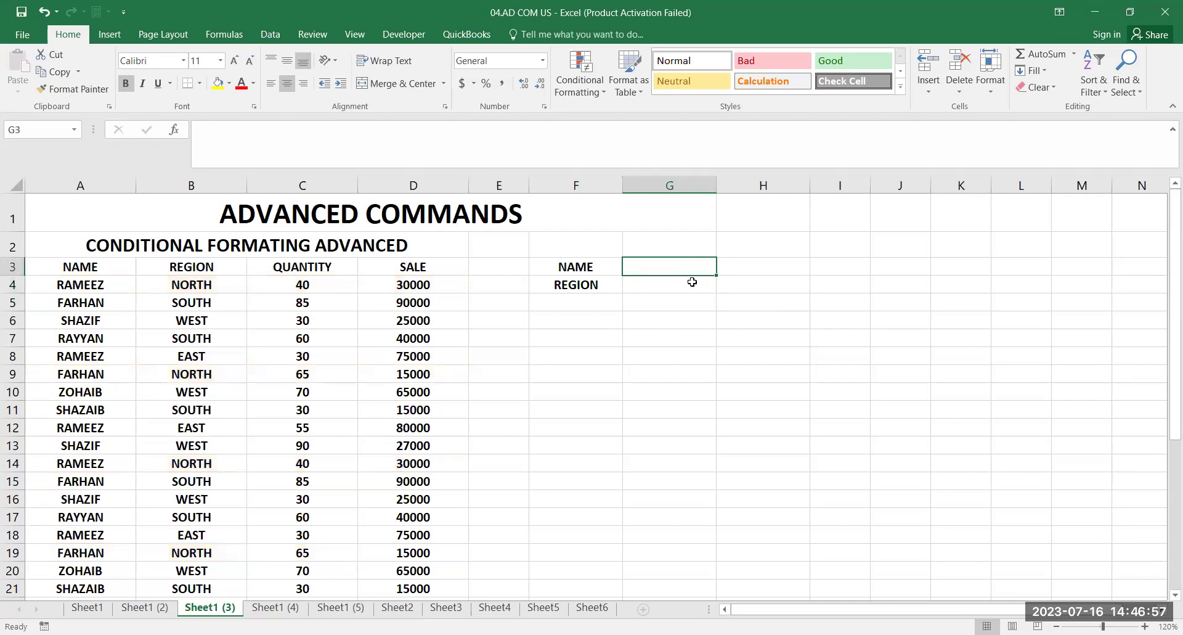
{"action": "type", "text": "RAMEEZ"}
{"action": "key", "text": "Return"}
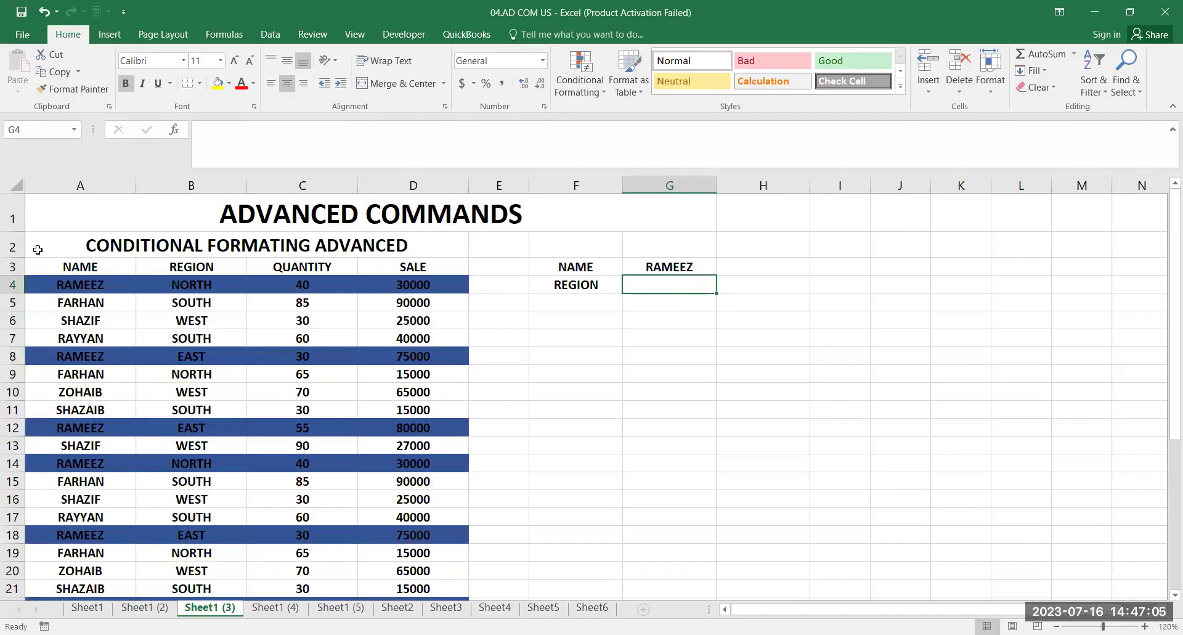
Review the conditional formatting rules for the table A3:D35, including the formula and format of the name rule, without changing them
{"action": "left_click", "coordinate": [63, 261]}
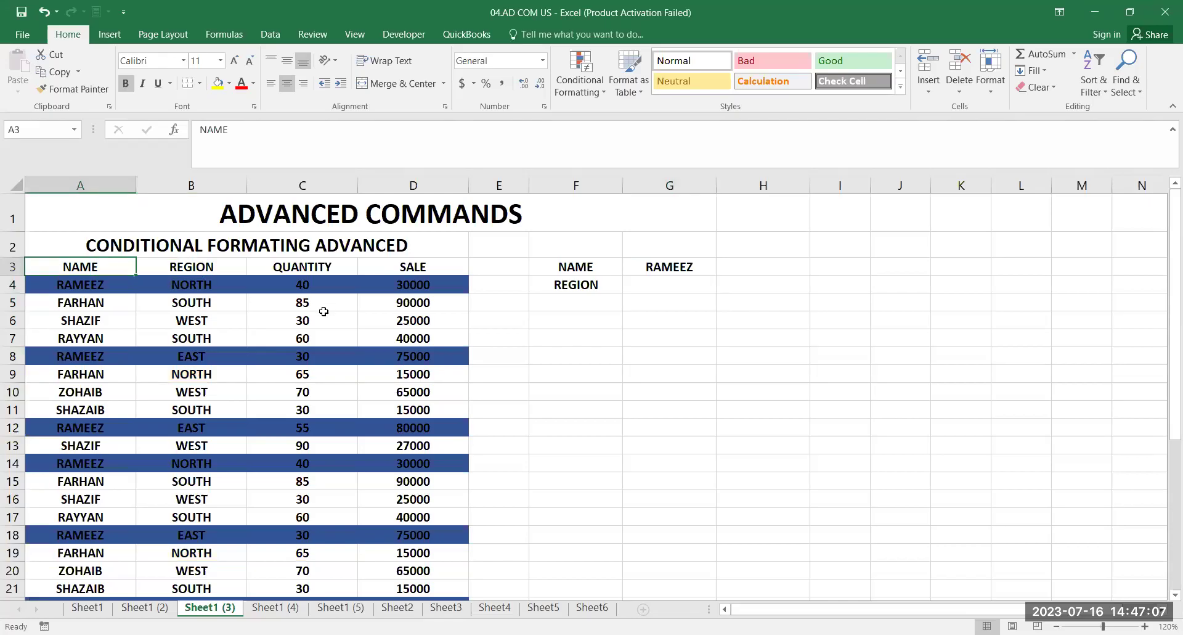
{"action": "key", "text": "ctrl+shift+Right"}
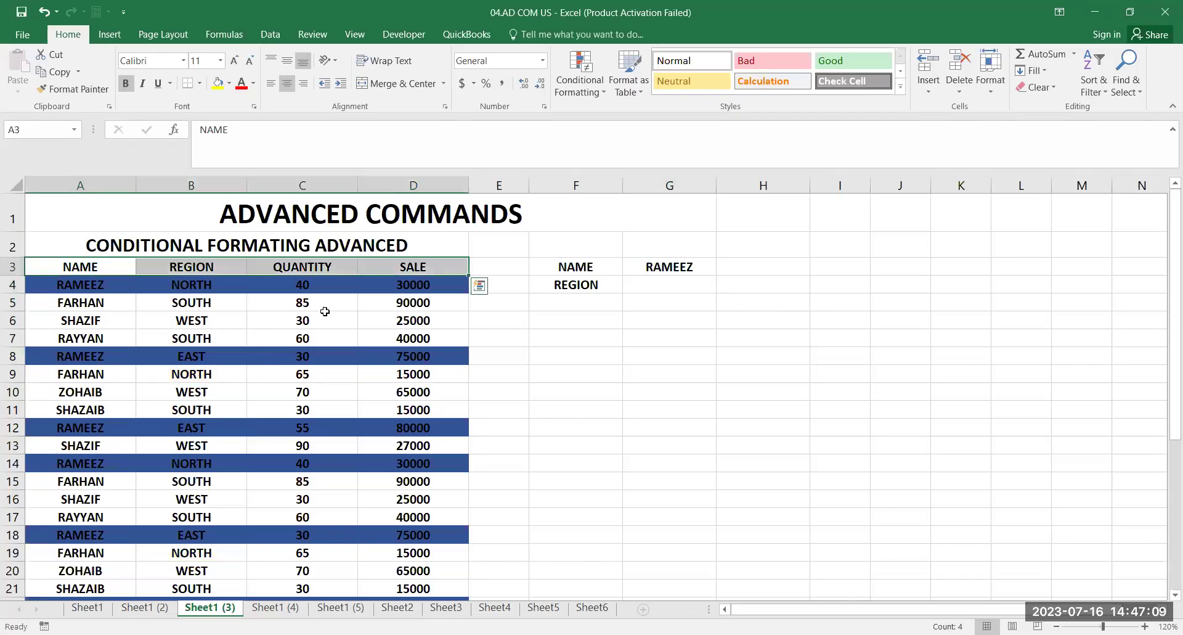
{"action": "key", "text": "ctrl+shift+Down"}
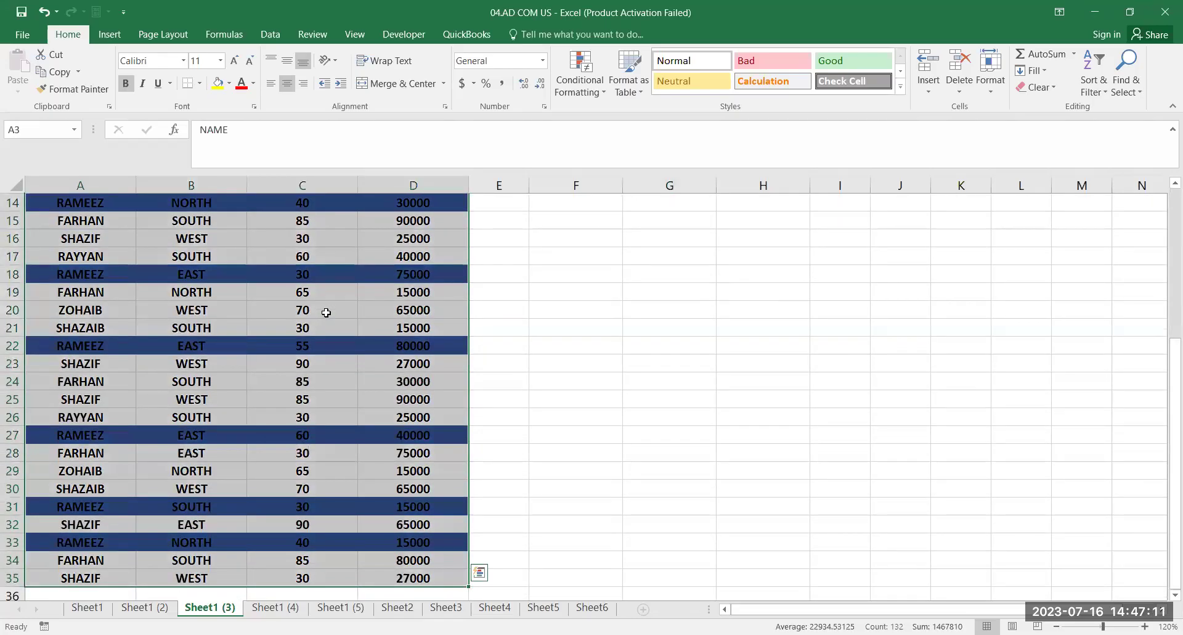
{"action": "left_click", "coordinate": [587, 83]}
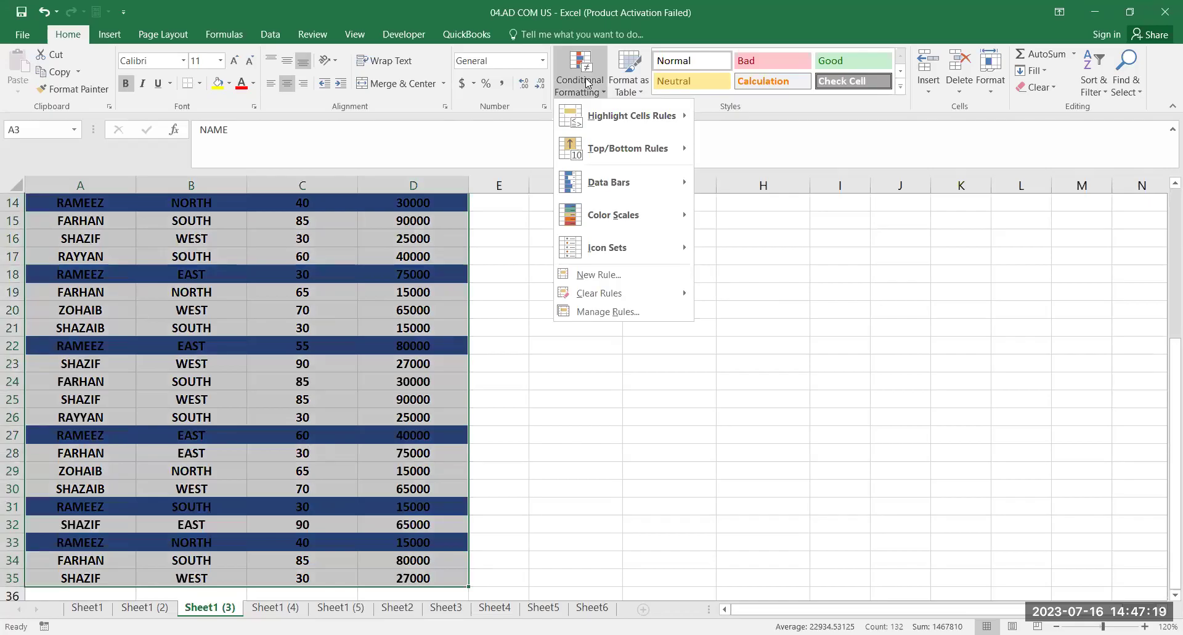
{"action": "left_click", "coordinate": [619, 312]}
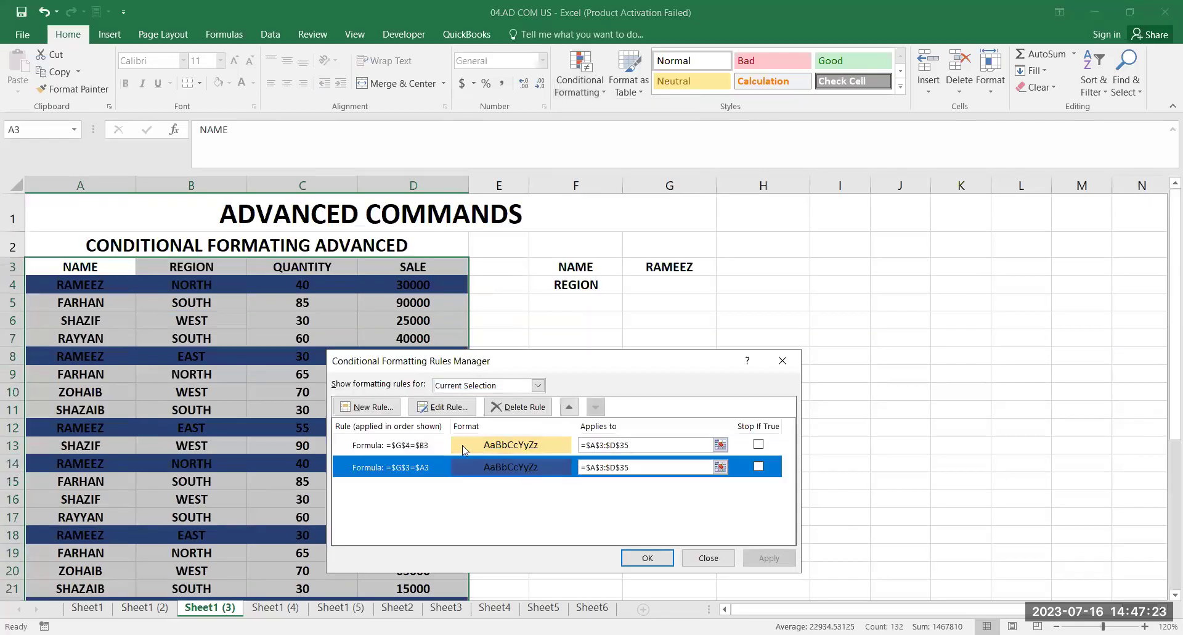
{"action": "left_click", "coordinate": [442, 409]}
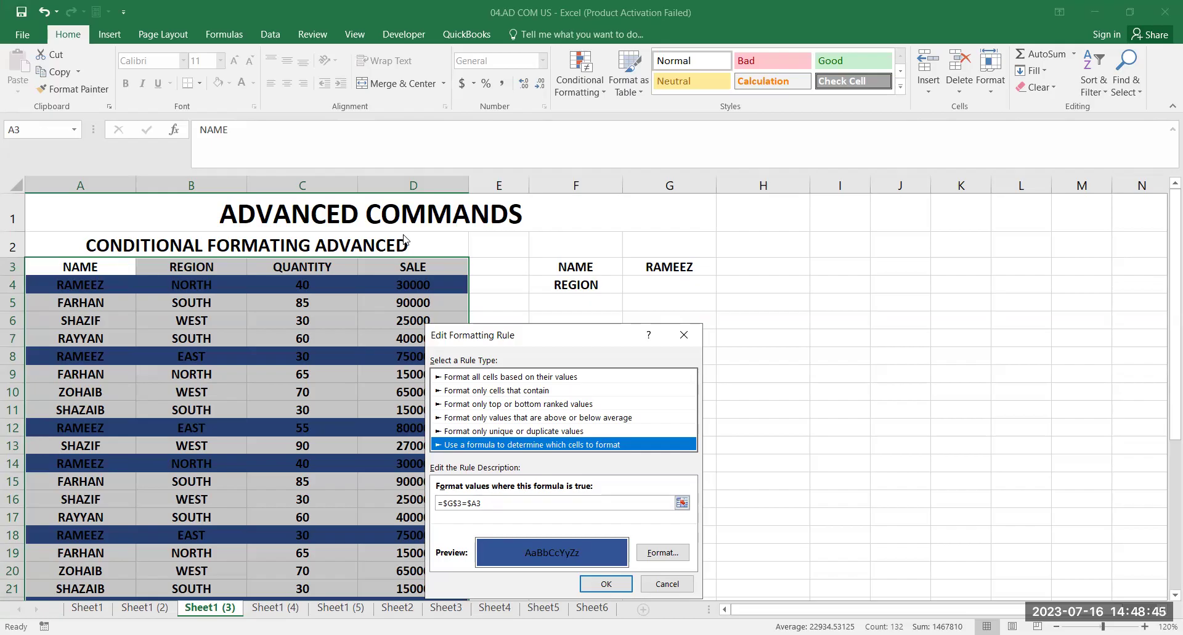
{"action": "left_click", "coordinate": [654, 590]}
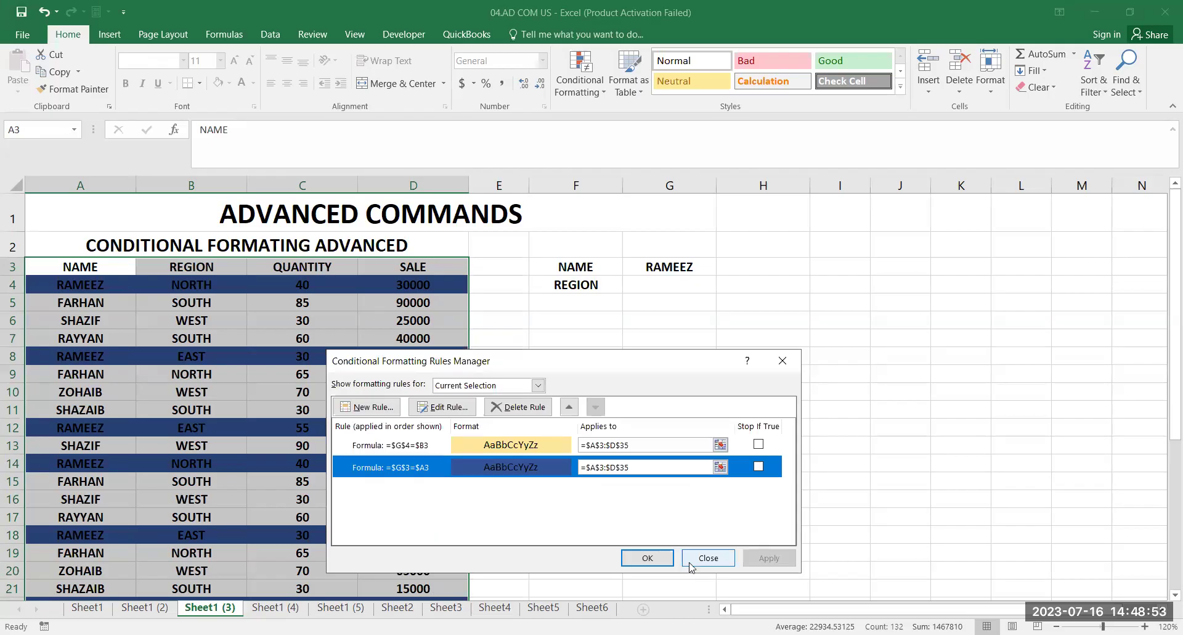
{"action": "left_click", "coordinate": [690, 562]}
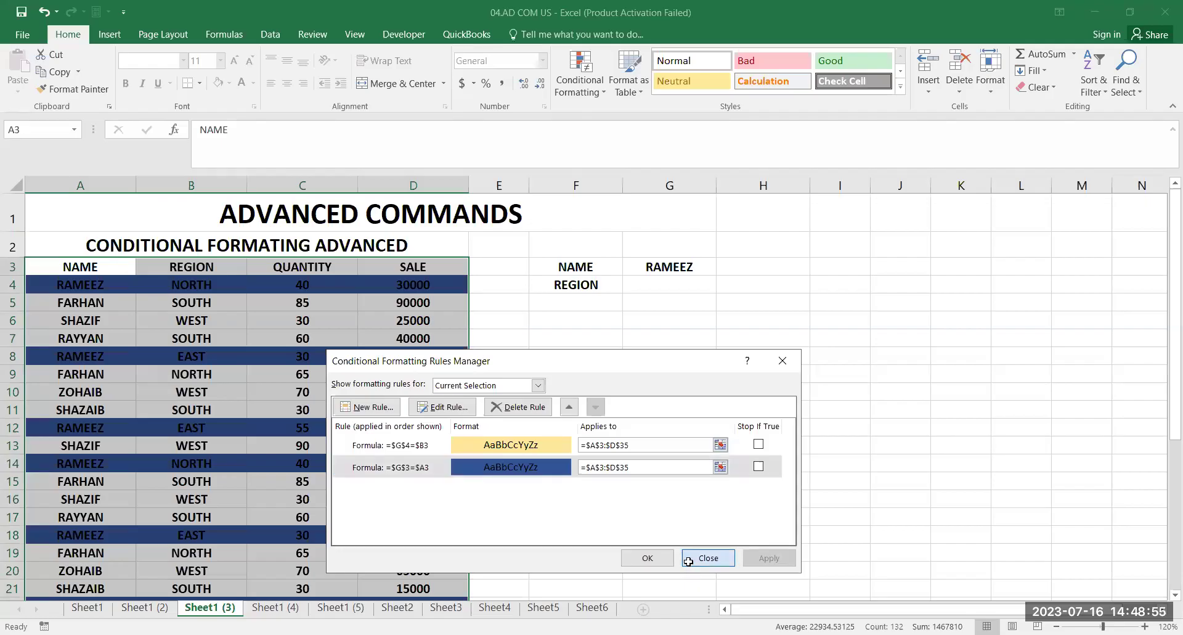
{"action": "left_click", "coordinate": [690, 446]}
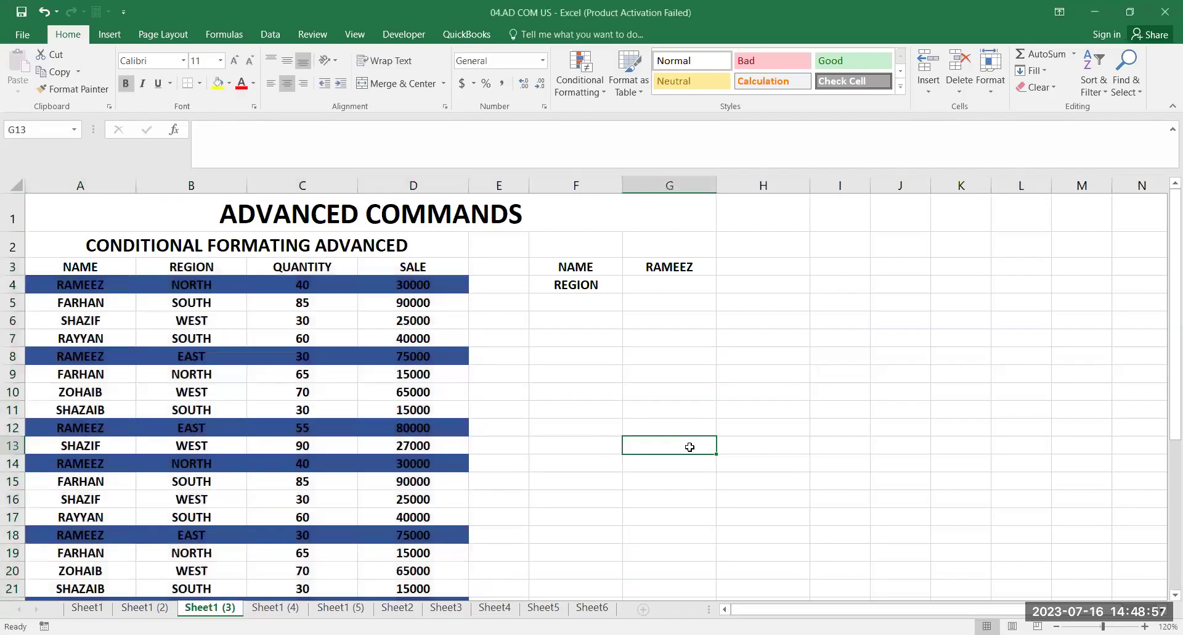
{"action": "left_click", "coordinate": [599, 424]}
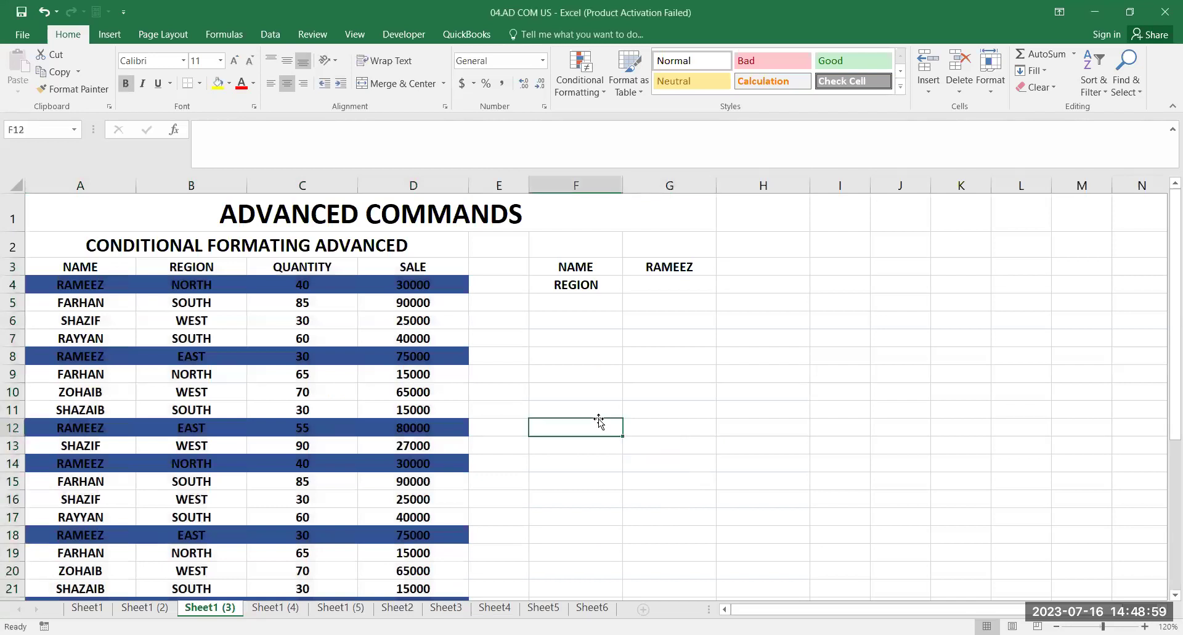
{"action": "left_click", "coordinate": [521, 385]}
{"action": "left_click", "coordinate": [491, 404]}
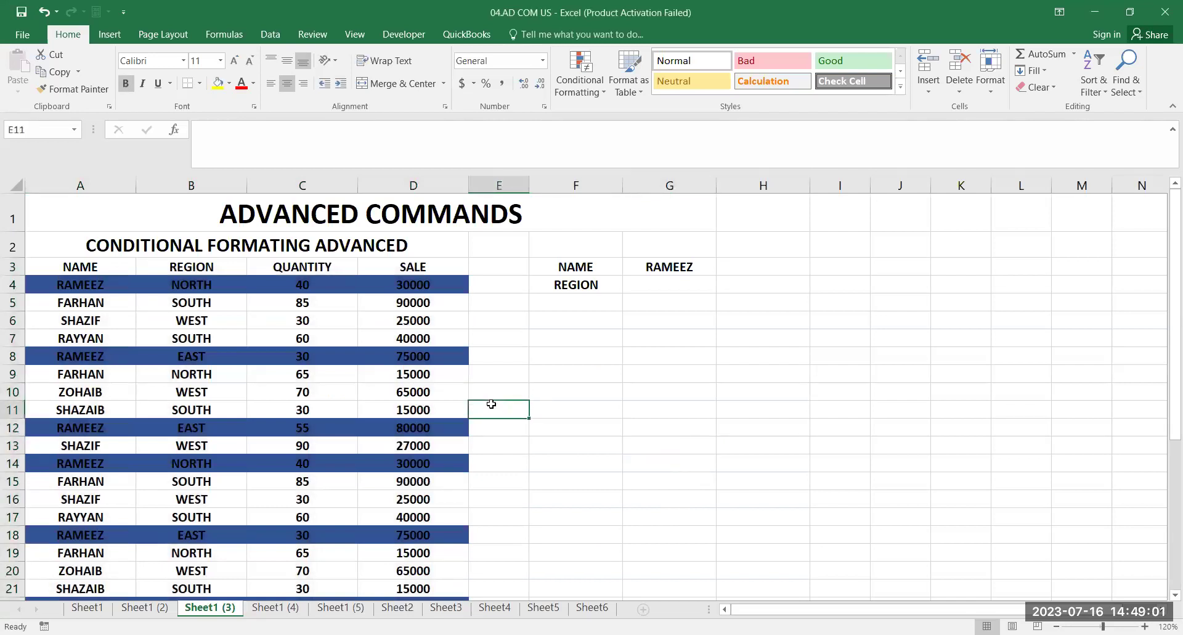
{"action": "left_click", "coordinate": [497, 425]}
{"action": "left_click", "coordinate": [507, 462]}
{"action": "left_click", "coordinate": [506, 496]}
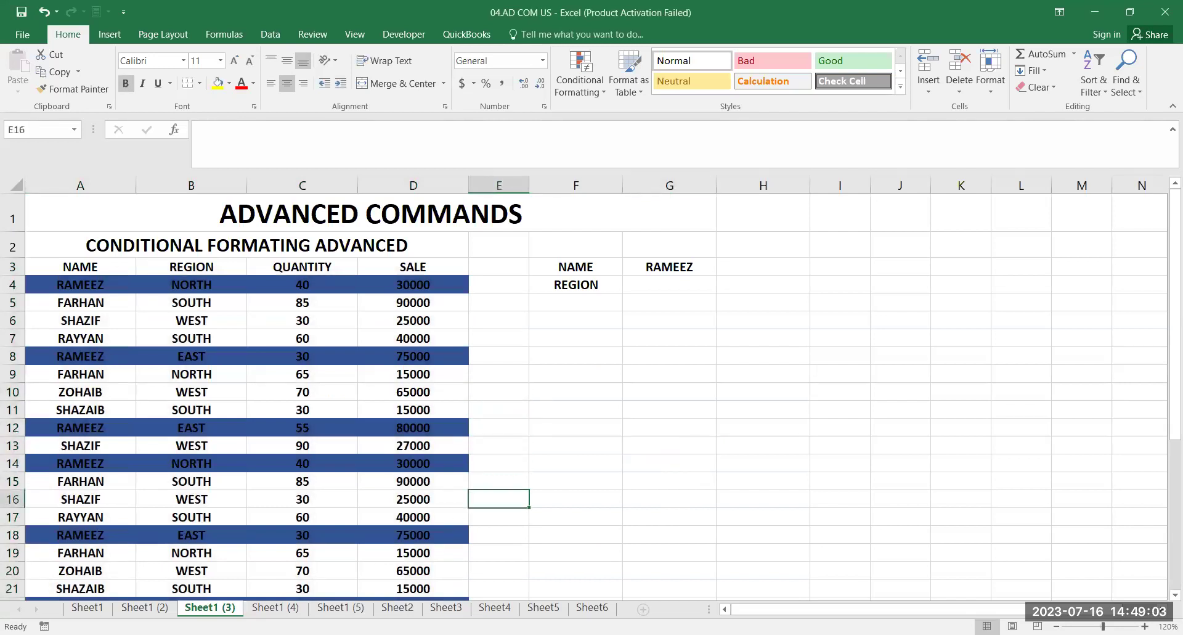
Enter the heading SUBTOTAL in the merged cell A2 of the Sheet1 (4) worksheet
{"action": "left_click", "coordinate": [275, 607]}
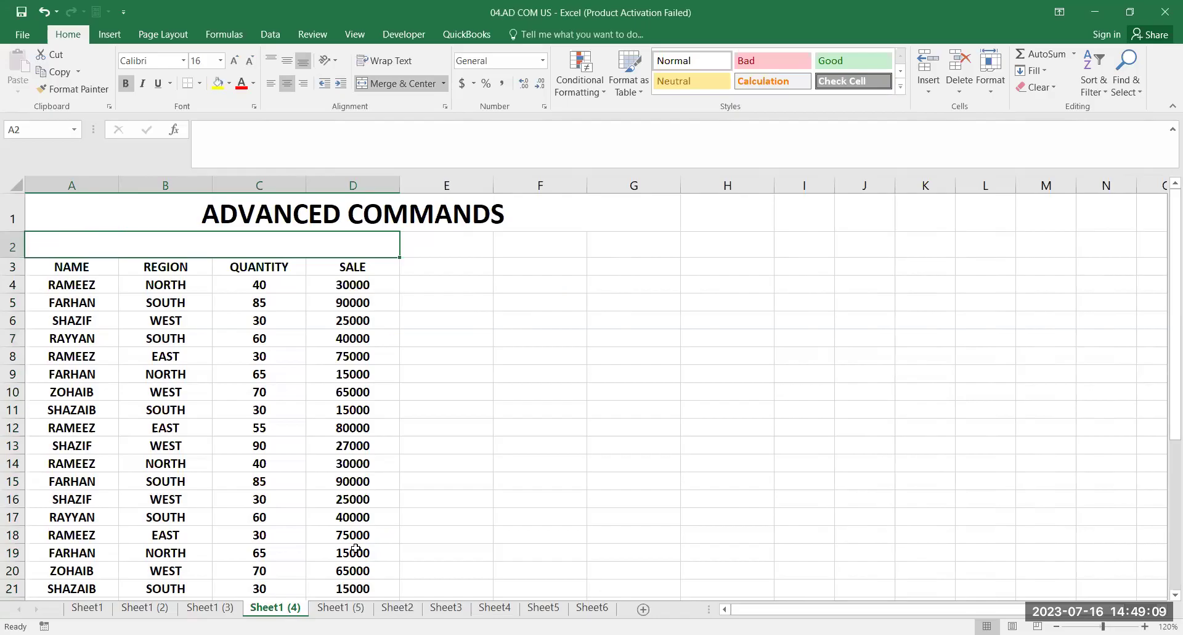
{"action": "type", "text": "SUB"}
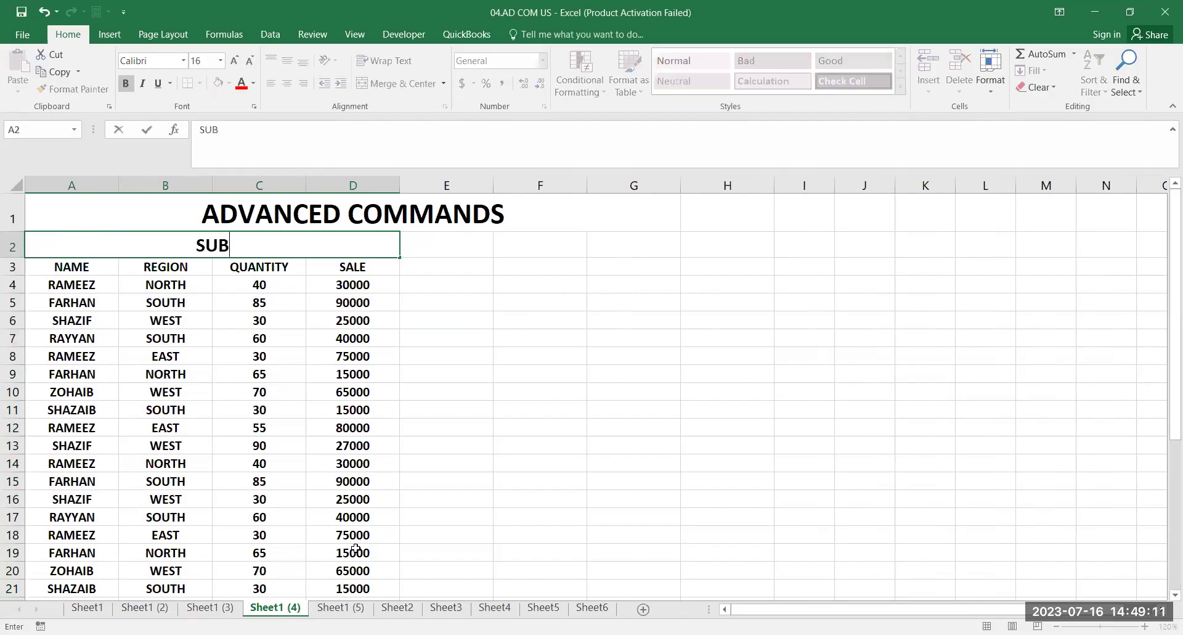
{"action": "type", "text": "TOTAL"}
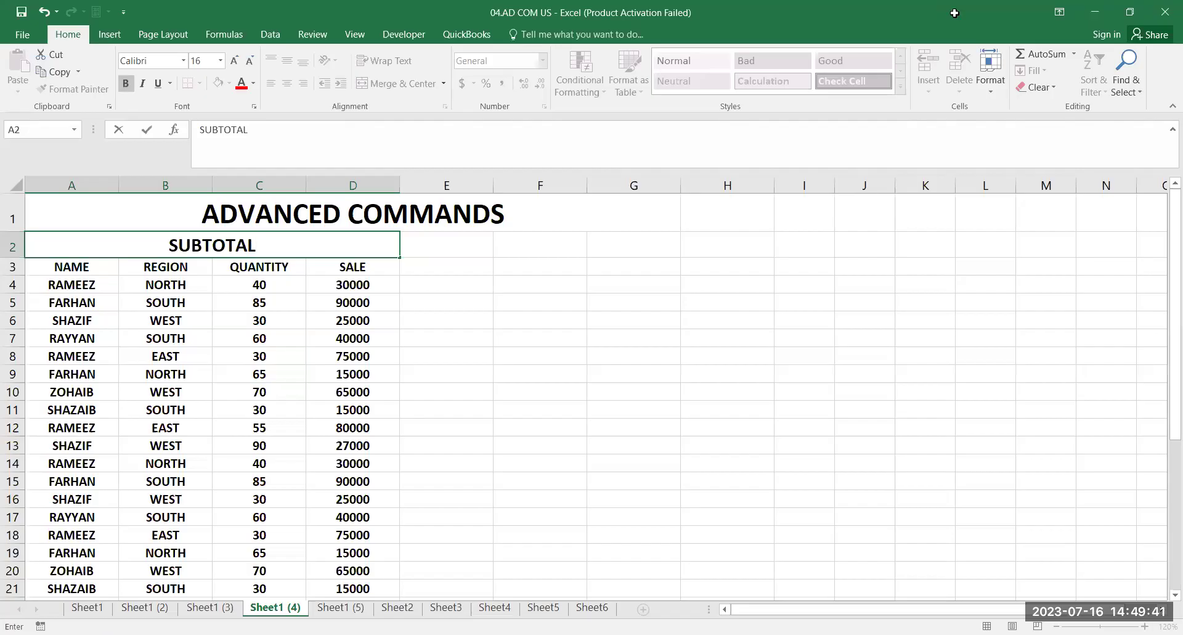
{"action": "left_click", "coordinate": [497, 358]}
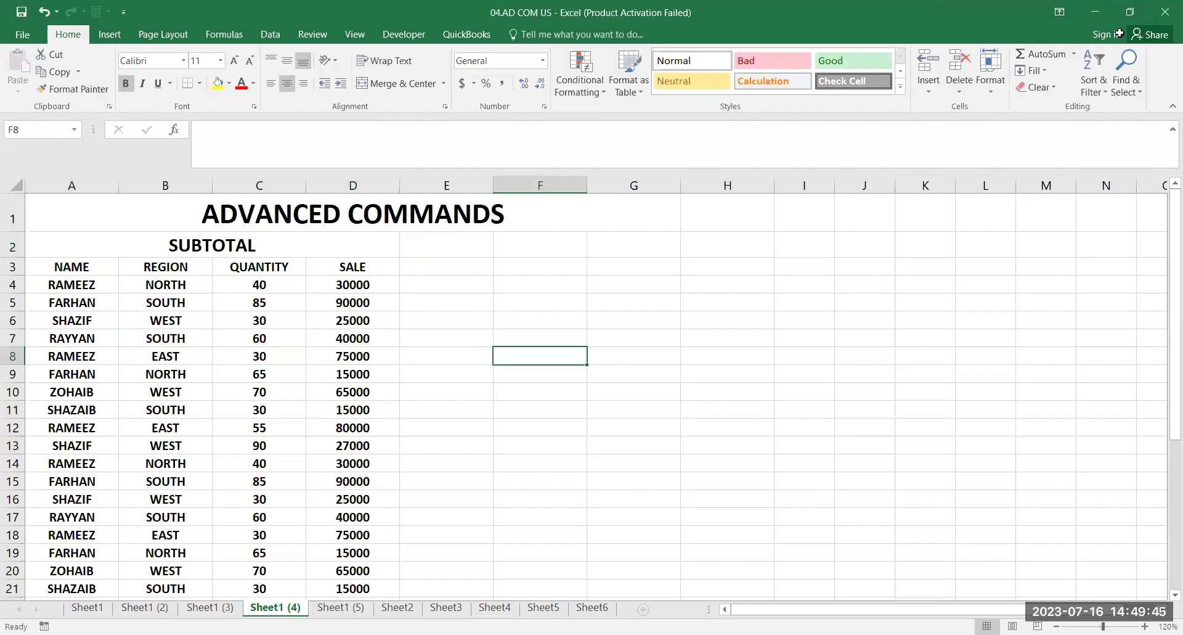
Open the ribbon customization options and set the available command list to All Commands
{"action": "left_click", "coordinate": [278, 35]}
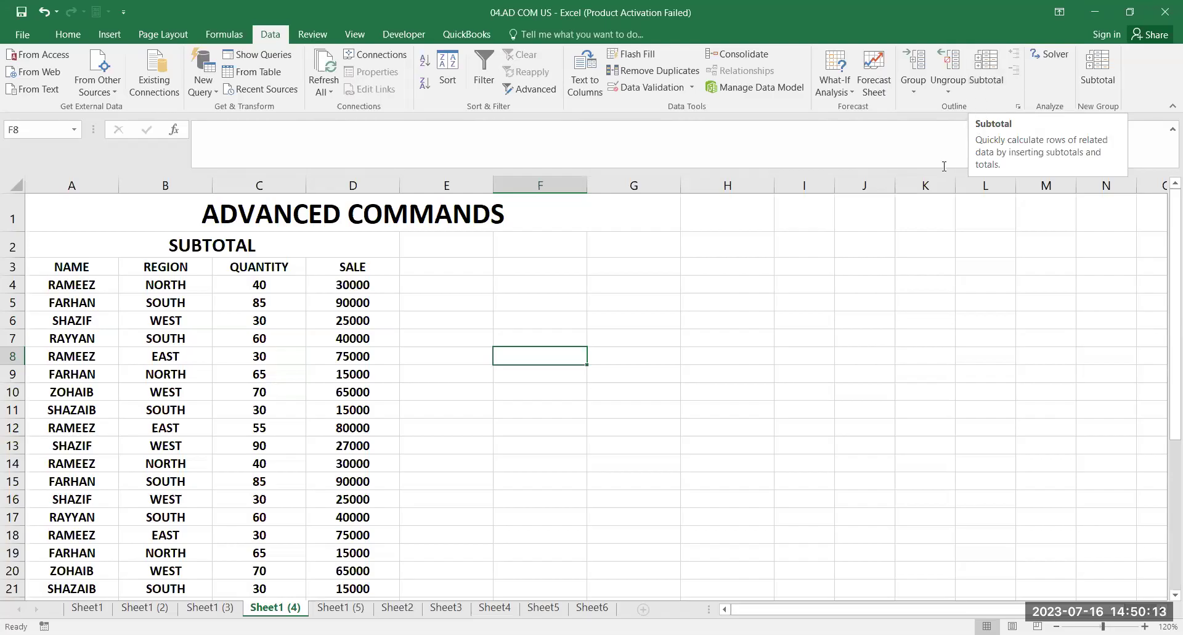
{"action": "left_click", "coordinate": [456, 273]}
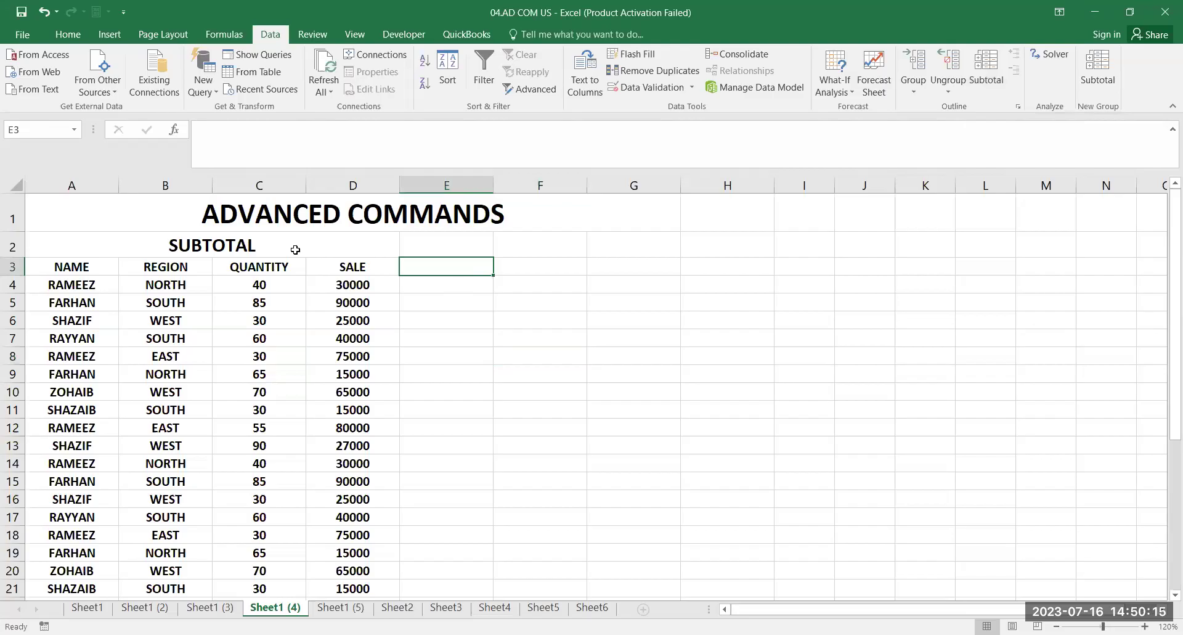
{"action": "left_click", "coordinate": [20, 34]}
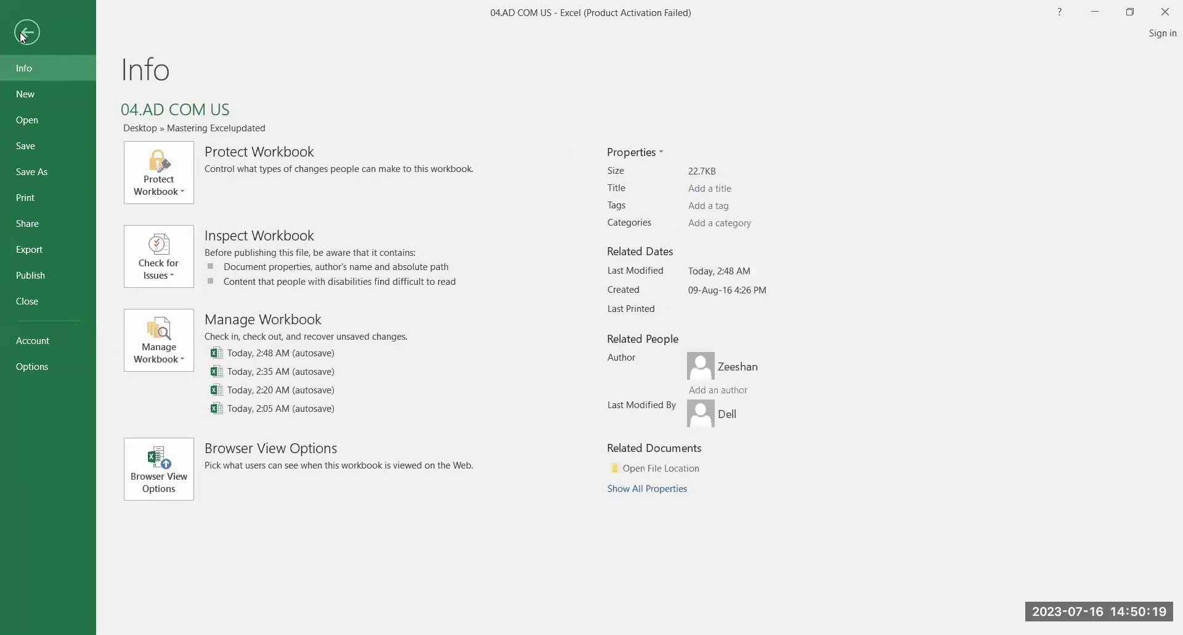
{"action": "left_click", "coordinate": [46, 371]}
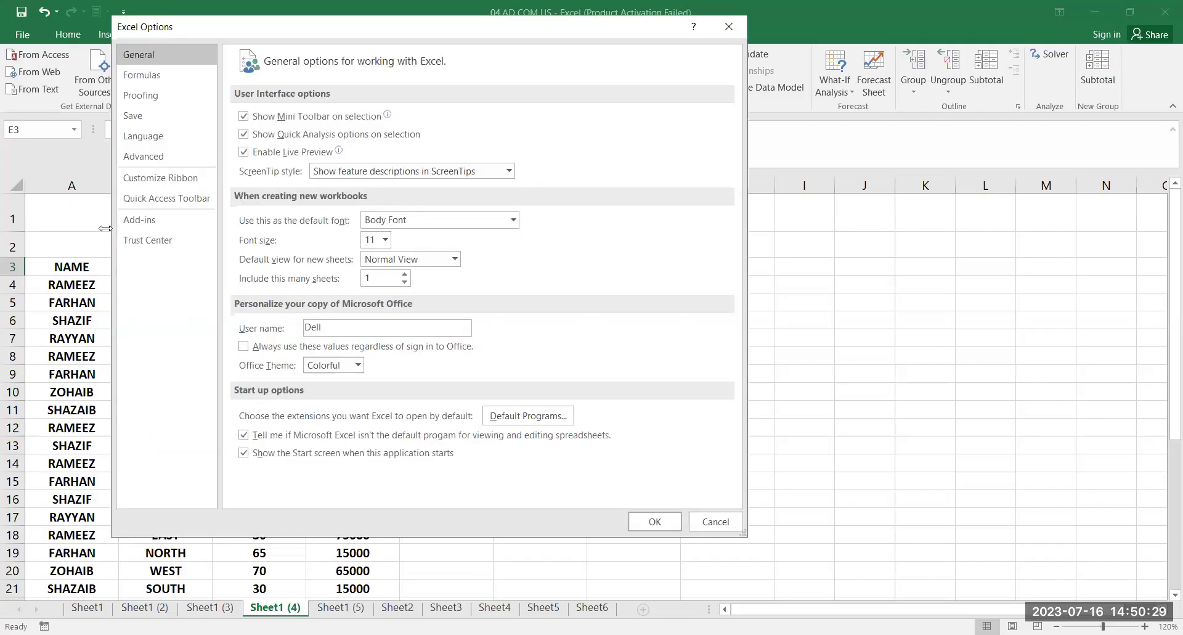
{"action": "left_click", "coordinate": [152, 186]}
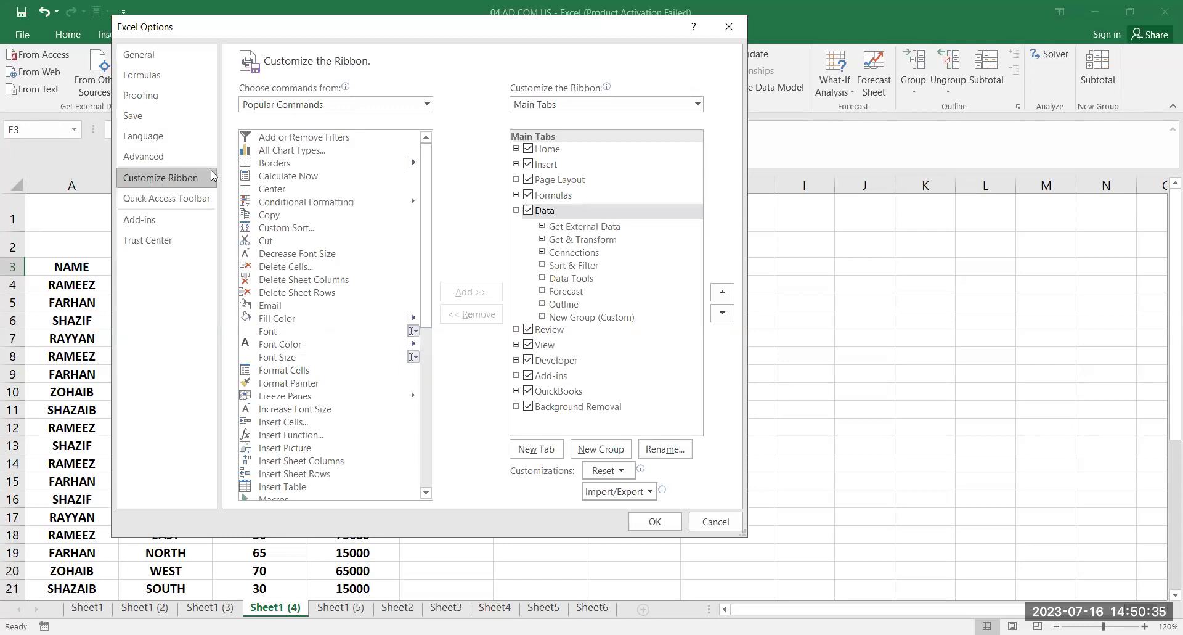
{"action": "left_click", "coordinate": [303, 105]}
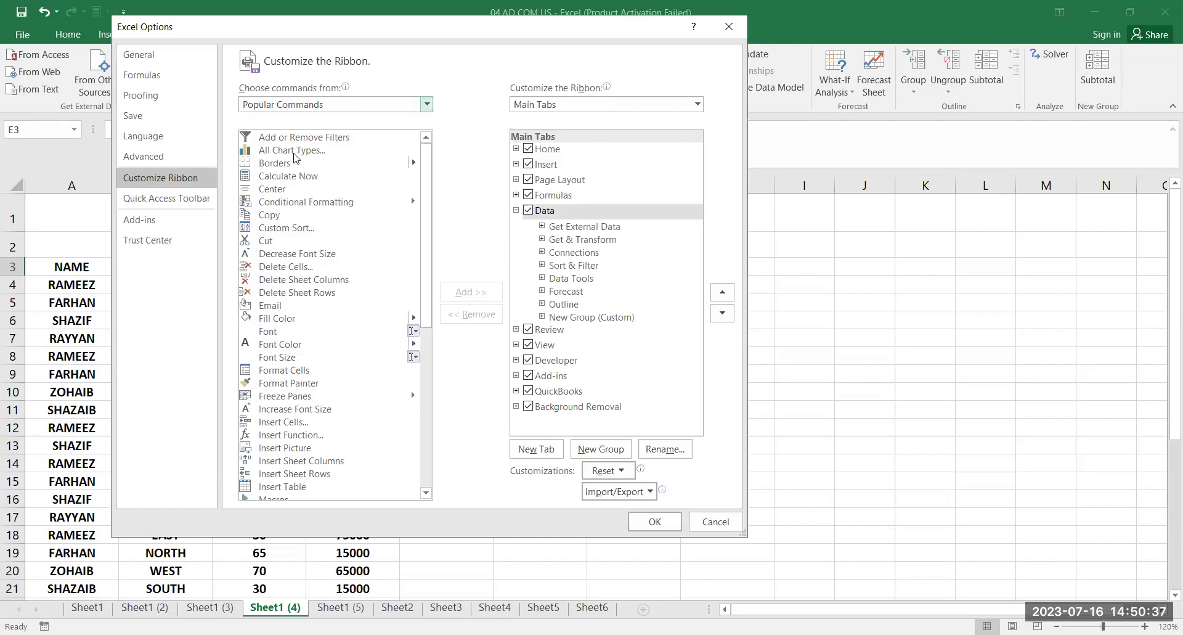
{"action": "left_click", "coordinate": [294, 153]}
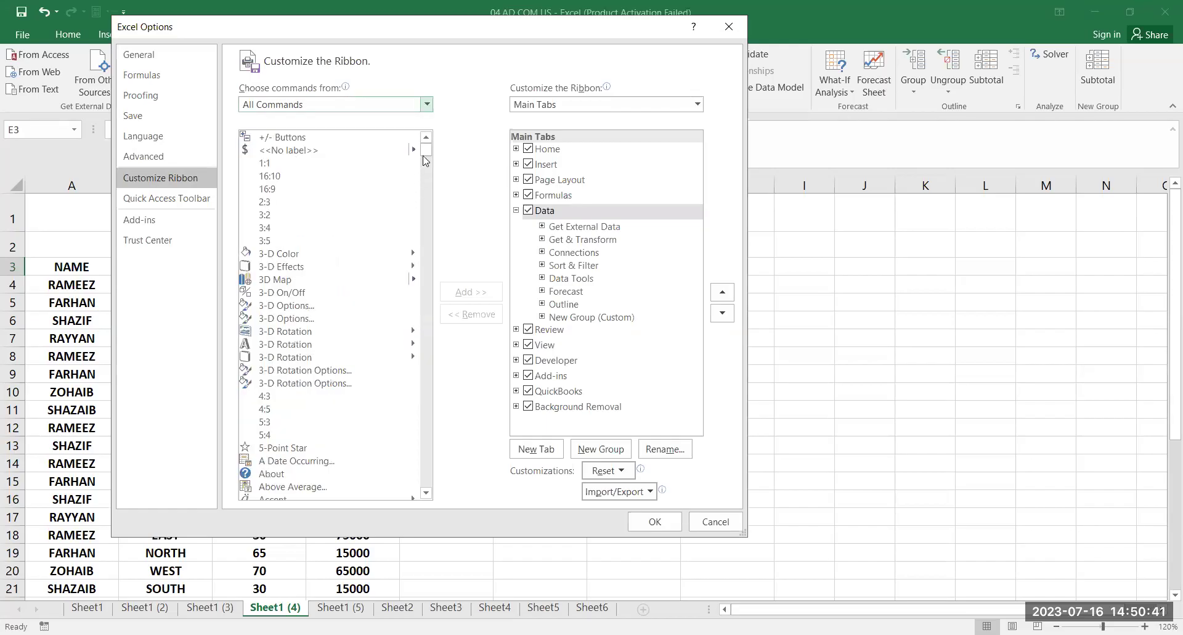
Find and select the Subtotal command in the list of all commands, and close the options without adding it to the ribbon
{"action": "left_click_drag", "start_coordinate": [426, 151], "coordinate": [431, 453]}
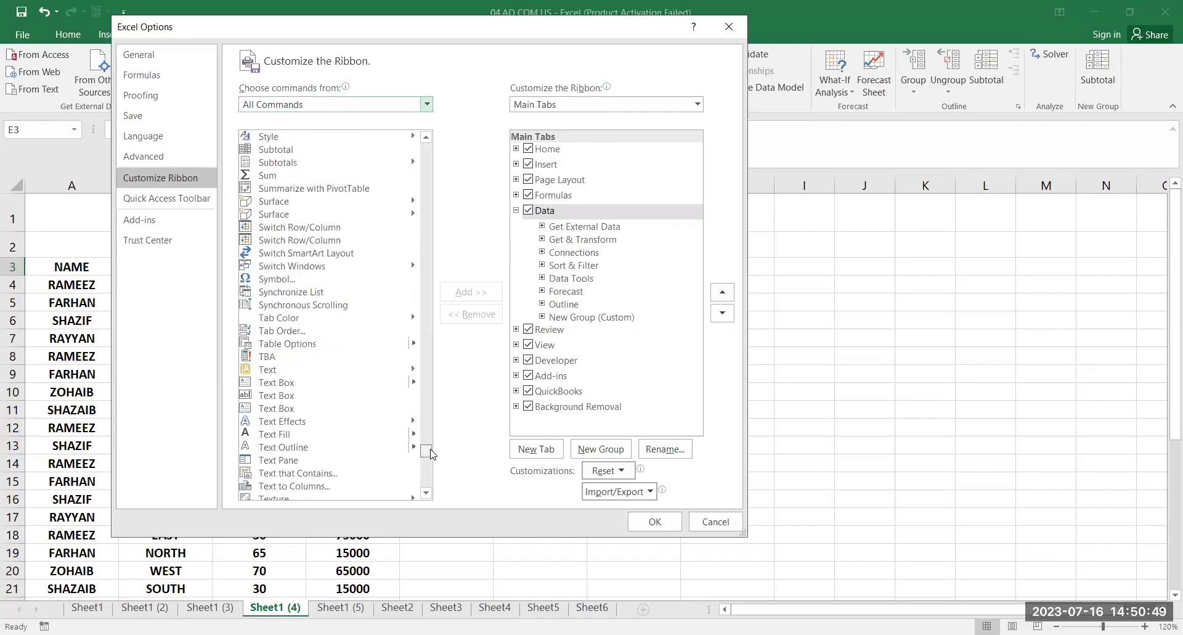
{"action": "scroll", "coordinate": [431, 453], "scroll_direction": "up", "scroll_amount": 2}
{"action": "scroll", "coordinate": [397, 269], "scroll_direction": "up", "scroll_amount": 4}
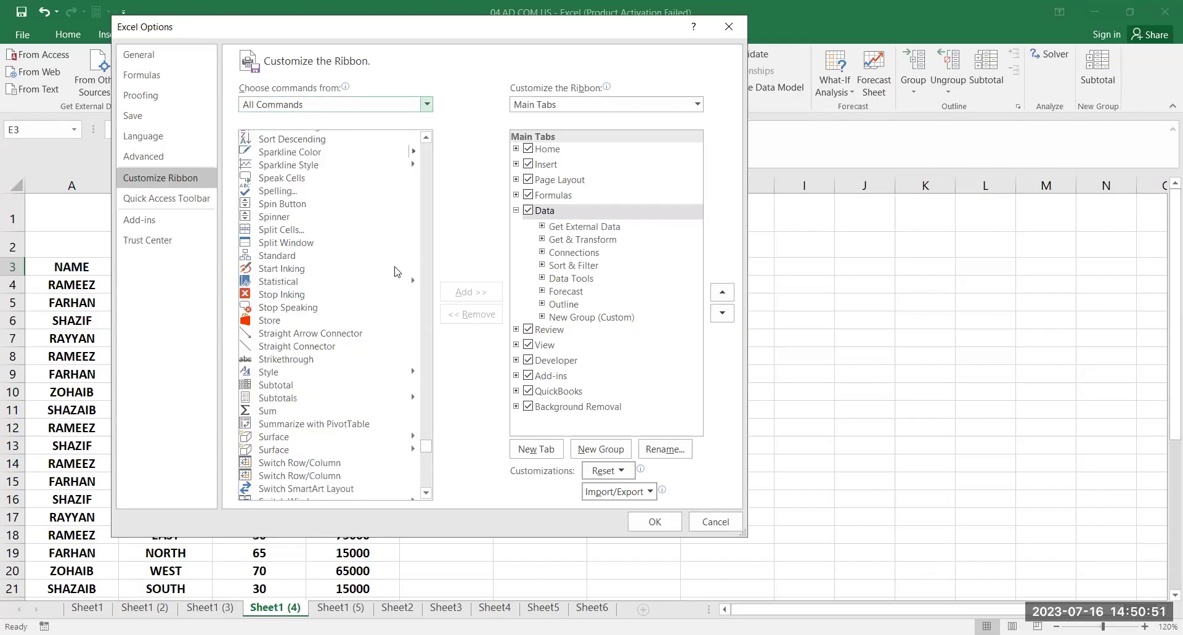
{"action": "scroll", "coordinate": [396, 269], "scroll_direction": "up", "scroll_amount": 5}
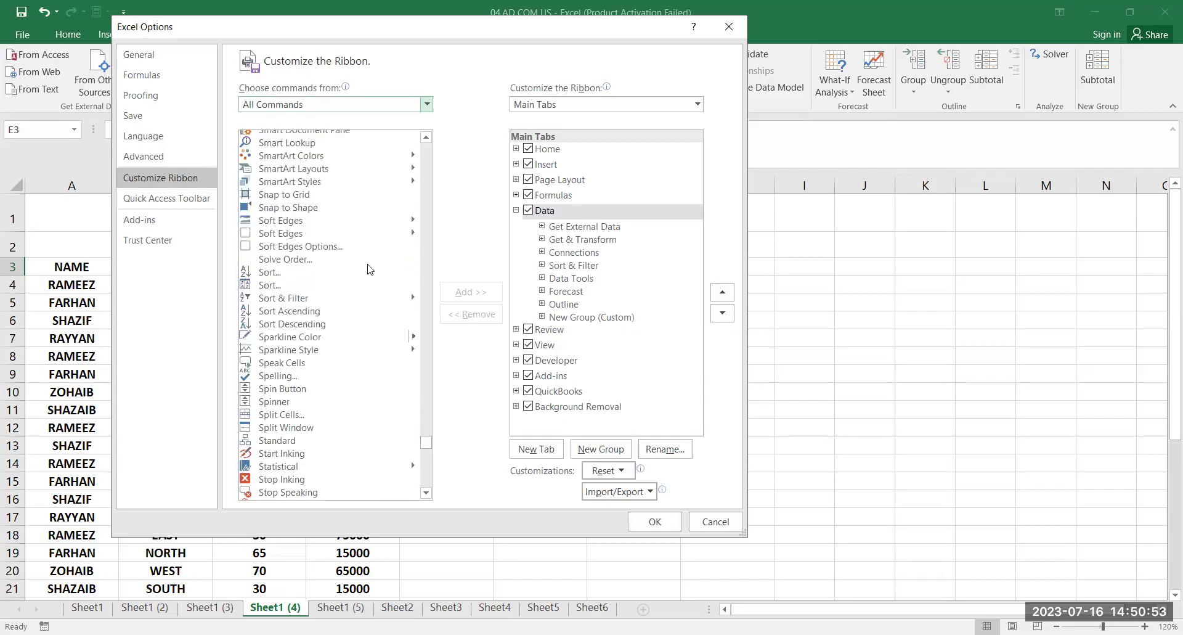
{"action": "scroll", "coordinate": [370, 269], "scroll_direction": "down", "scroll_amount": 2}
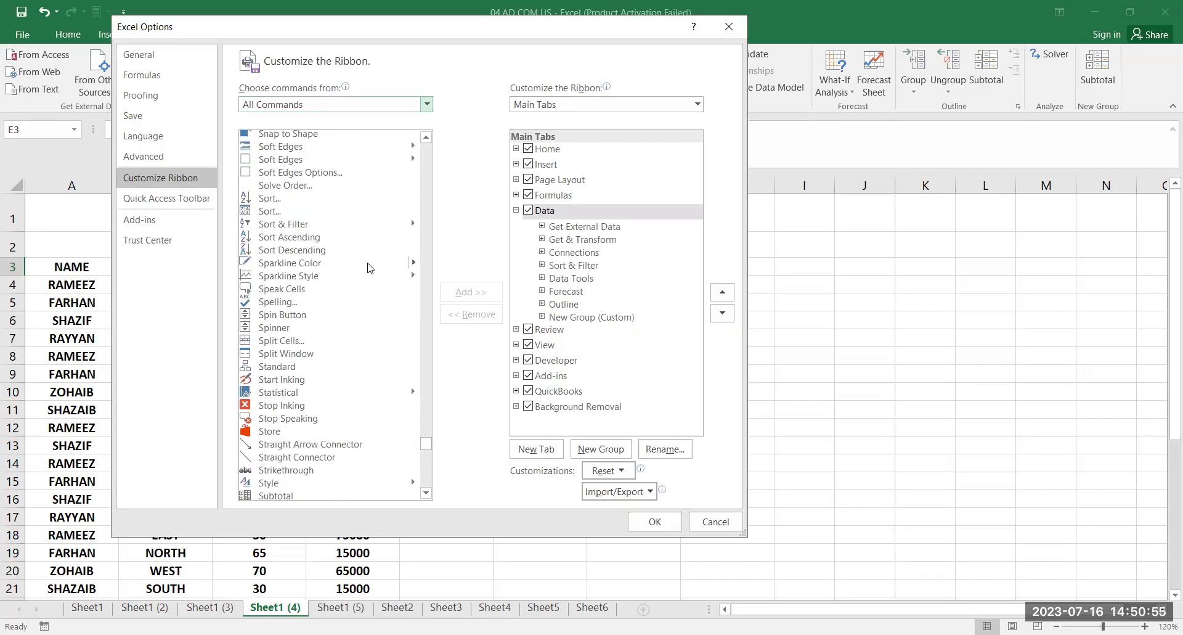
{"action": "scroll", "coordinate": [369, 268], "scroll_direction": "up", "scroll_amount": 3}
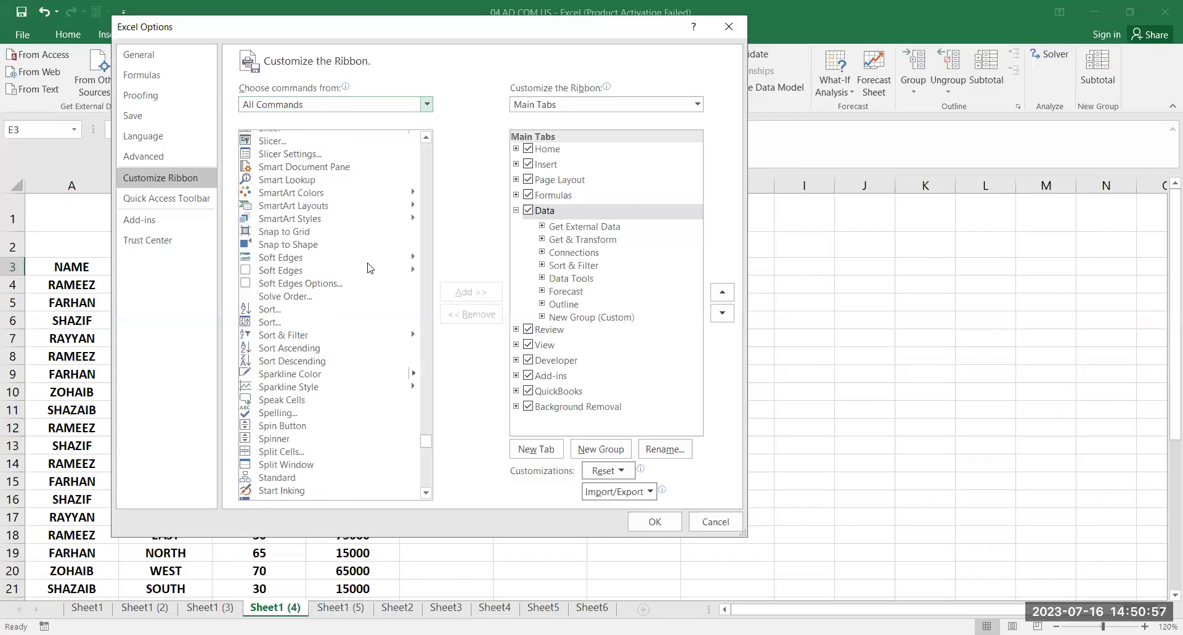
{"action": "scroll", "coordinate": [369, 268], "scroll_direction": "down", "scroll_amount": 4}
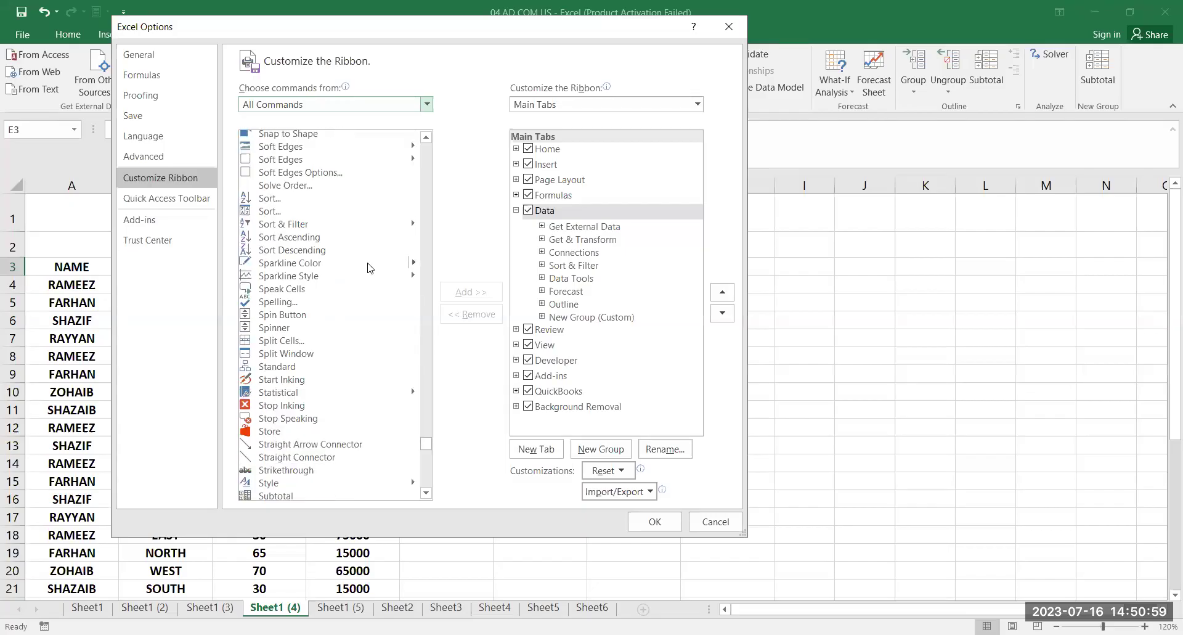
{"action": "scroll", "coordinate": [370, 268], "scroll_direction": "down", "scroll_amount": 1}
{"action": "scroll", "coordinate": [370, 268], "scroll_direction": "down", "scroll_amount": 1}
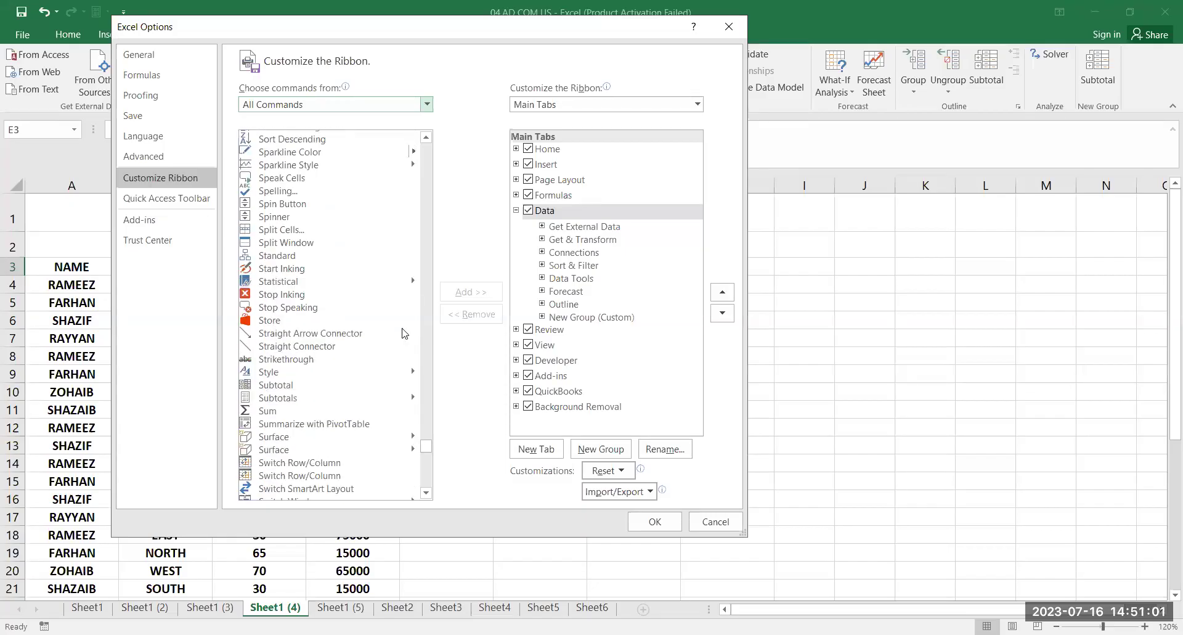
{"action": "left_click", "coordinate": [281, 386]}
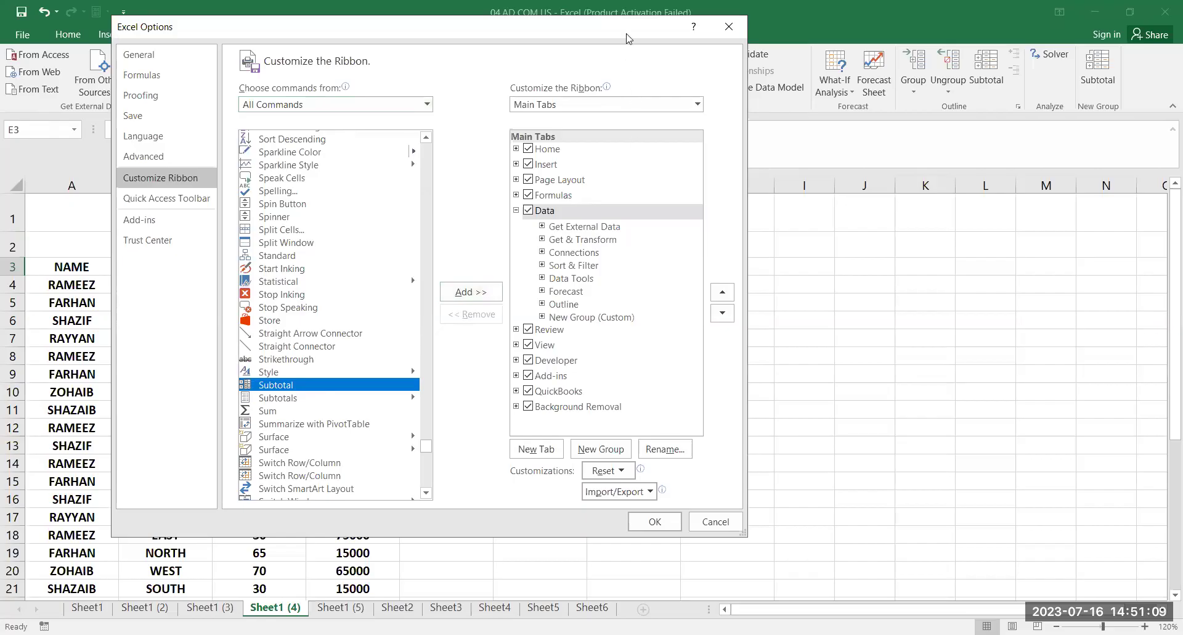
{"action": "left_click_drag", "start_coordinate": [626, 33], "coordinate": [500, 46]}
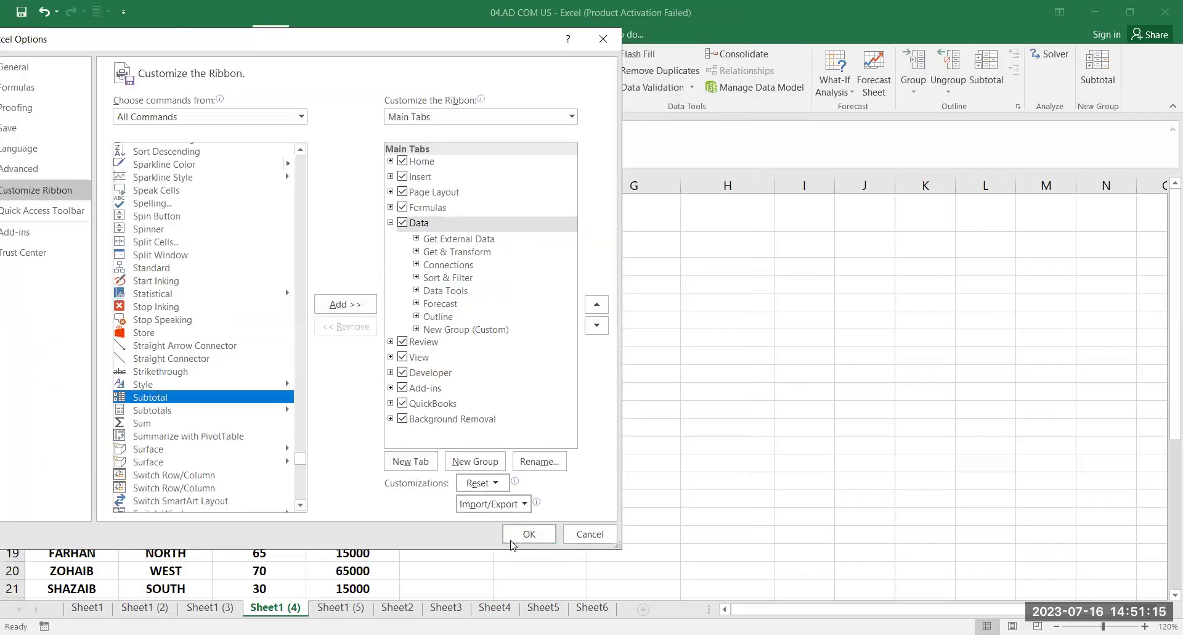
{"action": "left_click", "coordinate": [591, 534]}
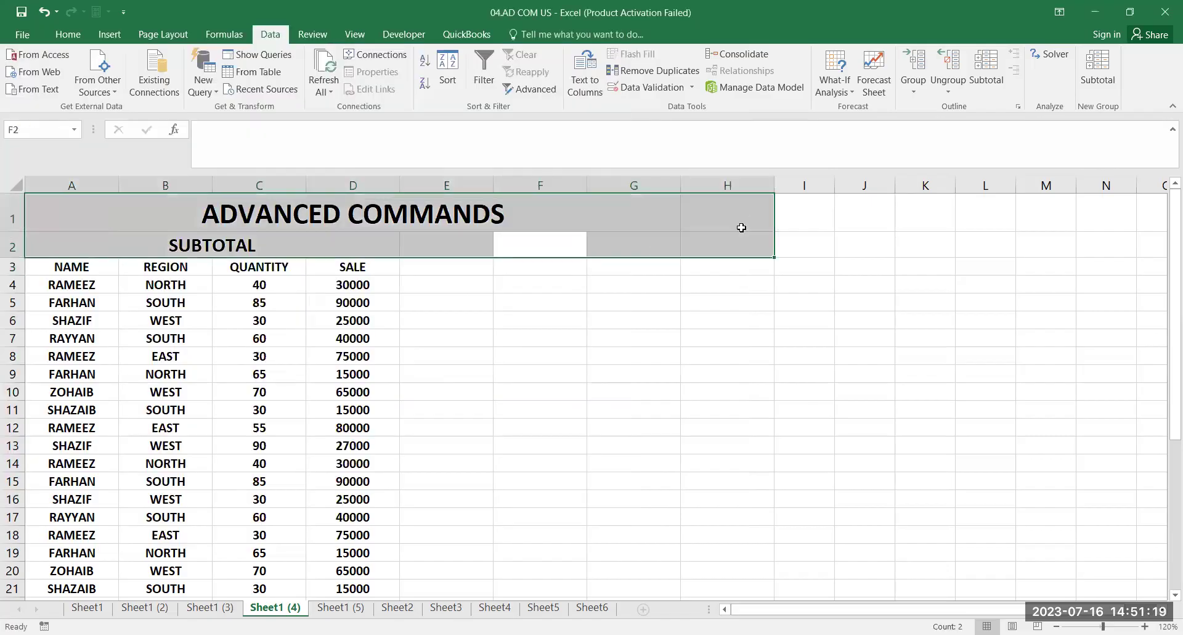
Widen column A slightly and open the Subtotal settings for the table A3:D35
{"action": "left_click", "coordinate": [515, 322]}
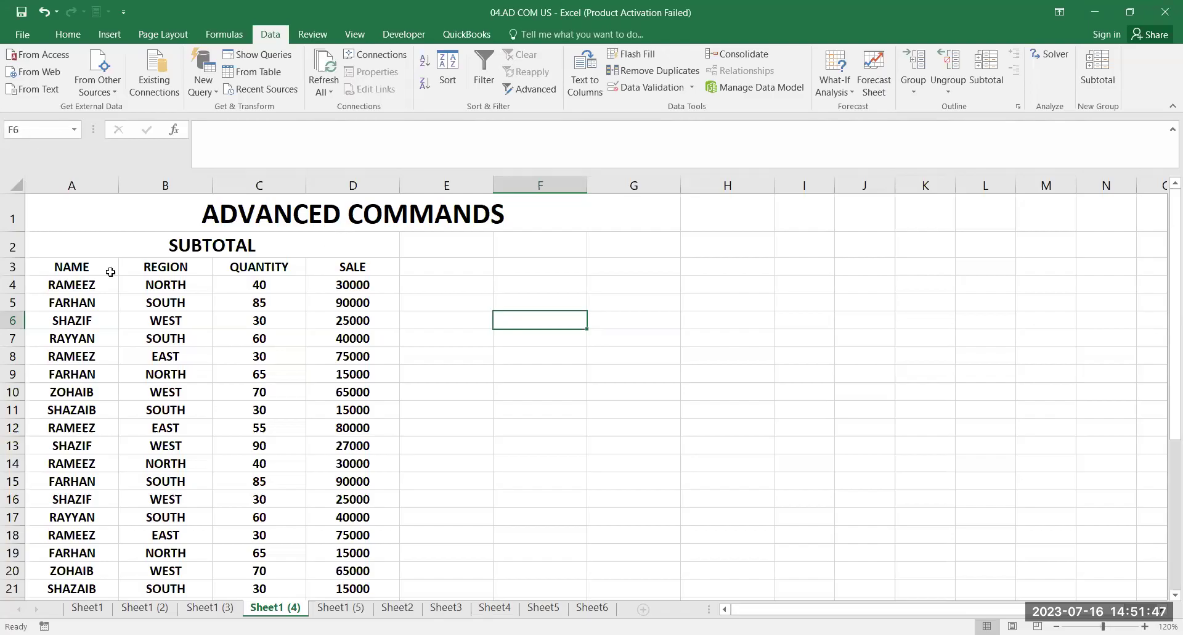
{"action": "left_click_drag", "start_coordinate": [118, 187], "coordinate": [138, 187]}
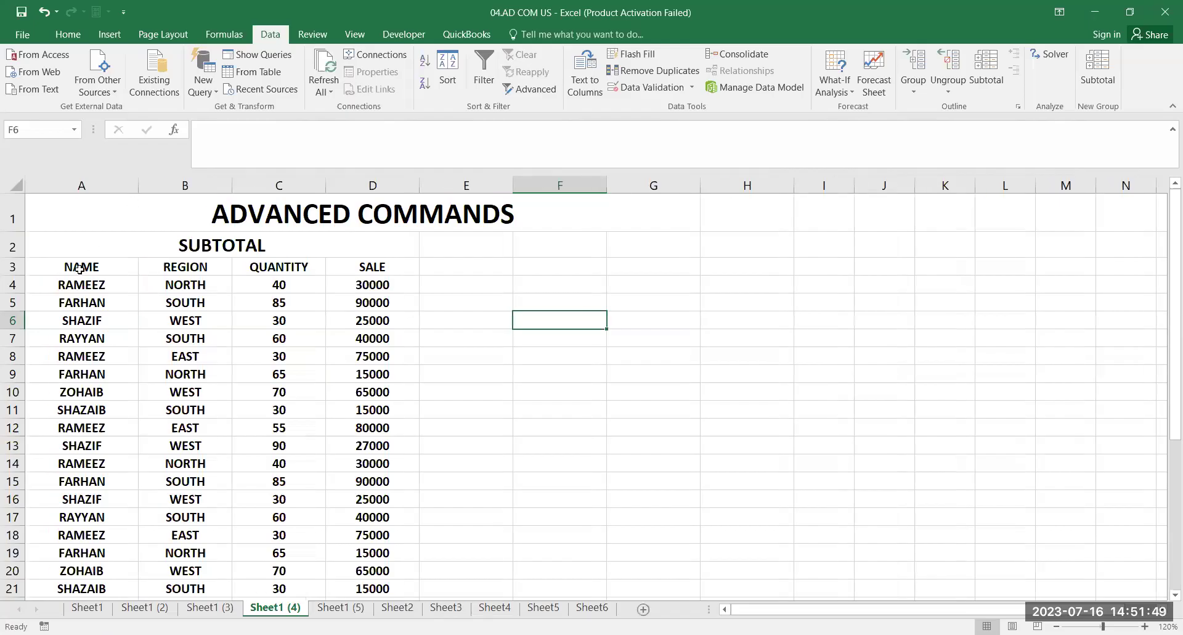
{"action": "left_click", "coordinate": [79, 266]}
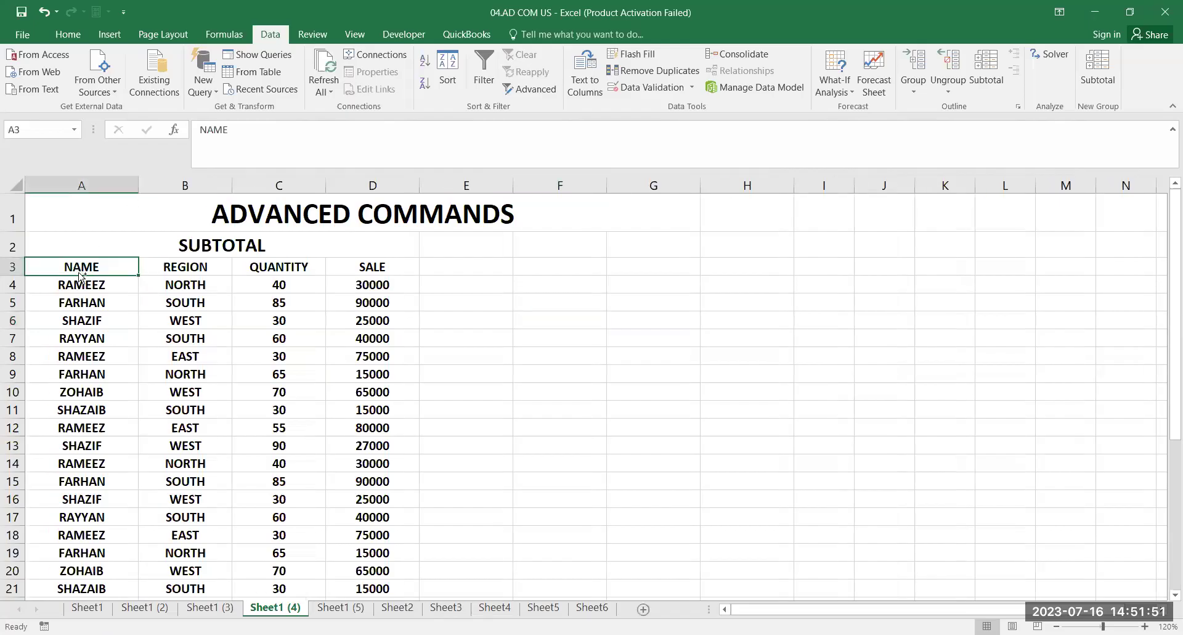
{"action": "key", "text": "ctrl+shift+Right"}
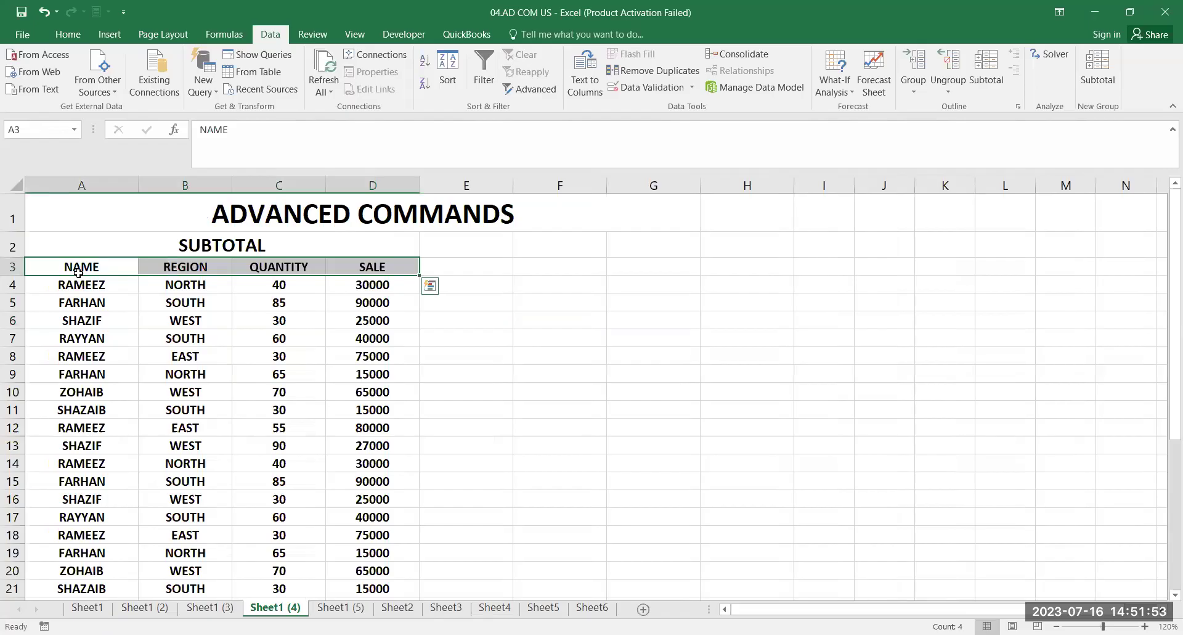
{"action": "key", "text": "ctrl+shift+Down"}
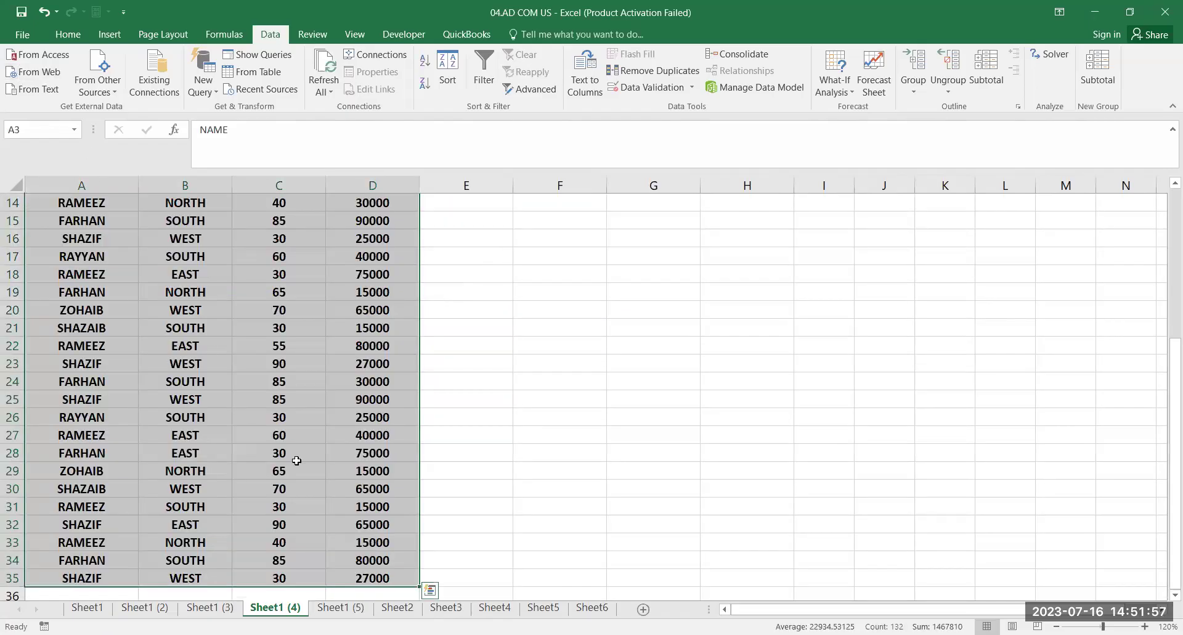
{"action": "scroll", "coordinate": [297, 461], "scroll_direction": "up", "scroll_amount": 5}
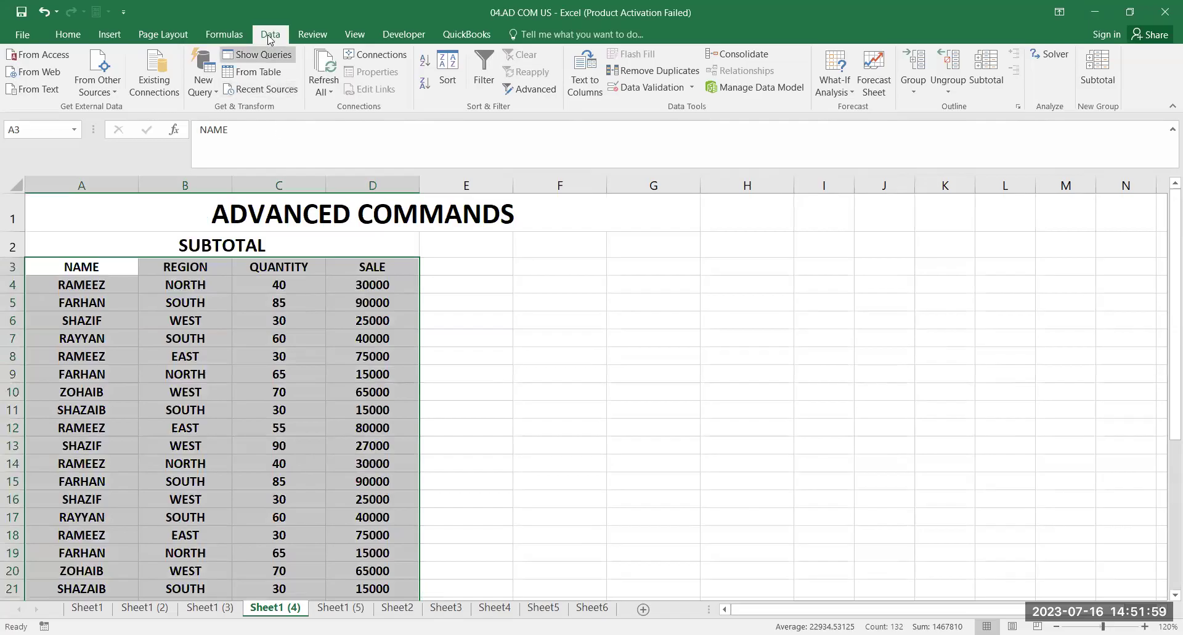
{"action": "left_click", "coordinate": [996, 81]}
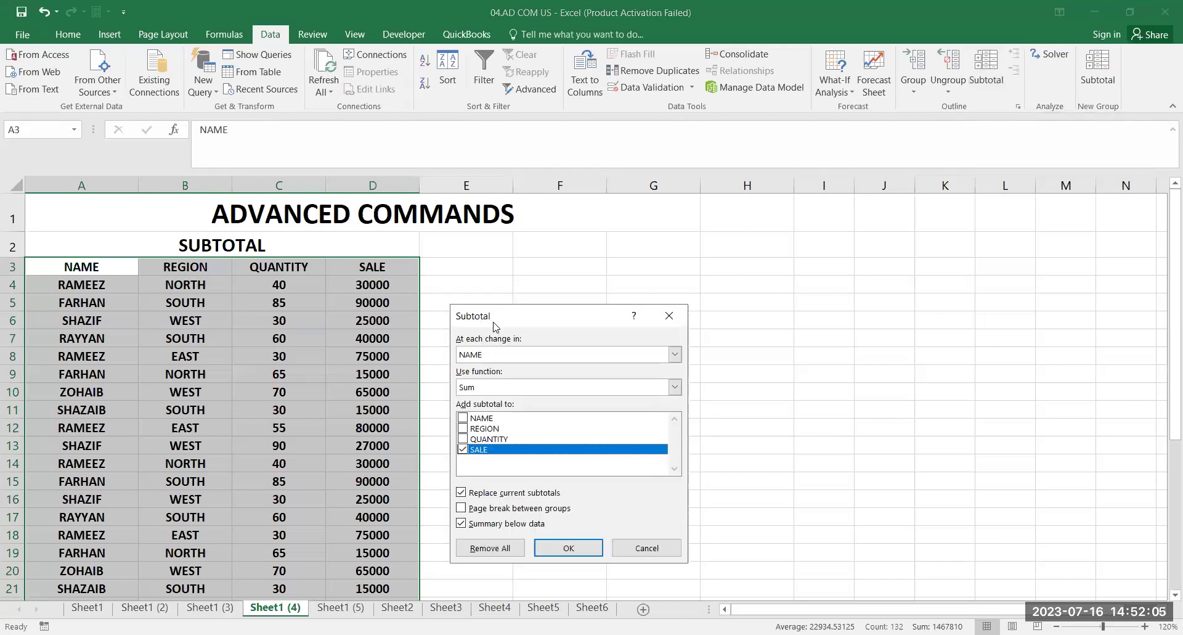
Examine the columns offered for grouping at each change in the Subtotal settings, and close them without applying subtotals
{"action": "left_click_drag", "start_coordinate": [498, 317], "coordinate": [308, 238]}
{"action": "left_click", "coordinate": [485, 274]}
{"action": "left_click", "coordinate": [307, 283]}
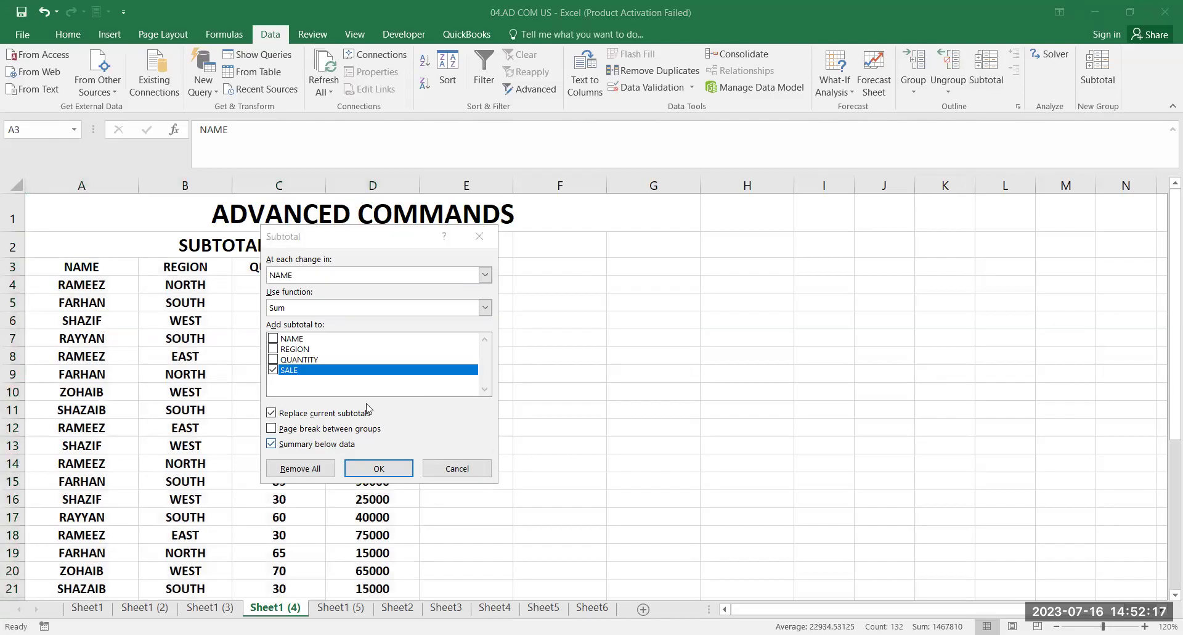
{"action": "left_click", "coordinate": [325, 280]}
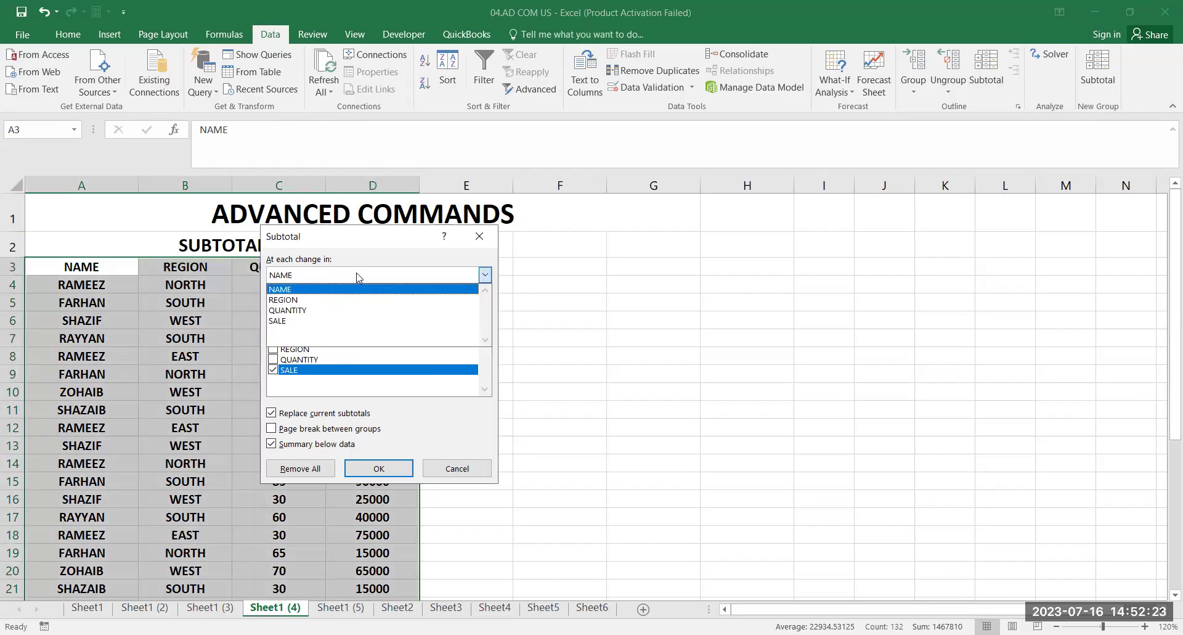
{"action": "left_click", "coordinate": [357, 276]}
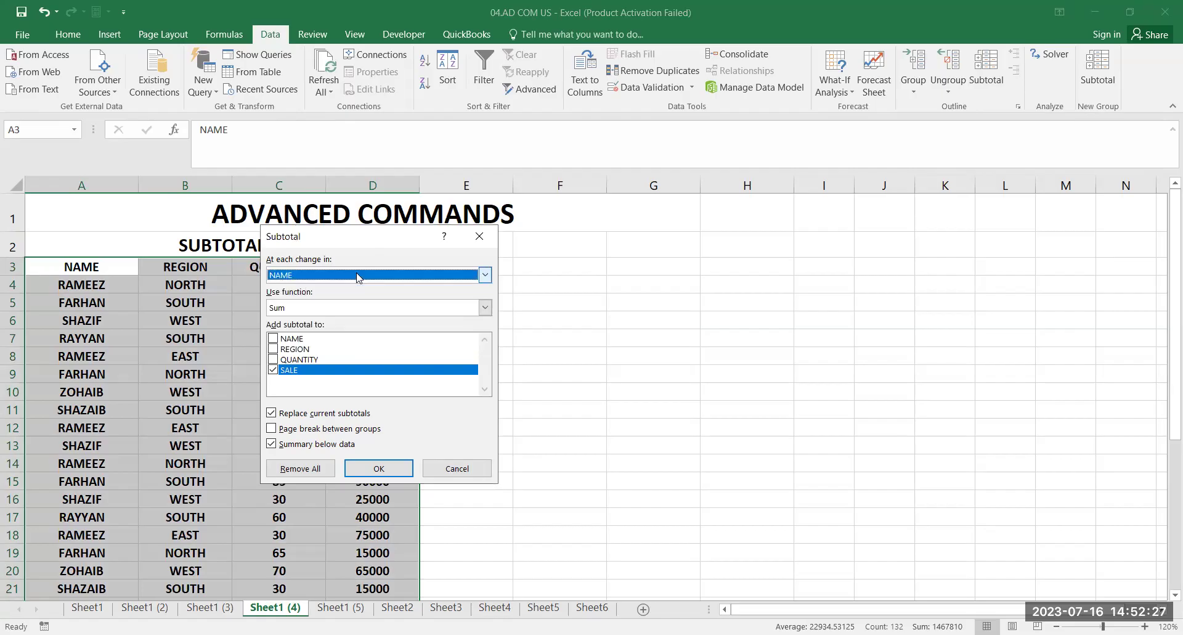
{"action": "left_click", "coordinate": [357, 276]}
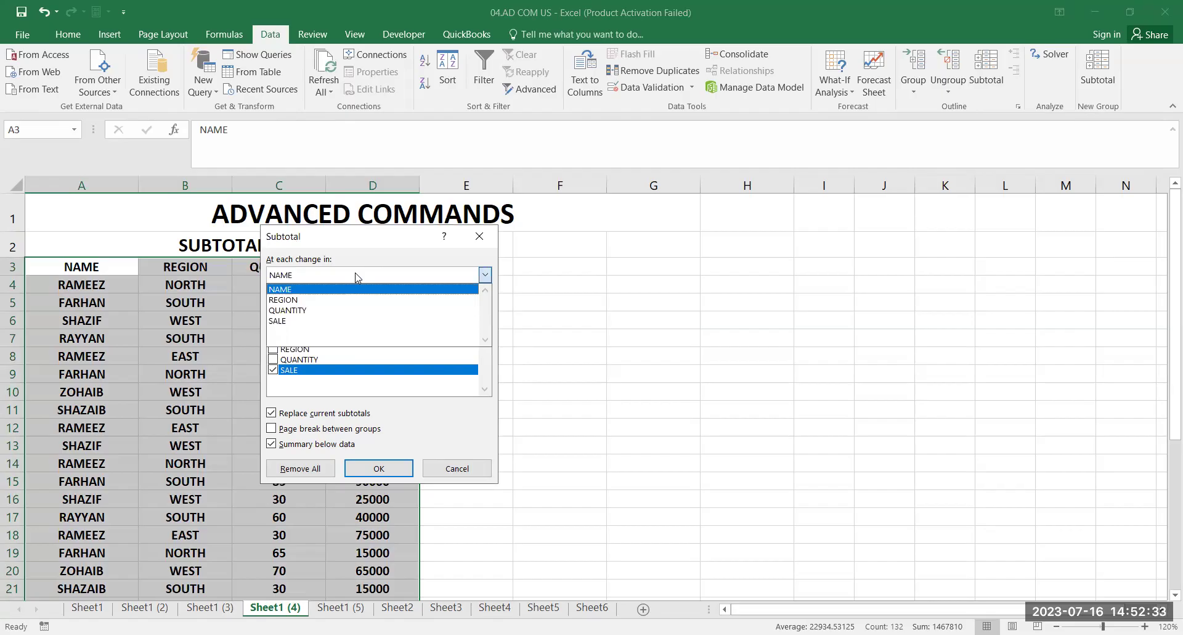
{"action": "left_click", "coordinate": [355, 277]}
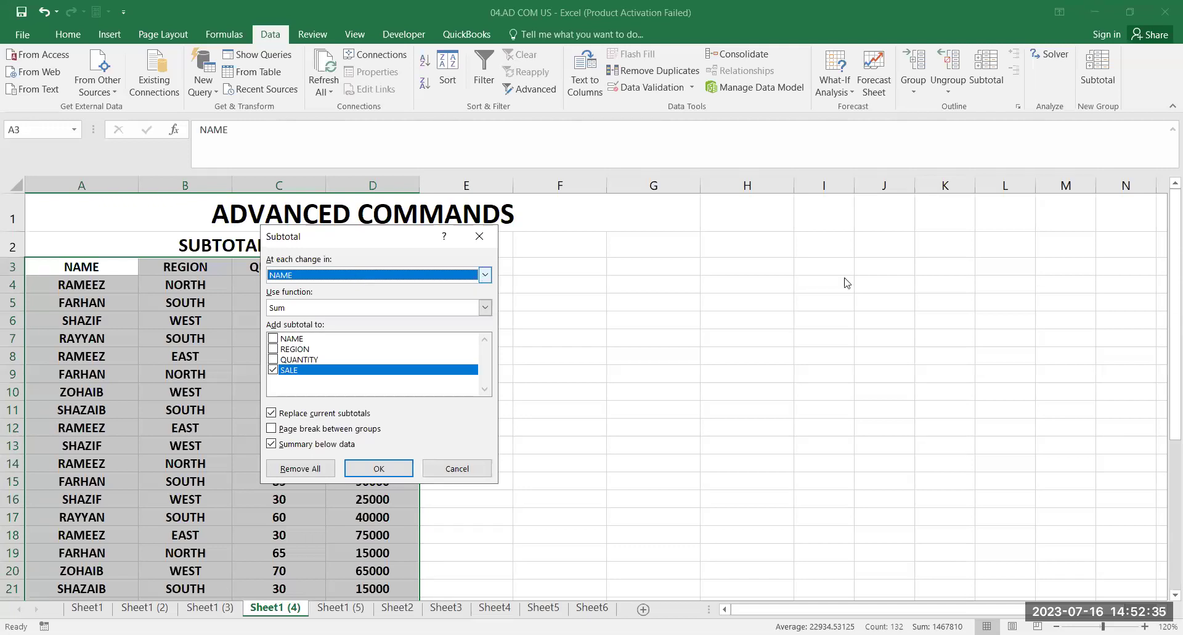
{"action": "key", "text": "Return"}
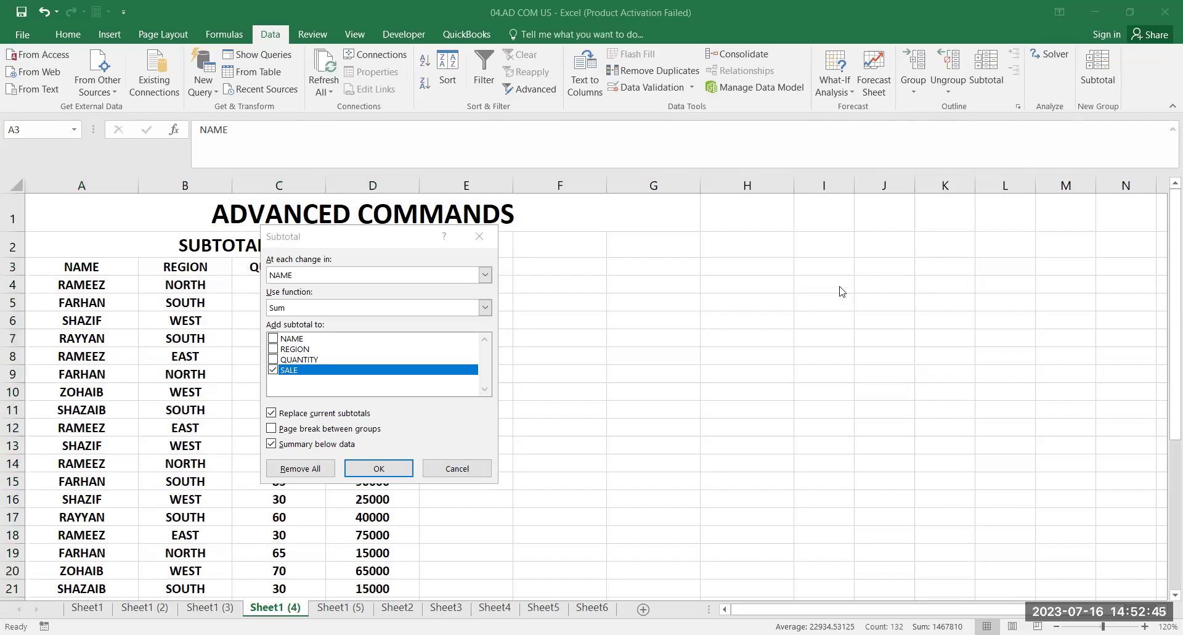
{"action": "left_click", "coordinate": [378, 249]}
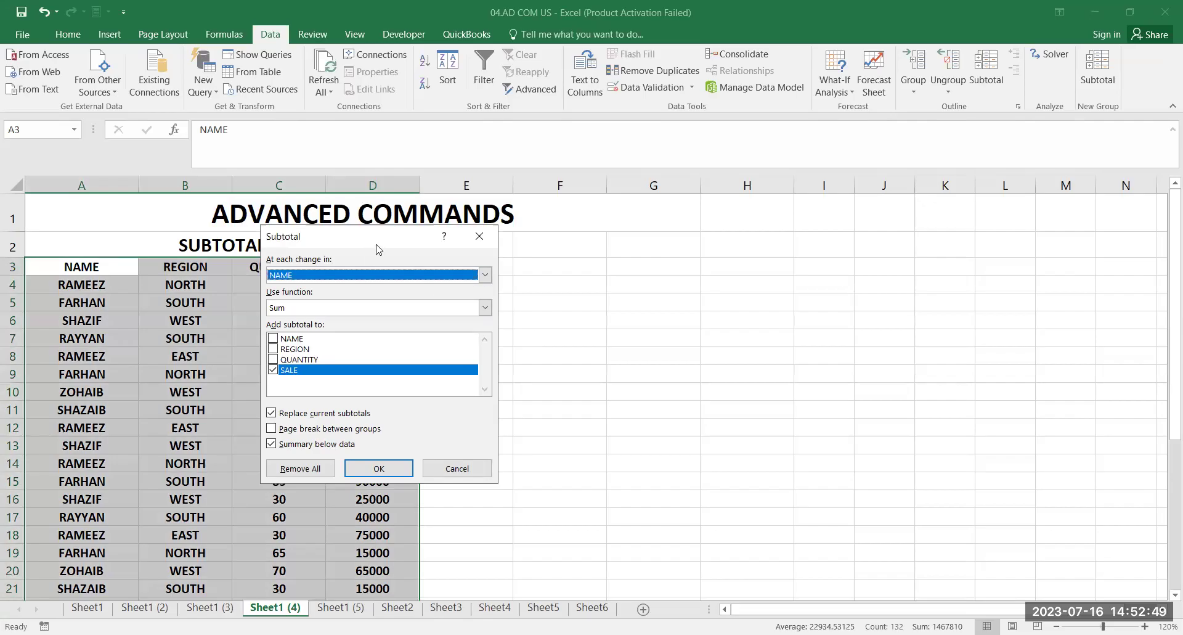
{"action": "left_click", "coordinate": [347, 277]}
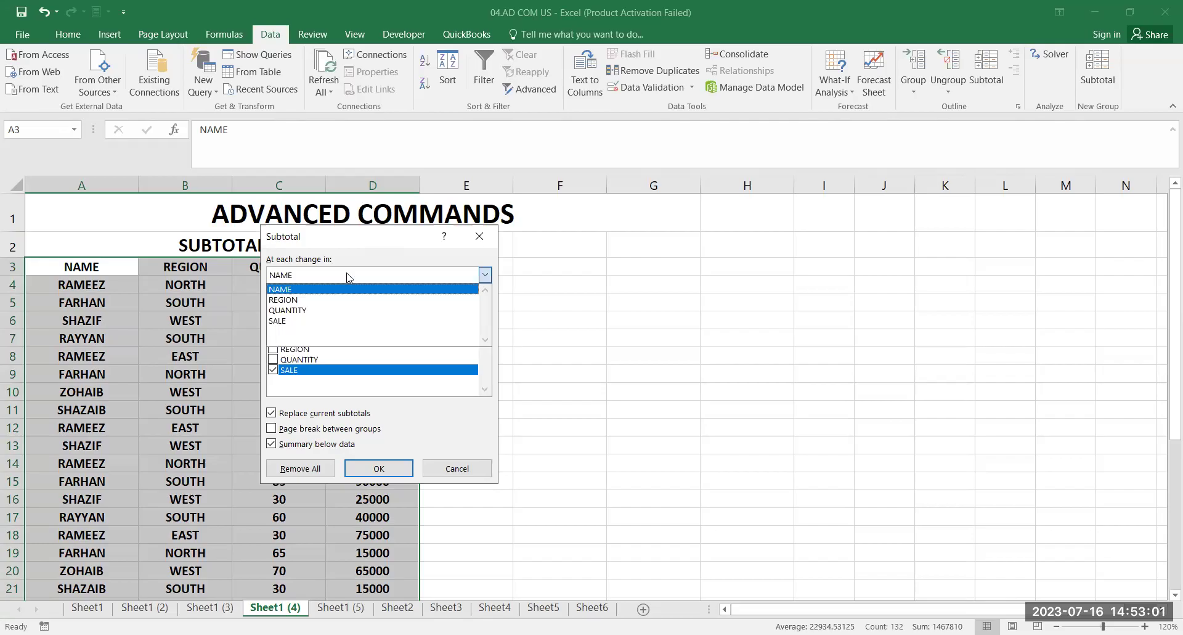
{"action": "left_click", "coordinate": [347, 277]}
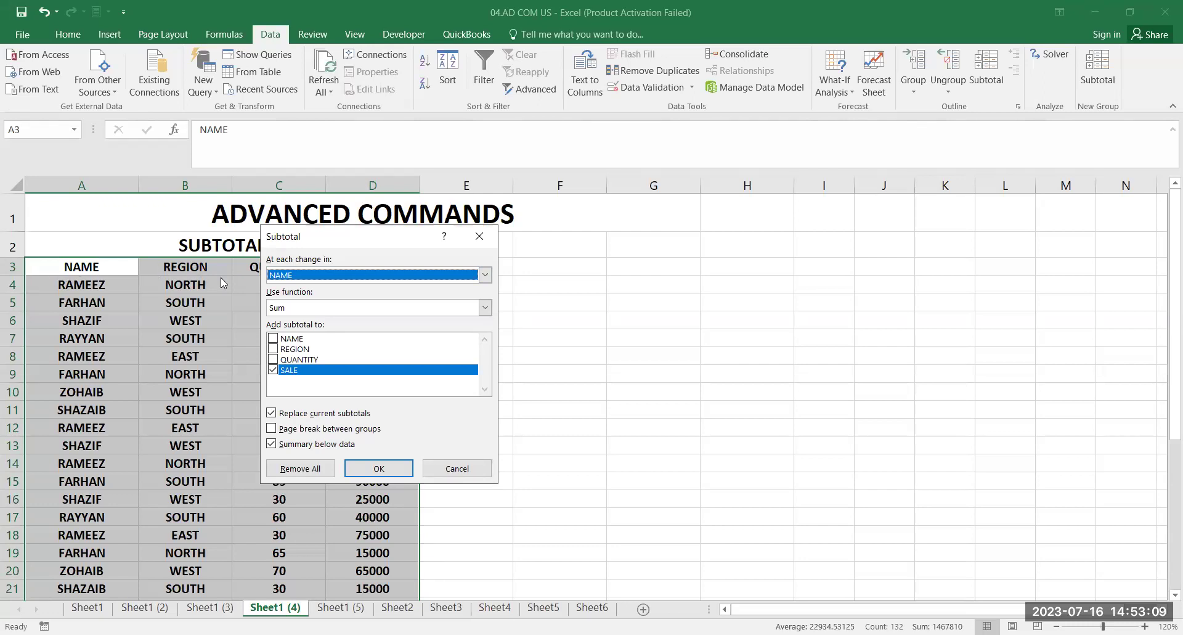
{"action": "key", "text": "Escape"}
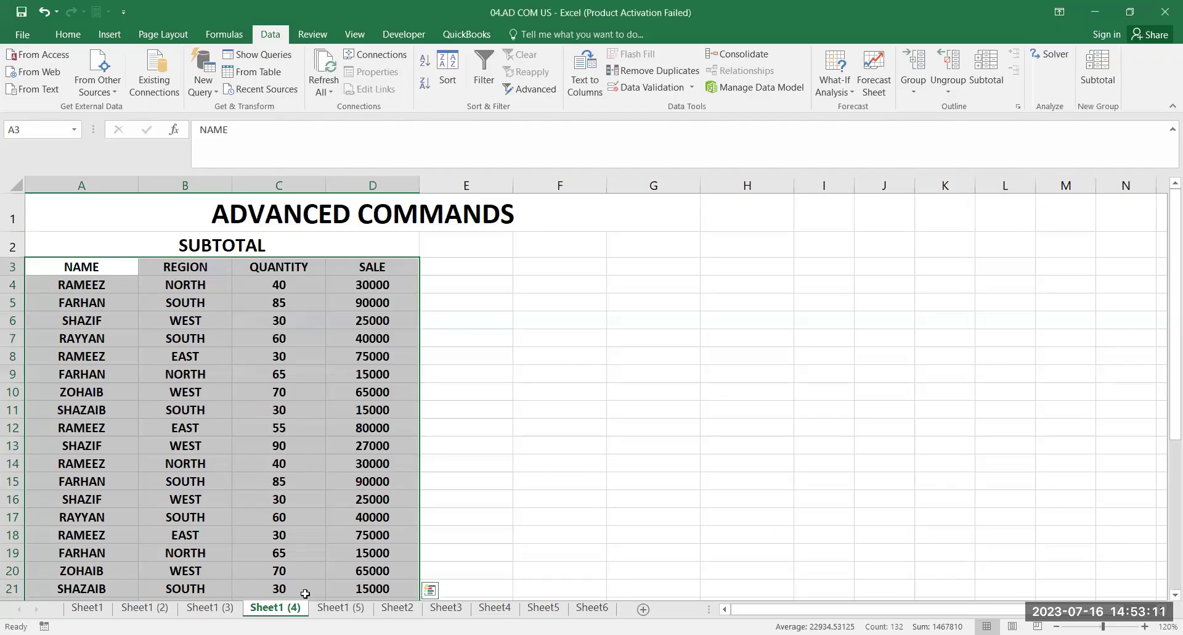
Switch to the Sheet1 (5) worksheet
{"action": "left_click", "coordinate": [364, 611]}
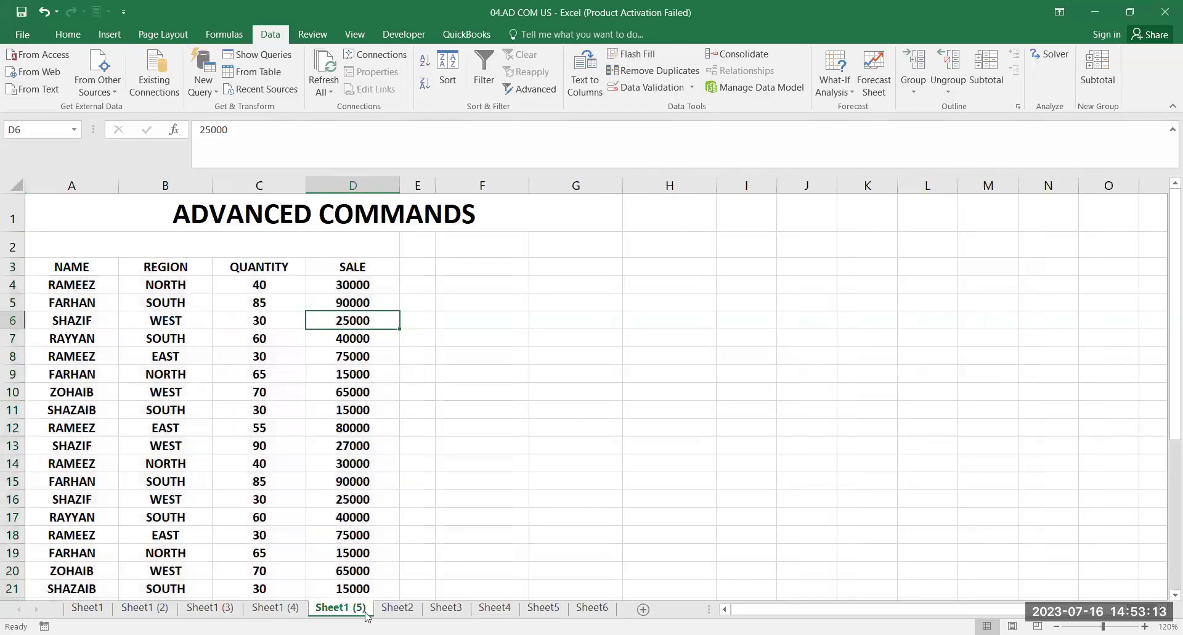
Switch to the Sheet2 worksheet and enter the heading SUBTOTAL in row 2 above the table
{"action": "left_click", "coordinate": [395, 609]}
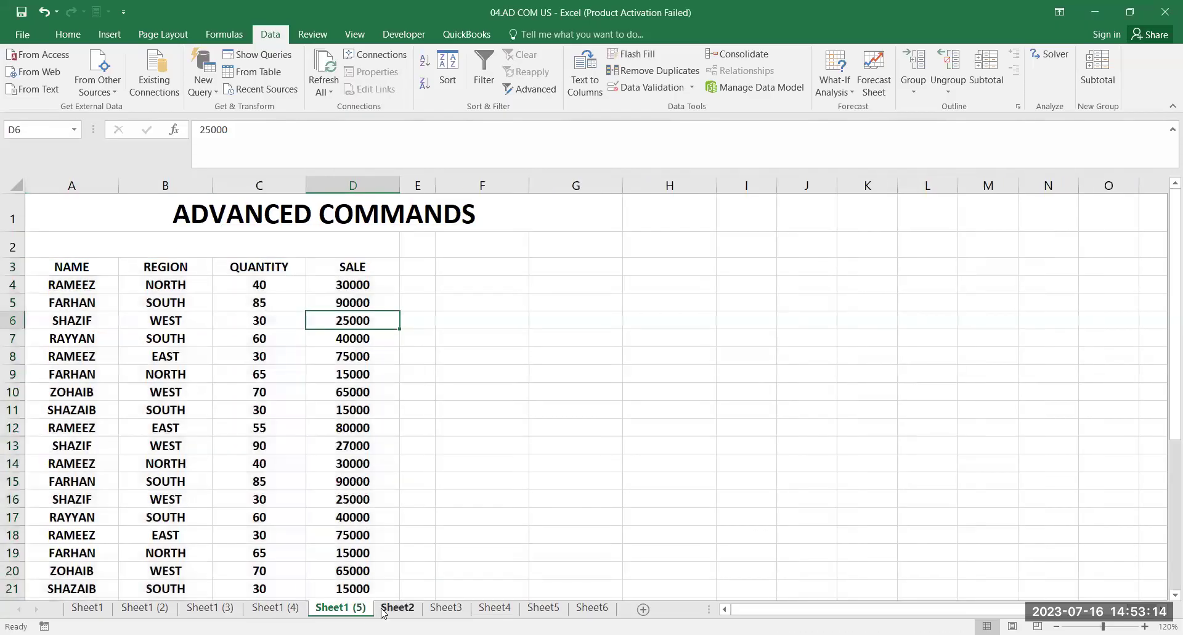
{"action": "left_click", "coordinate": [186, 244]}
{"action": "type", "text": "S"}
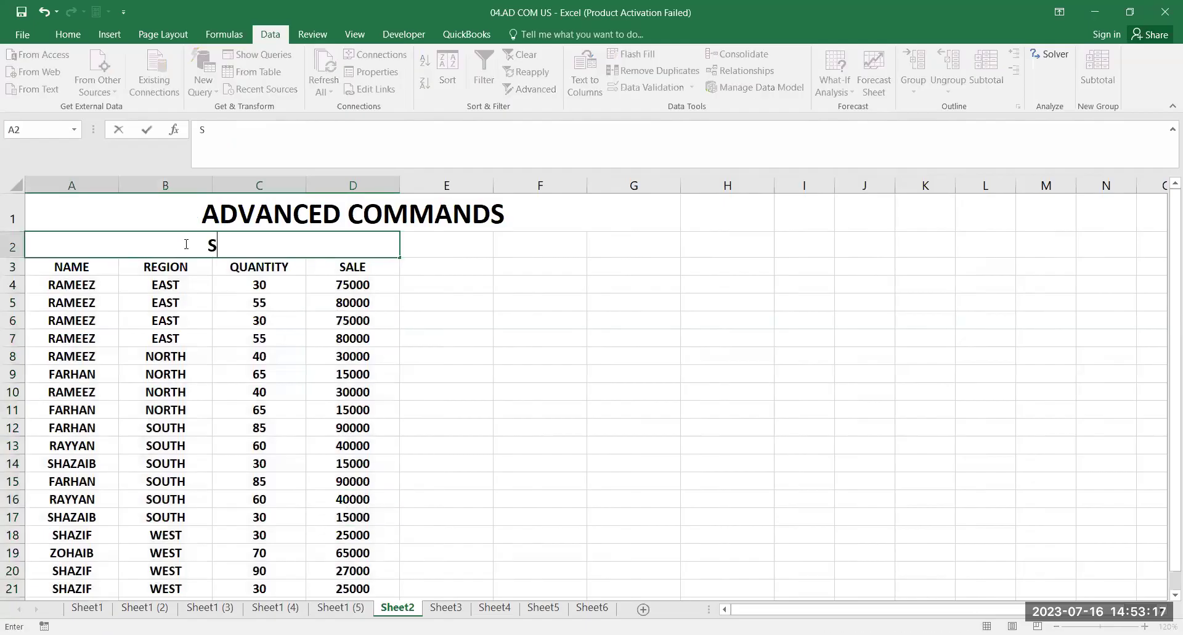
{"action": "type", "text": "UBTOTAL"}
{"action": "key", "text": "Return"}
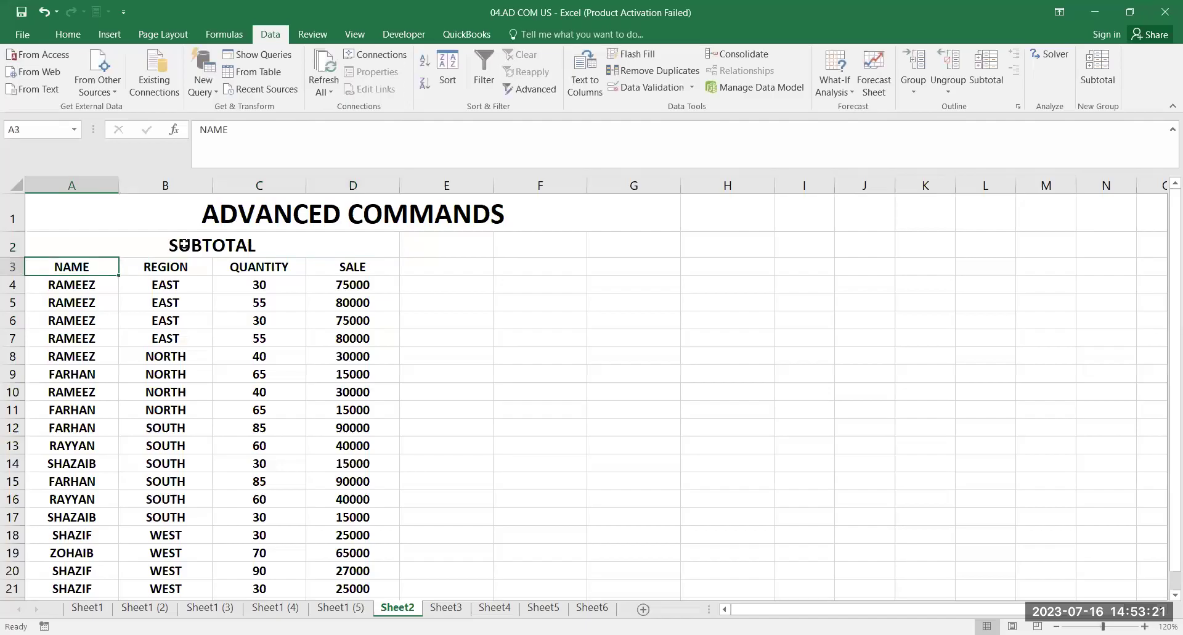
Apply subtotals to the table A3:D23 at each change in REGION, using Sum on the SALE column
{"action": "key", "text": "ctrl+shift+Right"}
{"action": "key", "text": "ctrl+shift+Down"}
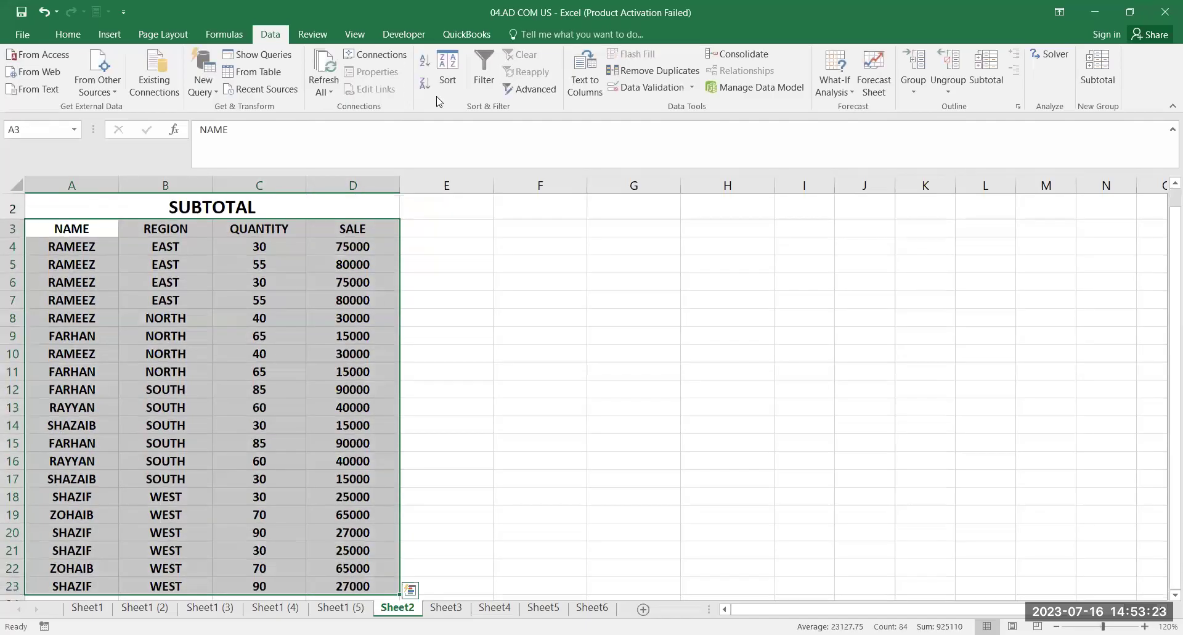
{"action": "scroll", "coordinate": [312, 382], "scroll_direction": "up", "scroll_amount": 1}
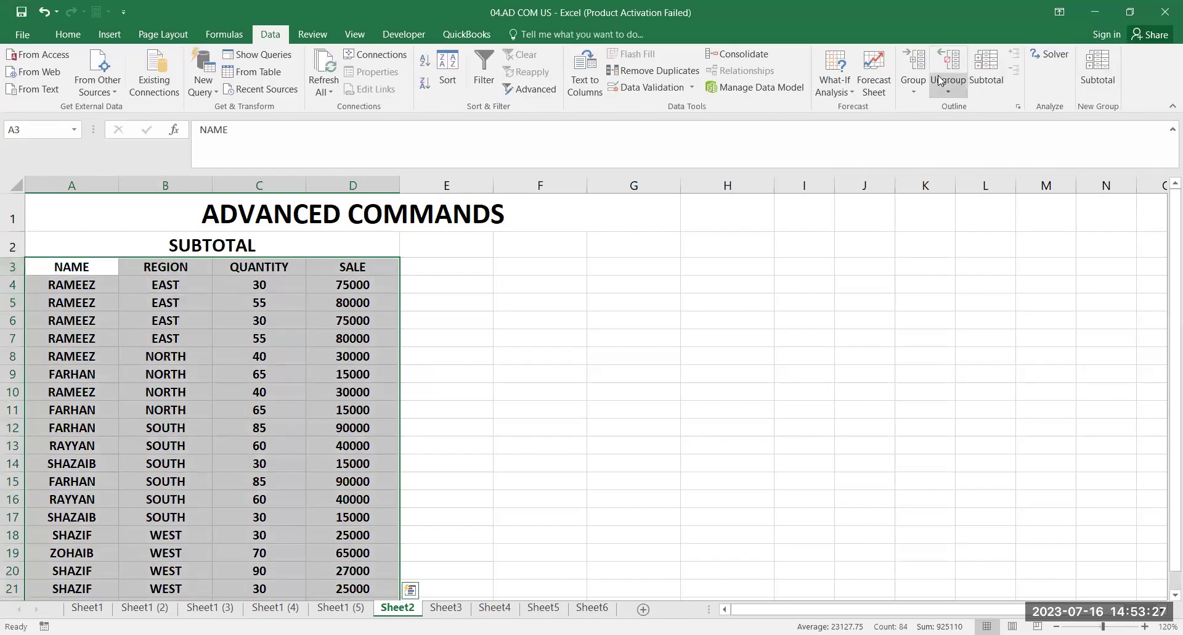
{"action": "left_click", "coordinate": [999, 81]}
{"action": "left_click", "coordinate": [325, 283]}
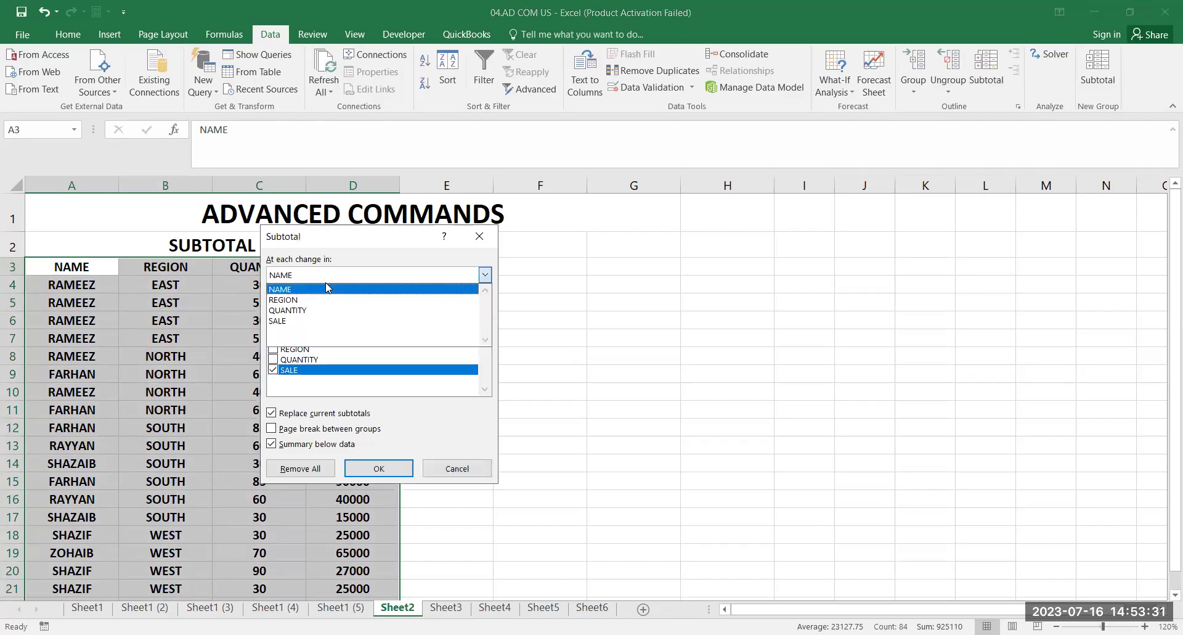
{"action": "left_click", "coordinate": [104, 269]}
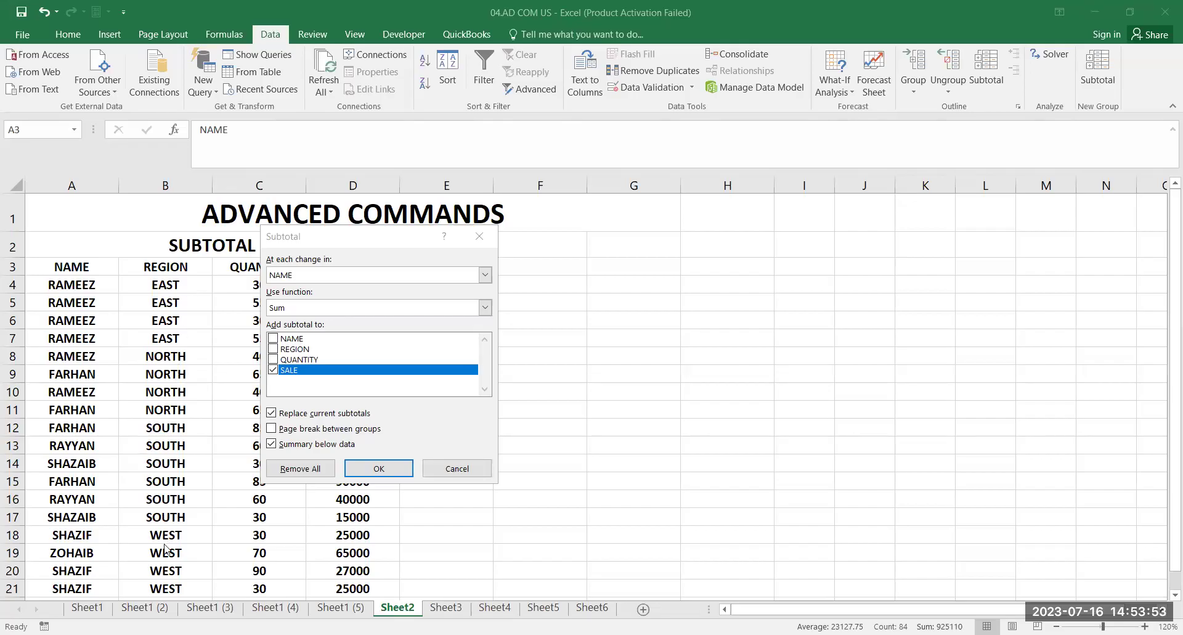
{"action": "left_click", "coordinate": [438, 277]}
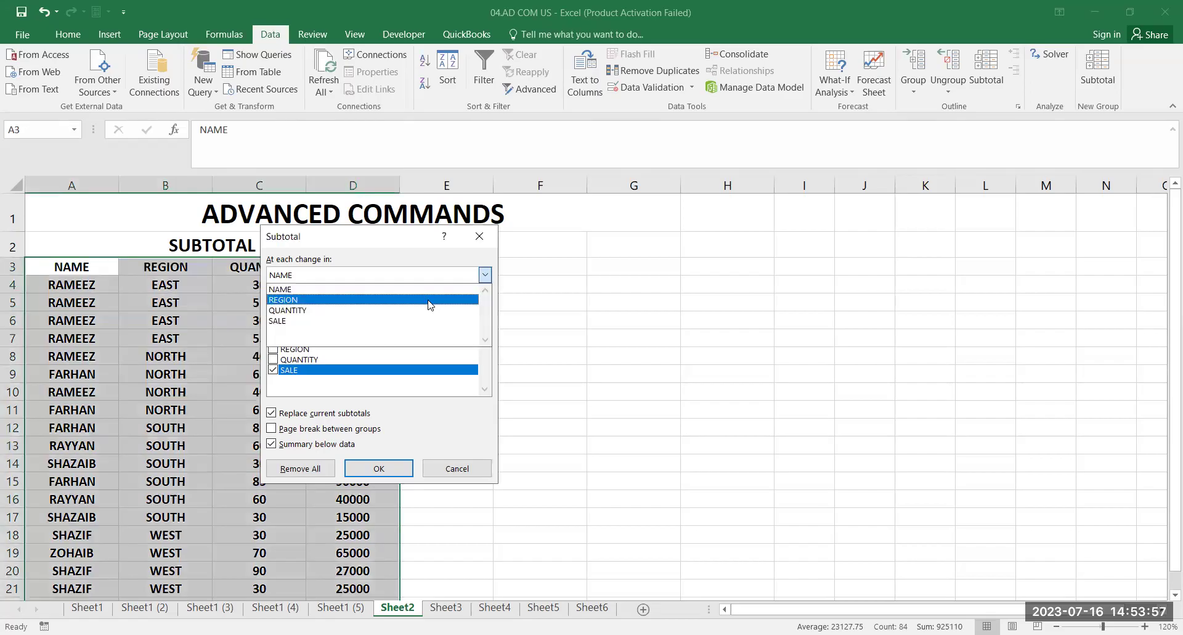
{"action": "left_click", "coordinate": [431, 294]}
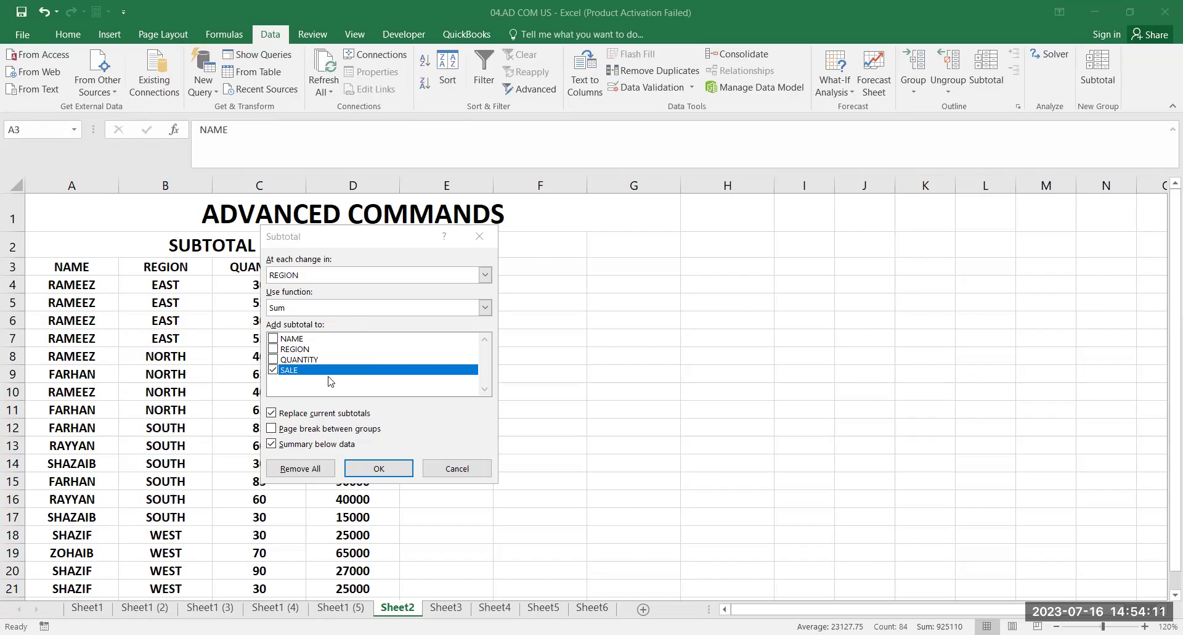
{"action": "left_click", "coordinate": [379, 470]}
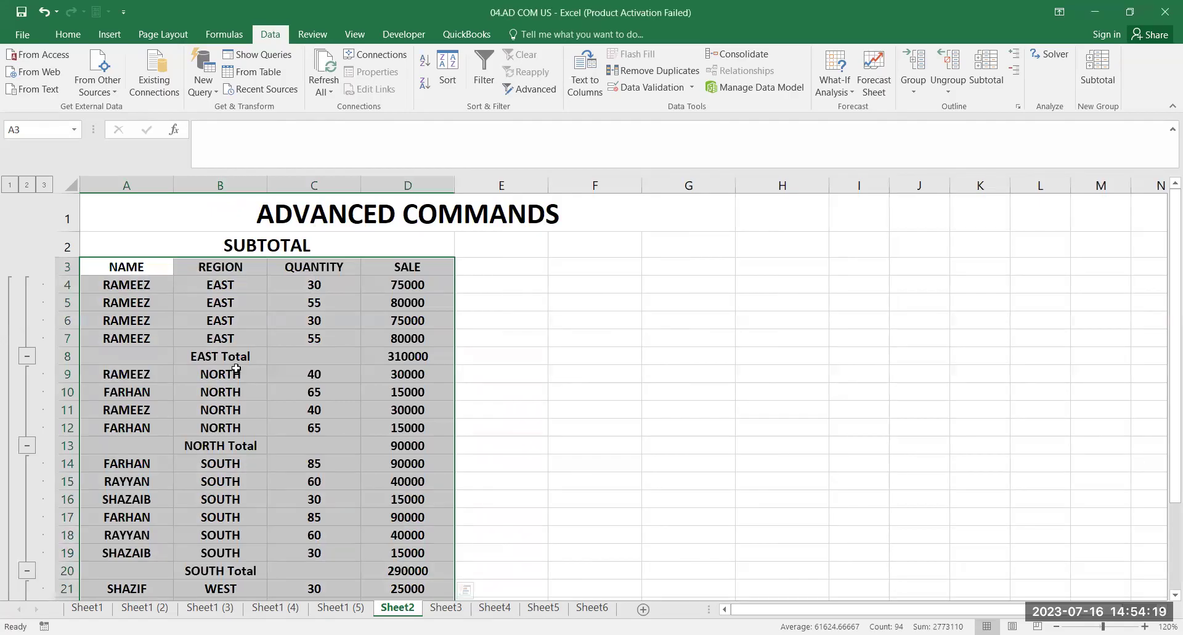
Examine the SALE subtotal formulas for the EAST, NORTH, SOUTH and WEST regions and the grand total row
{"action": "left_click", "coordinate": [426, 358]}
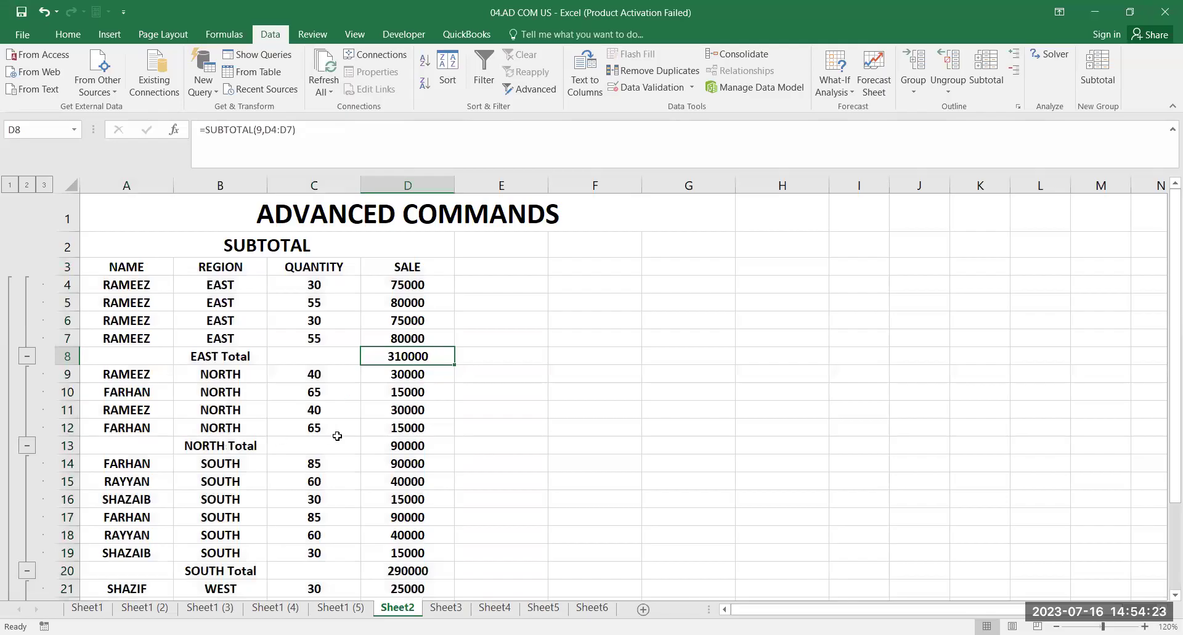
{"action": "left_click", "coordinate": [368, 445]}
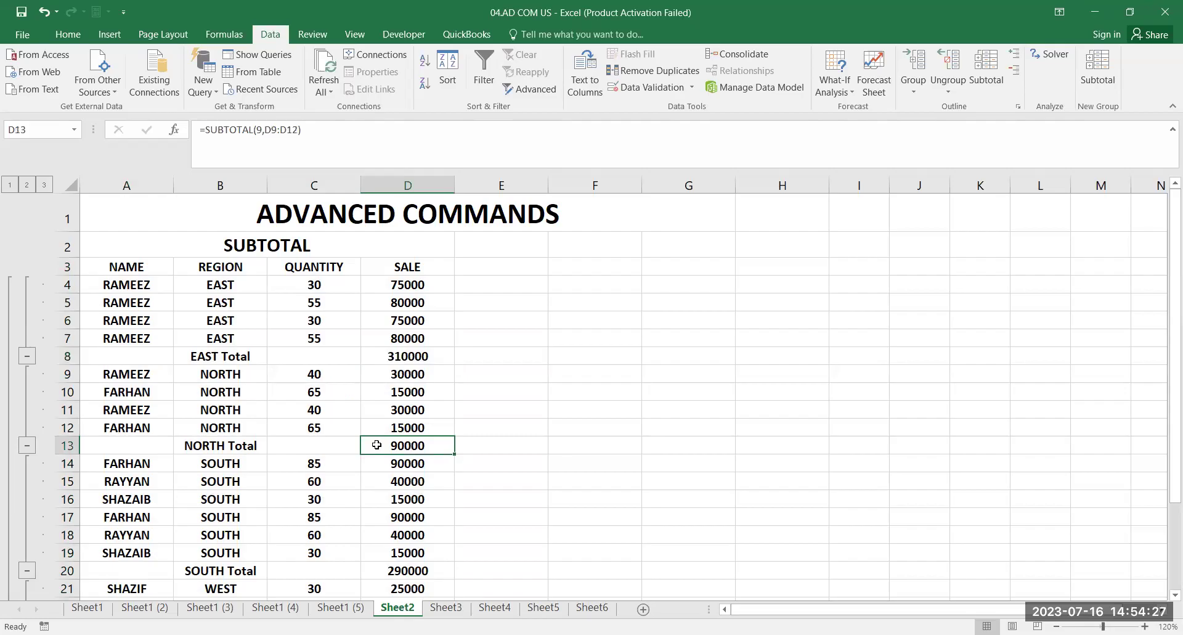
{"action": "scroll", "coordinate": [376, 438], "scroll_direction": "down", "scroll_amount": 1}
{"action": "scroll", "coordinate": [377, 437], "scroll_direction": "down", "scroll_amount": 2}
{"action": "left_click", "coordinate": [373, 433]}
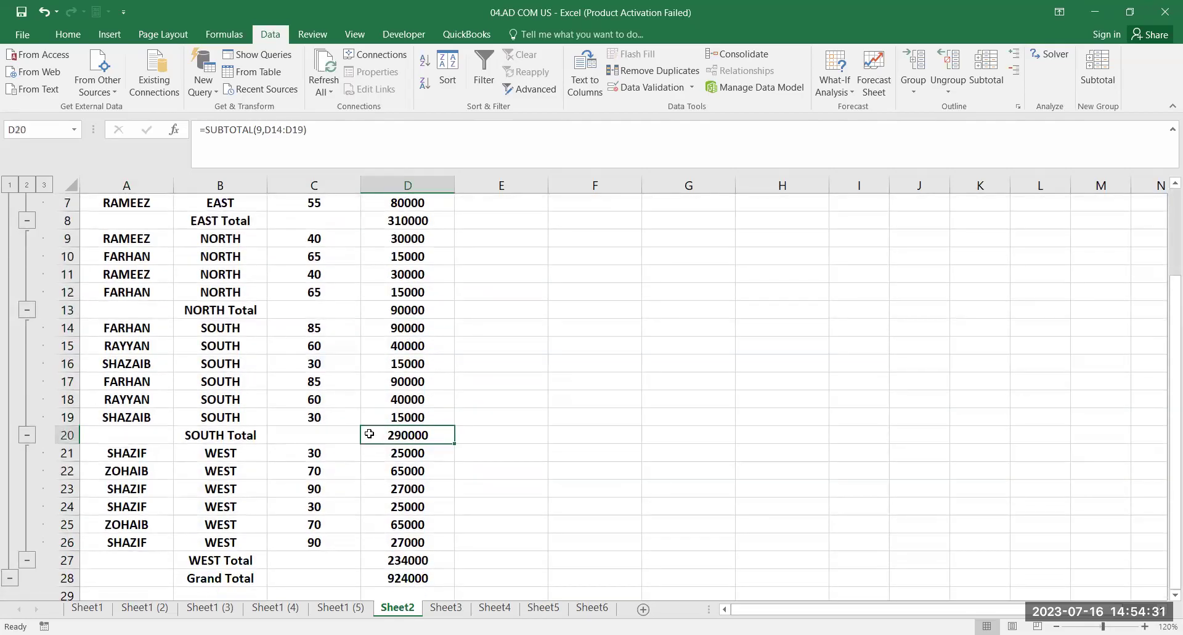
{"action": "left_click", "coordinate": [379, 560]}
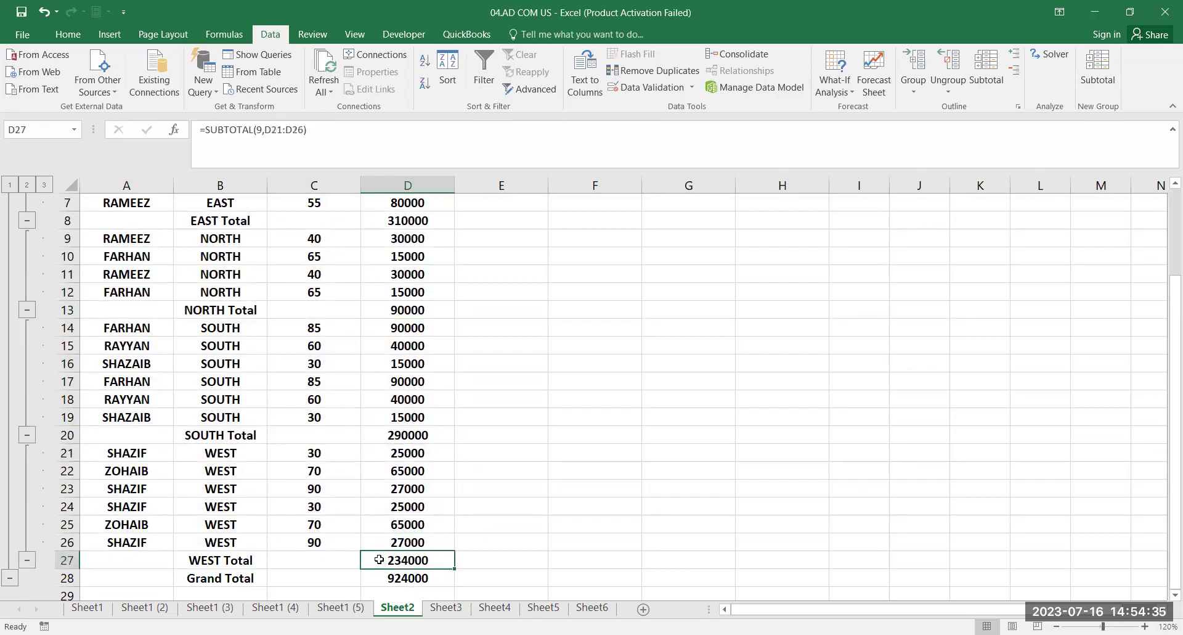
{"action": "scroll", "coordinate": [369, 558], "scroll_direction": "down", "scroll_amount": 1}
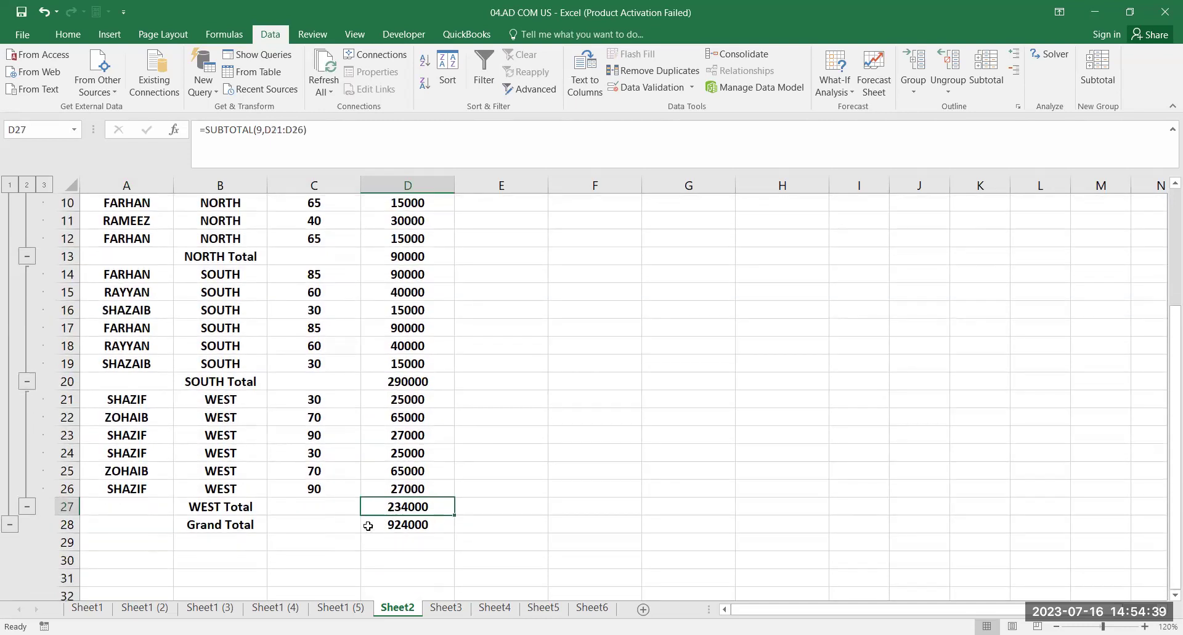
Collapse the WEST, SOUTH, NORTH and EAST groups so only their total rows are shown
{"action": "left_click", "coordinate": [26, 506]}
{"action": "left_click", "coordinate": [27, 382]}
{"action": "scroll", "coordinate": [28, 394], "scroll_direction": "up", "scroll_amount": 3}
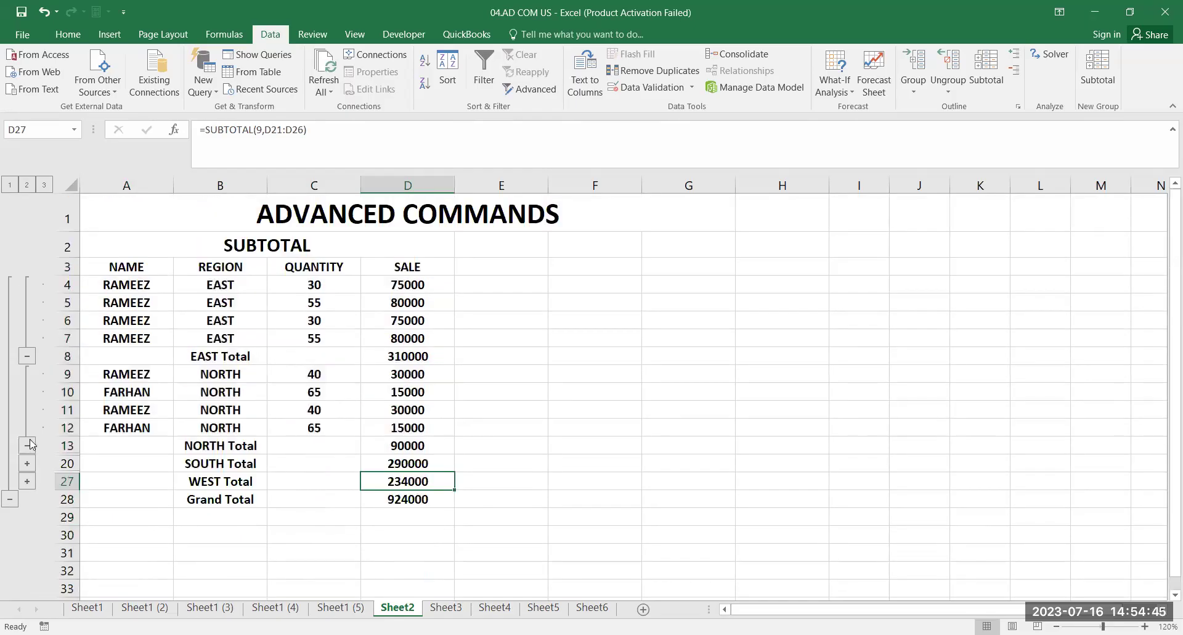
{"action": "left_click", "coordinate": [27, 445]}
{"action": "left_click", "coordinate": [28, 356]}
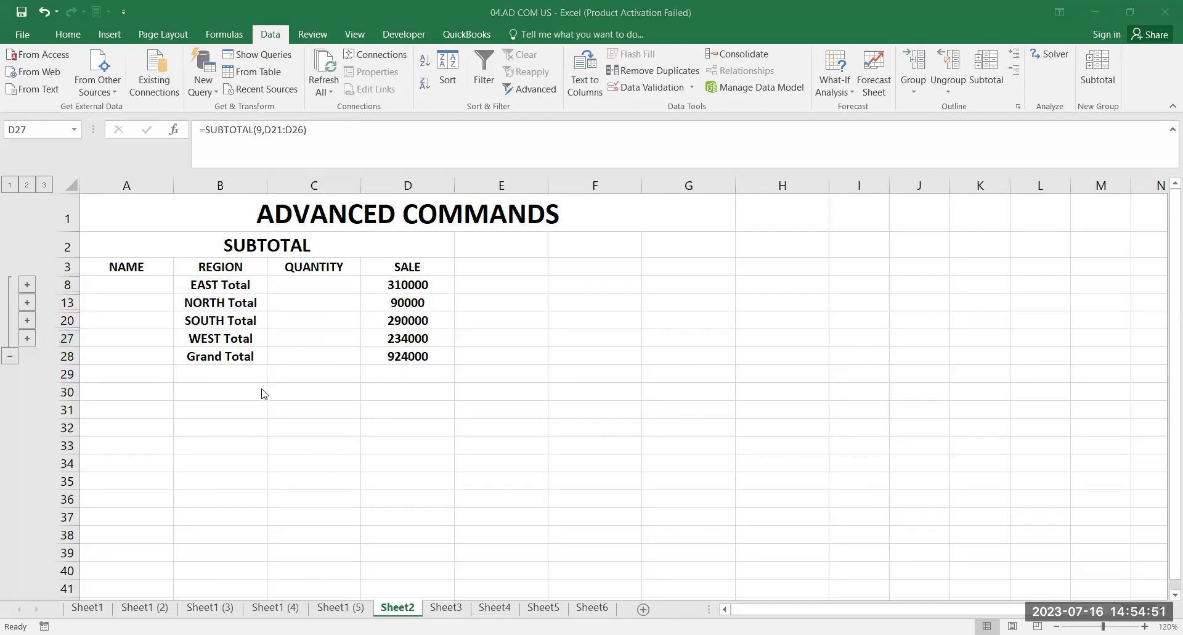
Expand the EAST, NORTH, SOUTH and WEST groups to show all their detail rows again
{"action": "left_click", "coordinate": [27, 285]}
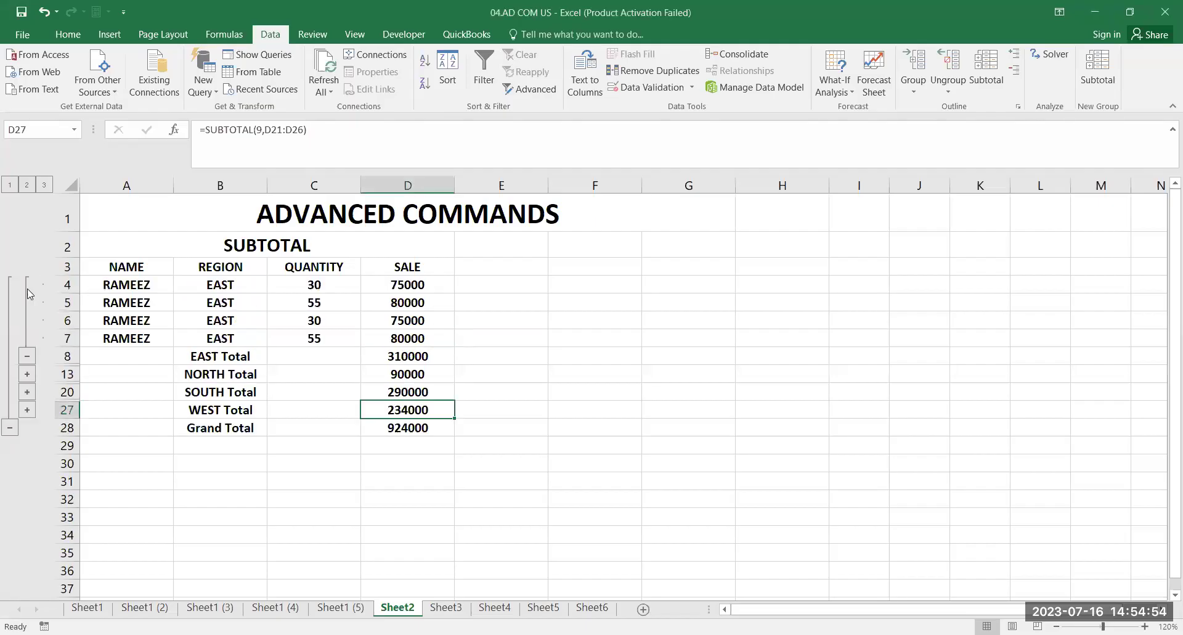
{"action": "left_click", "coordinate": [27, 373]}
{"action": "left_click", "coordinate": [28, 463]}
{"action": "scroll", "coordinate": [31, 520], "scroll_direction": "down", "scroll_amount": 1}
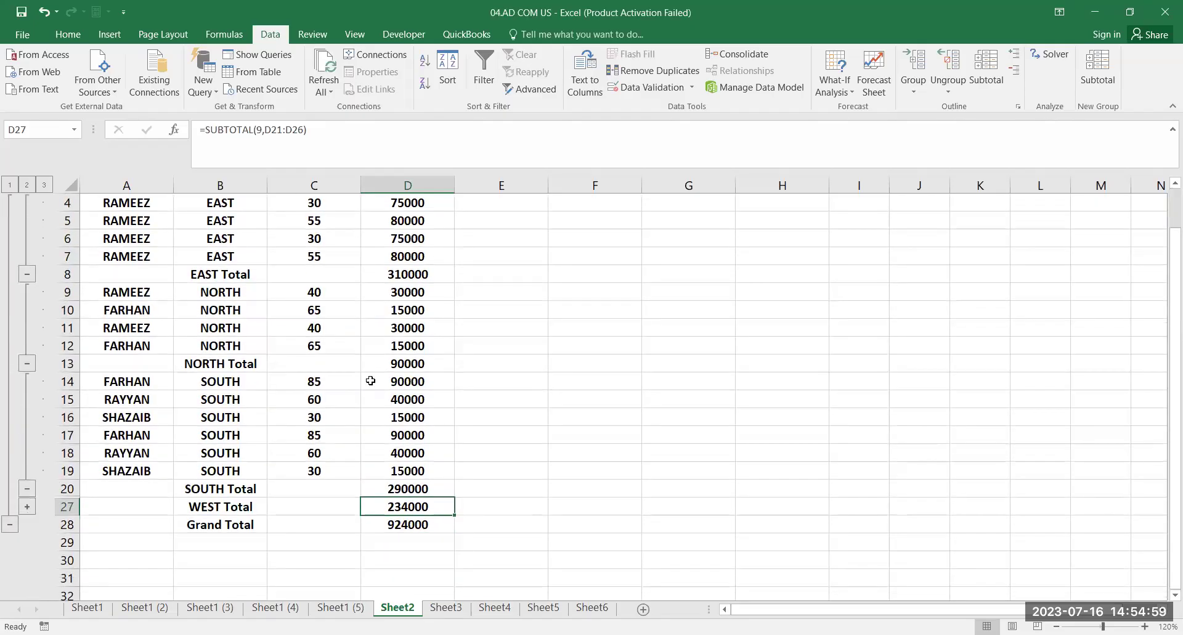
{"action": "scroll", "coordinate": [410, 368], "scroll_direction": "down", "scroll_amount": 4}
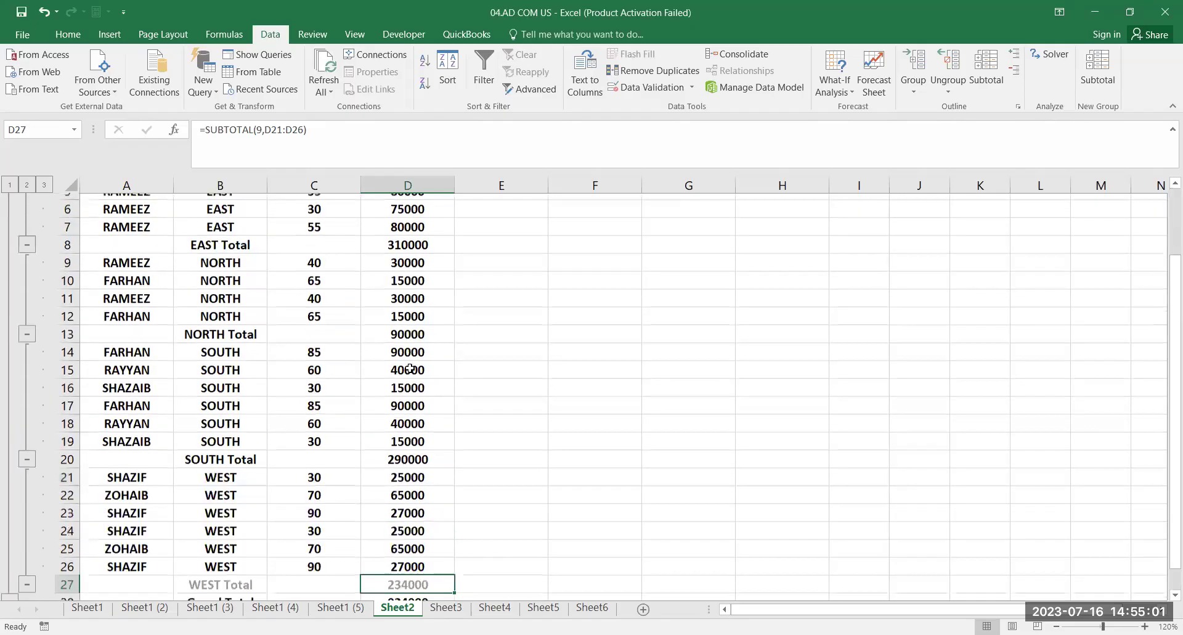
{"action": "scroll", "coordinate": [410, 368], "scroll_direction": "up", "scroll_amount": 1}
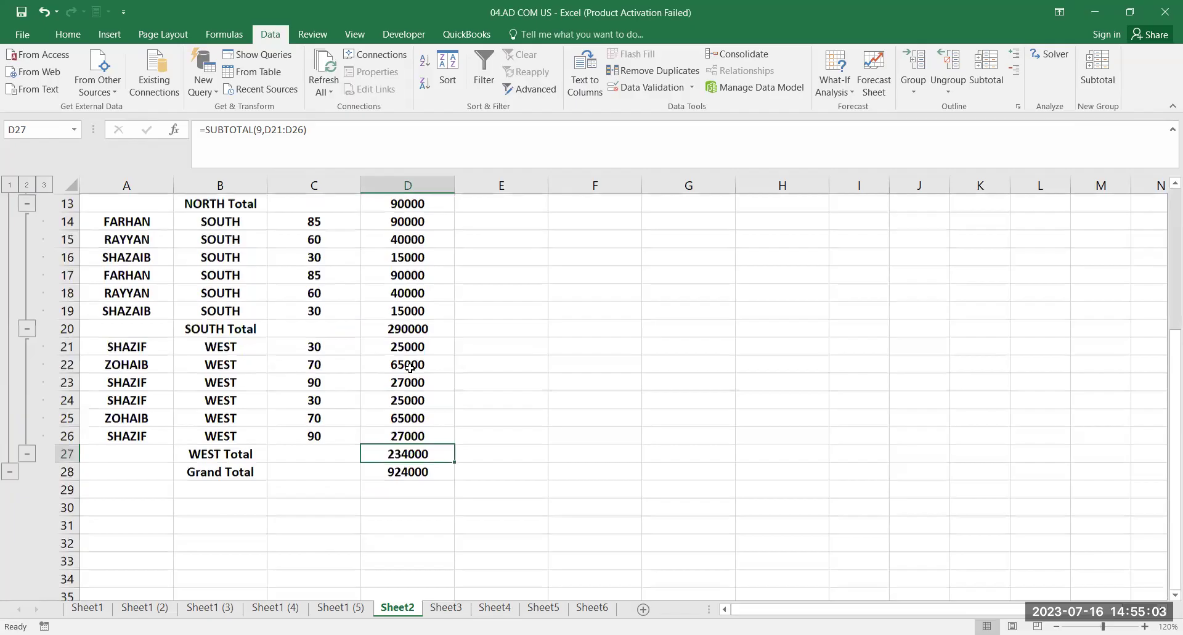
{"action": "scroll", "coordinate": [359, 470], "scroll_direction": "up", "scroll_amount": 2}
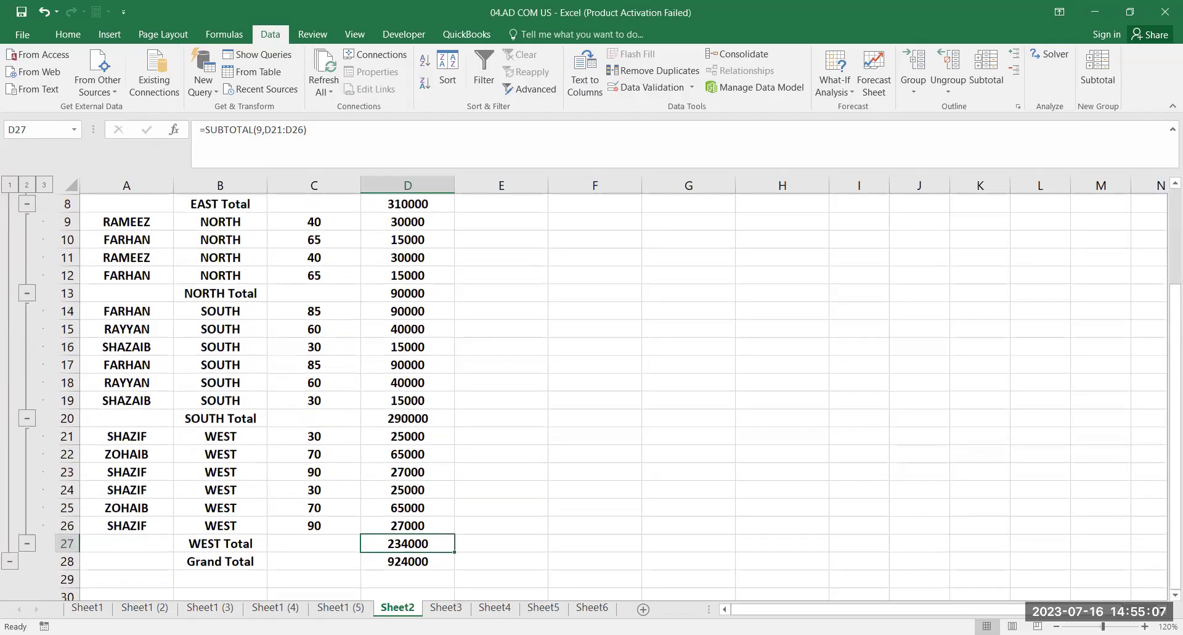
Select the table from its header row down to the WEST Total row, A3:D27
{"action": "scroll", "coordinate": [269, 340], "scroll_direction": "up", "scroll_amount": 3}
{"action": "left_click_drag", "start_coordinate": [127, 266], "coordinate": [319, 318]}
{"action": "key", "text": "shift+Down"}
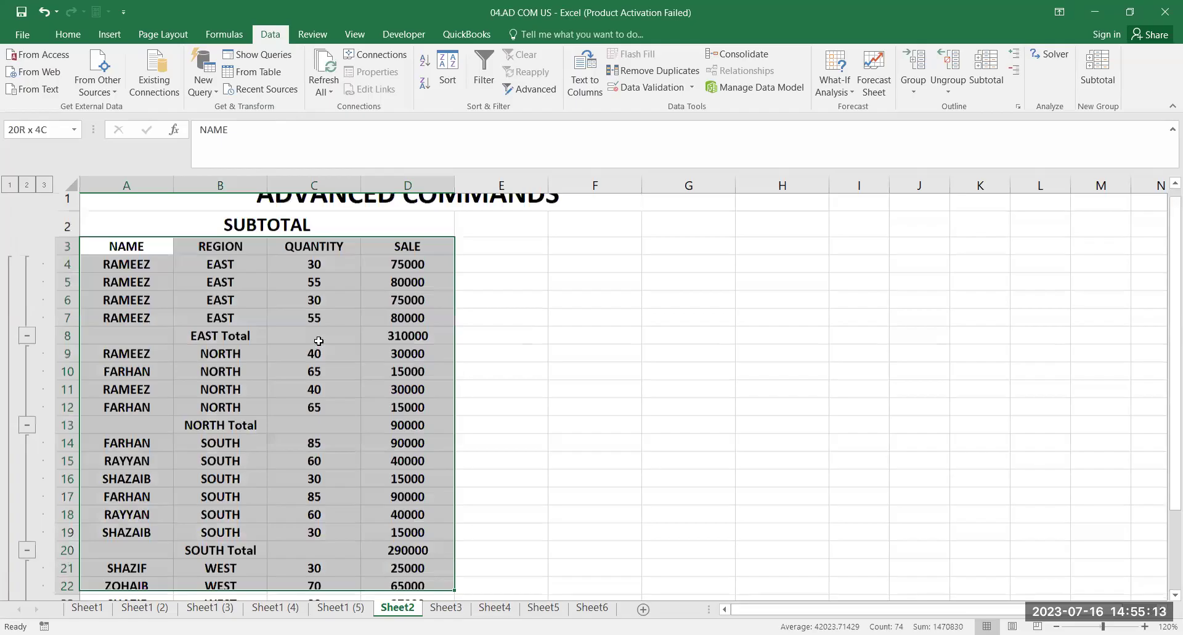
{"action": "key", "text": "shift+Down"}
{"action": "key", "text": "shift+Down"}
{"action": "key", "text": "shift+Down"}
{"action": "key", "text": "shift+Down"}
{"action": "key", "text": "shift+Down"}
{"action": "key", "text": "alt+a"}
{"action": "key", "text": "b"}
{"action": "key", "text": "alt+u"}
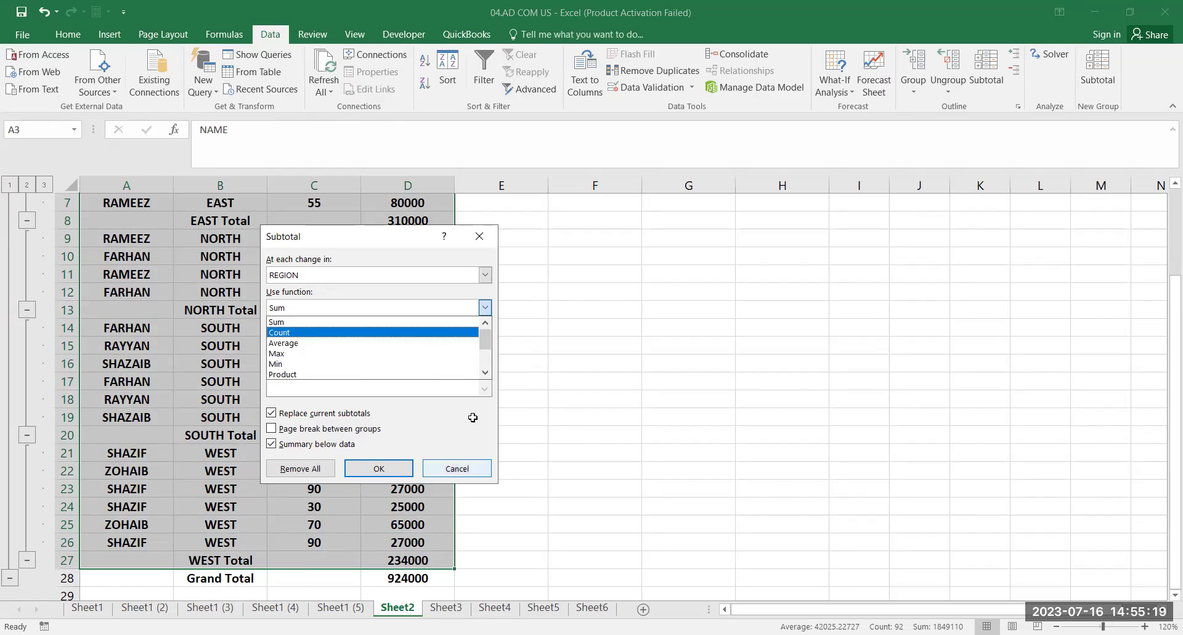
{"action": "key", "text": "Escape"}
{"action": "key", "text": "Escape"}
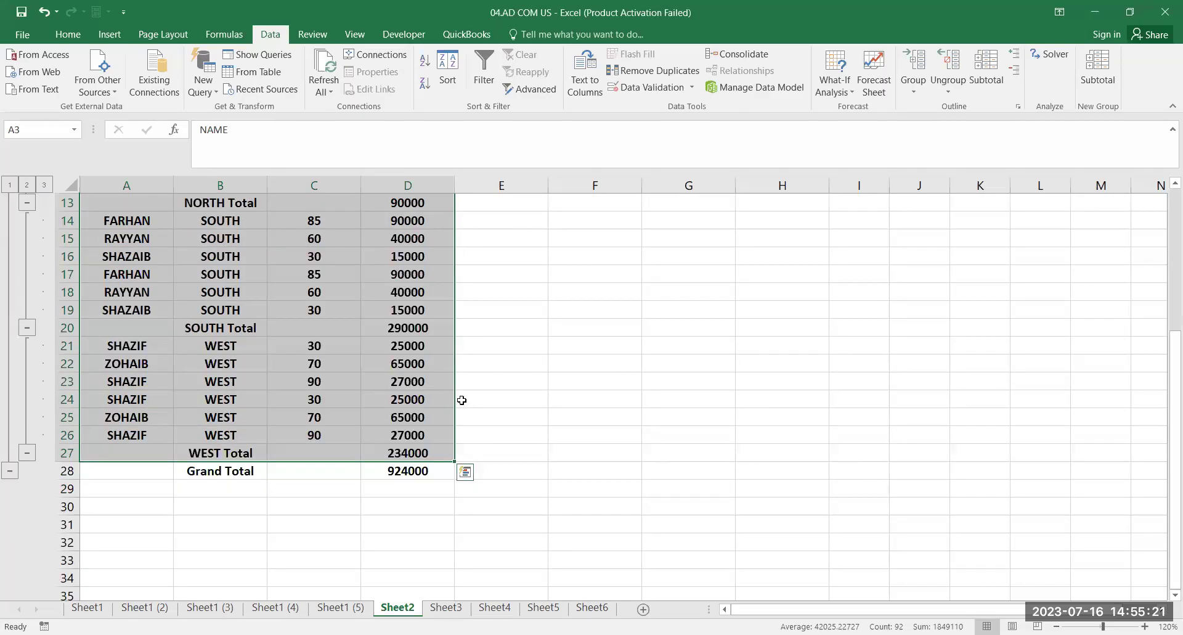
Extend the selection to the Grand Total row and replace the subtotals with the Average of QUANTITY and SALE at each change in REGION
{"action": "key", "text": "shift+Down"}
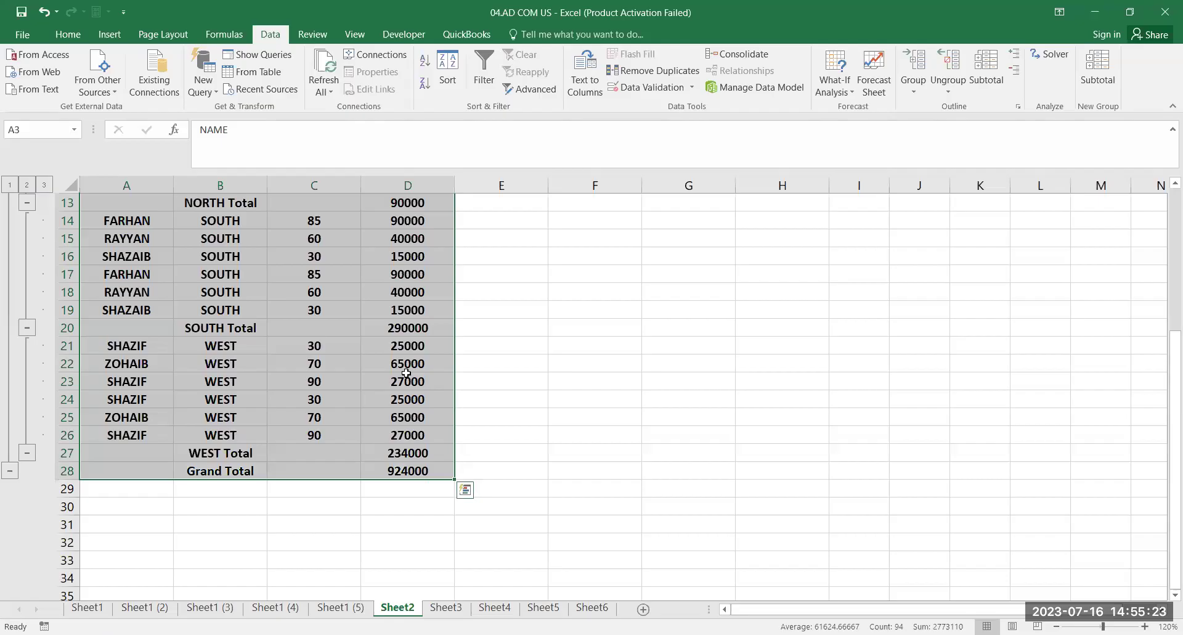
{"action": "scroll", "coordinate": [406, 373], "scroll_direction": "up", "scroll_amount": 4}
{"action": "scroll", "coordinate": [406, 370], "scroll_direction": "down", "scroll_amount": 2}
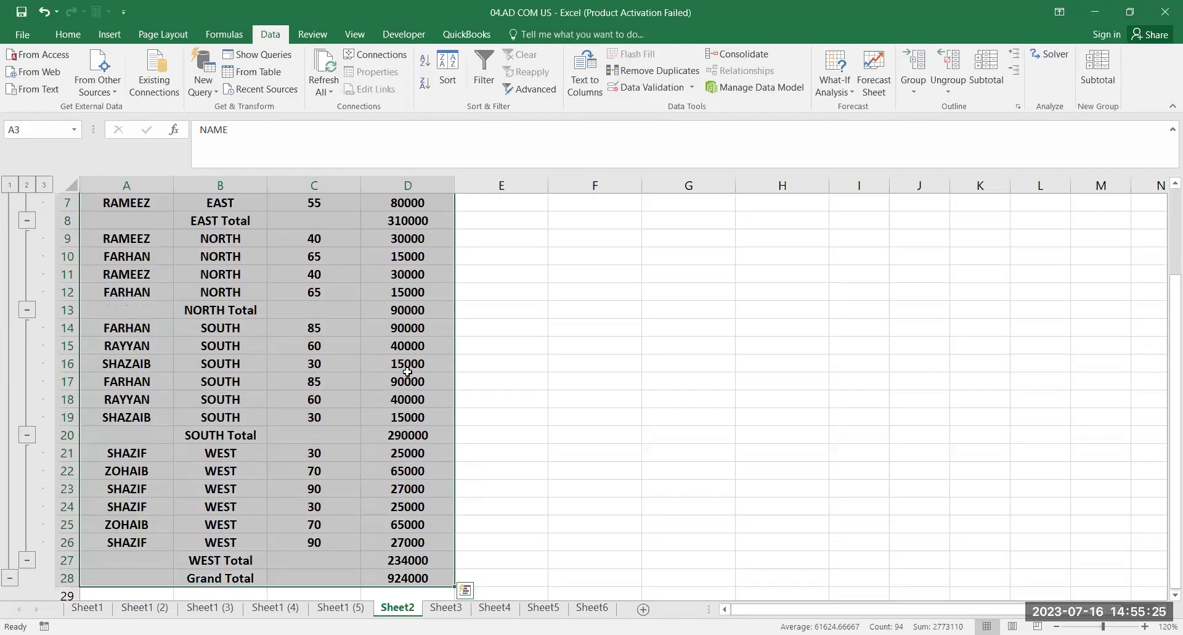
{"action": "scroll", "coordinate": [406, 368], "scroll_direction": "up", "scroll_amount": 2}
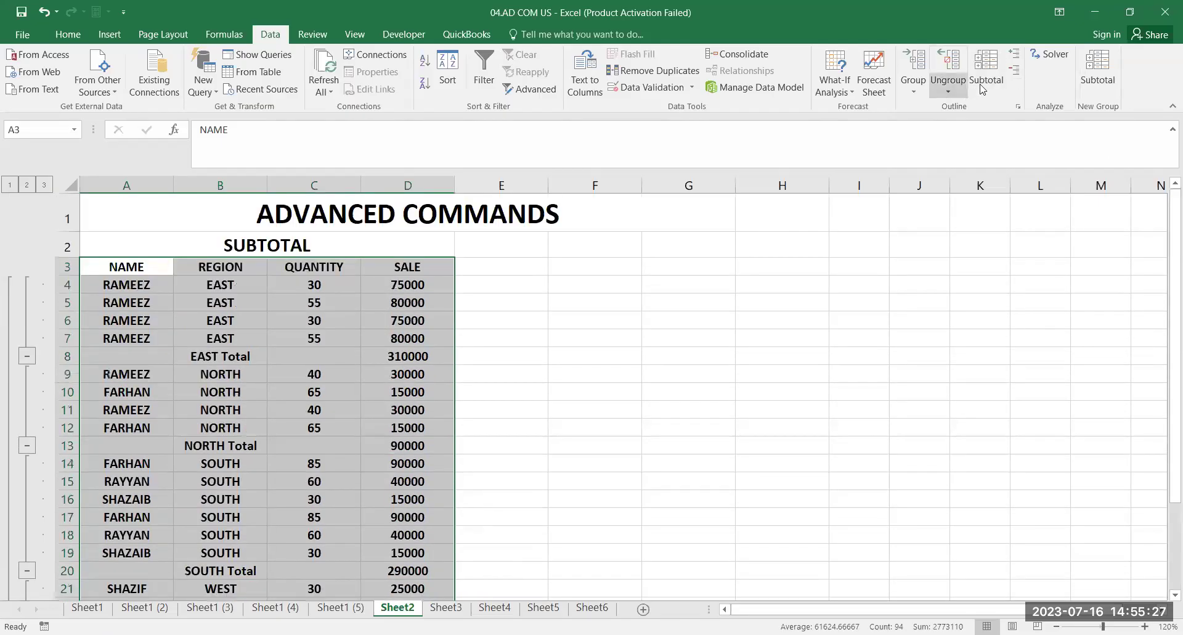
{"action": "left_click", "coordinate": [985, 88]}
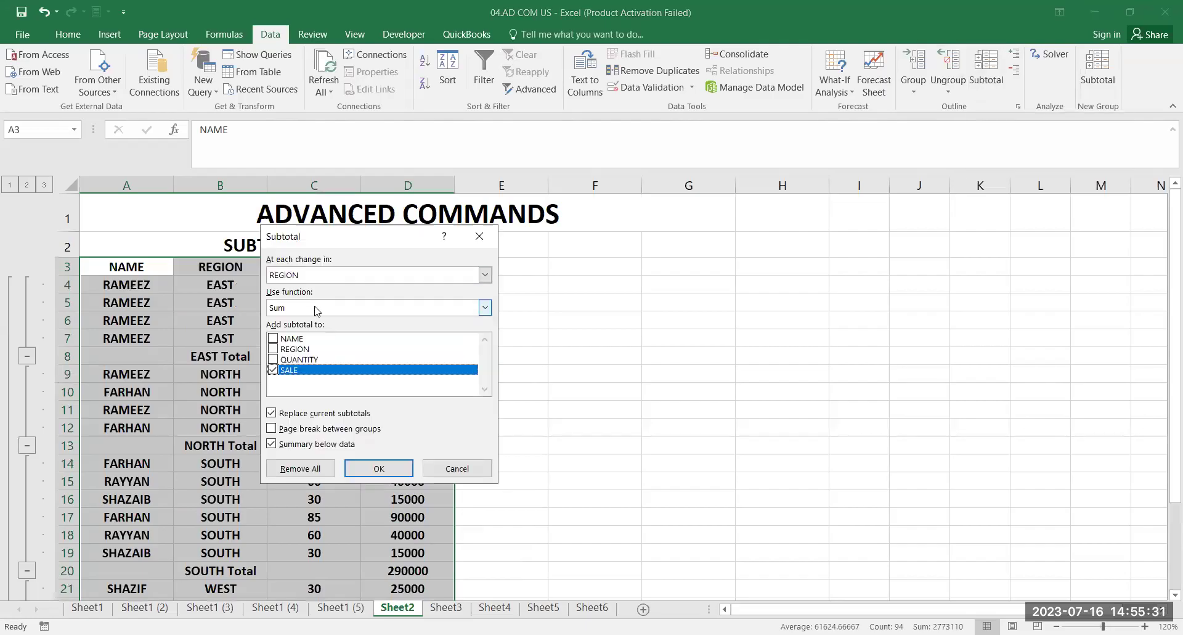
{"action": "left_click", "coordinate": [315, 310]}
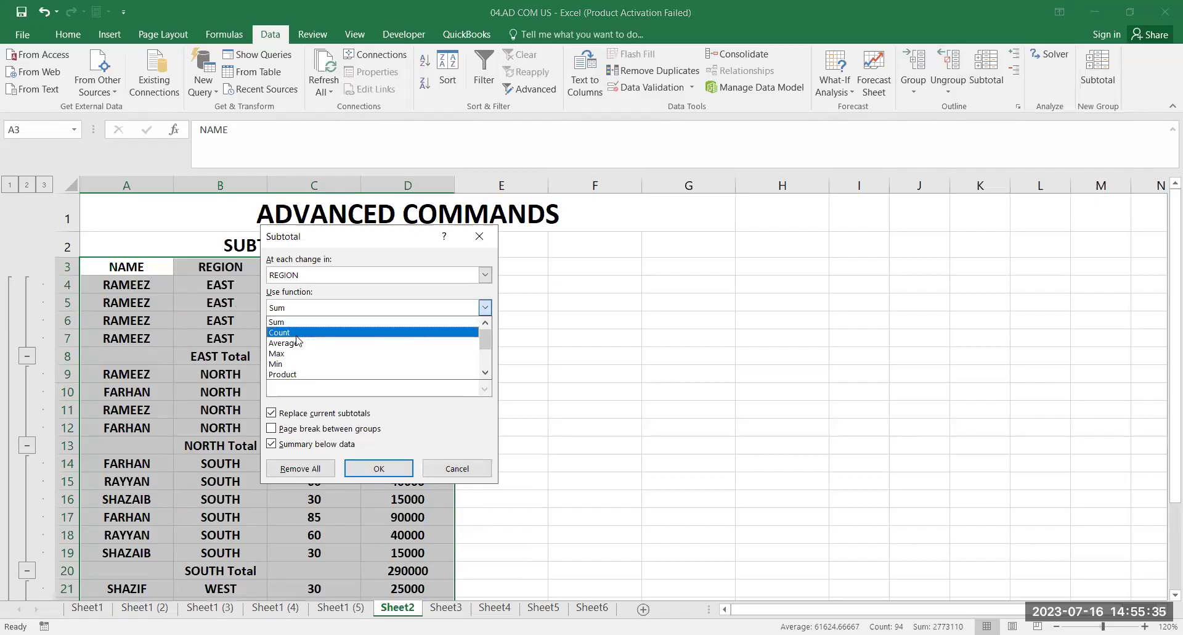
{"action": "left_click", "coordinate": [327, 343]}
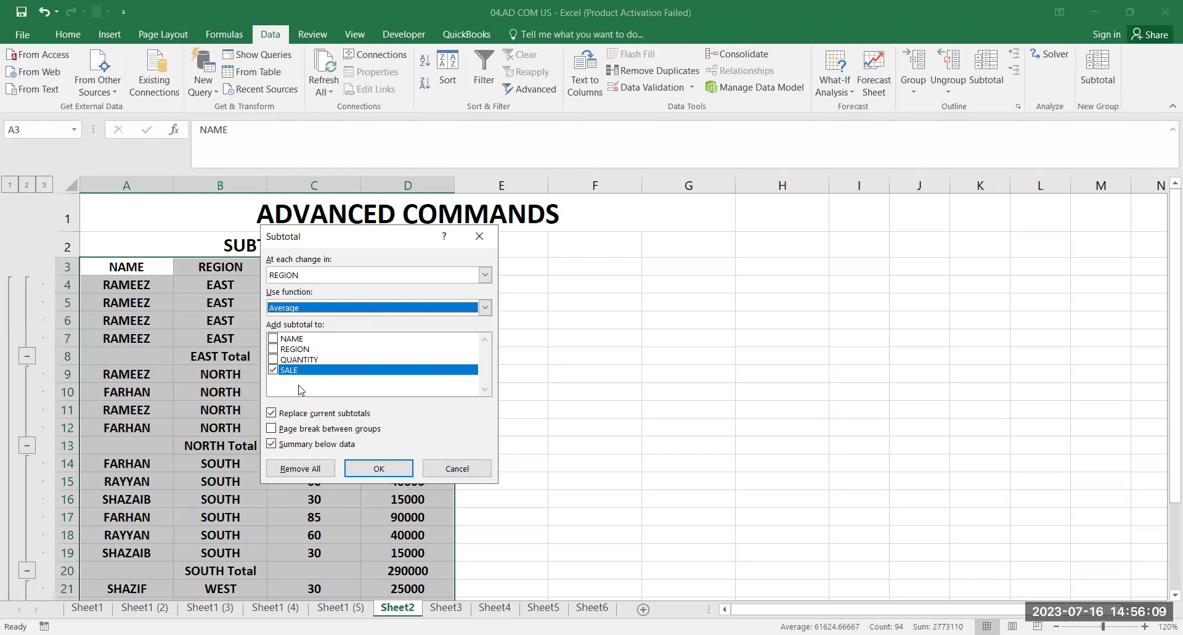
{"action": "left_click", "coordinate": [273, 360]}
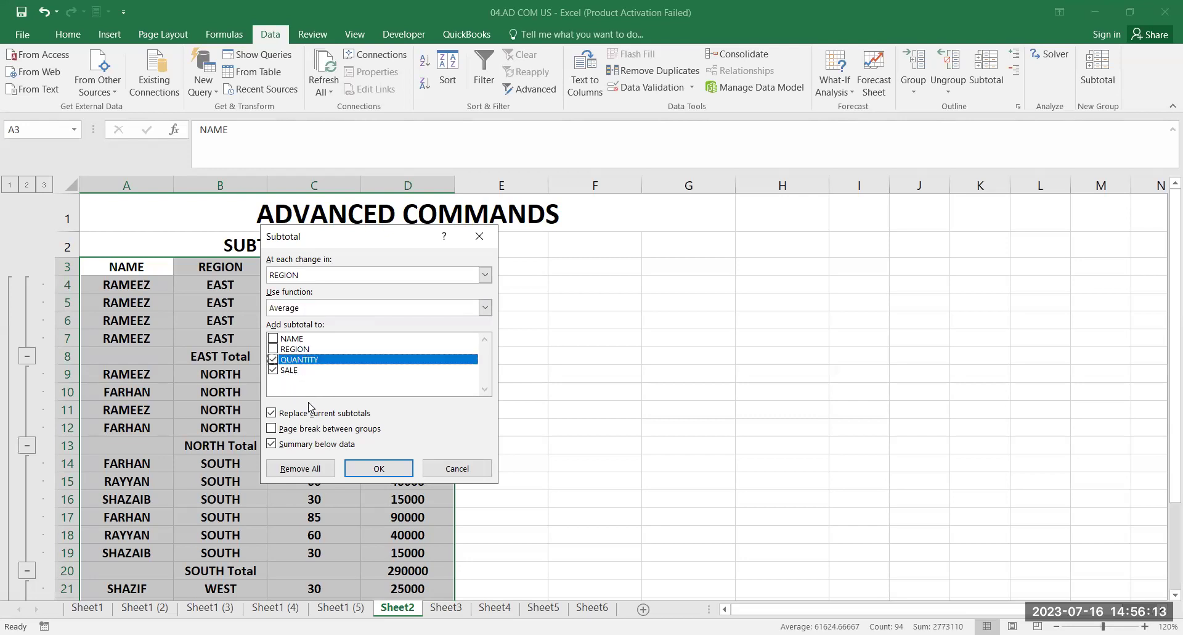
{"action": "left_click", "coordinate": [410, 476]}
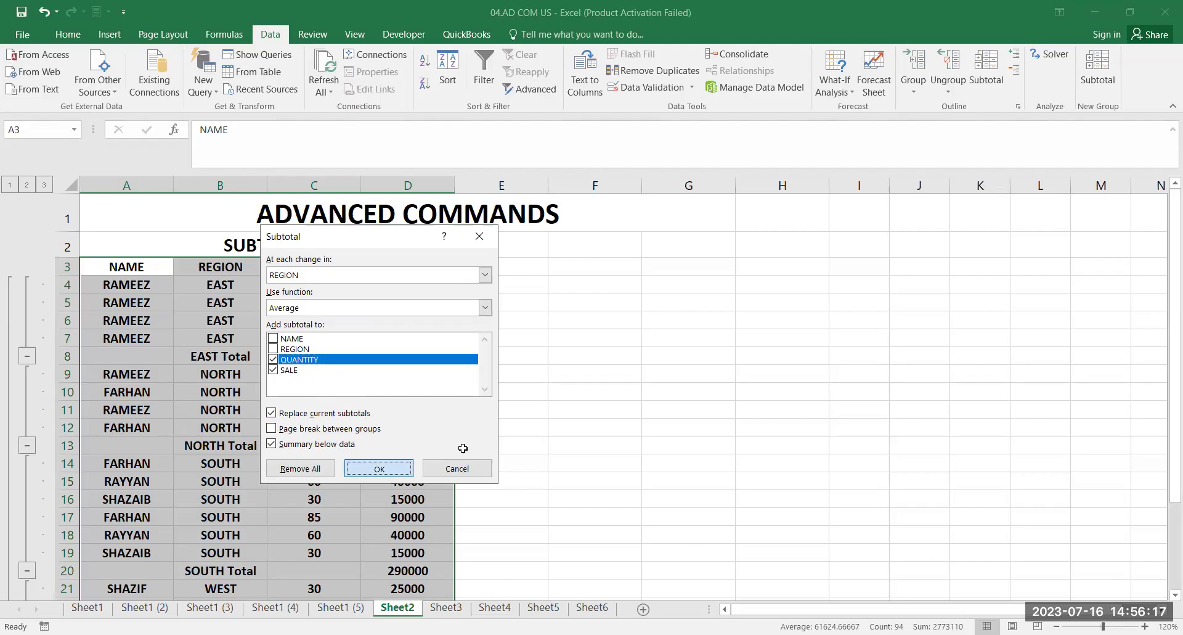
{"action": "left_click", "coordinate": [566, 398]}
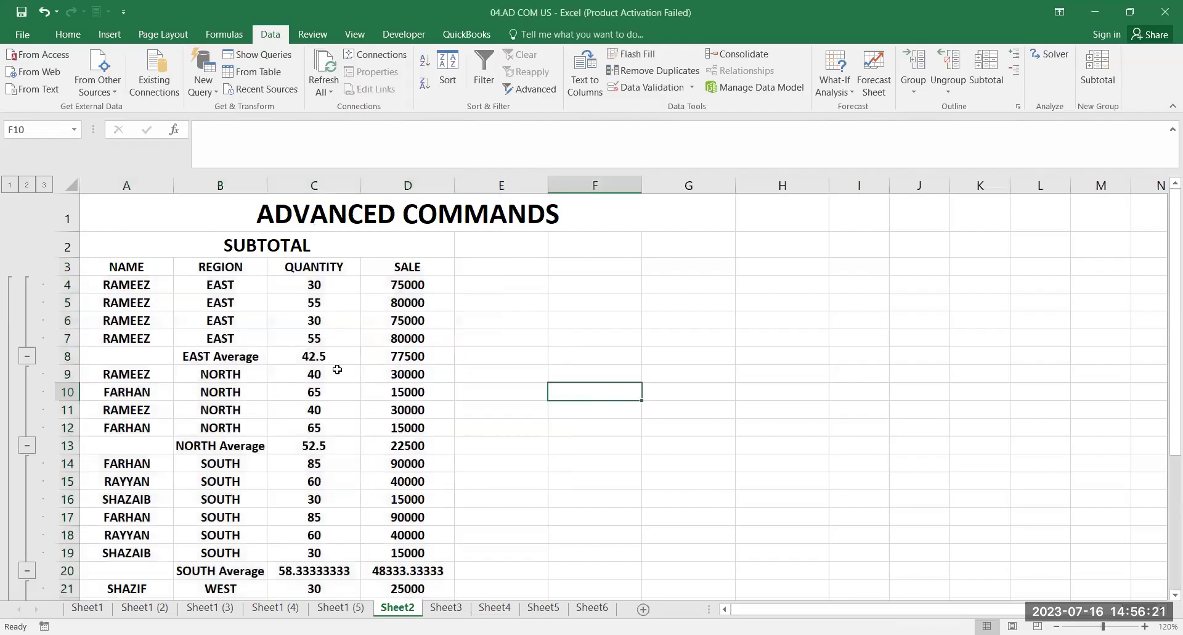
{"action": "scroll", "coordinate": [369, 379], "scroll_direction": "down", "scroll_amount": 1}
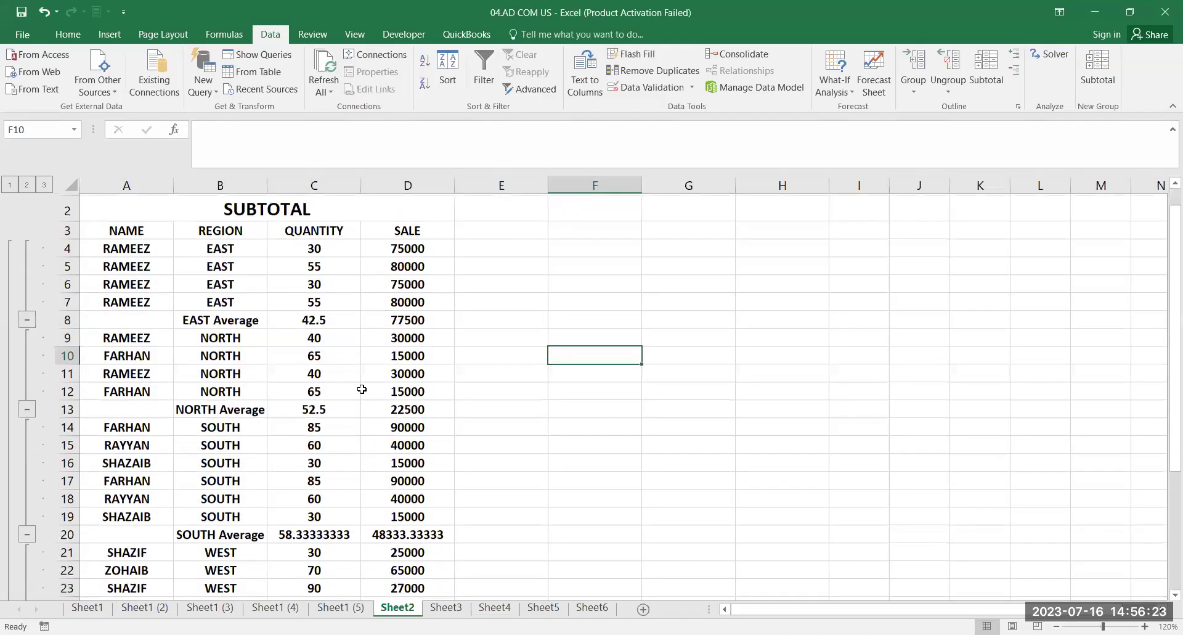
Select the subtotalled table from its header row down and remove all its subtotals
{"action": "scroll", "coordinate": [360, 407], "scroll_direction": "down", "scroll_amount": 3}
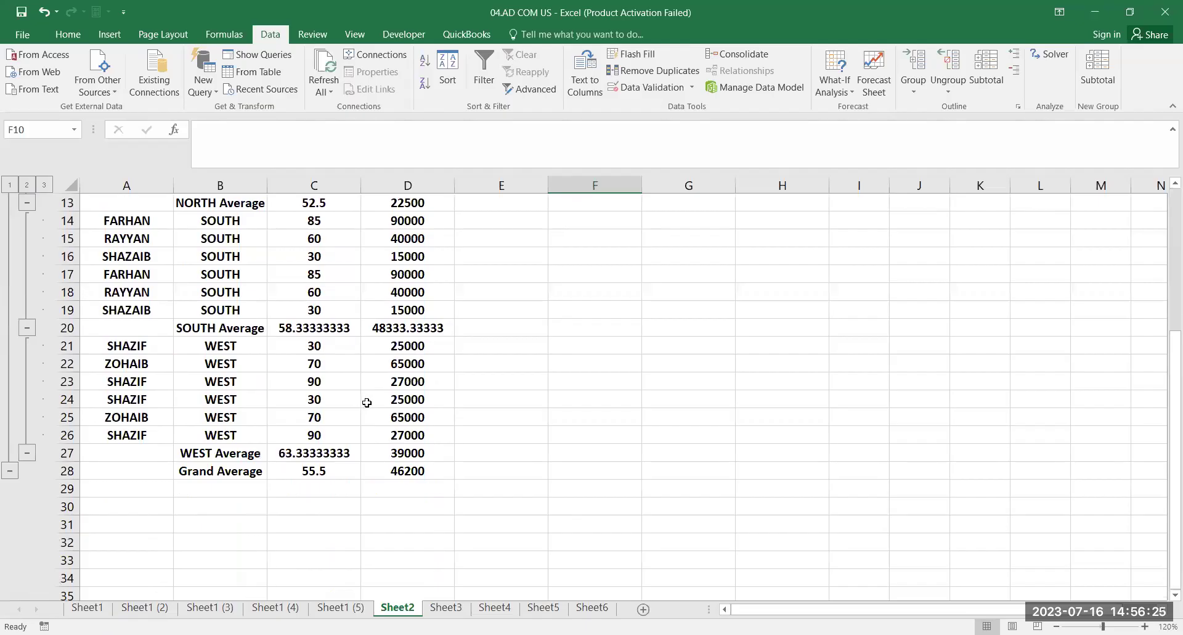
{"action": "scroll", "coordinate": [370, 392], "scroll_direction": "up", "scroll_amount": 4}
{"action": "left_click_drag", "start_coordinate": [154, 265], "coordinate": [398, 532]}
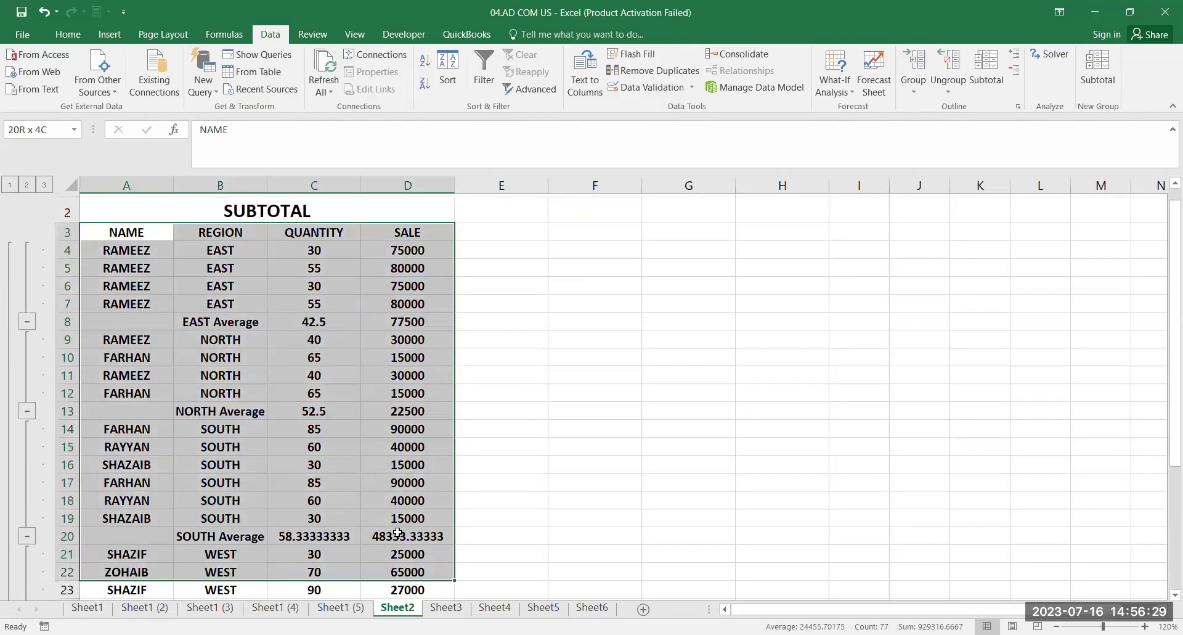
{"action": "scroll", "coordinate": [399, 527], "scroll_direction": "up", "scroll_amount": 3}
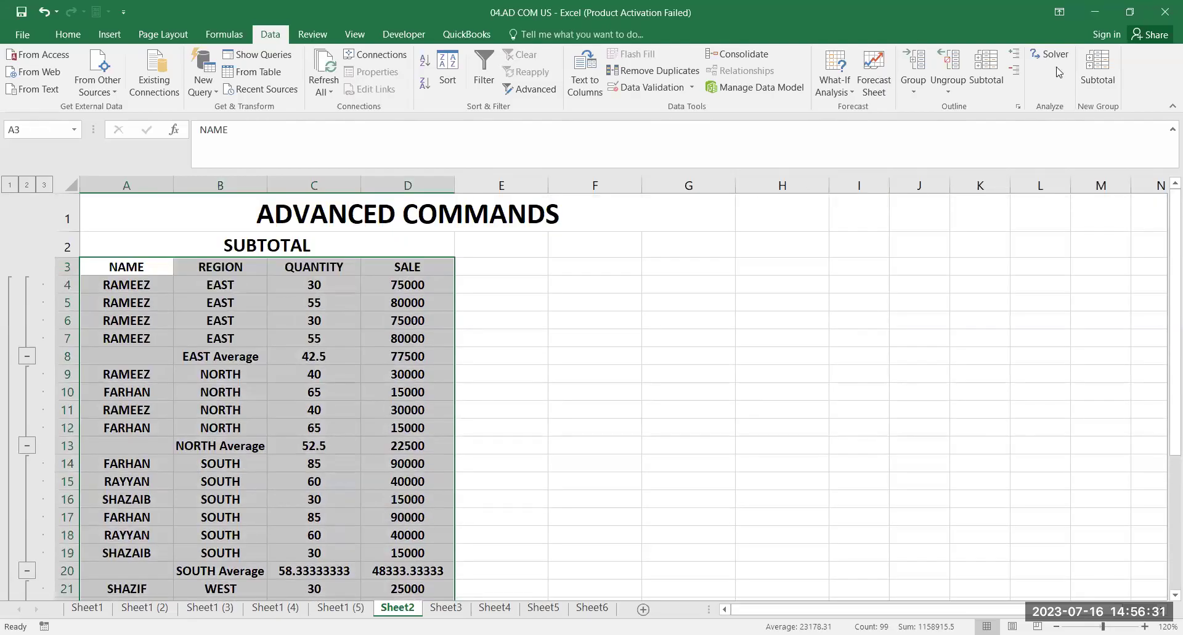
{"action": "left_click", "coordinate": [999, 89]}
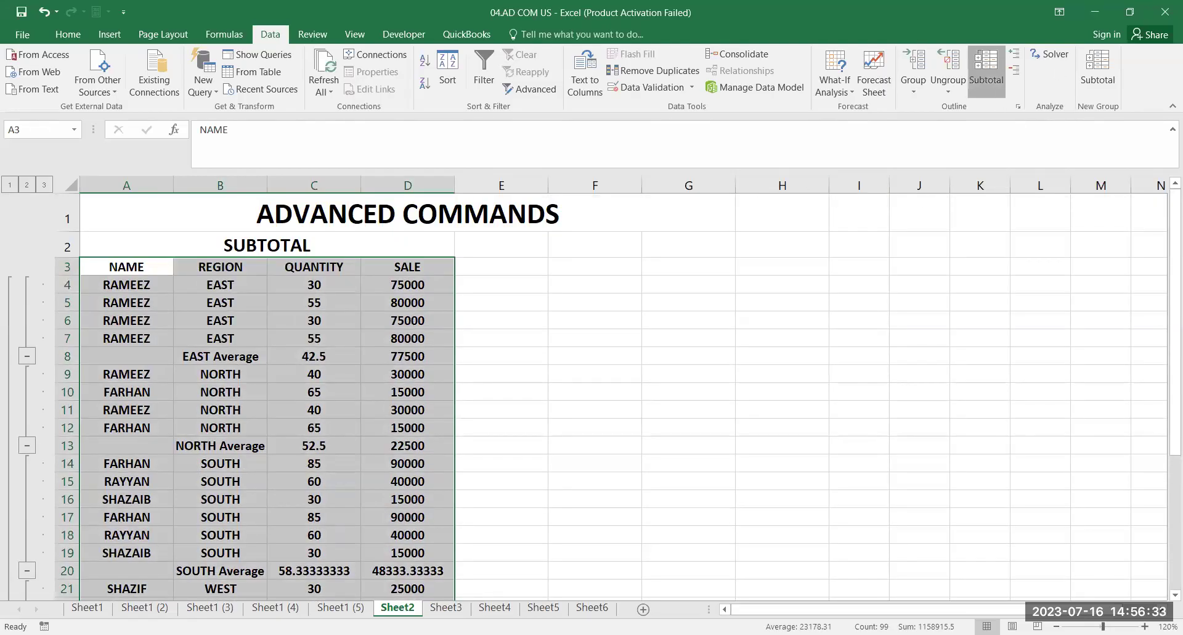
{"action": "left_click", "coordinate": [329, 469]}
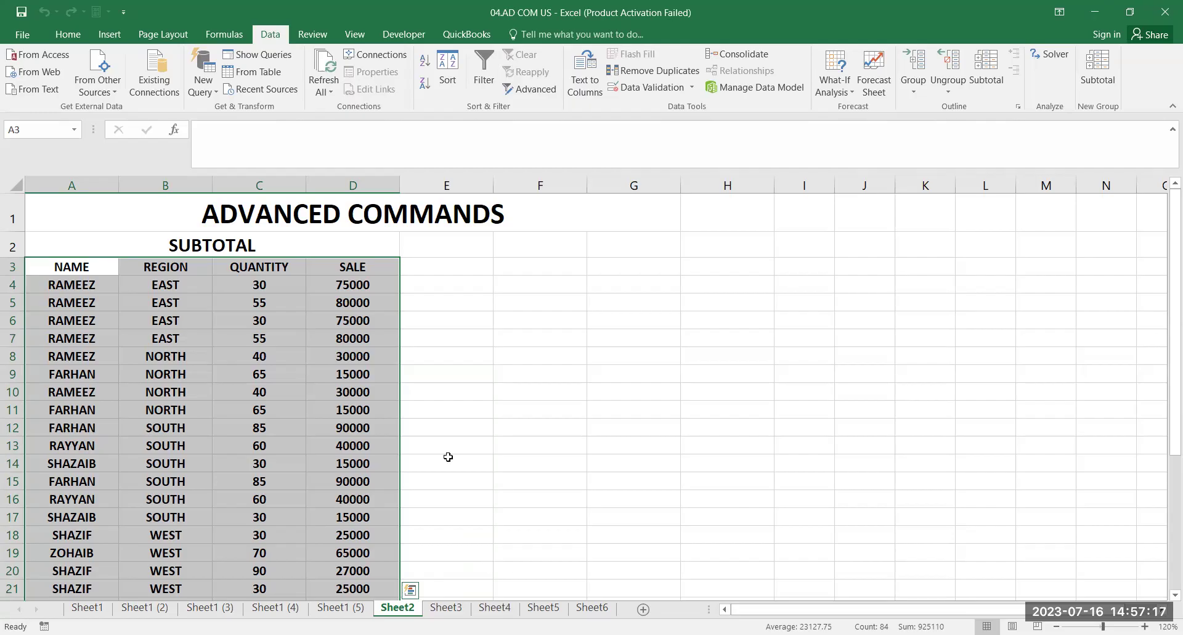
On Sheet3, enter the heading PIVOT TABLE in the merged cell A2 above the country sales table
{"action": "left_click", "coordinate": [445, 607]}
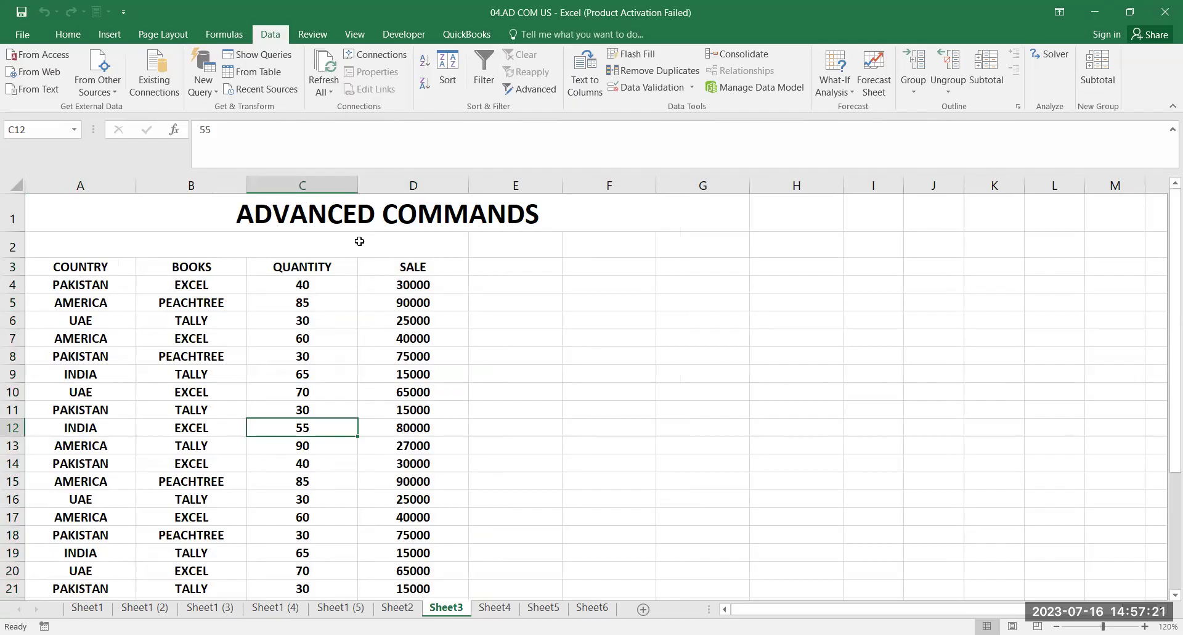
{"action": "left_click", "coordinate": [361, 243]}
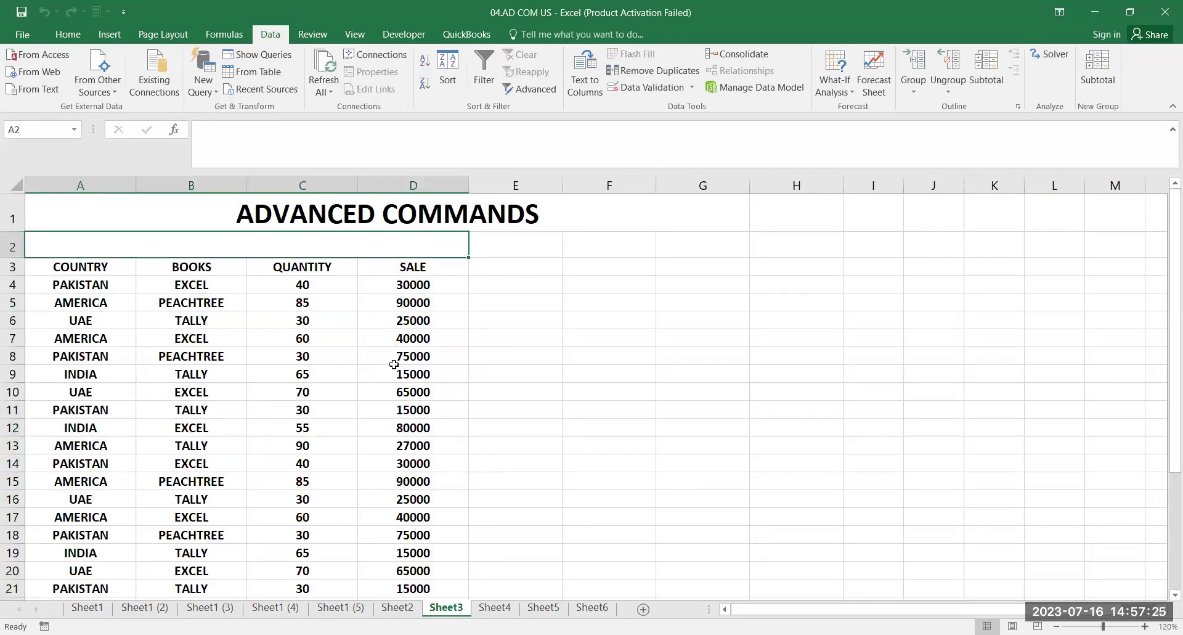
{"action": "type", "text": "PIVOT"}
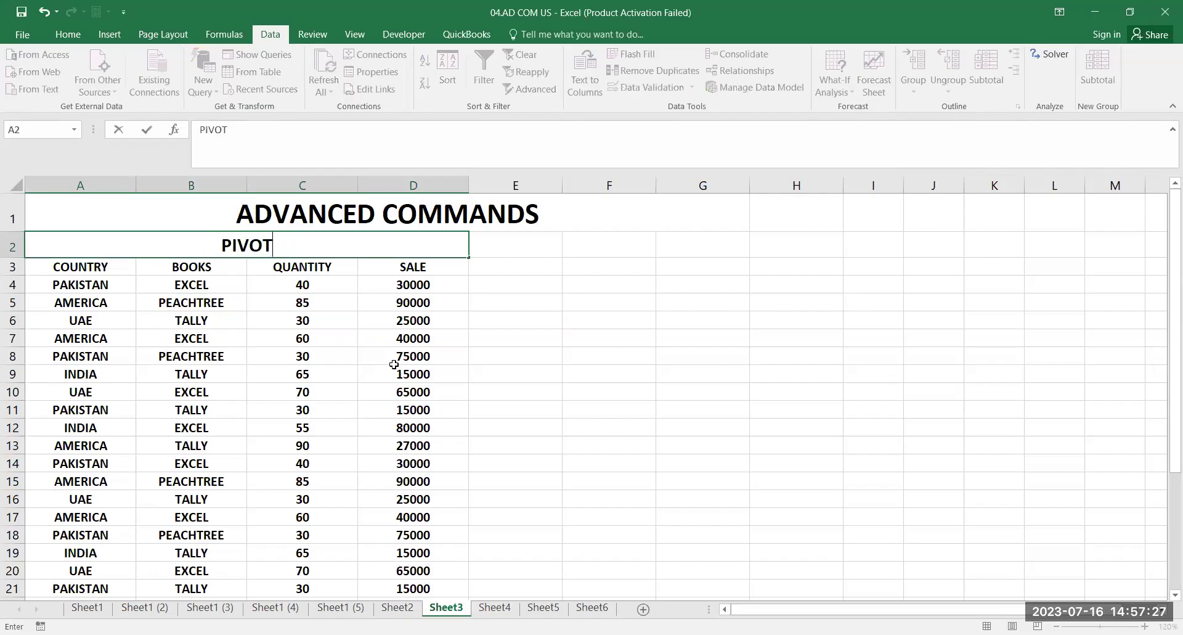
{"action": "type", "text": " TABL"}
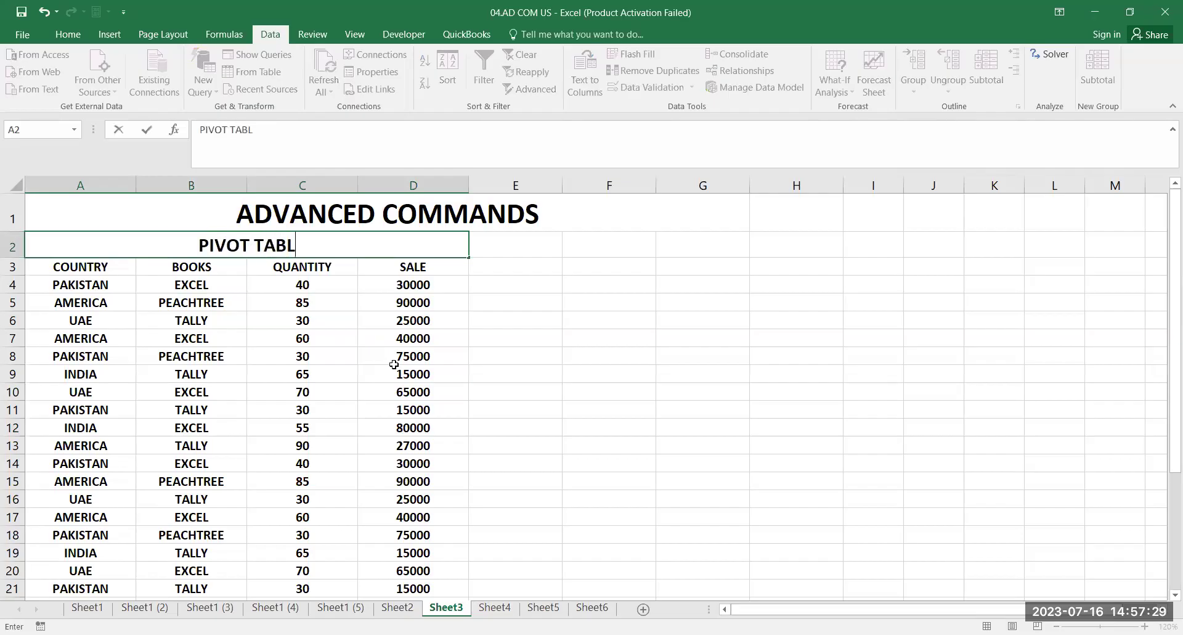
{"action": "type", "text": "E"}
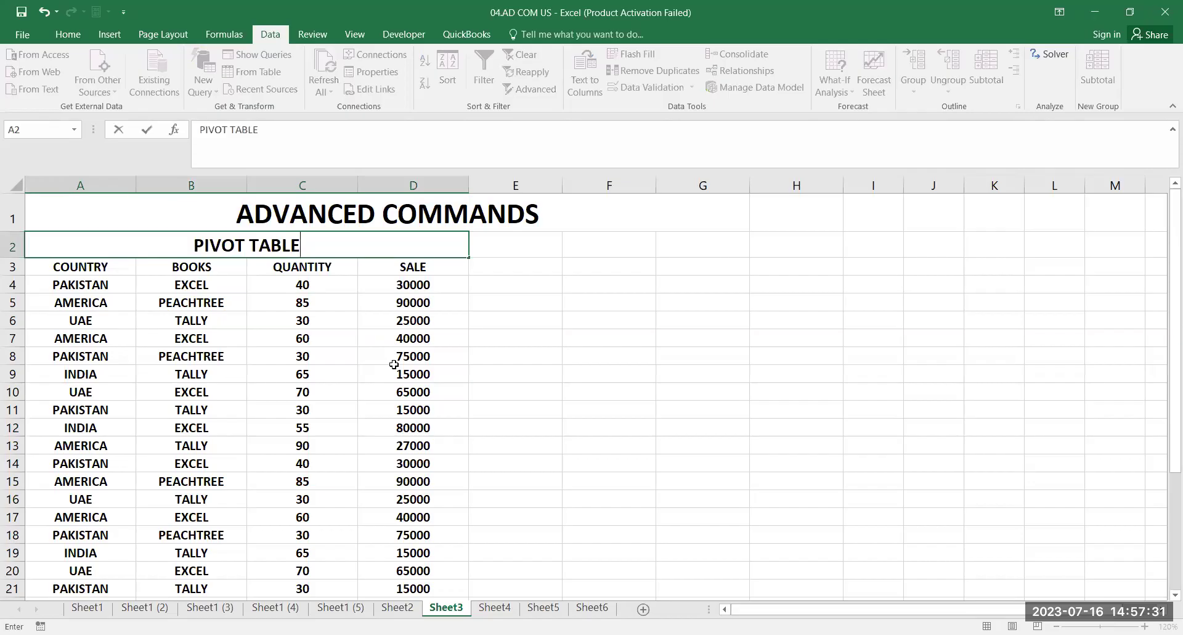
{"action": "key", "text": "Return"}
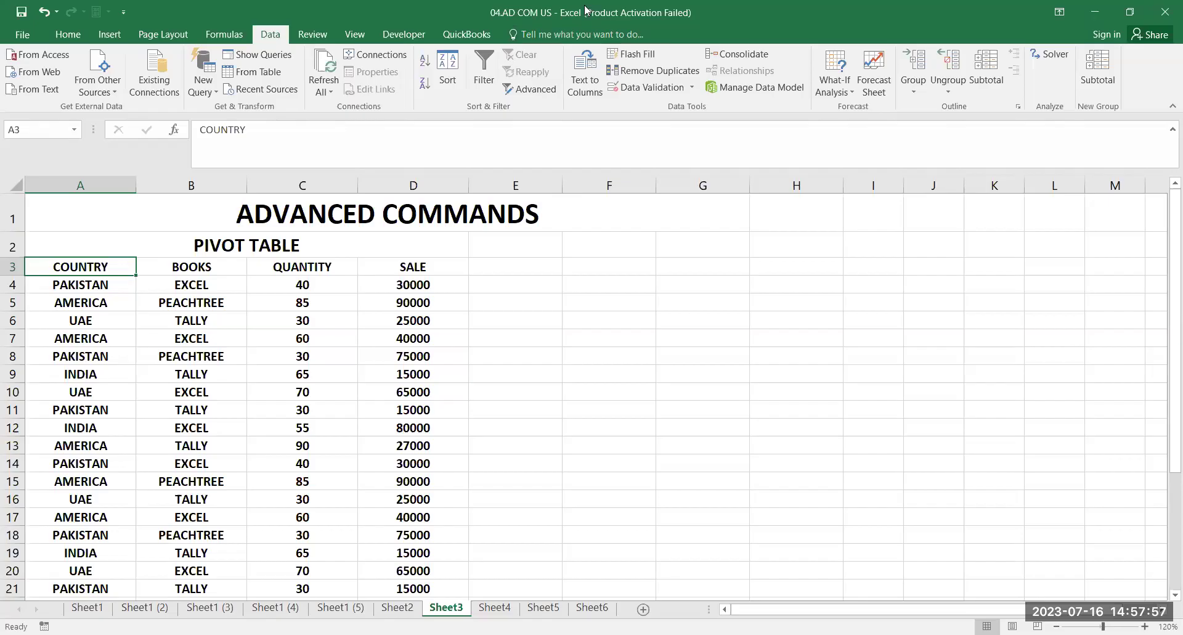
Select the whole country sales table, A3:D31, and create a PivotTable from it on a new worksheet
{"action": "scroll", "coordinate": [261, 410], "scroll_direction": "down", "scroll_amount": 2}
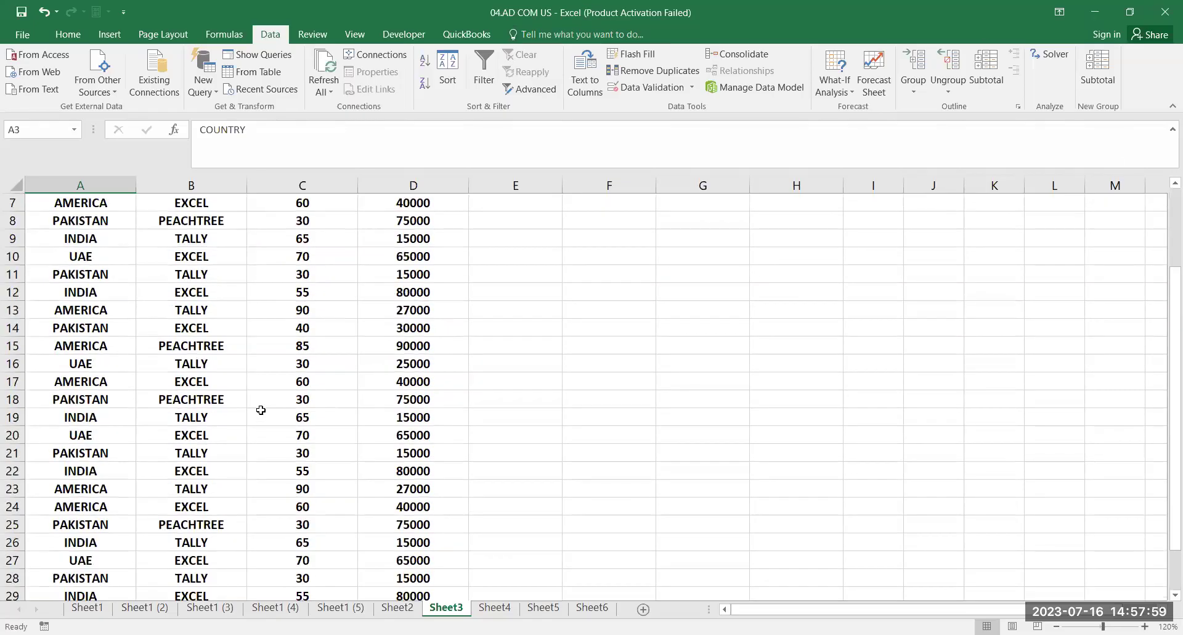
{"action": "scroll", "coordinate": [260, 410], "scroll_direction": "down", "scroll_amount": 1}
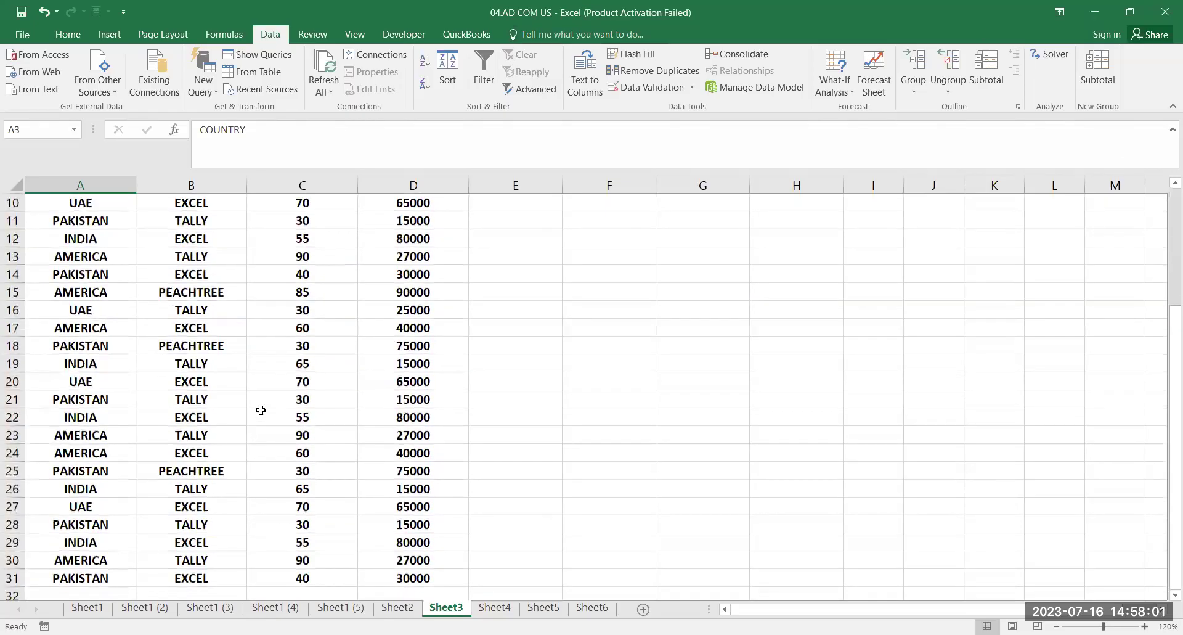
{"action": "scroll", "coordinate": [261, 410], "scroll_direction": "up", "scroll_amount": 3}
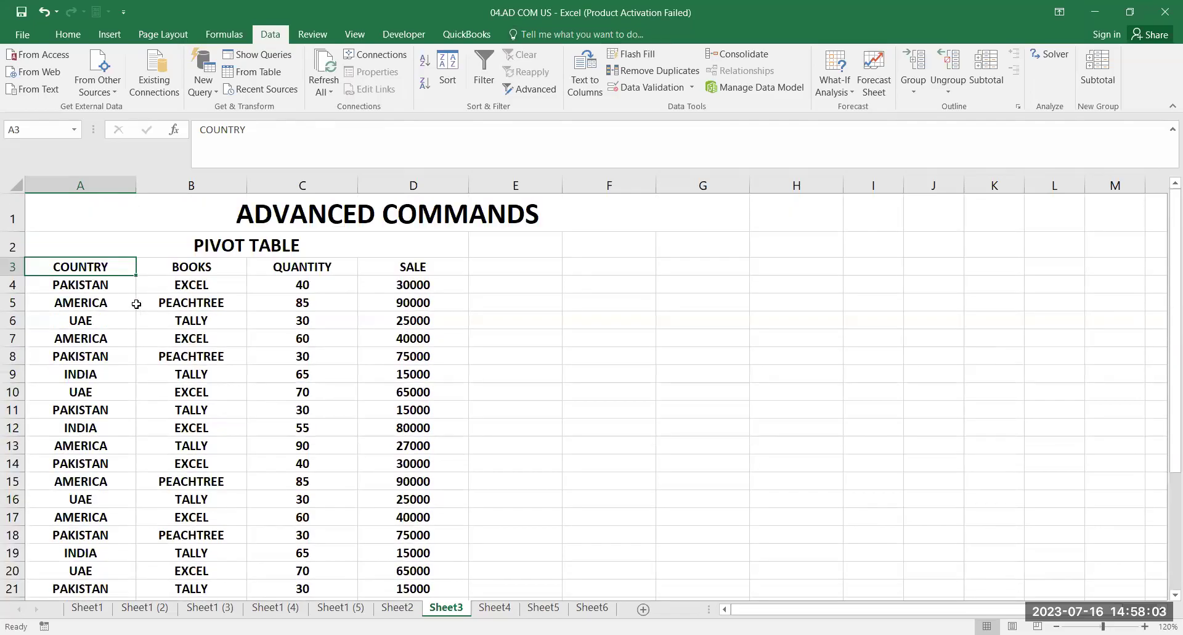
{"action": "key", "text": "ctrl+shift+Right"}
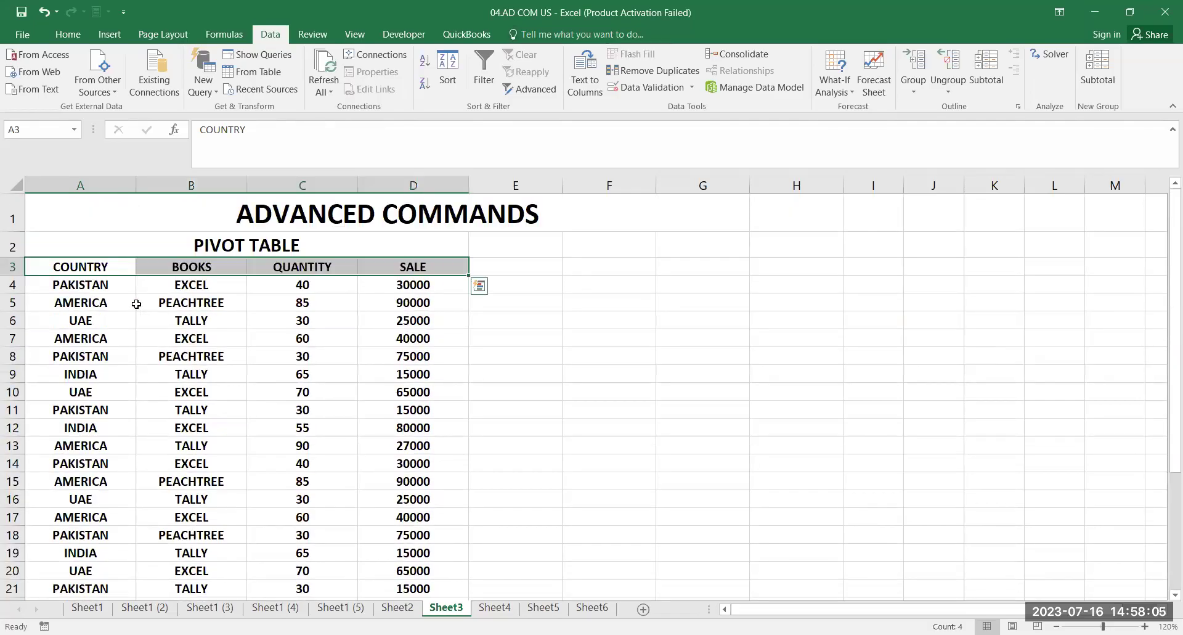
{"action": "key", "text": "ctrl+shift+Down"}
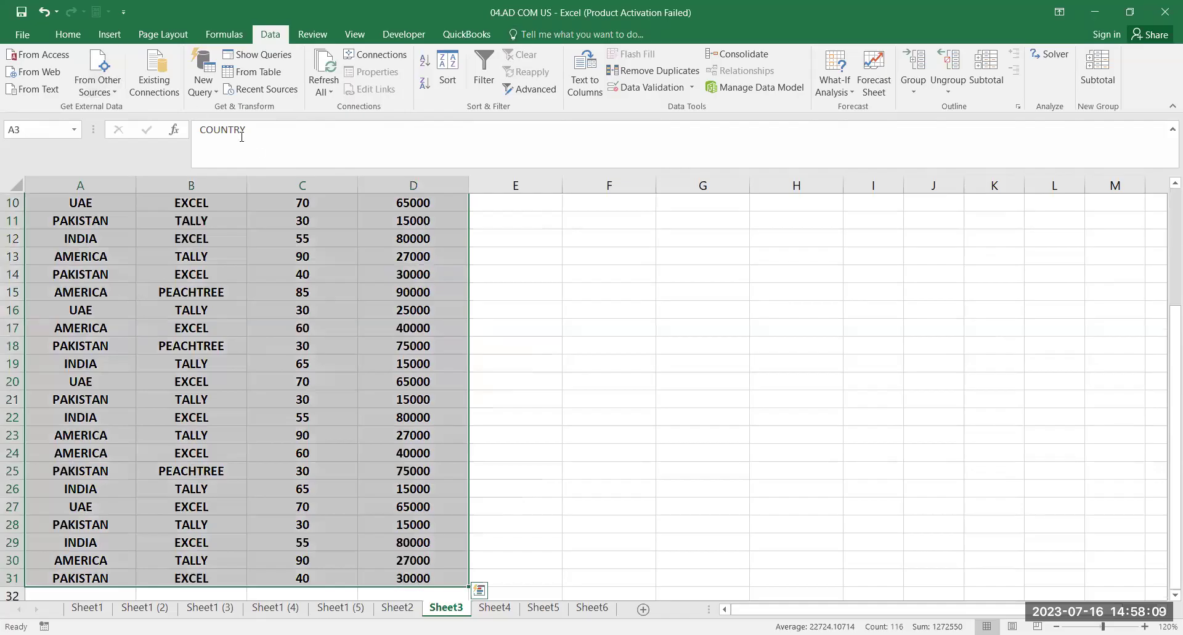
{"action": "key", "text": "ctrl+BackSpace"}
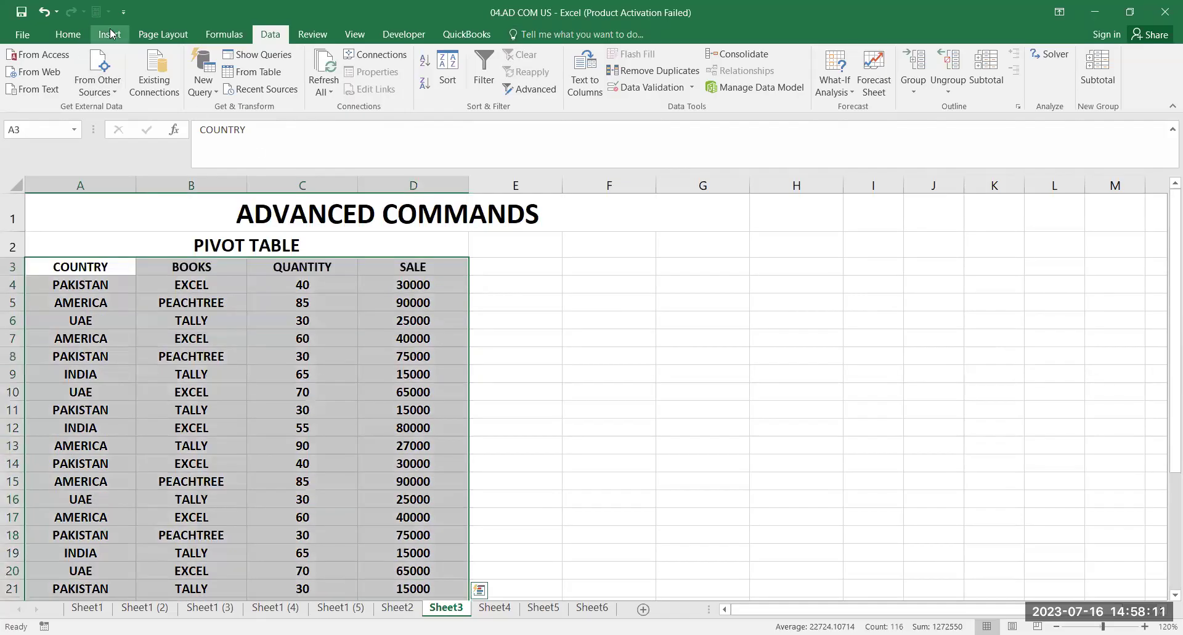
{"action": "left_click", "coordinate": [109, 34]}
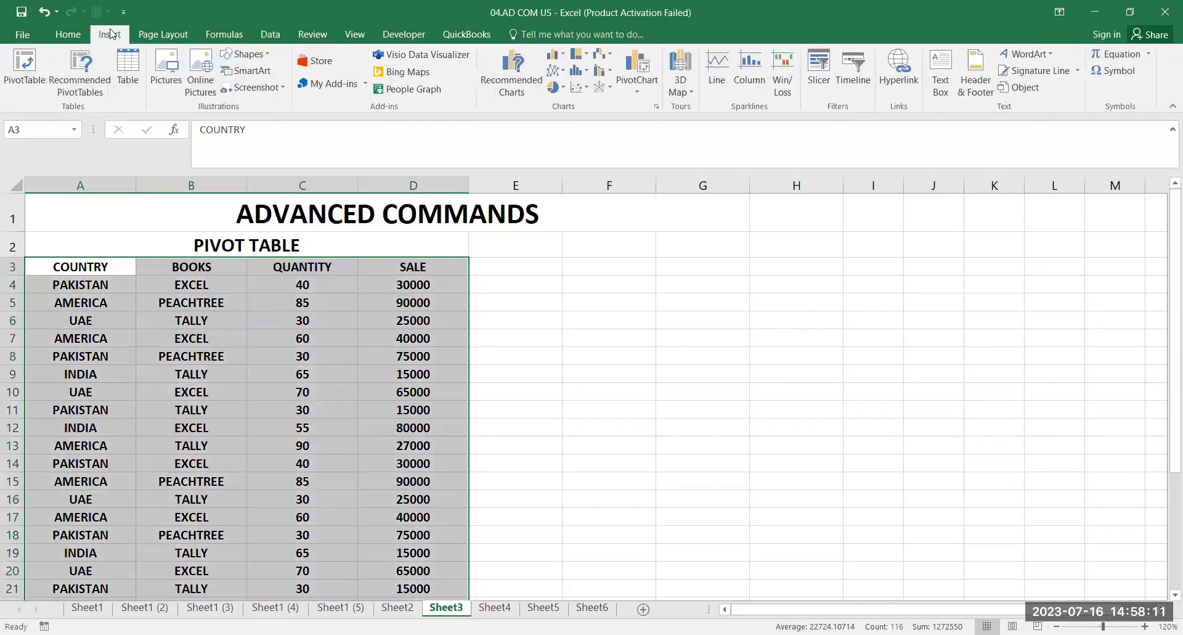
{"action": "left_click", "coordinate": [25, 69]}
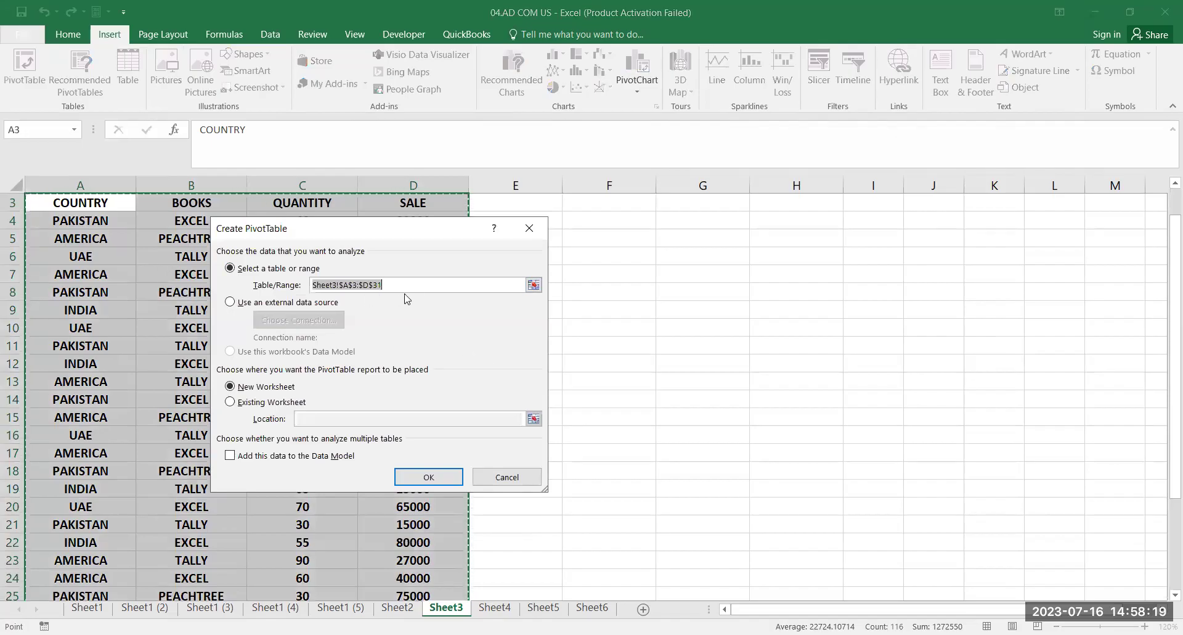
{"action": "left_click", "coordinate": [429, 484]}
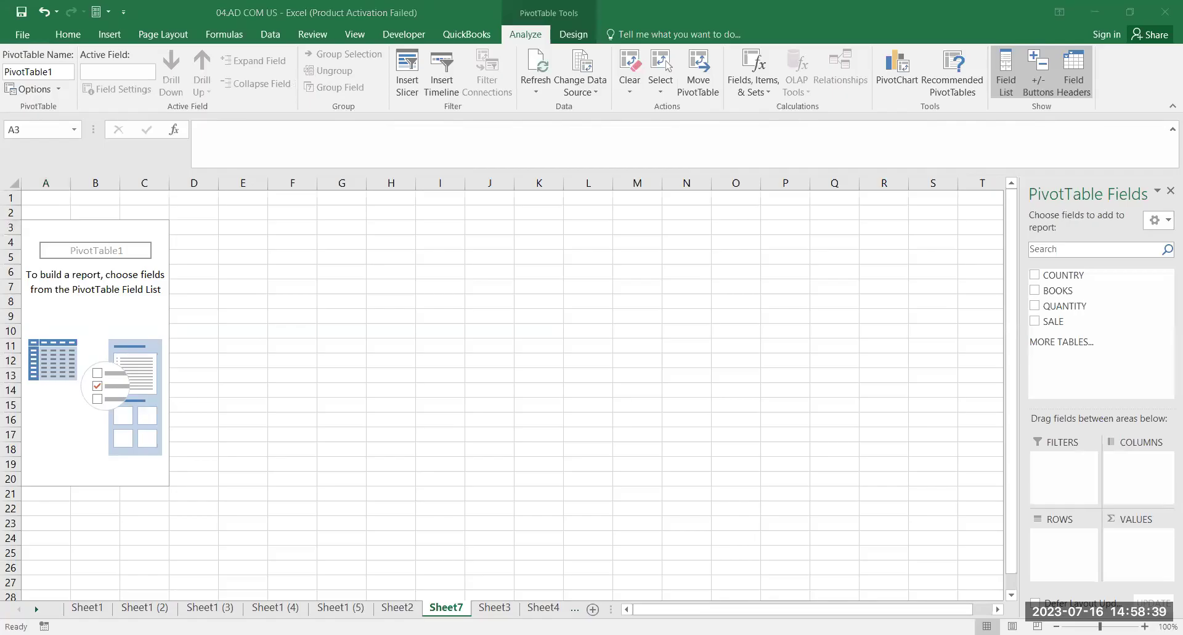
Enlarge the sheet view to 130% and add COUNTRY and BOOKS as rows and QUANTITY and SALE as summed values
{"action": "left_click", "coordinate": [1145, 626]}
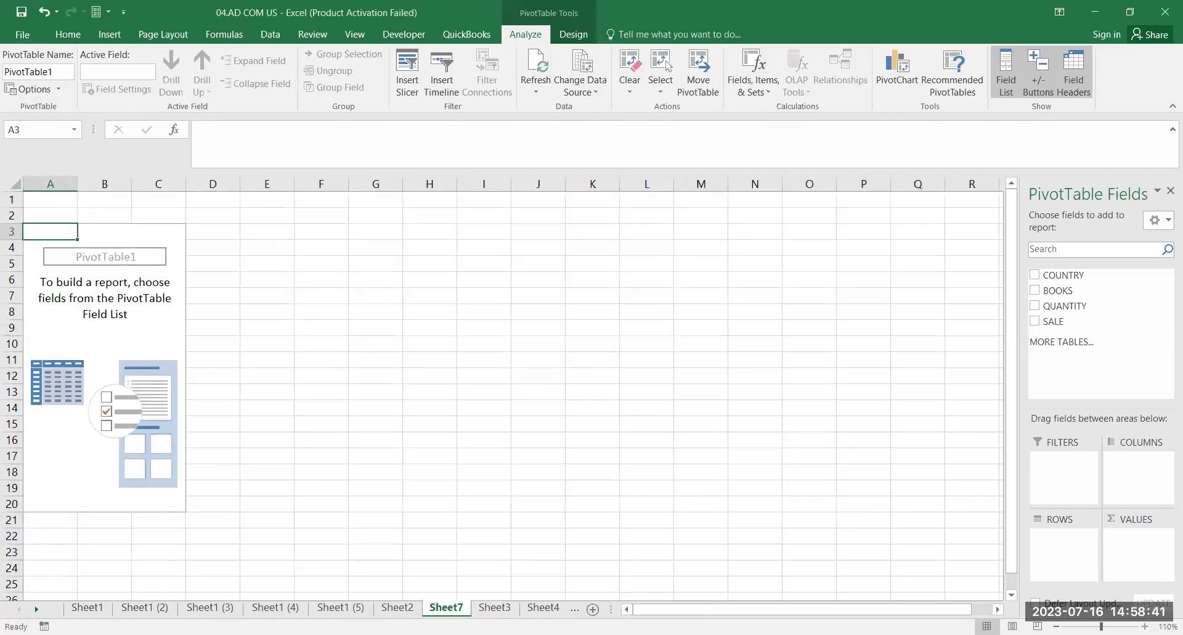
{"action": "left_click", "coordinate": [1144, 626]}
{"action": "left_click", "coordinate": [1035, 274]}
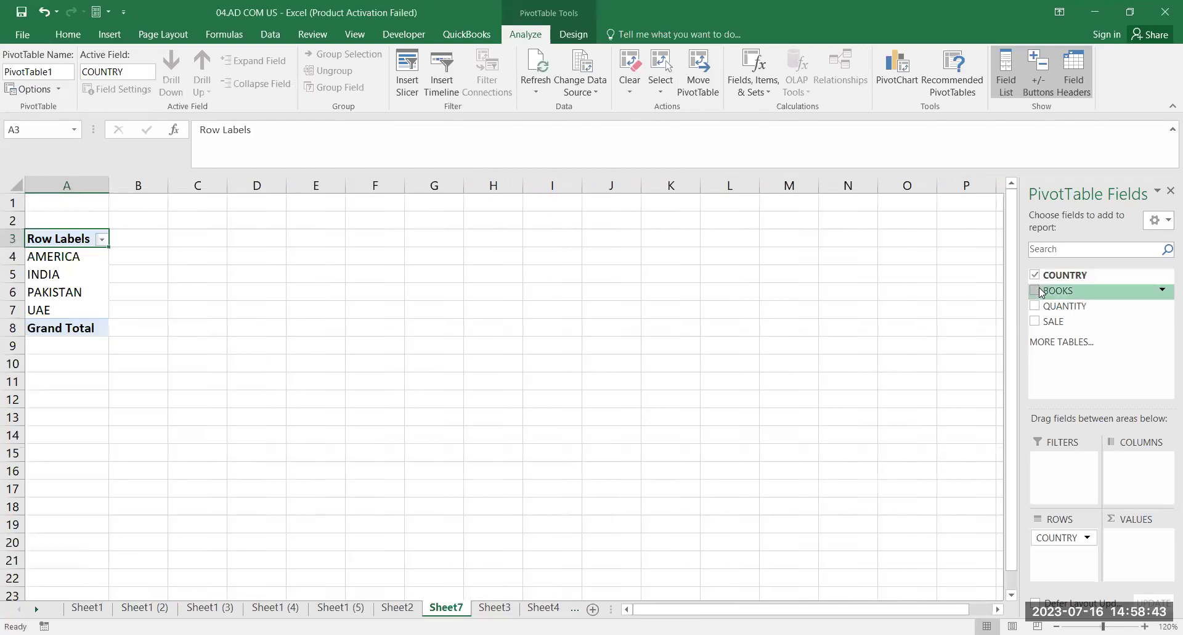
{"action": "left_click", "coordinate": [1038, 291]}
{"action": "left_click", "coordinate": [1037, 306]}
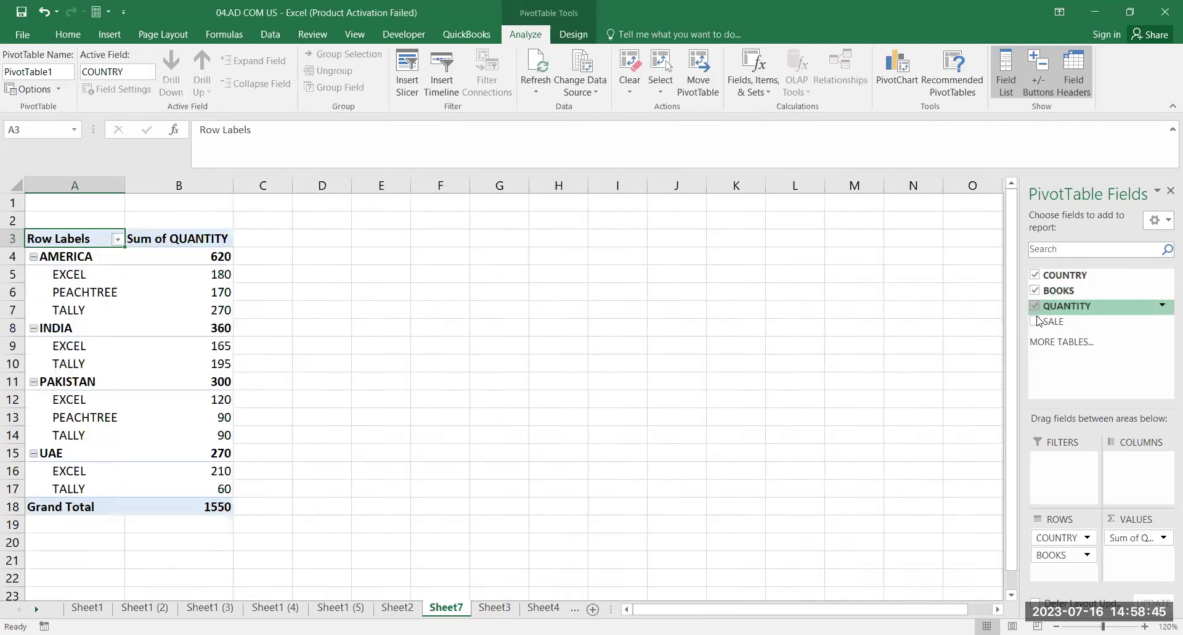
{"action": "left_click", "coordinate": [1035, 321]}
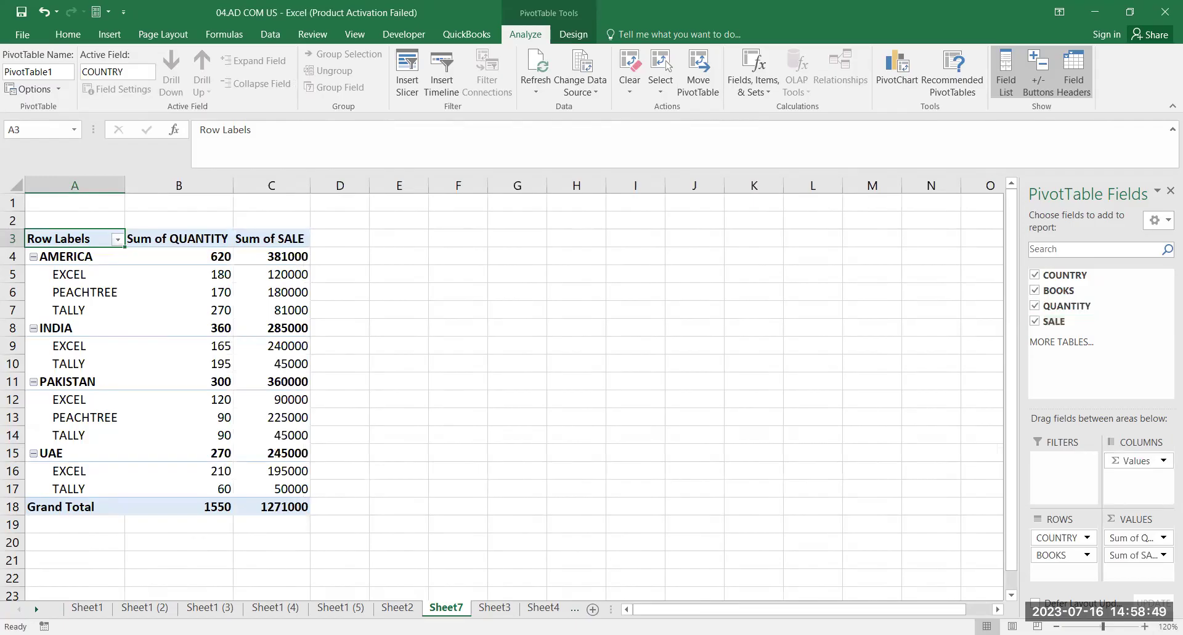
{"action": "scroll", "coordinate": [502, 388], "scroll_direction": "up", "scroll_amount": 1}
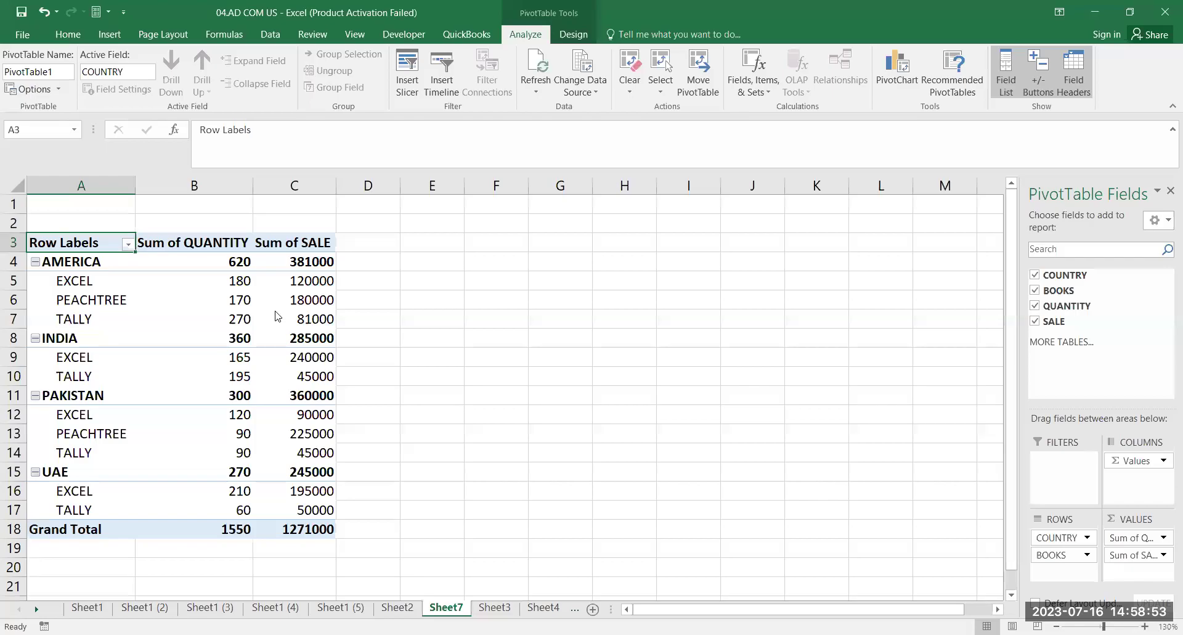
Return to Sheet3 and review the source table behind the PivotTable
{"action": "left_click", "coordinate": [494, 607]}
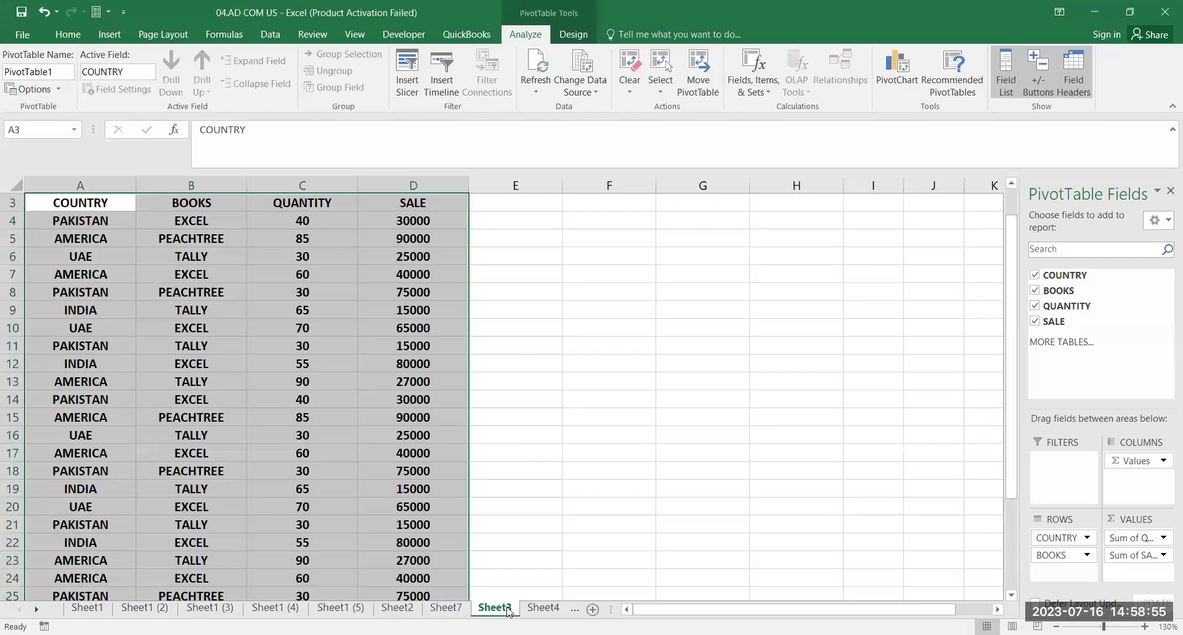
{"action": "left_click", "coordinate": [108, 337]}
{"action": "scroll", "coordinate": [199, 400], "scroll_direction": "up", "scroll_amount": 1}
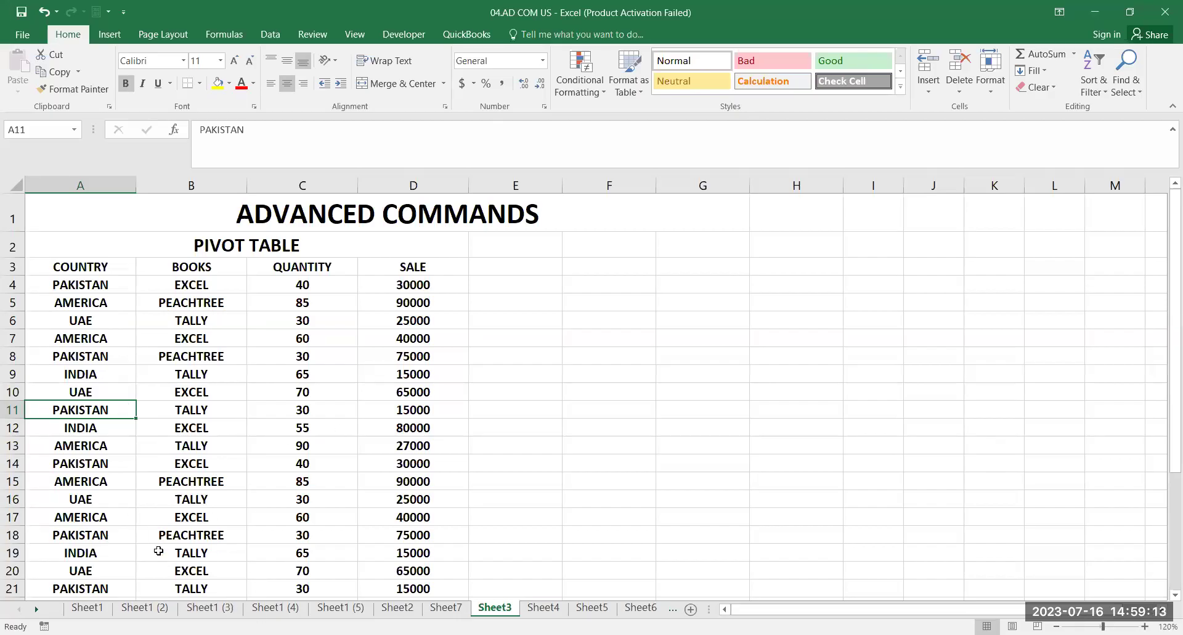
On Sheet7, remove the BOOKS, COUNTRY, QUANTITY and SALE fields from the PivotTable report
{"action": "left_click", "coordinate": [446, 607]}
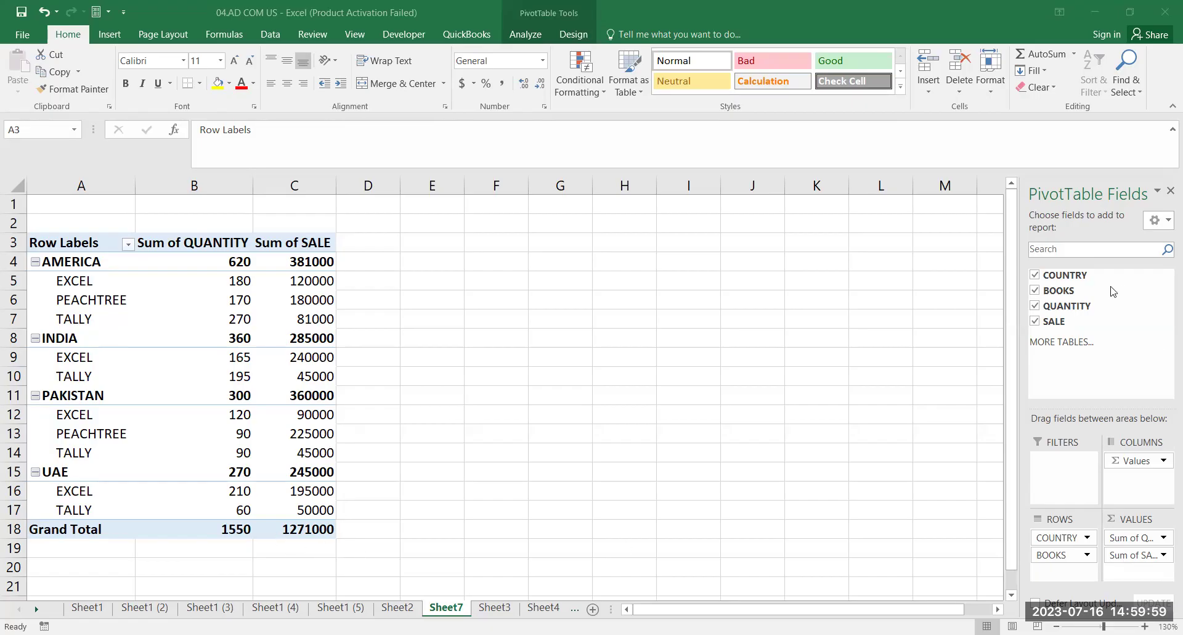
{"action": "left_click", "coordinate": [1035, 290]}
{"action": "left_click", "coordinate": [1035, 275]}
{"action": "left_click", "coordinate": [1035, 306]}
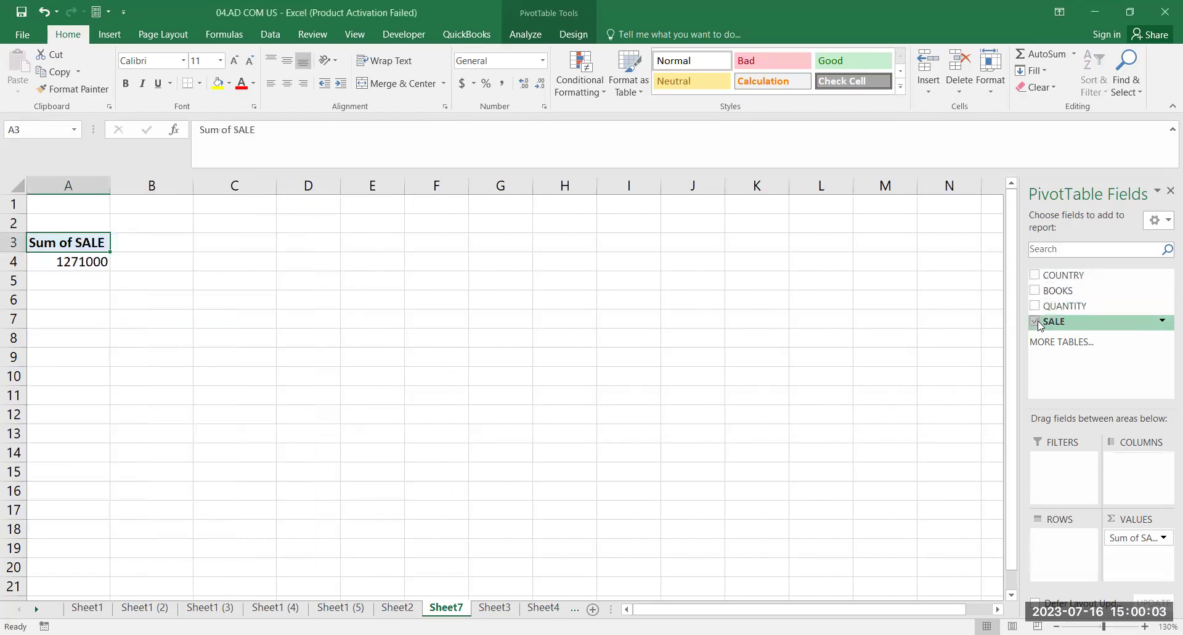
{"action": "left_click", "coordinate": [1035, 321]}
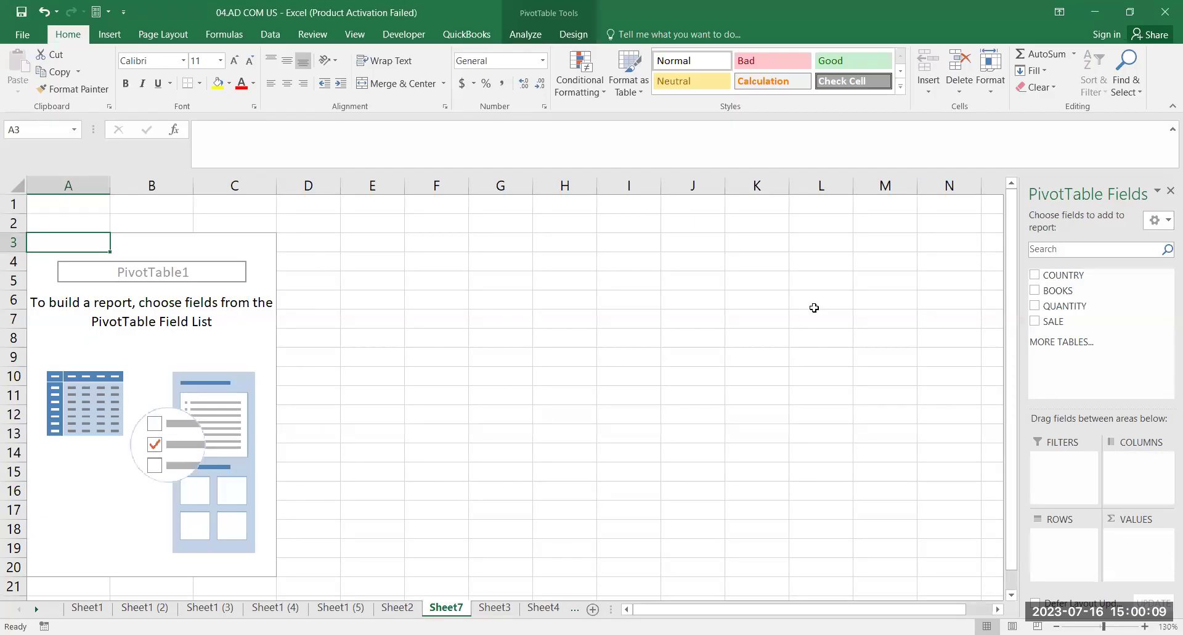
Build the PivotTable report with BOOKS as rows and the sums of SALE and QUANTITY as values
{"action": "left_click", "coordinate": [1034, 292]}
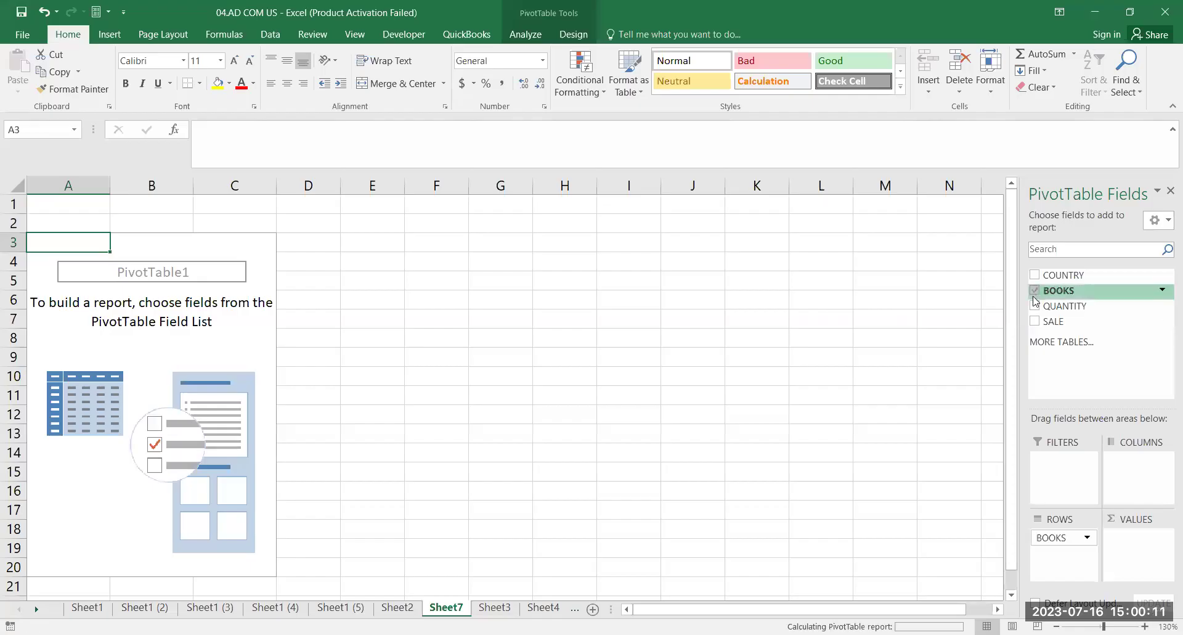
{"action": "left_click", "coordinate": [1035, 322]}
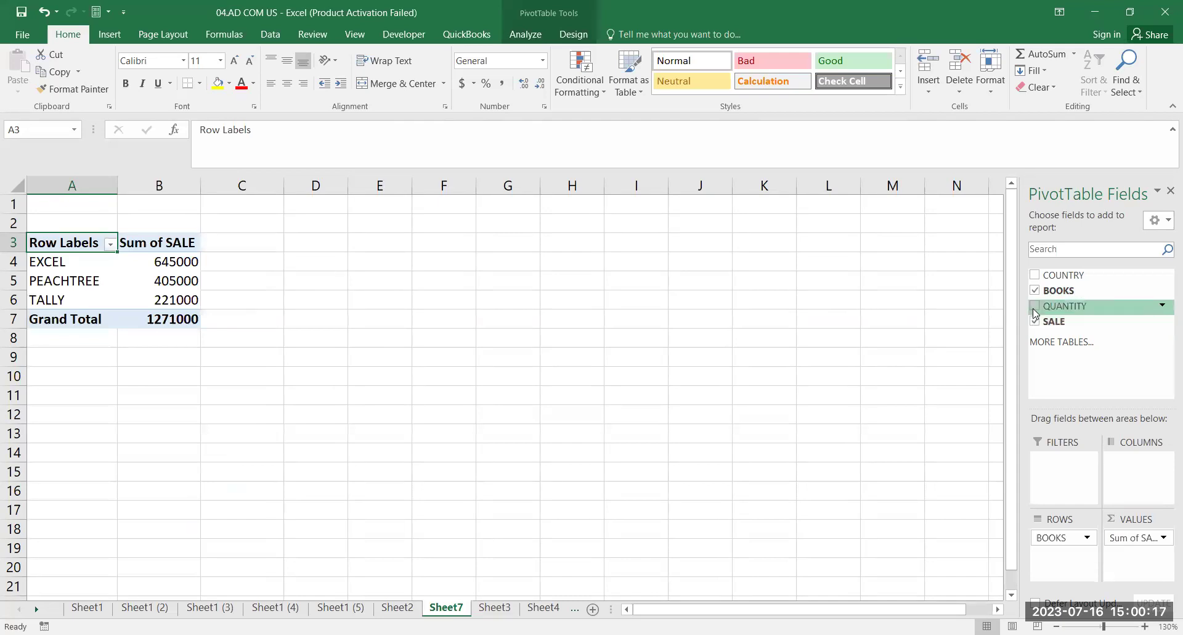
{"action": "left_click", "coordinate": [1035, 306]}
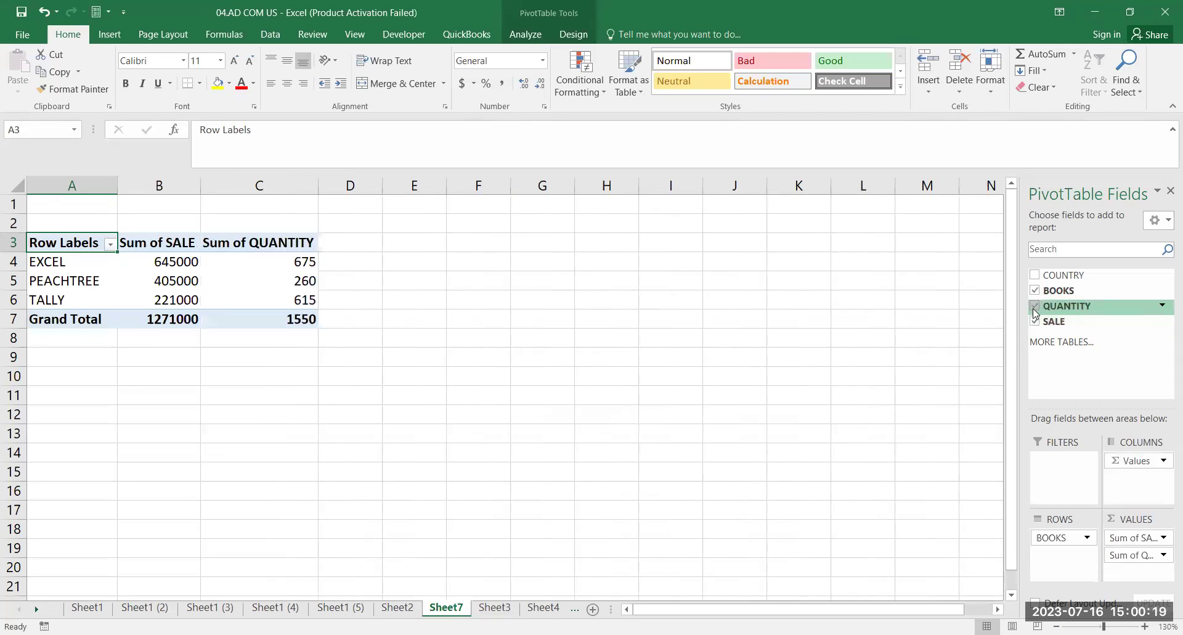
Clear QUANTITY, SALE and BOOKS from the PivotTable so the report is empty
{"action": "left_click", "coordinate": [1035, 306]}
{"action": "left_click", "coordinate": [1035, 321]}
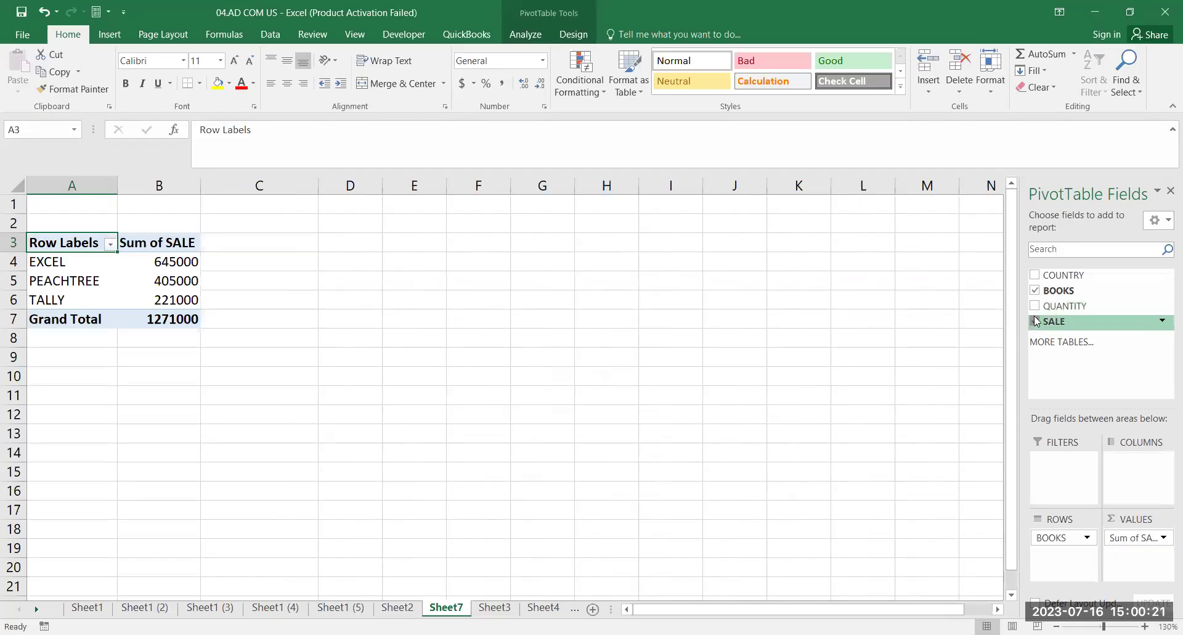
{"action": "left_click", "coordinate": [1035, 291]}
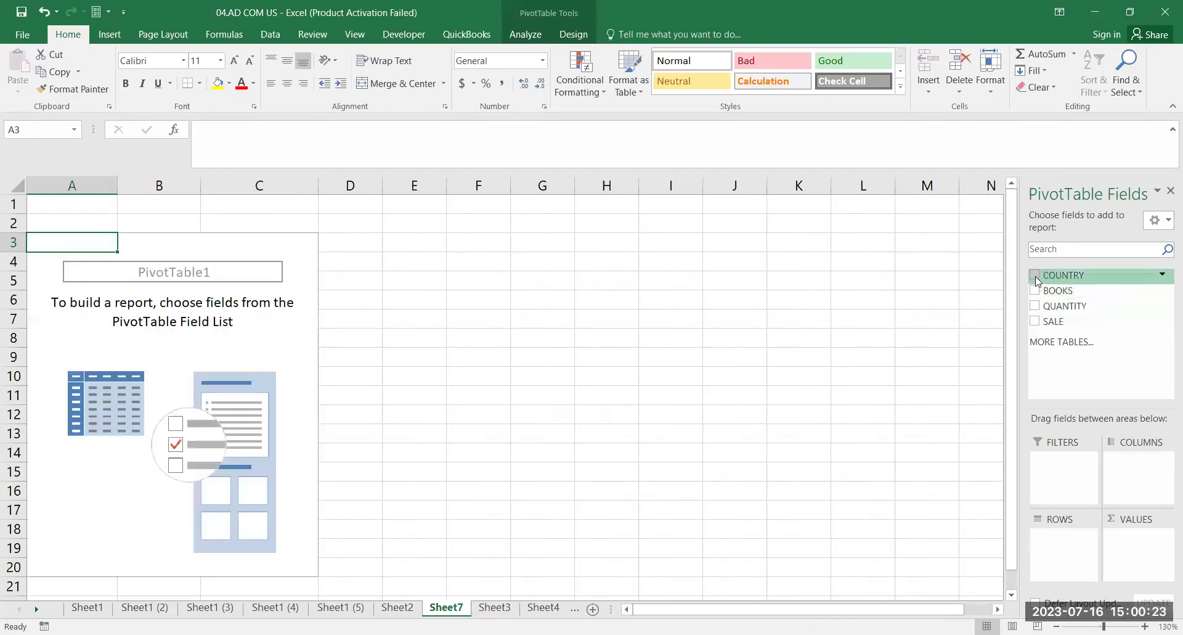
Build the PivotTable report with COUNTRY as rows and the sums of SALE and QUANTITY as values
{"action": "left_click", "coordinate": [1034, 275]}
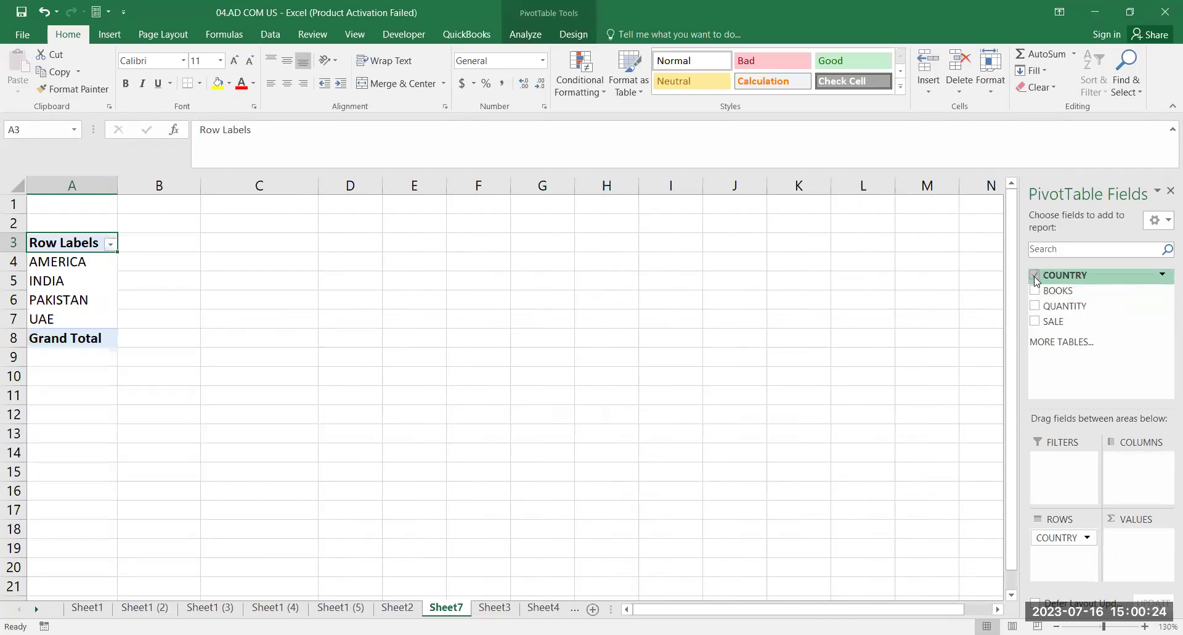
{"action": "left_click", "coordinate": [1036, 322]}
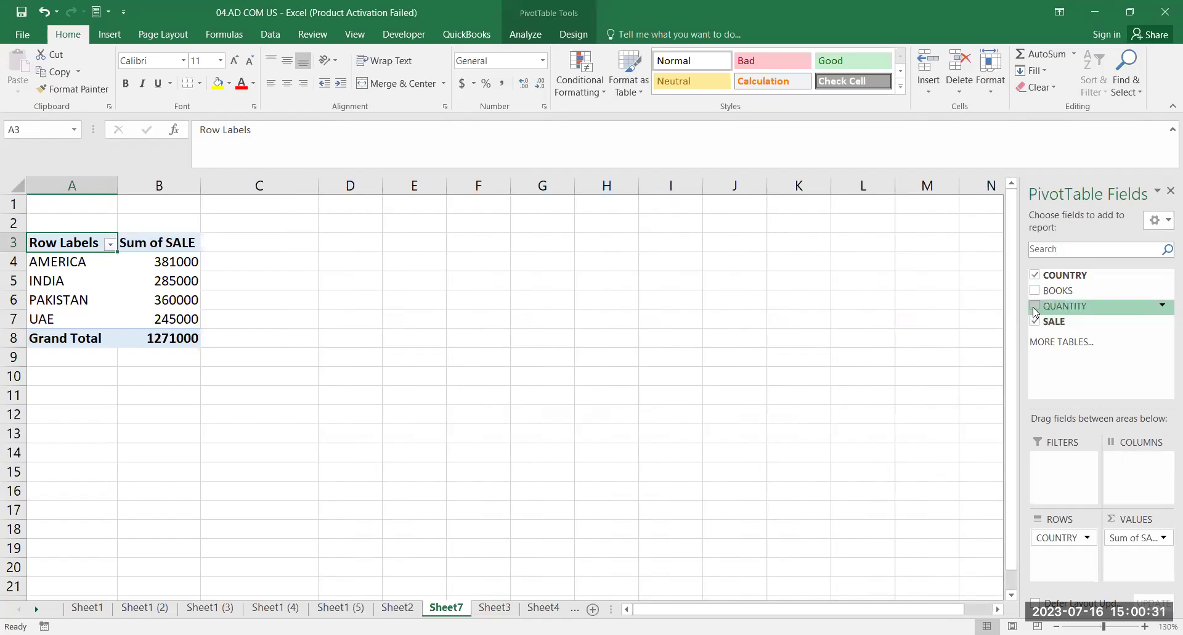
{"action": "left_click", "coordinate": [1035, 306]}
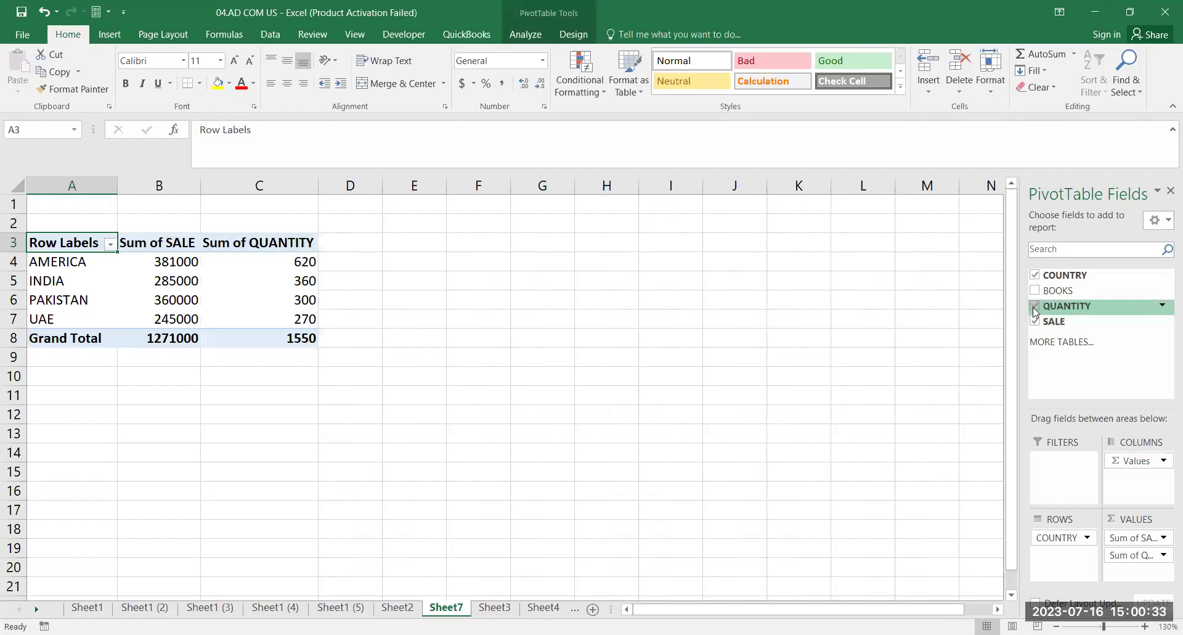
Remove QUANTITY, SALE and COUNTRY from the PivotTable so the report is empty
{"action": "left_click", "coordinate": [1033, 307]}
{"action": "left_click", "coordinate": [1038, 320]}
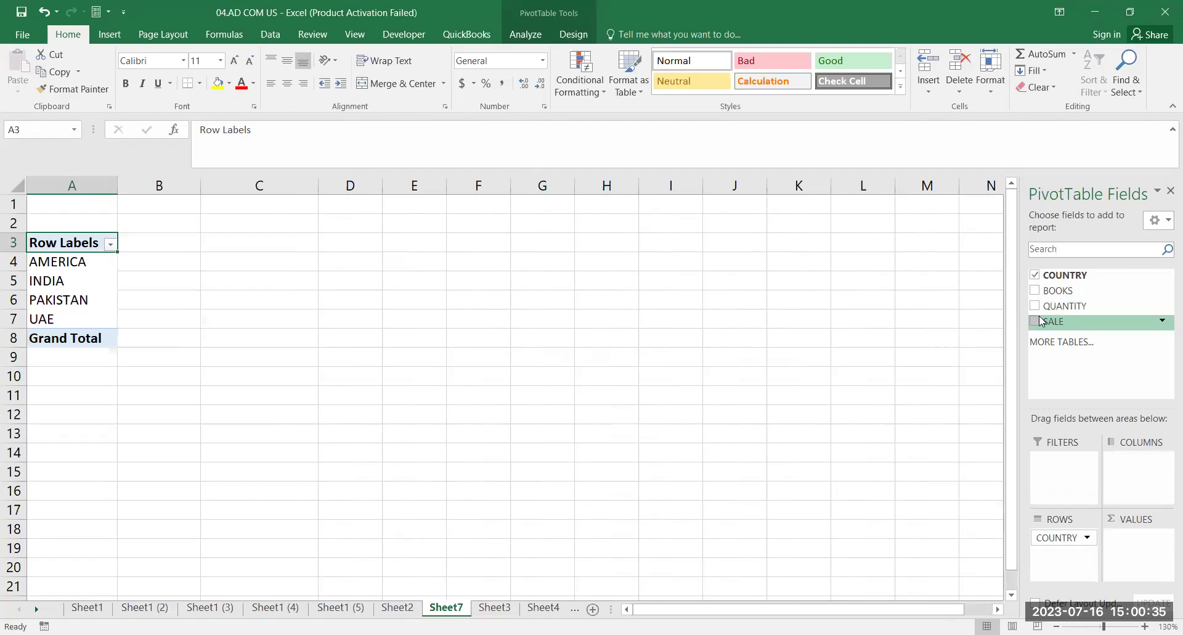
{"action": "left_click", "coordinate": [1036, 275]}
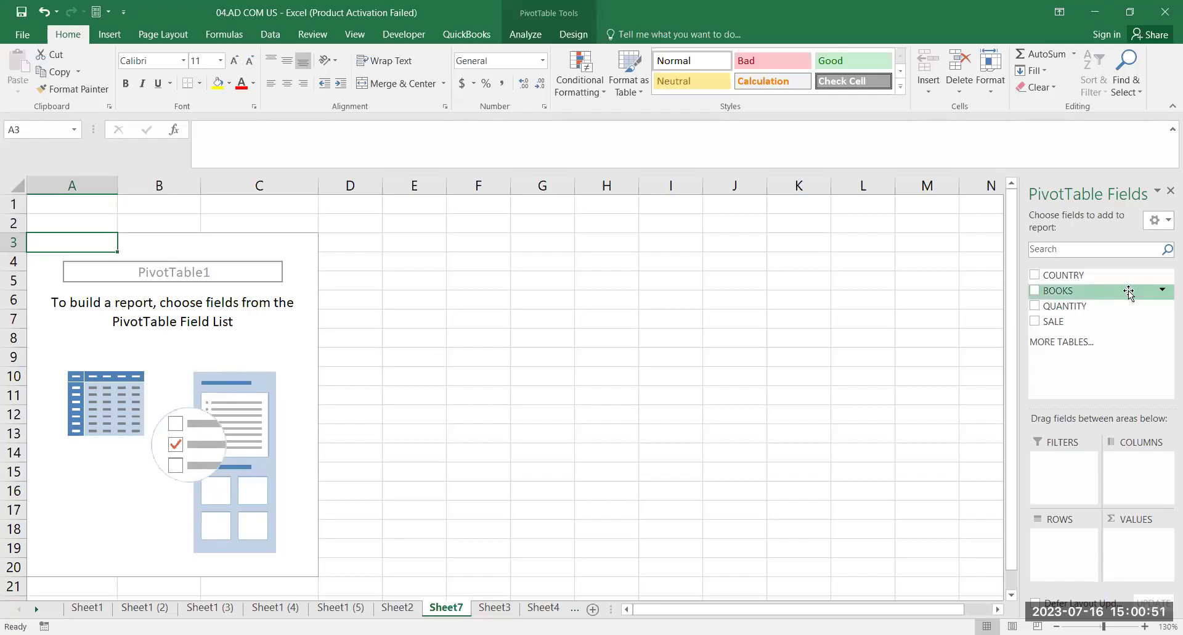
Build the PivotTable report with BOOKS and nested COUNTRY rows, adding the sums of QUANTITY and SALE as values
{"action": "left_click", "coordinate": [1036, 291]}
{"action": "left_click", "coordinate": [1035, 275]}
{"action": "left_click", "coordinate": [1034, 305]}
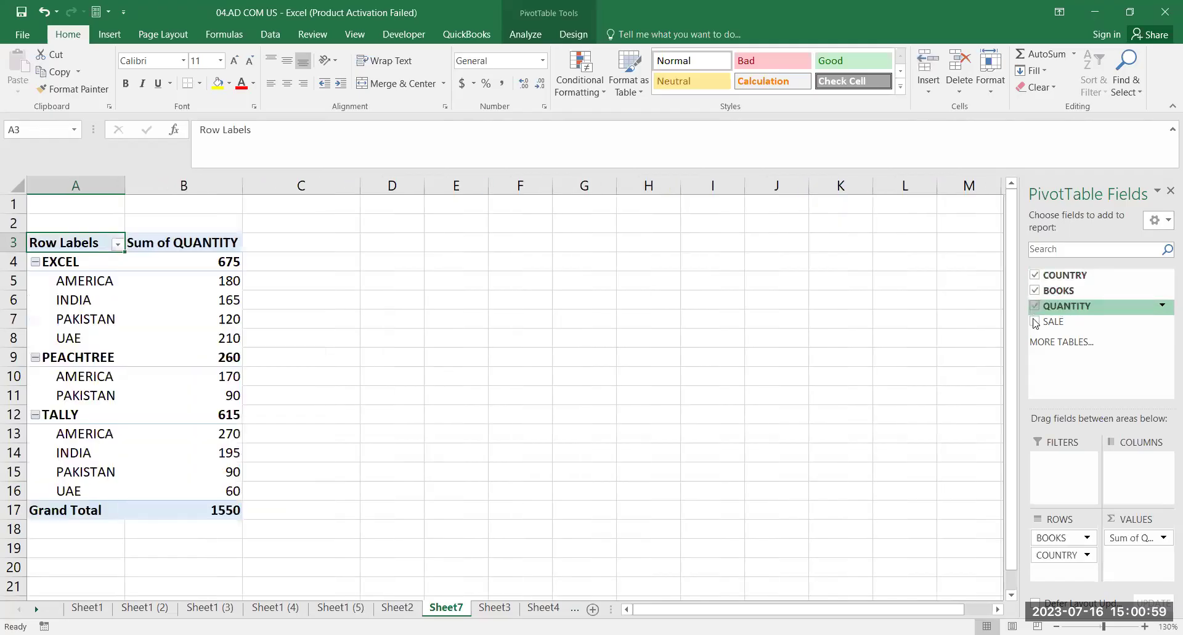
{"action": "left_click", "coordinate": [1035, 321]}
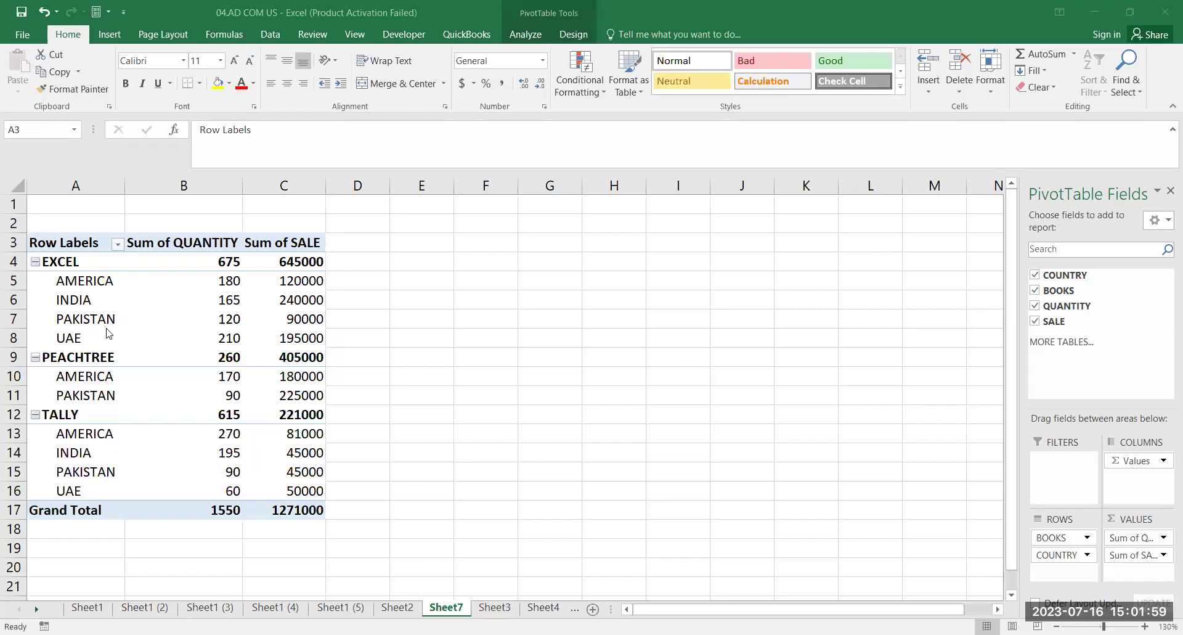
Filter the PivotTable's BOOKS row labels to include only TALLY
{"action": "left_click", "coordinate": [117, 245]}
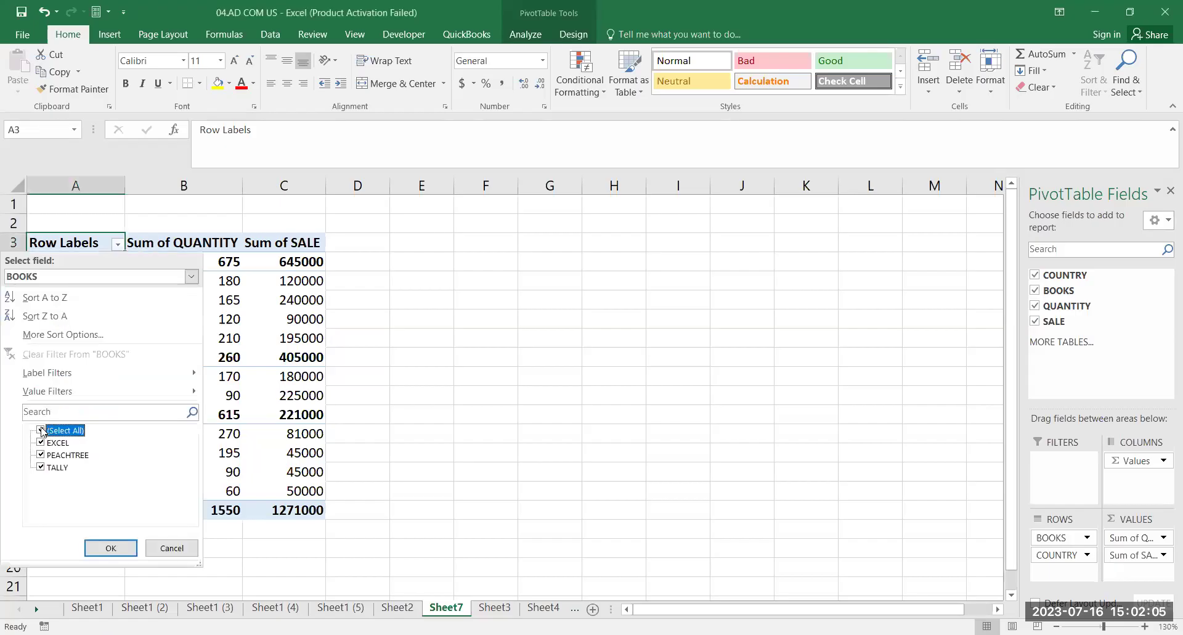
{"action": "left_click", "coordinate": [40, 430]}
{"action": "left_click", "coordinate": [41, 466]}
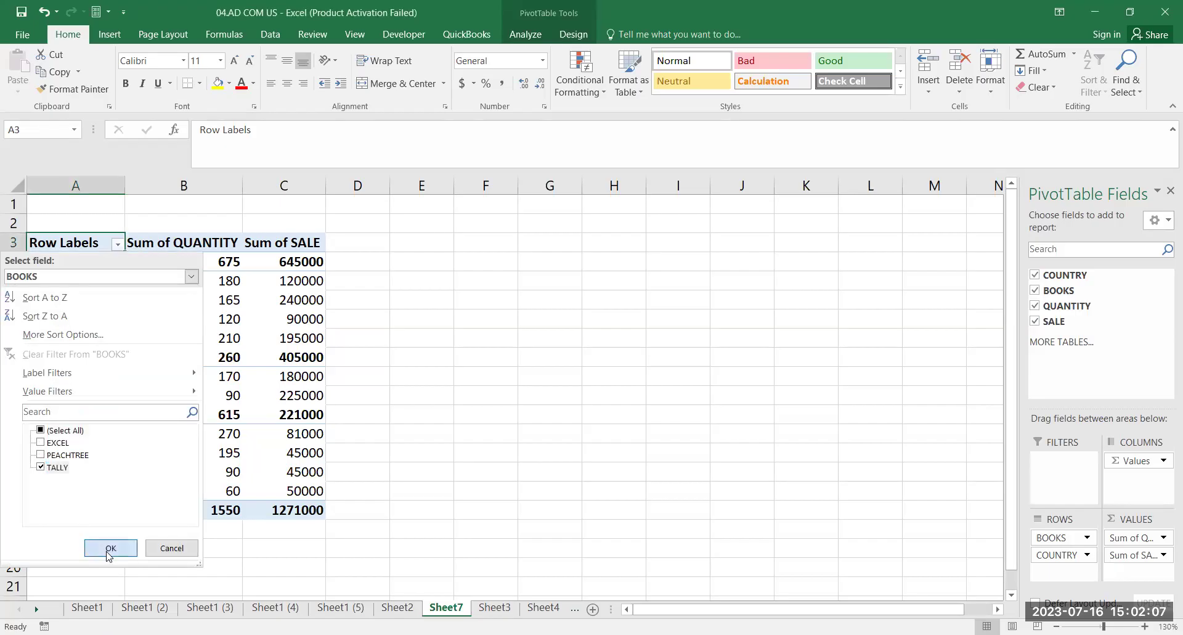
{"action": "left_click", "coordinate": [109, 549]}
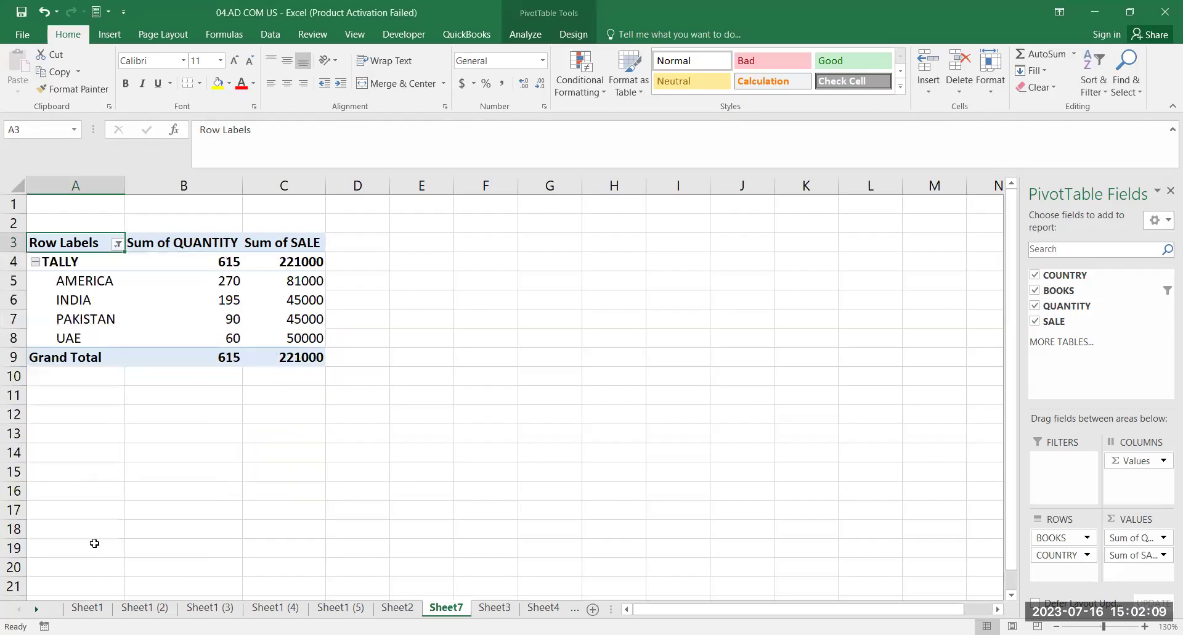
Restore all BOOKS items in the PivotTable's row label filter
{"action": "left_click", "coordinate": [119, 244]}
{"action": "left_click", "coordinate": [40, 430]}
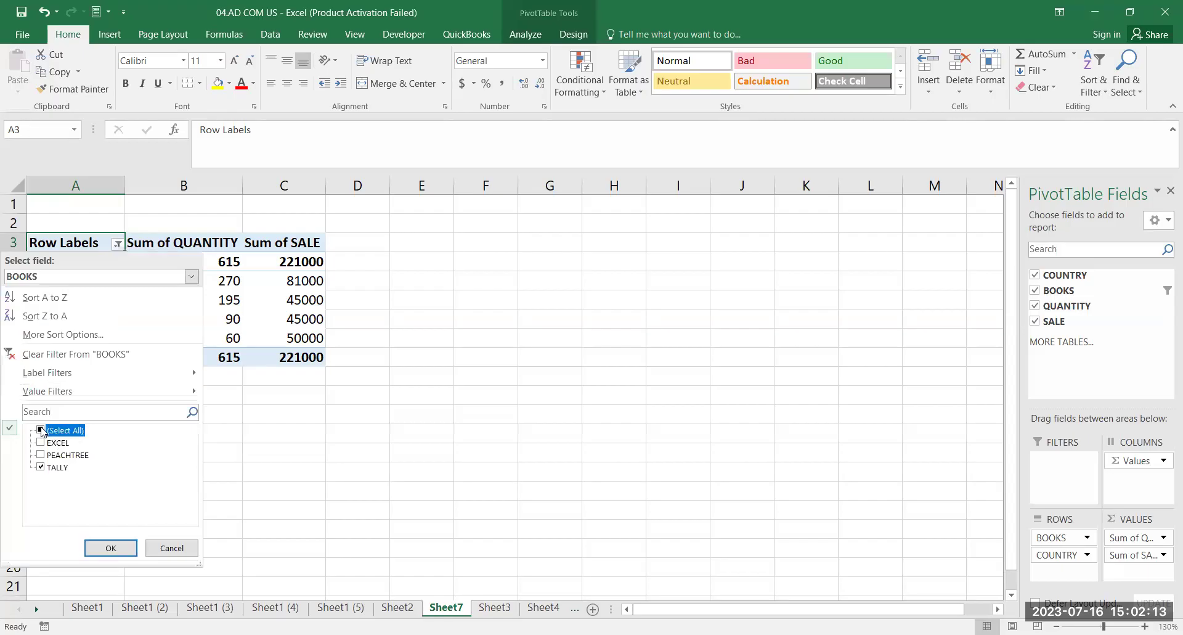
{"action": "left_click", "coordinate": [109, 547]}
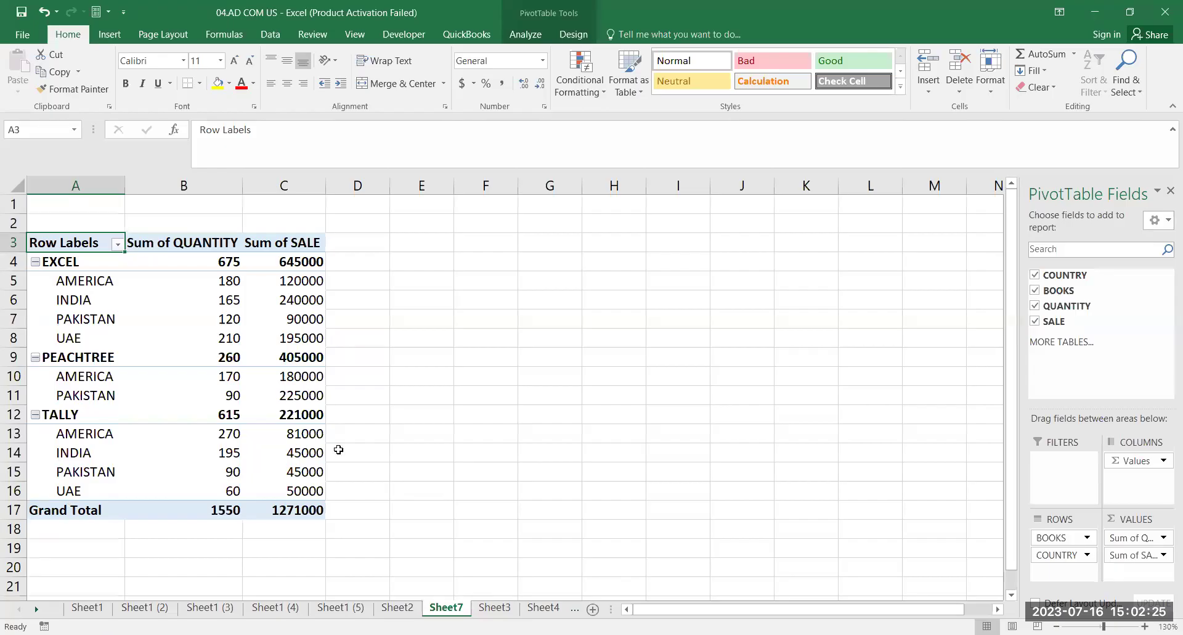
Delete the Sheet7 worksheet that holds the PivotTable
{"action": "key", "text": "alt+Tab"}
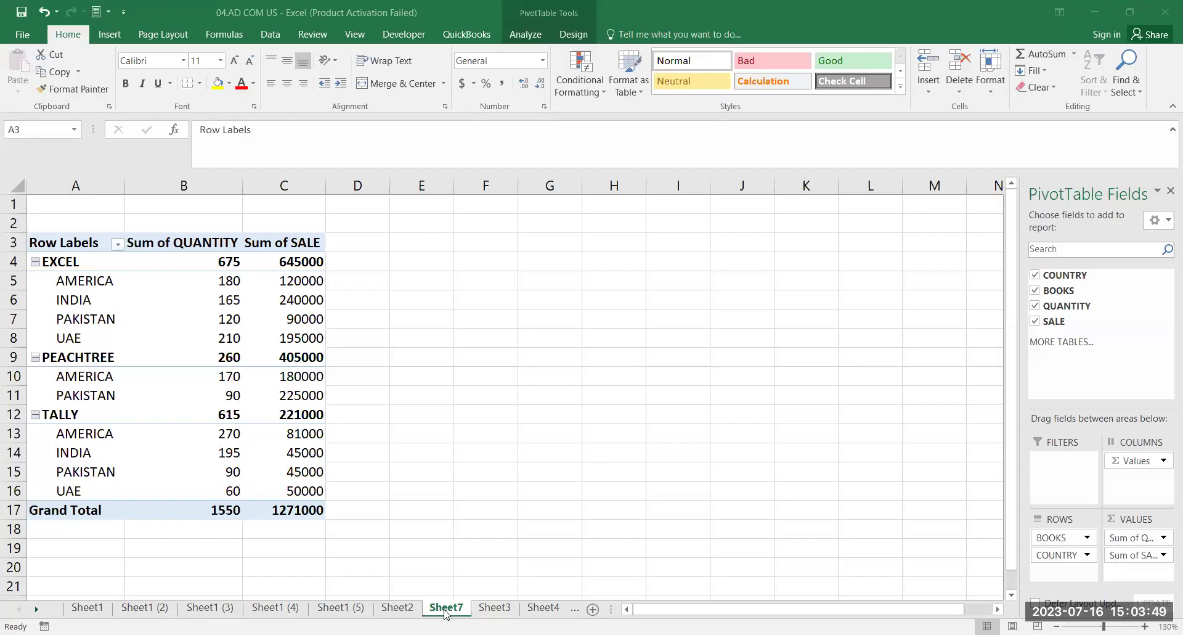
{"action": "left_click", "coordinate": [437, 568]}
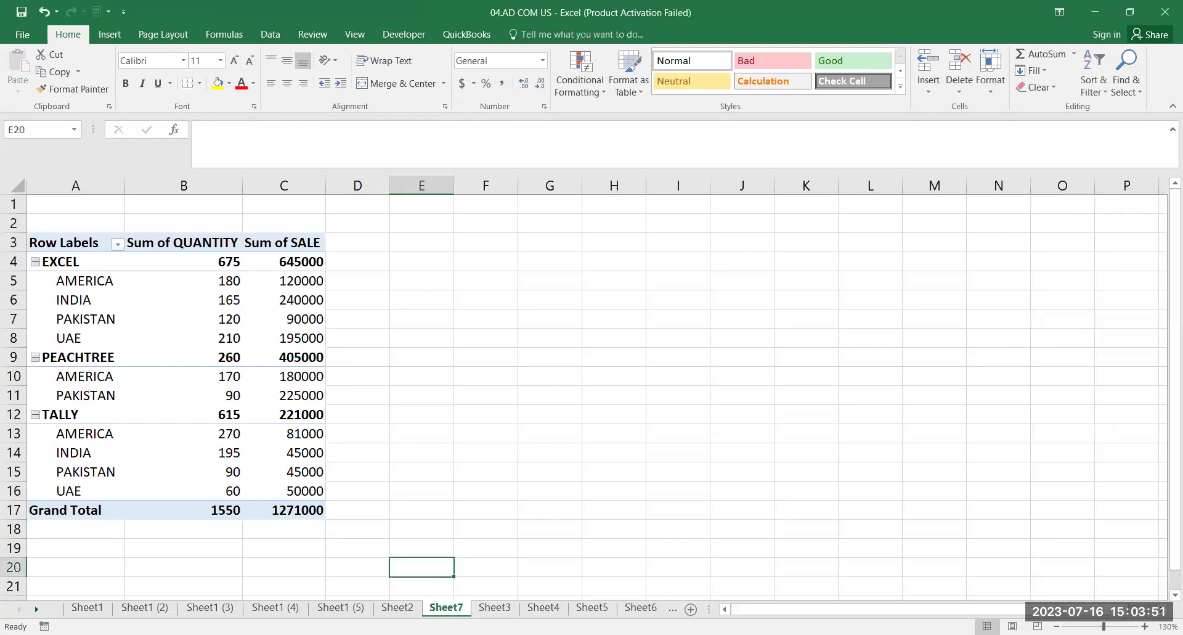
{"action": "right_click", "coordinate": [448, 609]}
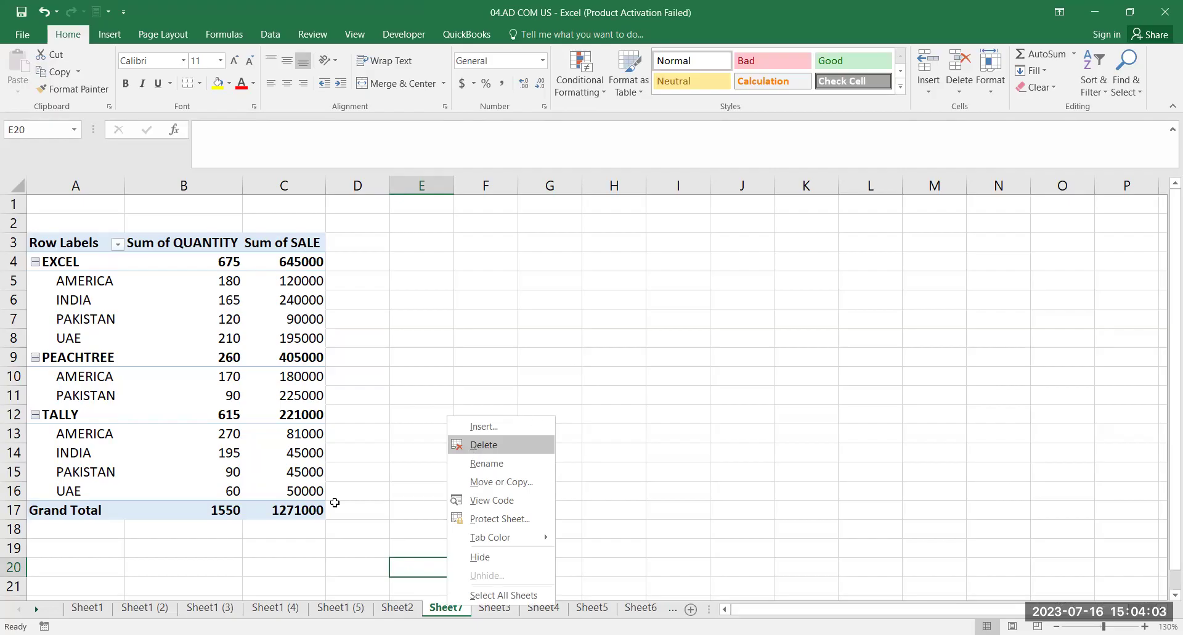
{"action": "key", "text": "Return"}
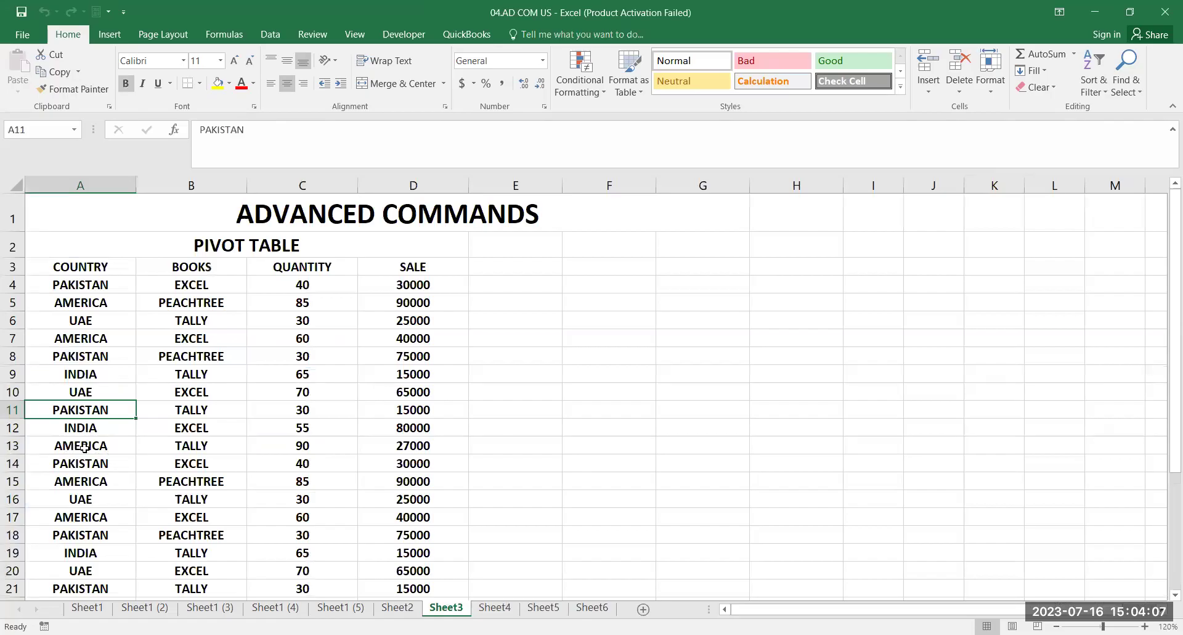
Create a PivotTable on a new worksheet from the Sheet3 source range A3:D31
{"action": "left_click", "coordinate": [106, 270]}
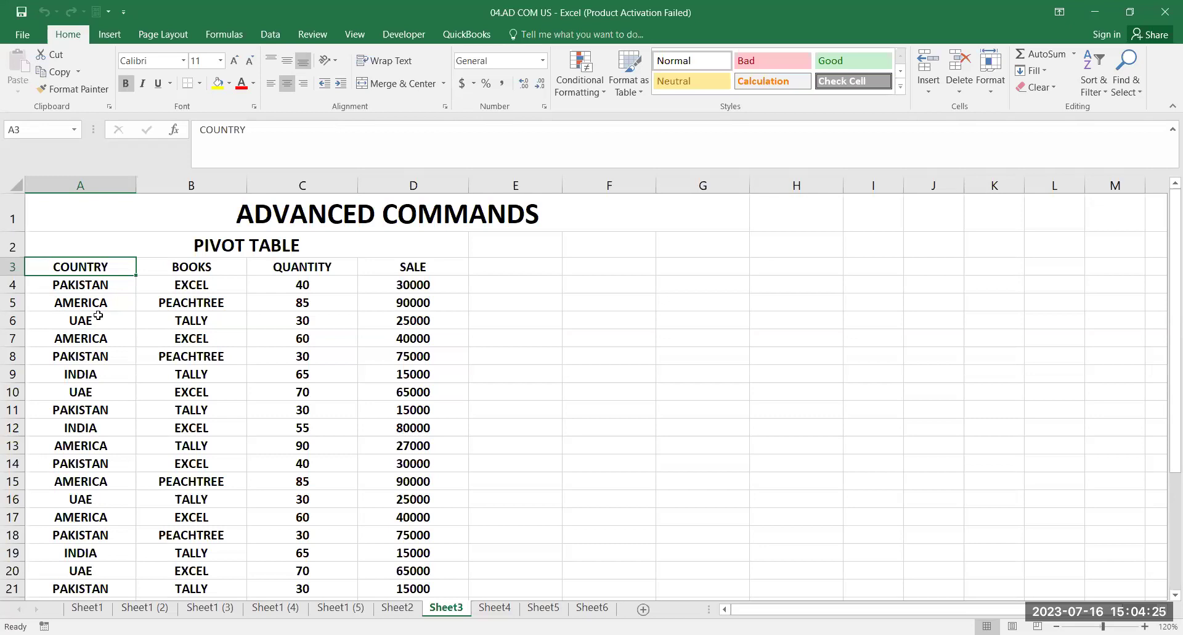
{"action": "left_click_drag", "start_coordinate": [80, 266], "coordinate": [410, 581]}
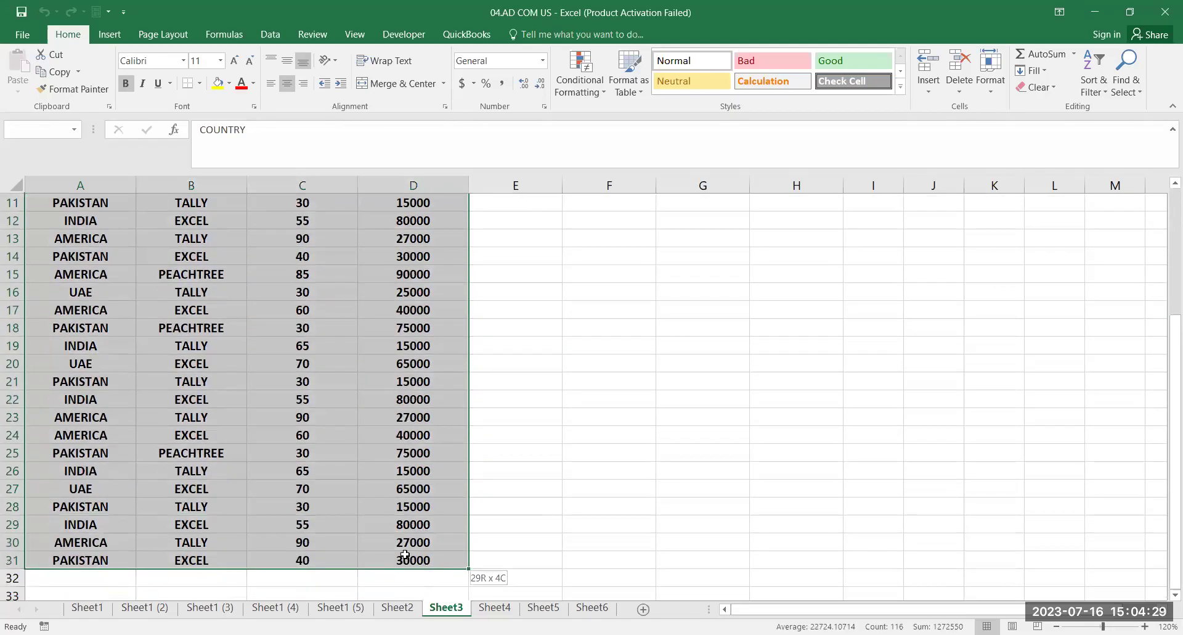
{"action": "scroll", "coordinate": [375, 481], "scroll_direction": "up", "scroll_amount": 4}
{"action": "left_click", "coordinate": [120, 33]}
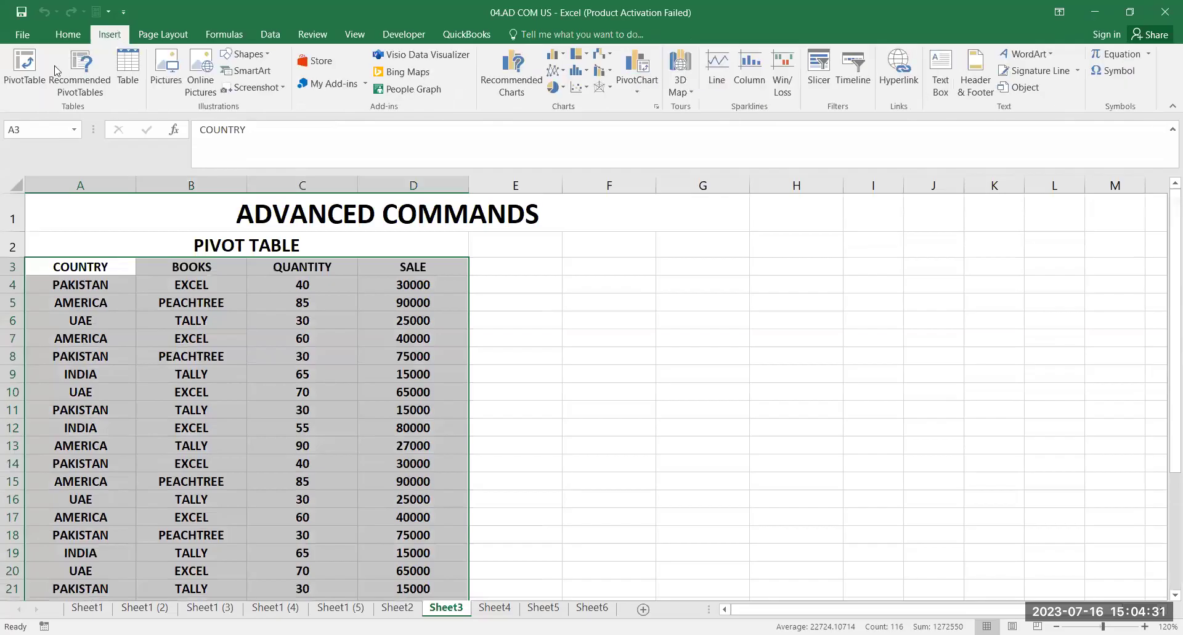
{"action": "left_click", "coordinate": [25, 75]}
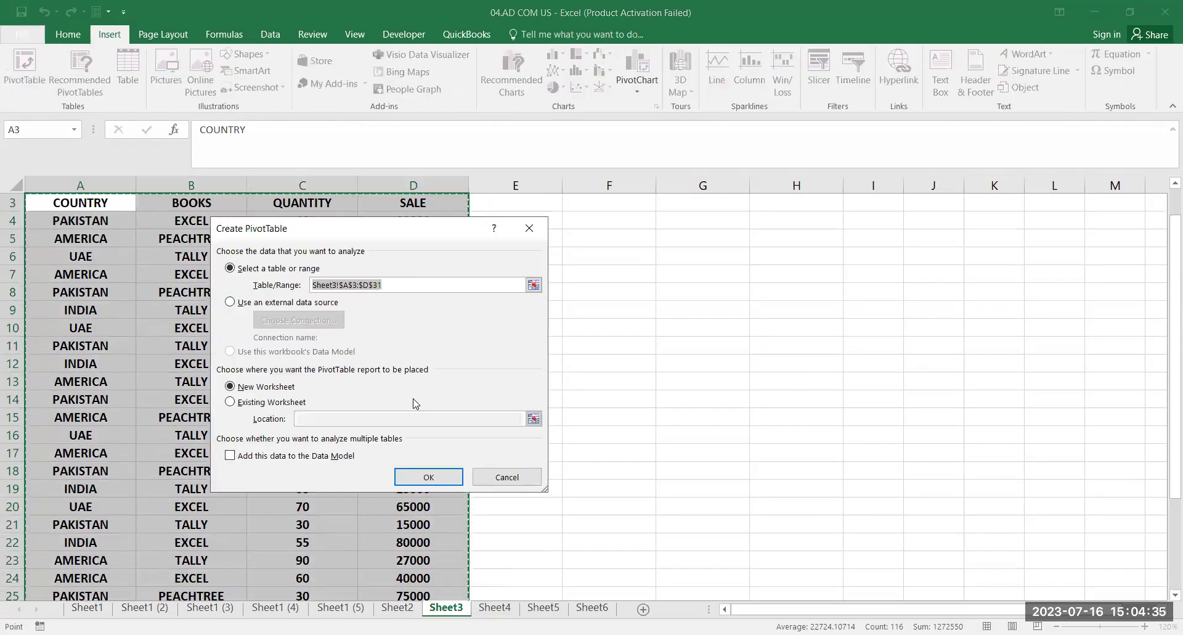
{"action": "left_click", "coordinate": [443, 484]}
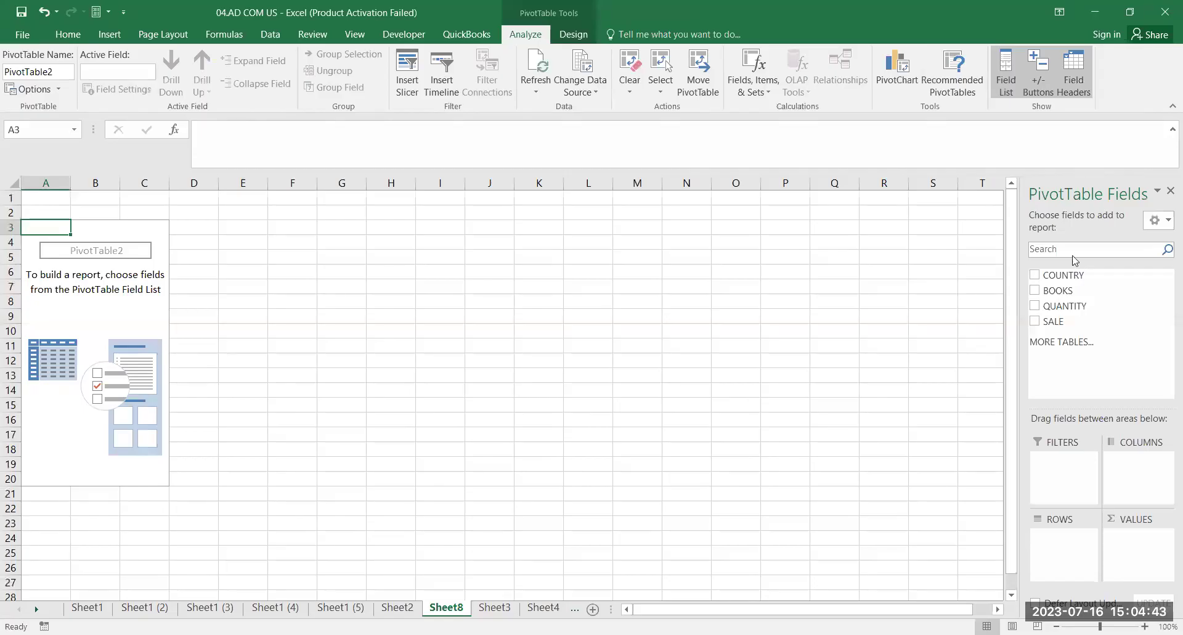
Build the new PivotTable with COUNTRY and nested BOOKS rows and the sums of QUANTITY and SALE as values
{"action": "left_click", "coordinate": [1051, 313]}
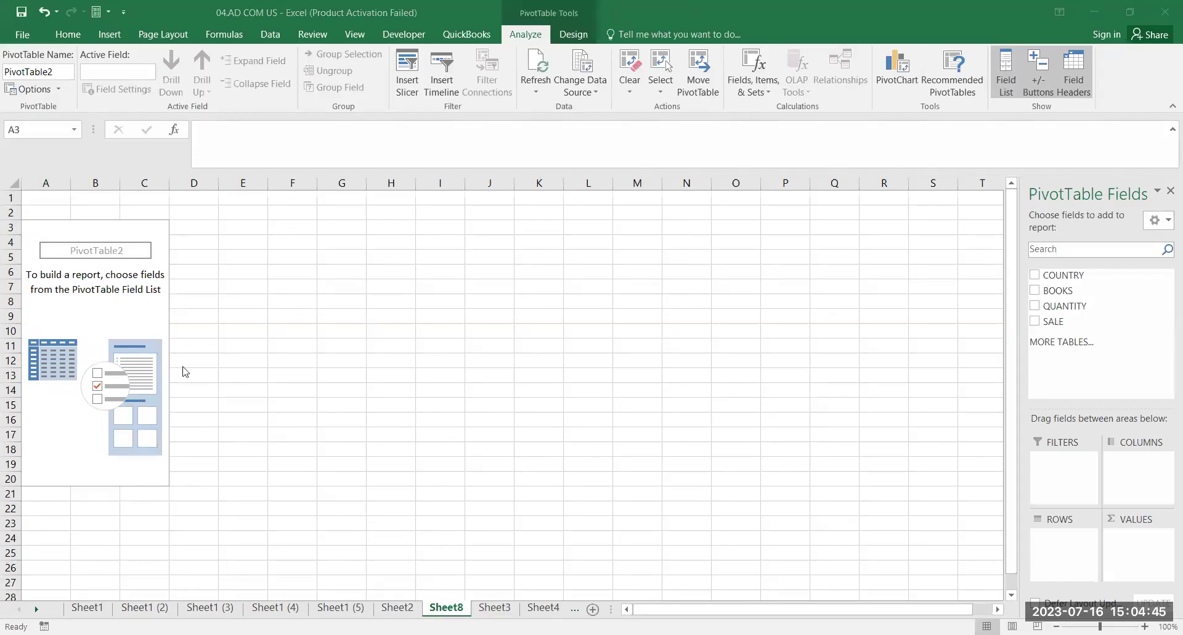
{"action": "left_click", "coordinate": [1036, 275]}
{"action": "left_click", "coordinate": [1035, 290]}
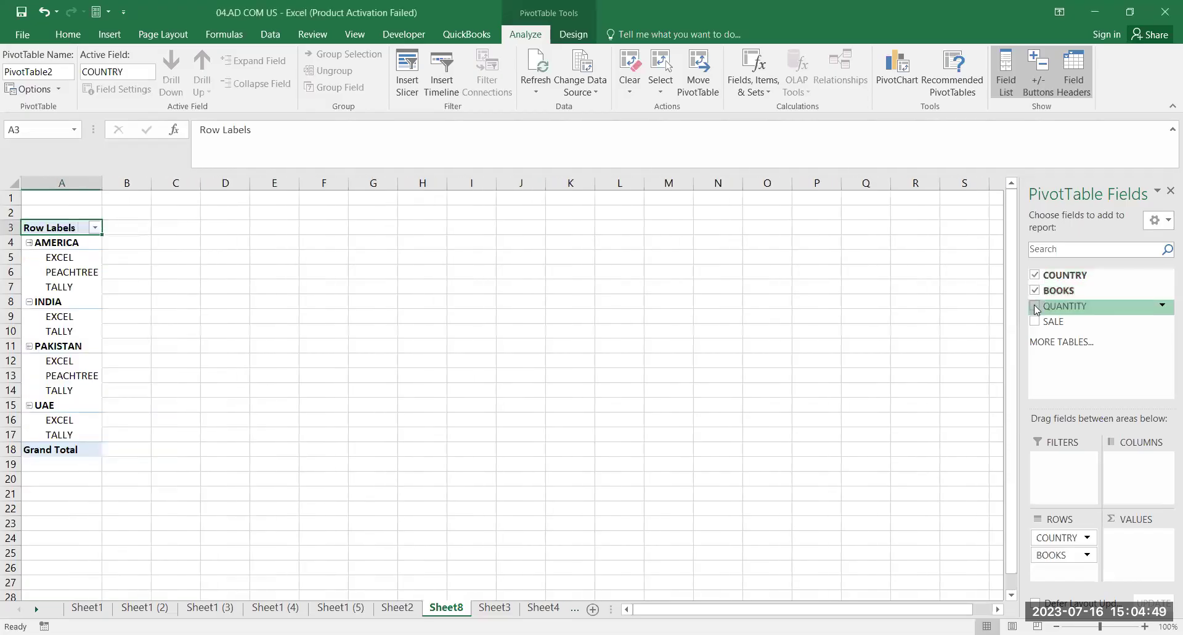
{"action": "left_click", "coordinate": [1035, 306]}
{"action": "left_click", "coordinate": [1036, 321]}
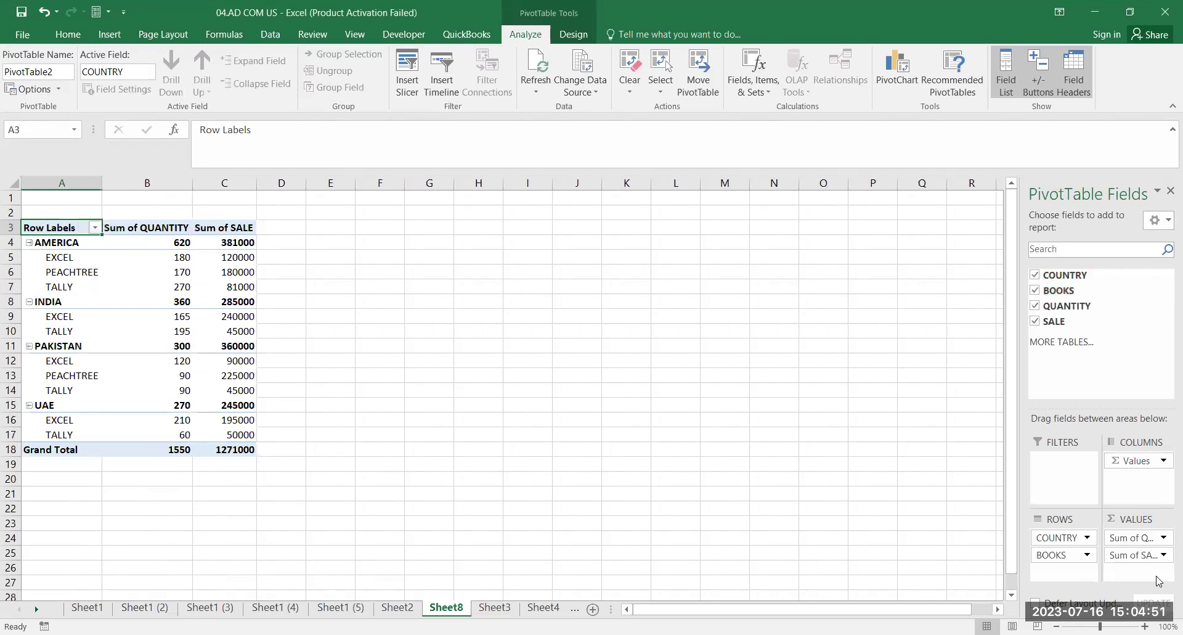
{"action": "scroll", "coordinate": [502, 388], "scroll_direction": "up", "scroll_amount": 2}
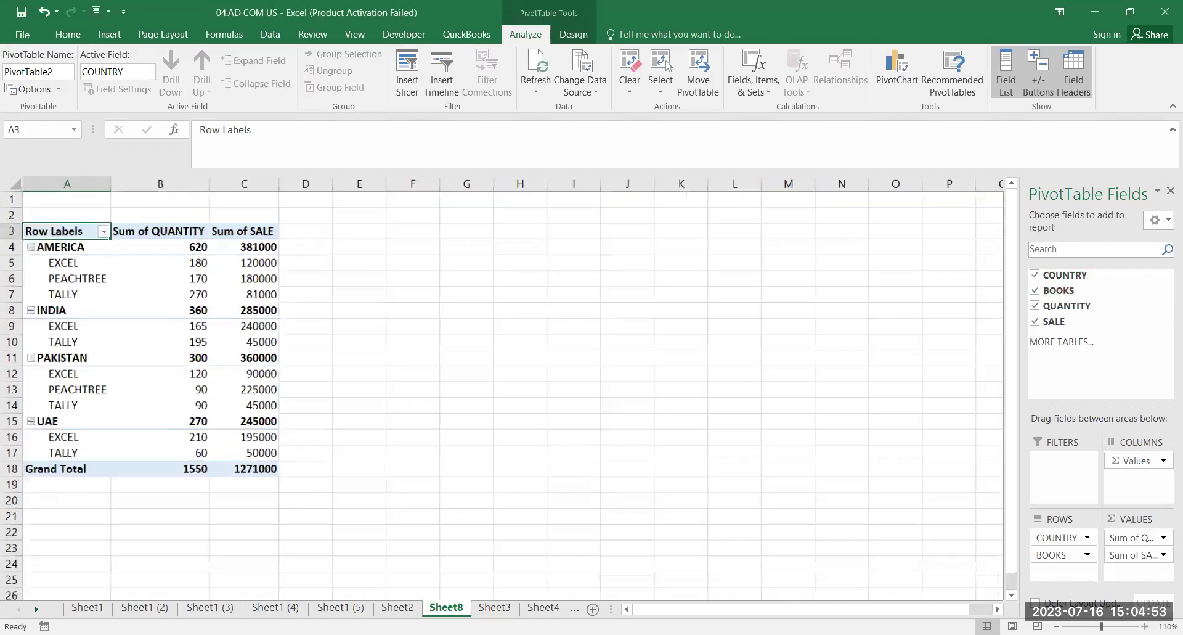
Return to Sheet3 and review the source table from its header row
{"action": "key", "text": "ctrl+Page_Down"}
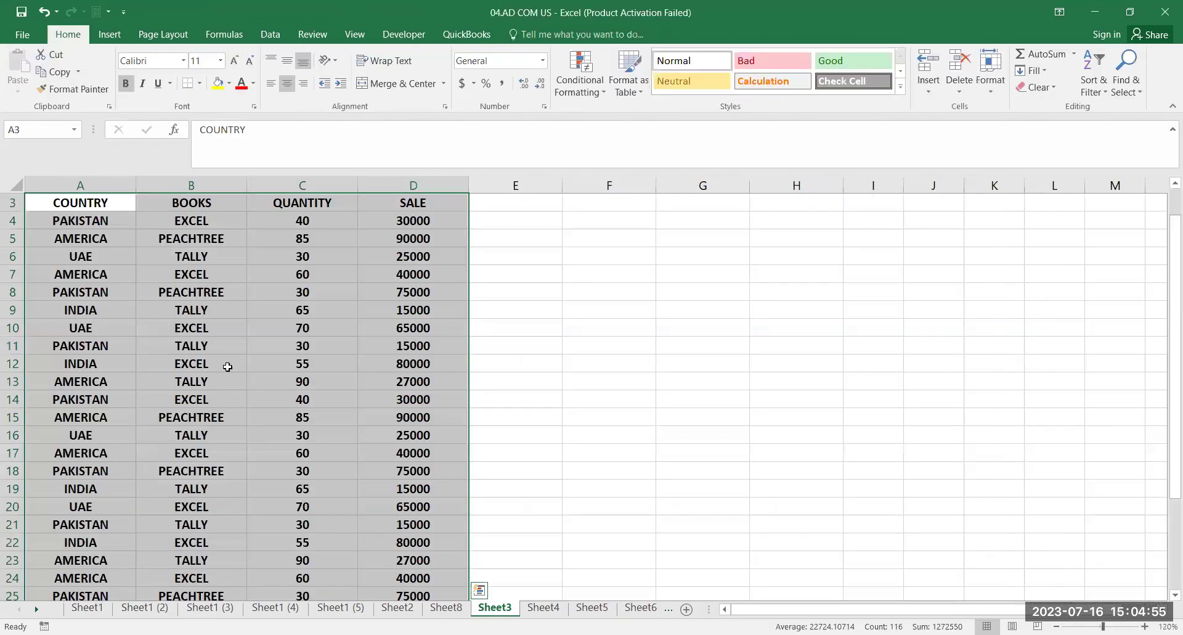
{"action": "left_click", "coordinate": [237, 367]}
{"action": "scroll", "coordinate": [263, 351], "scroll_direction": "up", "scroll_amount": 2}
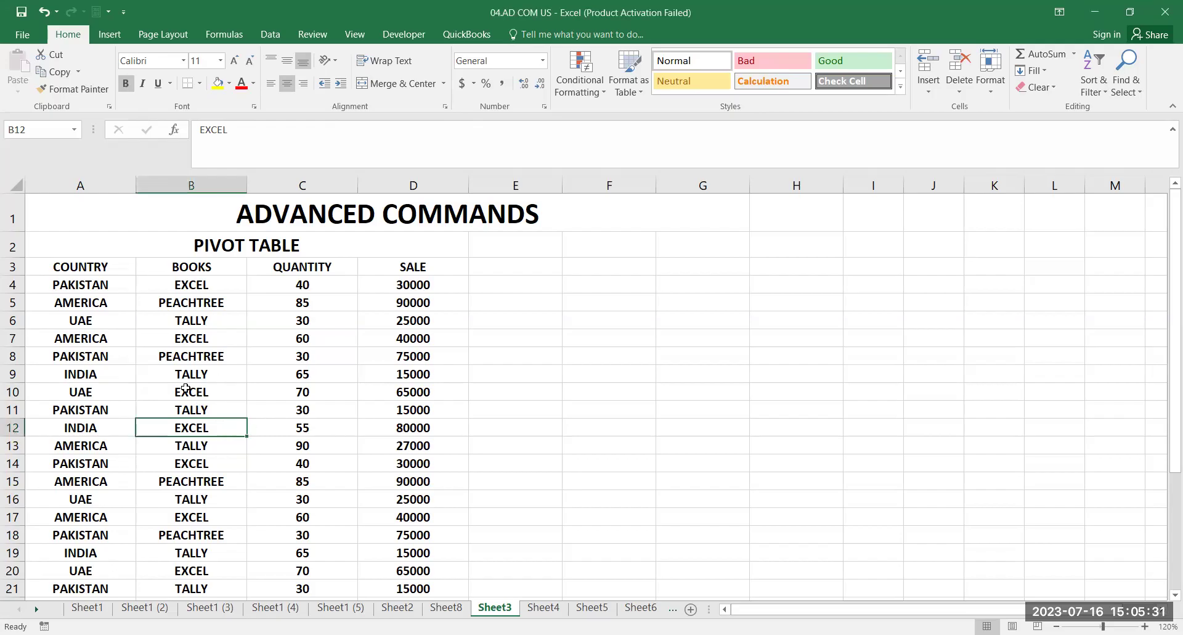
On Sheet8, remove BOOKS, COUNTRY, QUANTITY and SALE from the PivotTable report
{"action": "left_click", "coordinate": [463, 608]}
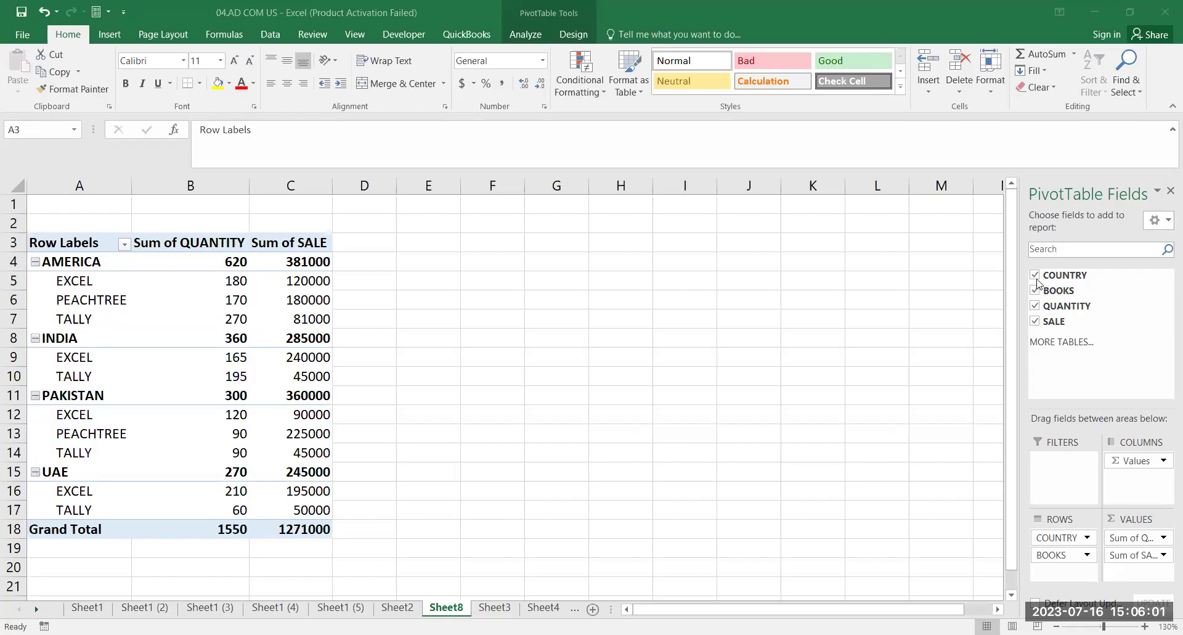
{"action": "left_click", "coordinate": [1035, 290]}
{"action": "left_click", "coordinate": [1035, 275]}
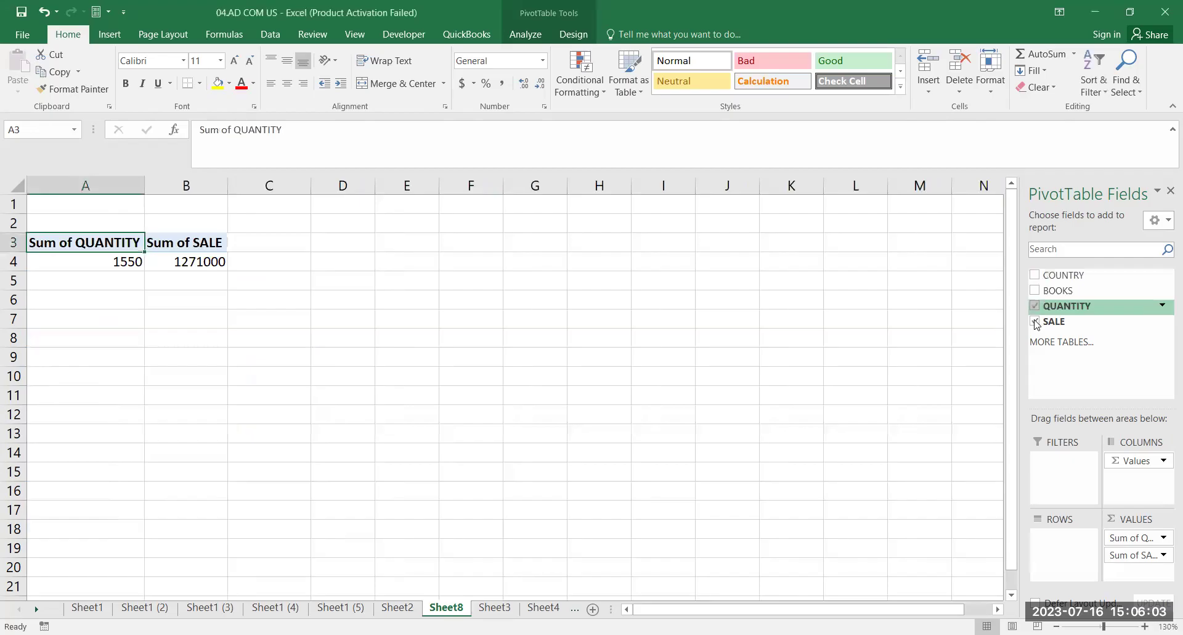
{"action": "left_click", "coordinate": [1035, 306]}
{"action": "left_click", "coordinate": [1035, 321]}
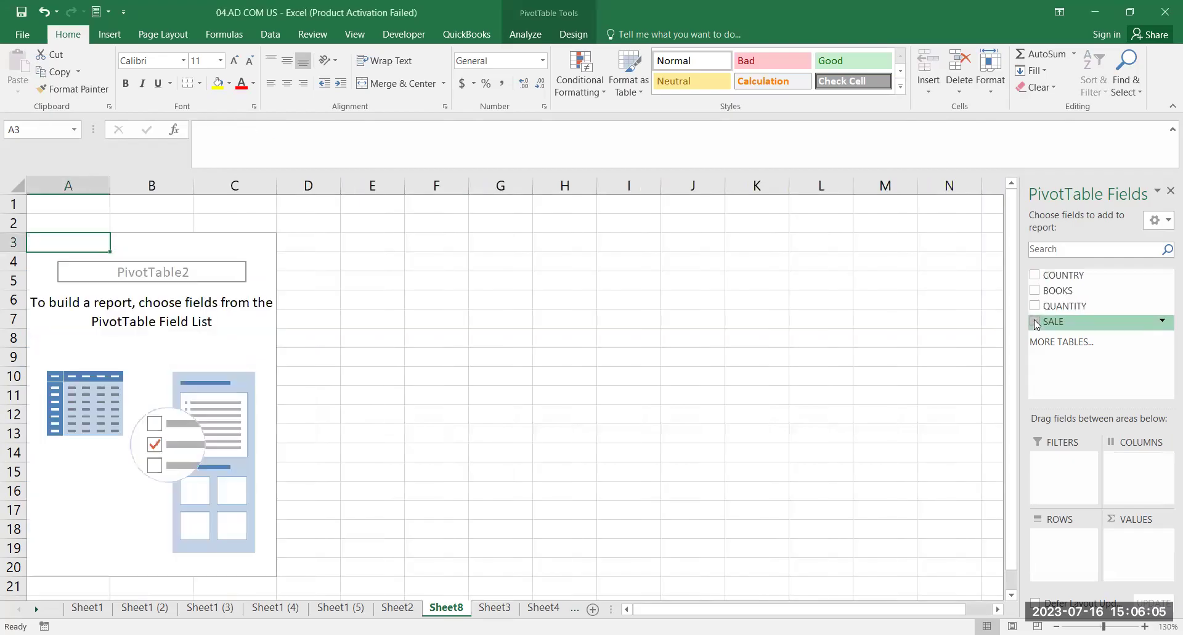
Build the Sheet8 PivotTable with COUNTRY as rows and the sums of SALE and QUANTITY as values
{"action": "left_click", "coordinate": [1035, 275]}
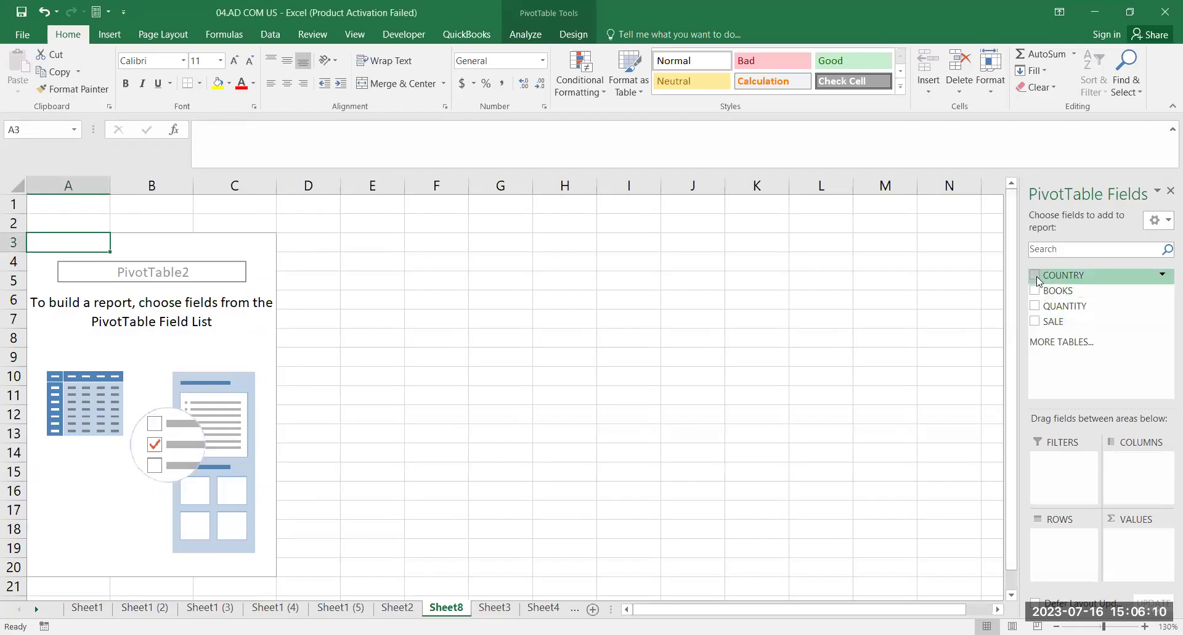
{"action": "left_click", "coordinate": [1035, 322]}
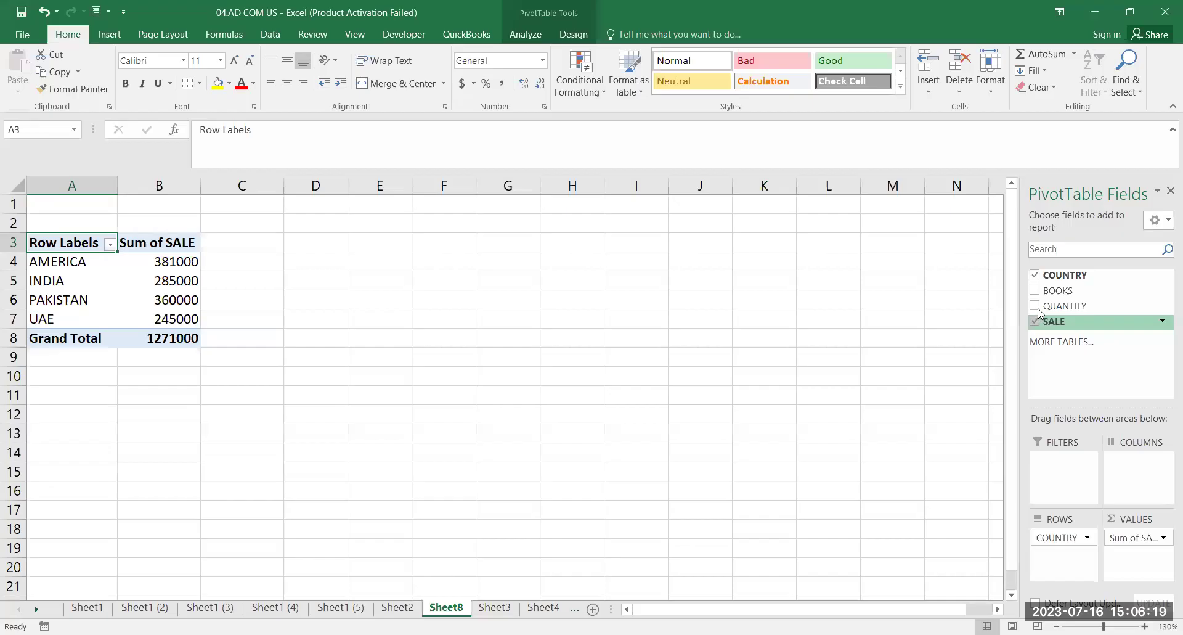
{"action": "left_click", "coordinate": [1035, 306]}
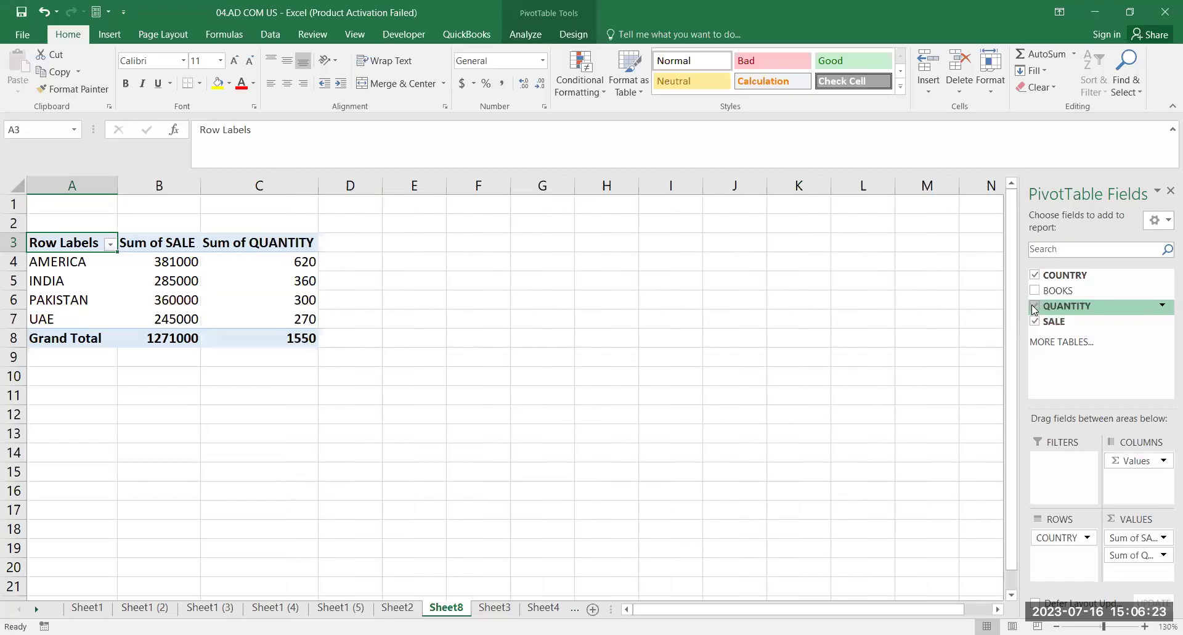
Clear QUANTITY, SALE and COUNTRY from the Sheet8 PivotTable so the report is empty
{"action": "left_click", "coordinate": [1034, 305]}
{"action": "left_click", "coordinate": [1034, 321]}
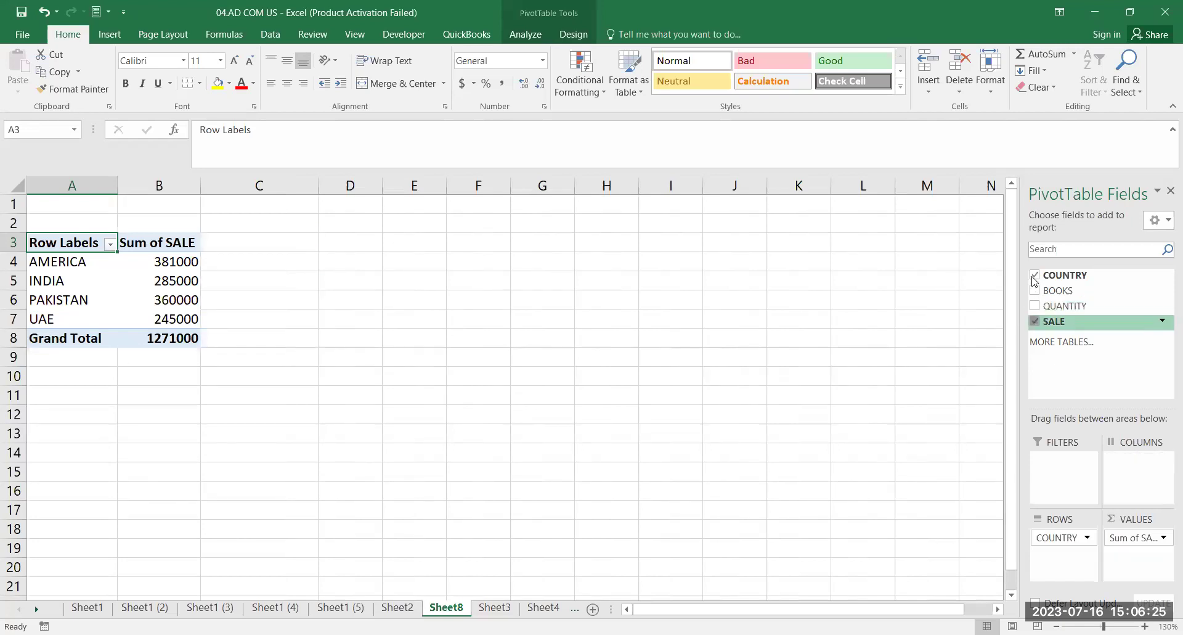
{"action": "left_click", "coordinate": [1035, 276]}
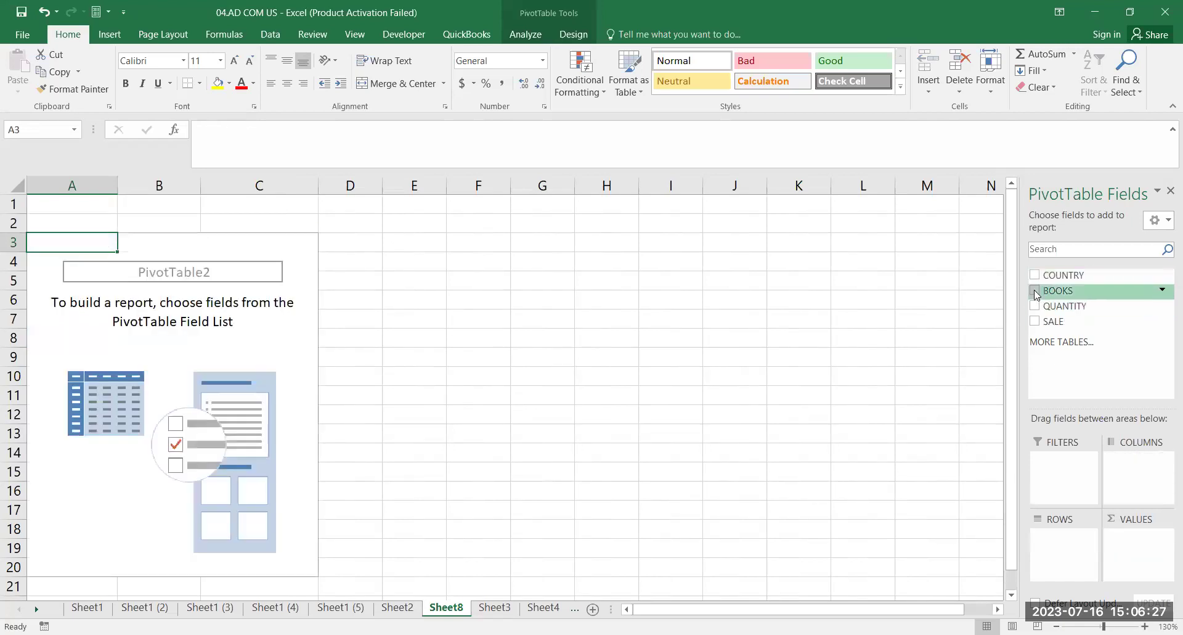
Build the Sheet8 PivotTable with BOOKS as rows and the sums of SALE and QUANTITY as values
{"action": "left_click", "coordinate": [1034, 290]}
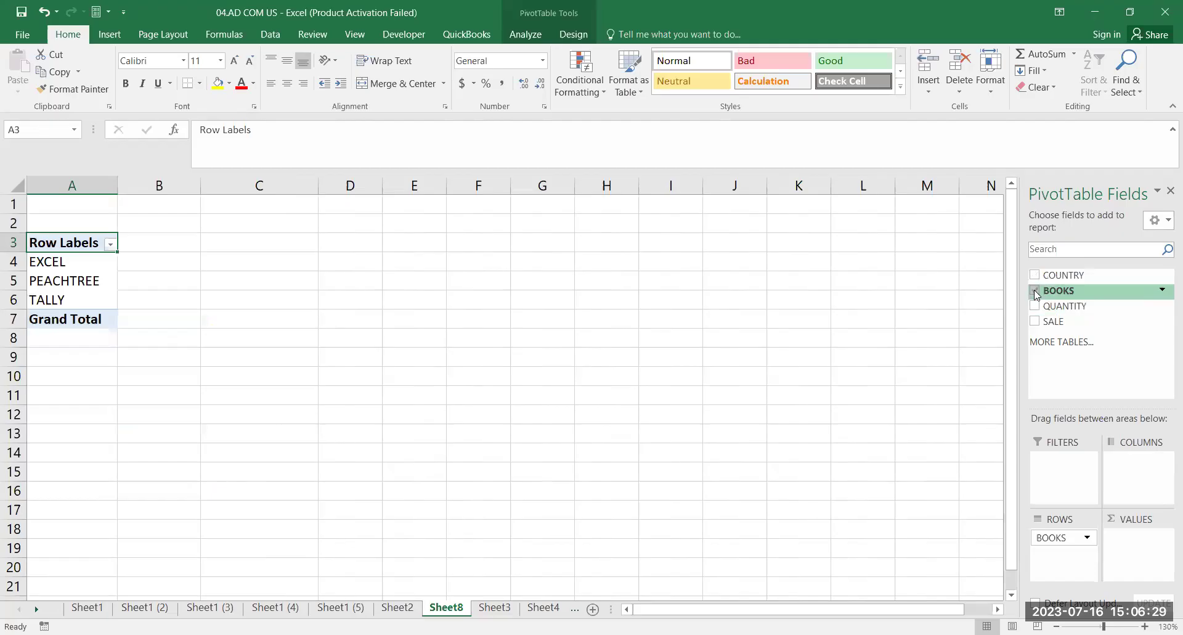
{"action": "left_click", "coordinate": [1036, 321]}
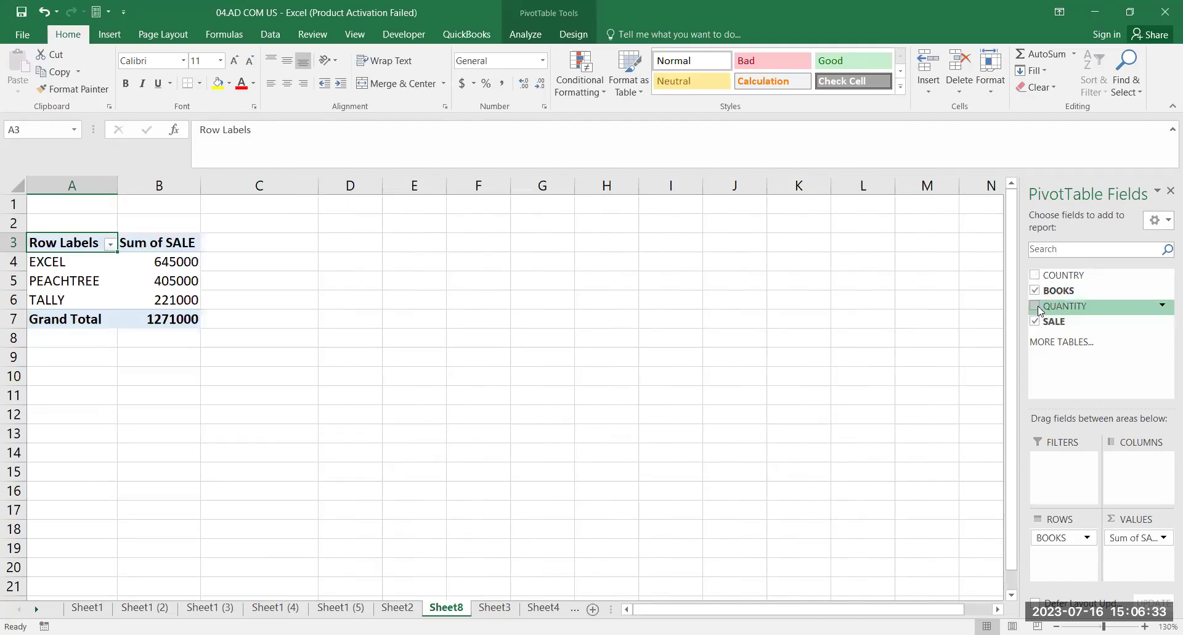
{"action": "left_click", "coordinate": [1035, 306]}
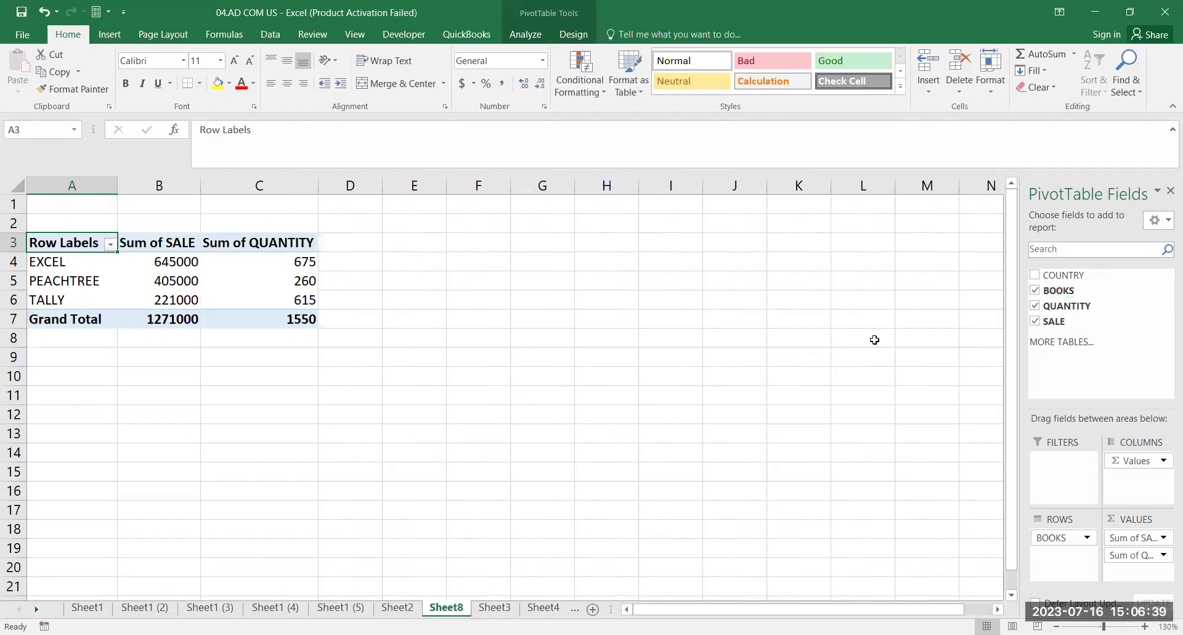
{"action": "left_click", "coordinate": [1070, 374]}
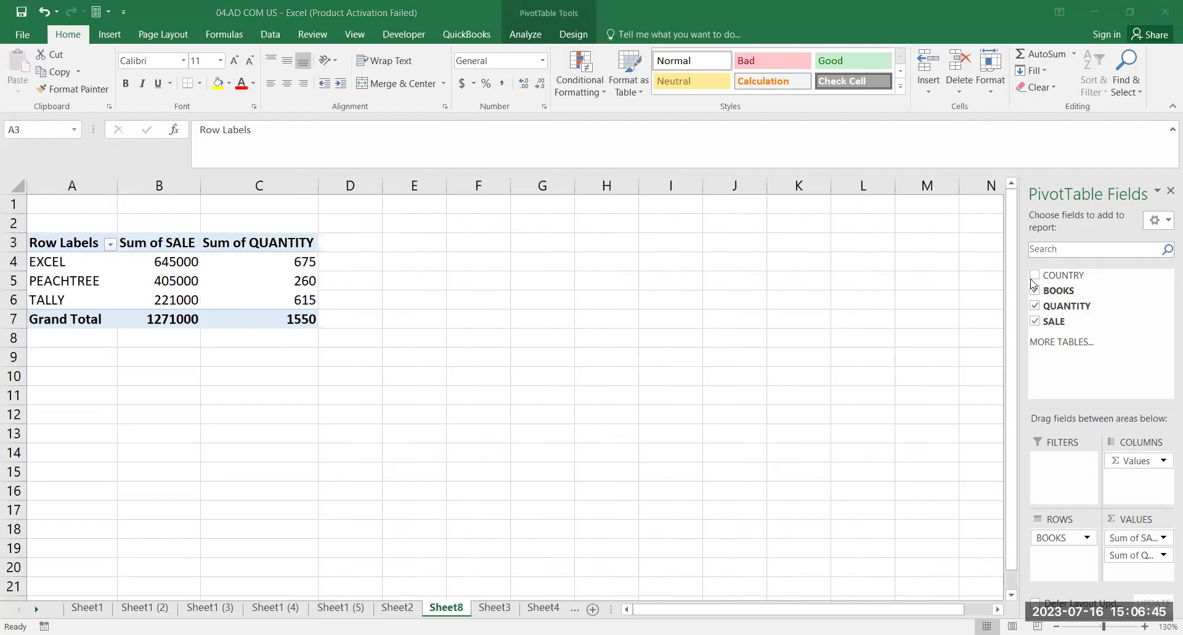
Rebuild the report with COUNTRY nested under BOOKS in the rows and the sums of QUANTITY and SALE re-added as values
{"action": "left_click", "coordinate": [1034, 305]}
{"action": "left_click", "coordinate": [1034, 321]}
{"action": "left_click", "coordinate": [1035, 290]}
{"action": "left_click", "coordinate": [1035, 290]}
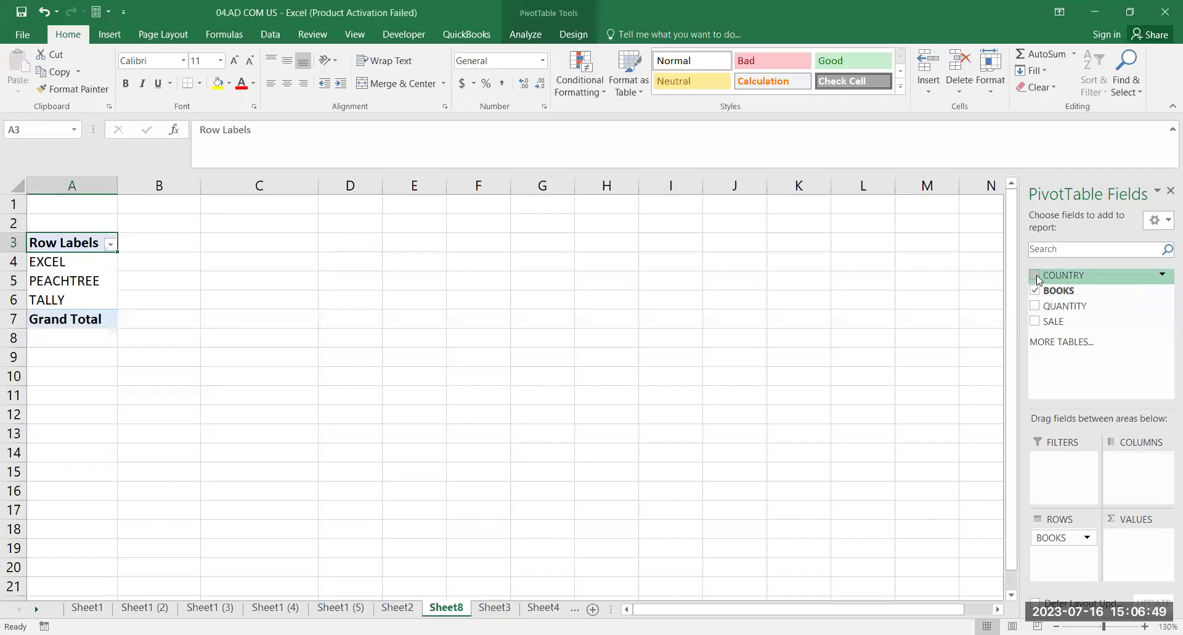
{"action": "left_click", "coordinate": [1035, 275]}
{"action": "left_click", "coordinate": [1036, 307]}
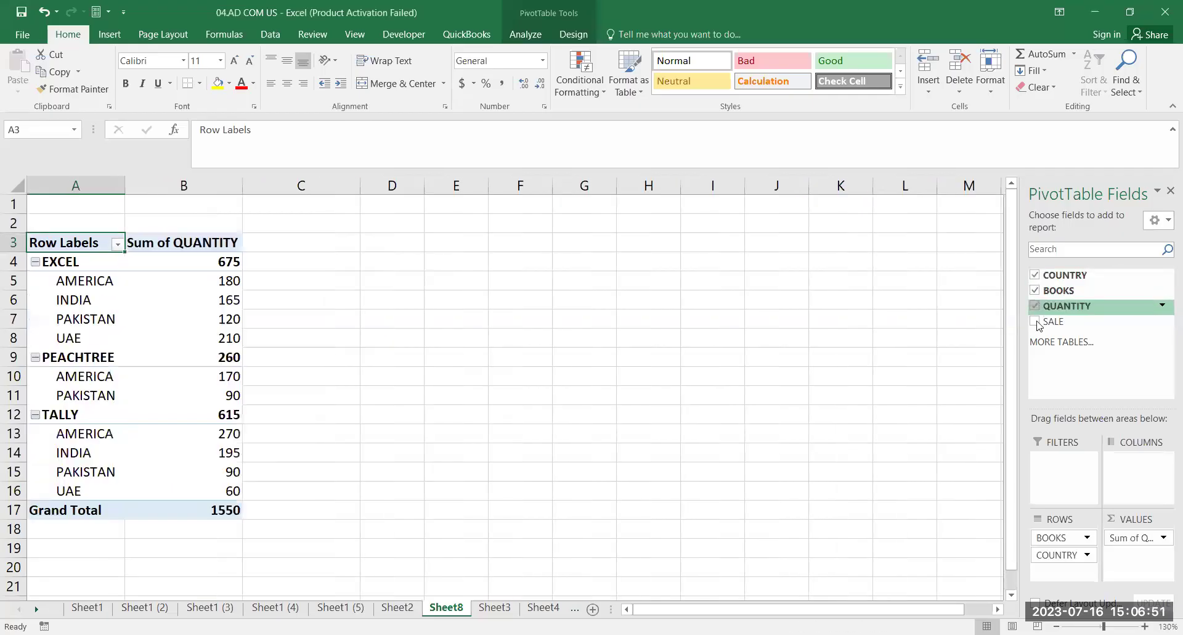
{"action": "left_click", "coordinate": [1035, 321]}
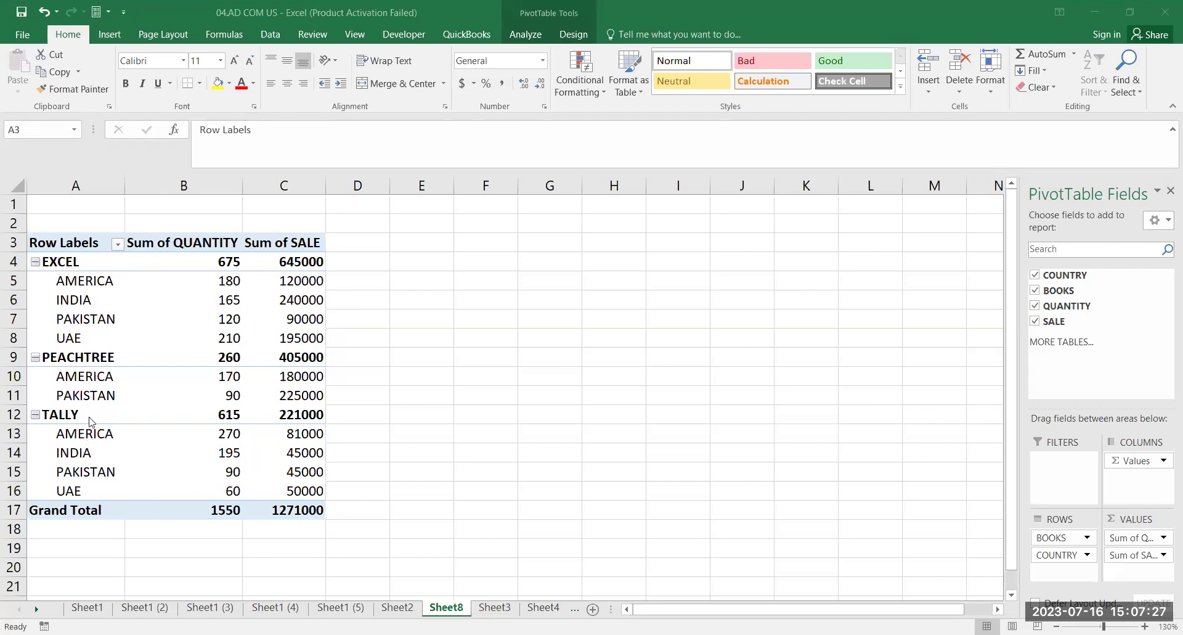
Filter the BOOKS row labels to show only TALLY
{"action": "left_click", "coordinate": [117, 245]}
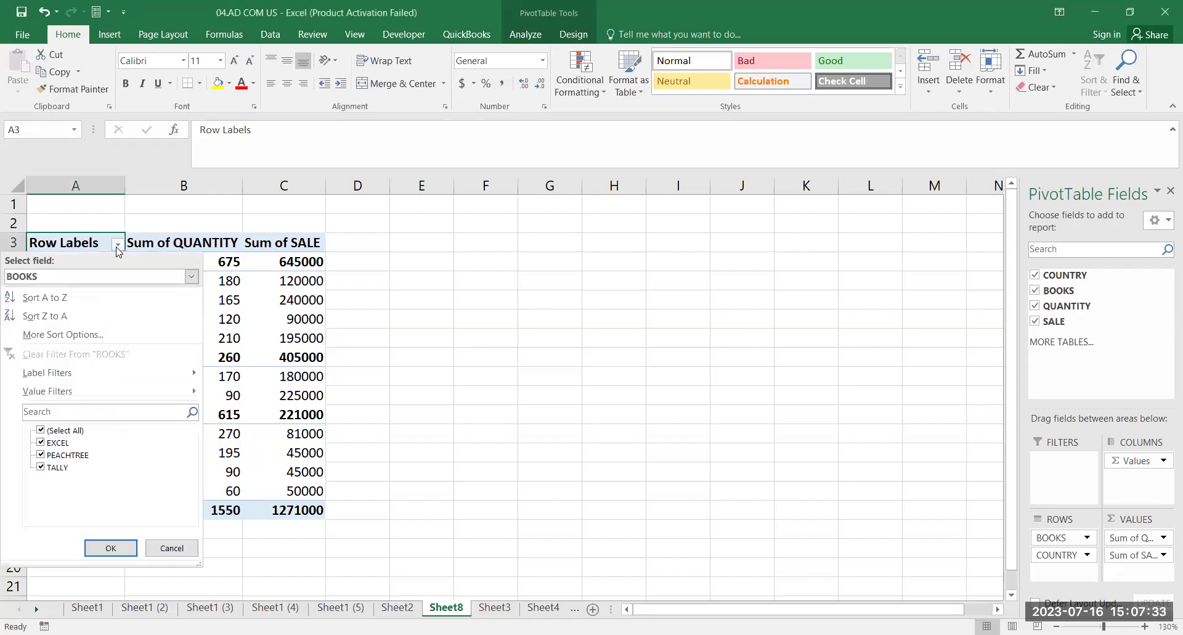
{"action": "left_click", "coordinate": [117, 247]}
{"action": "left_click", "coordinate": [117, 246]}
{"action": "left_click", "coordinate": [41, 430]}
{"action": "left_click", "coordinate": [41, 467]}
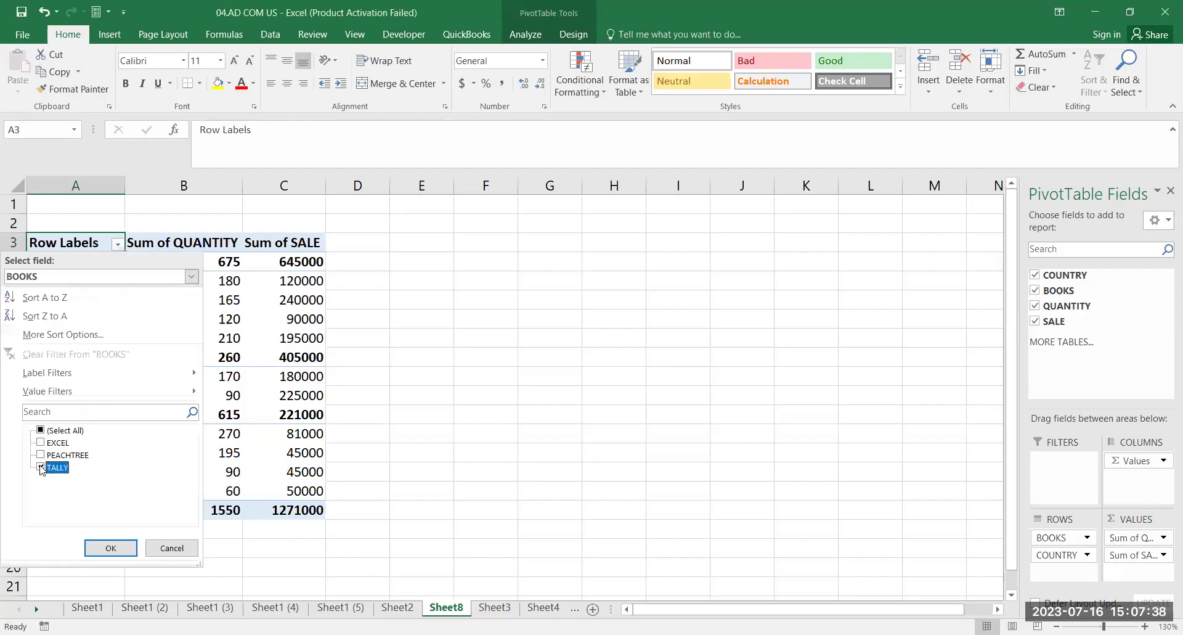
{"action": "left_click", "coordinate": [112, 549]}
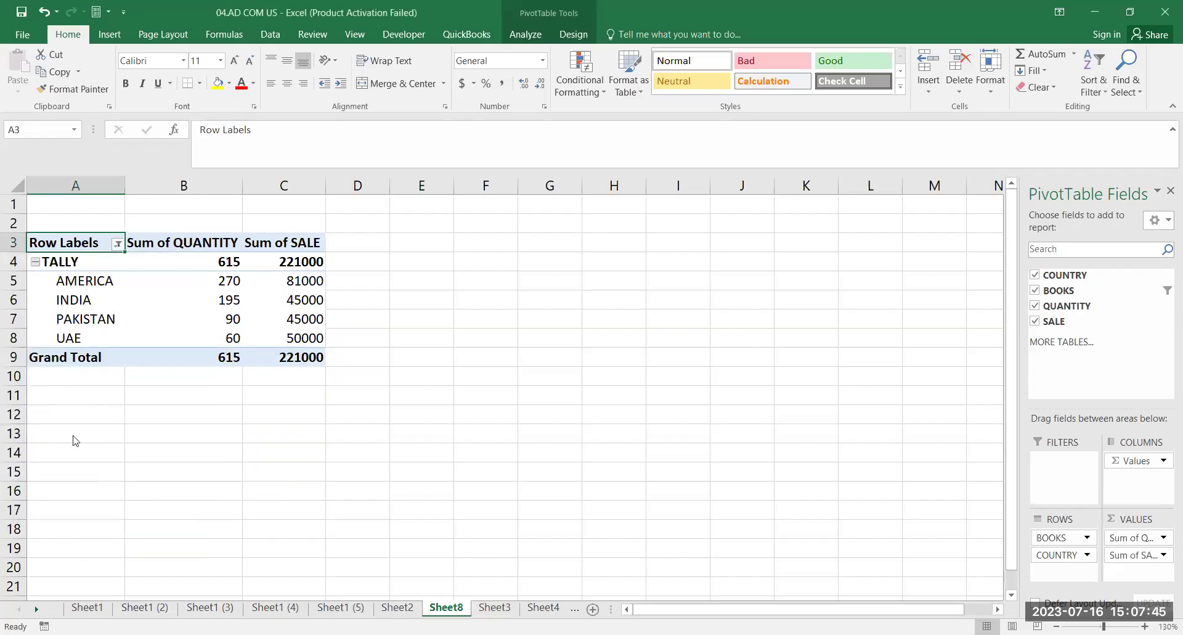
Reselect all items in the BOOKS row label filter to show every book
{"action": "left_click", "coordinate": [40, 430]}
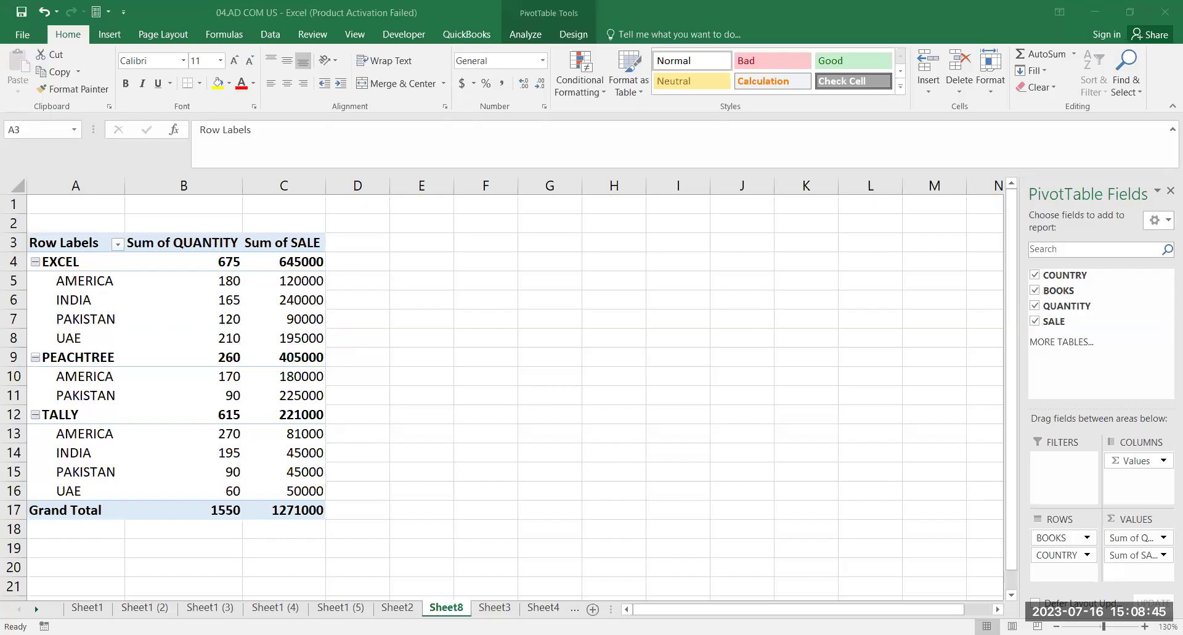
{"action": "left_click", "coordinate": [822, 483]}
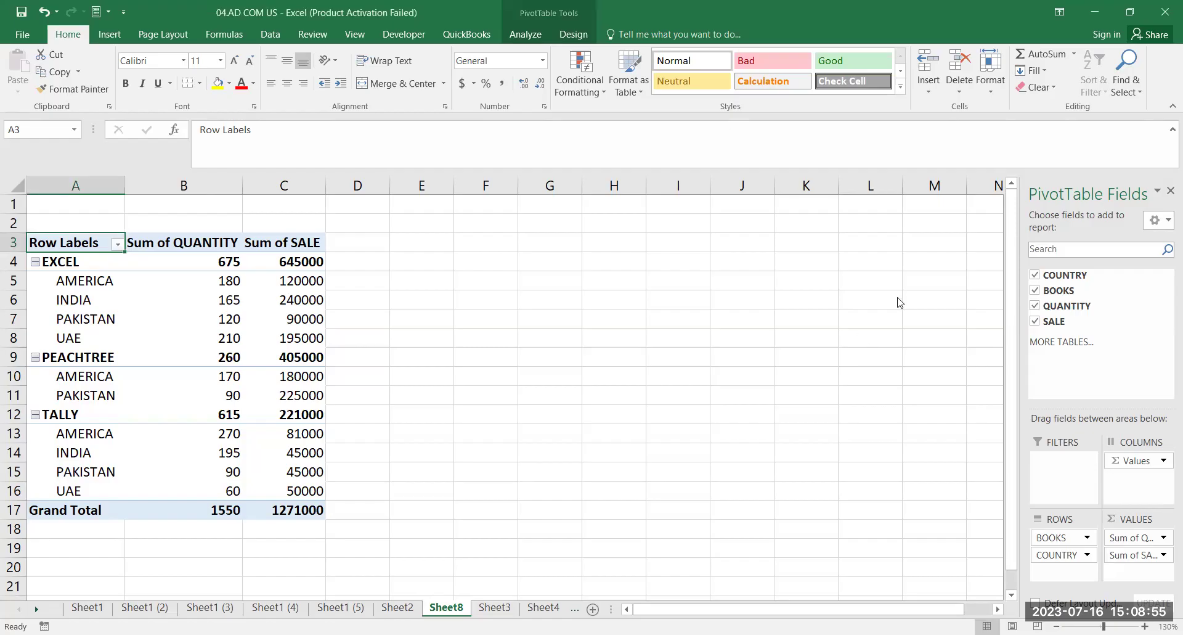
{"action": "key", "text": "alt+Tab"}
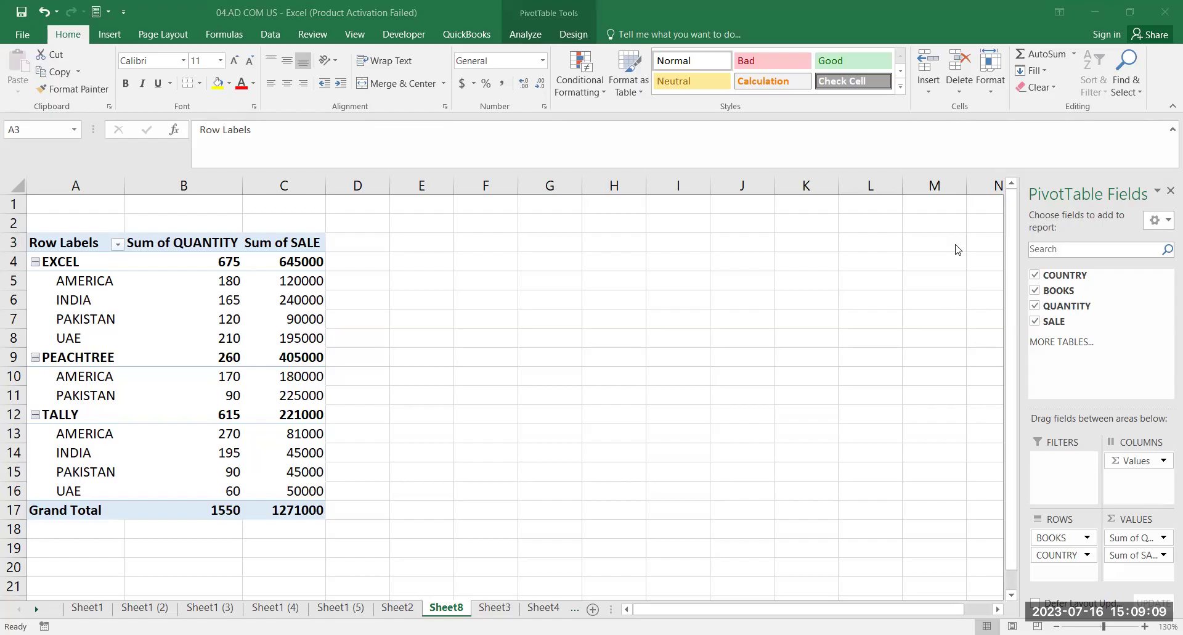
Move COUNTRY from the rows to the report filter area and filter the PivotTable by PAKISTAN
{"action": "left_click", "coordinate": [1070, 556]}
{"action": "left_click_drag", "start_coordinate": [1071, 556], "coordinate": [1061, 466]}
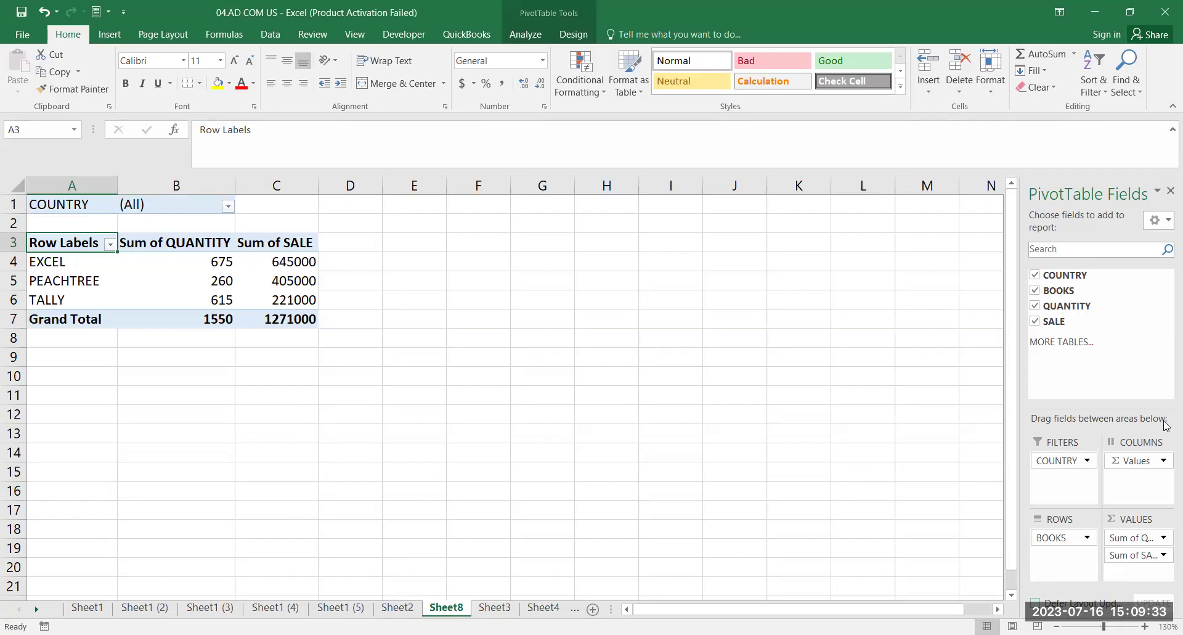
{"action": "mouse_move", "coordinate": [1062, 456]}
{"action": "left_mouse_down"}
{"action": "mouse_move", "coordinate": [1062, 557]}
{"action": "mouse_move", "coordinate": [1056, 466]}
{"action": "left_mouse_up"}
{"action": "left_click", "coordinate": [228, 208]}
{"action": "left_click", "coordinate": [87, 279]}
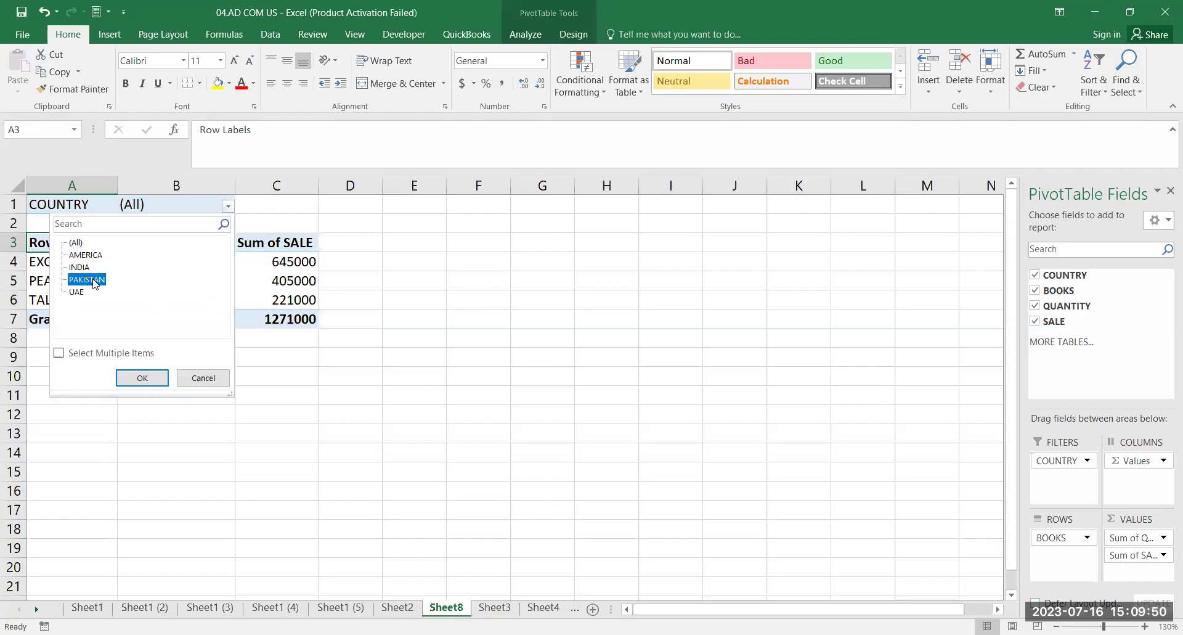
{"action": "left_click", "coordinate": [142, 377]}
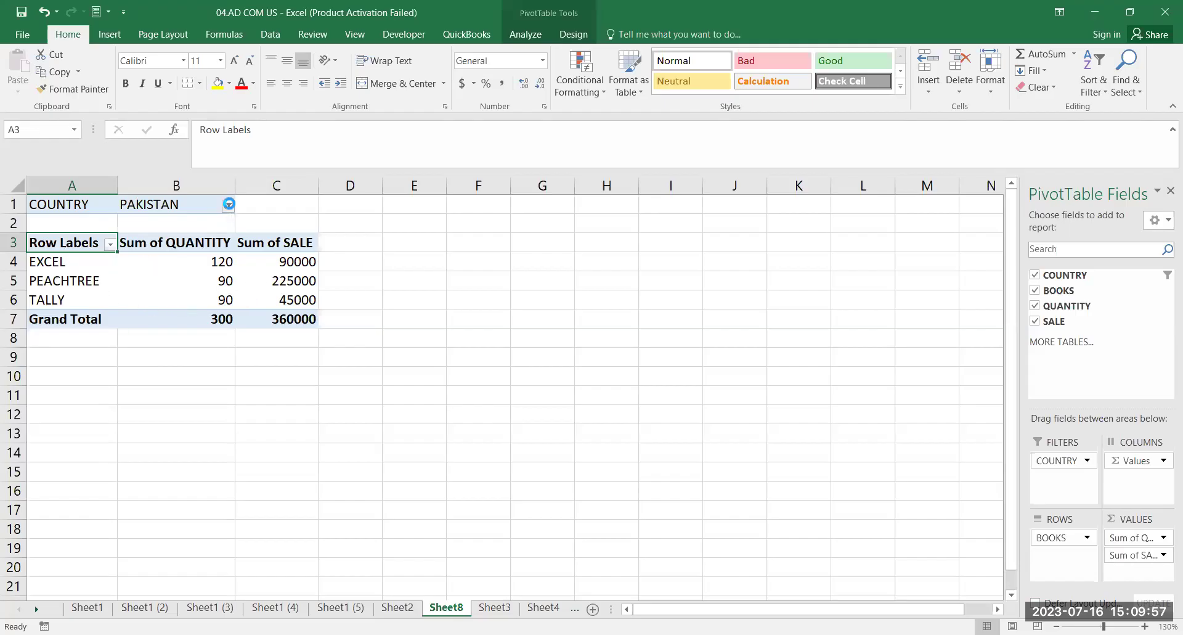
Switch the COUNTRY report filter to INDIA and then to AMERICA
{"action": "left_click", "coordinate": [228, 206]}
{"action": "left_click", "coordinate": [79, 267]}
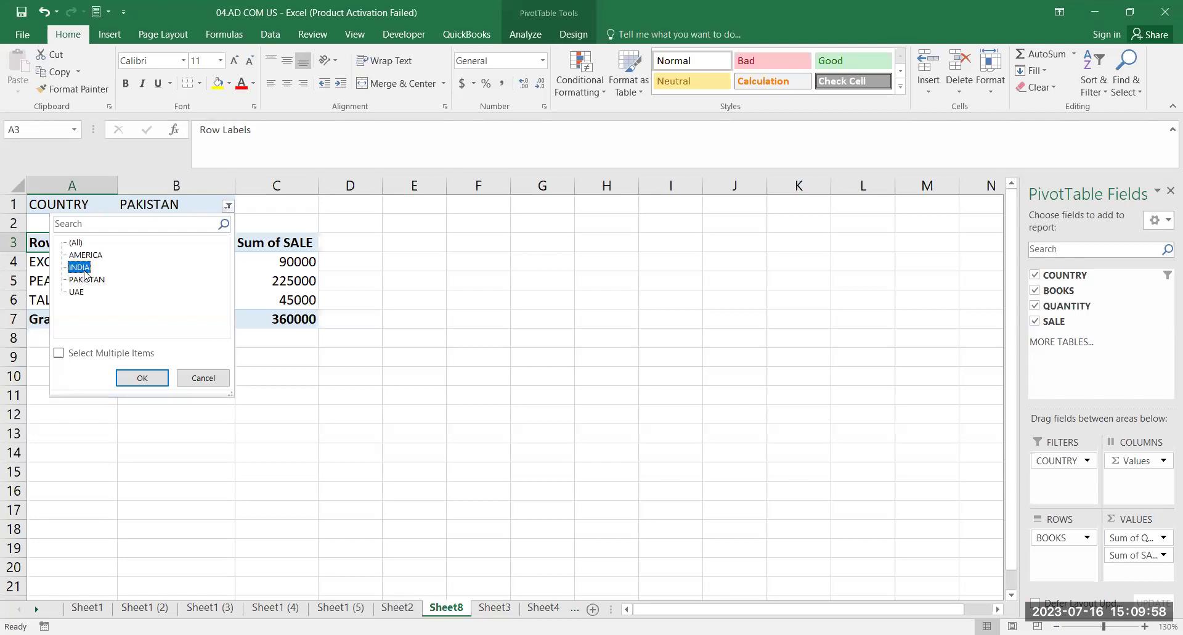
{"action": "left_click", "coordinate": [141, 378]}
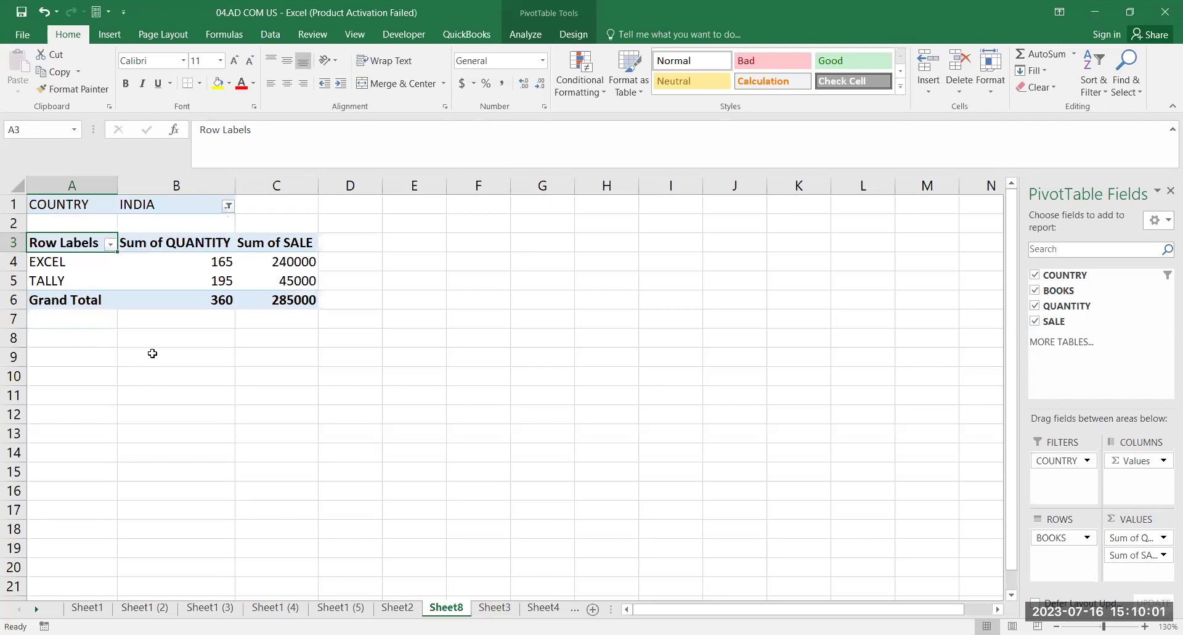
{"action": "left_click", "coordinate": [228, 206]}
{"action": "left_click", "coordinate": [85, 255]}
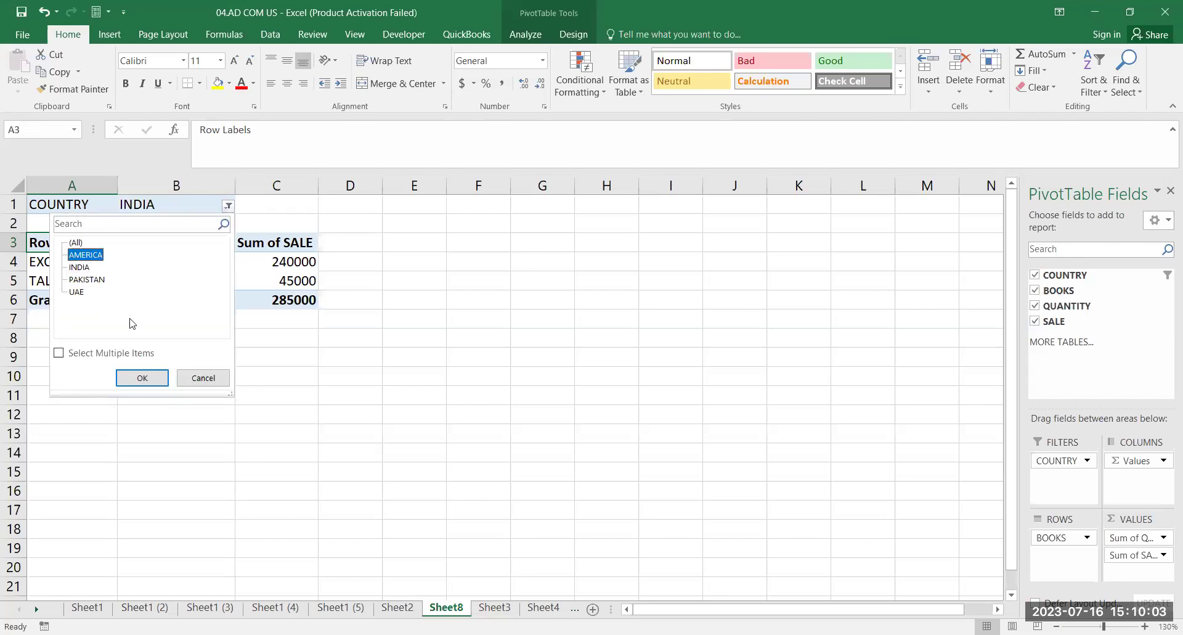
{"action": "left_click", "coordinate": [141, 377]}
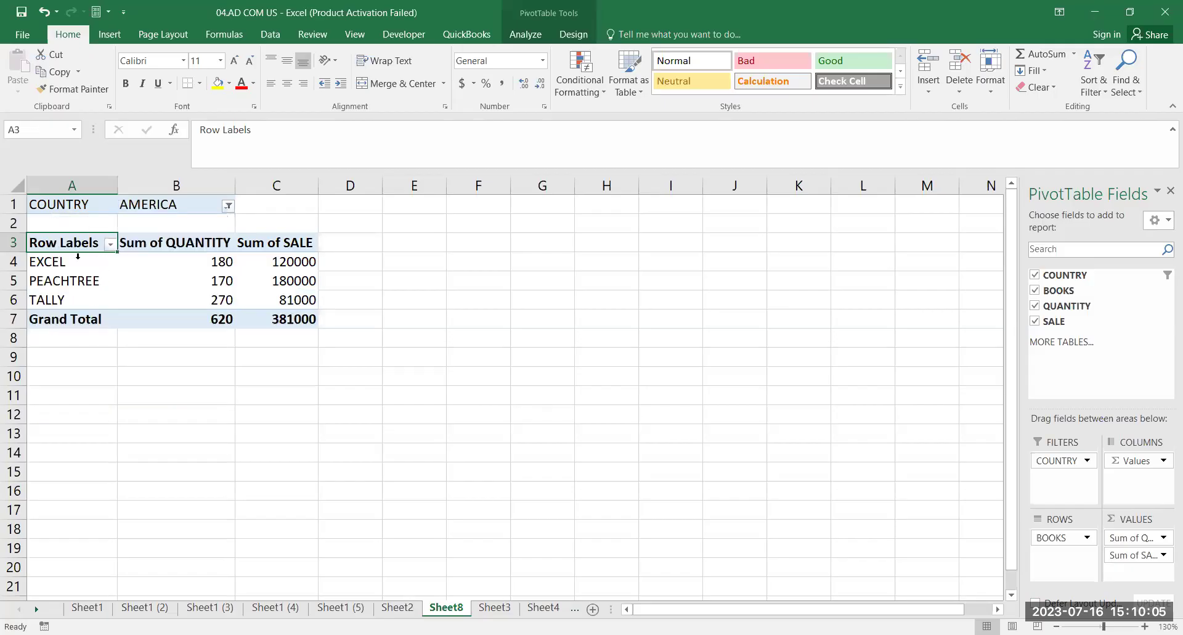
Limit the row labels of the AMERICA report to the TALLY book only
{"action": "left_click", "coordinate": [109, 244]}
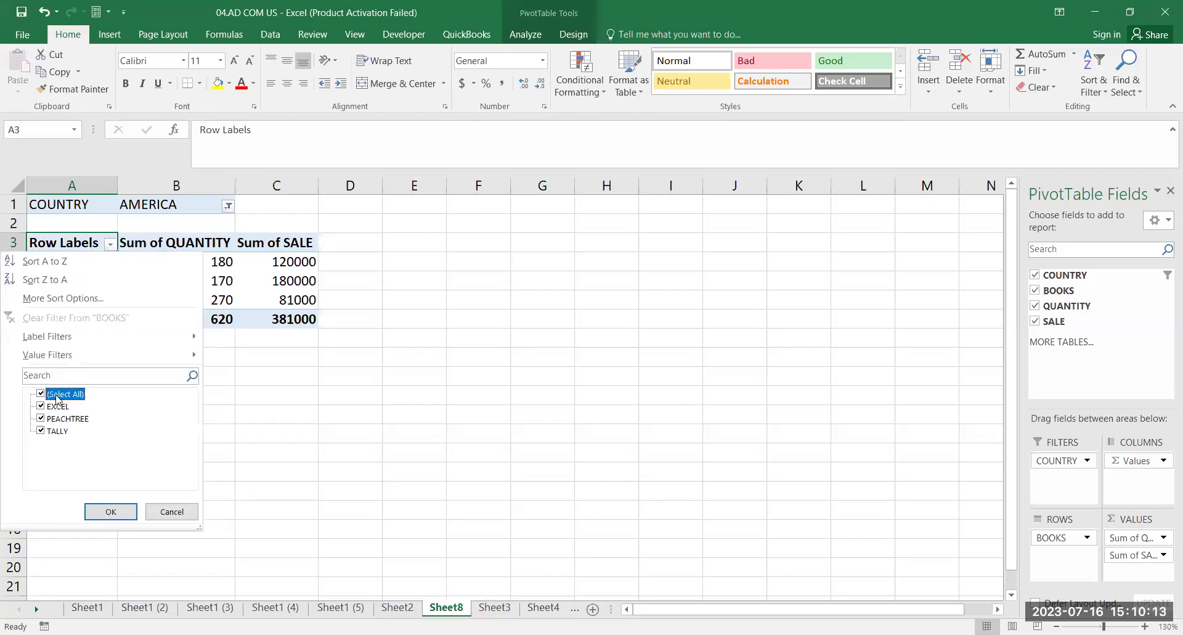
{"action": "left_click", "coordinate": [41, 394]}
{"action": "left_click", "coordinate": [42, 431]}
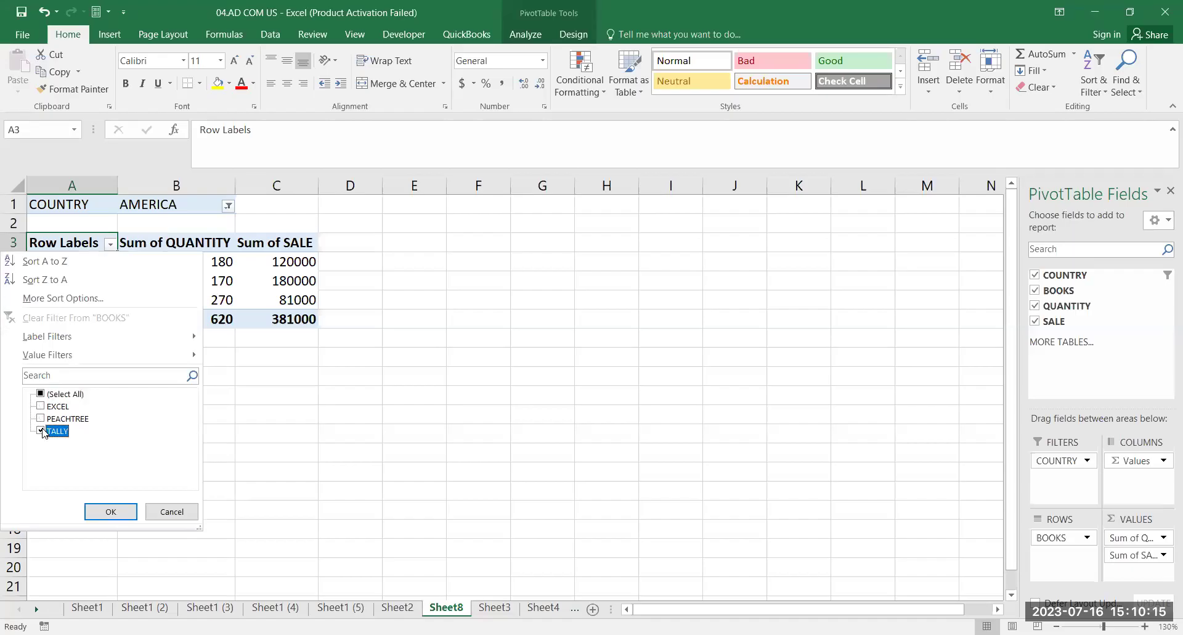
{"action": "left_click", "coordinate": [108, 510]}
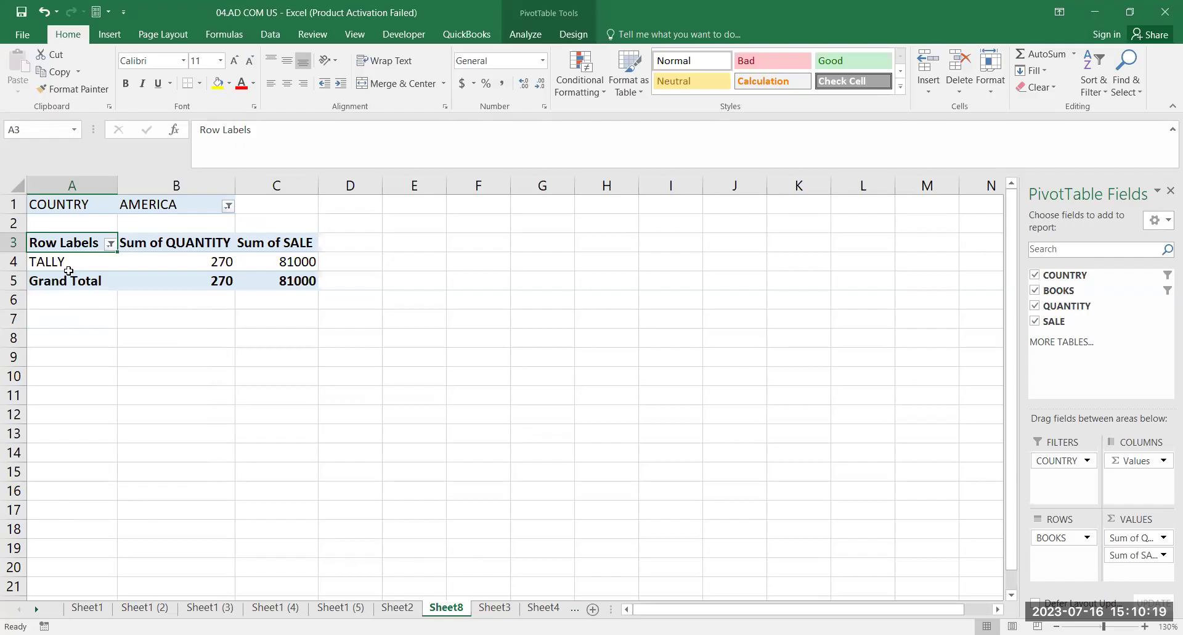
Show all books in the row labels again and move COUNTRY back to the rows beneath BOOKS
{"action": "left_click", "coordinate": [109, 243]}
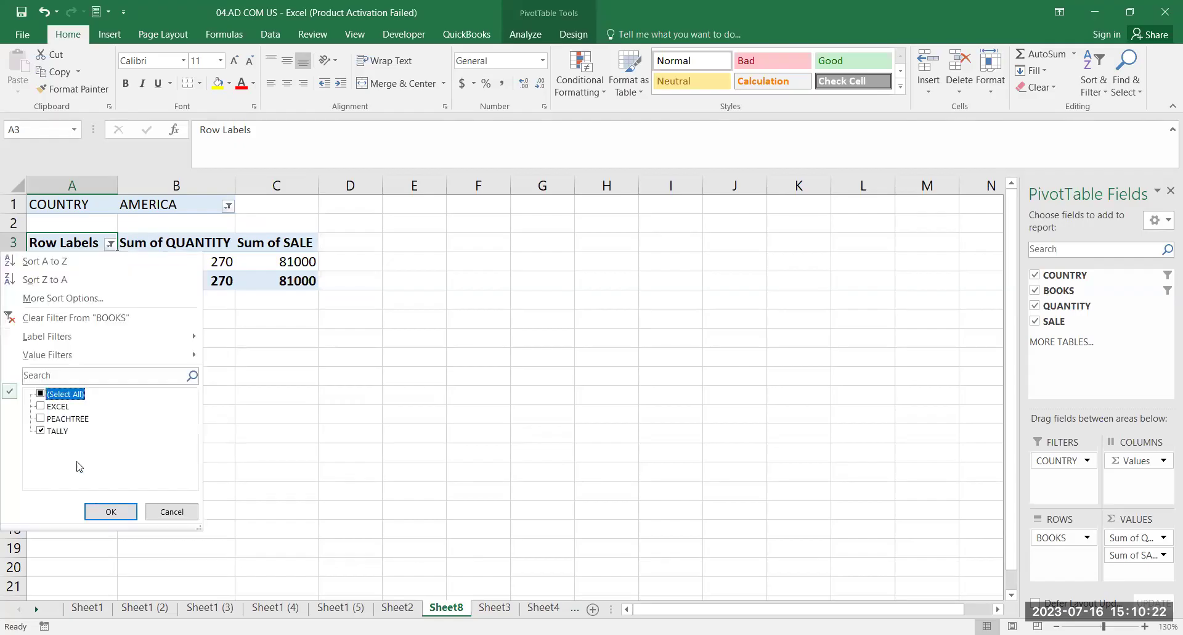
{"action": "left_click", "coordinate": [46, 395]}
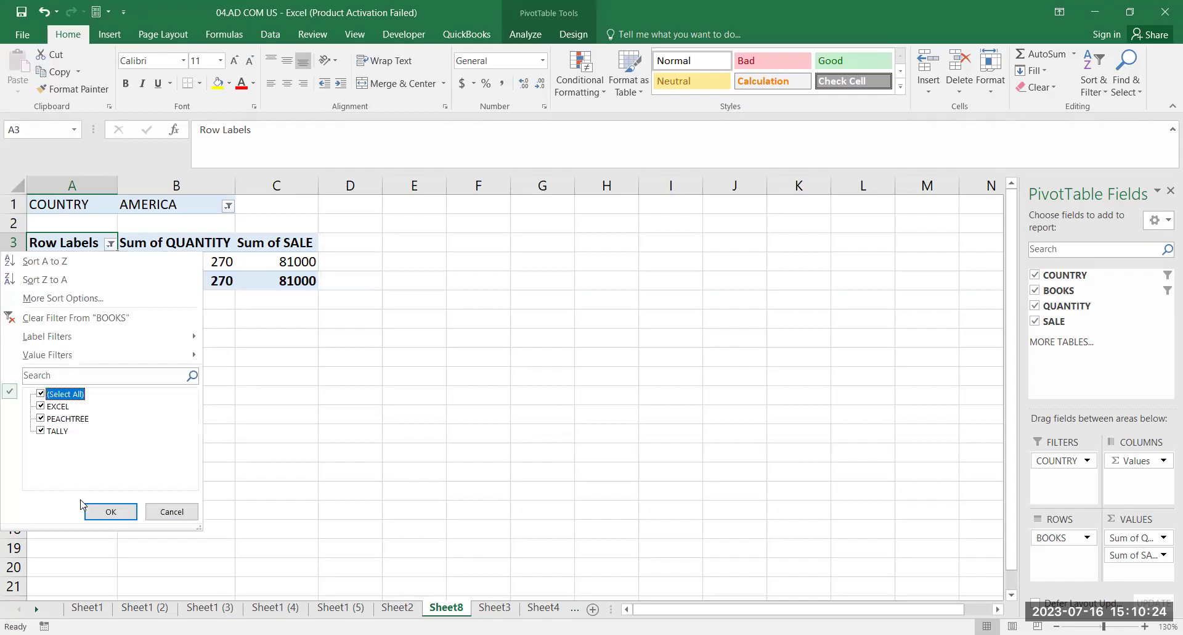
{"action": "left_click", "coordinate": [110, 511]}
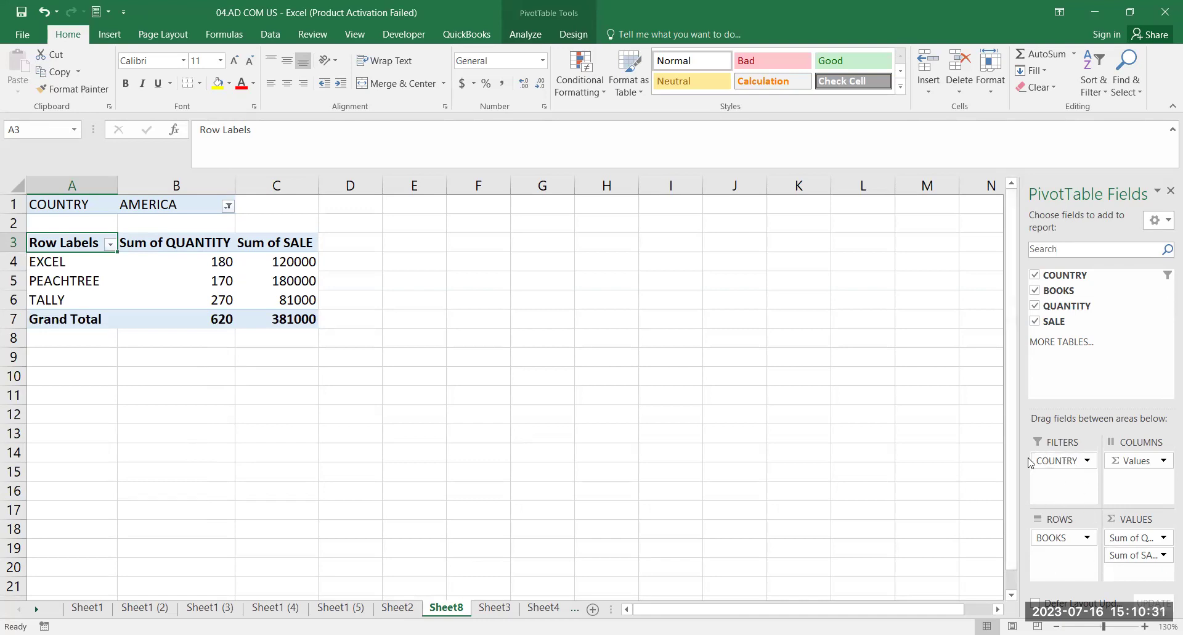
{"action": "left_click_drag", "start_coordinate": [1061, 461], "coordinate": [1057, 562]}
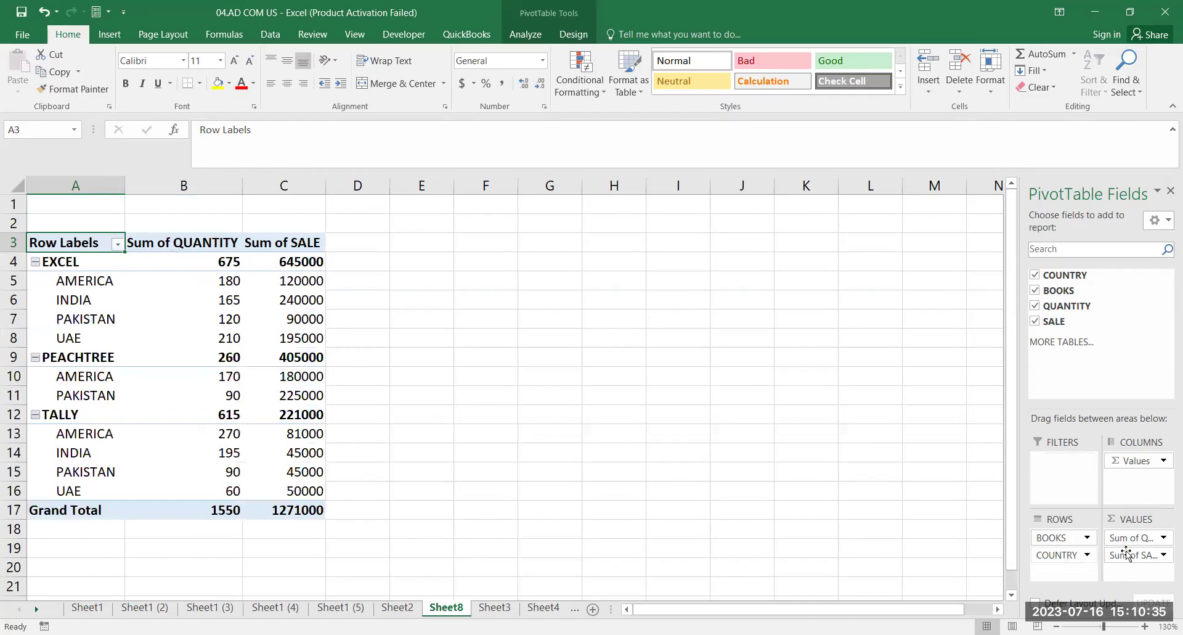
Rearrange the report with BOOKS as the report filter and COUNTRY as rows, and filter it by PEACHTREE
{"action": "left_click_drag", "start_coordinate": [1081, 554], "coordinate": [1064, 465]}
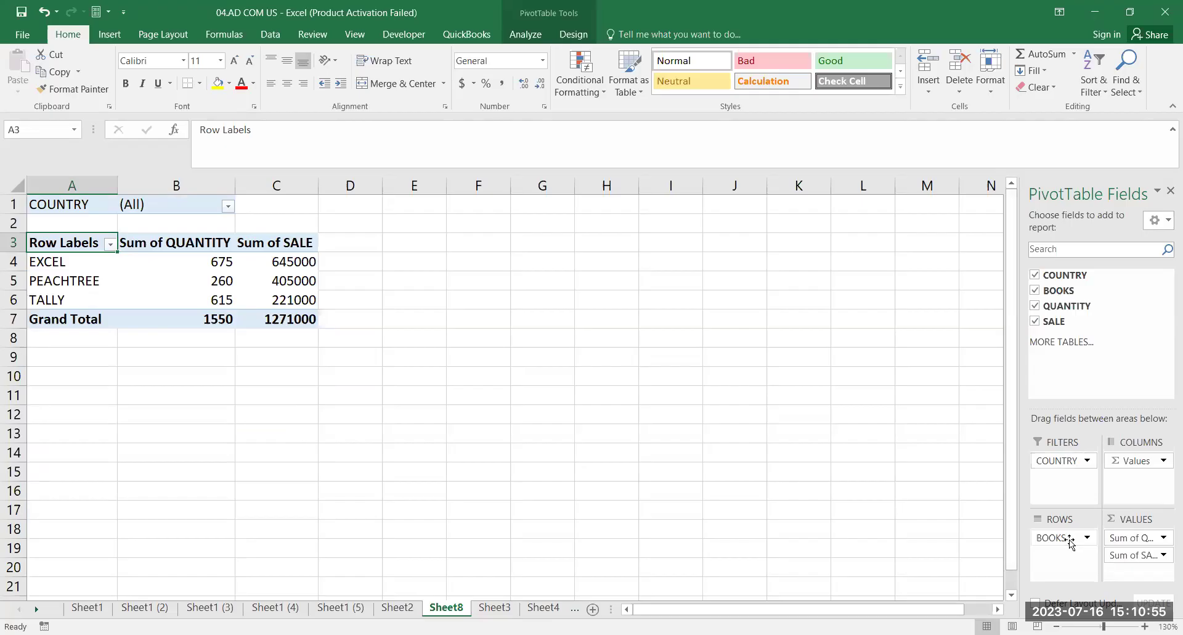
{"action": "mouse_move", "coordinate": [1070, 463]}
{"action": "left_mouse_down"}
{"action": "mouse_move", "coordinate": [1064, 572]}
{"action": "mouse_move", "coordinate": [1058, 472]}
{"action": "left_mouse_up"}
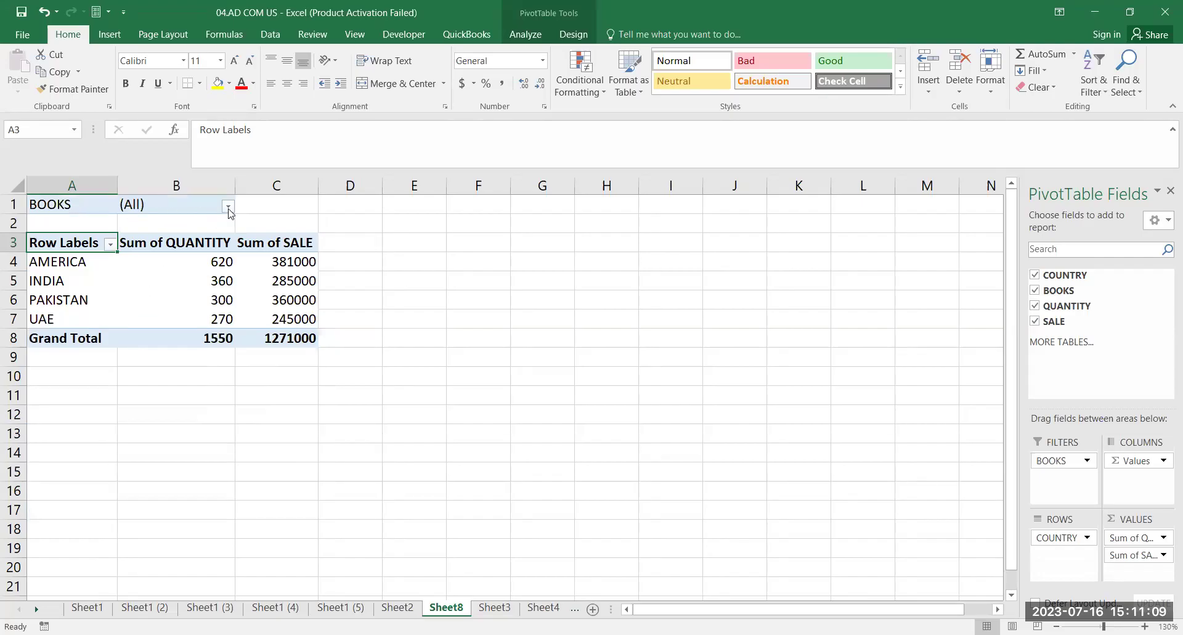
{"action": "left_click", "coordinate": [91, 271]}
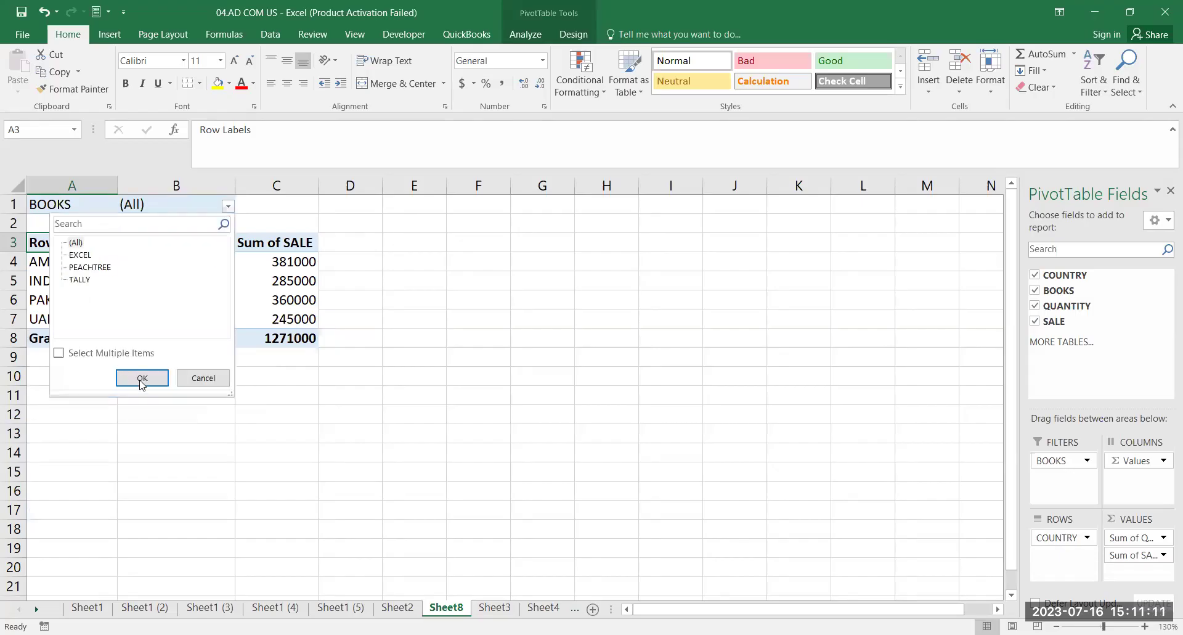
{"action": "left_click", "coordinate": [141, 378]}
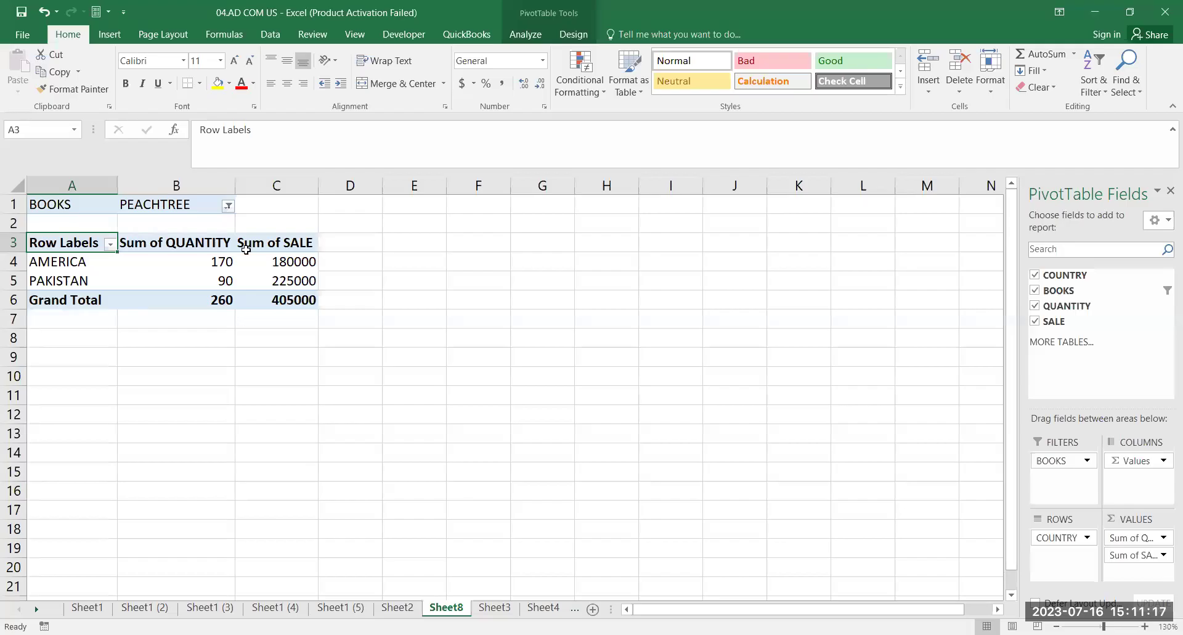
Move BOOKS from the report filter to the rows beneath COUNTRY
{"action": "left_click_drag", "start_coordinate": [1041, 460], "coordinate": [1051, 556]}
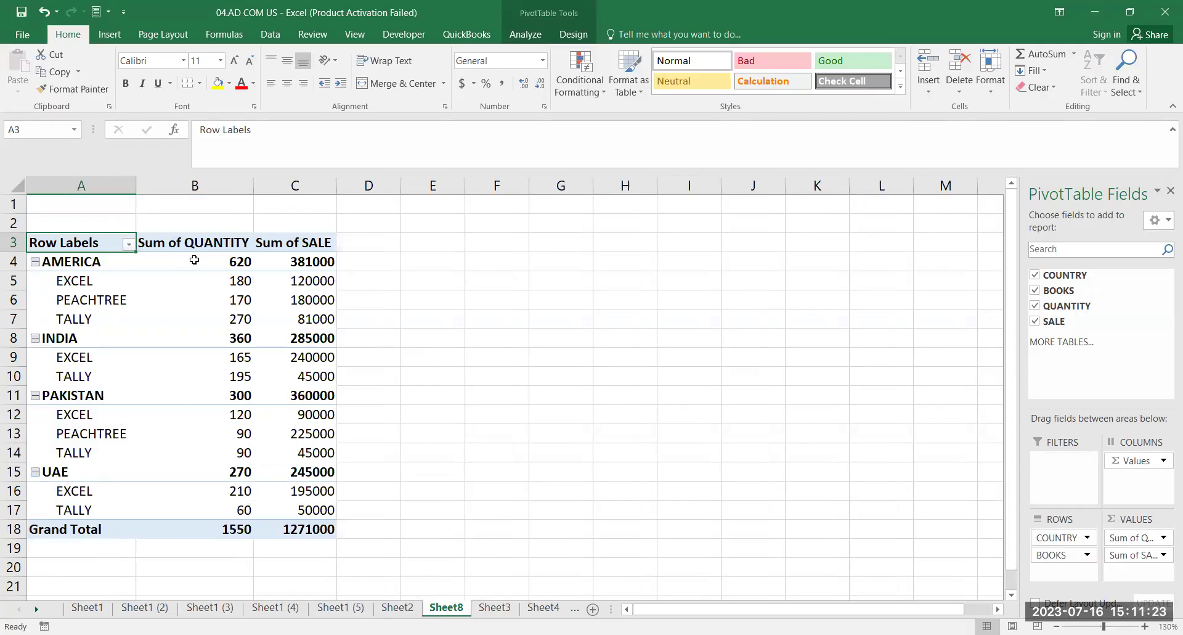
{"action": "mouse_move", "coordinate": [216, 268]}
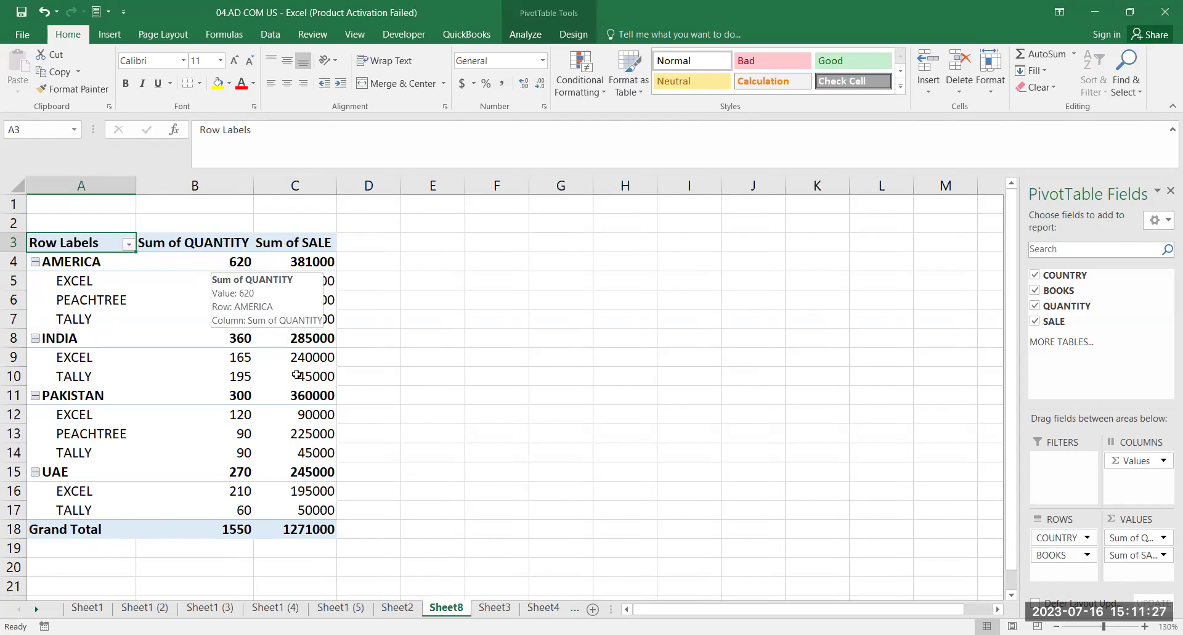
{"action": "mouse_move", "coordinate": [296, 374]}
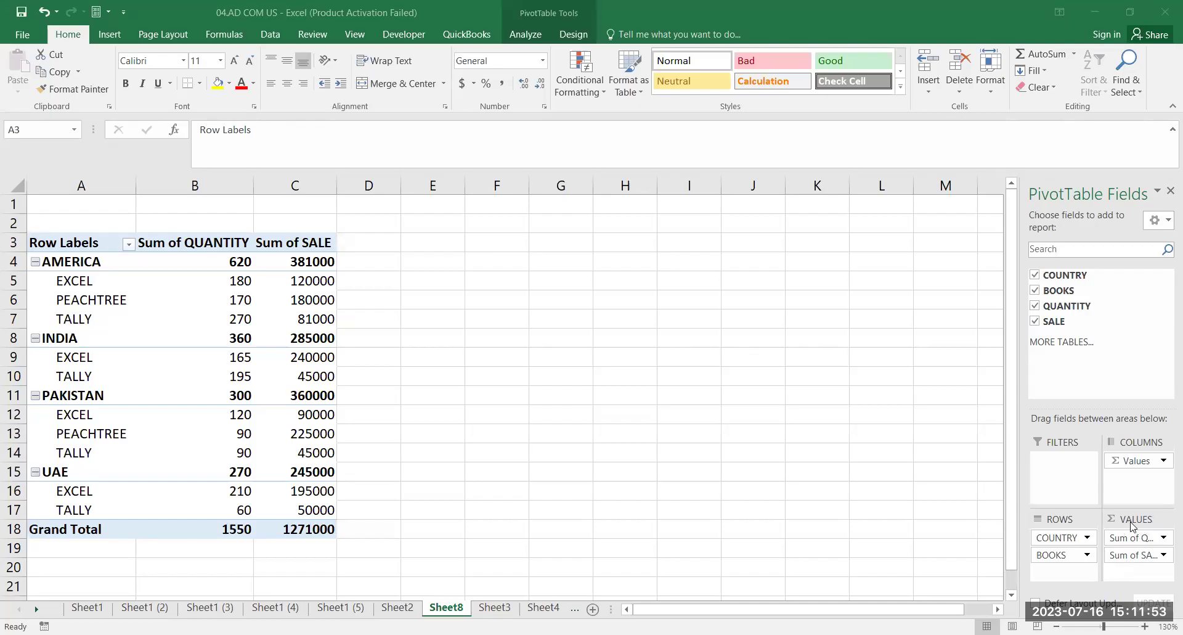
Summarize the SALE value field by Average in the PivotTable on Sheet8
{"action": "left_click", "coordinate": [1162, 555]}
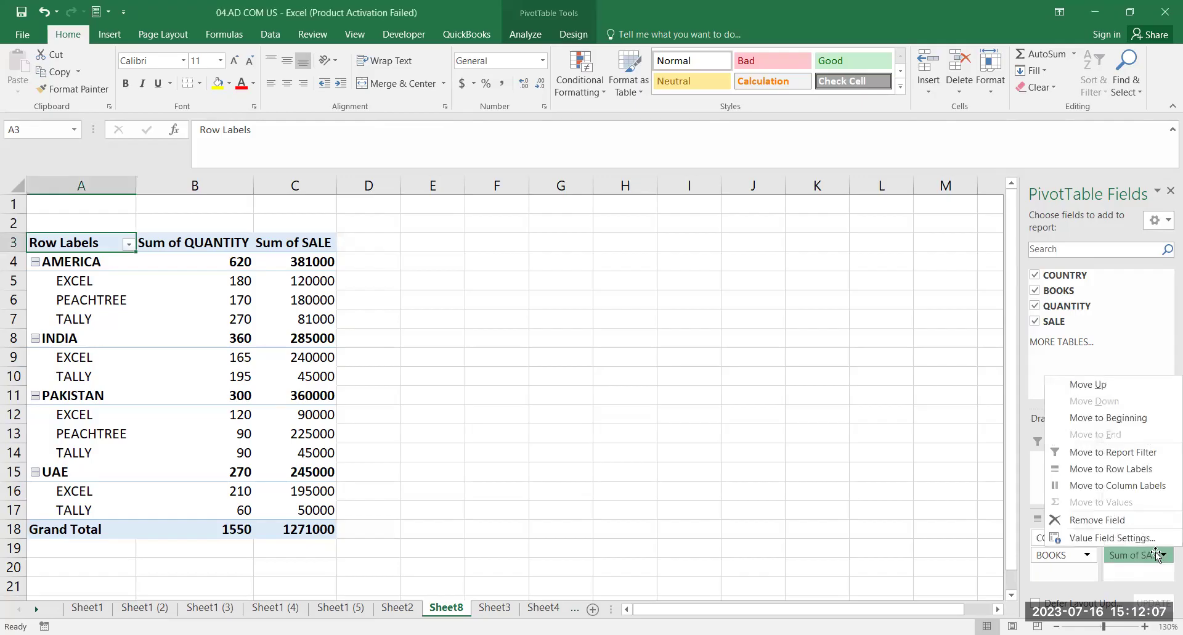
{"action": "left_click", "coordinate": [1121, 540]}
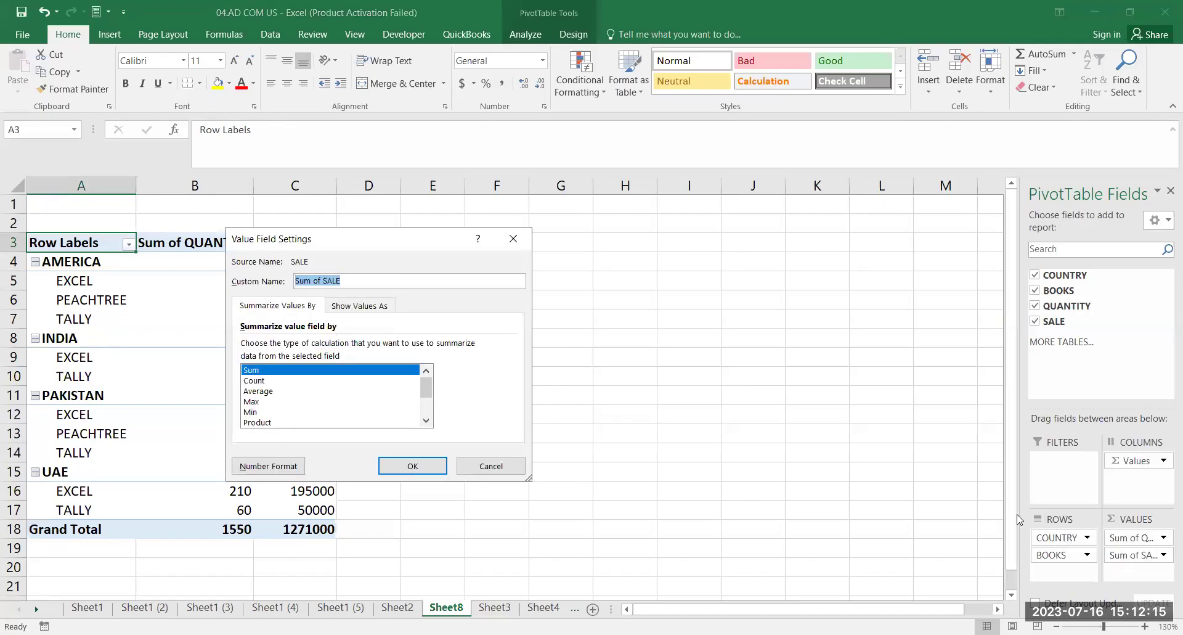
{"action": "left_click", "coordinate": [262, 393]}
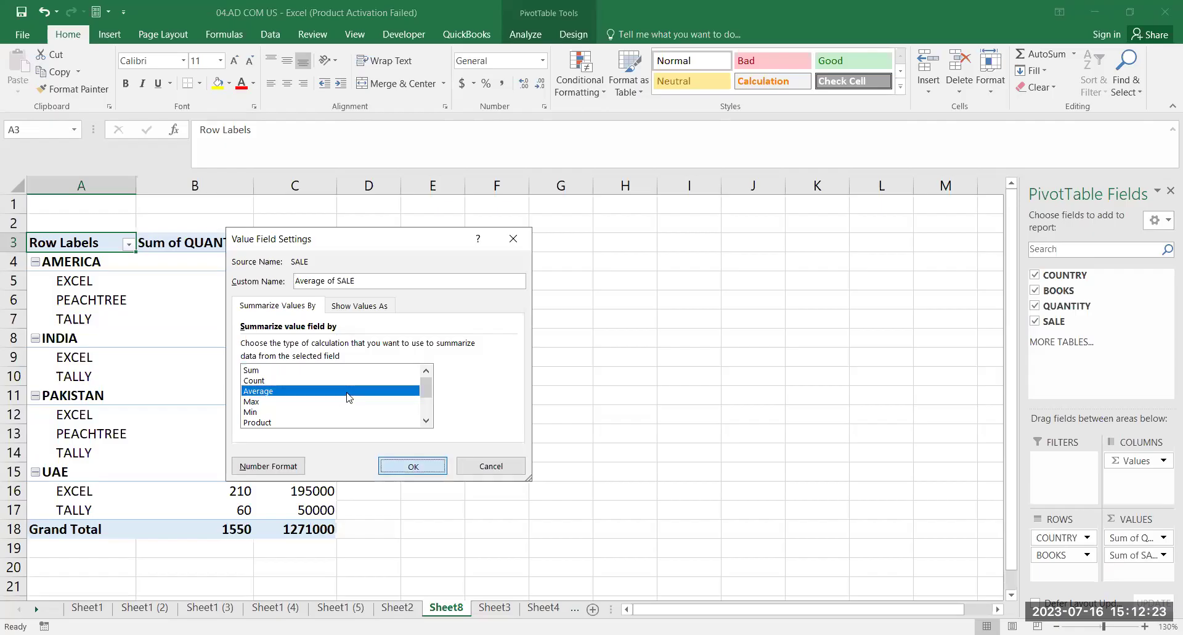
{"action": "key", "text": "Return"}
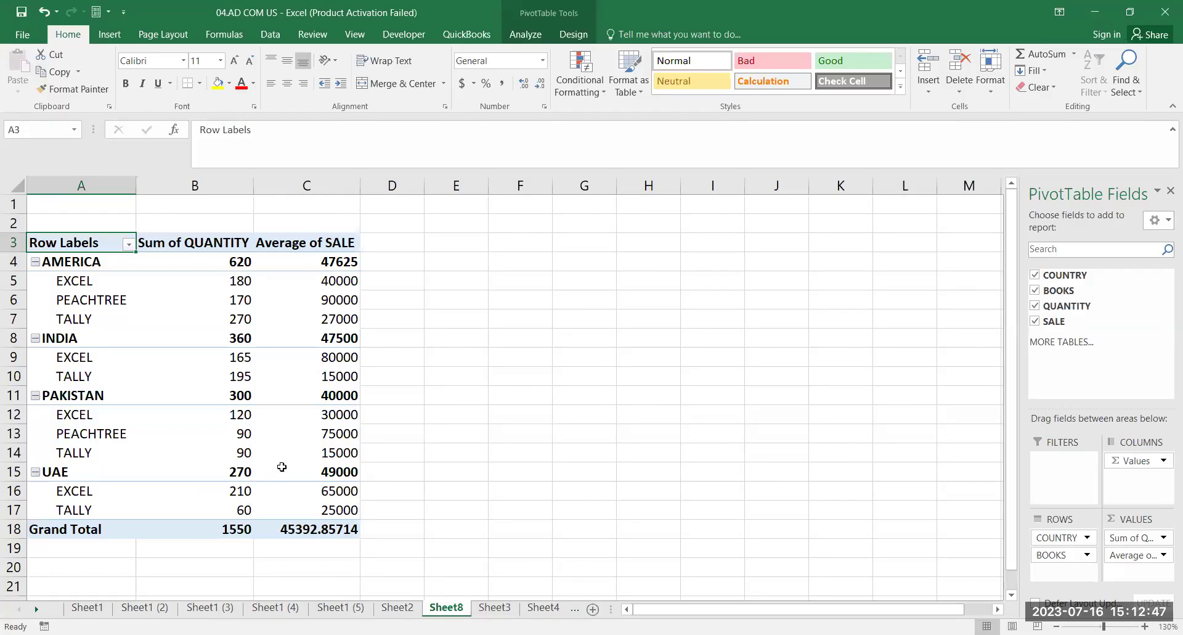
Summarize the QUANTITY value field by Count
{"action": "mouse_move", "coordinate": [282, 466]}
{"action": "left_click", "coordinate": [1158, 539]}
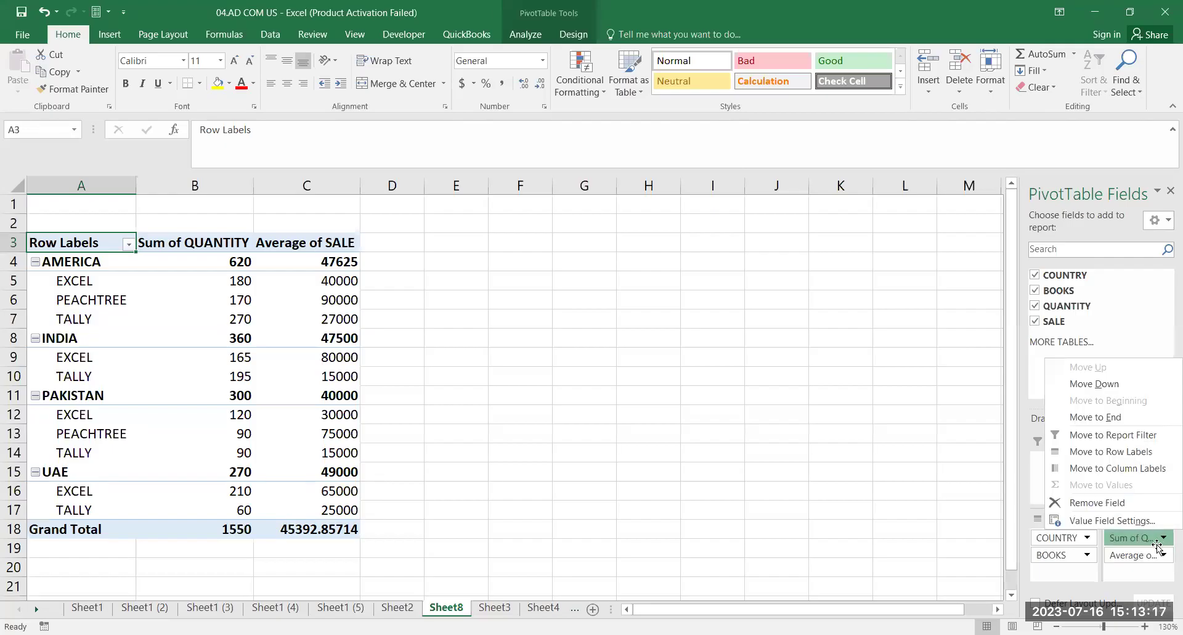
{"action": "left_click", "coordinate": [1156, 539]}
{"action": "left_click", "coordinate": [1154, 539]}
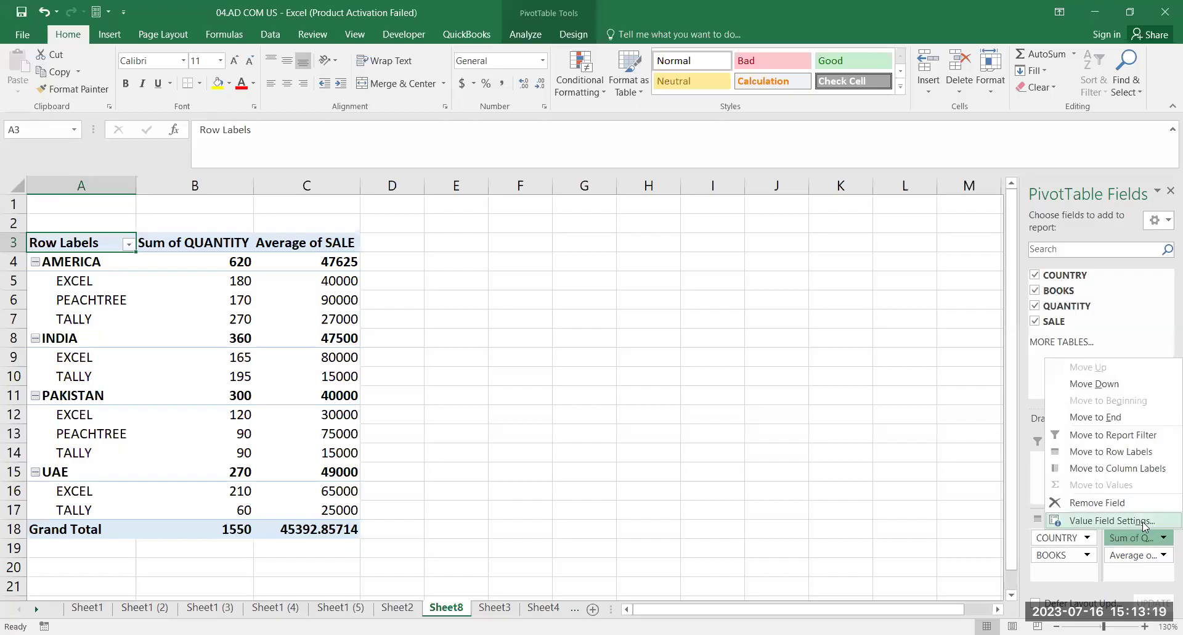
{"action": "left_click", "coordinate": [1142, 521]}
{"action": "left_click", "coordinate": [261, 381]}
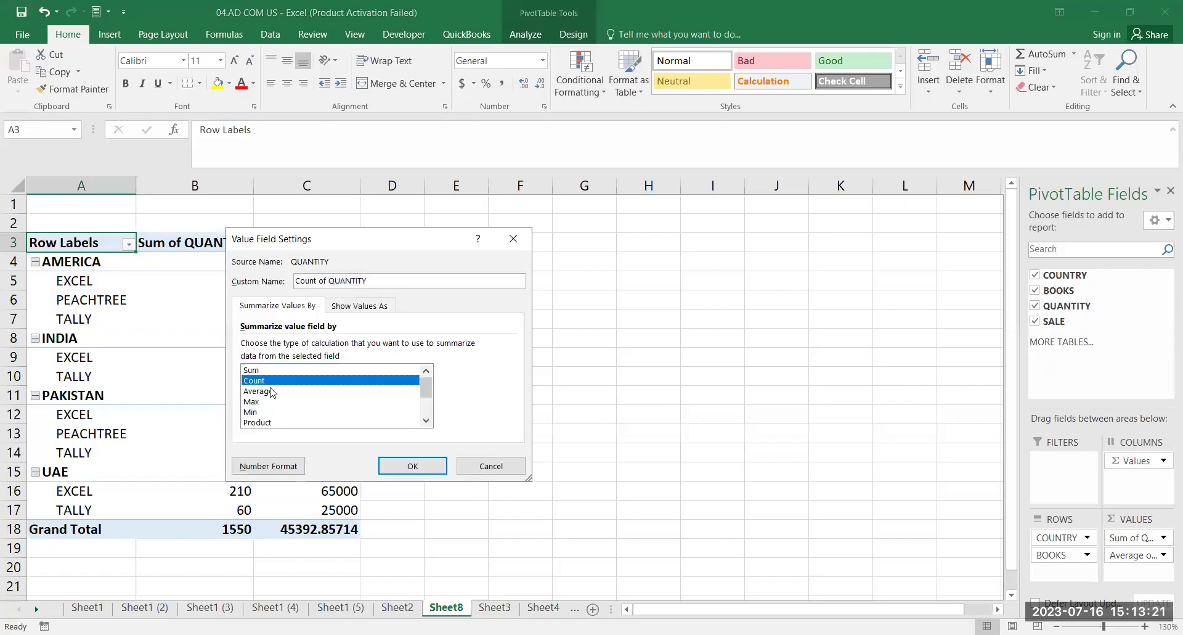
{"action": "key", "text": "Return"}
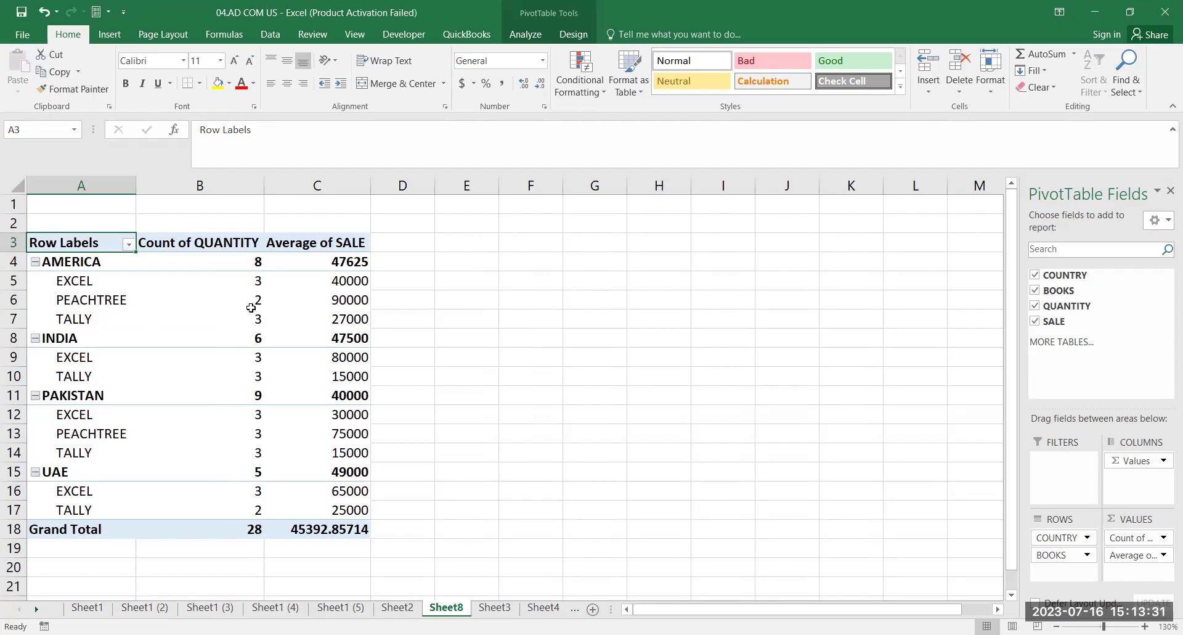
Set the QUANTITY and SALE value fields back to being summarized by Sum
{"action": "mouse_move", "coordinate": [254, 371]}
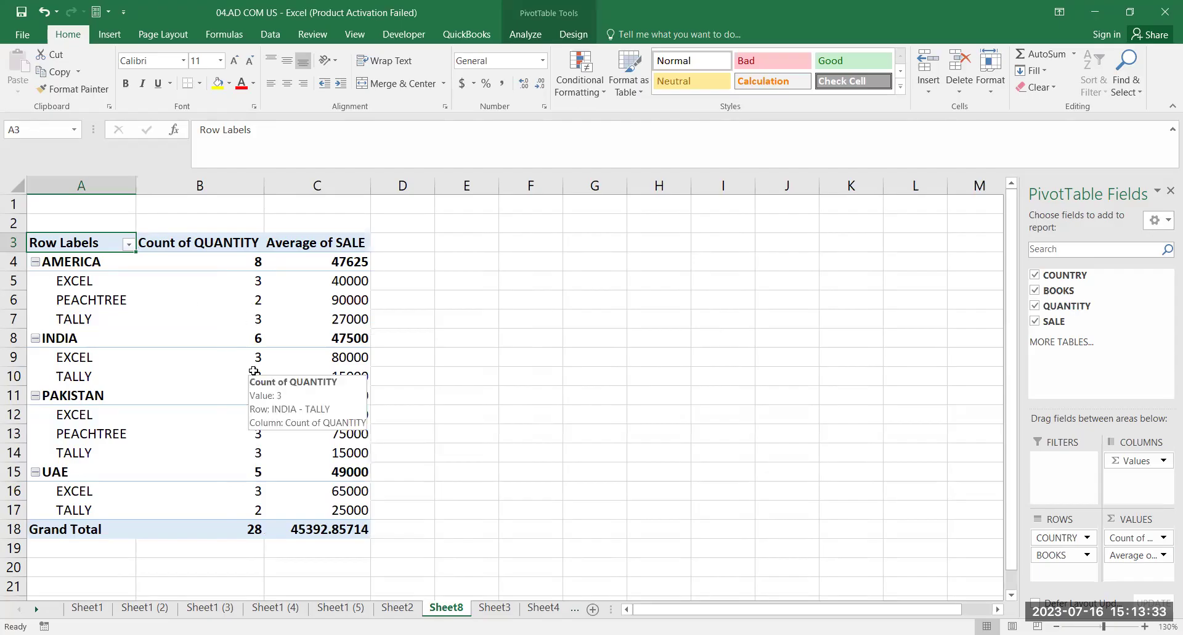
{"action": "left_click", "coordinate": [1159, 537]}
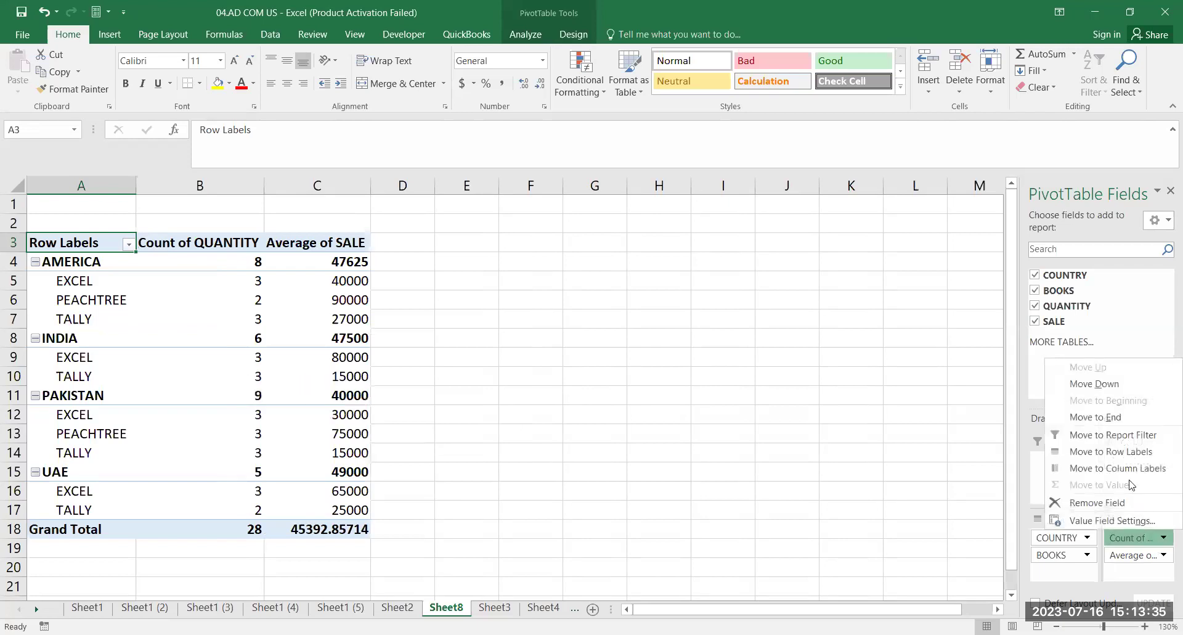
{"action": "left_click", "coordinate": [1131, 522]}
{"action": "left_click", "coordinate": [306, 371]}
{"action": "left_click", "coordinate": [412, 465]}
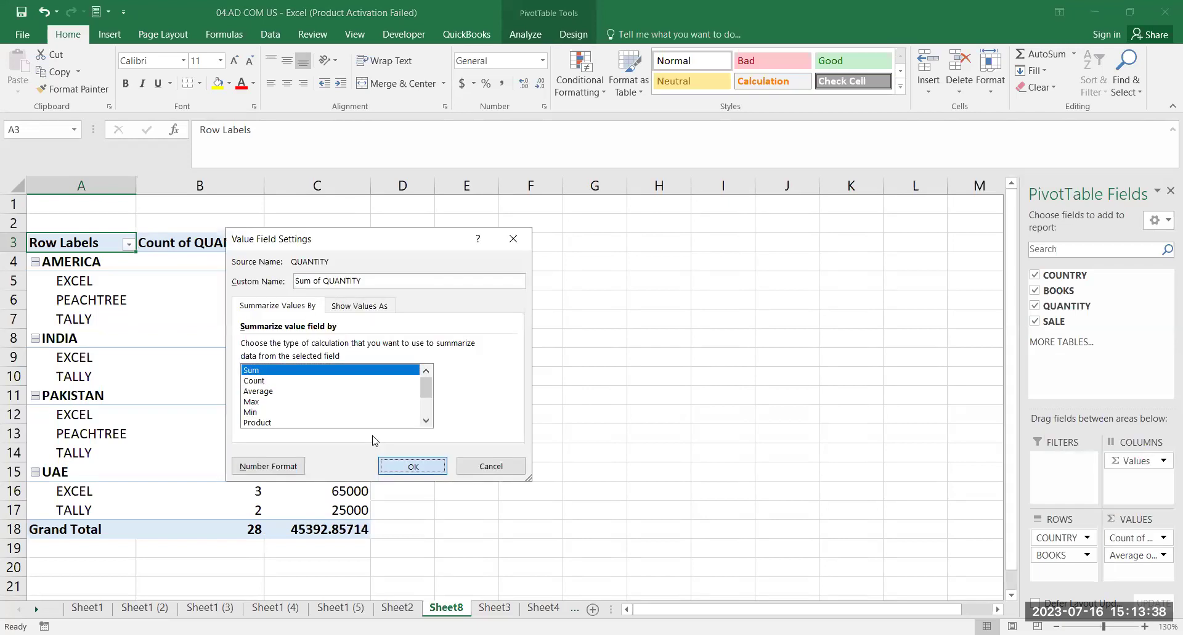
{"action": "left_click", "coordinate": [1133, 555]}
{"action": "left_click", "coordinate": [1112, 537]}
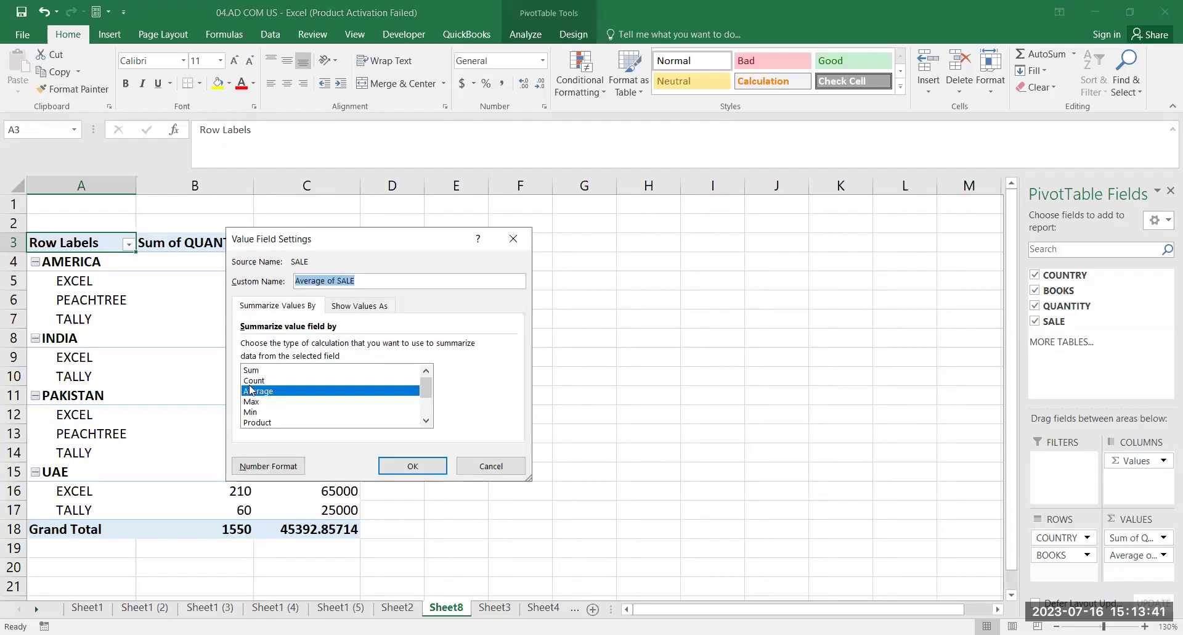
{"action": "left_click", "coordinate": [258, 370]}
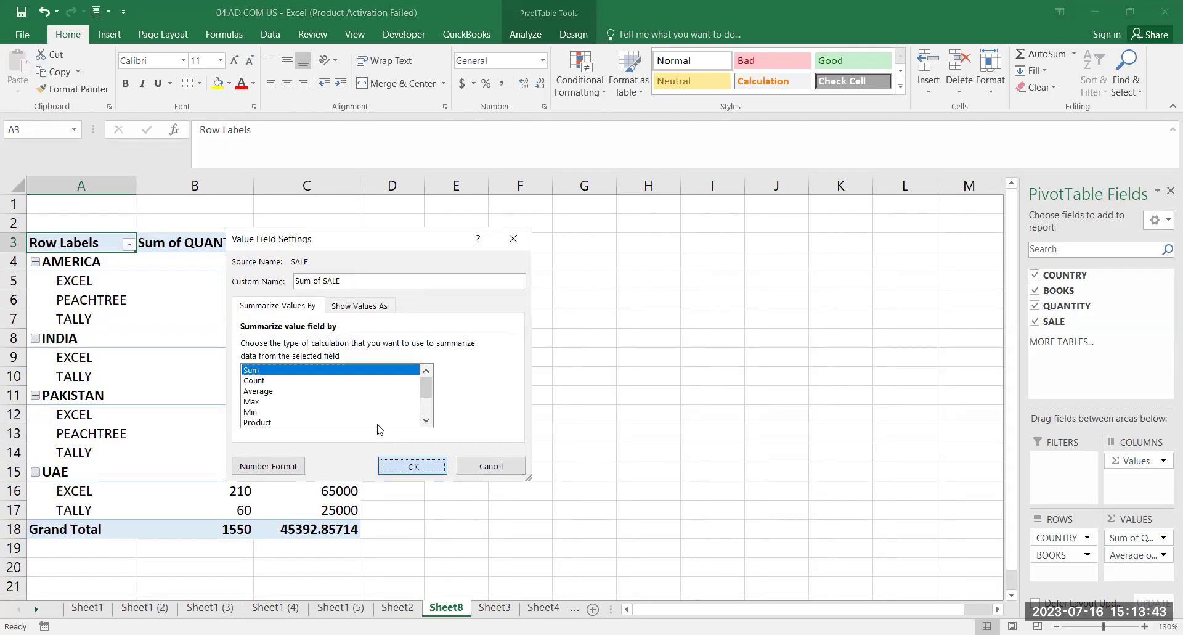
{"action": "left_click", "coordinate": [412, 465]}
{"action": "left_click", "coordinate": [287, 565]}
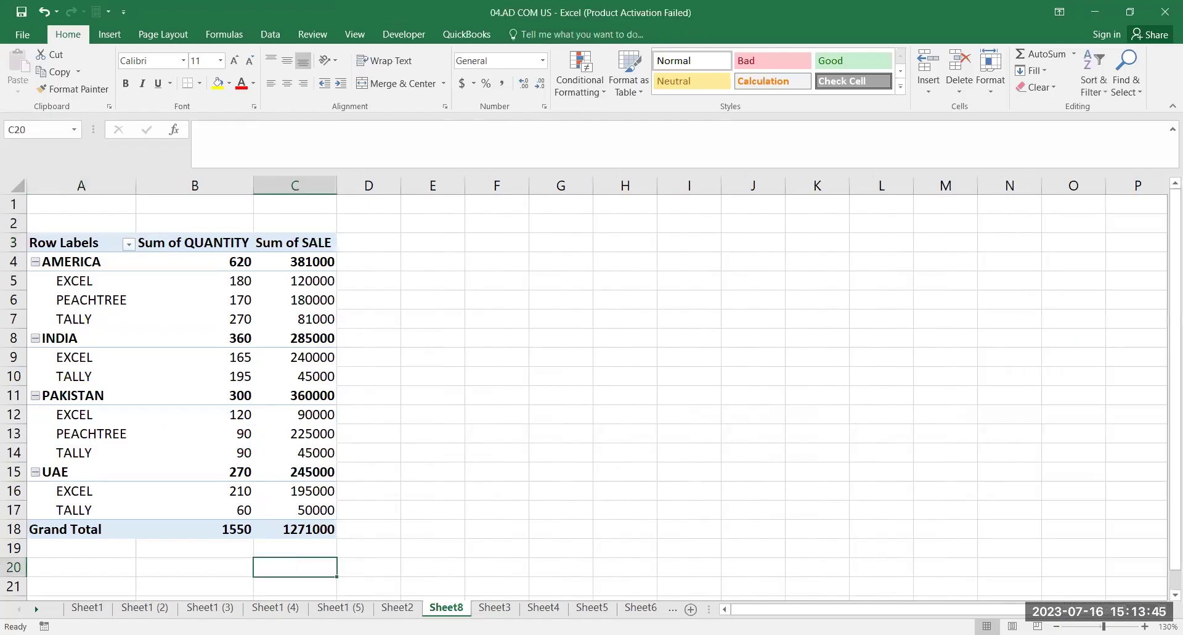
Replace every occurrence of EXCEL with WORD in the source table on Sheet3
{"action": "left_click", "coordinate": [493, 608]}
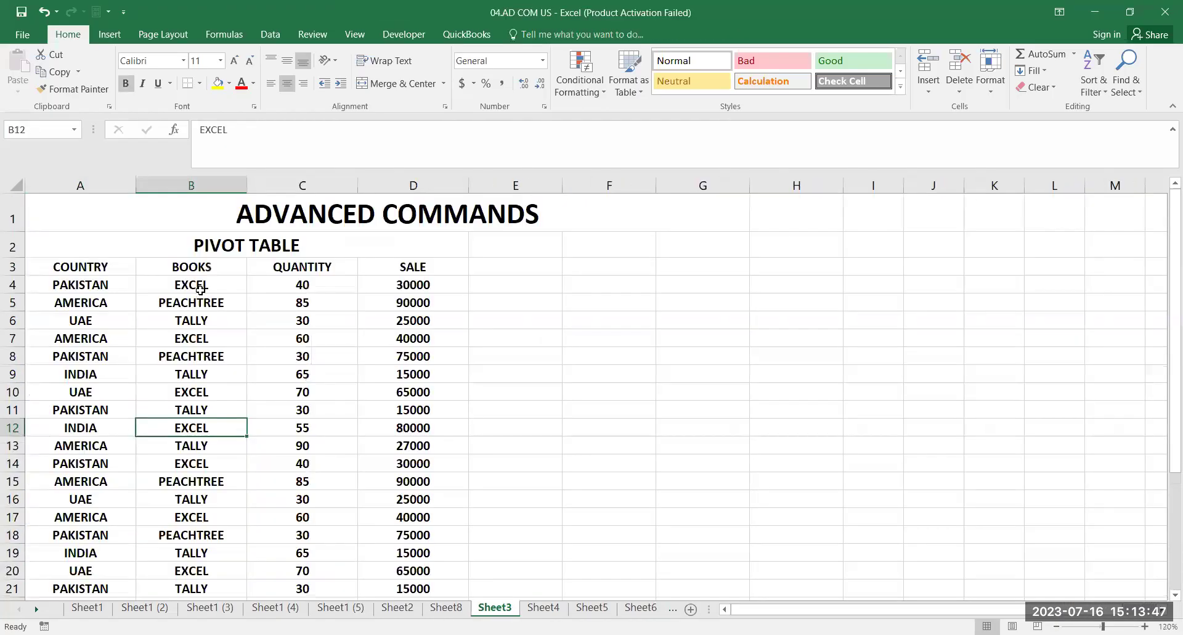
{"action": "left_click", "coordinate": [201, 288]}
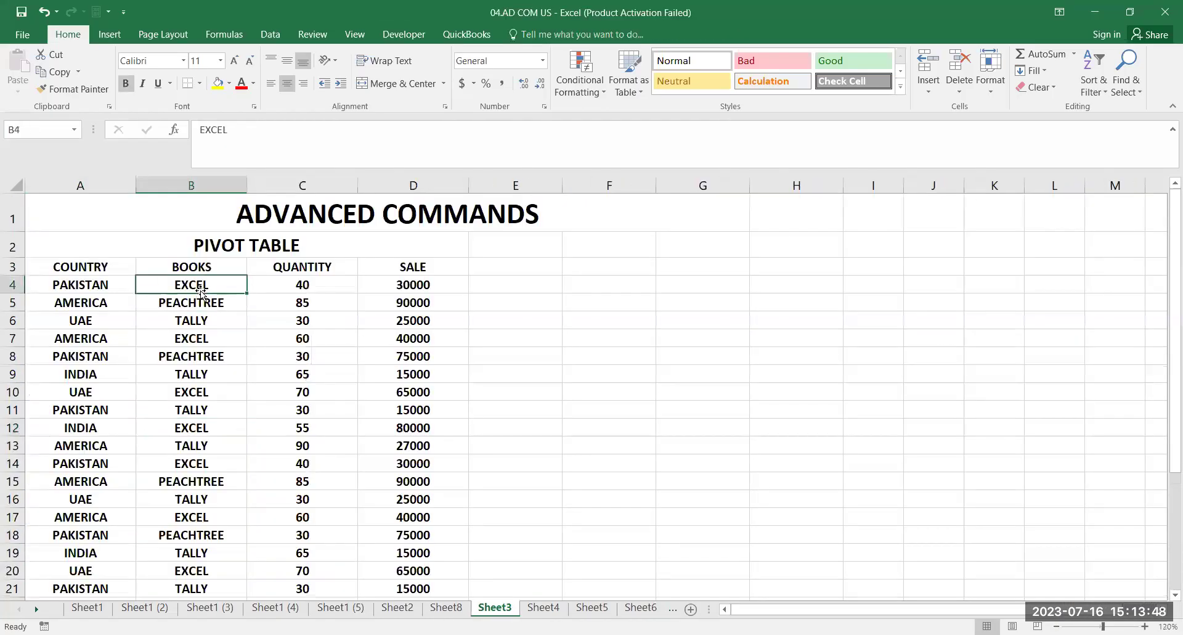
{"action": "left_click", "coordinate": [1131, 94]}
{"action": "left_click", "coordinate": [1120, 136]}
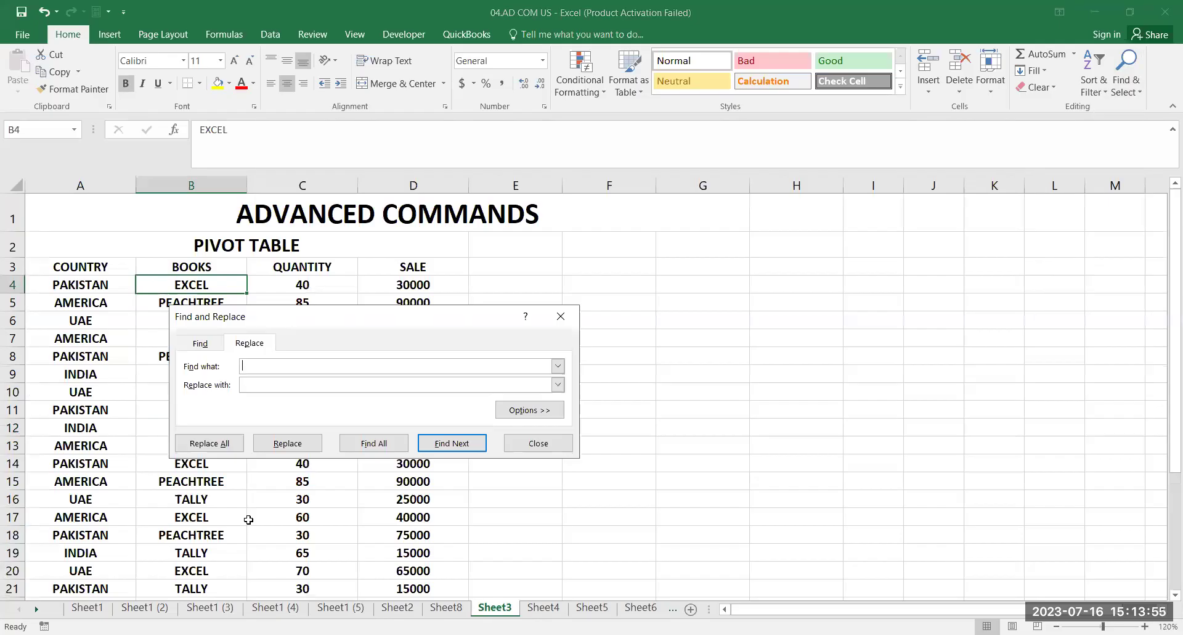
{"action": "type", "text": "EXCE"}
{"action": "type", "text": "WORD"}
{"action": "left_click", "coordinate": [210, 453]}
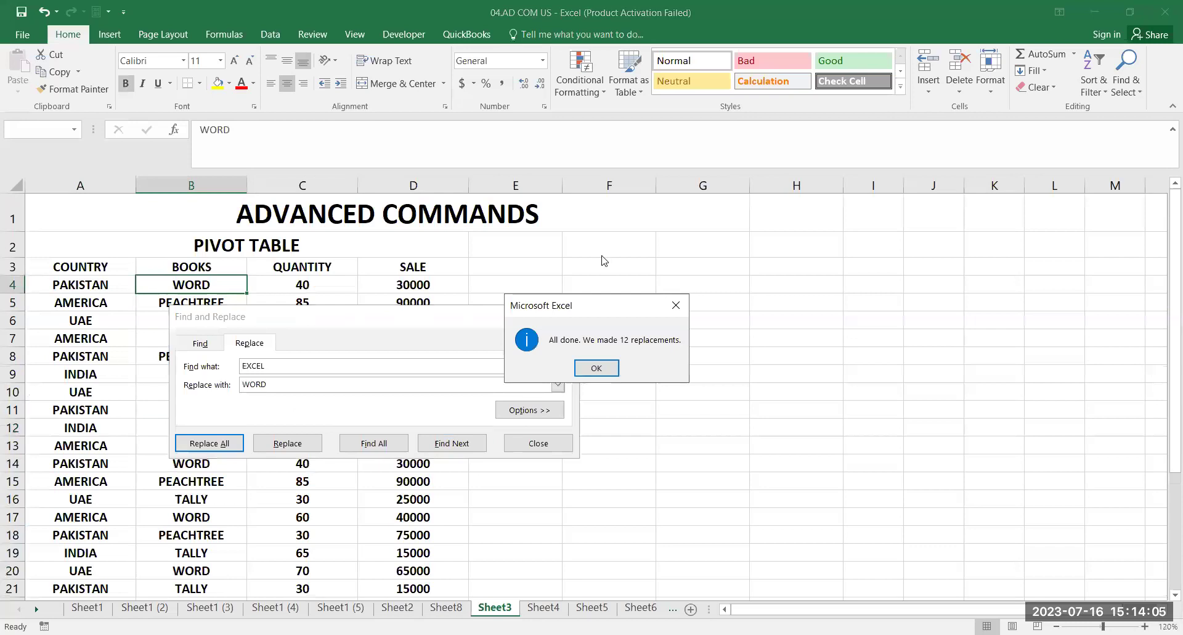
{"action": "left_click", "coordinate": [597, 368]}
{"action": "left_click", "coordinate": [538, 443]}
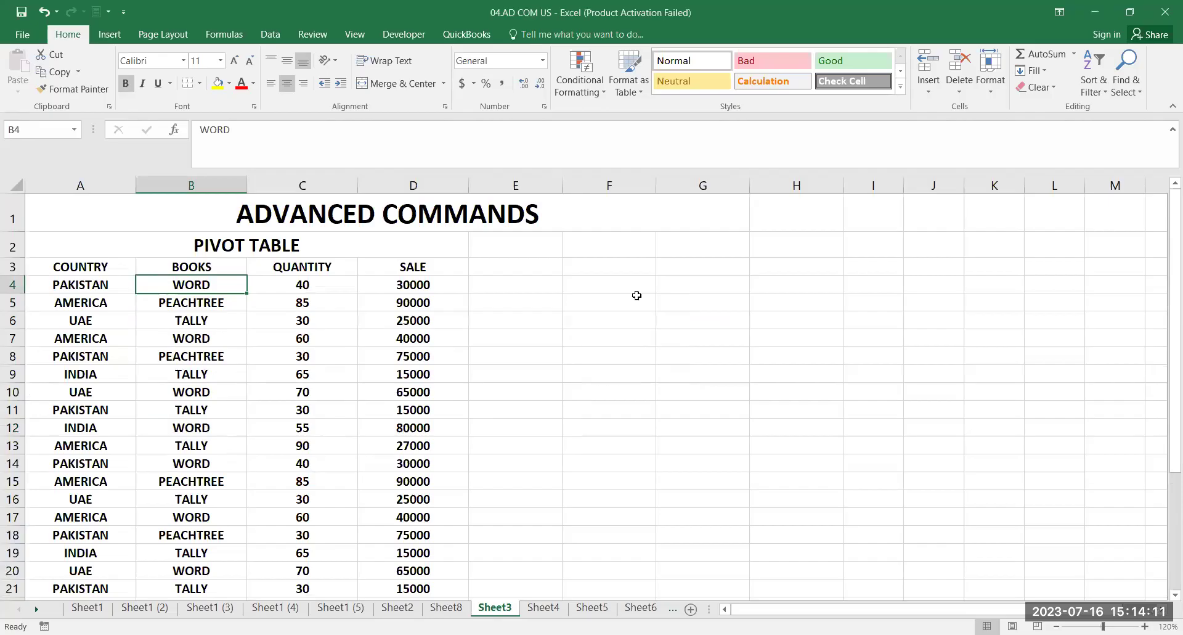
Change the quantities in the source table to 643 in C5 and 133 in C8
{"action": "left_click", "coordinate": [338, 299]}
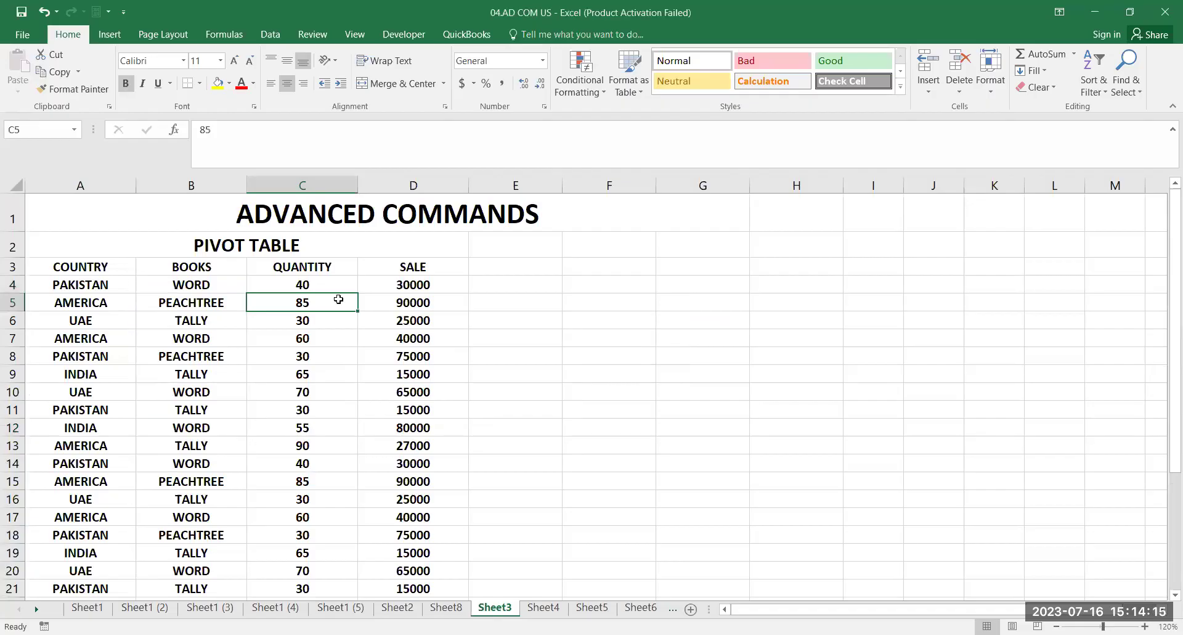
{"action": "type", "text": "643"}
{"action": "key", "text": "Return"}
{"action": "key", "text": "Return"}
{"action": "key", "text": "Return"}
{"action": "type", "text": "133"}
{"action": "key", "text": "Return"}
{"action": "key", "text": "Return"}
{"action": "key", "text": "Return"}
{"action": "key", "text": "Return"}
Set the quantity in C12 to 126 and the quantity in C14 to 875
{"action": "type", "text": "126"}
{"action": "key", "text": "Return"}
{"action": "key", "text": "Return"}
{"action": "key", "text": "Return"}
{"action": "key", "text": "Up"}
{"action": "type", "text": "875"}
{"action": "key", "text": "Return"}
{"action": "key", "text": "Return"}
{"action": "key", "text": "Return"}
{"action": "key", "text": "Return"}
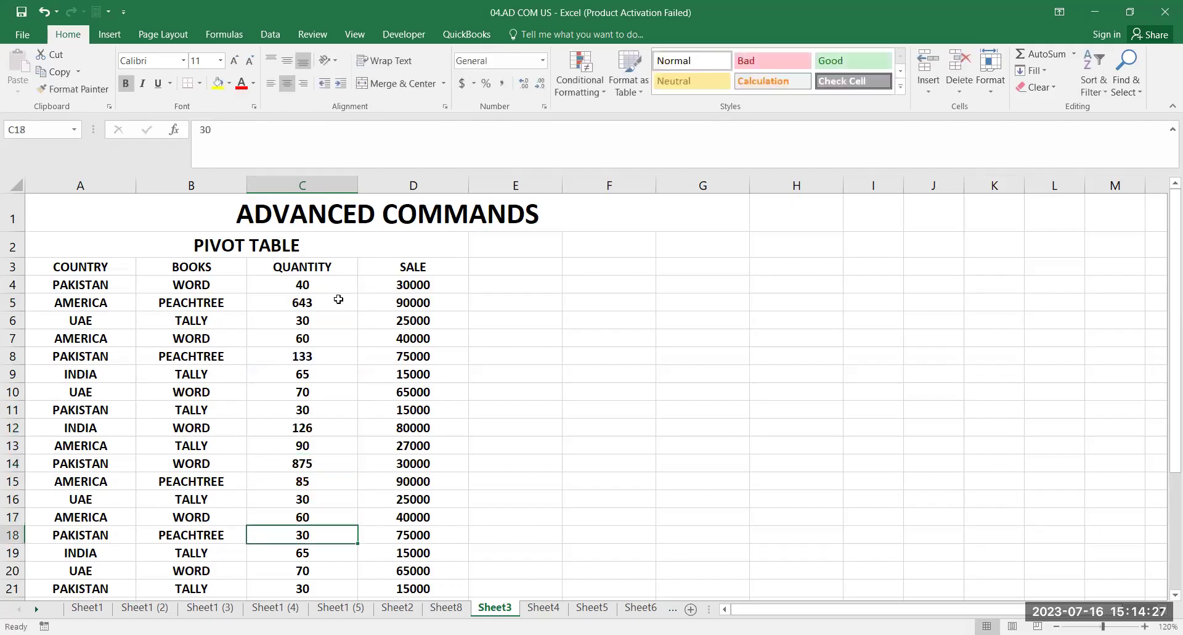
Set the quantities further down the column to 213 in C18, 453 in C22 and 129 in C26
{"action": "type", "text": "213"}
{"action": "key", "text": "Return"}
{"action": "key", "text": "Return"}
{"action": "key", "text": "Return"}
{"action": "key", "text": "Return"}
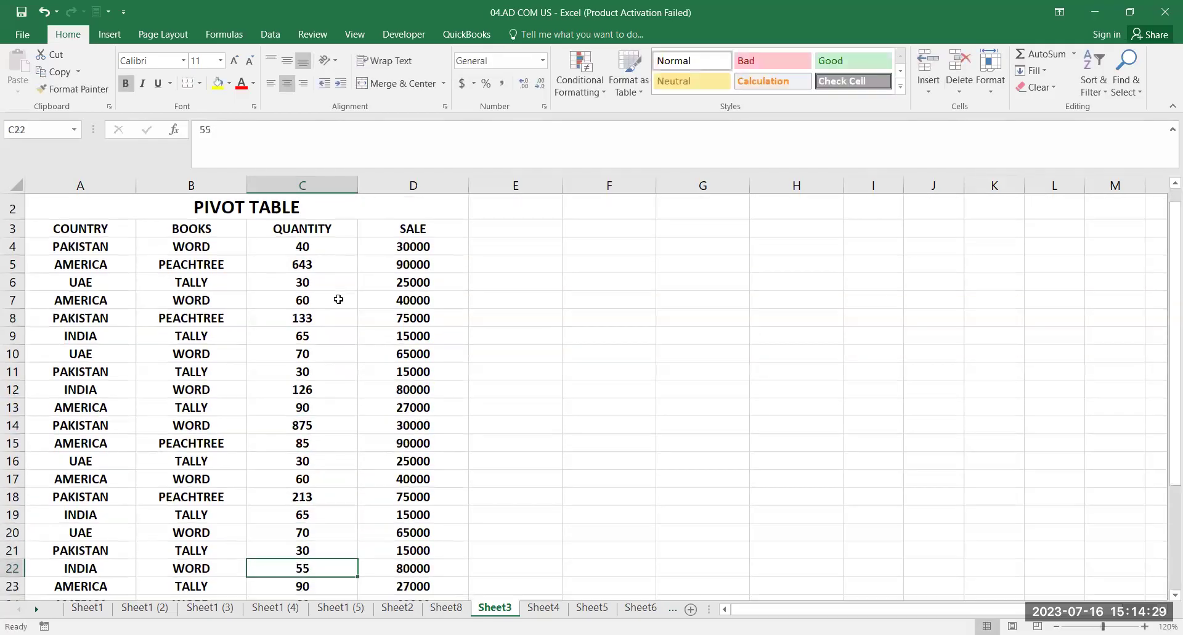
{"action": "type", "text": "45"}
{"action": "key", "text": "Return"}
{"action": "key", "text": "Return"}
{"action": "key", "text": "Return"}
{"action": "key", "text": "Return"}
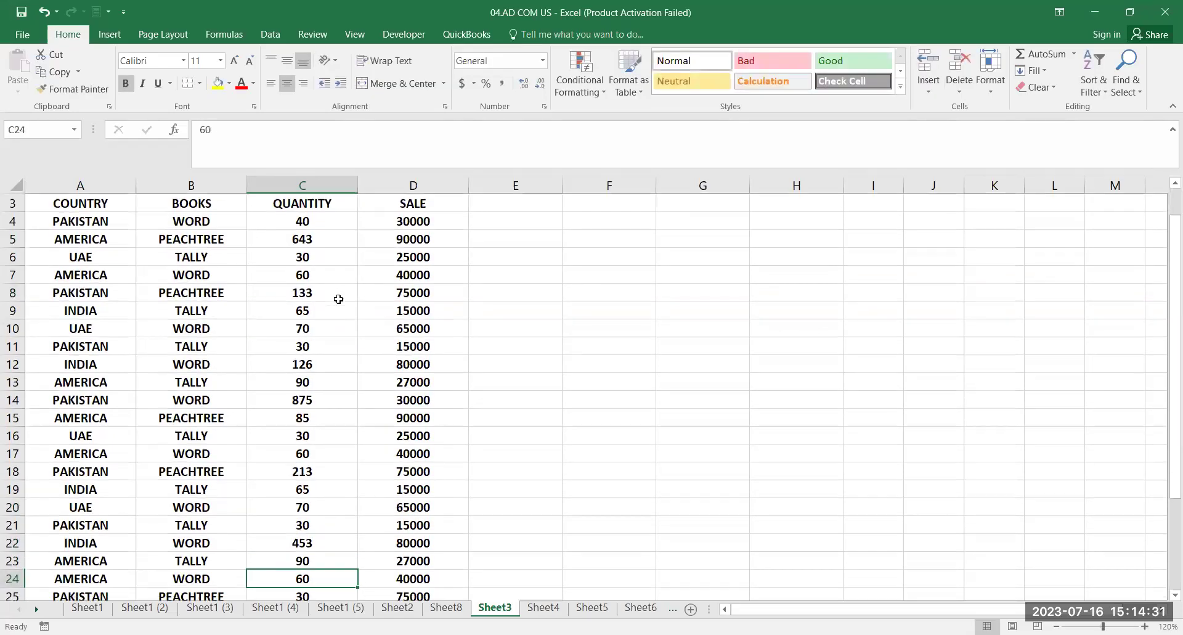
{"action": "type", "text": "129"}
{"action": "key", "text": "Return"}
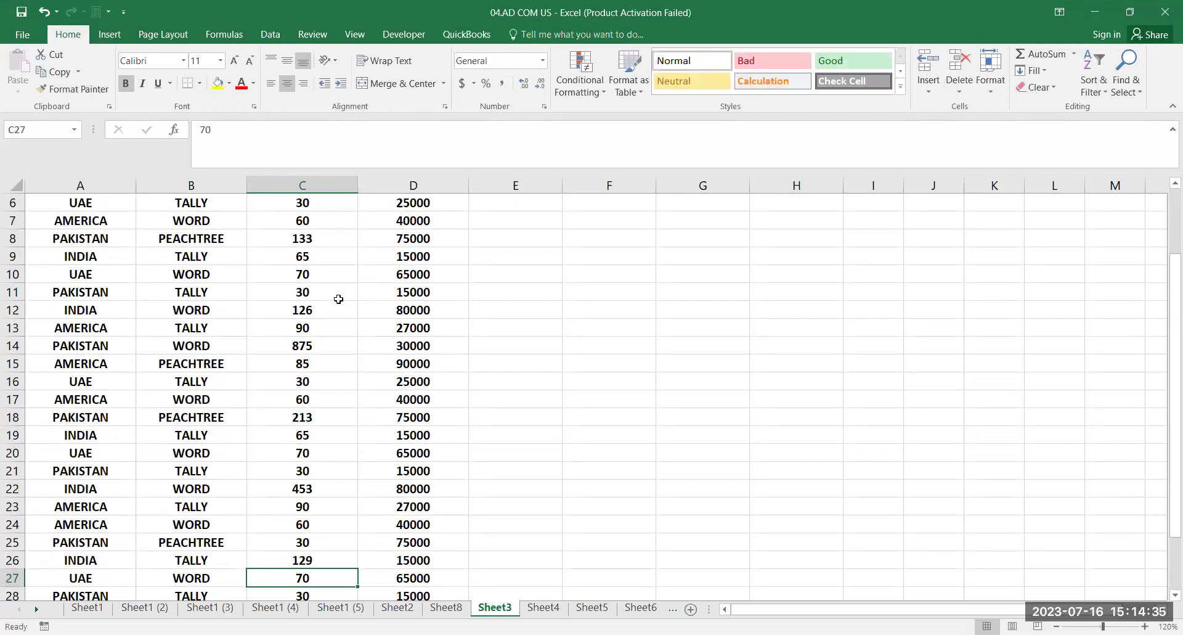
{"action": "scroll", "coordinate": [259, 370], "scroll_direction": "up", "scroll_amount": 2}
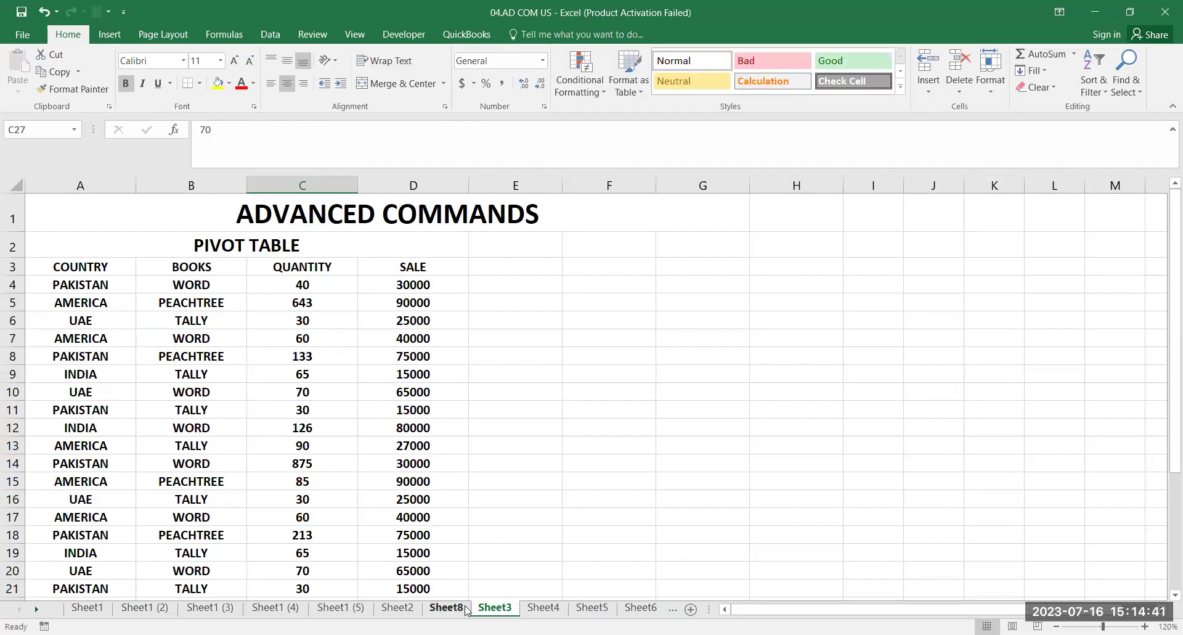
Refresh the PivotTable on Sheet8 with the edited source data from Sheet3
{"action": "left_click", "coordinate": [446, 607]}
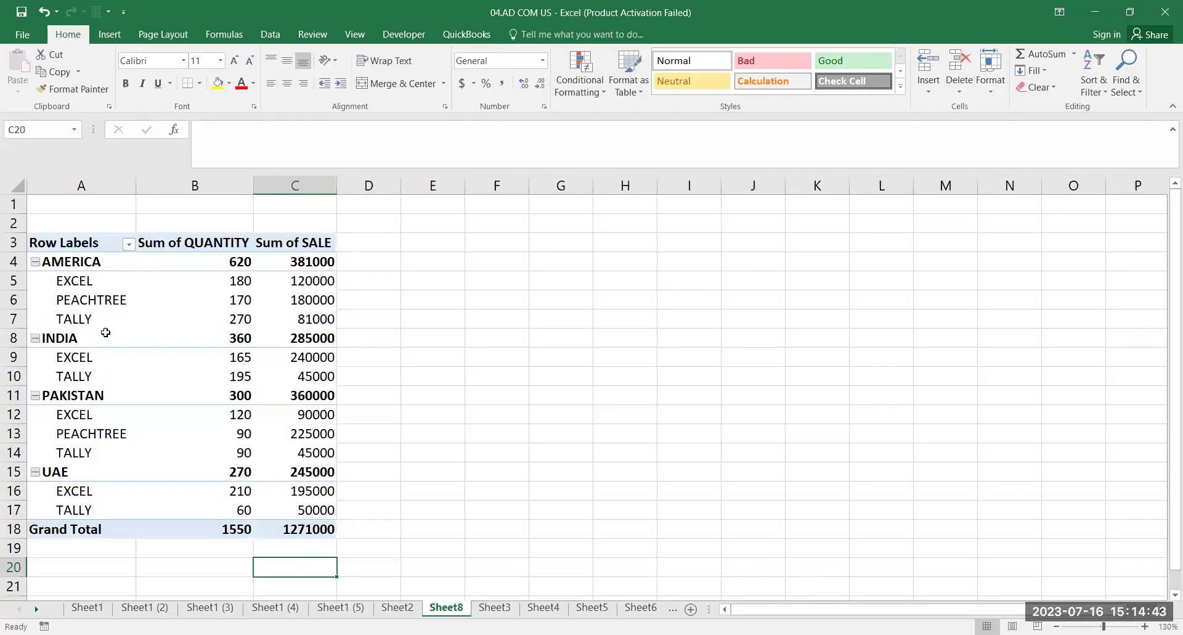
{"action": "left_click", "coordinate": [137, 288]}
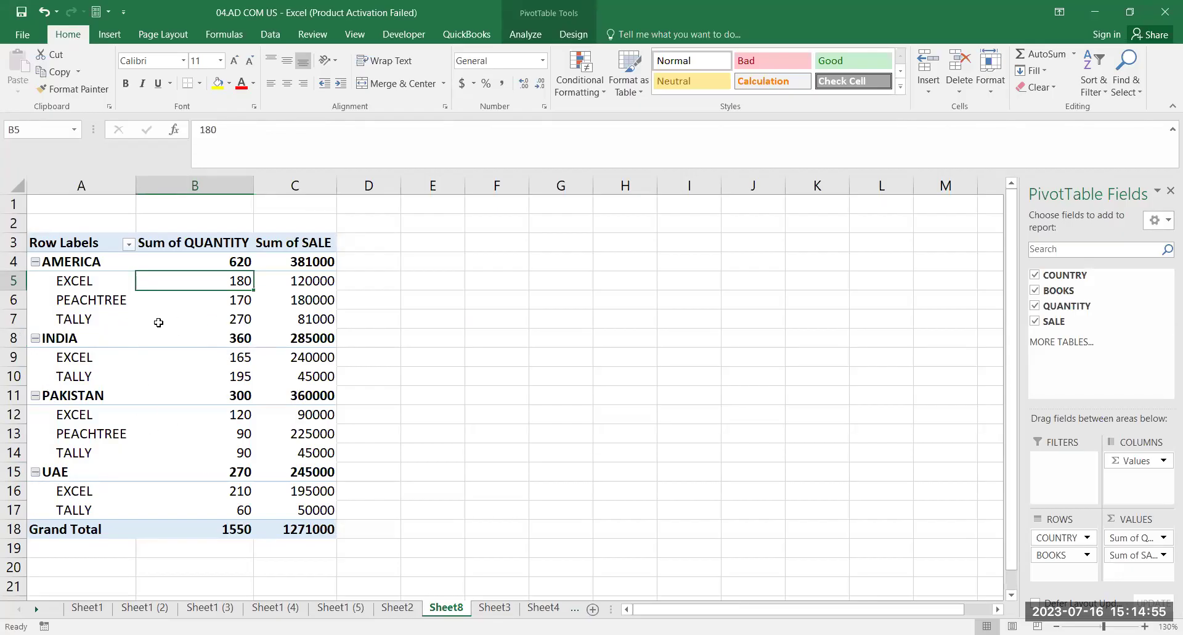
{"action": "mouse_move", "coordinate": [173, 329]}
{"action": "left_click", "coordinate": [525, 34]}
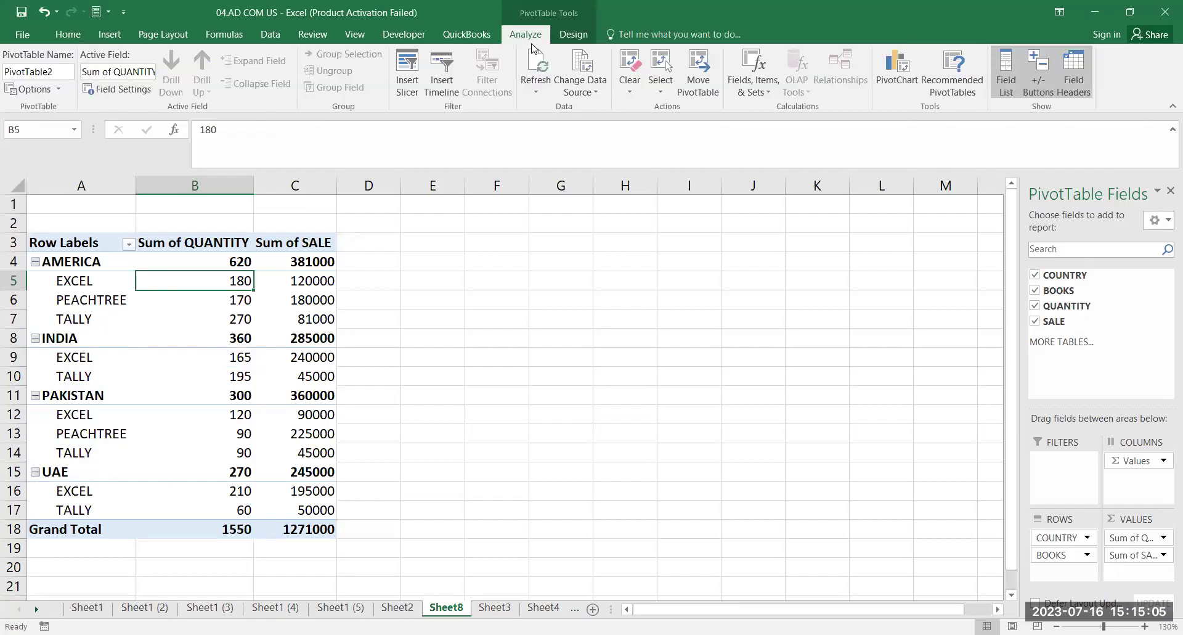
{"action": "left_click", "coordinate": [536, 92]}
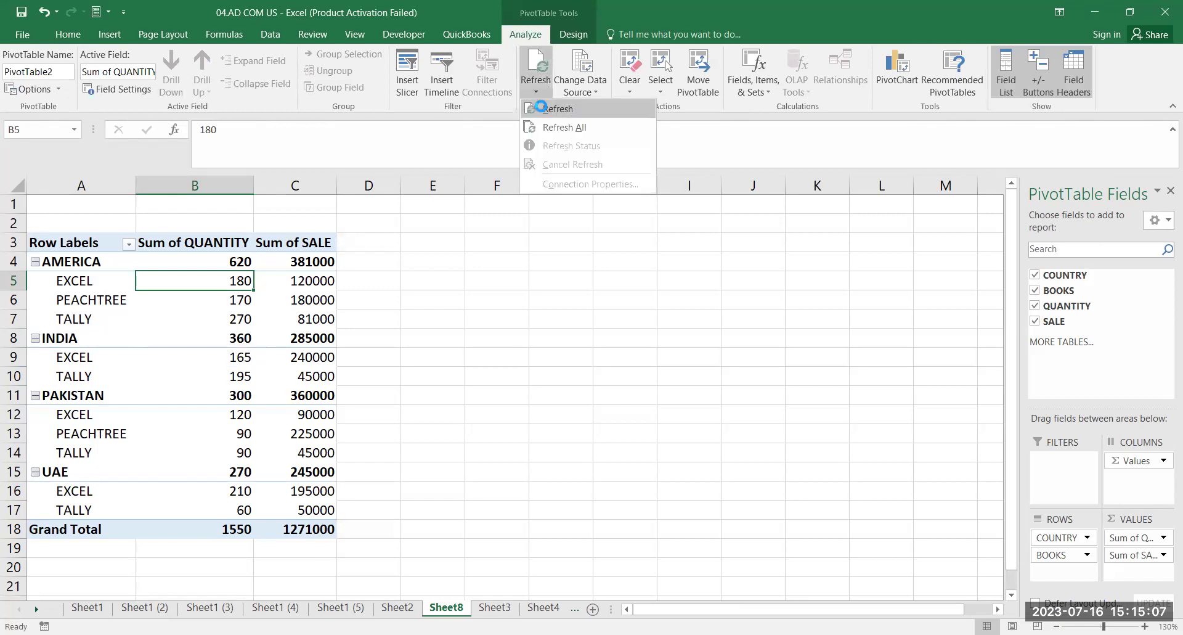
{"action": "left_click", "coordinate": [543, 109]}
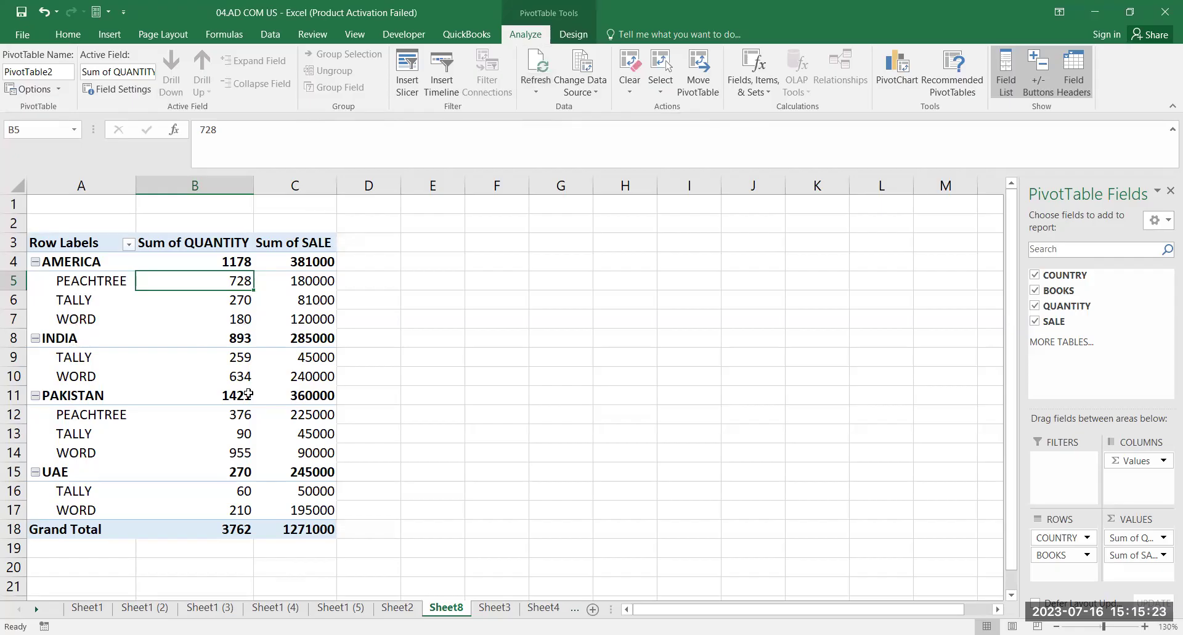
{"action": "mouse_move", "coordinate": [248, 466]}
{"action": "left_click", "coordinate": [475, 301]}
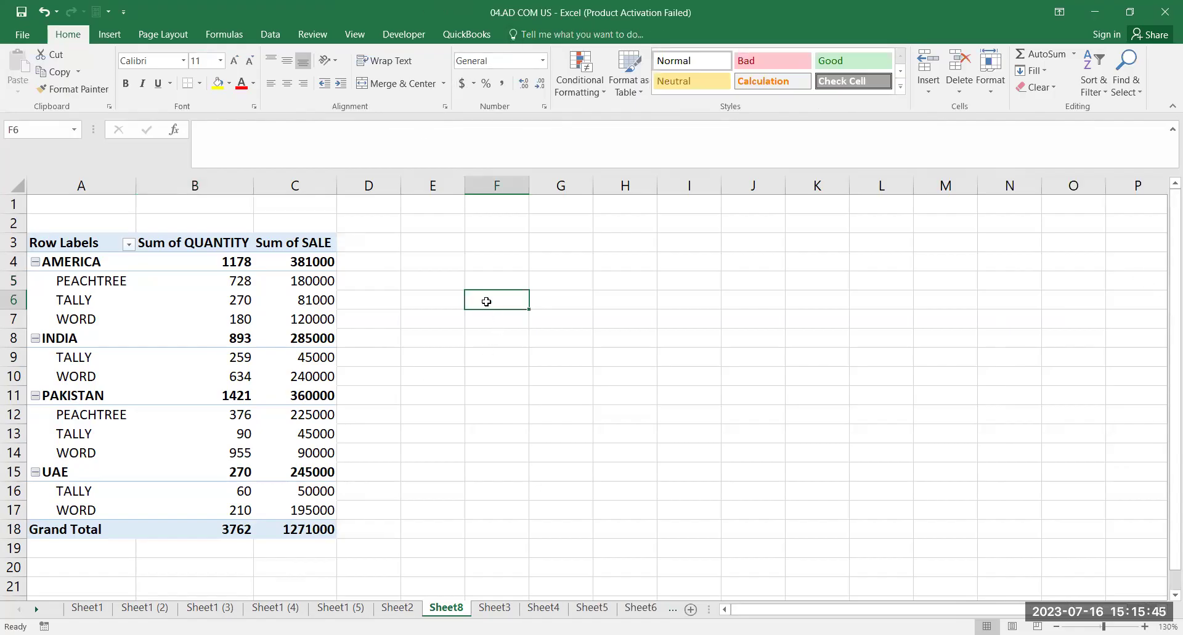
{"action": "left_click", "coordinate": [150, 295]}
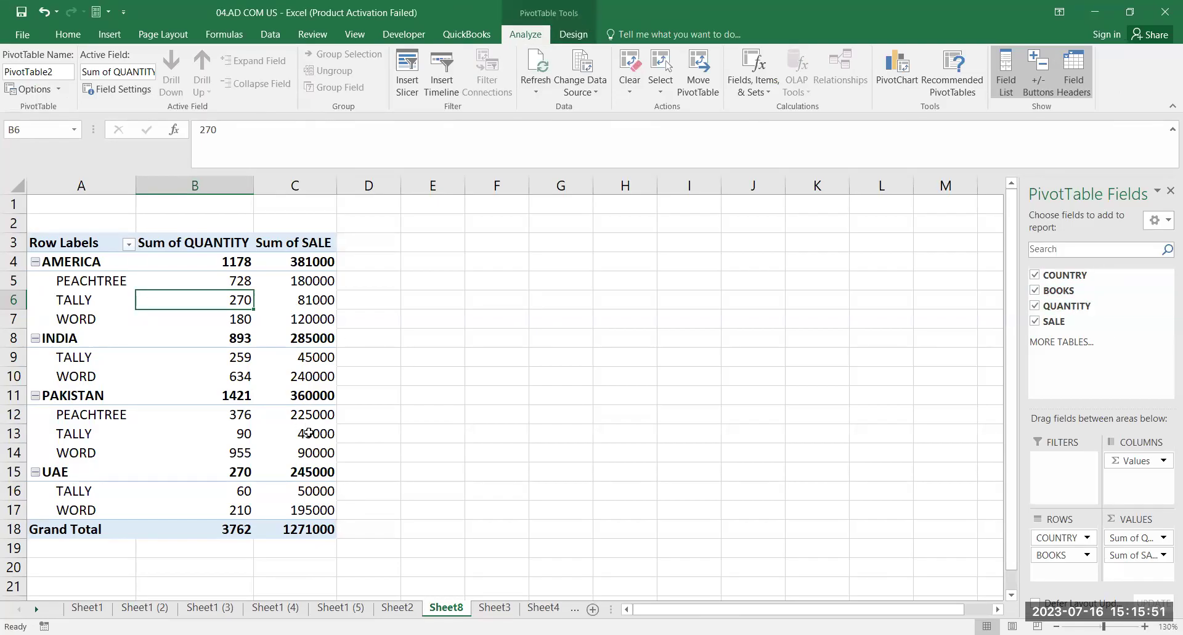
{"action": "left_click", "coordinate": [480, 494]}
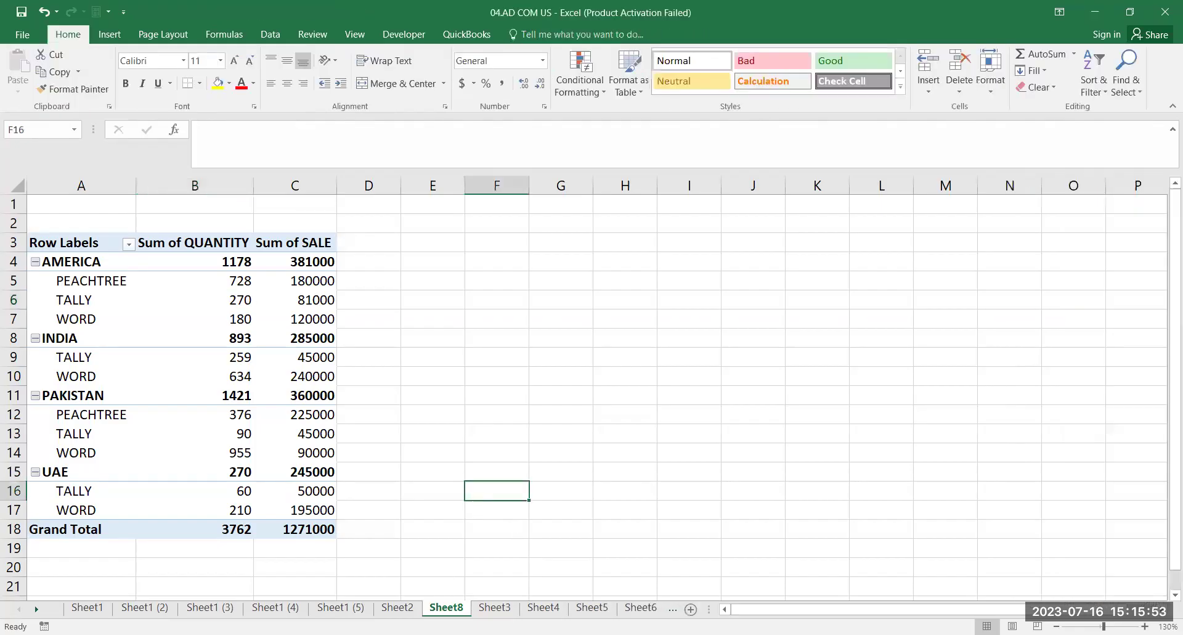
Start a new PivotTable from the source table A3:D31 on Sheet3
{"action": "left_click", "coordinate": [498, 609]}
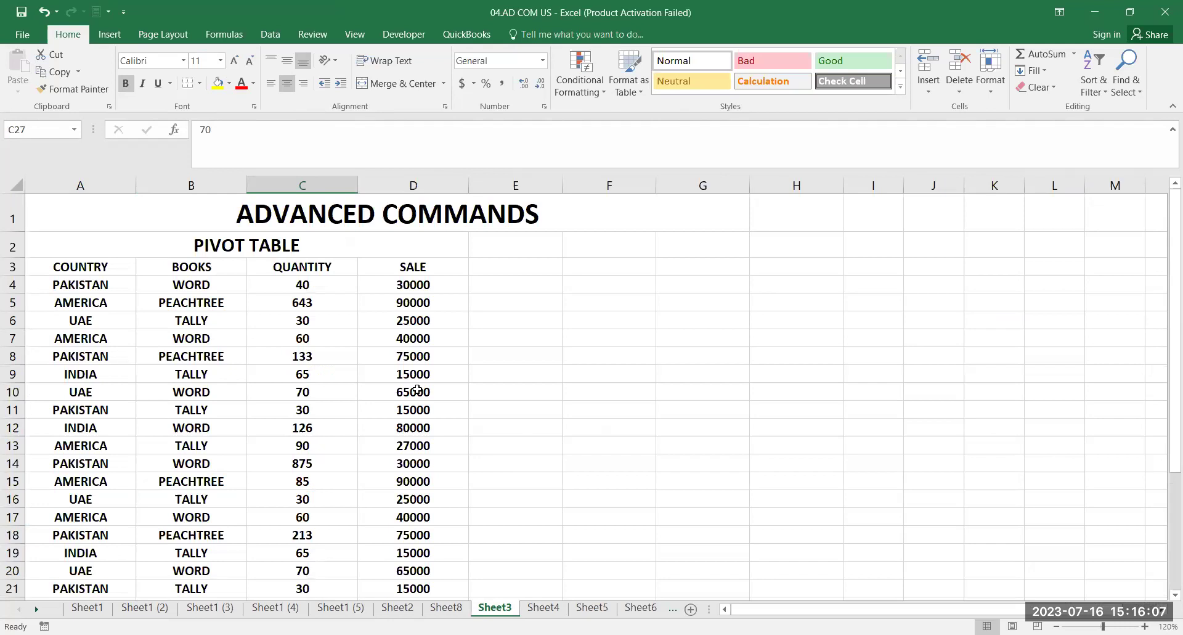
{"action": "left_click", "coordinate": [106, 270]}
{"action": "left_click_drag", "start_coordinate": [106, 270], "coordinate": [387, 587]}
{"action": "scroll", "coordinate": [332, 366], "scroll_direction": "up", "scroll_amount": 3}
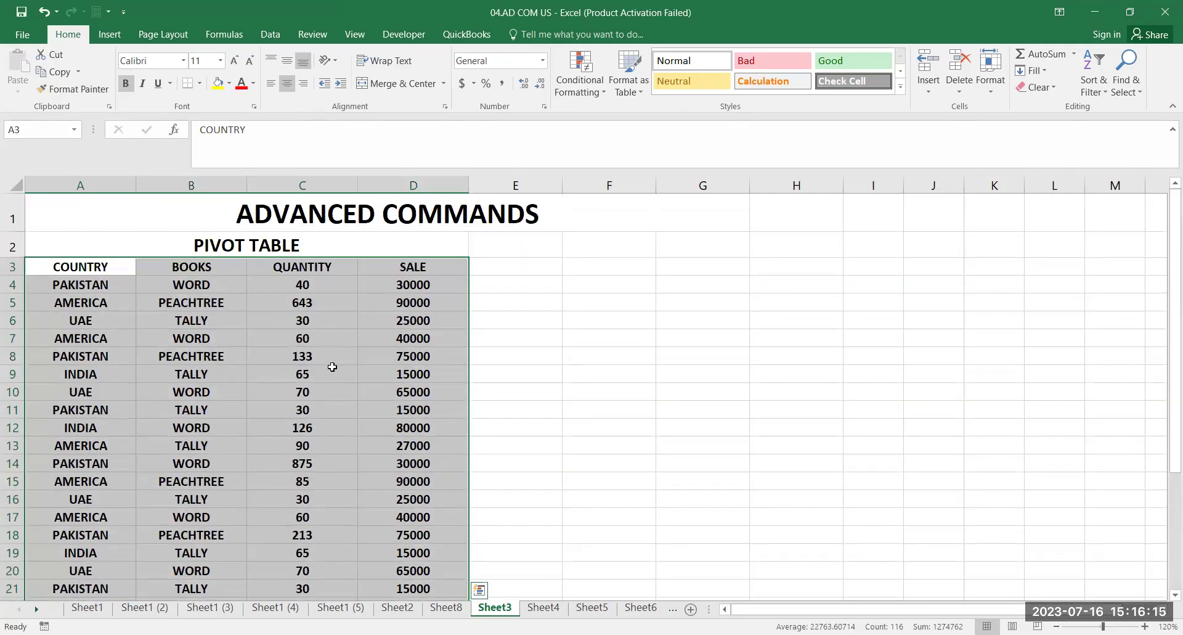
{"action": "left_click", "coordinate": [109, 34]}
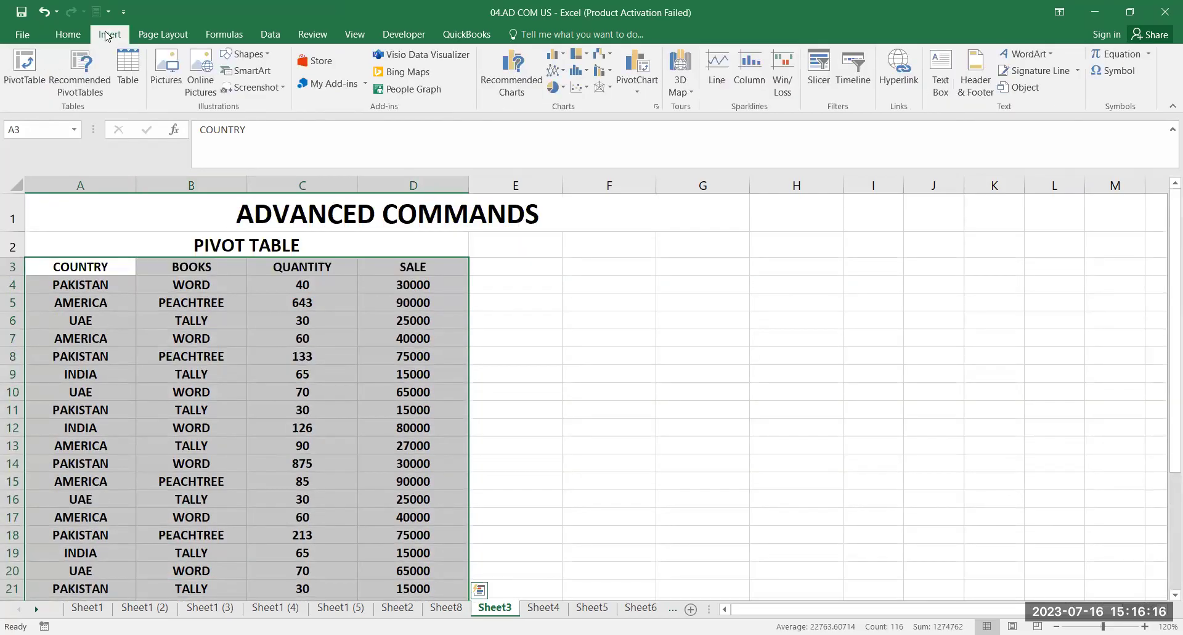
{"action": "left_click", "coordinate": [40, 80]}
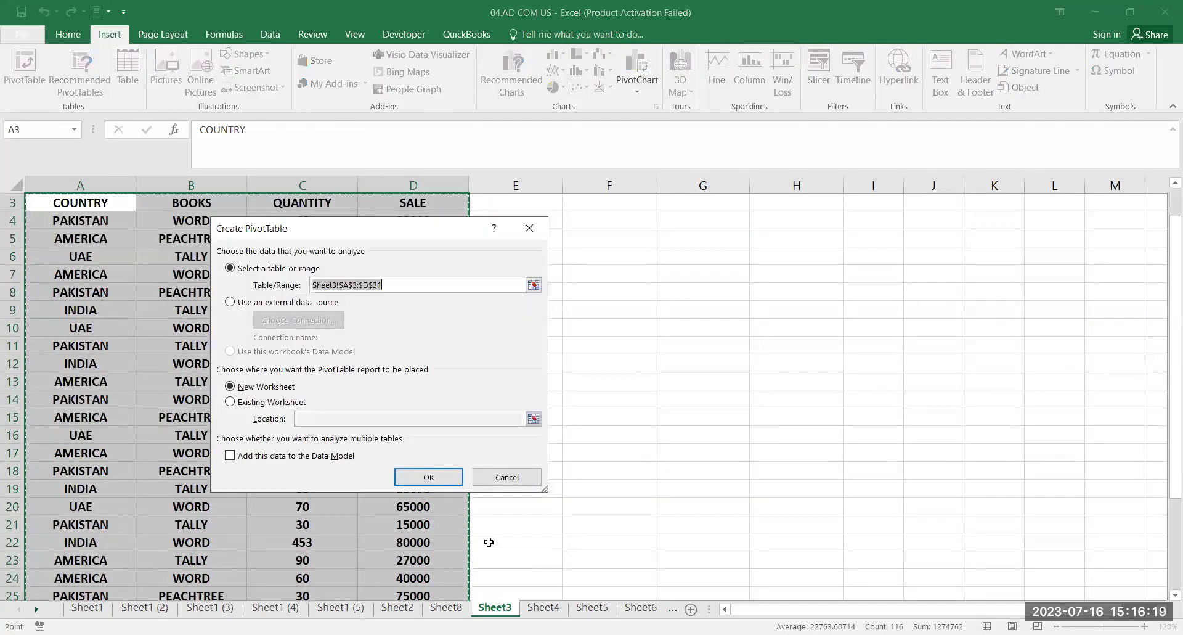
Place the PivotTable on the existing worksheet Sheet3 with the location A34:D67 and create it
{"action": "left_click", "coordinate": [266, 408]}
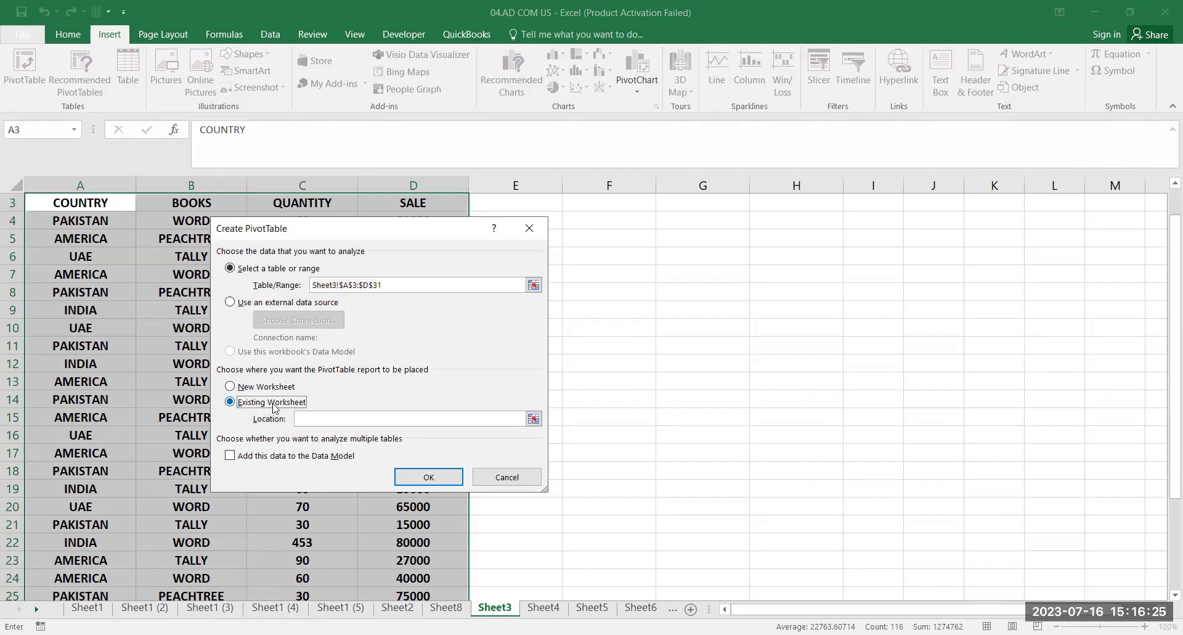
{"action": "left_click", "coordinate": [317, 421]}
{"action": "scroll", "coordinate": [127, 488], "scroll_direction": "down", "scroll_amount": 5}
{"action": "left_click", "coordinate": [100, 493]}
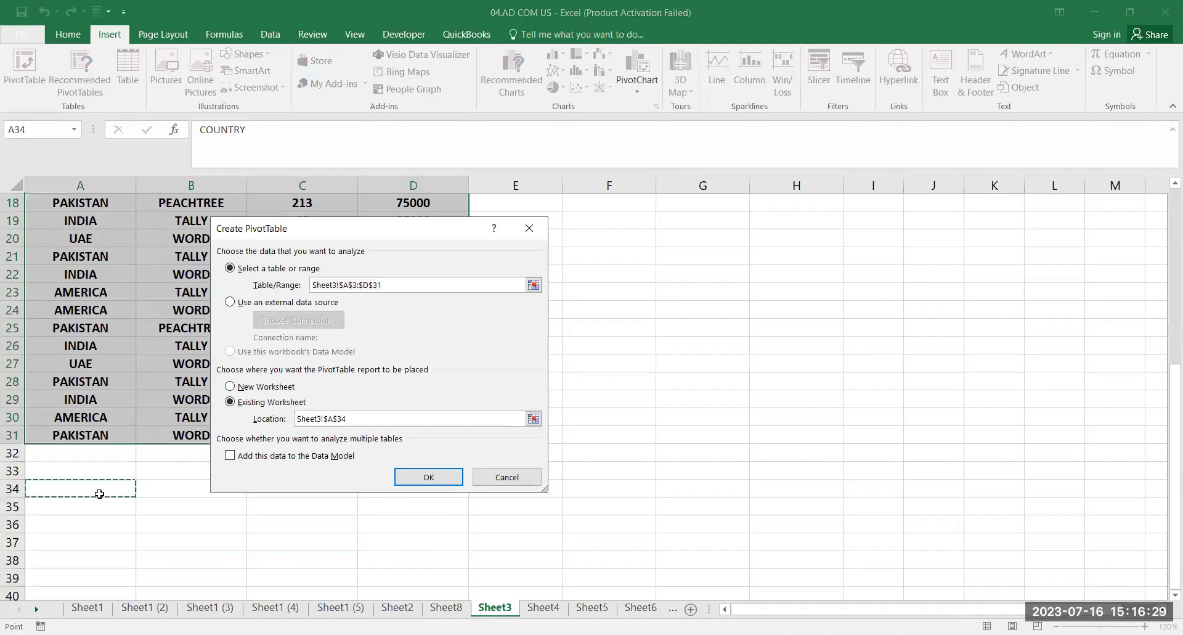
{"action": "left_click_drag", "start_coordinate": [384, 584], "coordinate": [383, 595]}
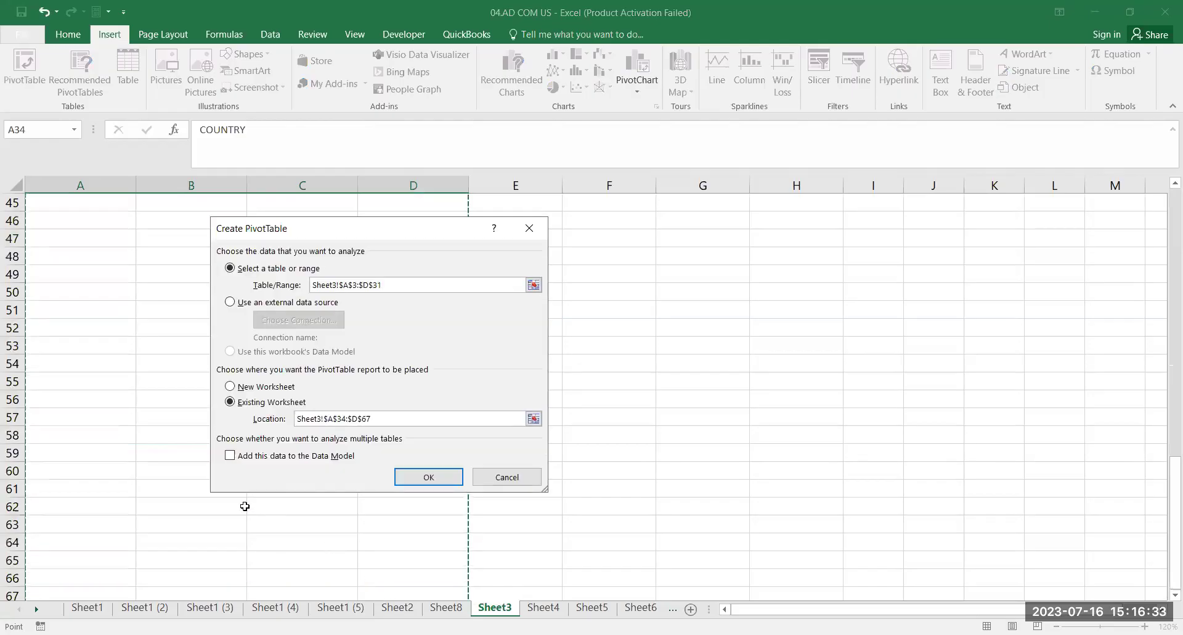
{"action": "scroll", "coordinate": [139, 387], "scroll_direction": "up", "scroll_amount": 5}
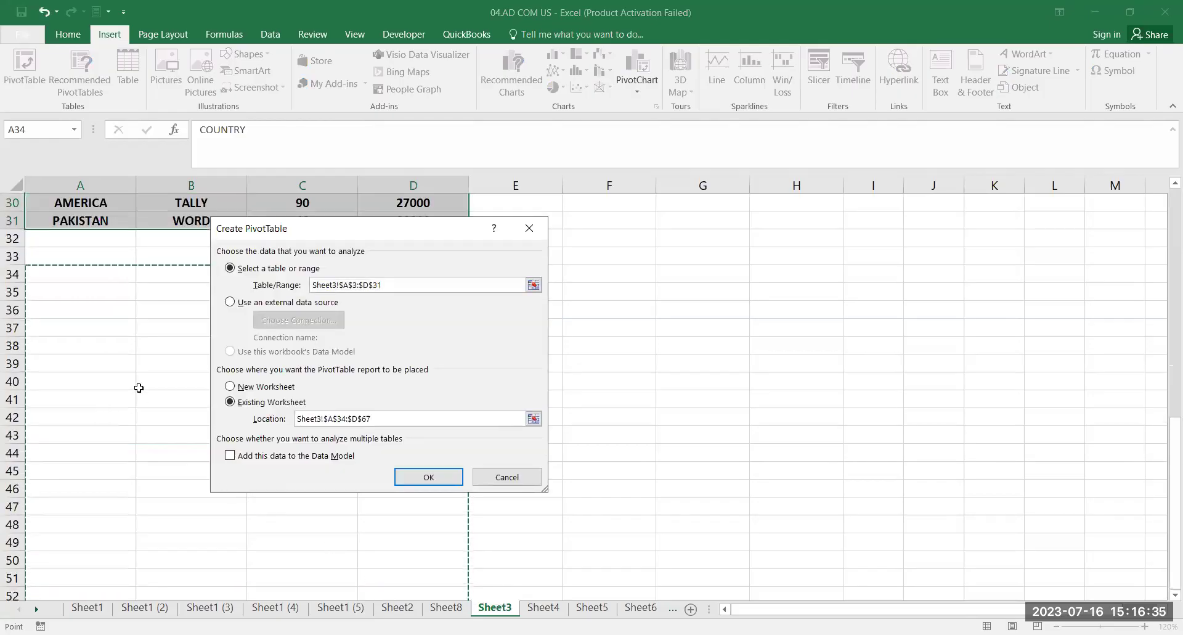
{"action": "scroll", "coordinate": [328, 522], "scroll_direction": "up", "scroll_amount": 2}
{"action": "scroll", "coordinate": [329, 522], "scroll_direction": "up", "scroll_amount": 1}
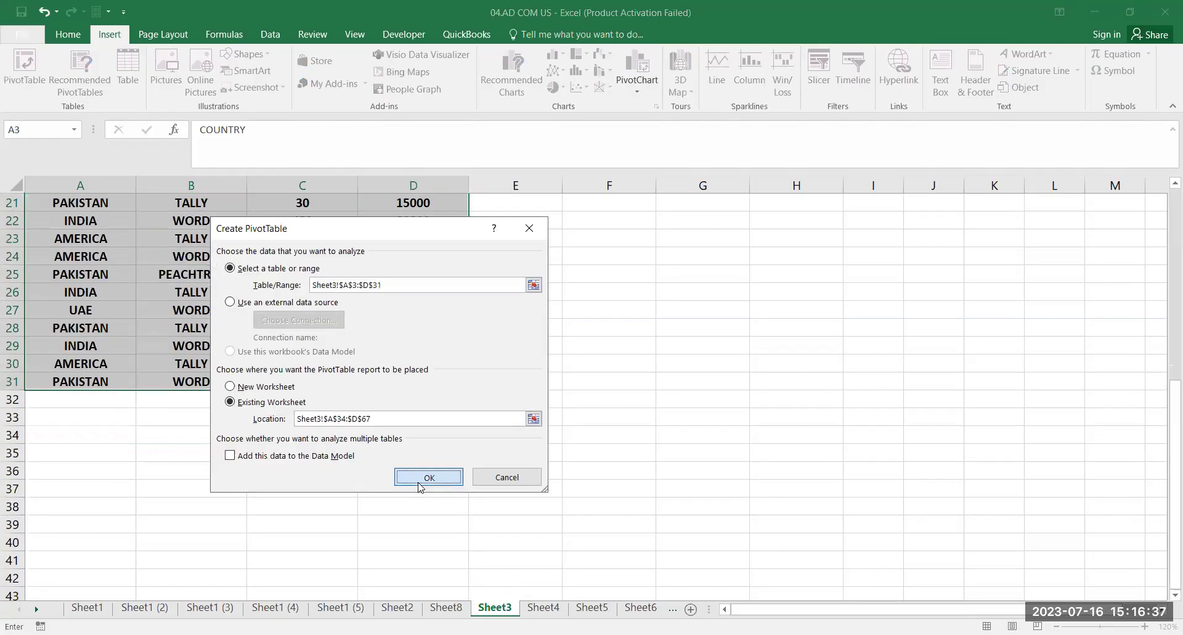
{"action": "left_click", "coordinate": [417, 477]}
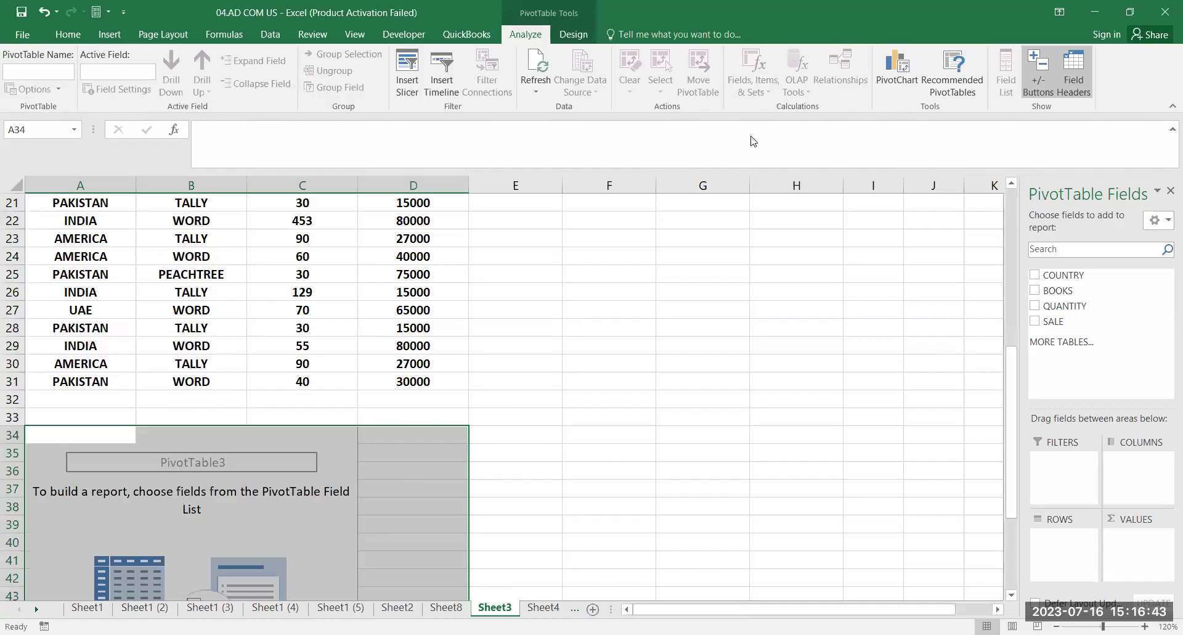
Add the COUNTRY, BOOKS, QUANTITY and SALE fields to the PivotTable below the source data
{"action": "left_click", "coordinate": [1034, 274]}
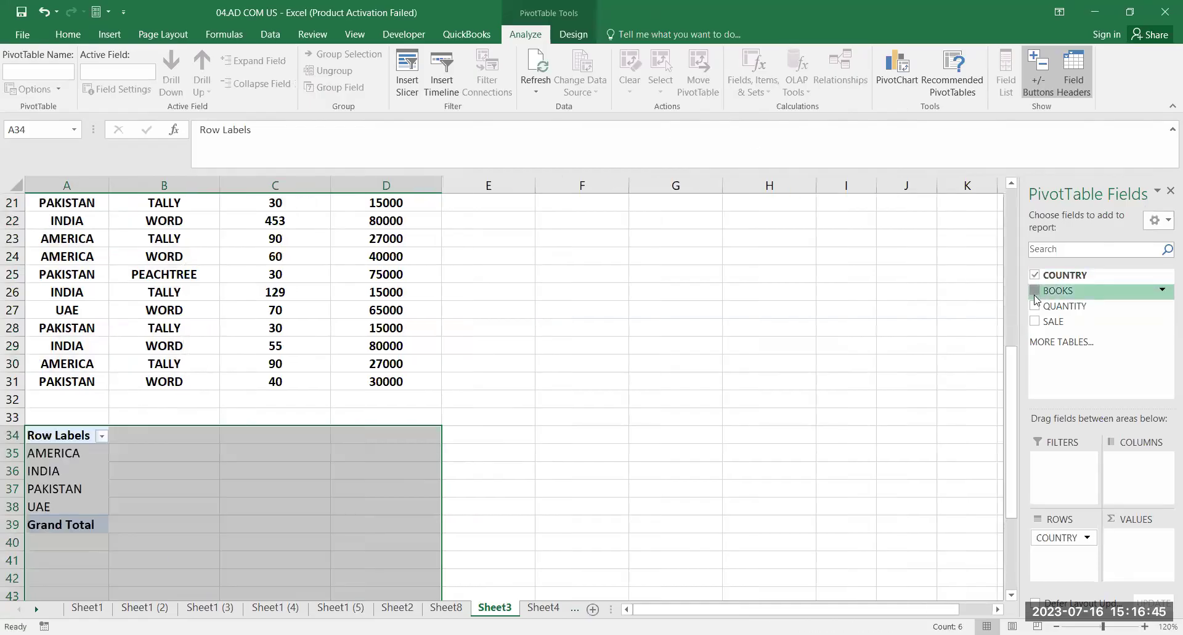
{"action": "left_click", "coordinate": [1035, 292]}
{"action": "left_click", "coordinate": [1034, 306]}
{"action": "left_click", "coordinate": [1034, 321]}
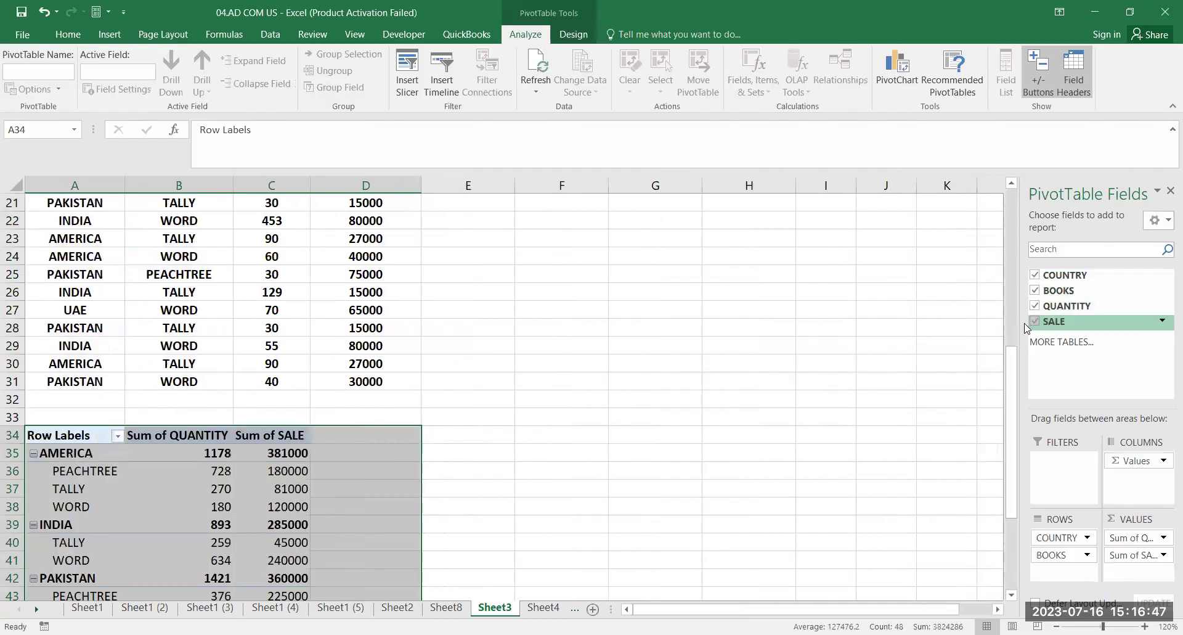
{"action": "left_click", "coordinate": [215, 506]}
{"action": "scroll", "coordinate": [246, 510], "scroll_direction": "down", "scroll_amount": 4}
{"action": "scroll", "coordinate": [251, 511], "scroll_direction": "up", "scroll_amount": 3}
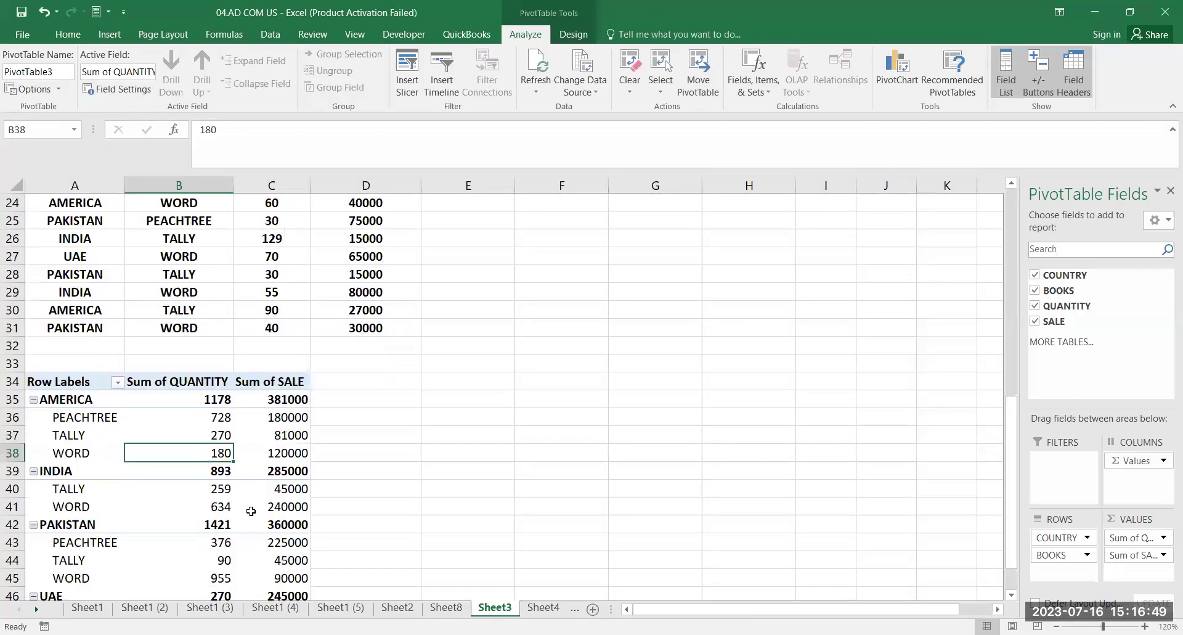
{"action": "scroll", "coordinate": [250, 511], "scroll_direction": "up", "scroll_amount": 3}
{"action": "left_click", "coordinate": [257, 505]}
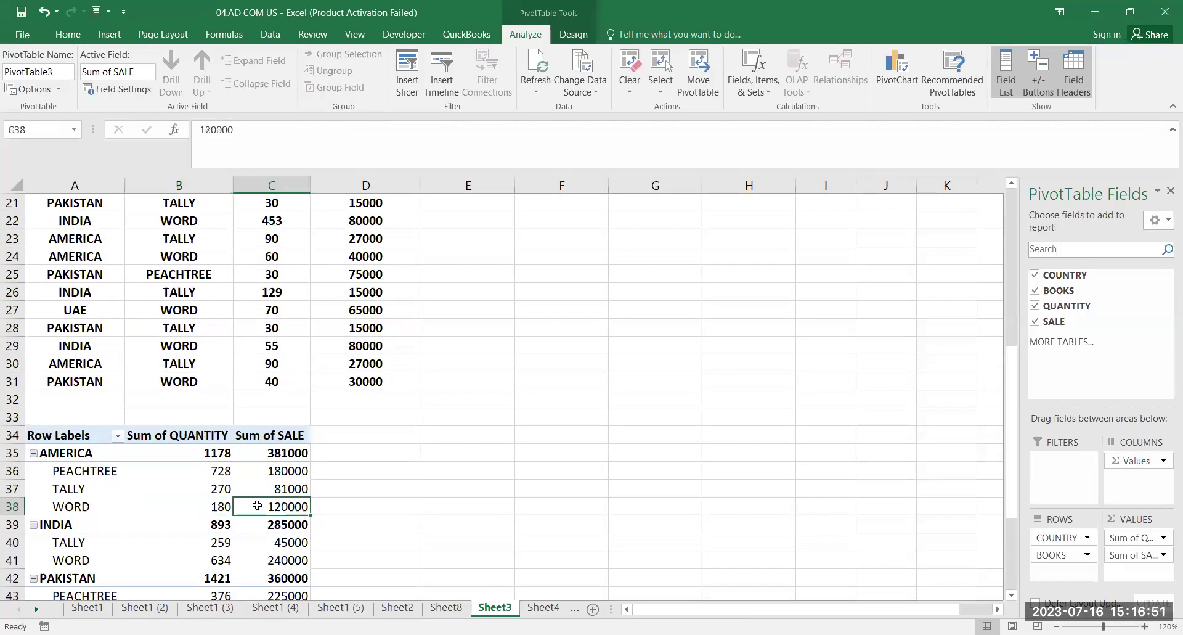
{"action": "mouse_move", "coordinate": [257, 501]}
{"action": "left_click", "coordinate": [541, 562]}
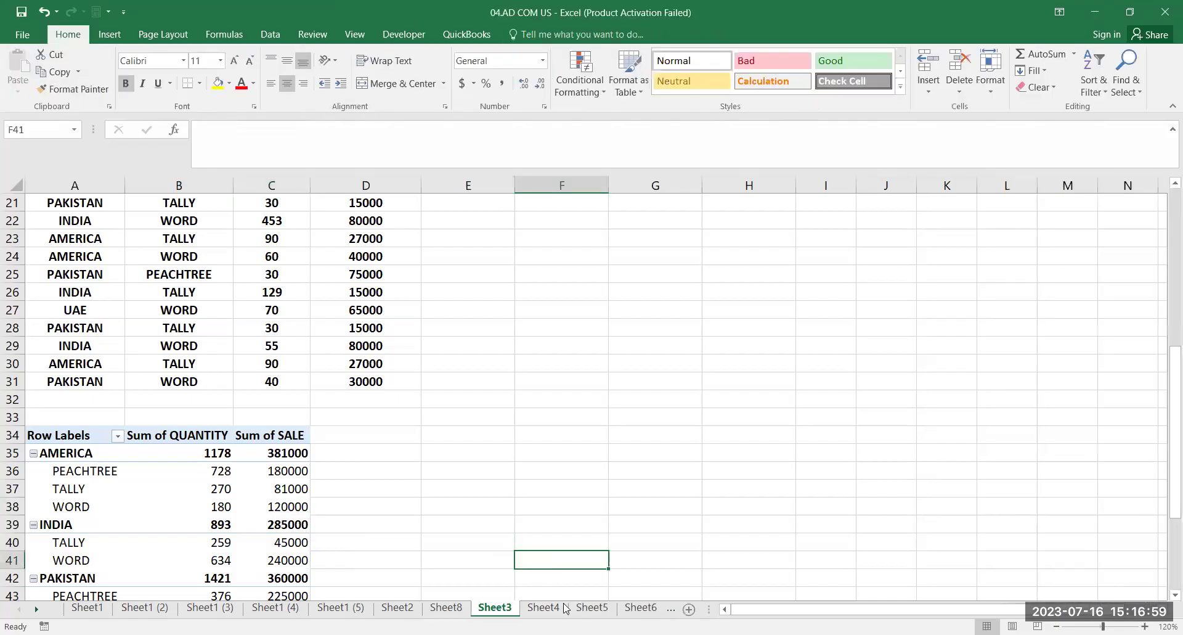
Go to Sheet6 and examine the January, February and March sale tables and the empty area beside them
{"action": "left_click", "coordinate": [637, 610]}
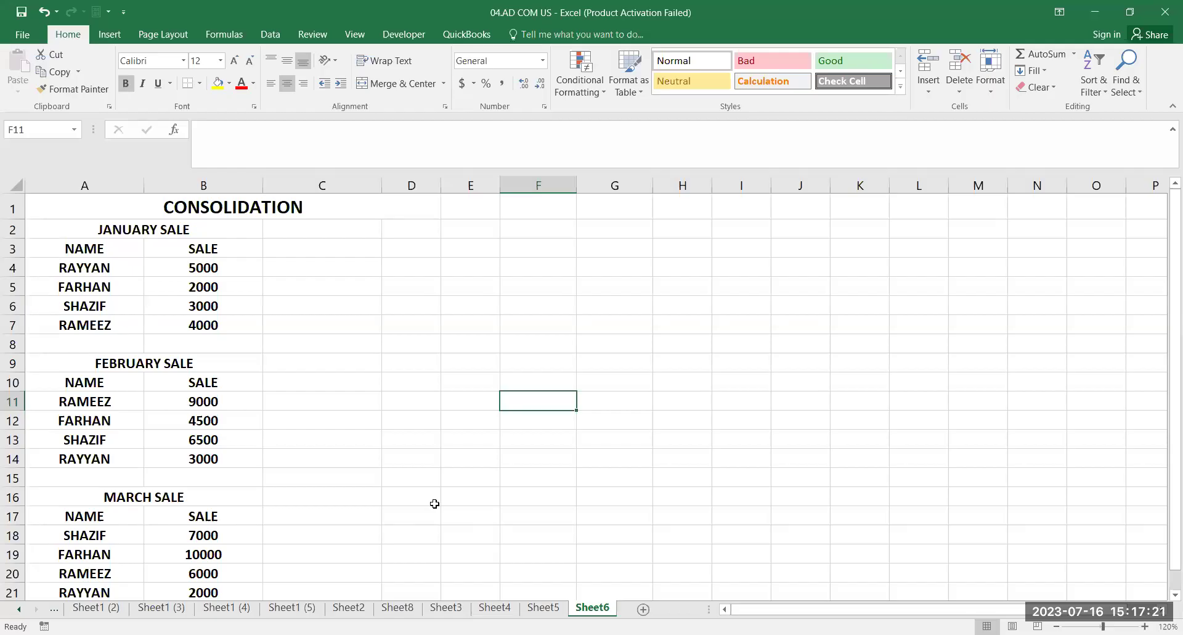
{"action": "left_click", "coordinate": [769, 116]}
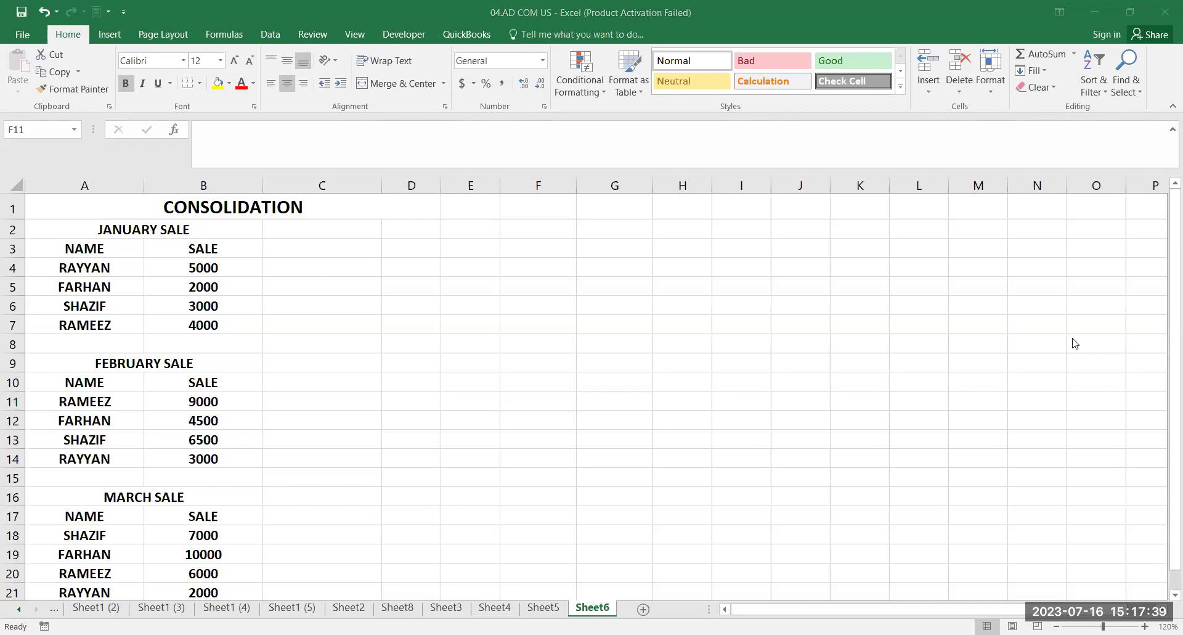
{"action": "left_click", "coordinate": [457, 390]}
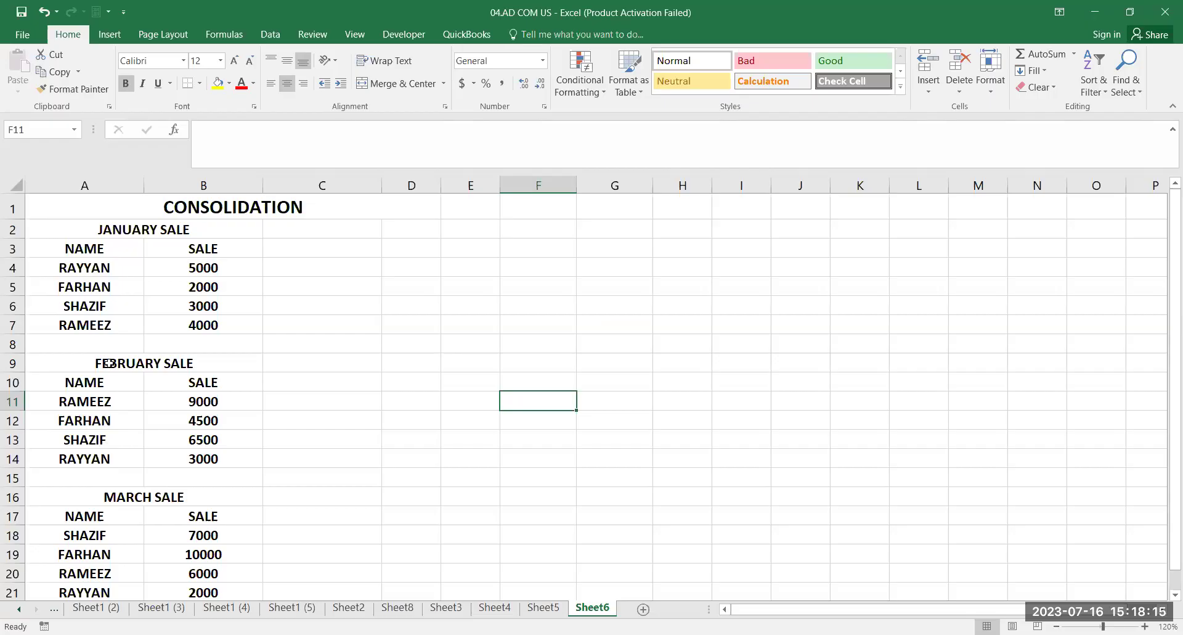
{"action": "left_click_drag", "start_coordinate": [102, 265], "coordinate": [202, 607]}
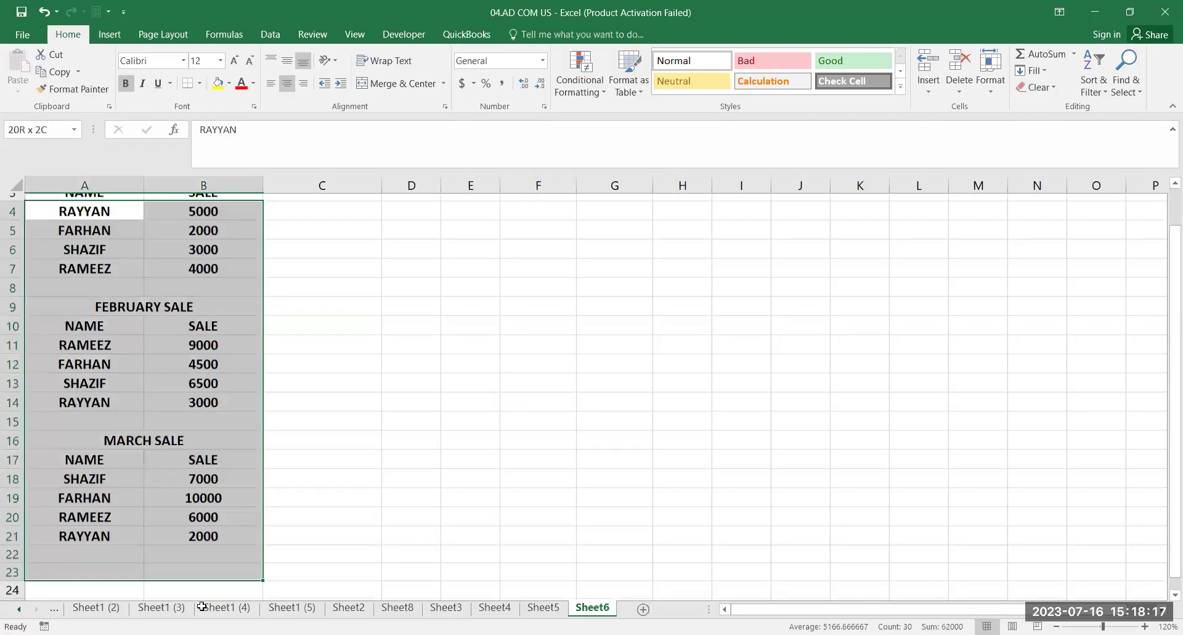
{"action": "scroll", "coordinate": [520, 413], "scroll_direction": "up", "scroll_amount": 1}
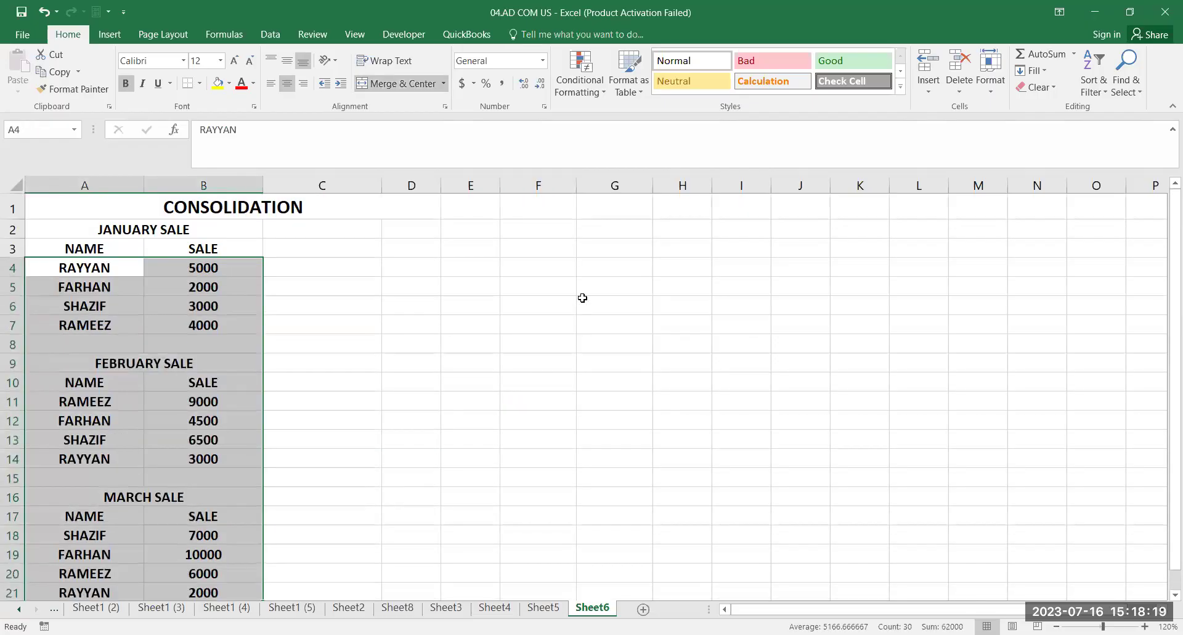
{"action": "left_click", "coordinate": [582, 298]}
{"action": "left_click", "coordinate": [100, 245]}
{"action": "left_click_drag", "start_coordinate": [172, 366], "coordinate": [205, 573]}
{"action": "left_click_drag", "start_coordinate": [569, 250], "coordinate": [671, 432]}
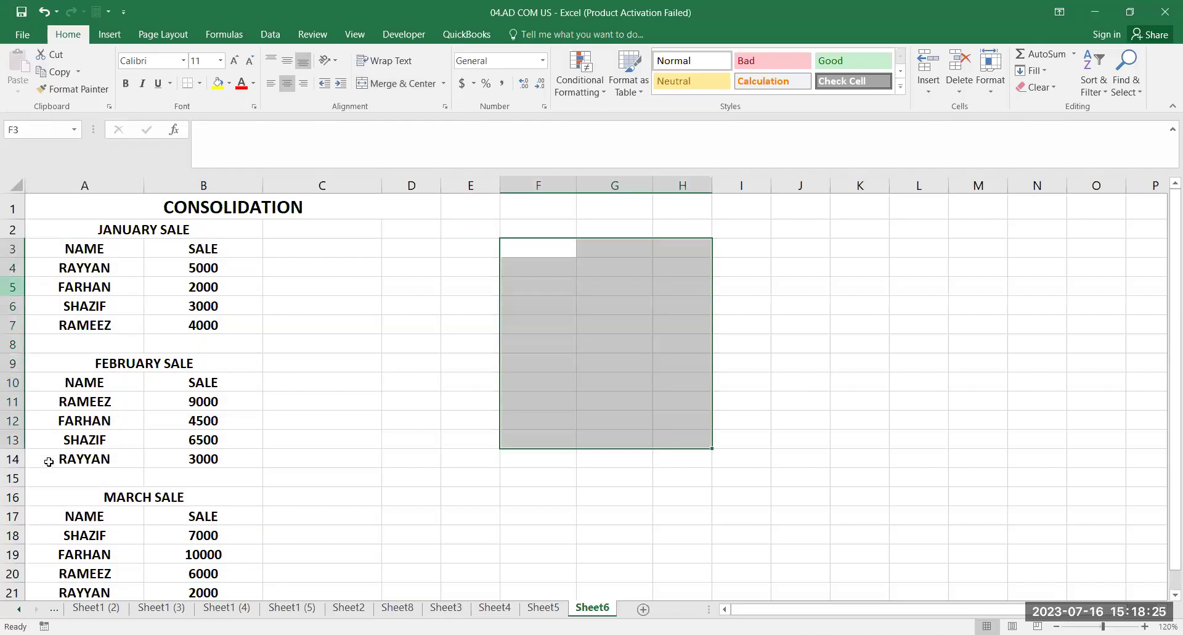
{"action": "left_click_drag", "start_coordinate": [582, 287], "coordinate": [720, 445]}
{"action": "left_click_drag", "start_coordinate": [565, 281], "coordinate": [570, 423]}
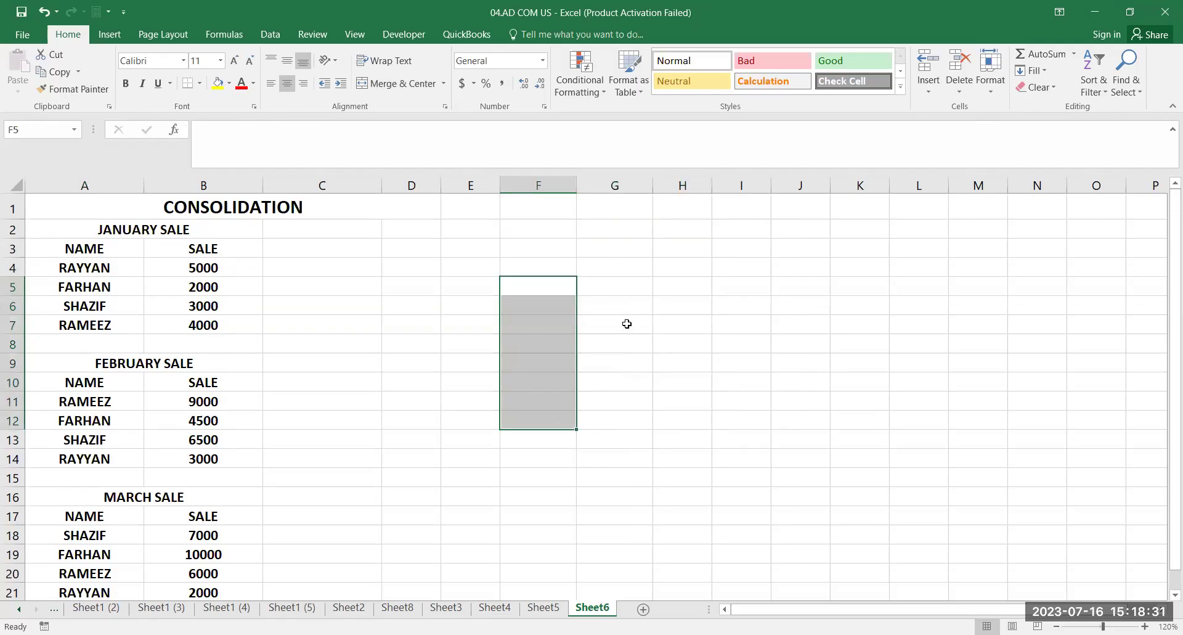
{"action": "left_click_drag", "start_coordinate": [626, 286], "coordinate": [625, 423]}
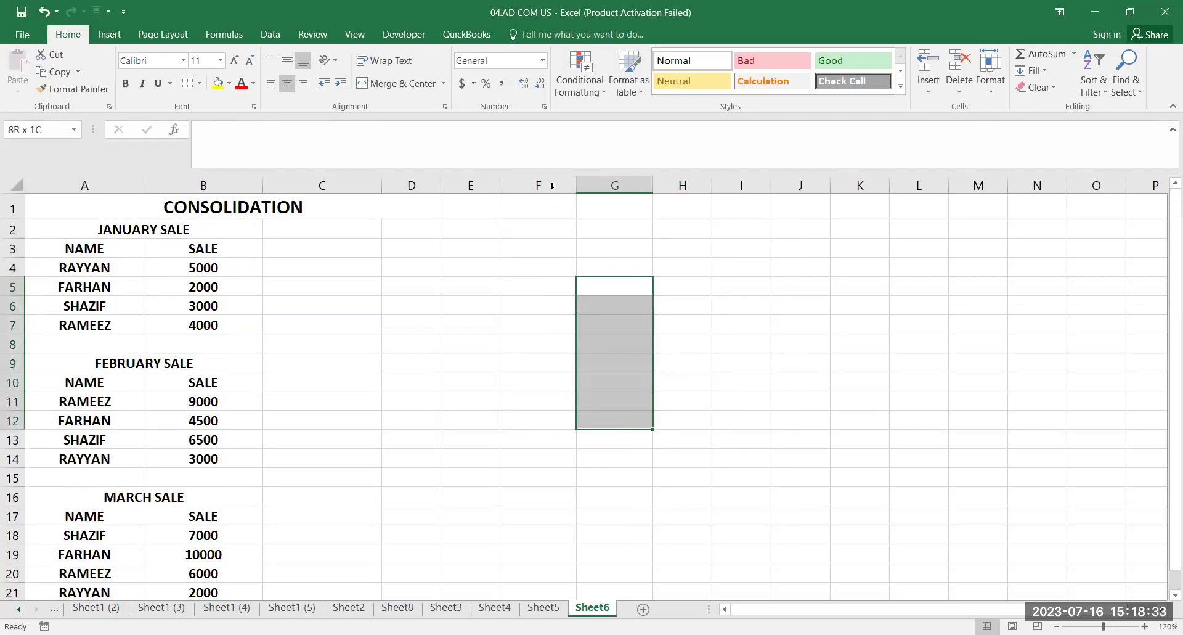
Format columns F to K with bold text at font size 12 and widen them equally
{"action": "left_click", "coordinate": [524, 183]}
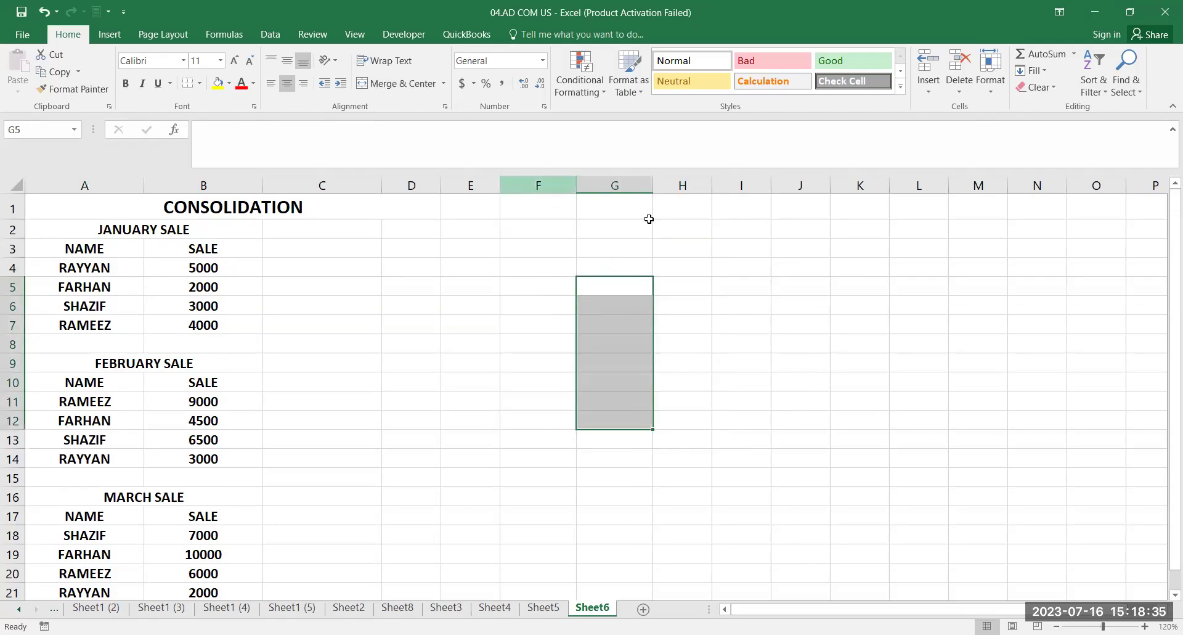
{"action": "left_click", "coordinate": [237, 59]}
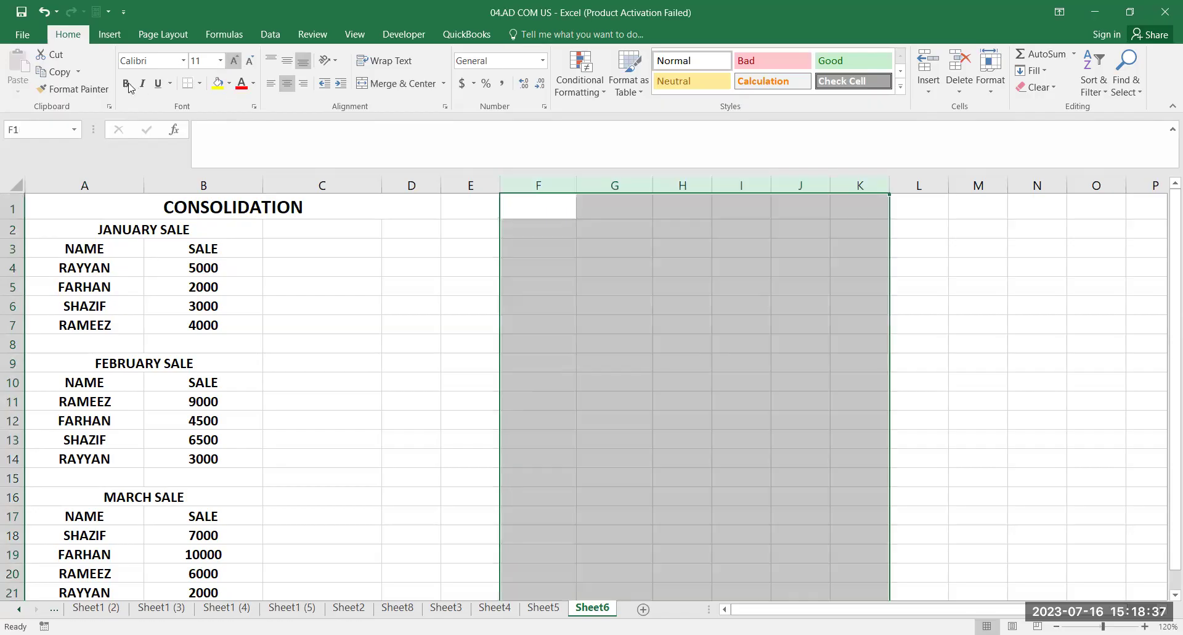
{"action": "left_click", "coordinate": [128, 85]}
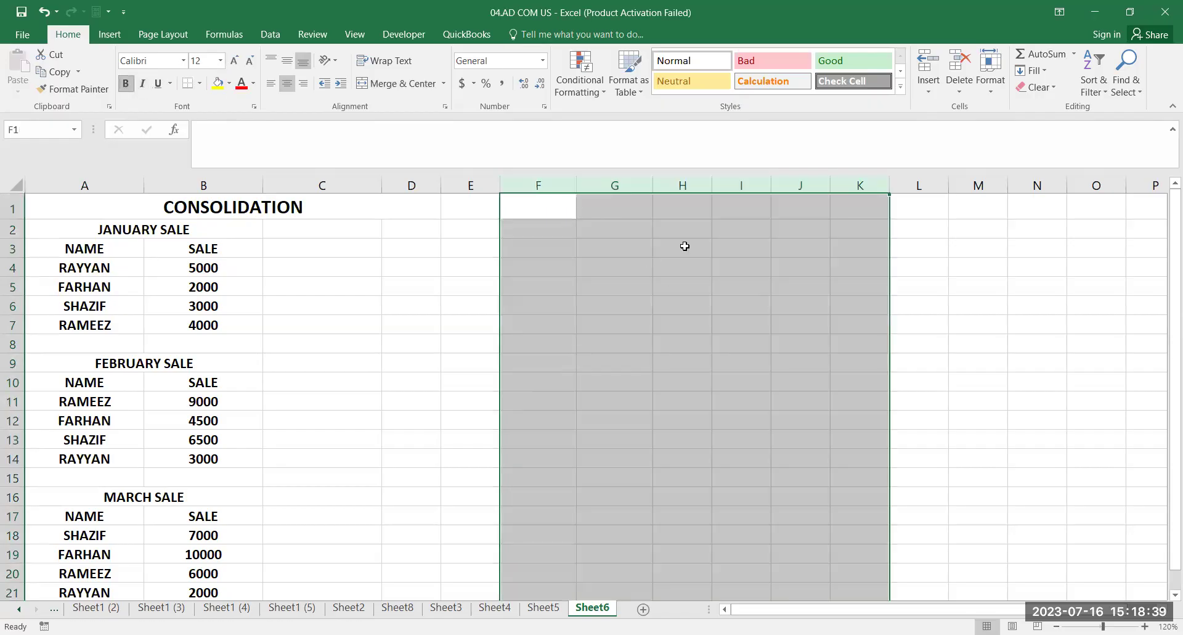
{"action": "left_click_drag", "start_coordinate": [659, 180], "coordinate": [659, 301]}
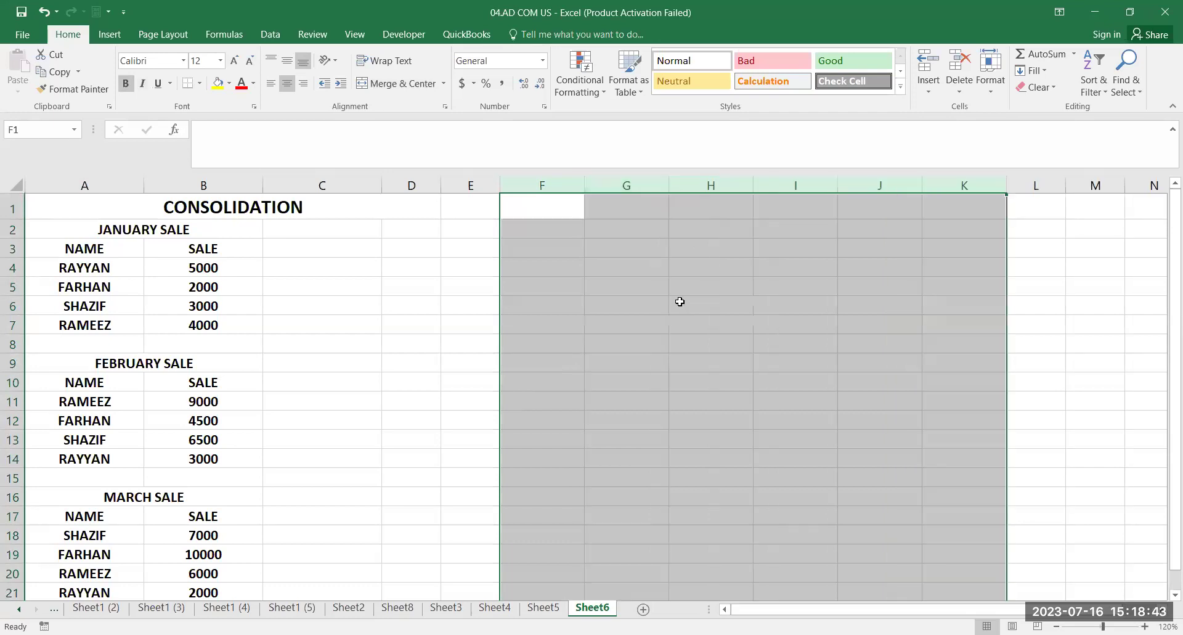
Start a Sum consolidation at H6 and add the January sale table A3:B7 as its first reference
{"action": "left_click", "coordinate": [680, 301]}
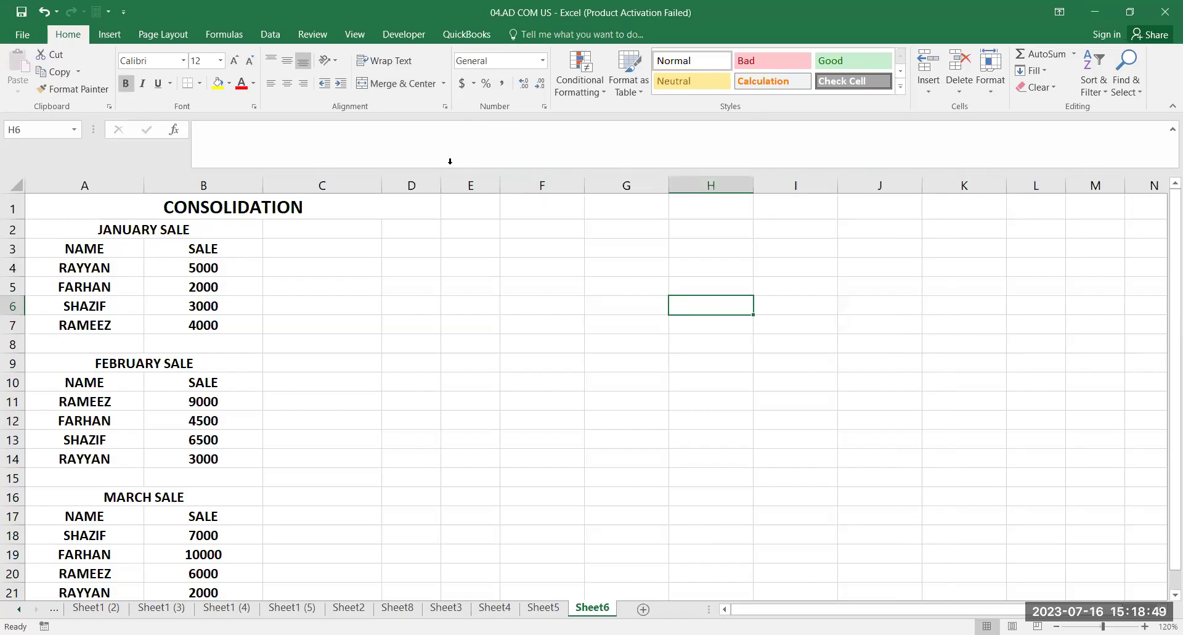
{"action": "left_click", "coordinate": [275, 42]}
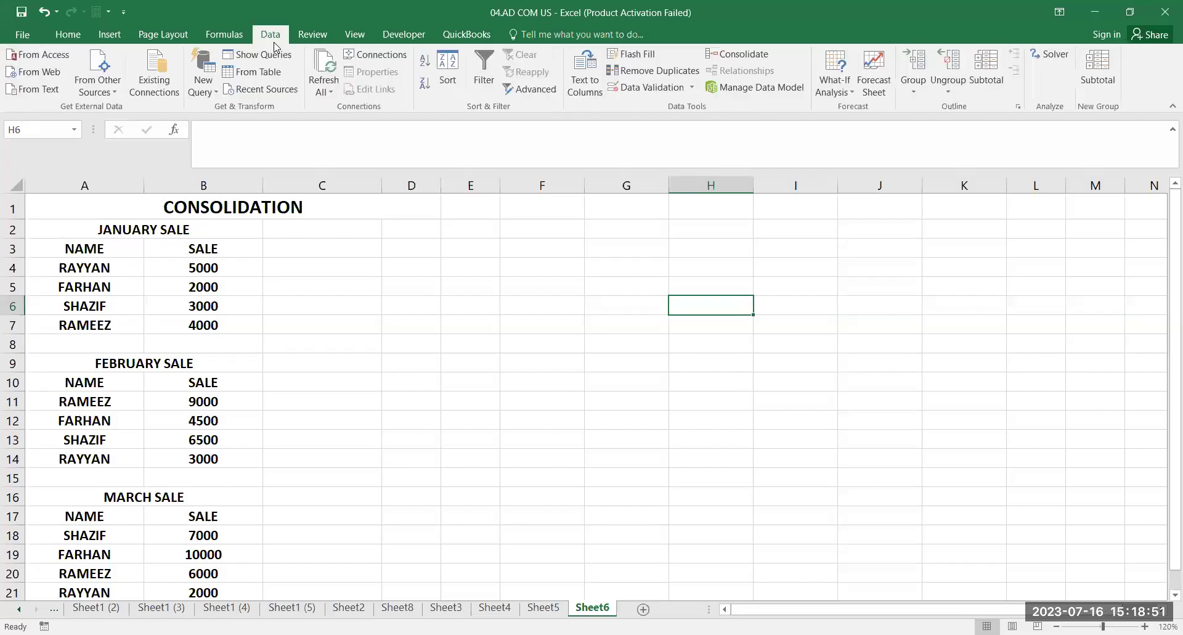
{"action": "left_click", "coordinate": [742, 62]}
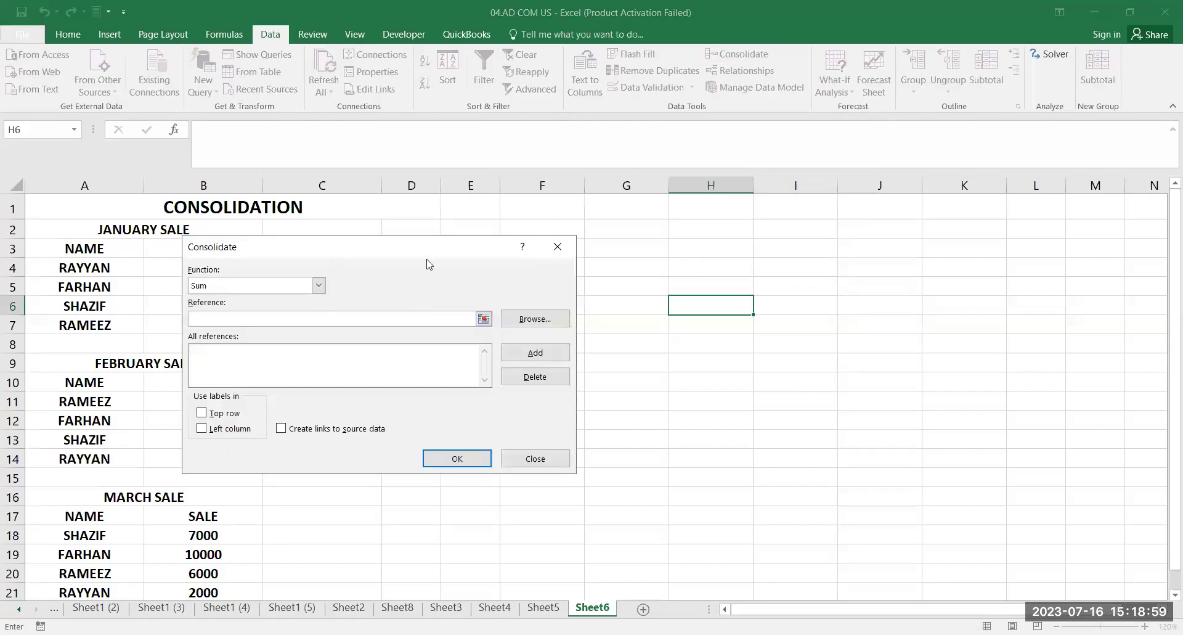
{"action": "left_click", "coordinate": [121, 248]}
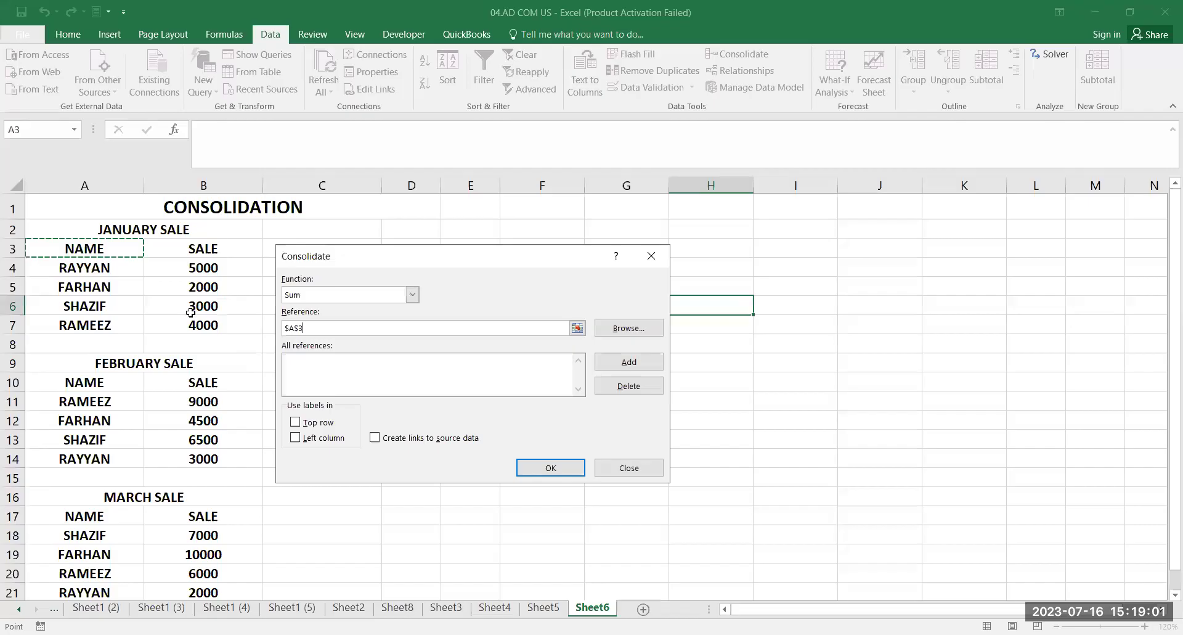
{"action": "left_click_drag", "start_coordinate": [226, 319], "coordinate": [227, 320]}
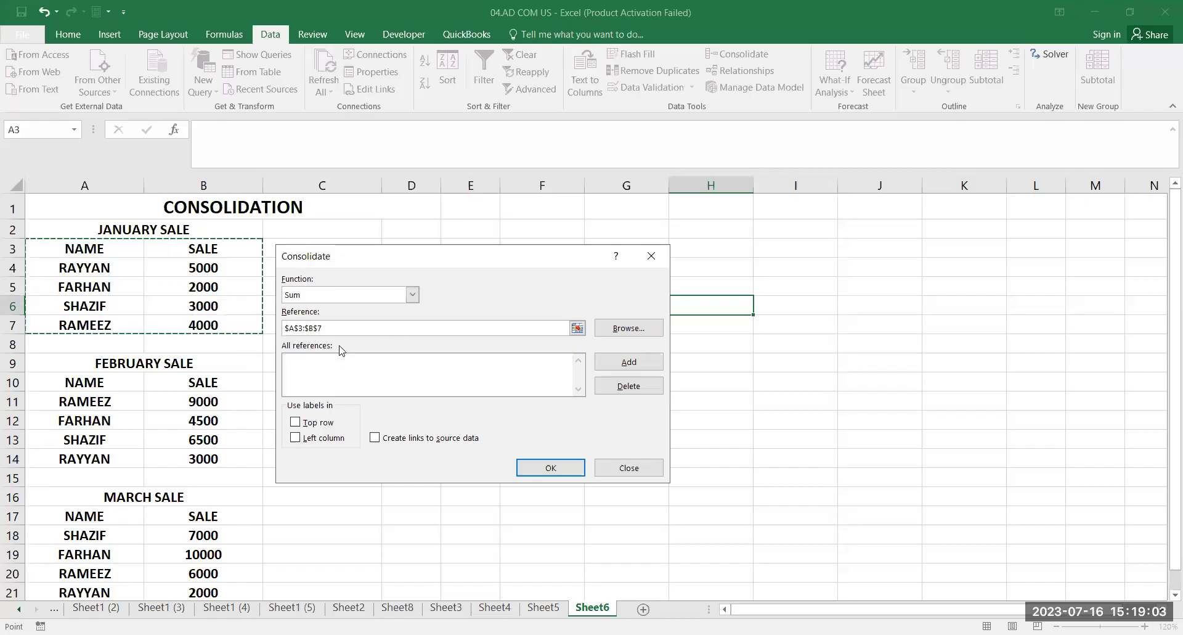
{"action": "left_click", "coordinate": [628, 362]}
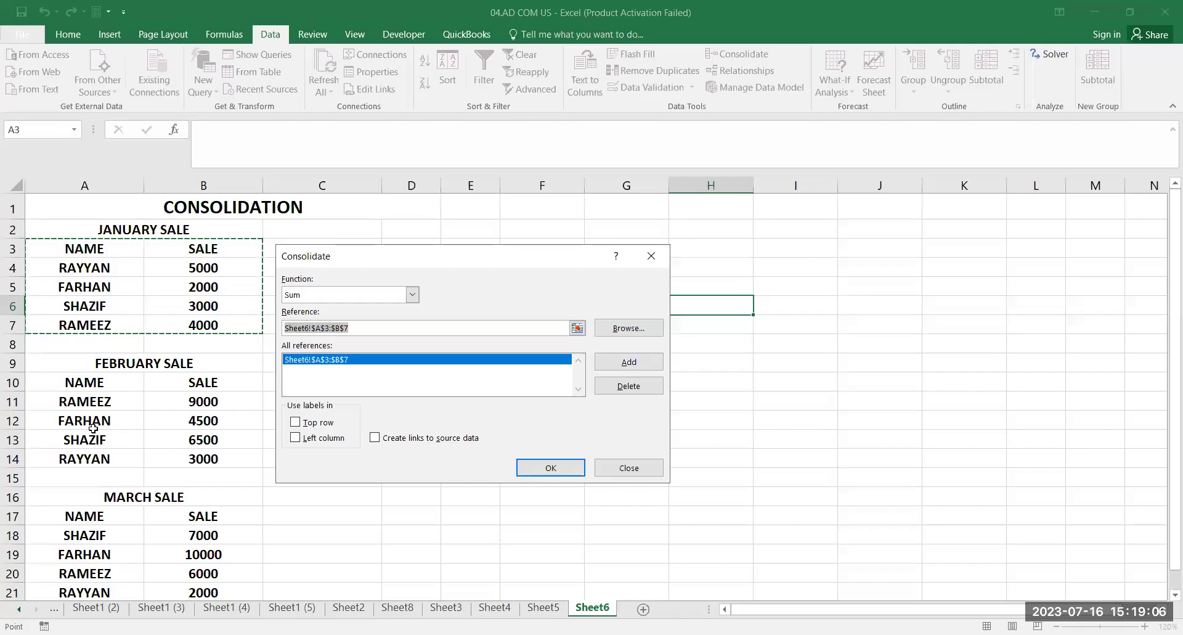
Add the February sale table A10:B14 to the consolidation references
{"action": "left_click", "coordinate": [116, 382]}
{"action": "left_click_drag", "start_coordinate": [196, 454], "coordinate": [197, 457]}
{"action": "left_click", "coordinate": [627, 364]}
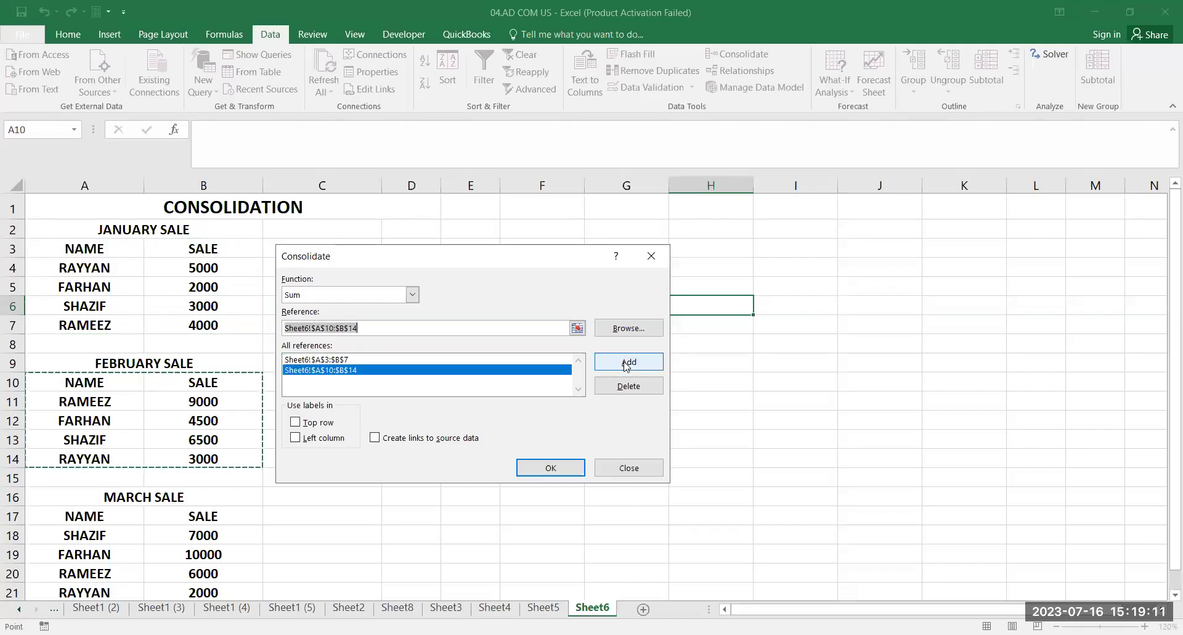
Add the March sale table A17:B21 as the third reference and run the Sum consolidation at H6
{"action": "left_click", "coordinate": [85, 519]}
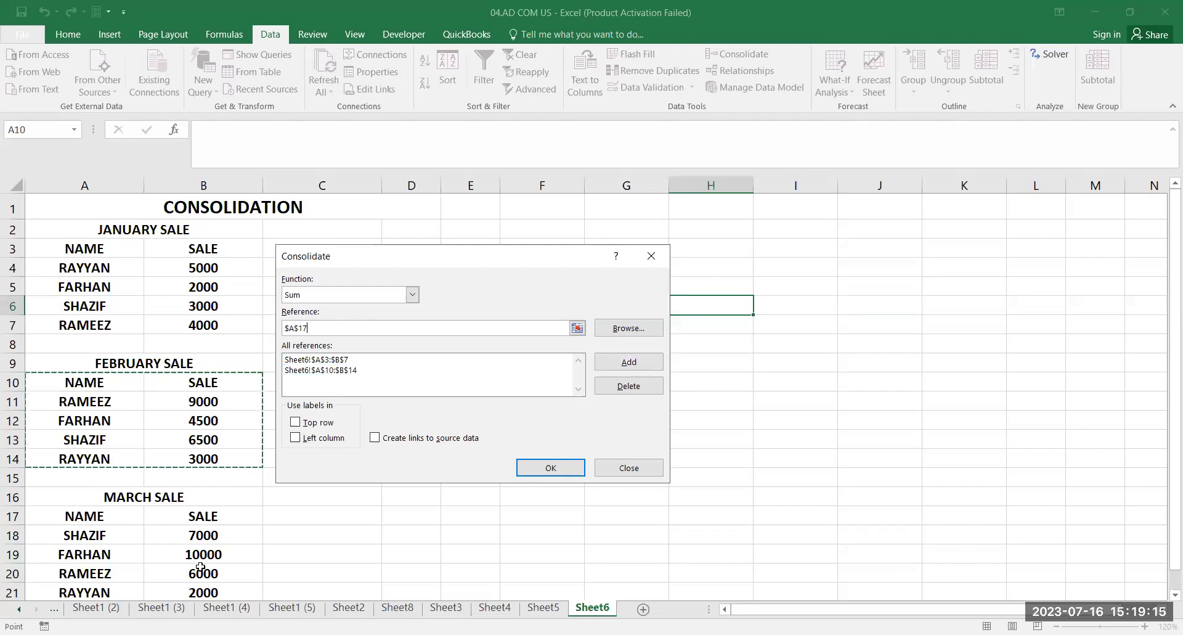
{"action": "left_click_drag", "start_coordinate": [201, 567], "coordinate": [203, 592]}
{"action": "left_click", "coordinate": [628, 362]}
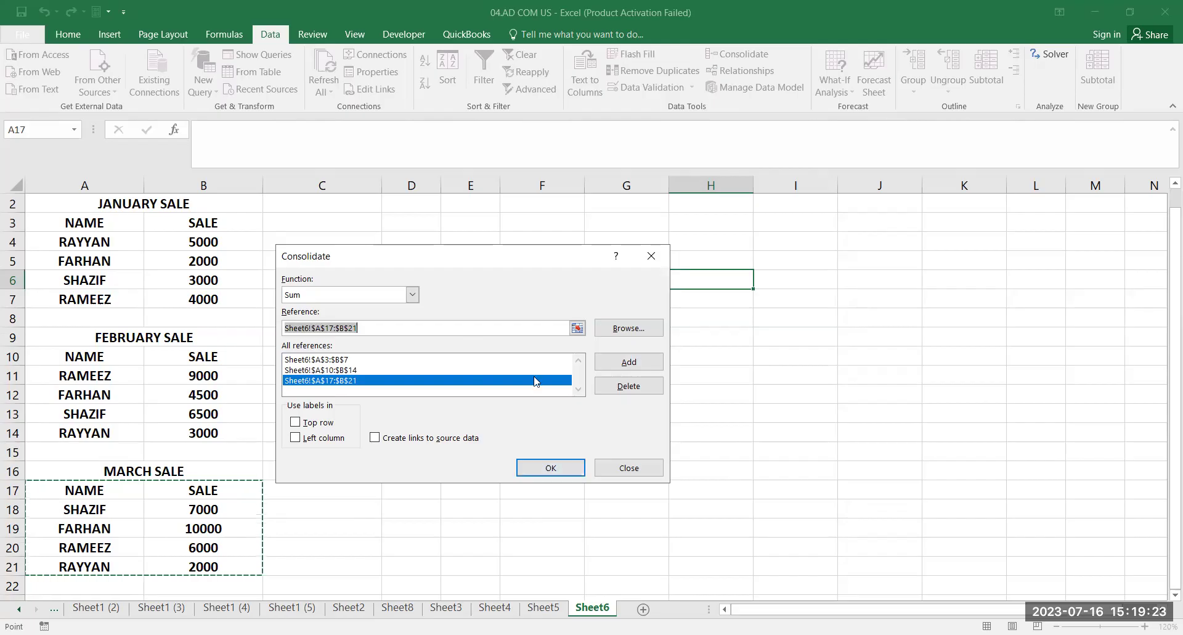
{"action": "left_click", "coordinate": [563, 472]}
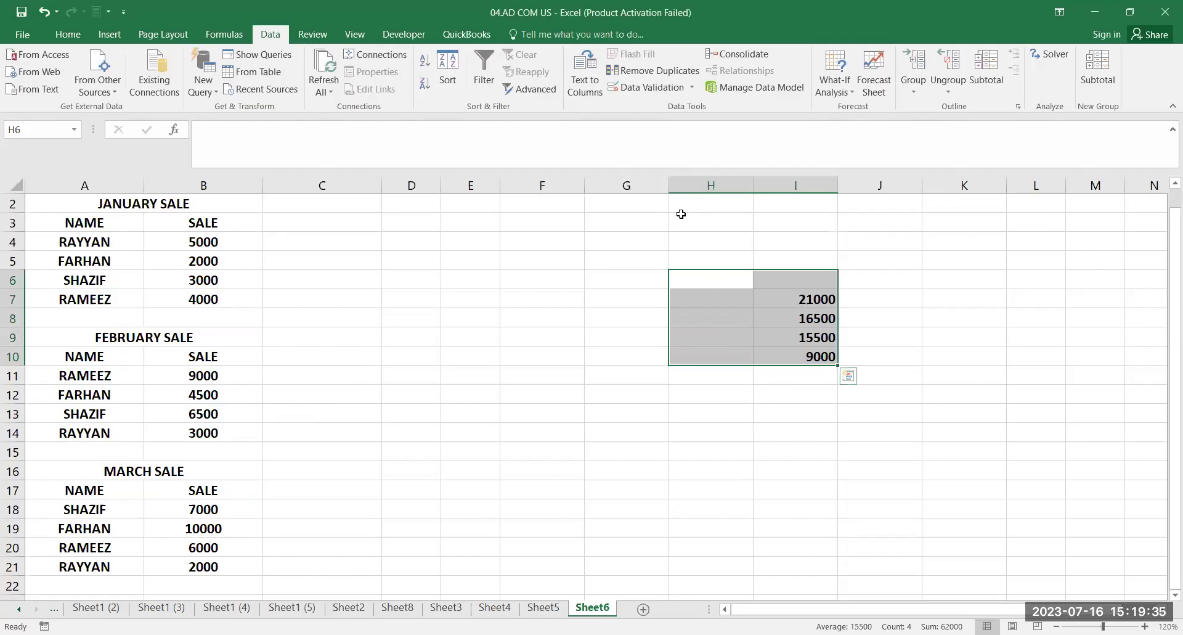
Rerun the H6 consolidation using top row labels, and once more with left column labels added
{"action": "left_click", "coordinate": [737, 53]}
{"action": "left_click", "coordinate": [295, 421]}
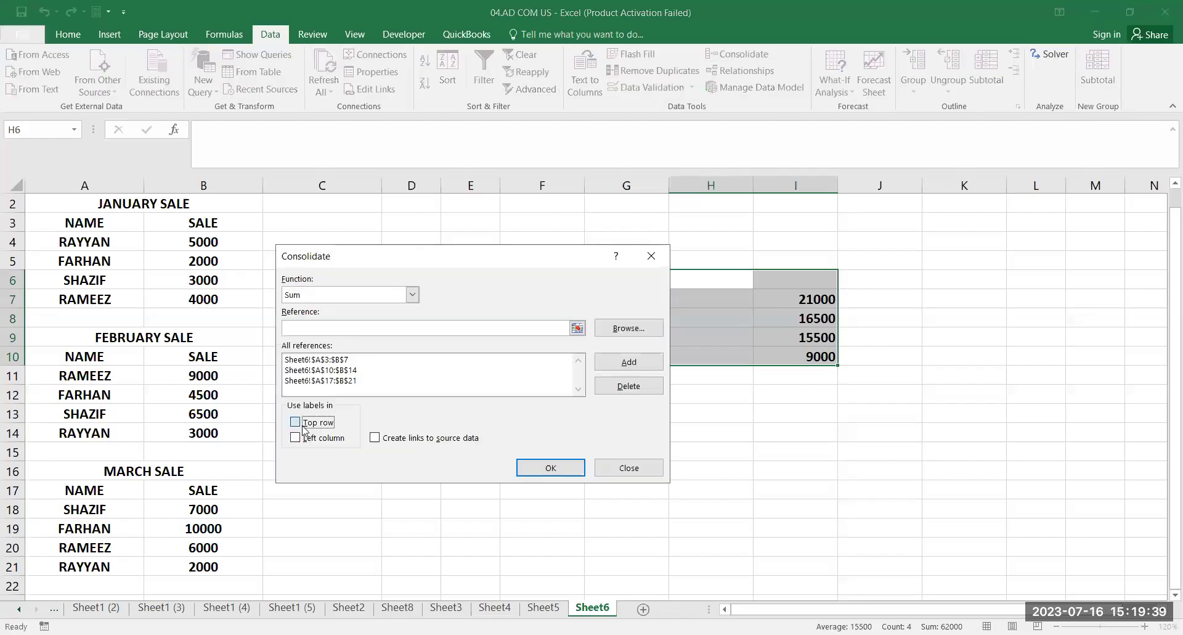
{"action": "left_click", "coordinate": [544, 468]}
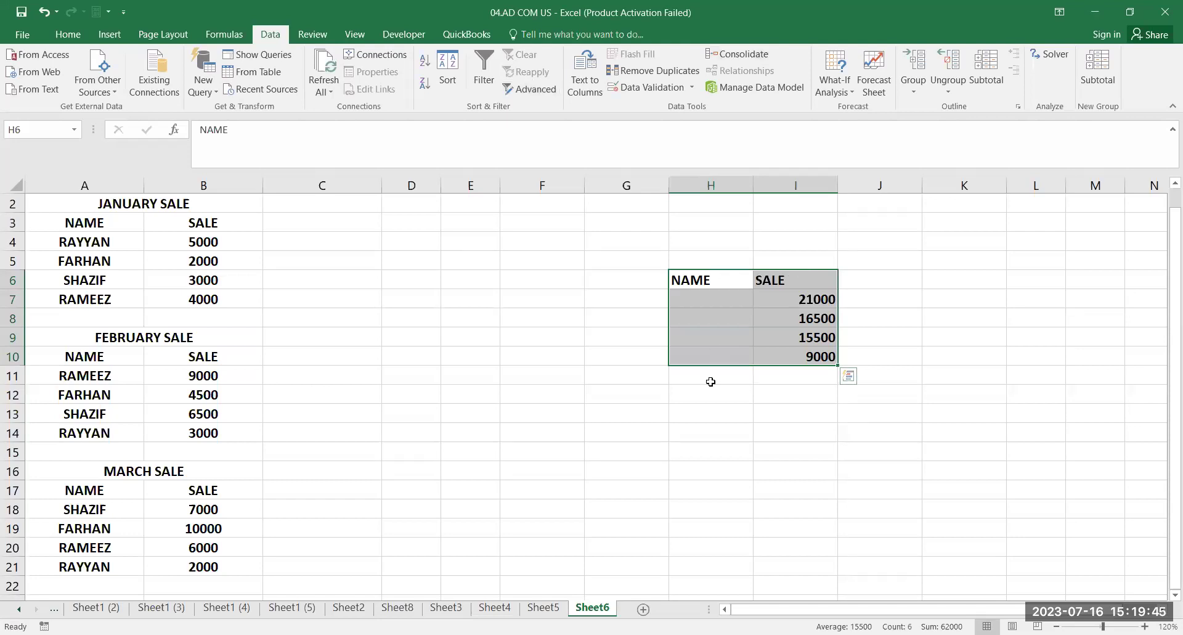
{"action": "left_click", "coordinate": [732, 58]}
{"action": "left_click", "coordinate": [305, 439]}
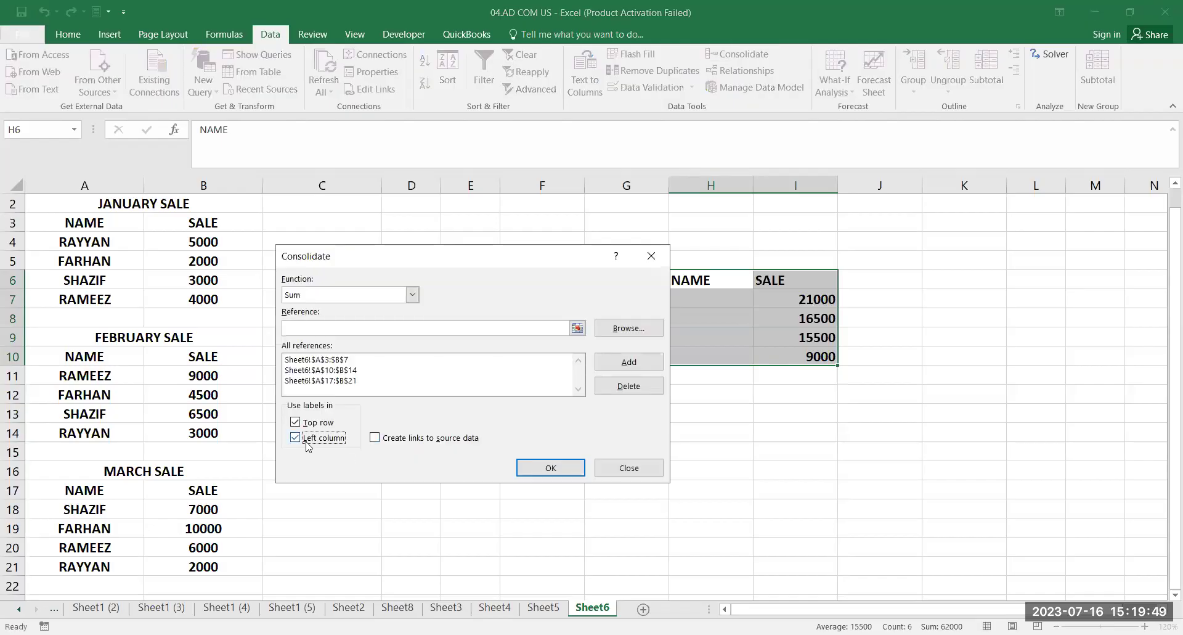
{"action": "left_click", "coordinate": [570, 474]}
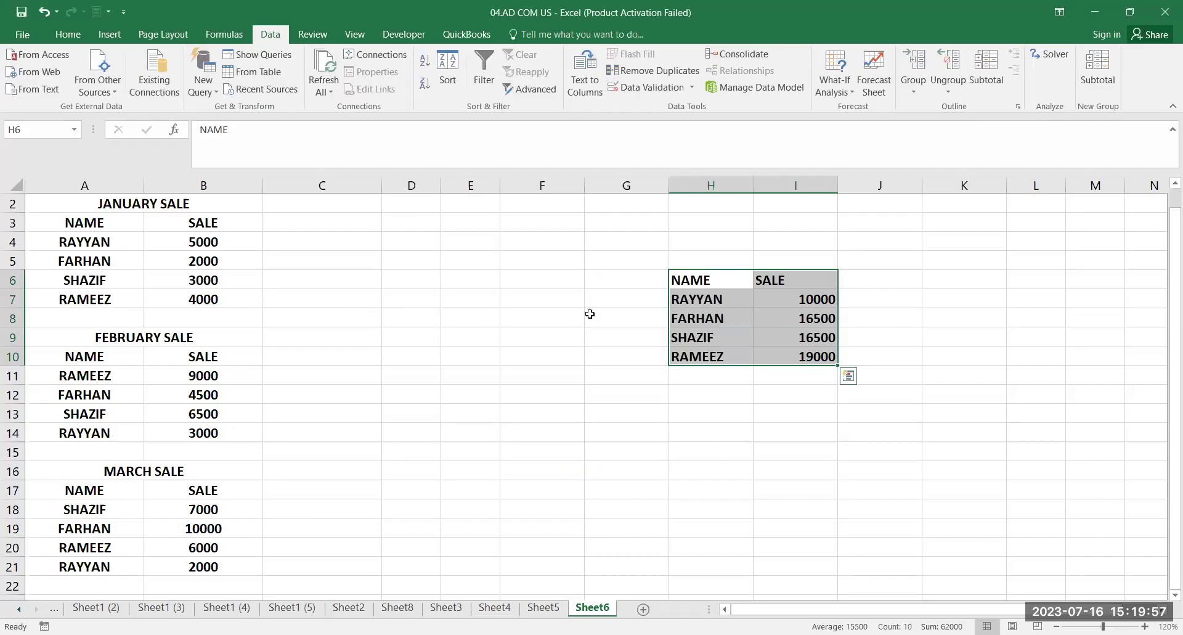
Compare the consolidated totals in I7 and I10 with the same people's sales in the January, February and March tables
{"action": "left_click", "coordinate": [789, 297]}
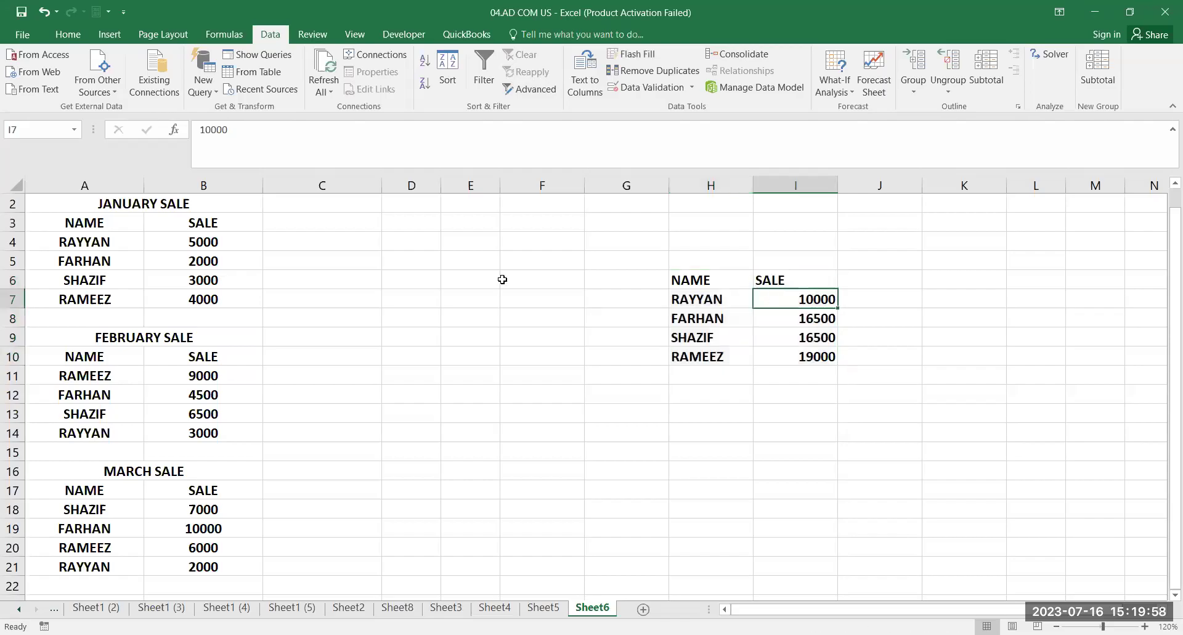
{"action": "left_click", "coordinate": [181, 242]}
{"action": "left_click", "coordinate": [178, 428]}
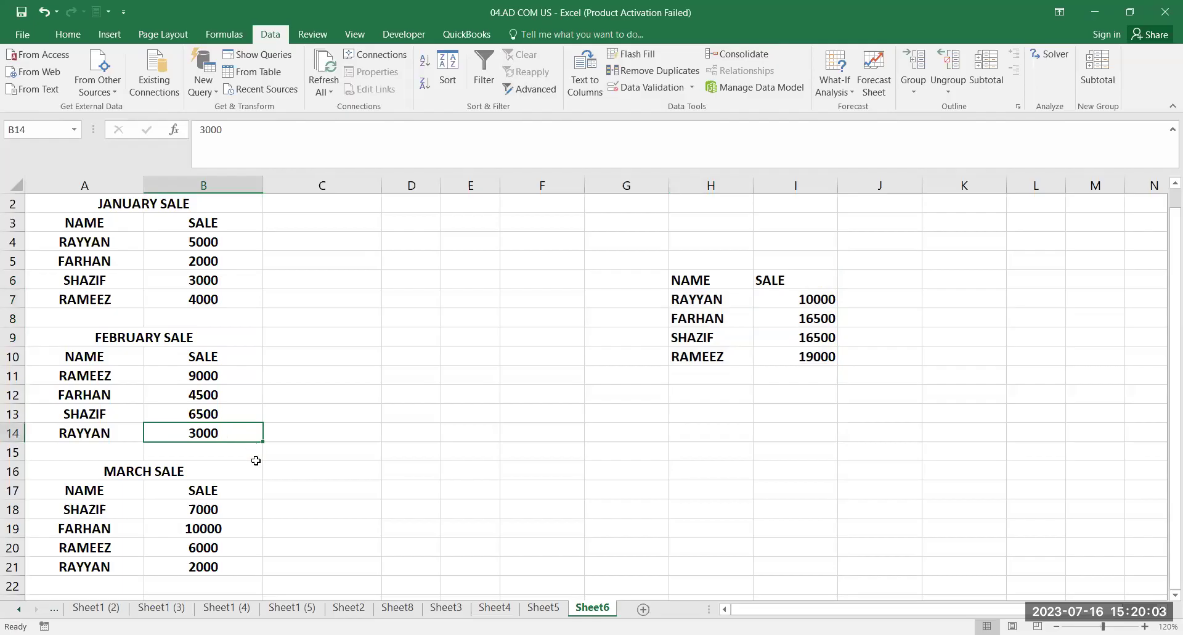
{"action": "left_click", "coordinate": [247, 566]}
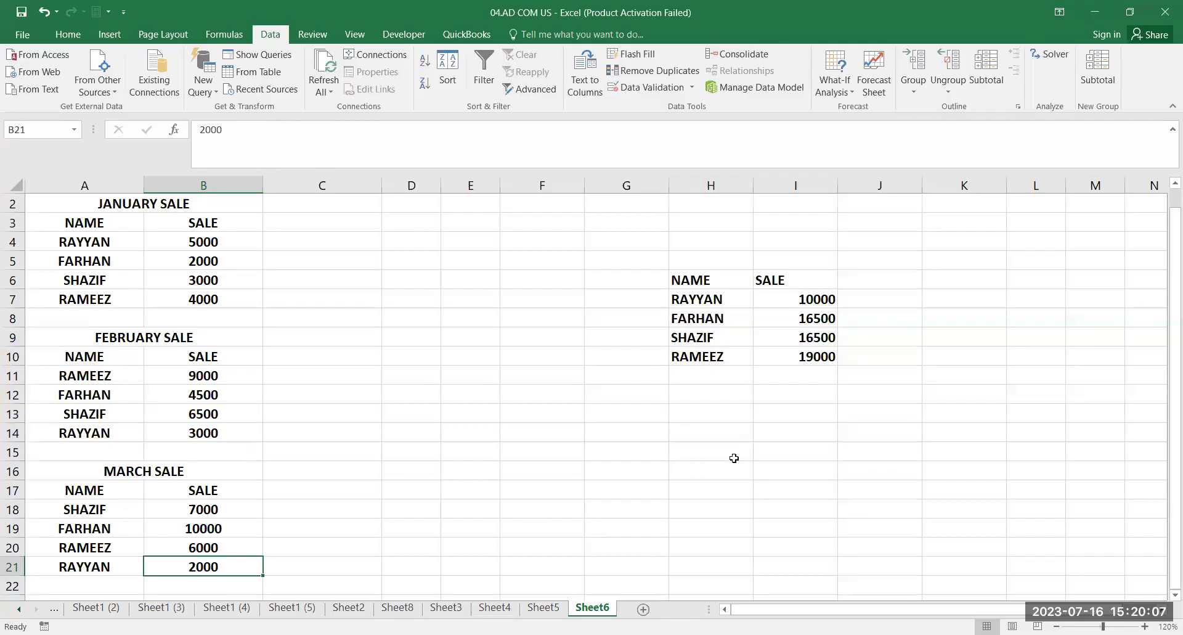
{"action": "left_click", "coordinate": [806, 353]}
{"action": "left_click", "coordinate": [208, 298]}
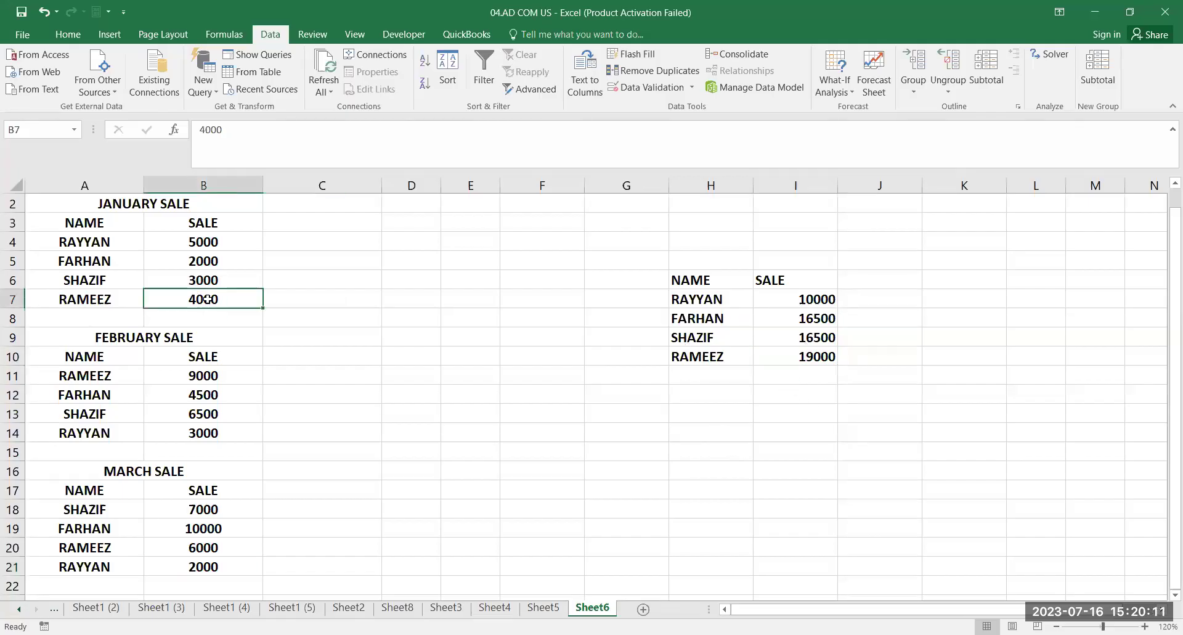
{"action": "left_click", "coordinate": [211, 371]}
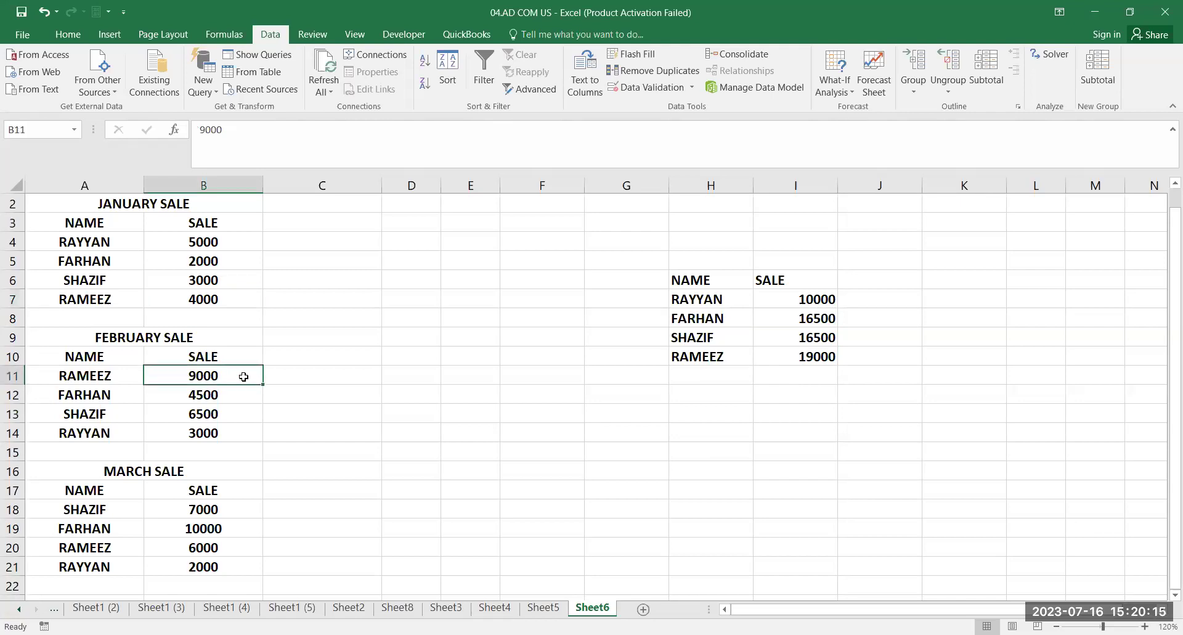
{"action": "left_click", "coordinate": [226, 552]}
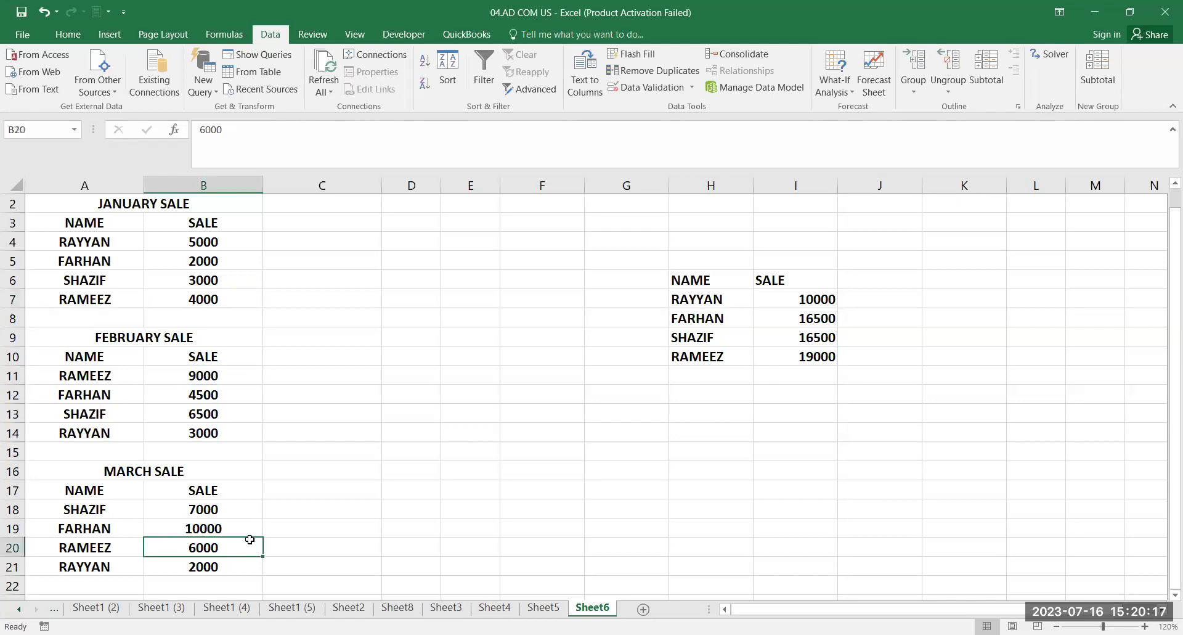
{"action": "left_click", "coordinate": [776, 359]}
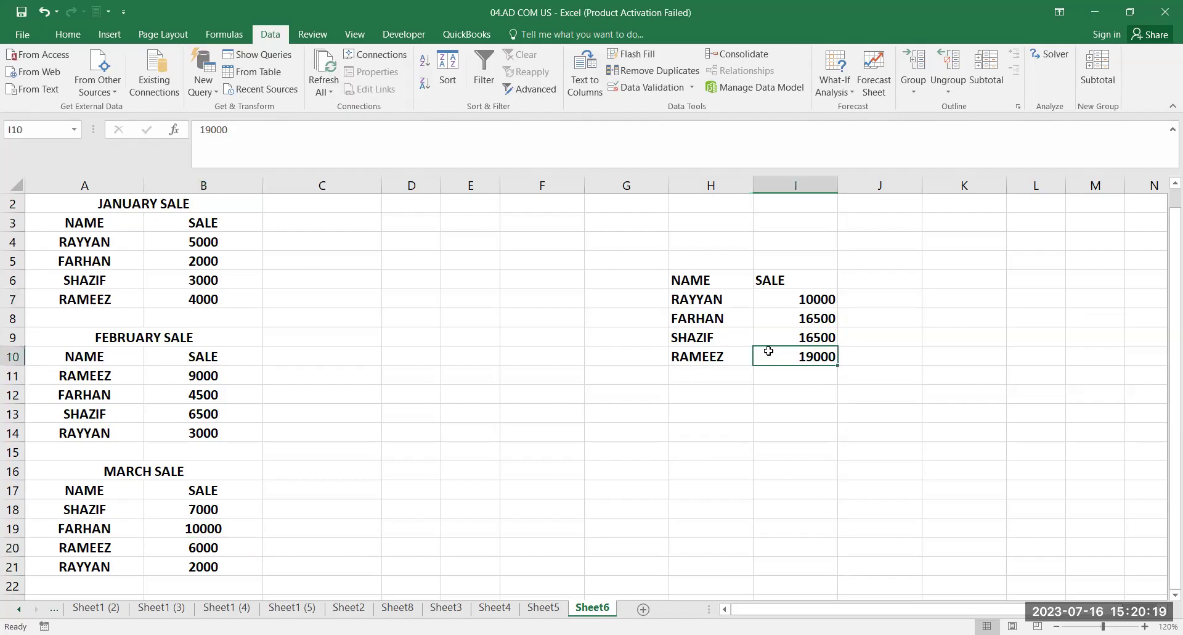
Turn off the top row and left column labels in the Consolidate settings and delete all three references
{"action": "left_click", "coordinate": [750, 56]}
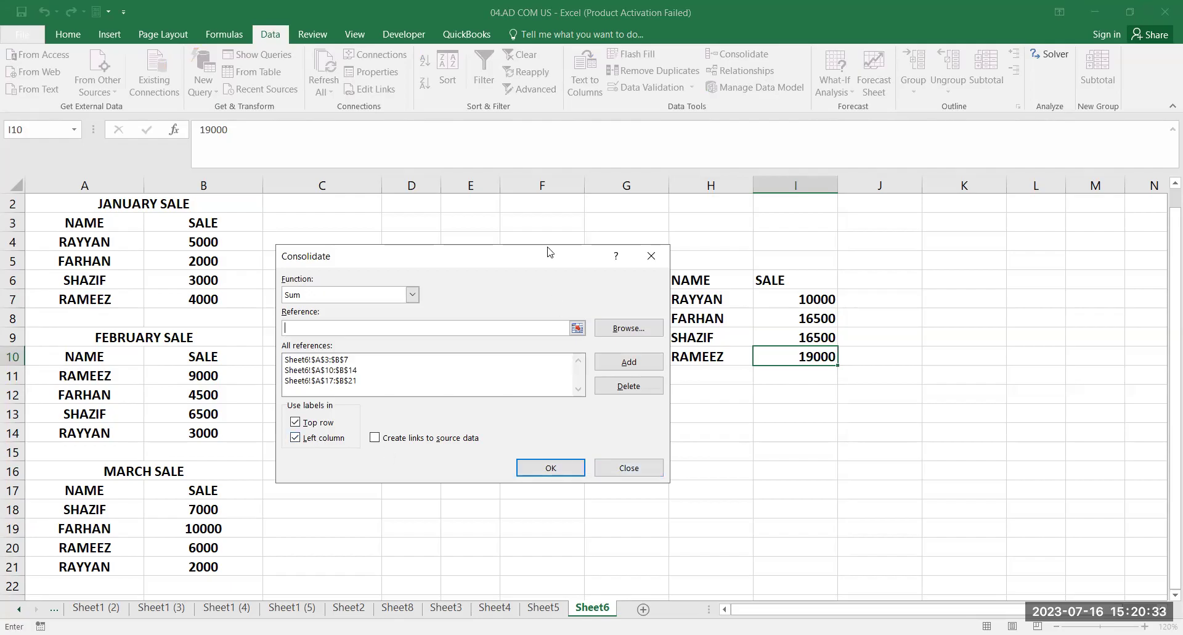
{"action": "left_click_drag", "start_coordinate": [550, 256], "coordinate": [585, 491]}
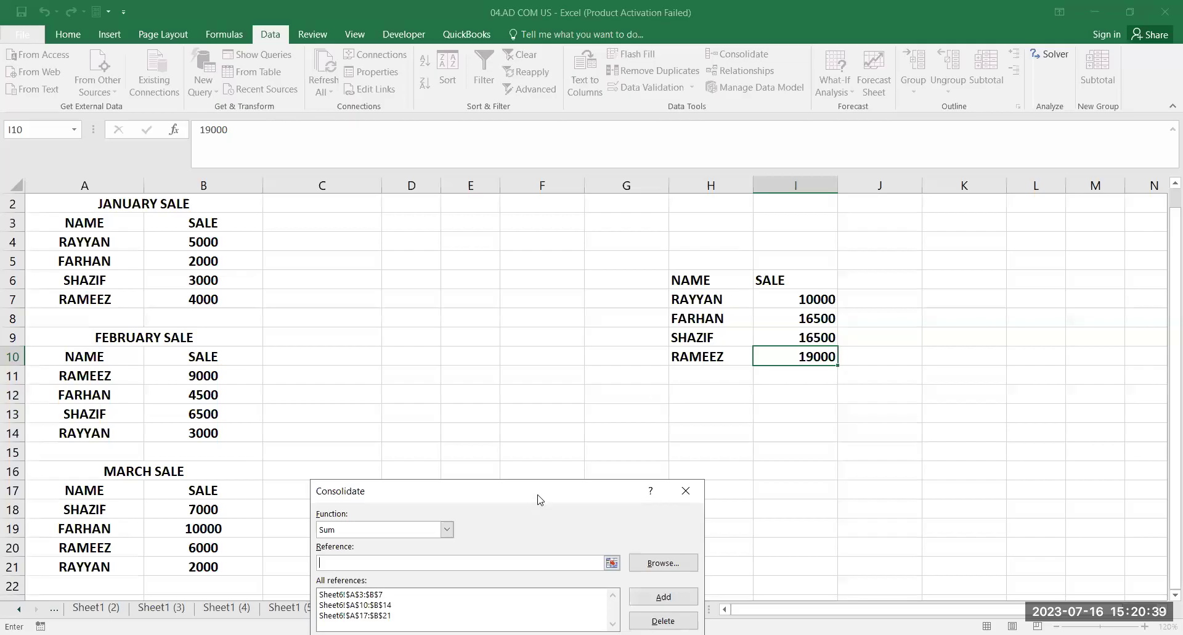
{"action": "left_click_drag", "start_coordinate": [538, 496], "coordinate": [516, 302]}
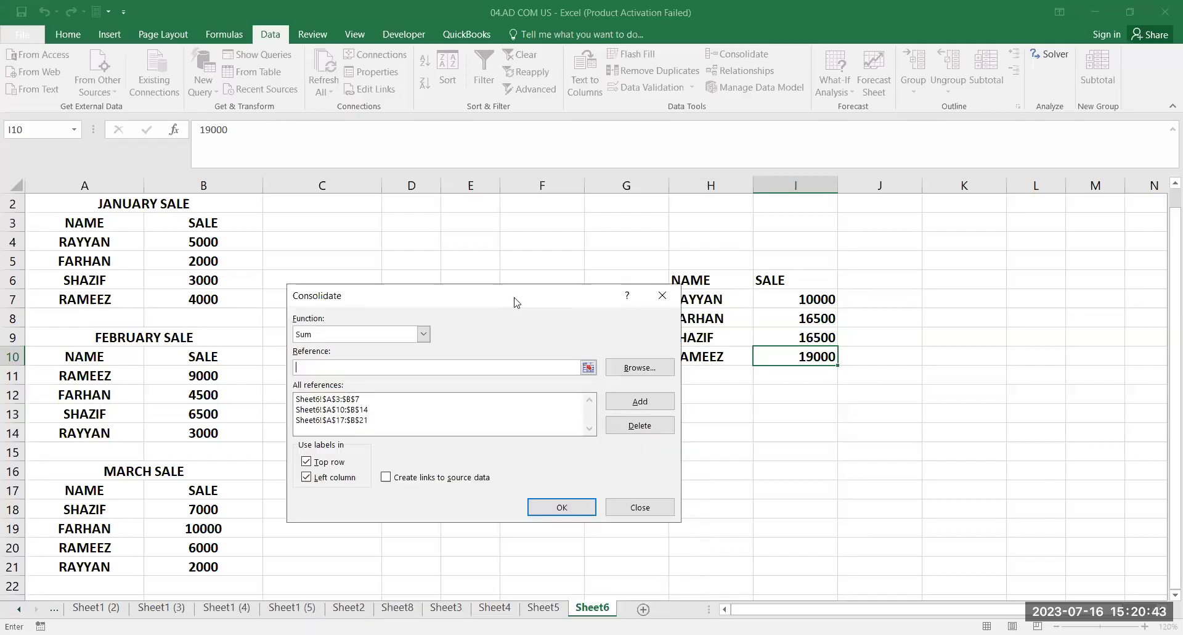
{"action": "left_click", "coordinate": [313, 478]}
{"action": "left_click", "coordinate": [322, 459]}
{"action": "left_click", "coordinate": [355, 421]}
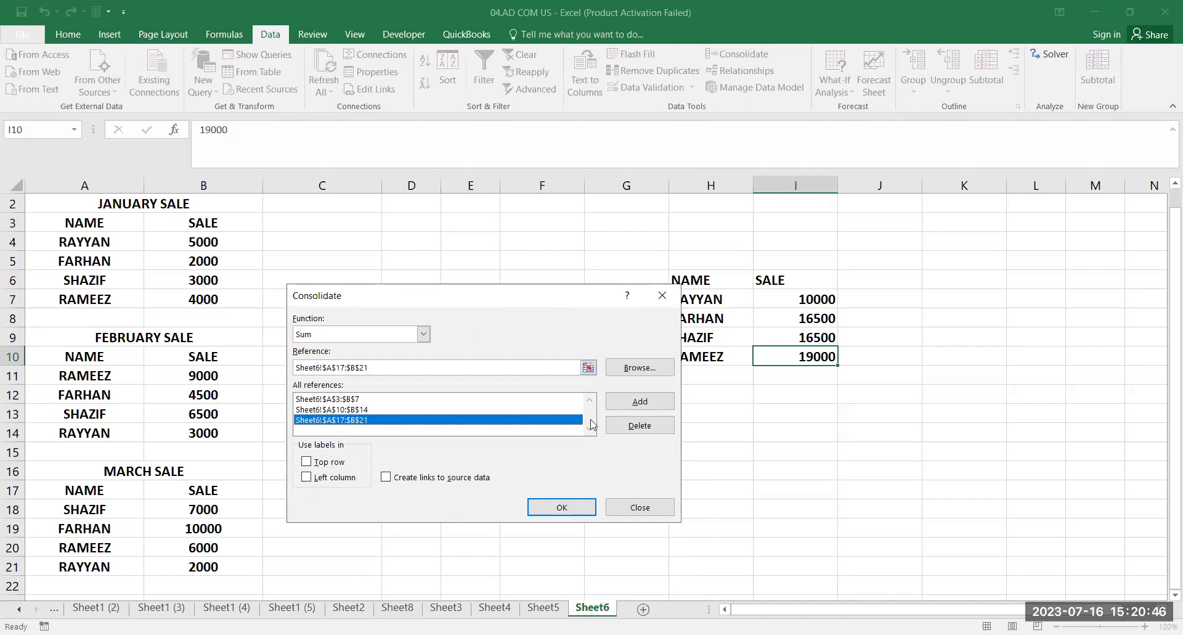
{"action": "left_click", "coordinate": [639, 425]}
{"action": "left_click", "coordinate": [531, 410]}
{"action": "left_click", "coordinate": [623, 426]}
{"action": "left_click", "coordinate": [532, 399]}
{"action": "left_click", "coordinate": [624, 426]}
{"action": "left_click", "coordinate": [573, 507]}
Clear the consolidated table in H6:I10
{"action": "left_click", "coordinate": [582, 374]}
{"action": "left_click_drag", "start_coordinate": [687, 284], "coordinate": [840, 353]}
{"action": "key", "text": "ctrl+z"}
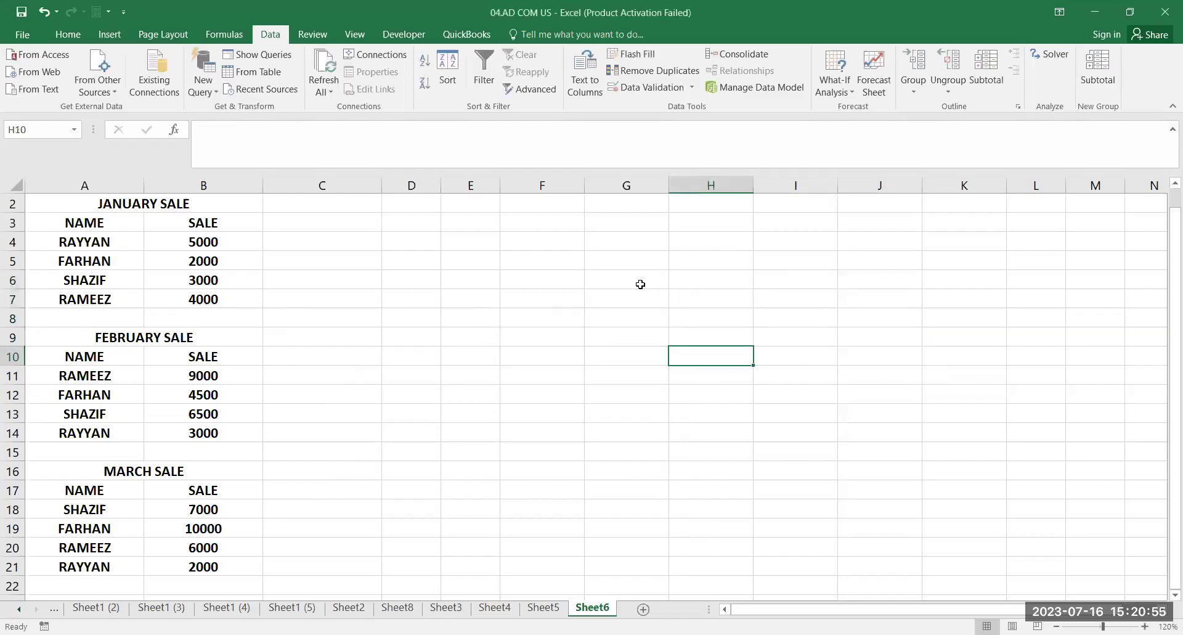
Start a new Sum consolidation at G6 with the January sale table A3:B7 as its first reference
{"action": "left_click", "coordinate": [640, 284]}
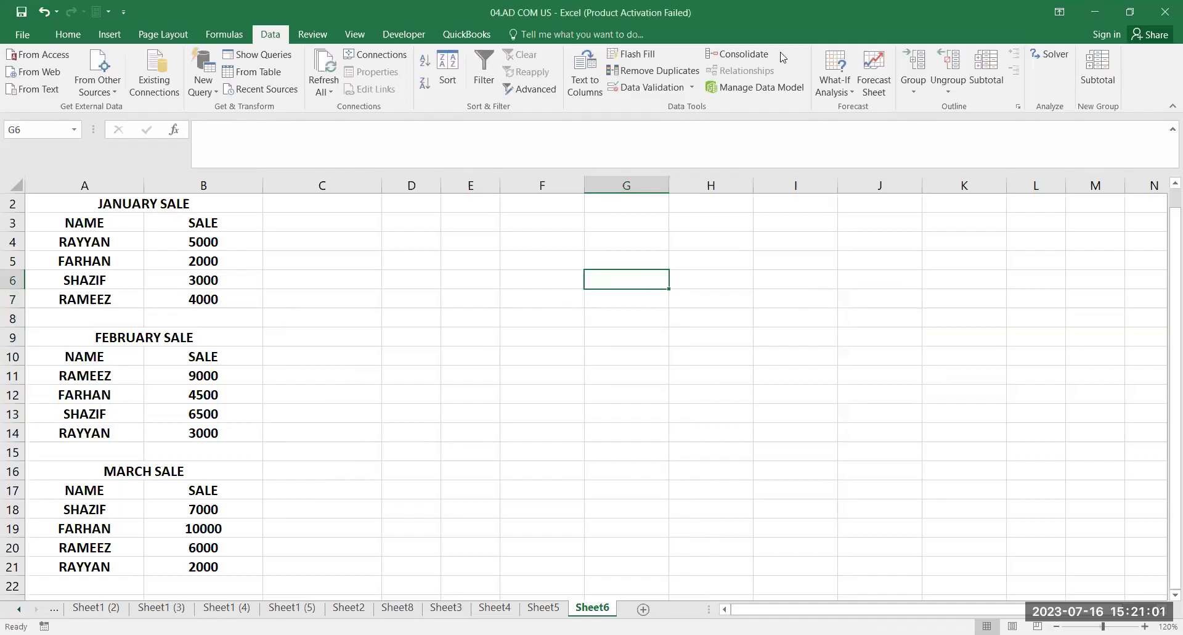
{"action": "left_click", "coordinate": [755, 54]}
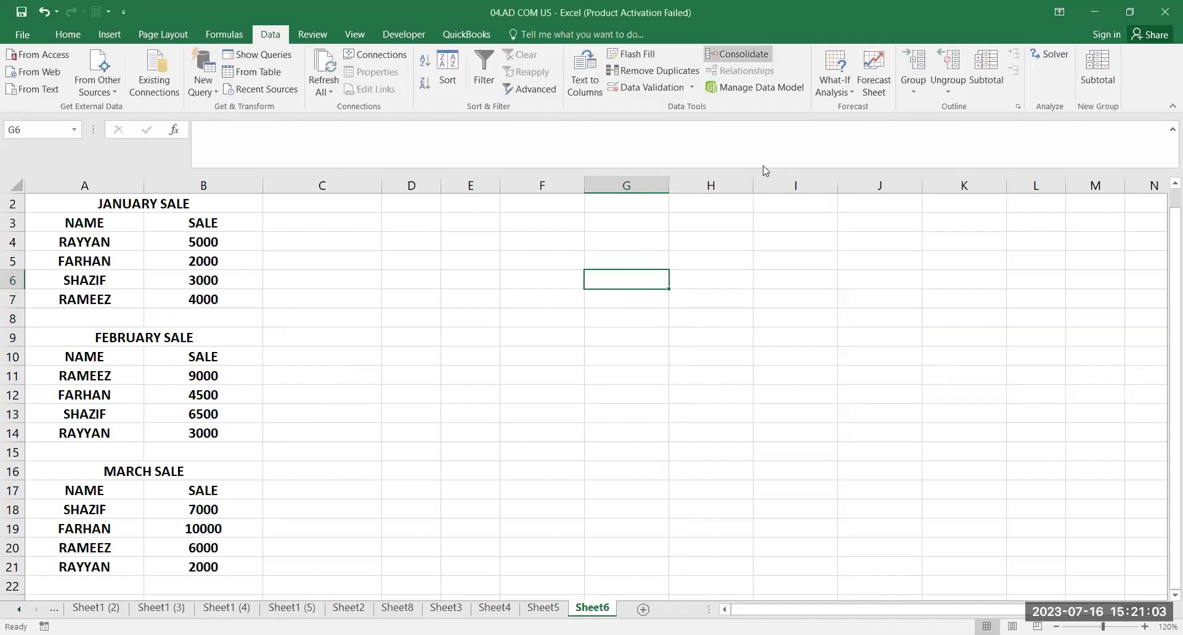
{"action": "left_click", "coordinate": [78, 222]}
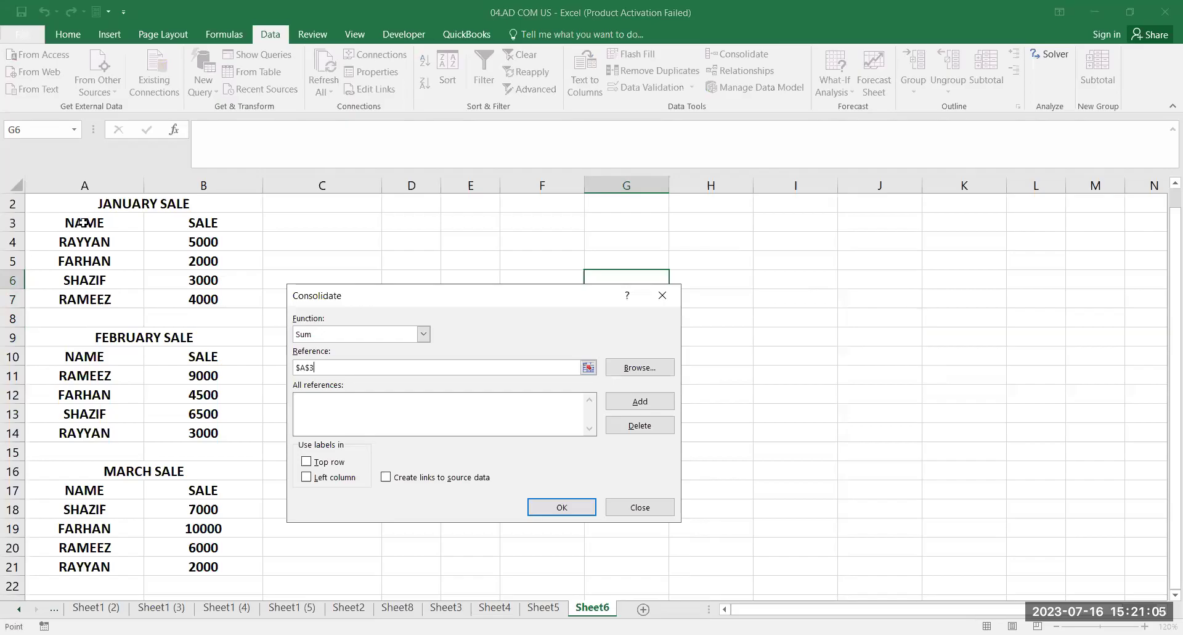
{"action": "left_click_drag", "start_coordinate": [169, 277], "coordinate": [175, 290]}
{"action": "left_click", "coordinate": [635, 404]}
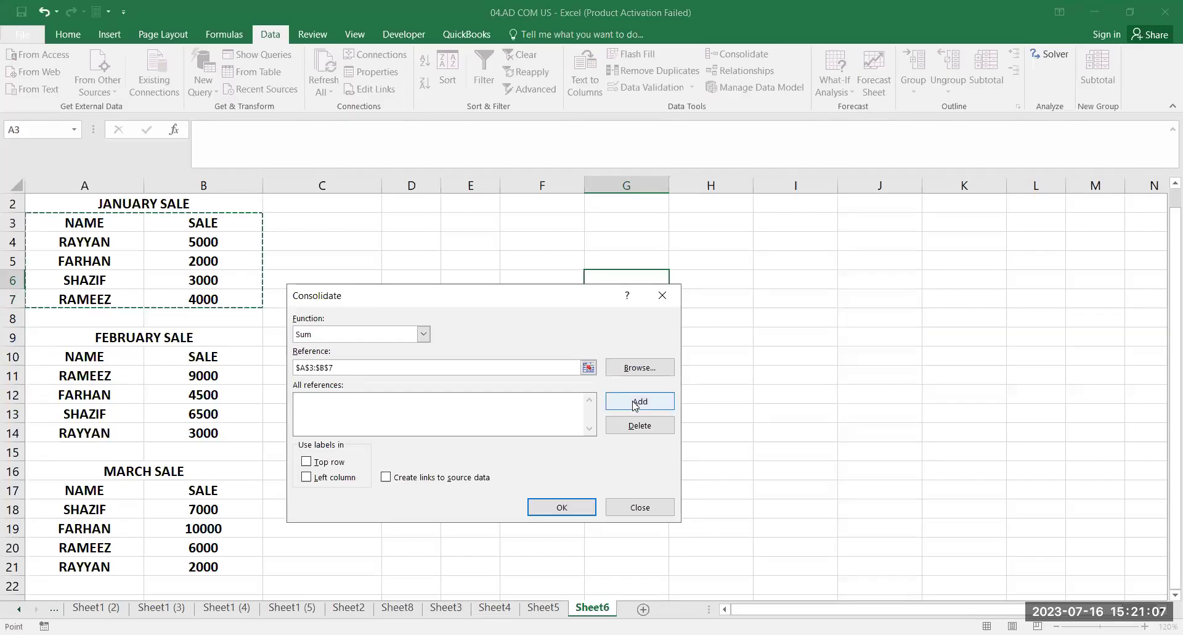
Add the February sale table A10:B14 and the March sale table A17:B21 to the consolidation references
{"action": "left_click", "coordinate": [118, 361]}
{"action": "left_click_drag", "start_coordinate": [218, 445], "coordinate": [217, 444]}
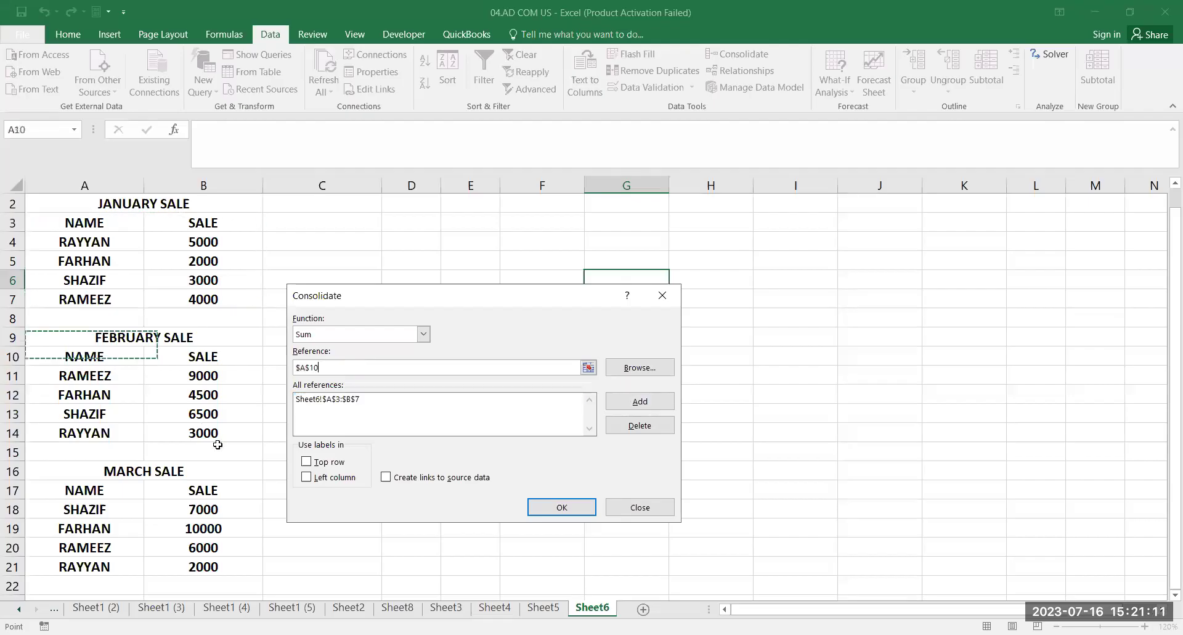
{"action": "left_click", "coordinate": [641, 401]}
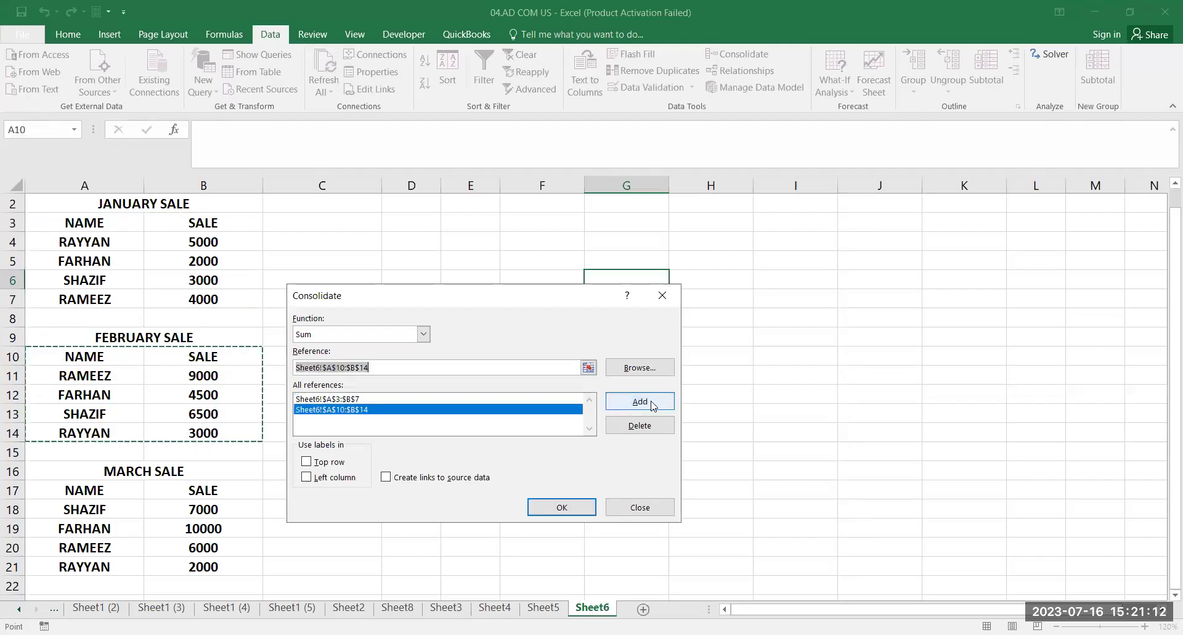
{"action": "left_click", "coordinate": [103, 491]}
{"action": "left_click_drag", "start_coordinate": [204, 559], "coordinate": [204, 560]}
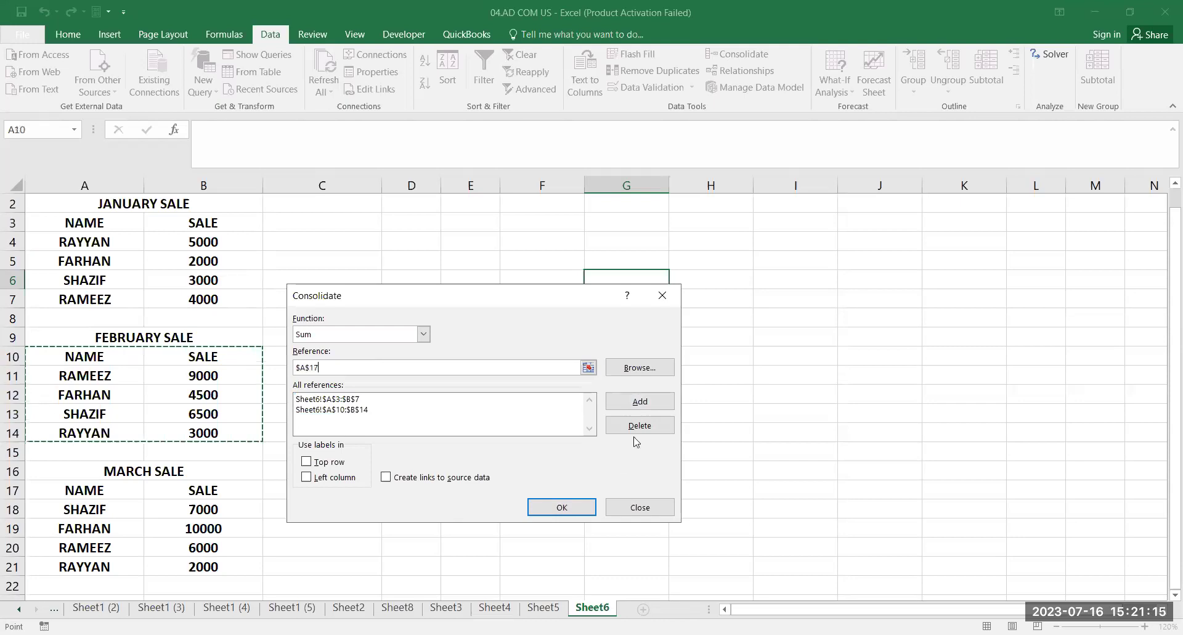
{"action": "left_click", "coordinate": [641, 403]}
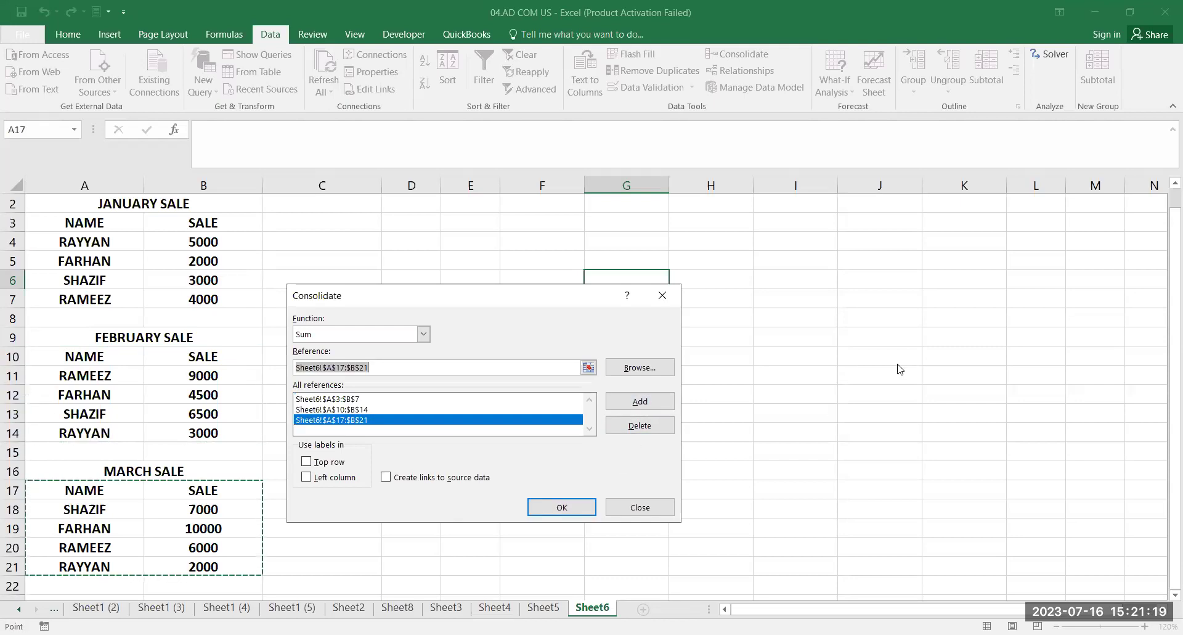
Run the Sum consolidation at G6 without top row or left column labels
{"action": "key", "text": "Return"}
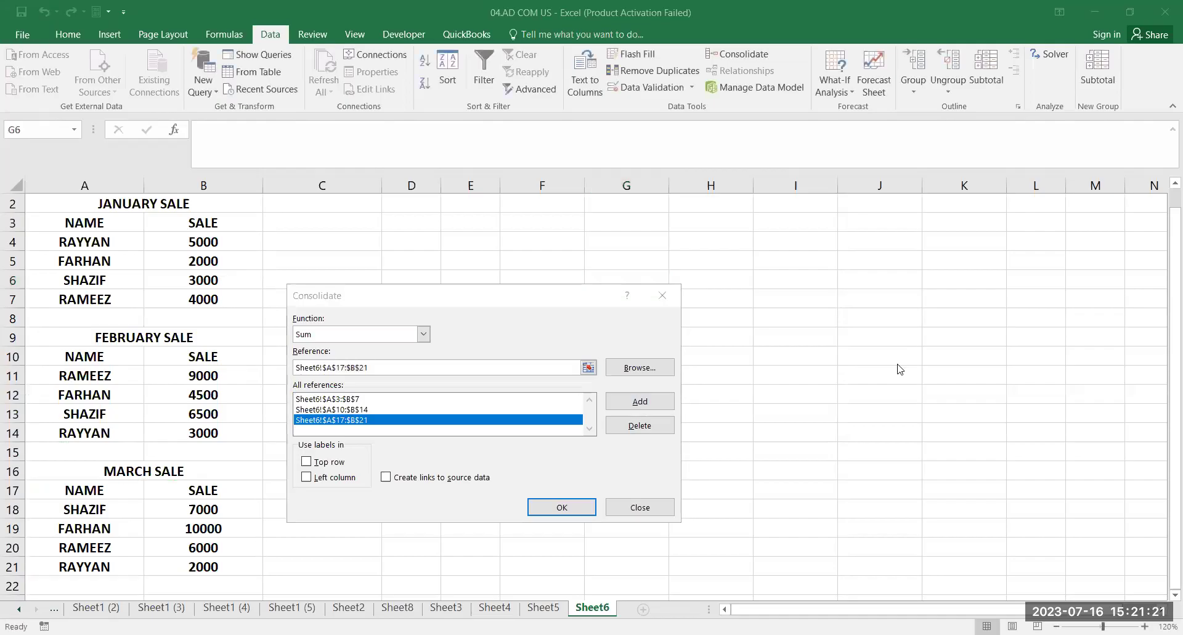
{"action": "left_click", "coordinate": [561, 507]}
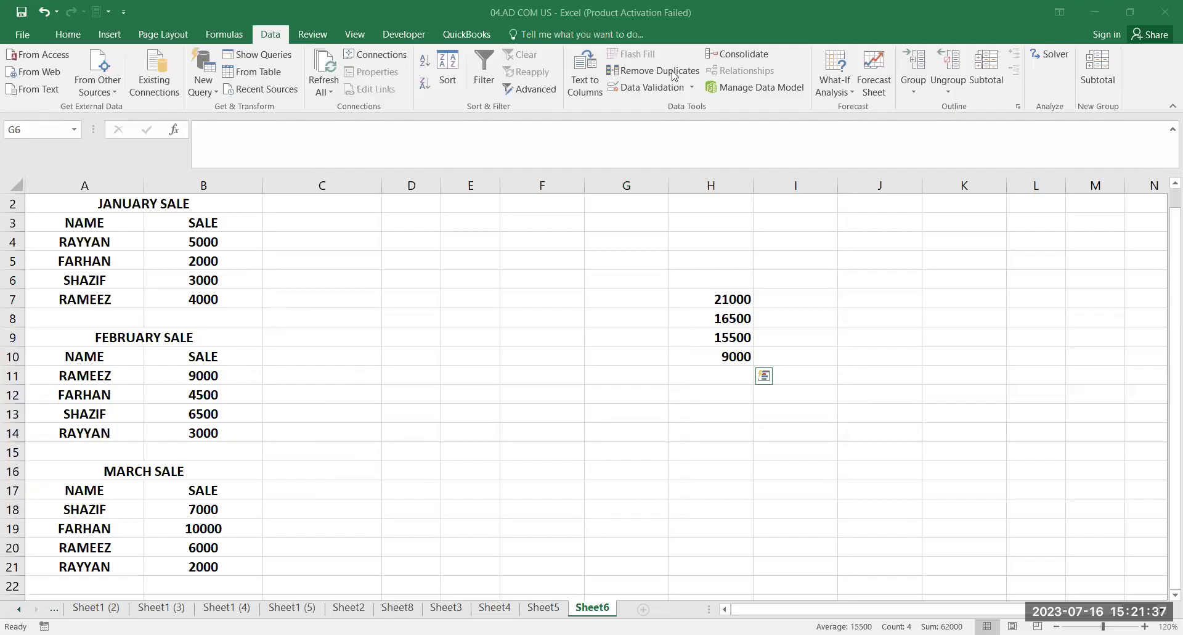
{"action": "left_click", "coordinate": [741, 62]}
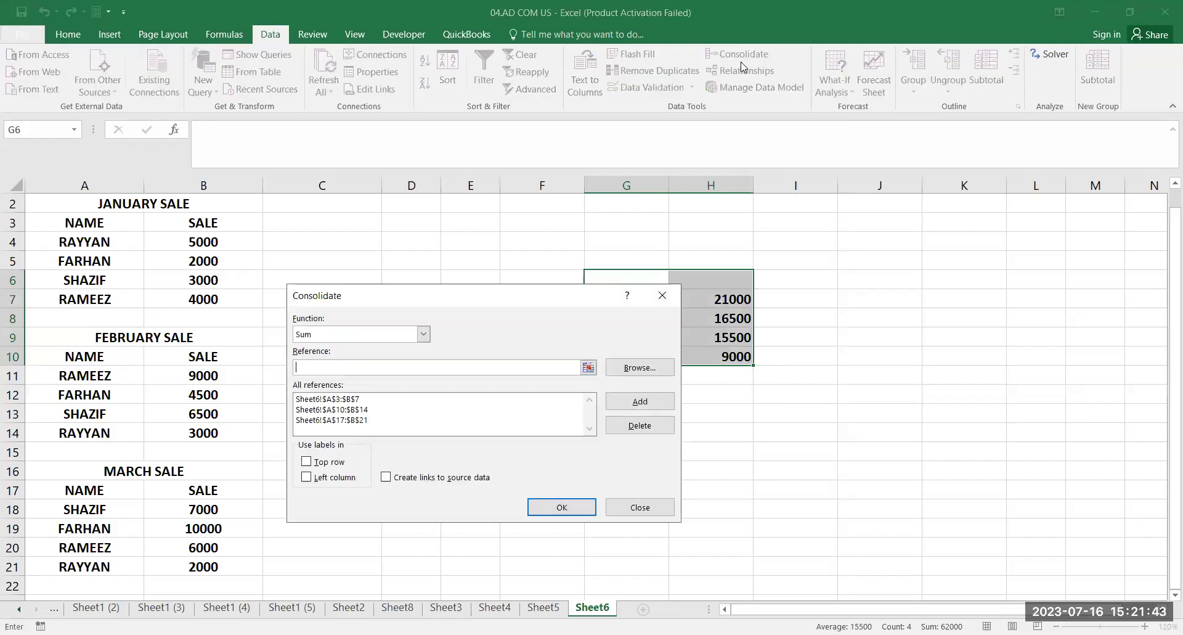
{"action": "left_click", "coordinate": [573, 508]}
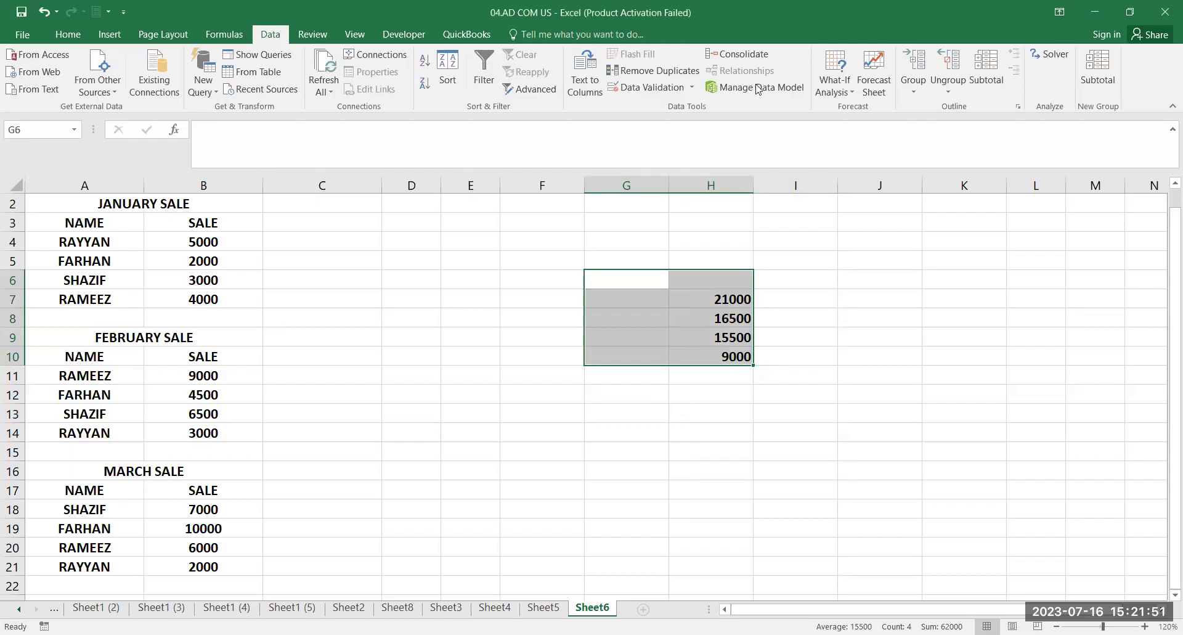
Rerun the G6 consolidation with top row labels, and again with left column labels included
{"action": "left_click", "coordinate": [737, 54]}
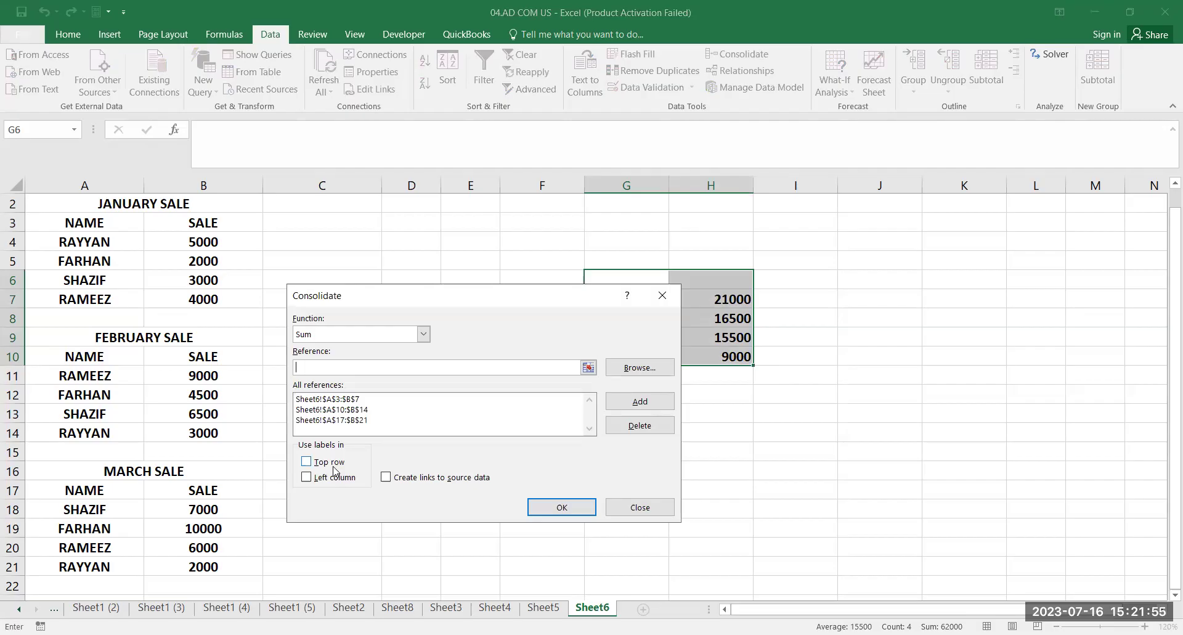
{"action": "left_click", "coordinate": [335, 464]}
{"action": "left_click", "coordinate": [541, 509]}
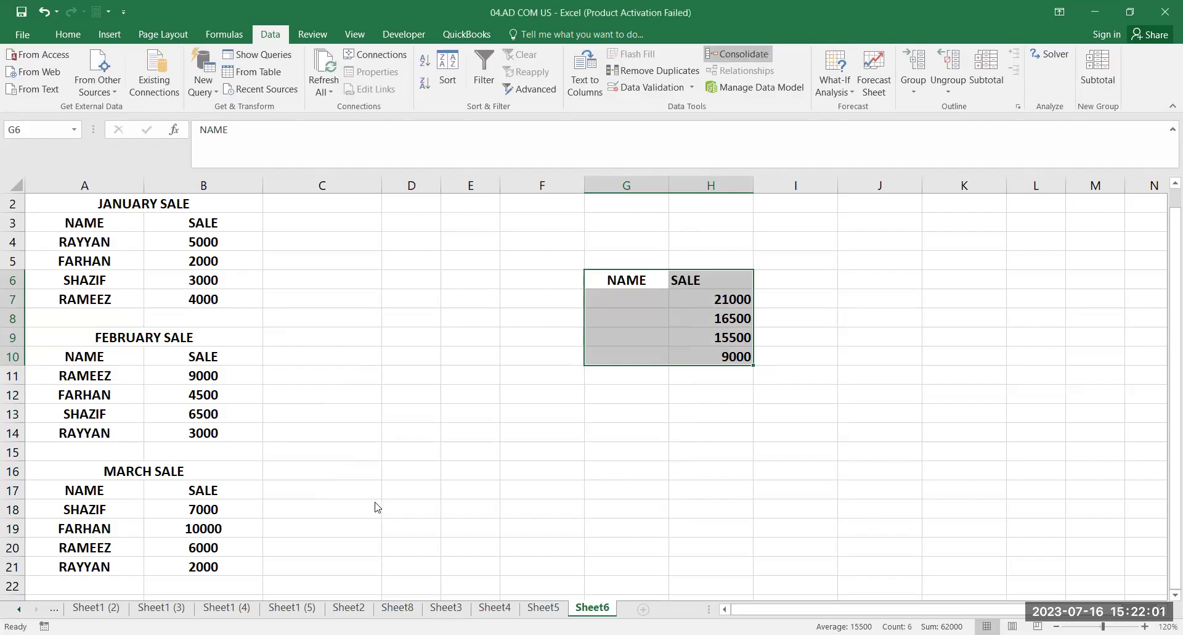
{"action": "left_click", "coordinate": [347, 481]}
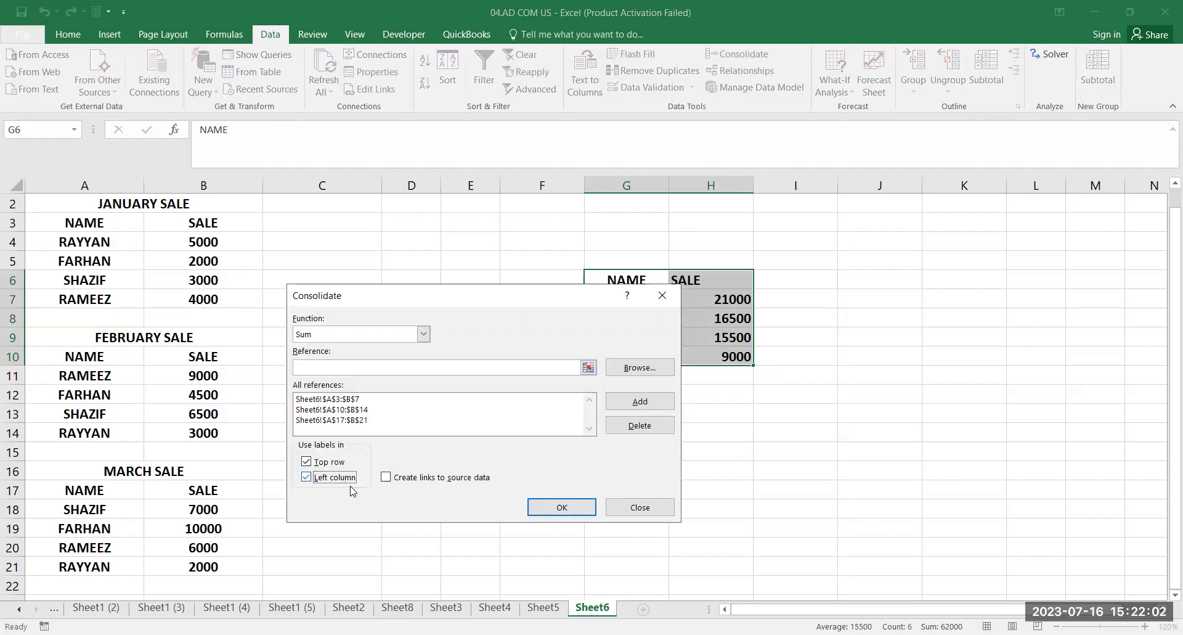
{"action": "left_click", "coordinate": [583, 511]}
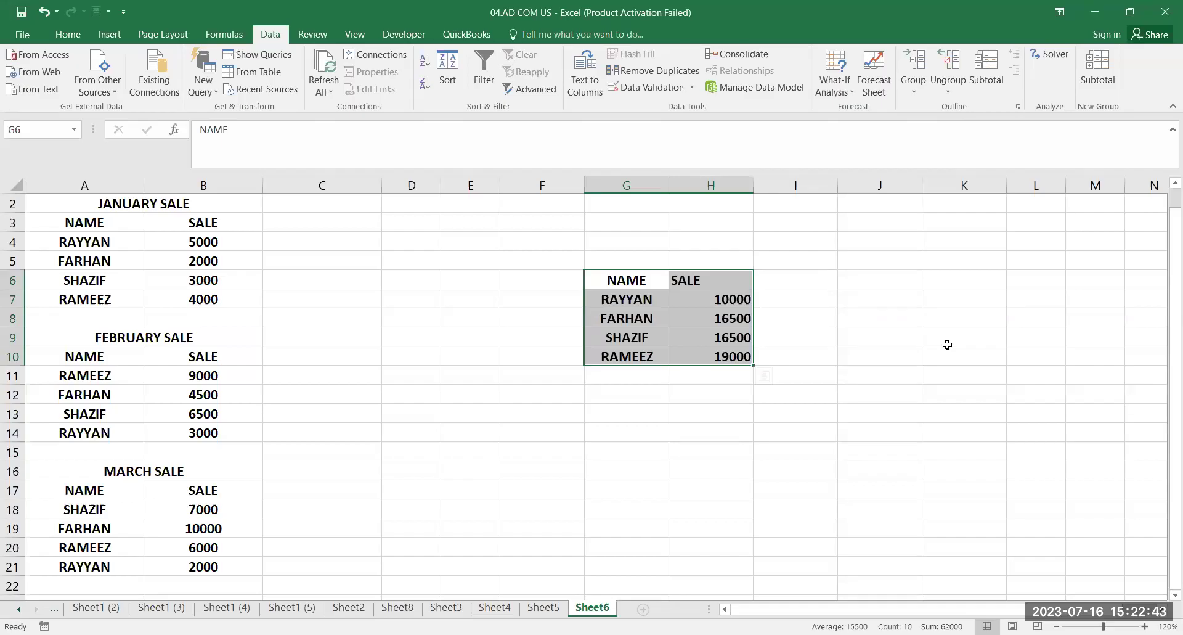
{"action": "key", "text": "alt+q"}
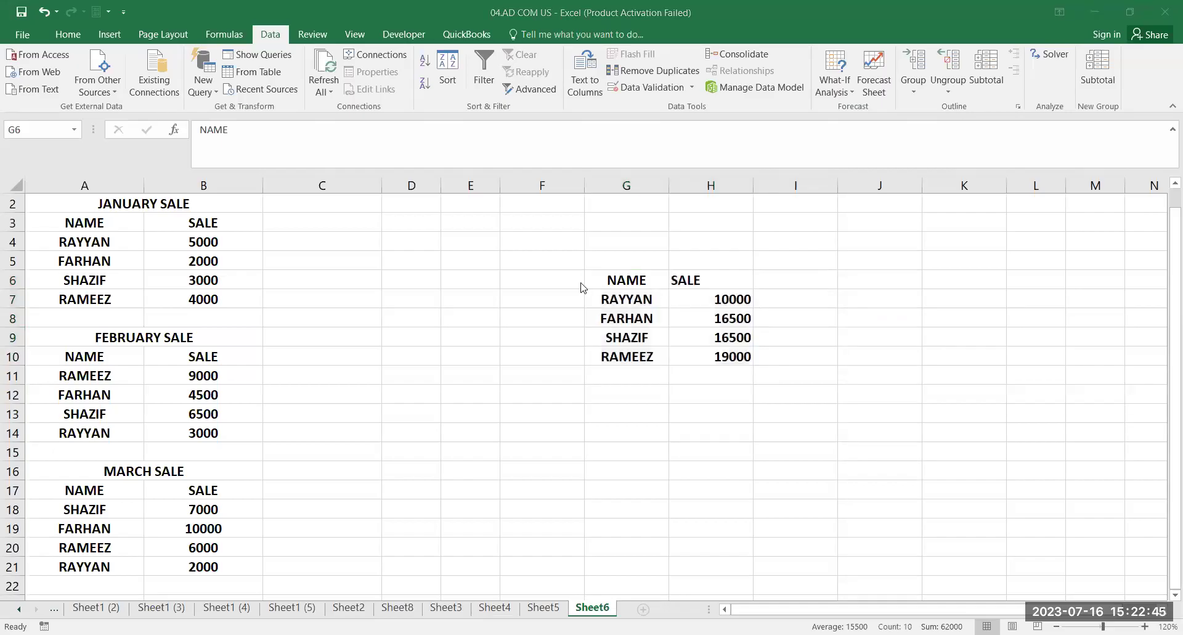
{"action": "left_click", "coordinate": [656, 281]}
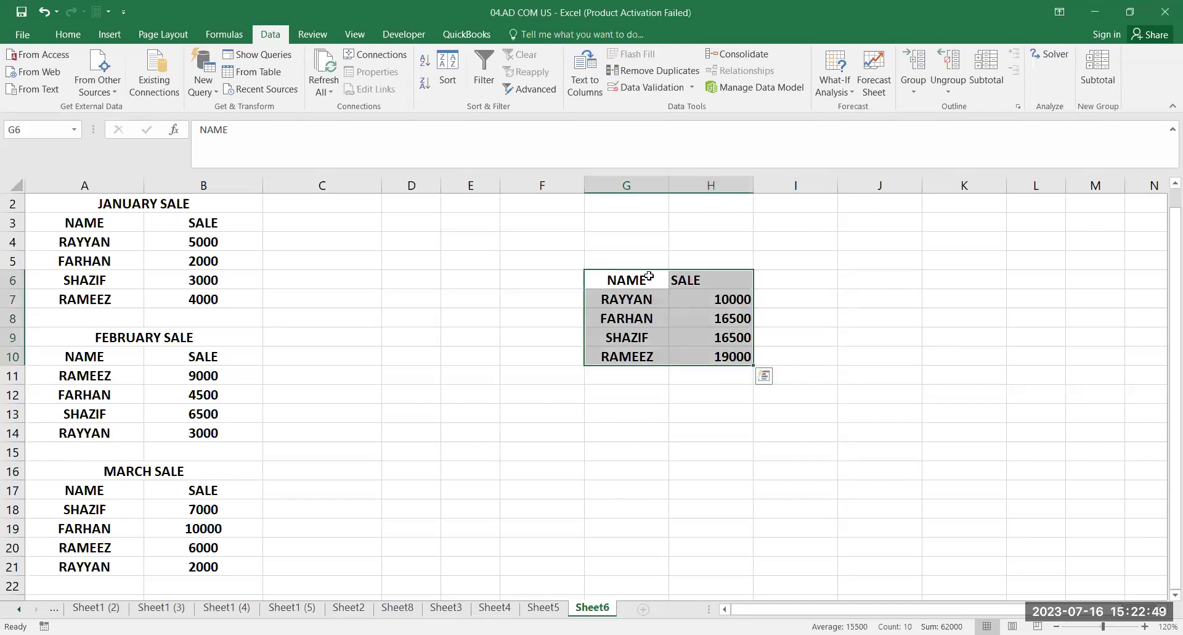